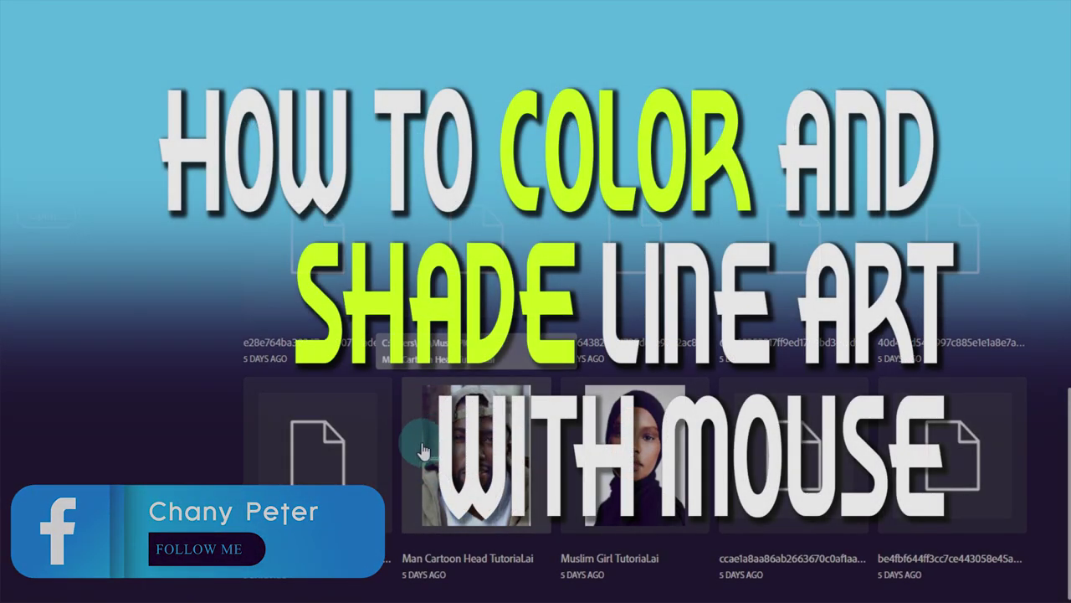
Examine the man's portrait line art up close, from the hair and facial features down to the collar.
scroll(619, 502, "up", 5)
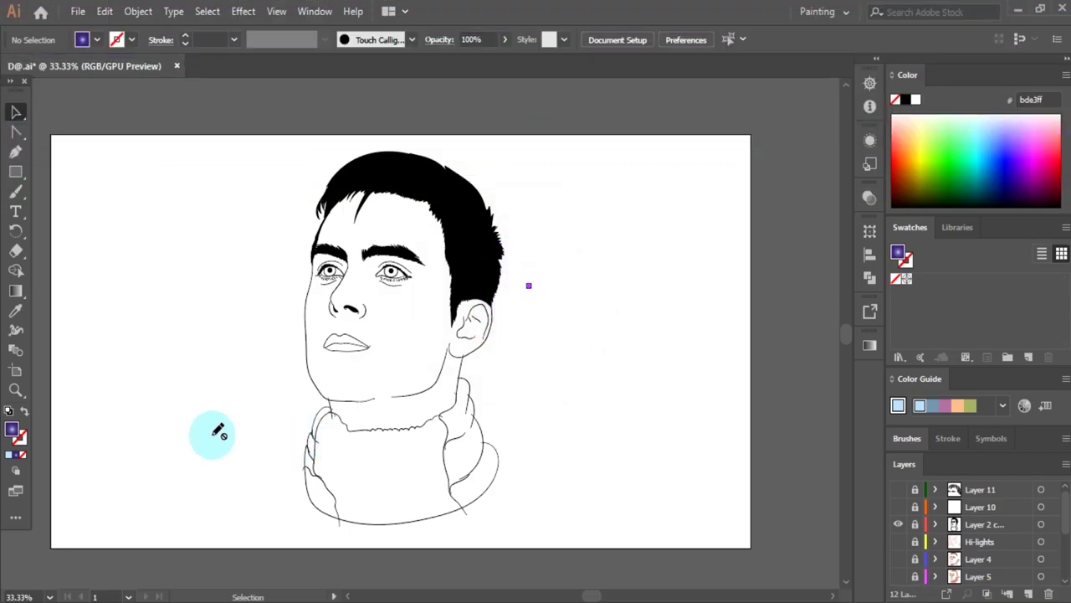
scroll(478, 465, "up", 1)
scroll(484, 462, "up", 3)
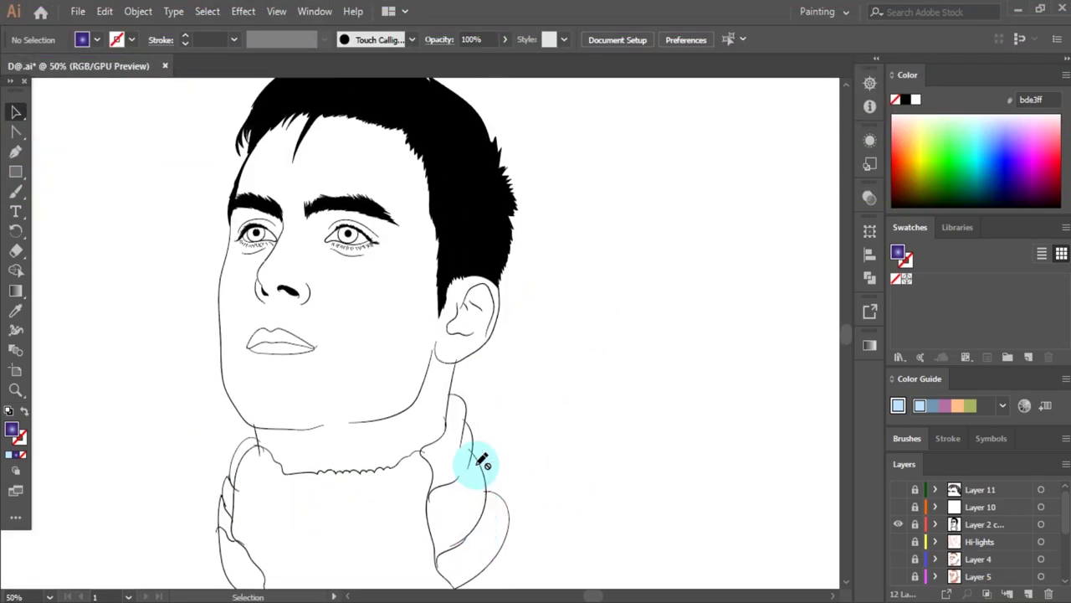
scroll(481, 460, "up", 2)
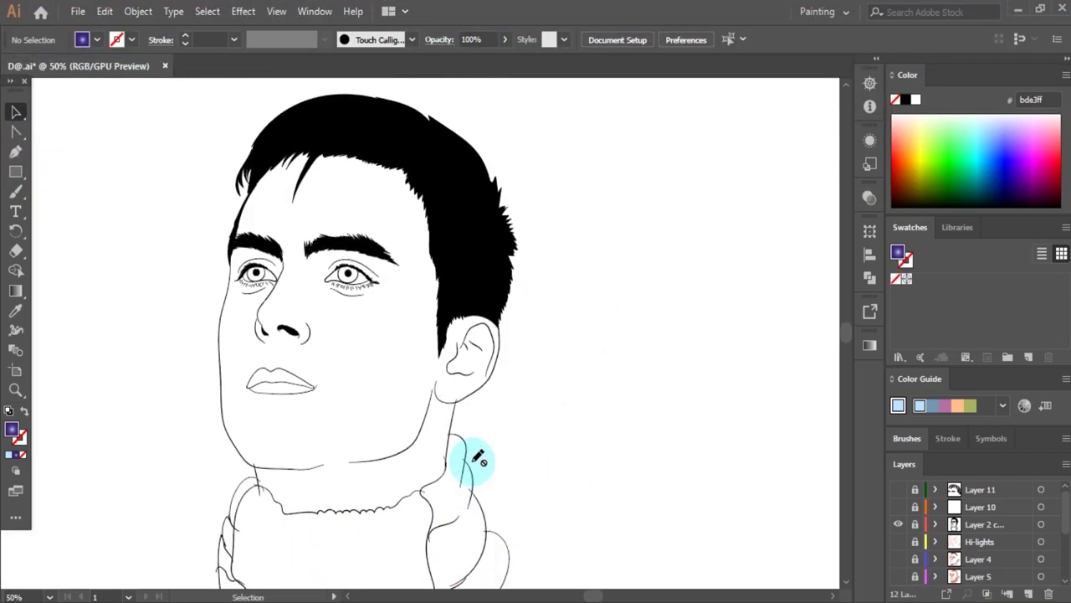
scroll(275, 330, "up", 3)
scroll(494, 359, "down", 2)
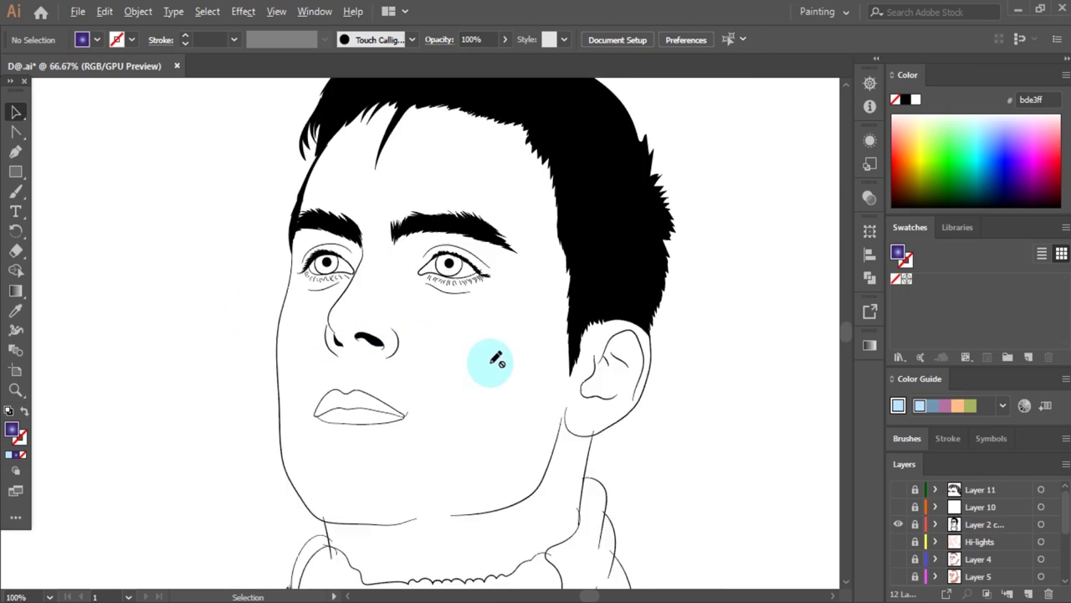
scroll(495, 360, "down", 2)
scroll(498, 360, "down", 1)
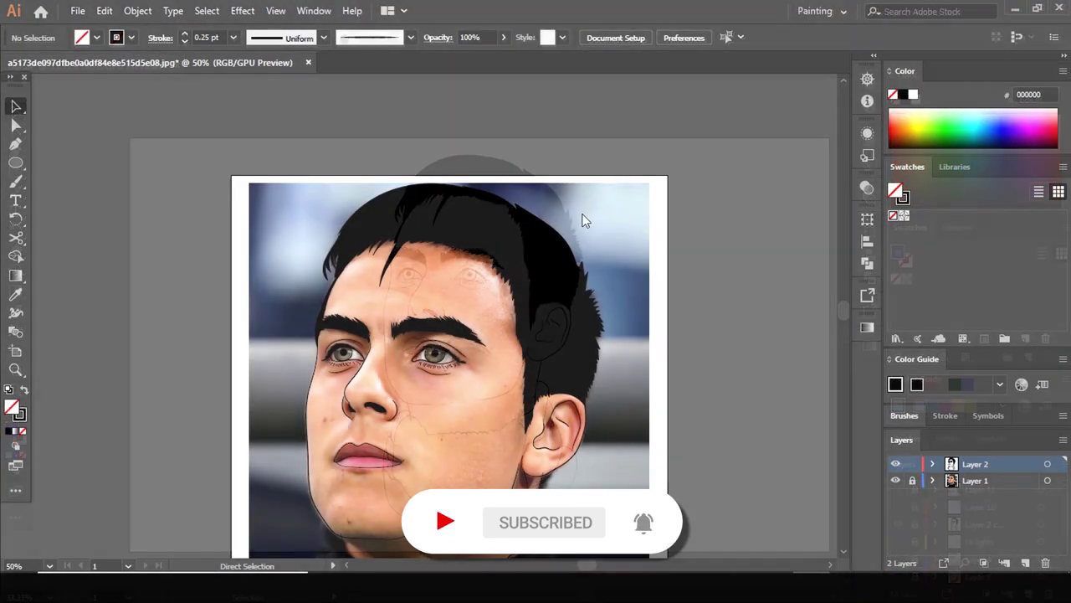
Save the document as D@.ai and hide Layer 1 with the reference photo.
key("Return")
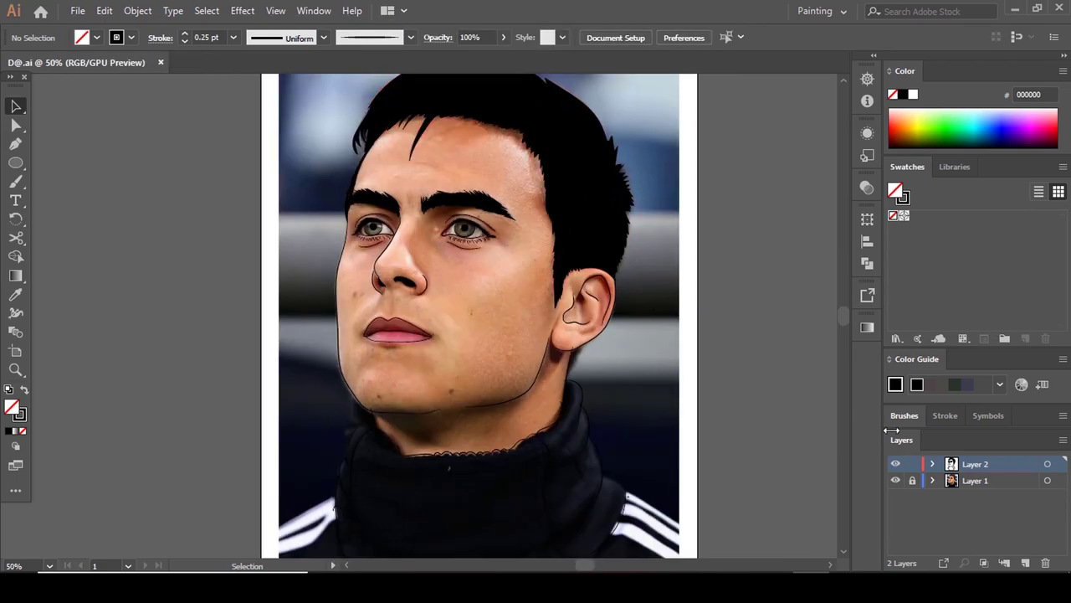
left_click(896, 481)
Inspect the line art at several magnifications, checking how the jaw, ear, neck and collar line ends connect.
scroll(562, 278, "up", 5)
scroll(590, 272, "down", 3)
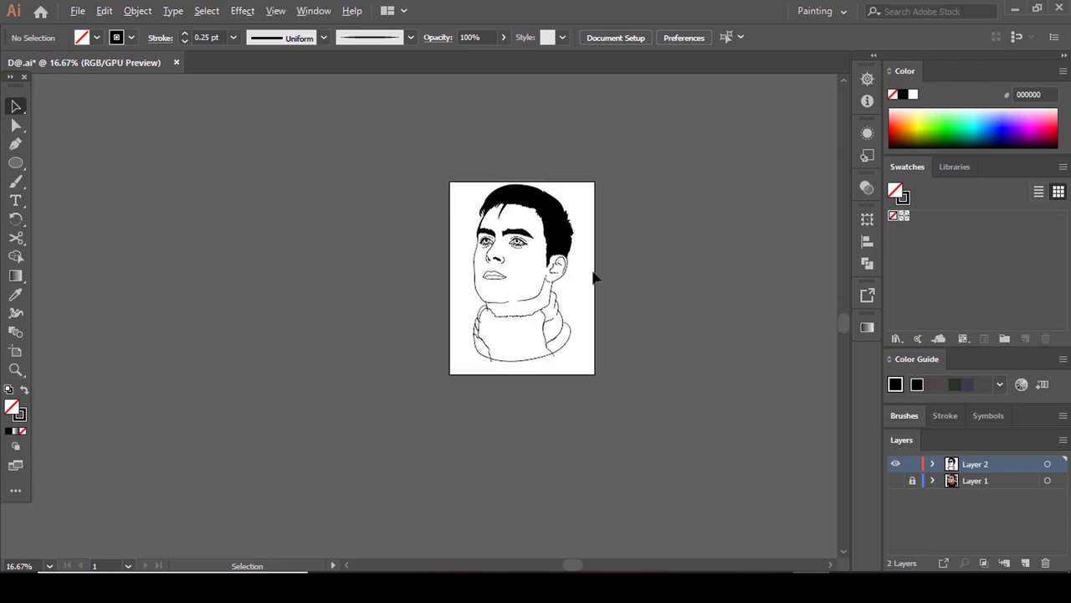
scroll(603, 277, "up", 3)
scroll(608, 278, "down", 2)
scroll(603, 271, "up", 1)
scroll(609, 313, "down", 1)
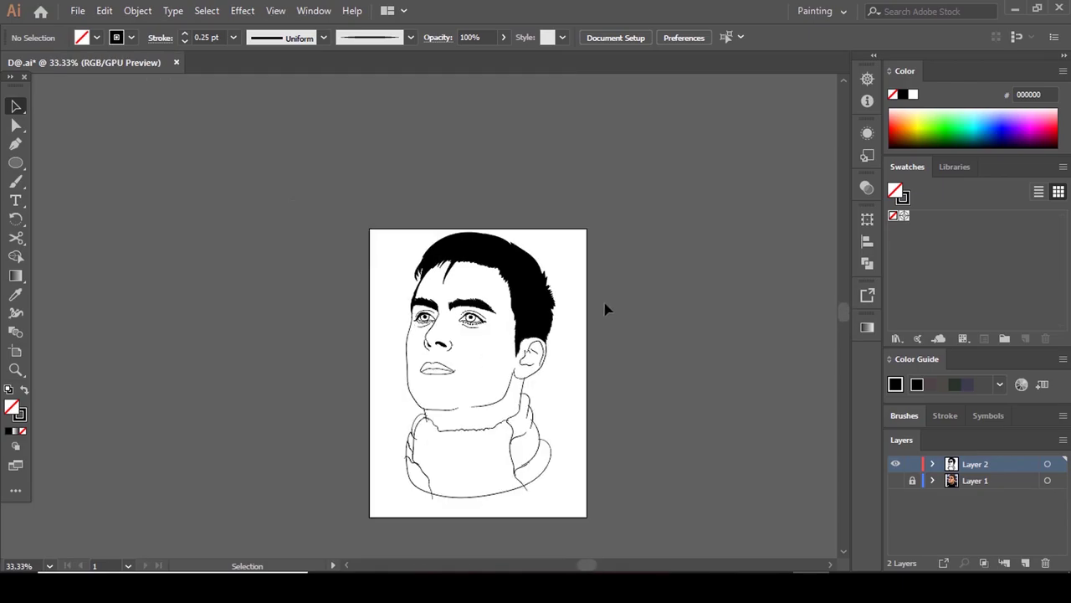
scroll(557, 342, "up", 3)
scroll(474, 299, "down", 2)
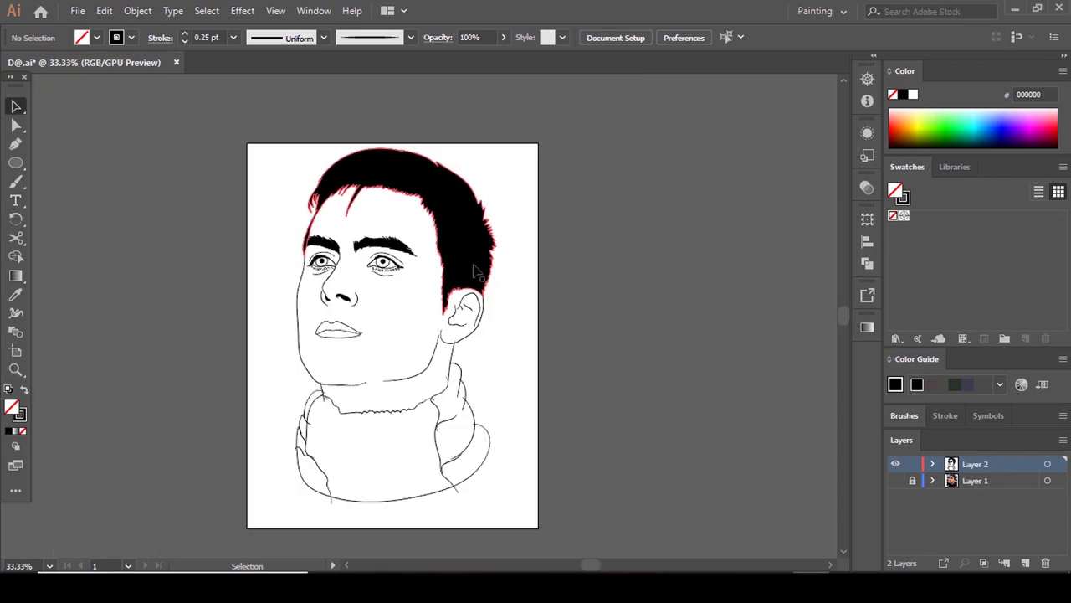
scroll(415, 328, "up", 4)
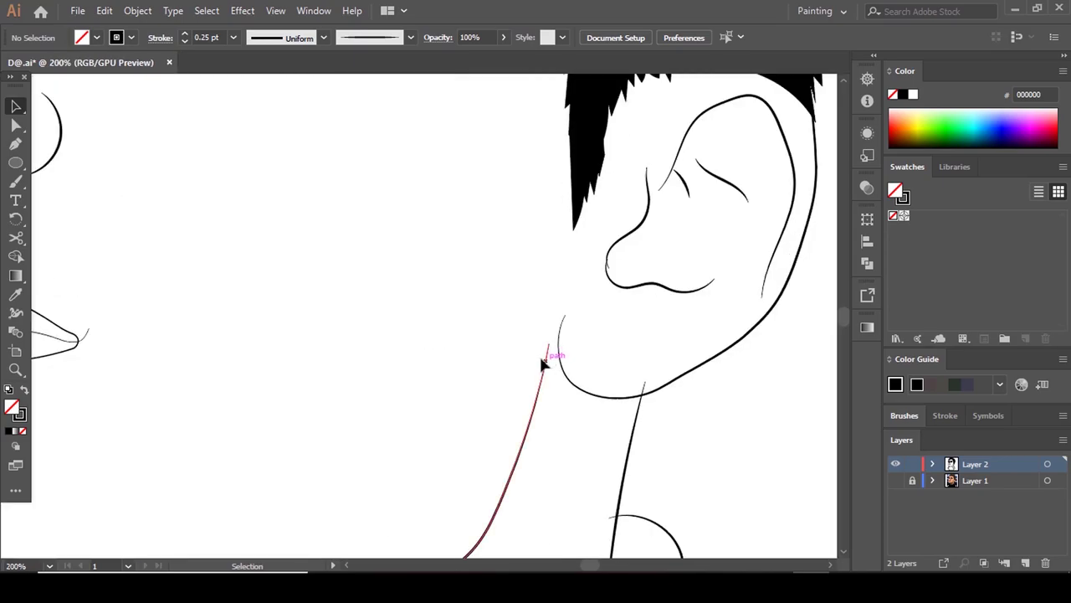
scroll(557, 311, "down", 6)
scroll(600, 302, "up", 2)
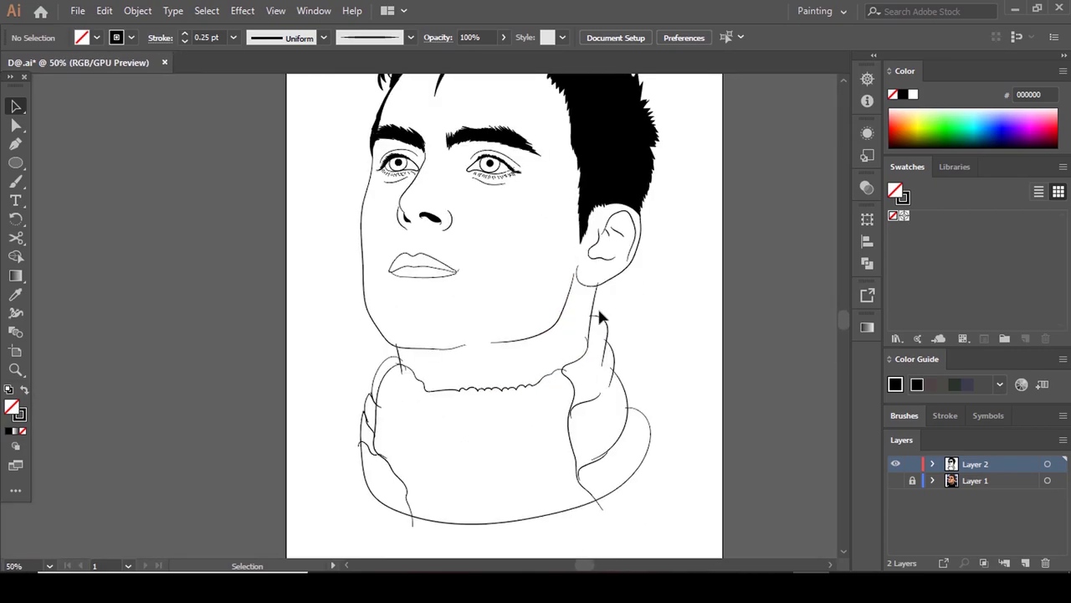
Move the lower end anchor of the neck line below the ear onto the collar curve, at about X 551, Y 671 px.
scroll(598, 310, "up", 6)
key("a")
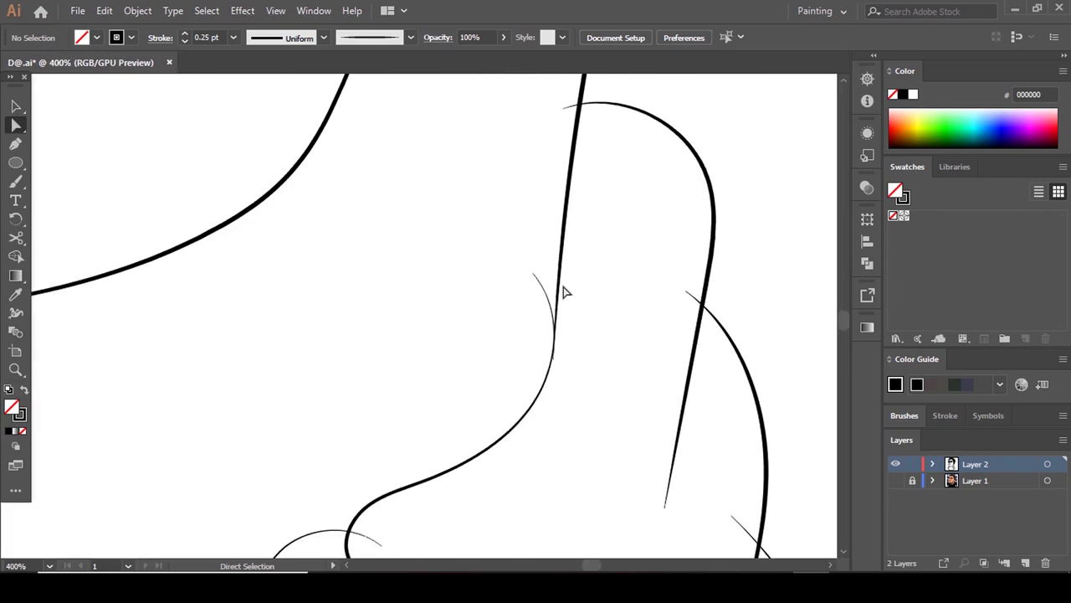
left_click(559, 291)
left_click_drag(553, 358, 544, 384)
Check the neck, collar and lip outlines for line ends that do not connect.
scroll(589, 339, "down", 6)
scroll(408, 354, "up", 5)
scroll(360, 318, "down", 7)
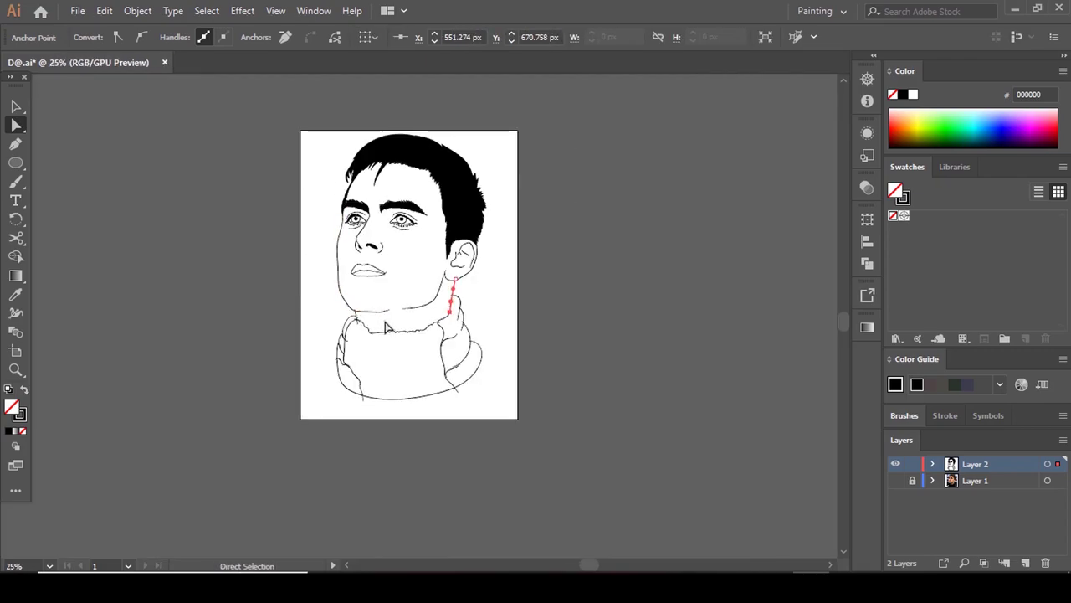
scroll(402, 310, "up", 6)
scroll(412, 294, "down", 3)
key("v")
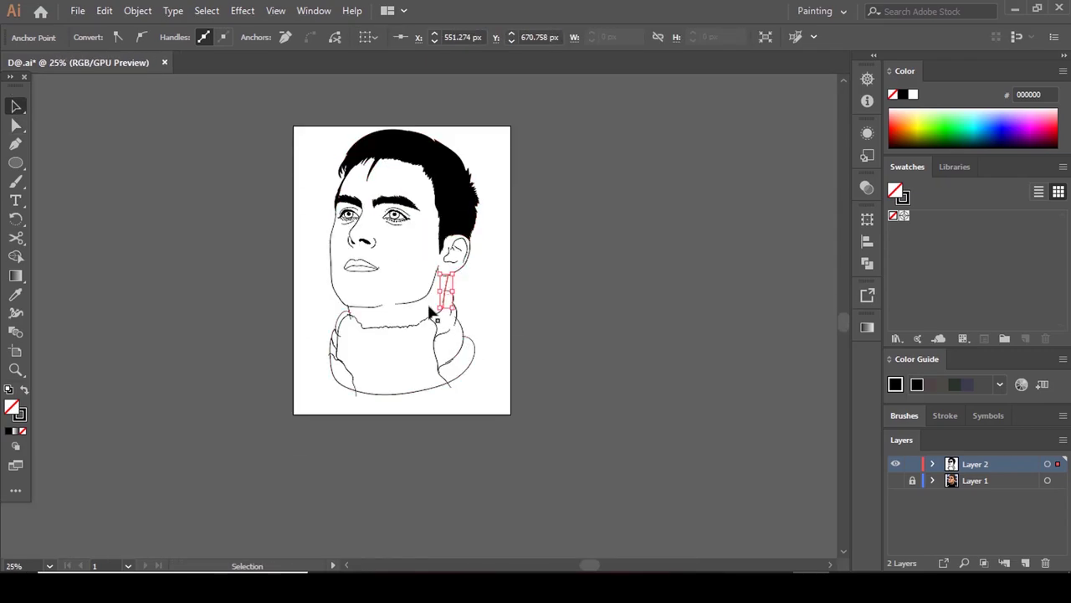
scroll(423, 295, "up", 2)
scroll(323, 263, "up", 2)
scroll(242, 342, "up", 4)
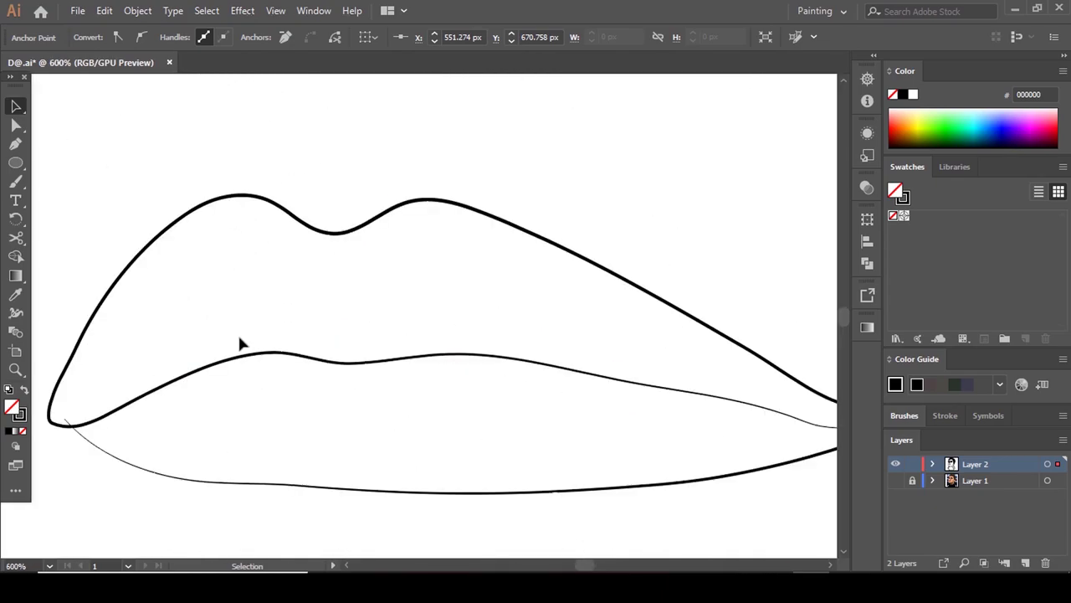
scroll(351, 342, "down", 5)
scroll(390, 340, "down", 3)
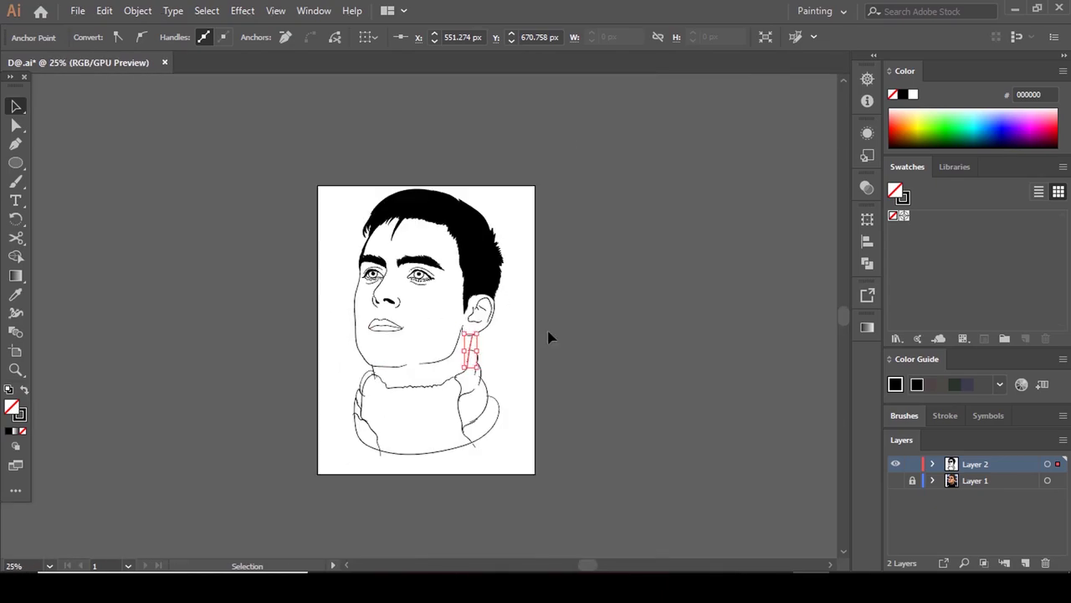
Select the entire line art with the Selection tool and apply Expand Appearance to it.
left_click(547, 335)
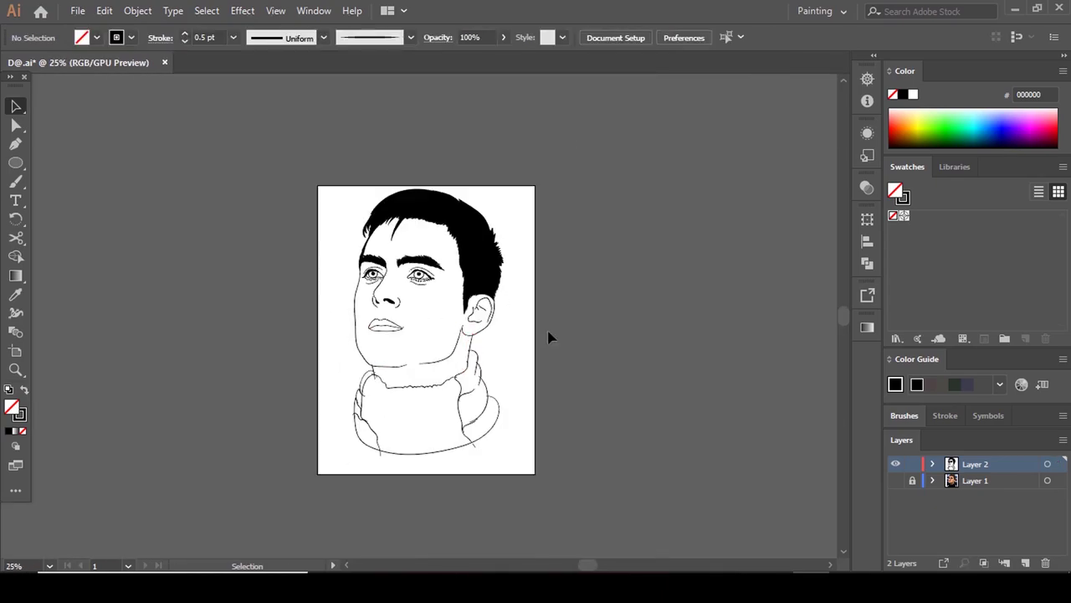
left_click(16, 106)
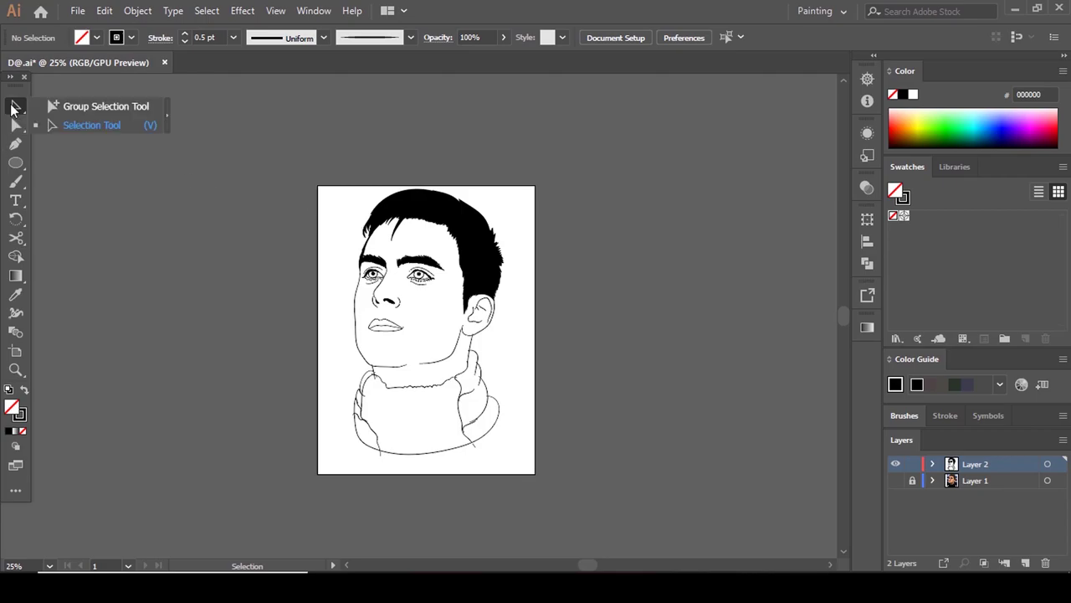
left_click(78, 126)
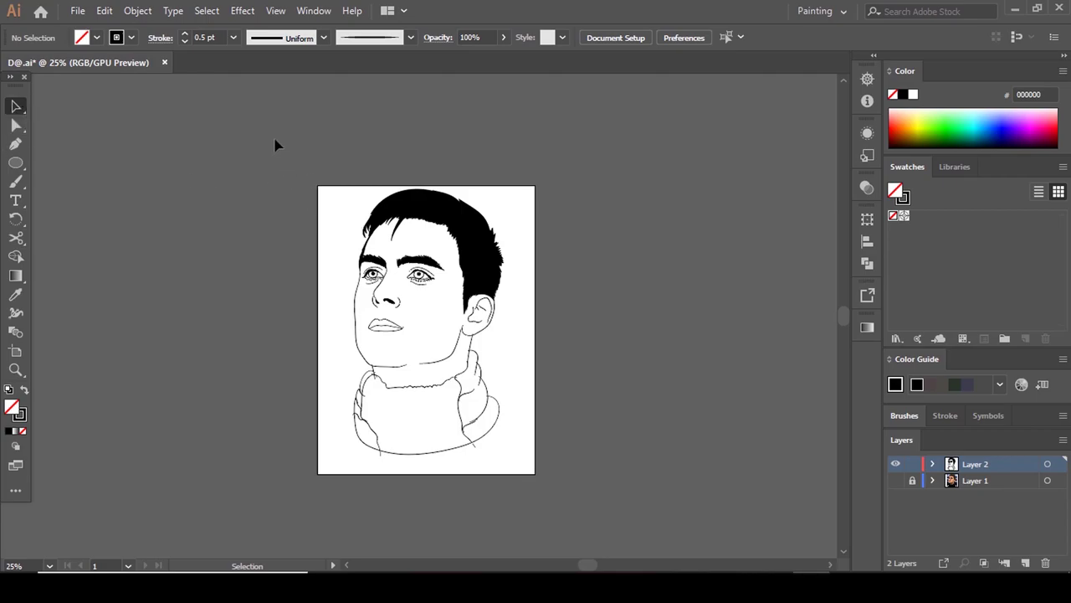
mouse_move(311, 220)
left_mouse_down()
mouse_move(438, 295)
mouse_move(576, 496)
left_mouse_up()
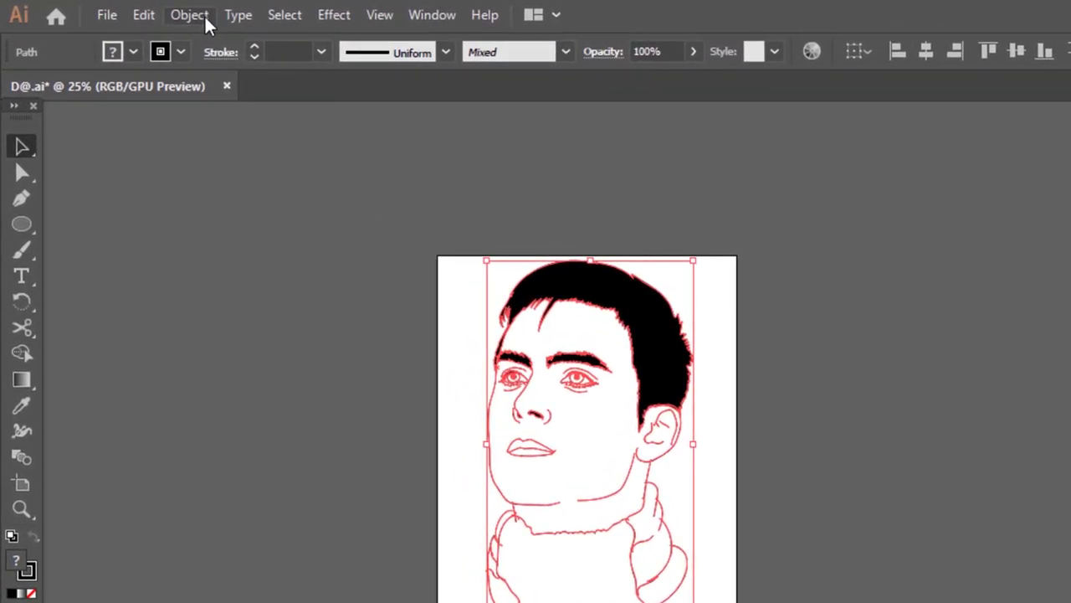
left_click(198, 14)
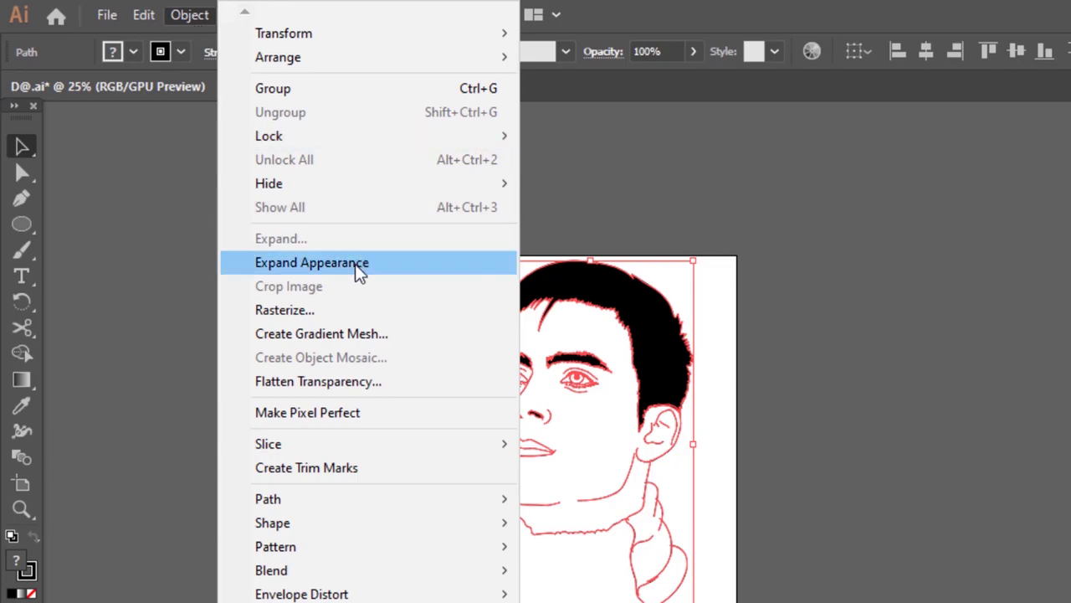
left_click(897, 8)
left_click(191, 15)
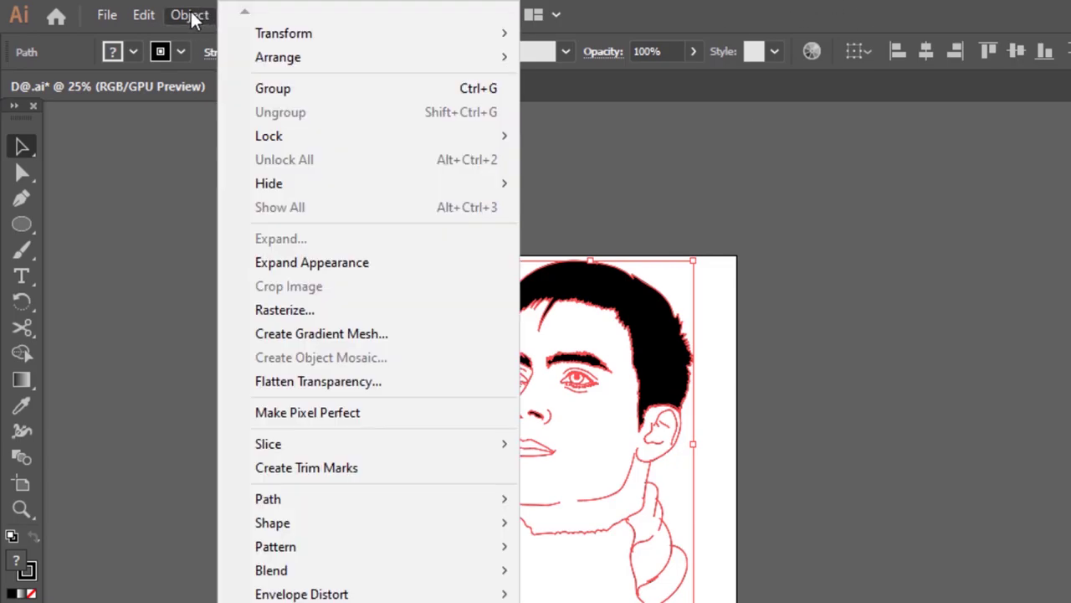
left_click(371, 270)
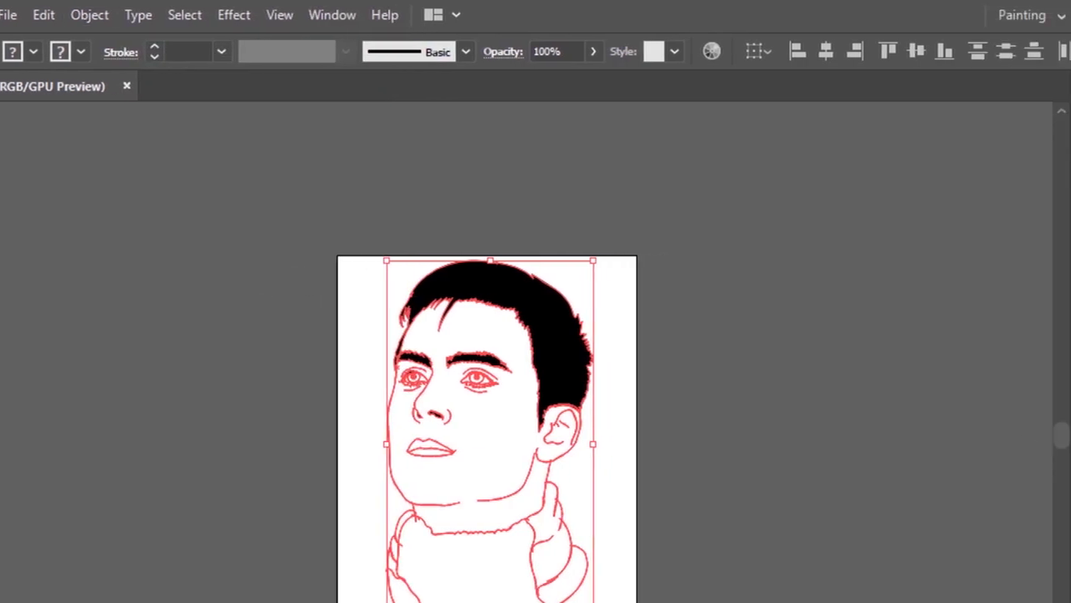
Combine the expanded line art into a single group with a Pathfinder operation.
left_click(792, 363)
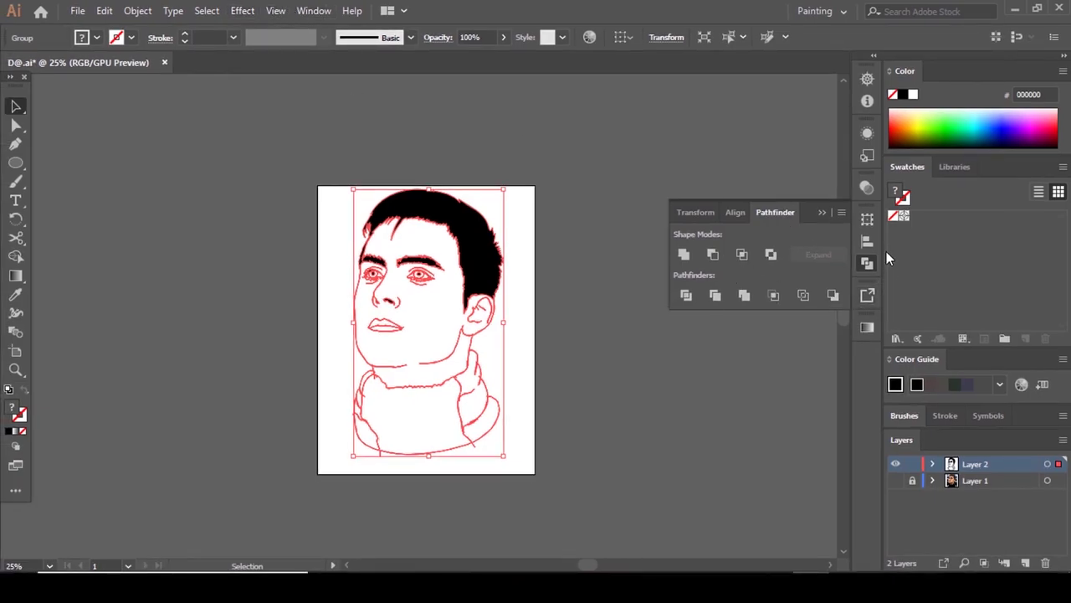
left_click(323, 12)
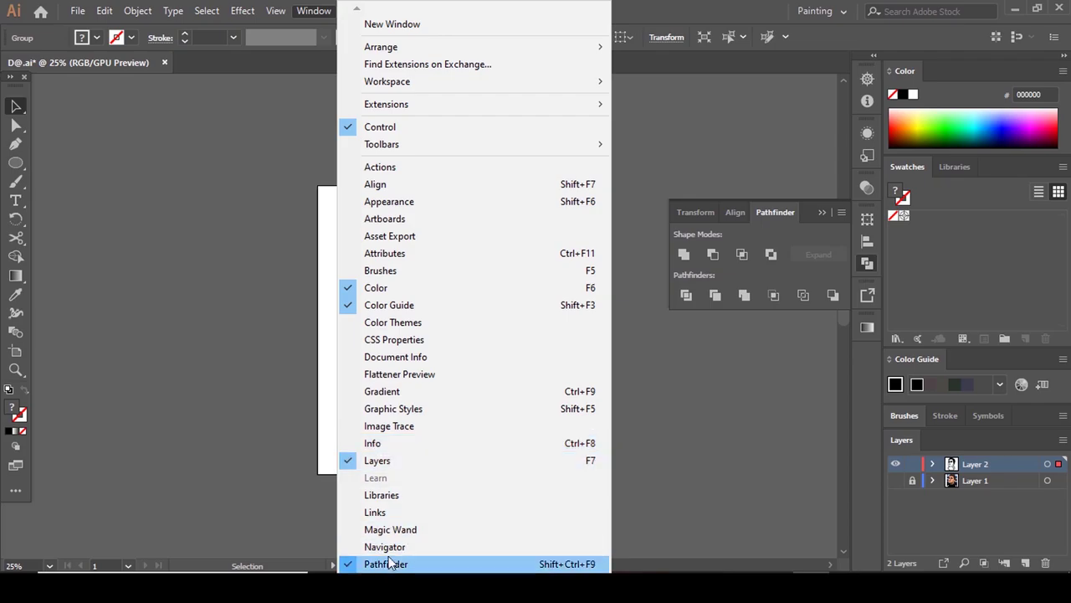
mouse_move(390, 582)
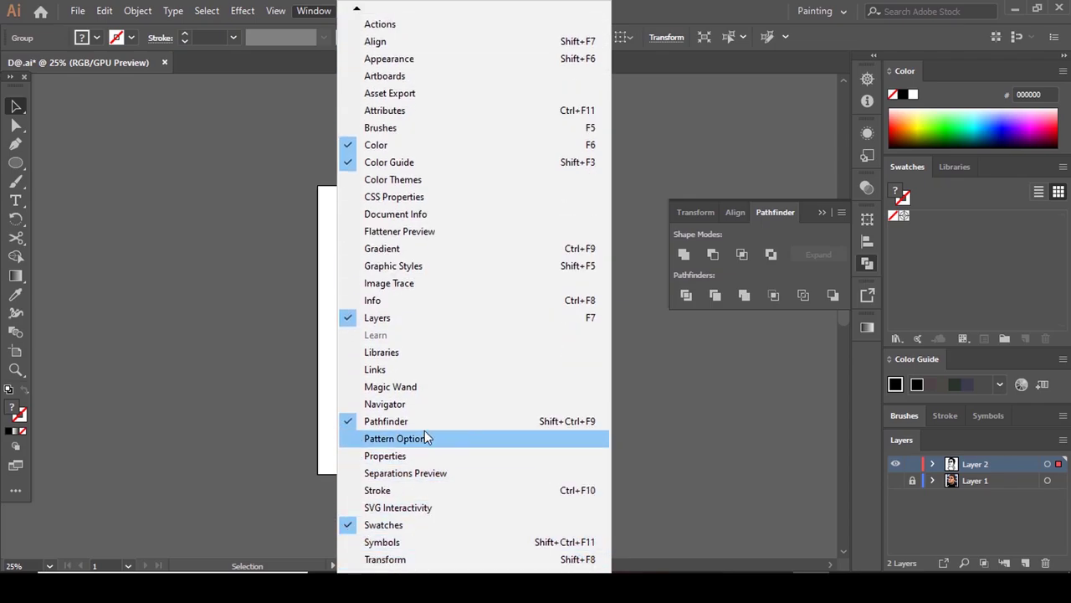
left_click(865, 262)
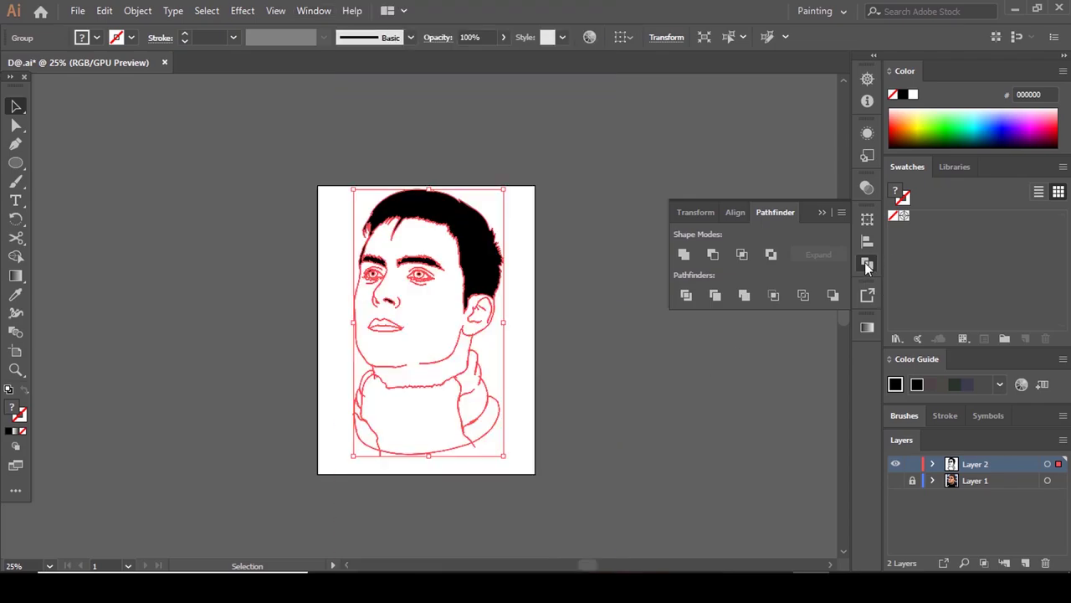
left_click(865, 263)
Try moving the combined line art to check that it behaves as one group.
left_click(666, 294)
scroll(619, 313, "down", 2)
scroll(444, 172, "up", 2)
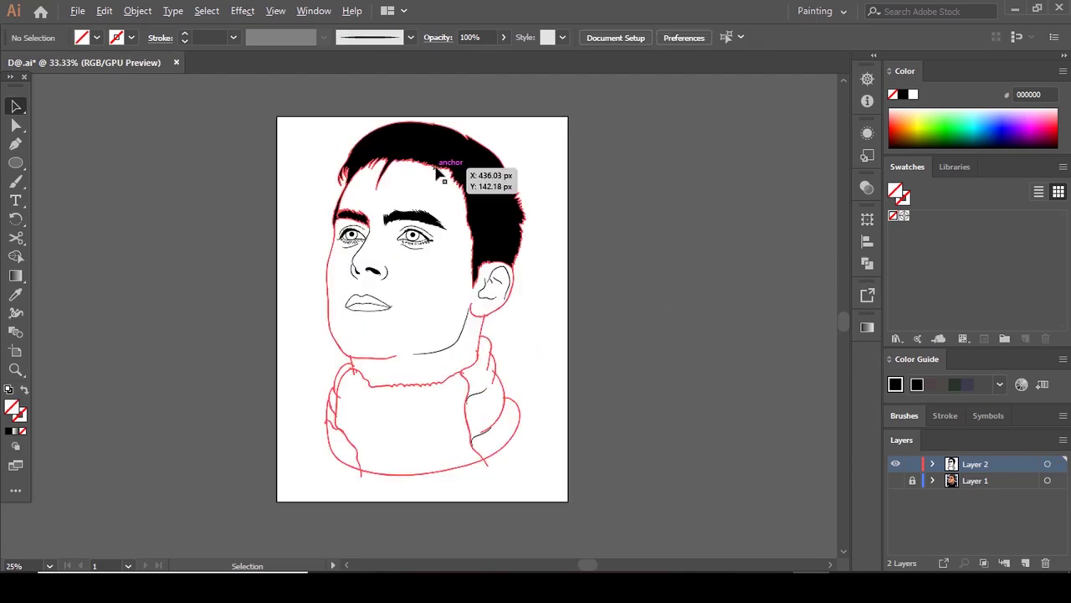
scroll(444, 180, "up", 3)
scroll(445, 180, "down", 3)
scroll(446, 180, "up", 2)
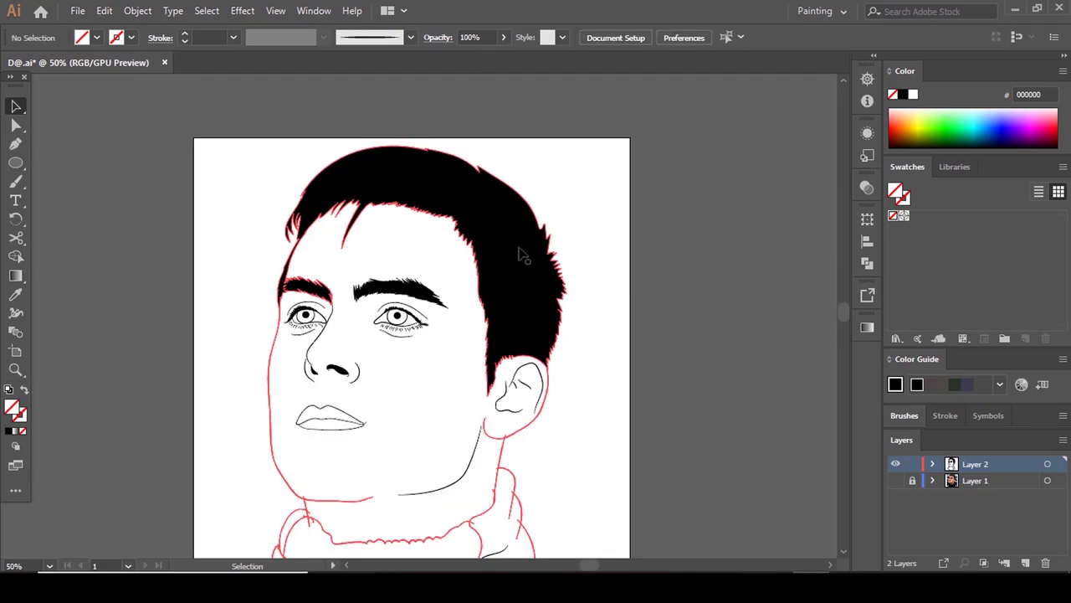
left_click_drag(521, 307, 553, 294)
scroll(479, 283, "down", 3)
scroll(495, 288, "up", 3)
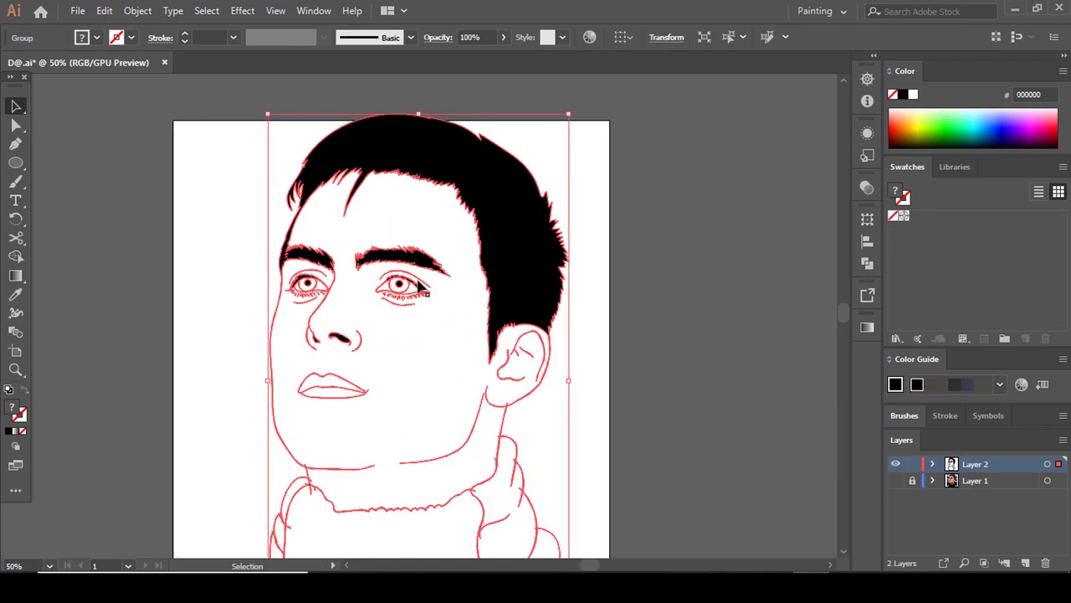
scroll(389, 276, "down", 2)
key("a")
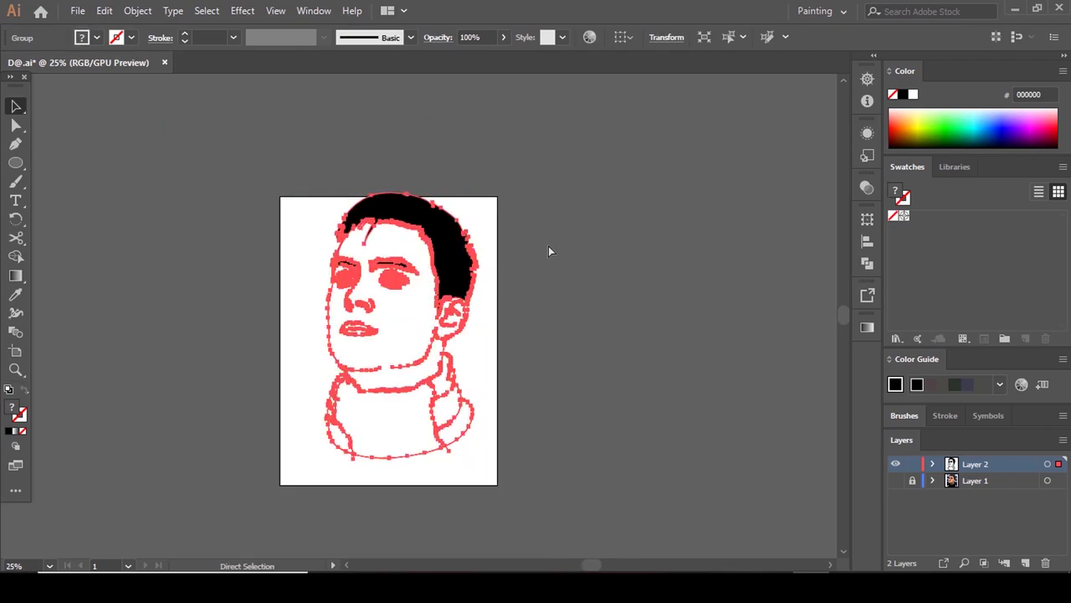
Undo the trial move, step further back through the recent edits and restore the combined line-art group.
key("ctrl+z")
key("ctrl+z")
key("ctrl+z")
key("ctrl+z")
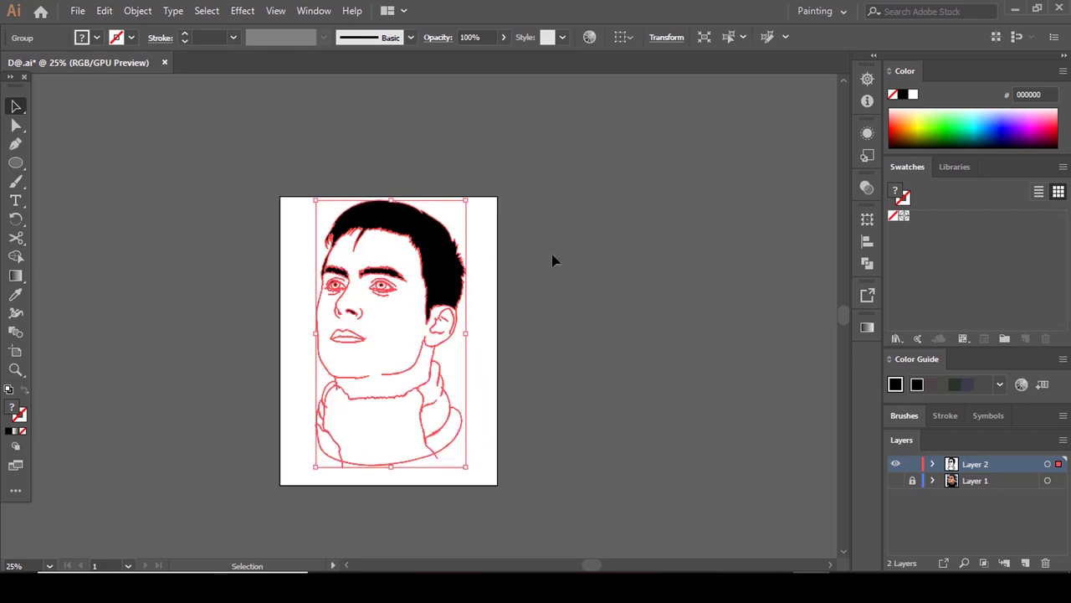
key("ctrl+z")
key("ctrl+z")
key("ctrl+z")
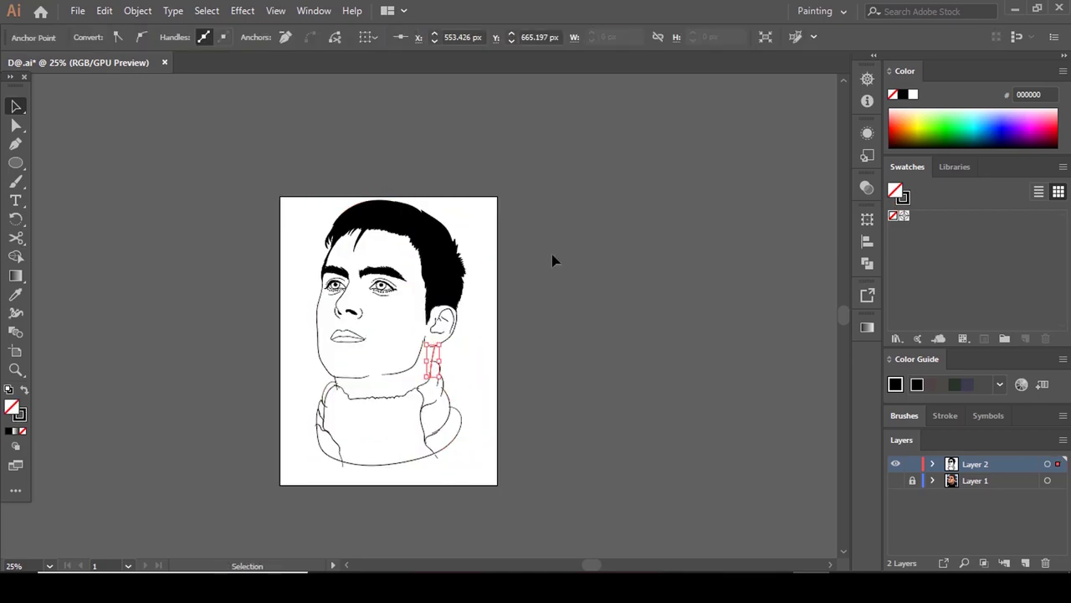
key("ctrl+z")
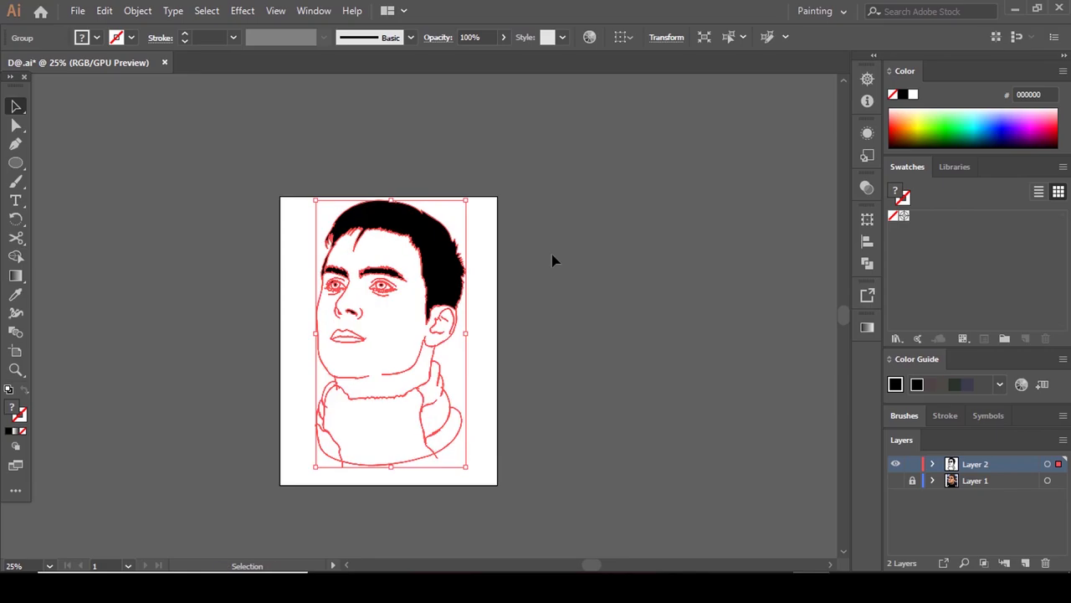
Test-move the combined line-art group once more and undo the move.
left_click(552, 298)
scroll(457, 289, "up", 2)
left_click_drag(431, 275, 449, 268)
key("ctrl+z")
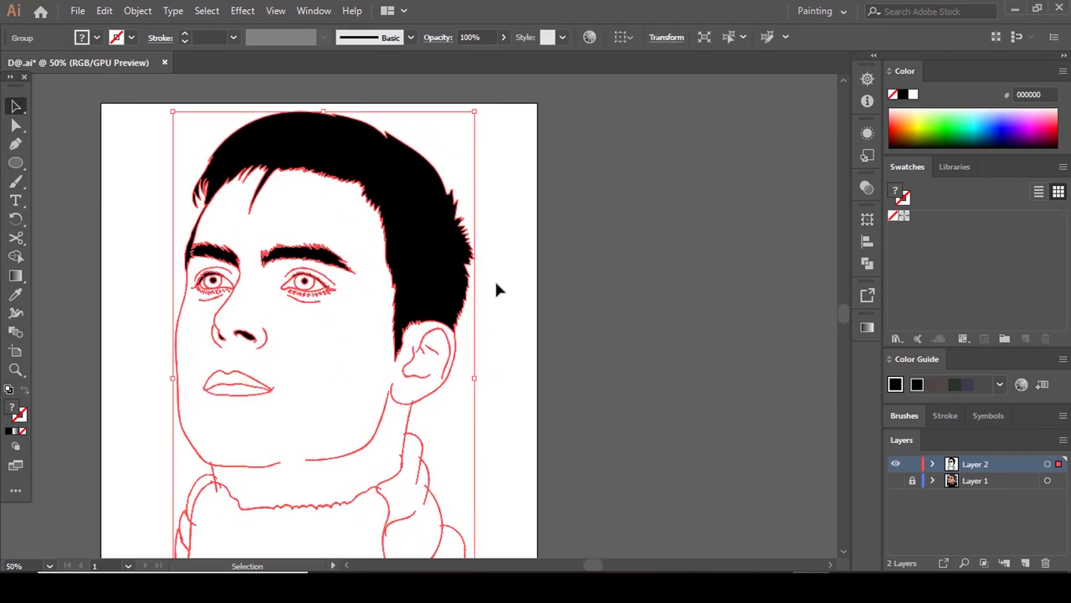
Duplicate the line-art layer Layer 2, lock the copy and make the original Layer 2 the active layer.
scroll(552, 299, "down", 1)
left_click(603, 312)
scroll(605, 316, "down", 3)
key("ctrl+z")
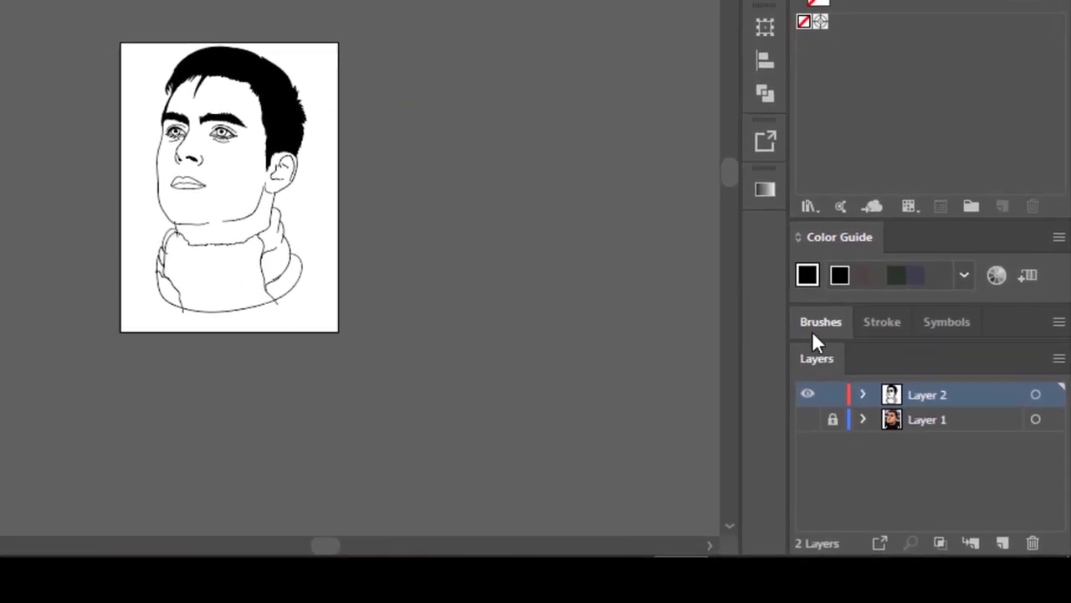
left_click_drag(953, 381, 1000, 540)
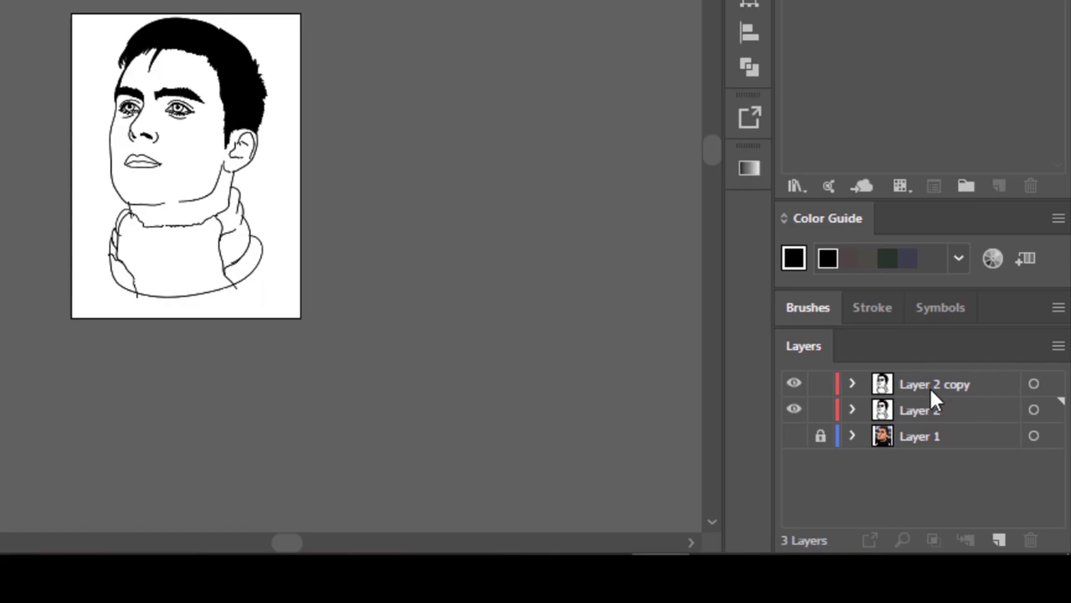
left_click(821, 387)
left_click(947, 414)
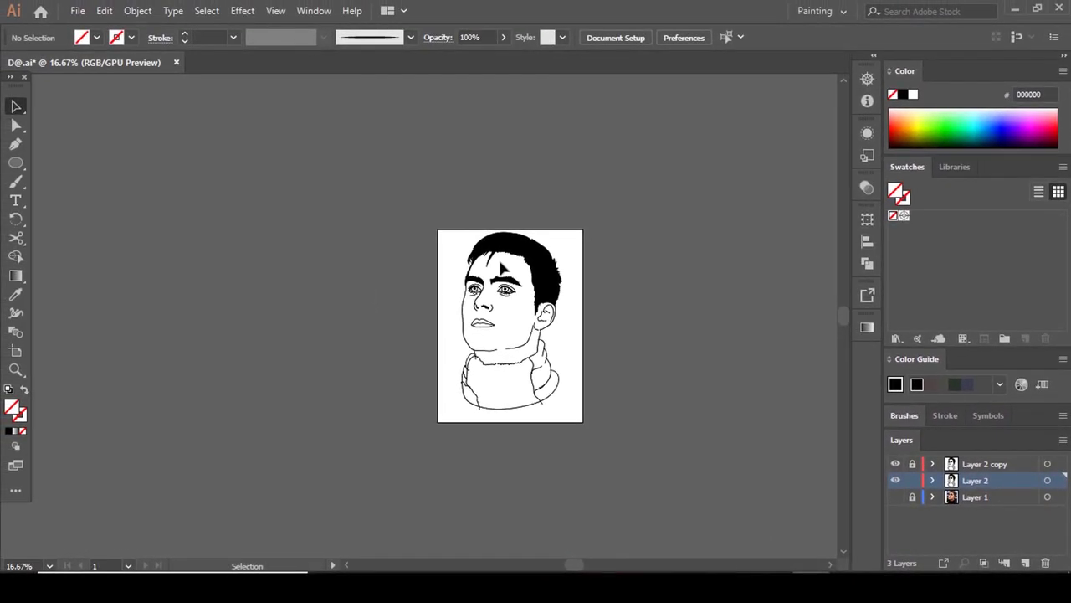
scroll(481, 295, "up", 1)
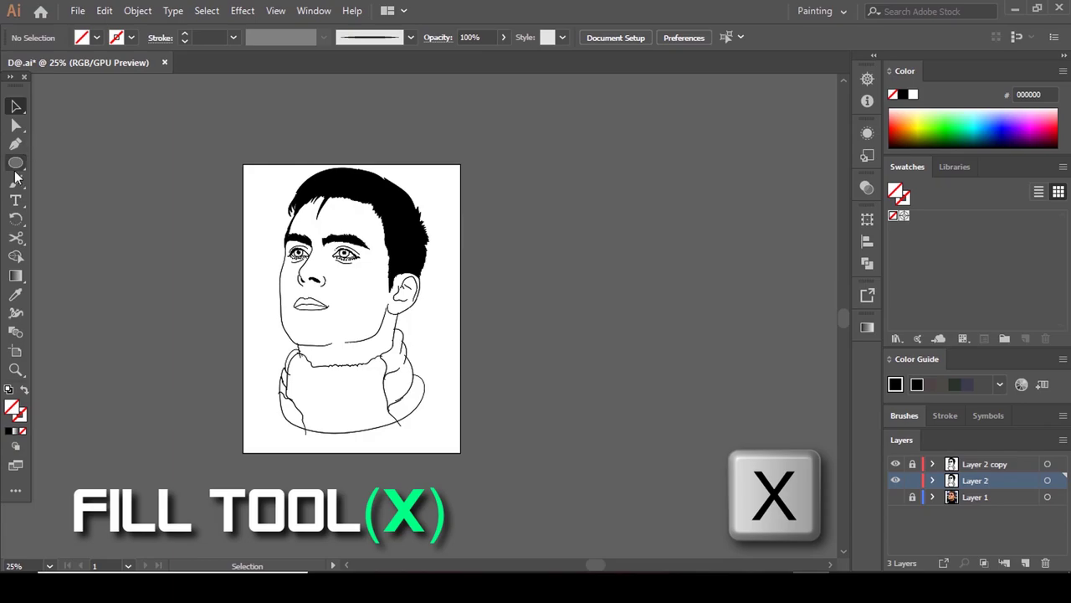
double_click(14, 410)
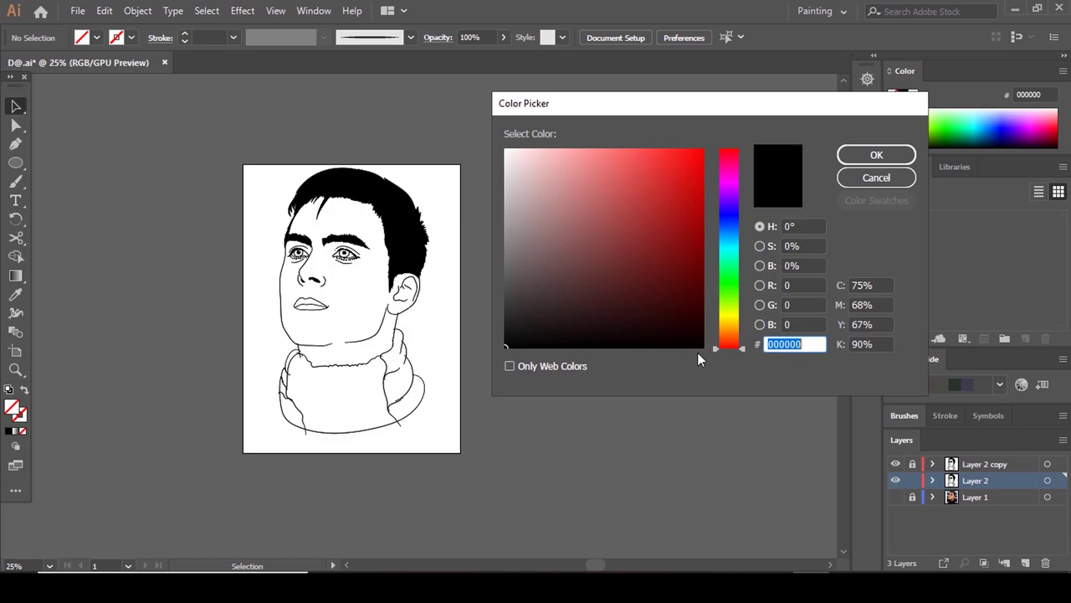
left_click(732, 338)
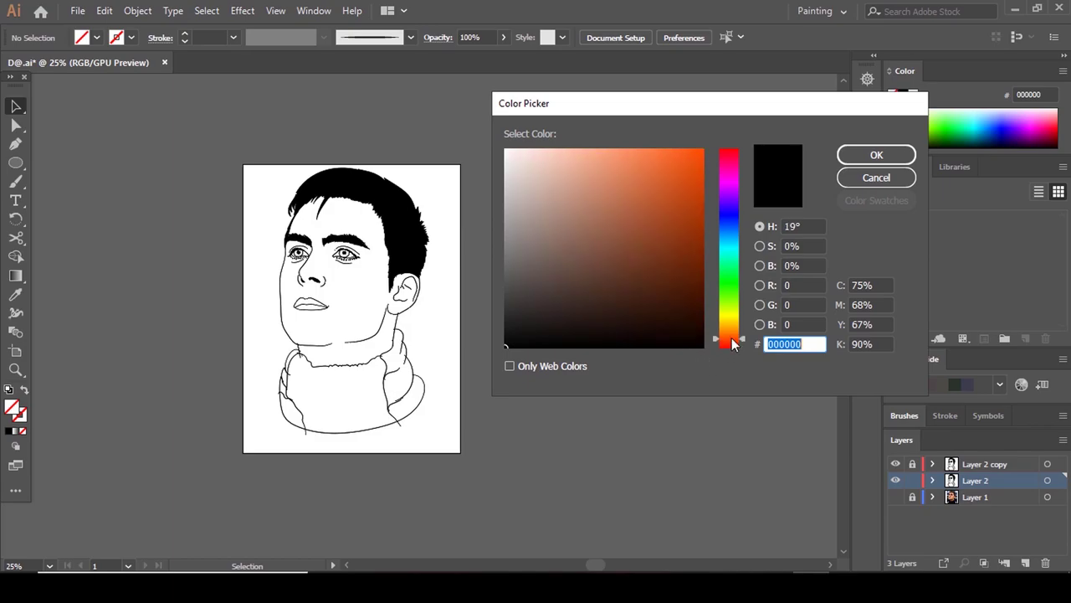
left_click(590, 160)
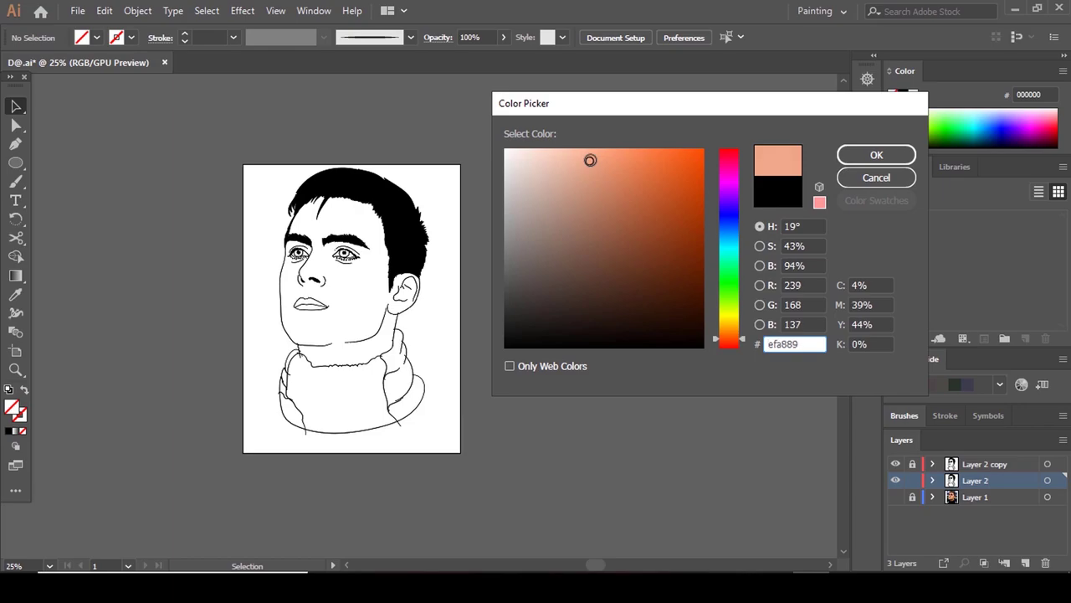
left_click(876, 179)
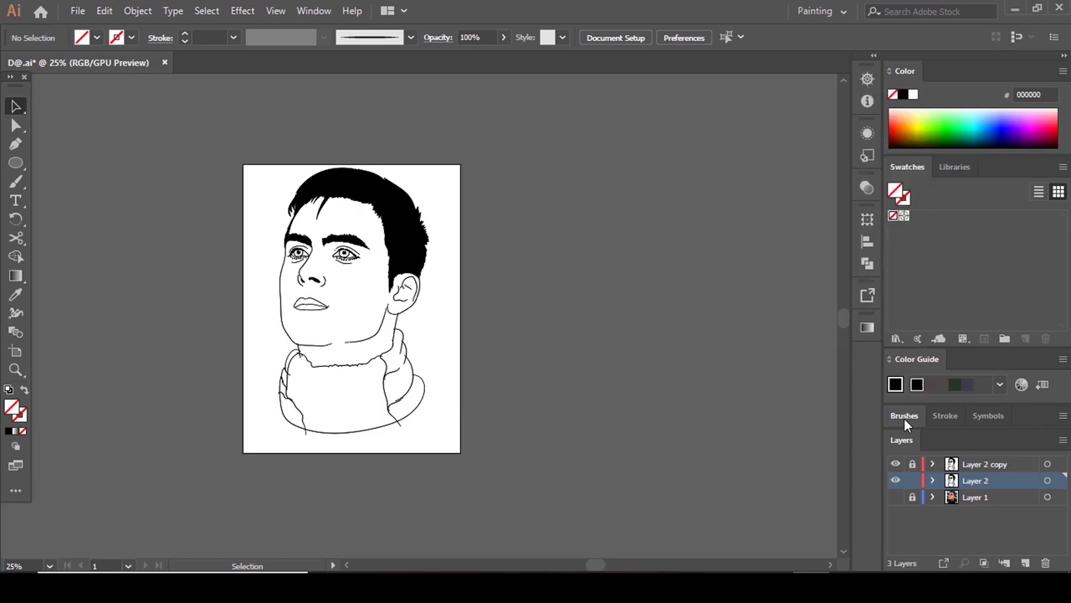
Show the reference photo on Layer 1 and set the fill to the matching skin tone #e59f80.
left_click(895, 498)
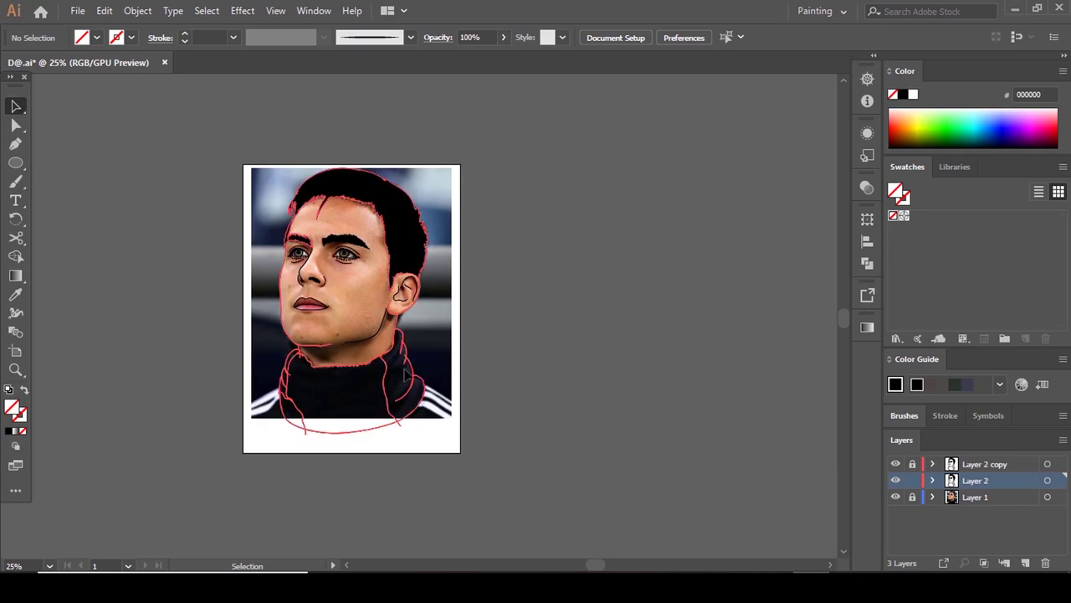
double_click(11, 411)
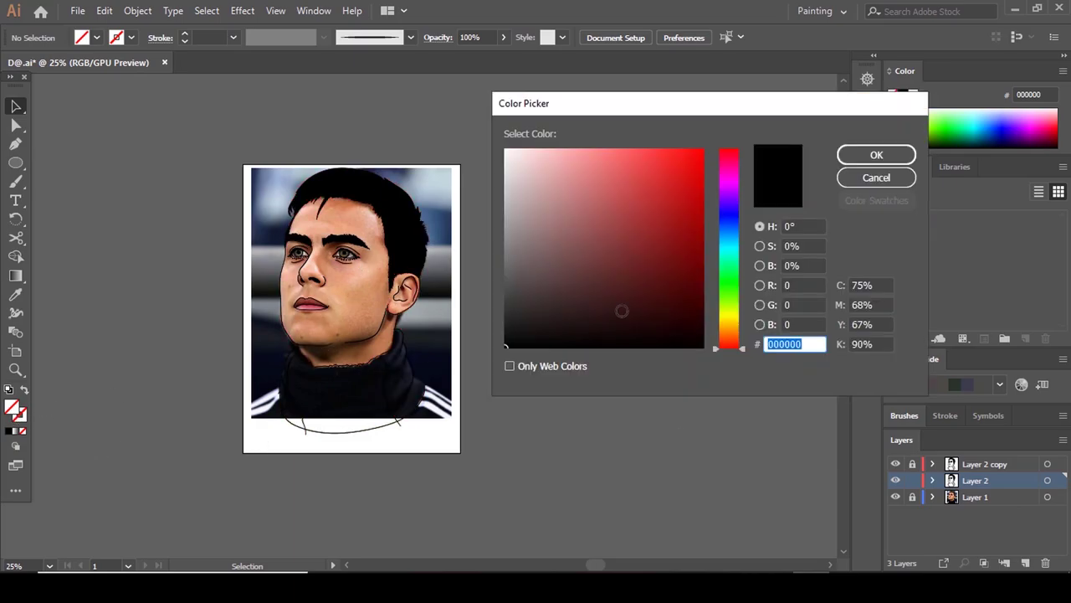
left_click(729, 335)
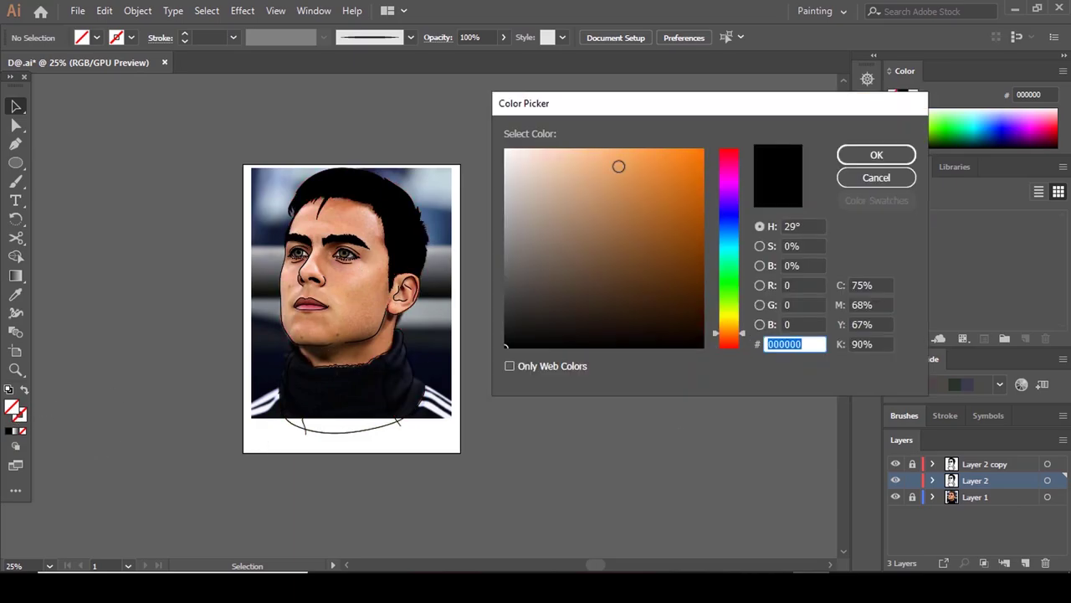
left_click(585, 165)
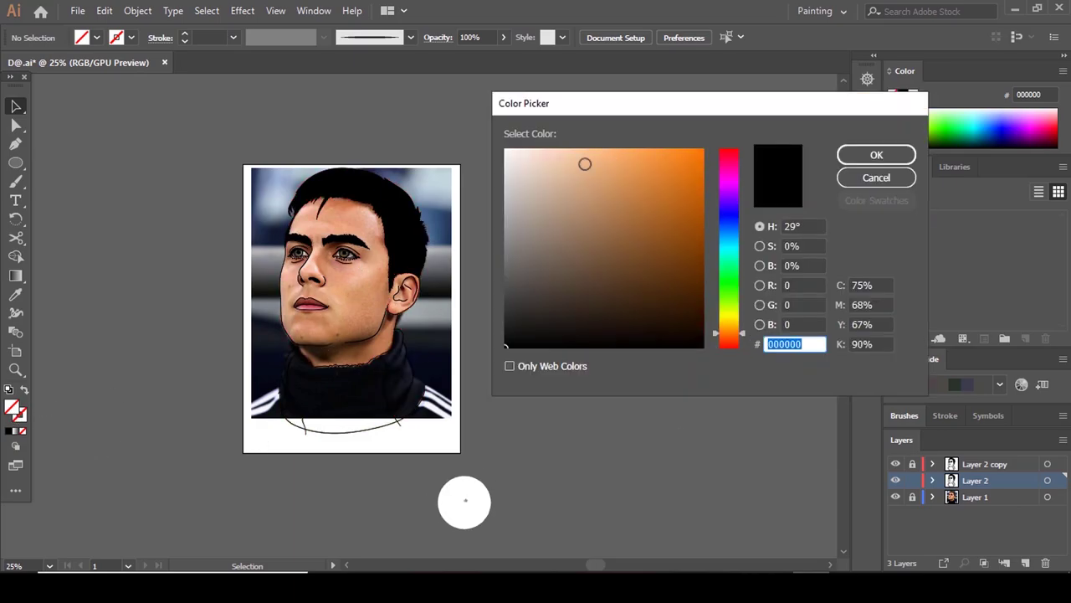
left_click(738, 339)
left_click(593, 162)
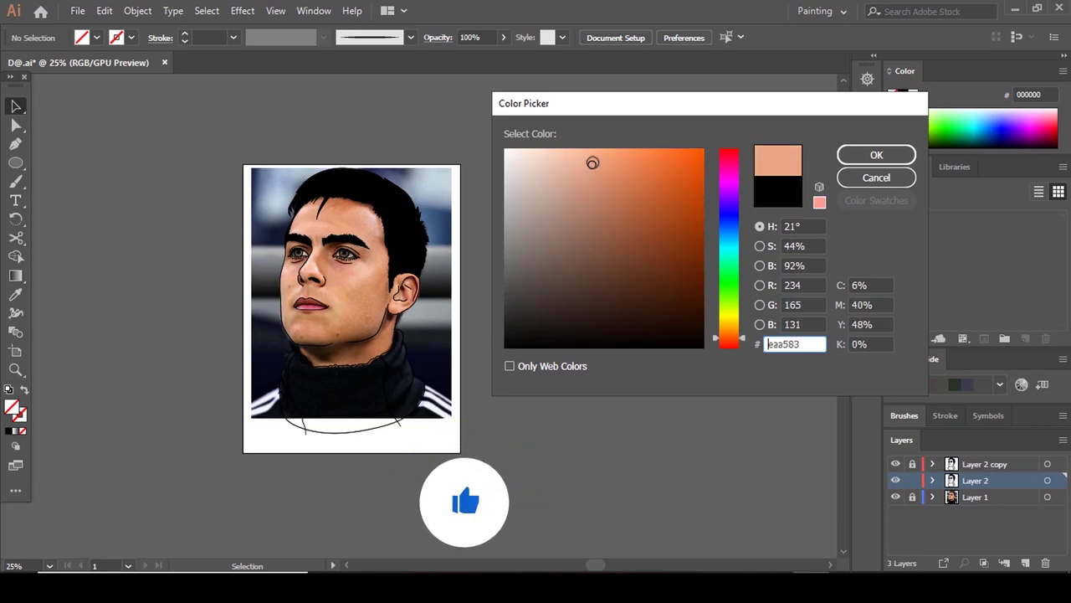
left_click(596, 164)
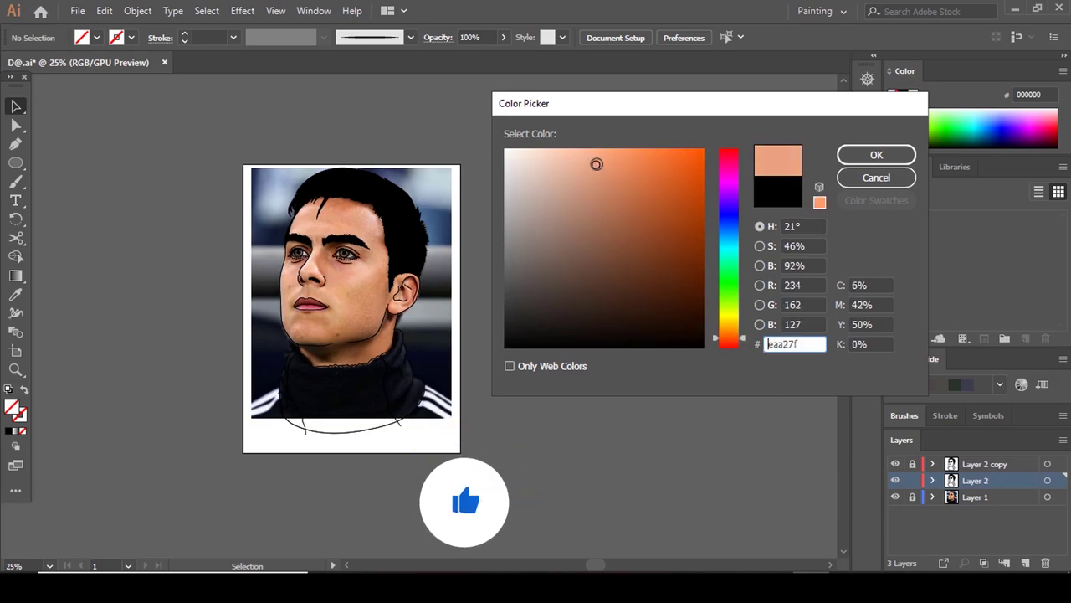
left_click(594, 164)
left_click(592, 166)
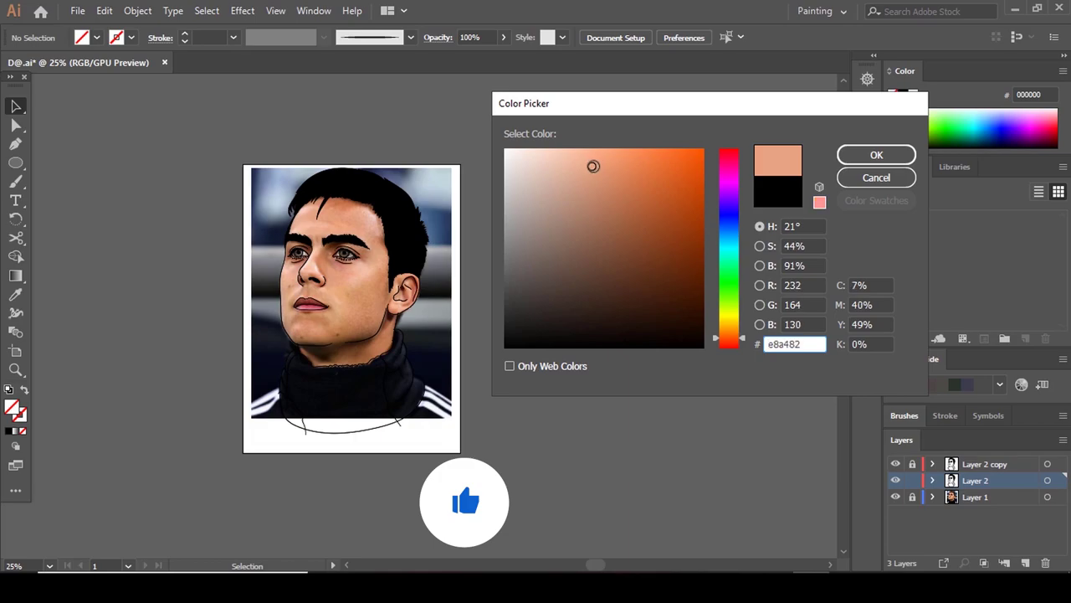
left_click_drag(593, 166, 592, 169)
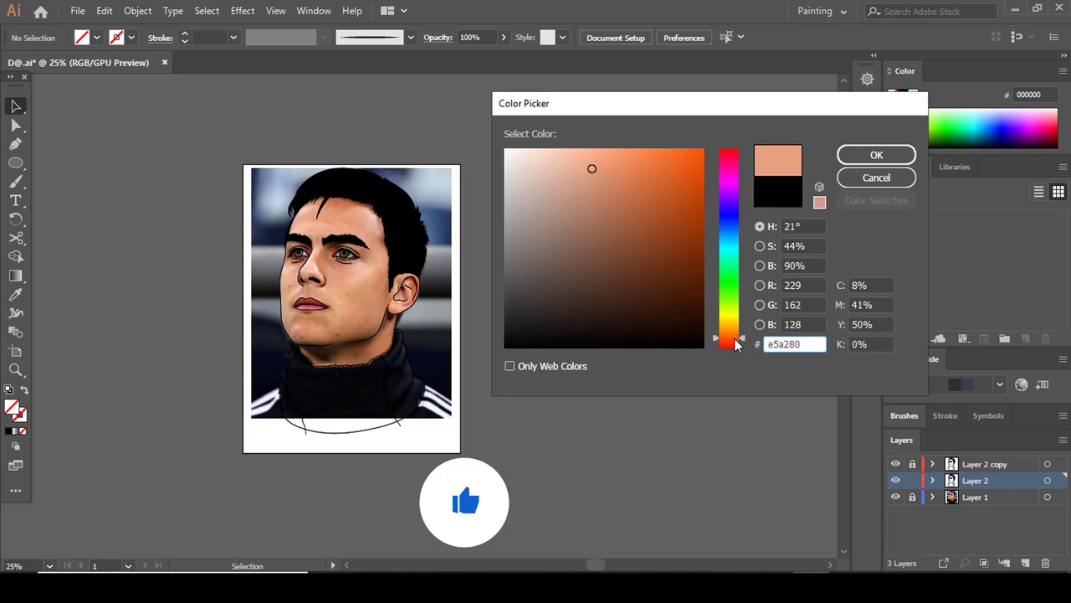
left_click(870, 157)
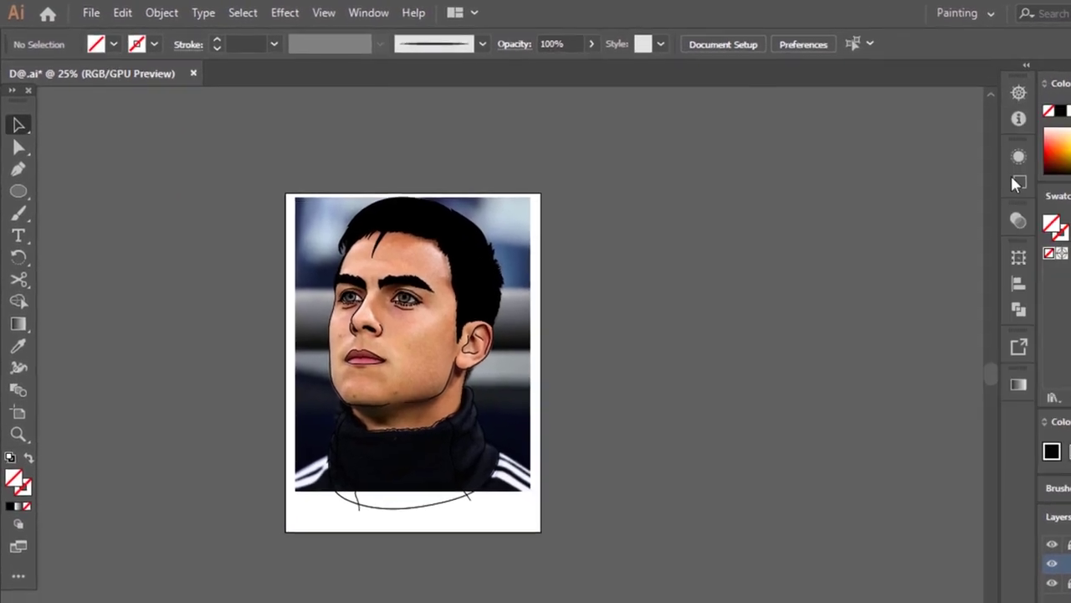
Hide the reference photo layer and draw a skin-toned rectangle on Layer 2 extending slightly beyond all edges of the artboard.
left_click_drag(15, 191, 69, 191)
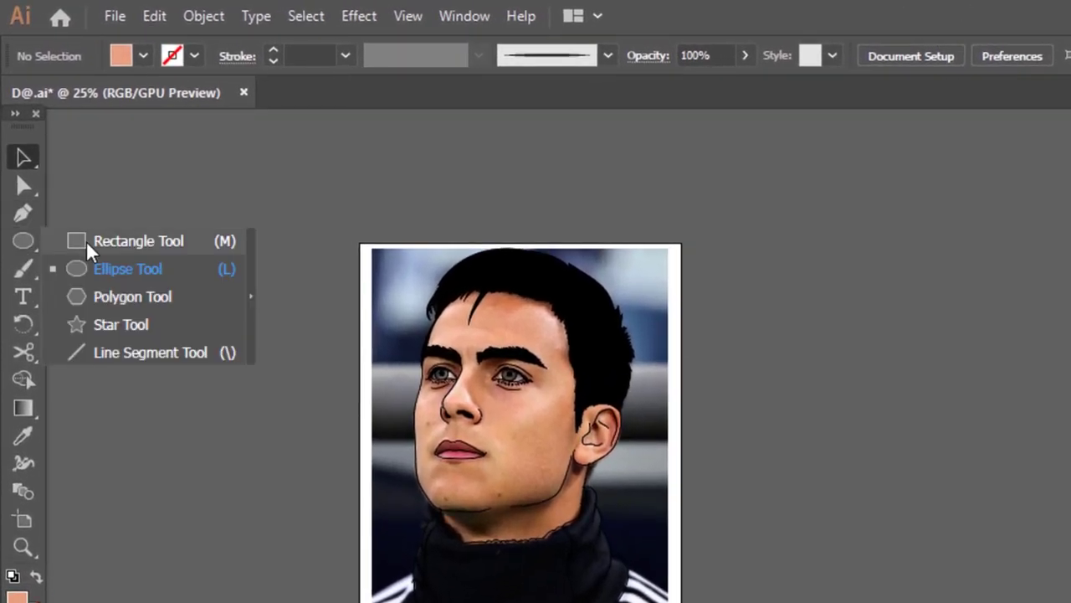
left_click_drag(86, 240, 86, 239)
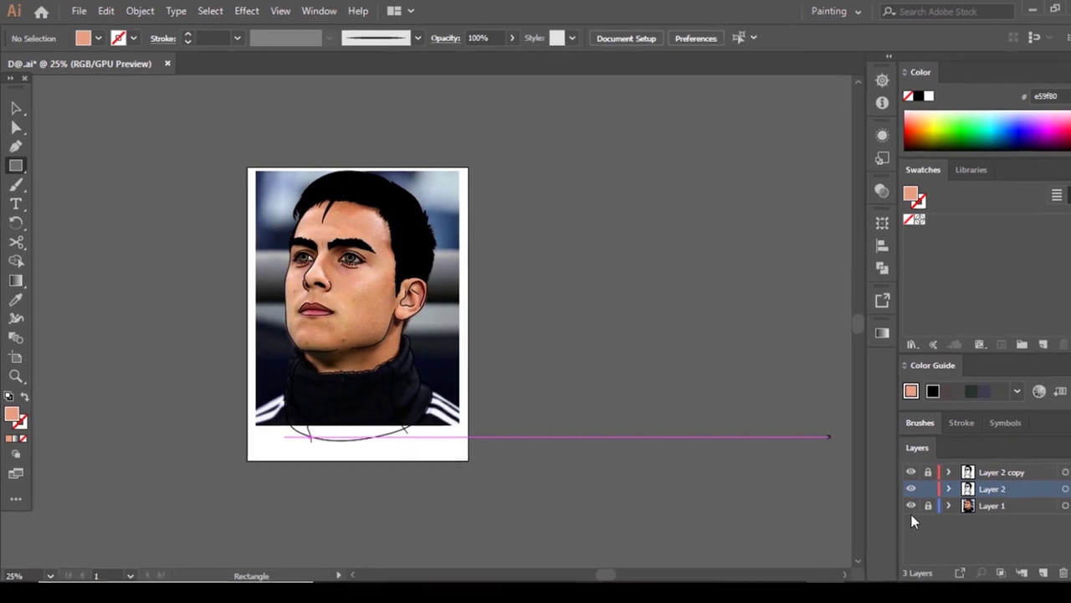
left_click(911, 505)
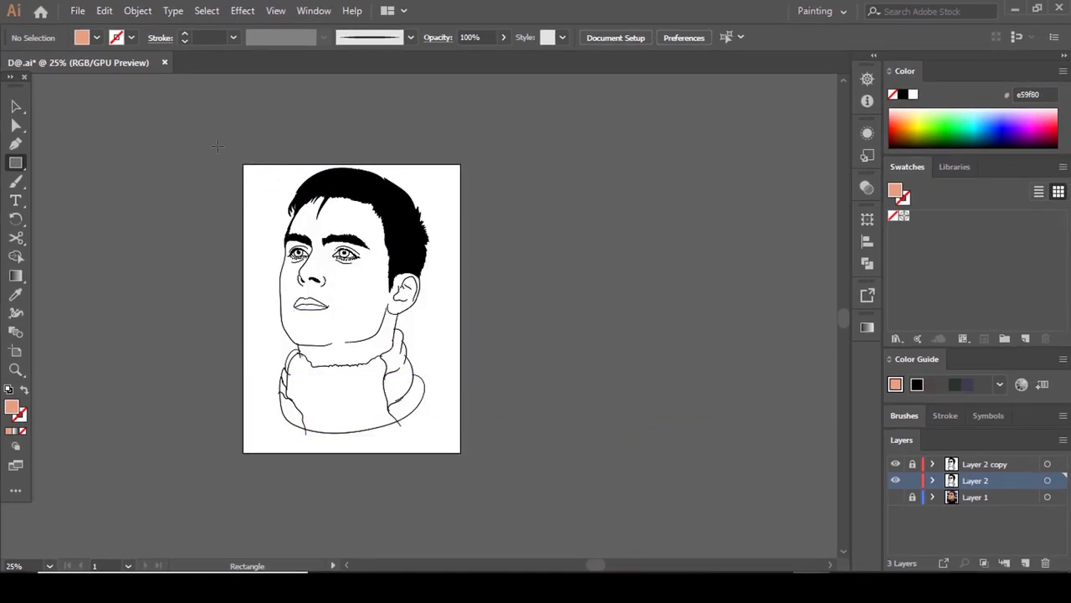
left_click_drag(221, 147, 474, 459)
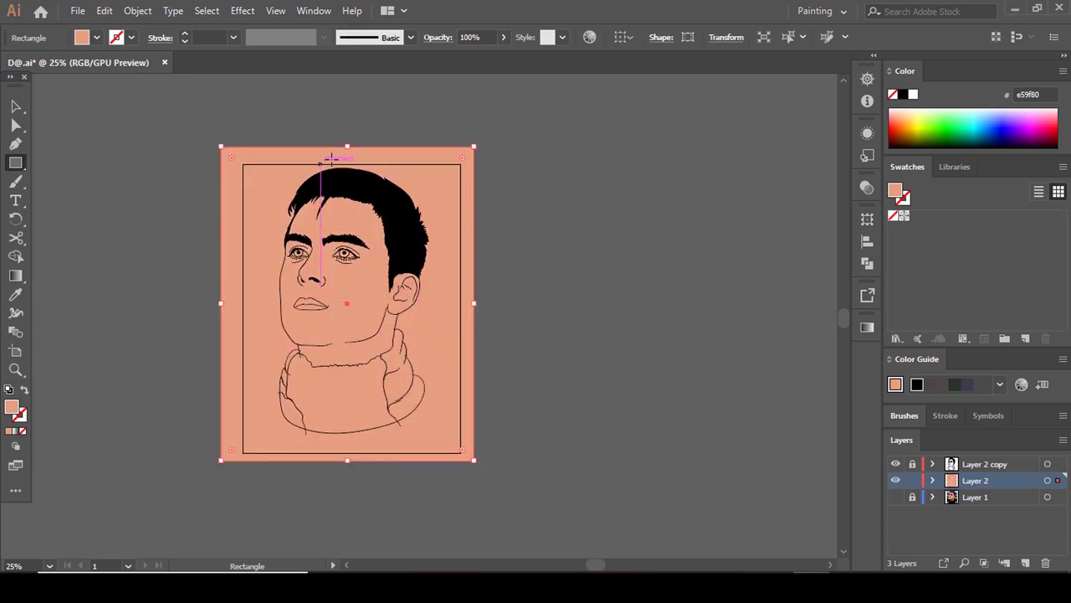
Send the skin-toned rectangle to the back of Layer 2, behind the line art.
right_click(432, 183)
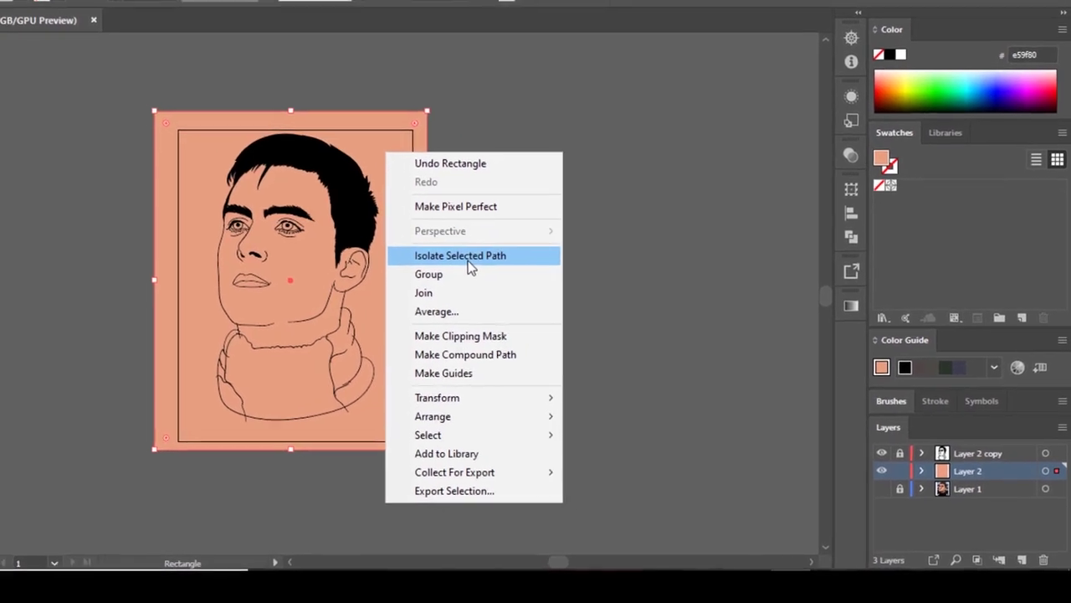
mouse_move(513, 420)
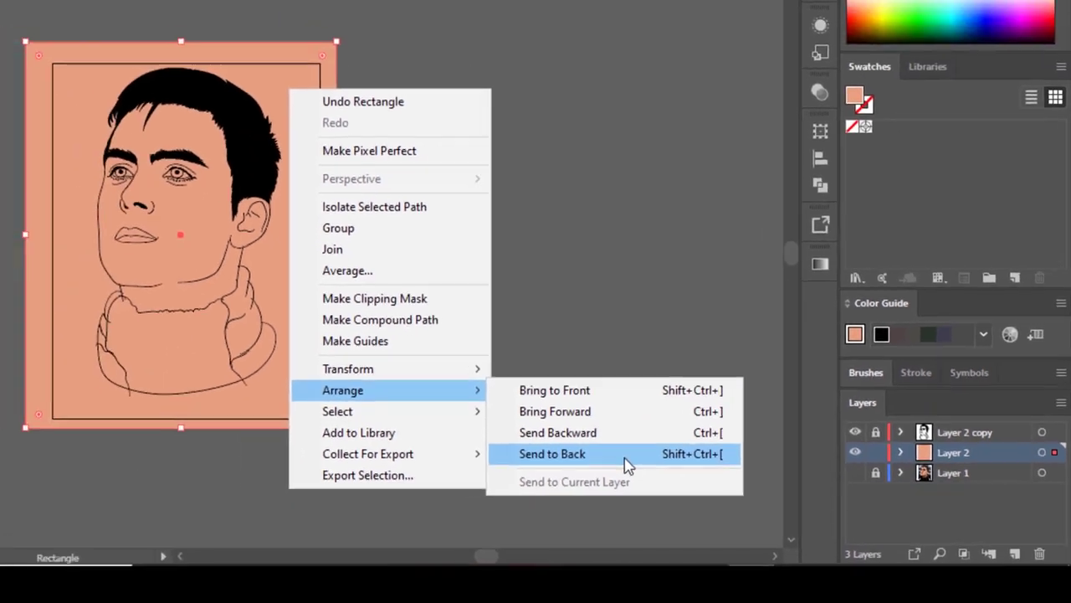
left_click(478, 409)
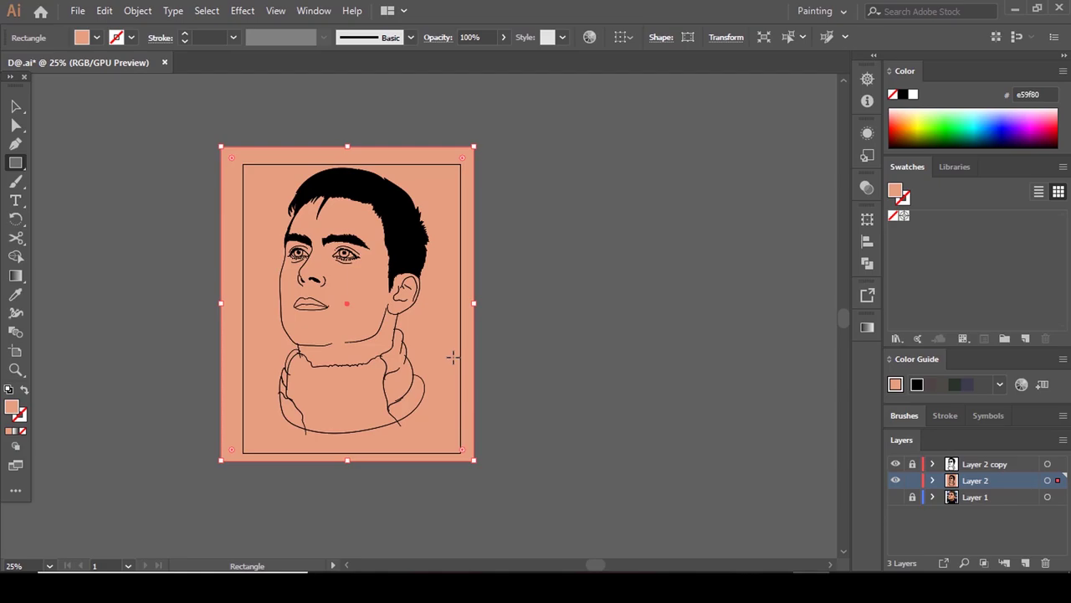
Select all unlocked artwork and combine the rectangle with the line art using the Pathfinder Merge operation.
left_click(19, 106)
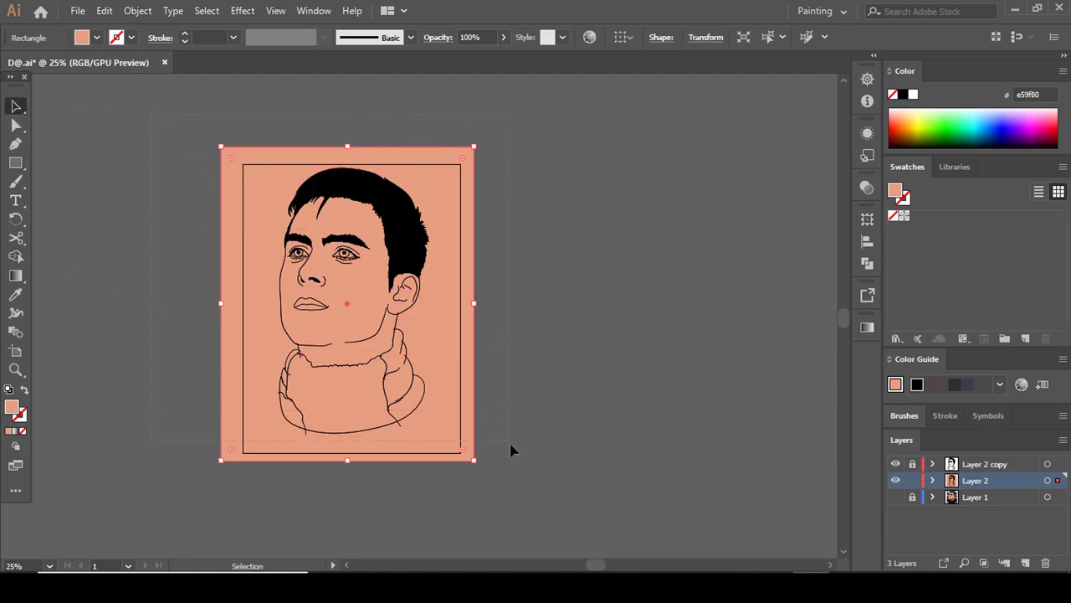
key("ctrl+a")
left_click(867, 264)
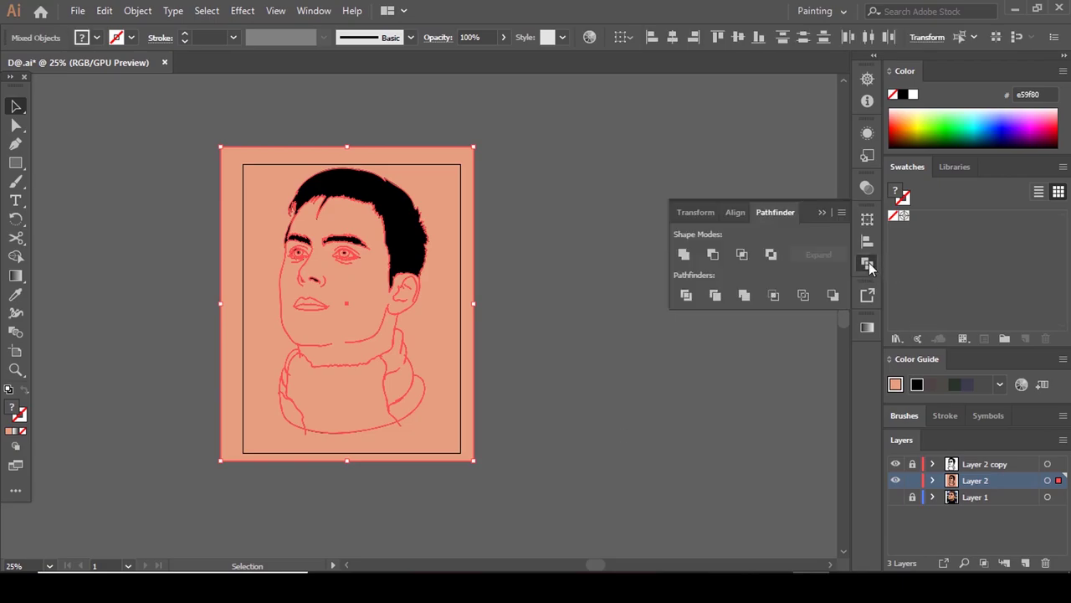
left_click(745, 297)
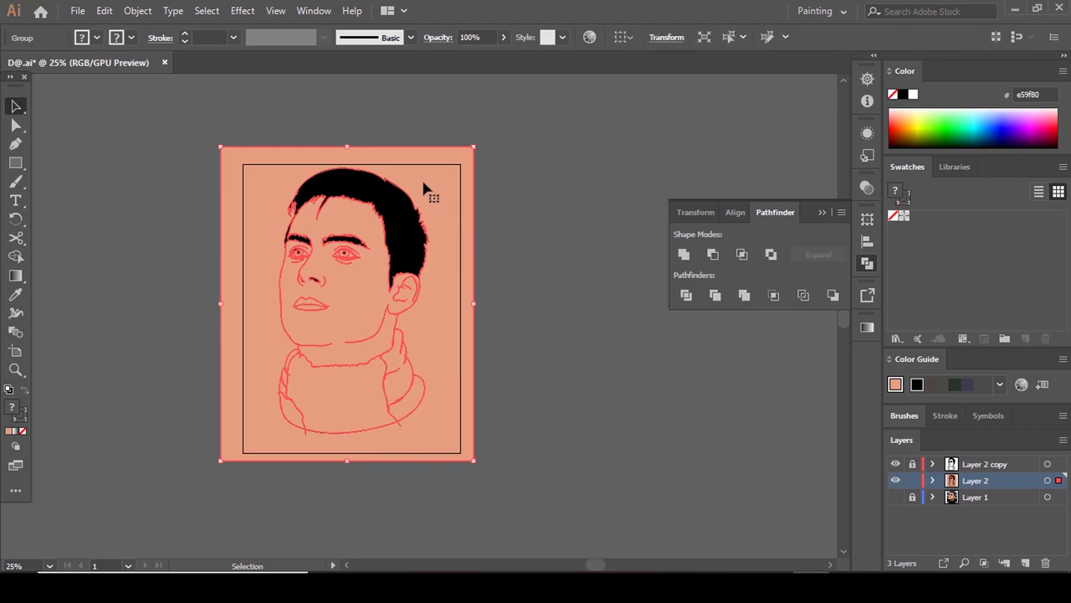
Isolate the merged group and delete the skin-toned background area outside the portrait outline.
right_click(427, 191)
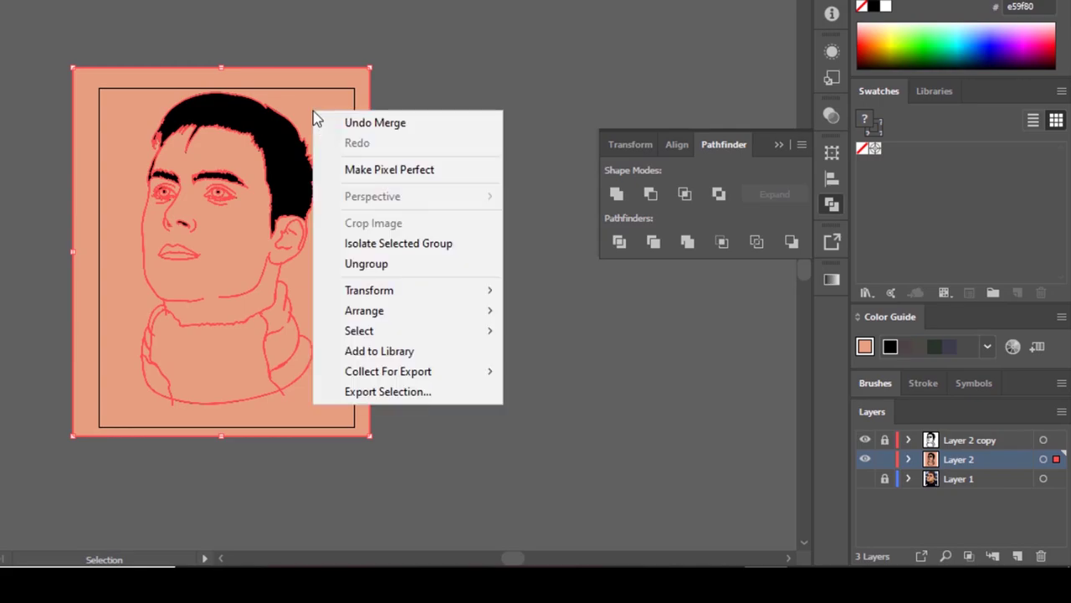
left_click(411, 254)
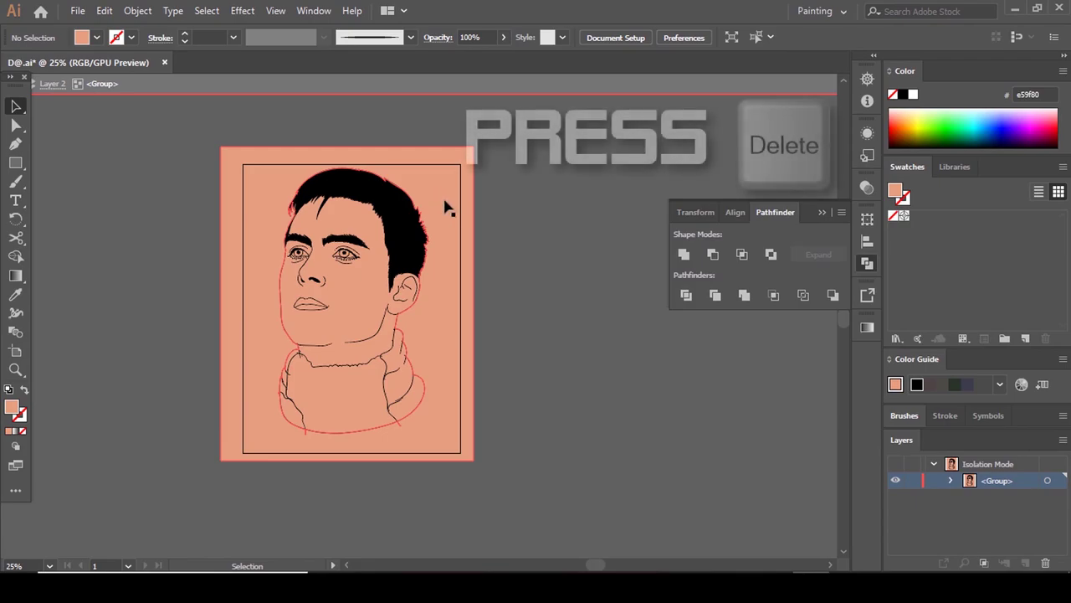
left_click(447, 206)
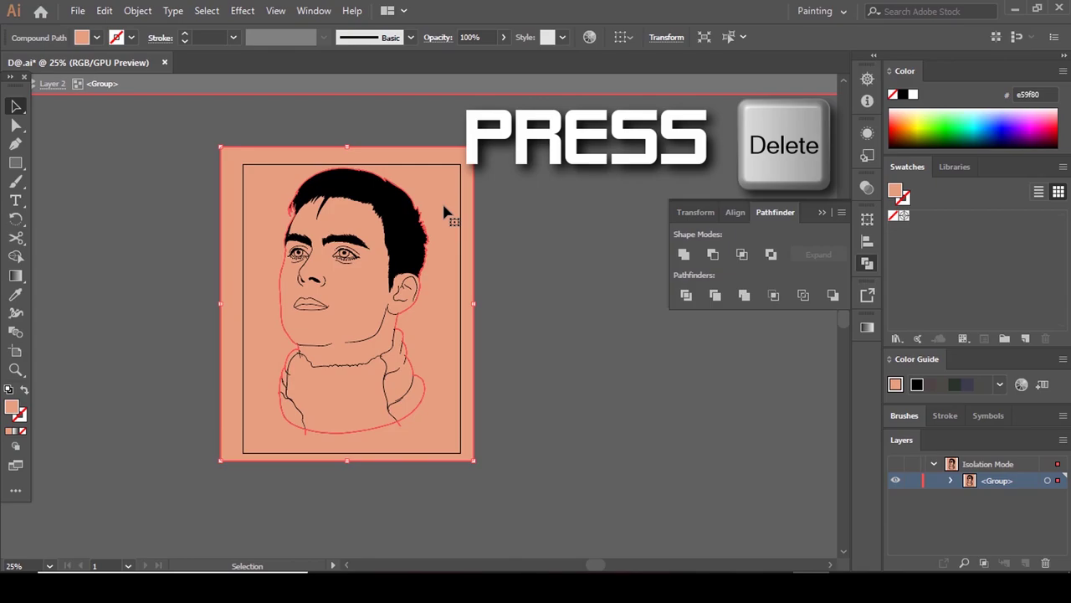
key("Delete")
Select the eye-white areas on both sides of the iris in the eye nearer the ear, using the Direct Selection tool.
key("a")
scroll(435, 219, "down", 3)
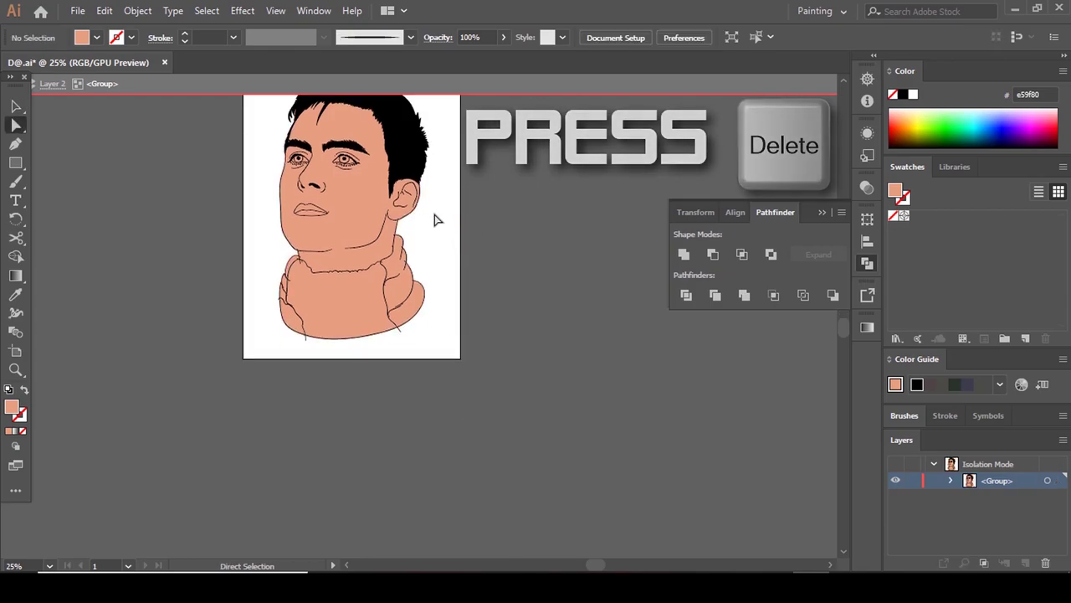
scroll(358, 184, "up", 6)
scroll(332, 266, "up", 5)
scroll(393, 240, "down", 4)
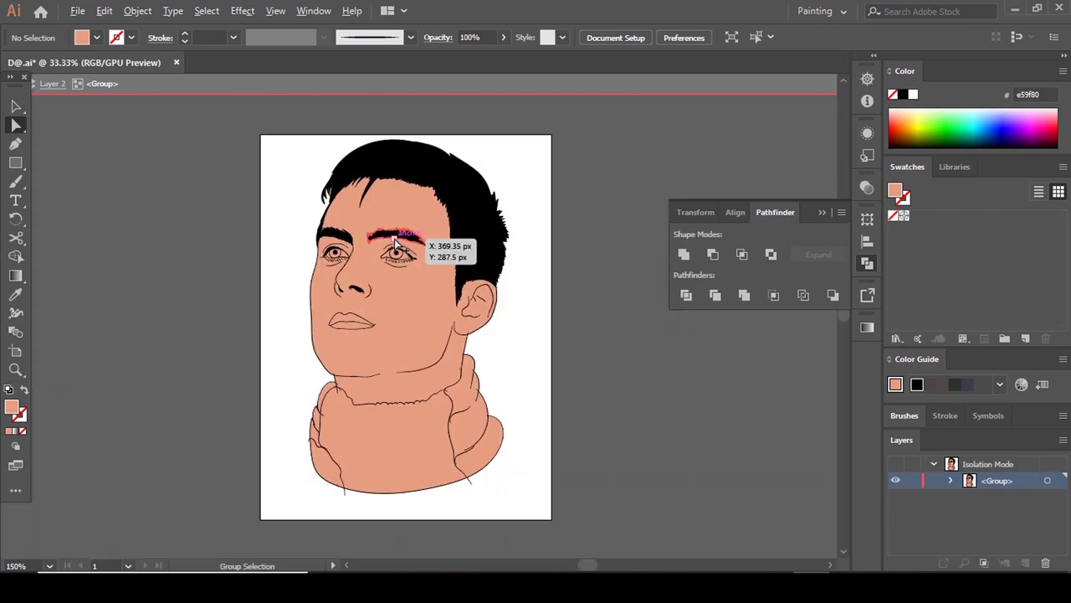
scroll(394, 239, "down", 1)
scroll(402, 243, "up", 5)
scroll(406, 239, "down", 5)
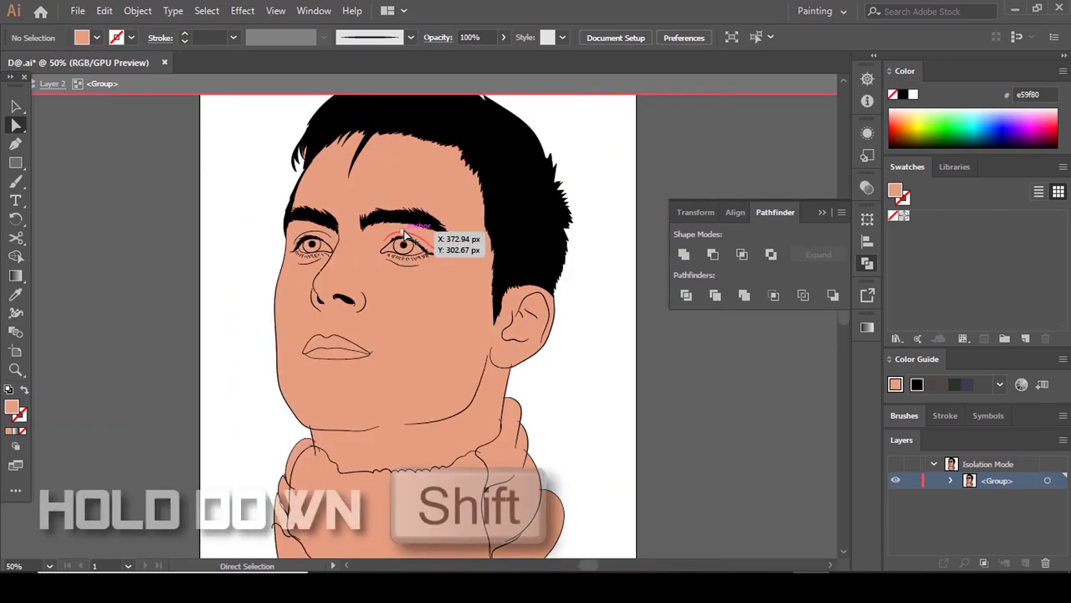
scroll(406, 239, "up", 5)
left_click(457, 270, "shift")
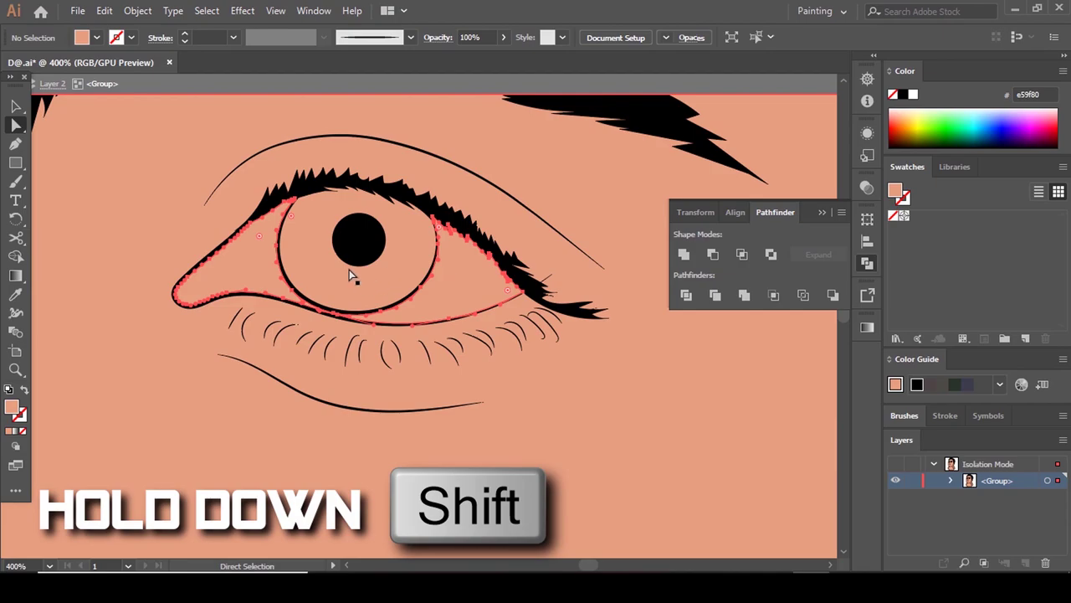
Add the other eye's white areas to the selection and fill them all with off-white efe4df.
scroll(339, 279, "down", 4)
scroll(231, 256, "up", 5)
left_click(298, 329, "shift")
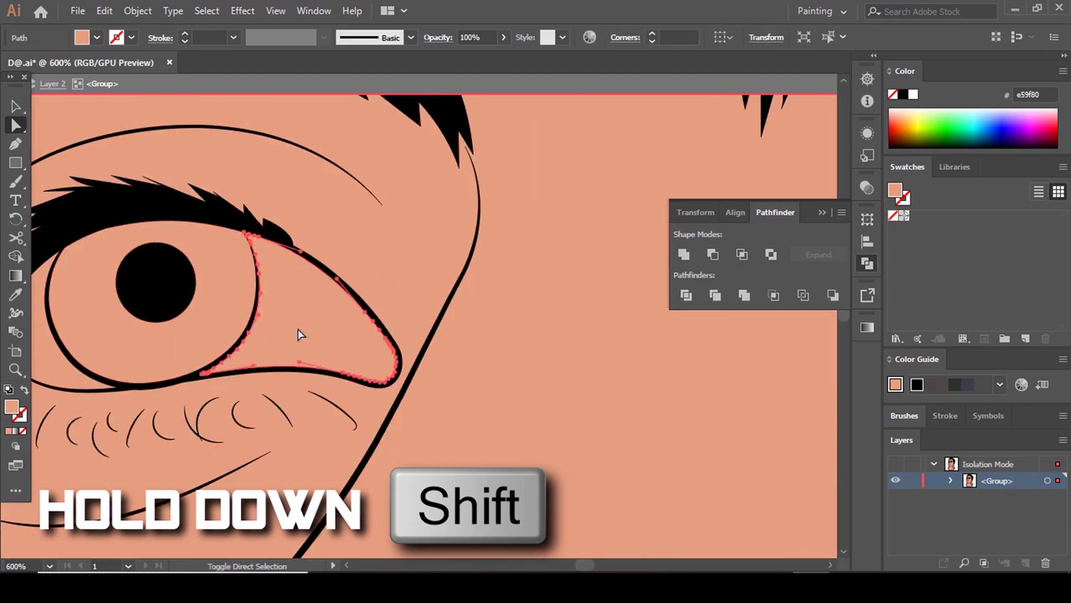
left_click(101, 375, "shift")
left_click(57, 369, "shift")
scroll(163, 355, "down", 4)
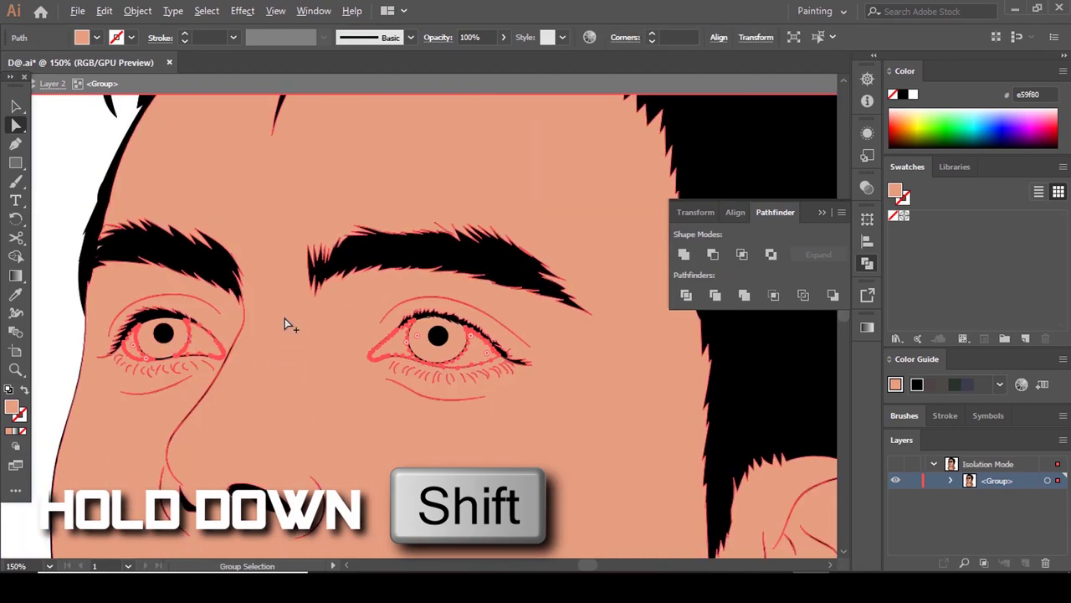
scroll(285, 318, "down", 4)
scroll(292, 330, "up", 3)
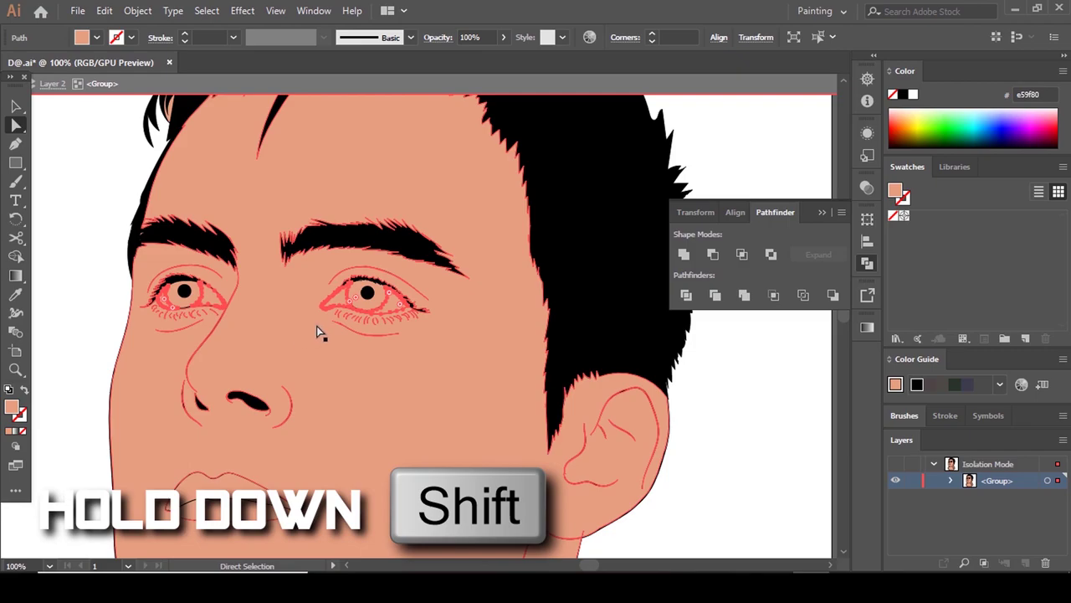
left_click(366, 330, "shift")
scroll(366, 330, "down", 5)
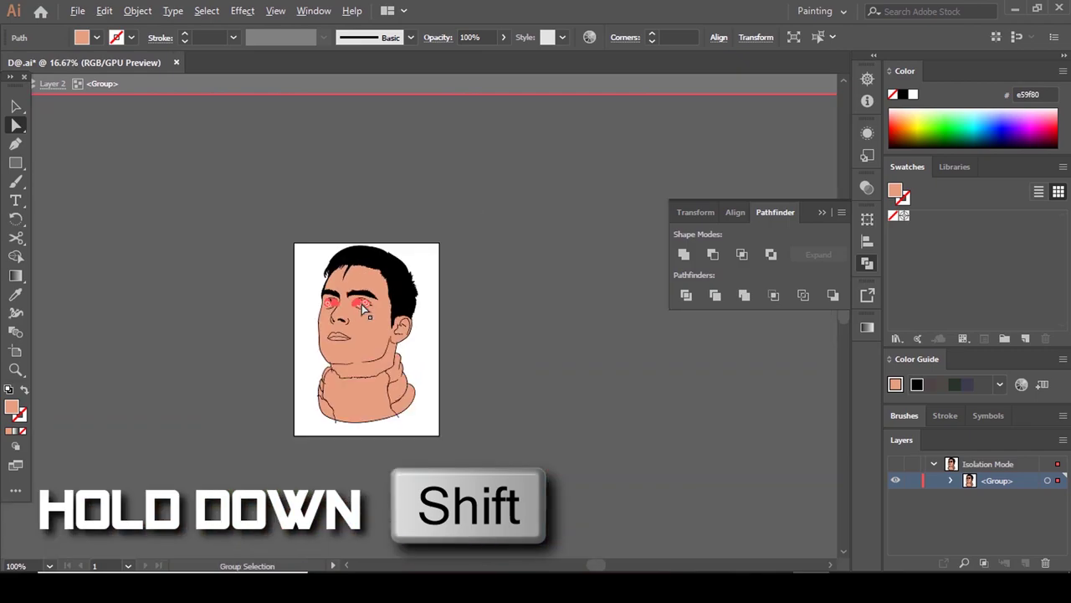
scroll(358, 301, "up", 6)
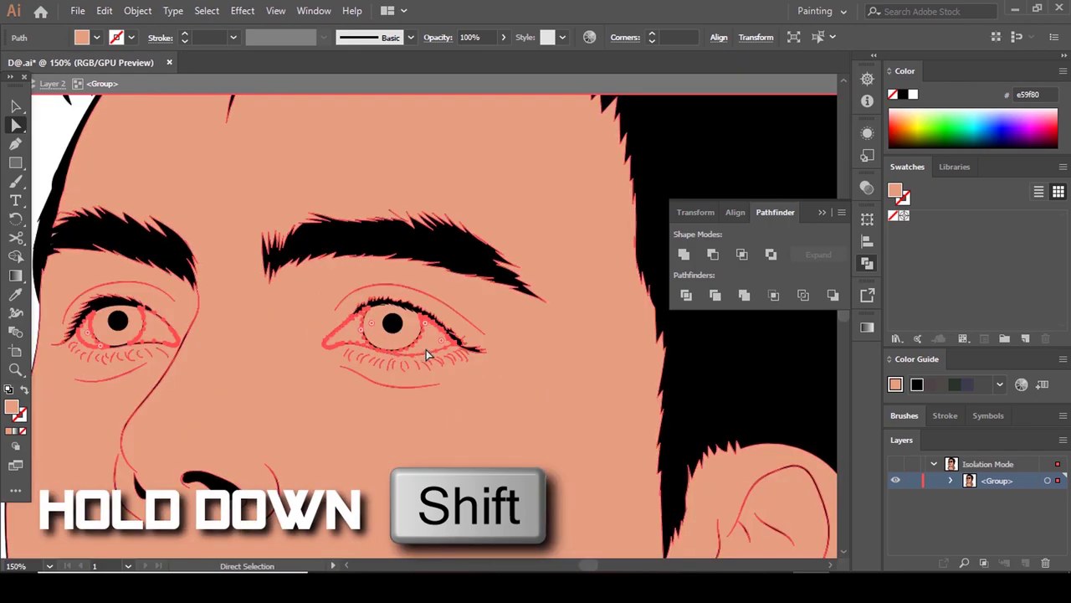
scroll(427, 355, "down", 5)
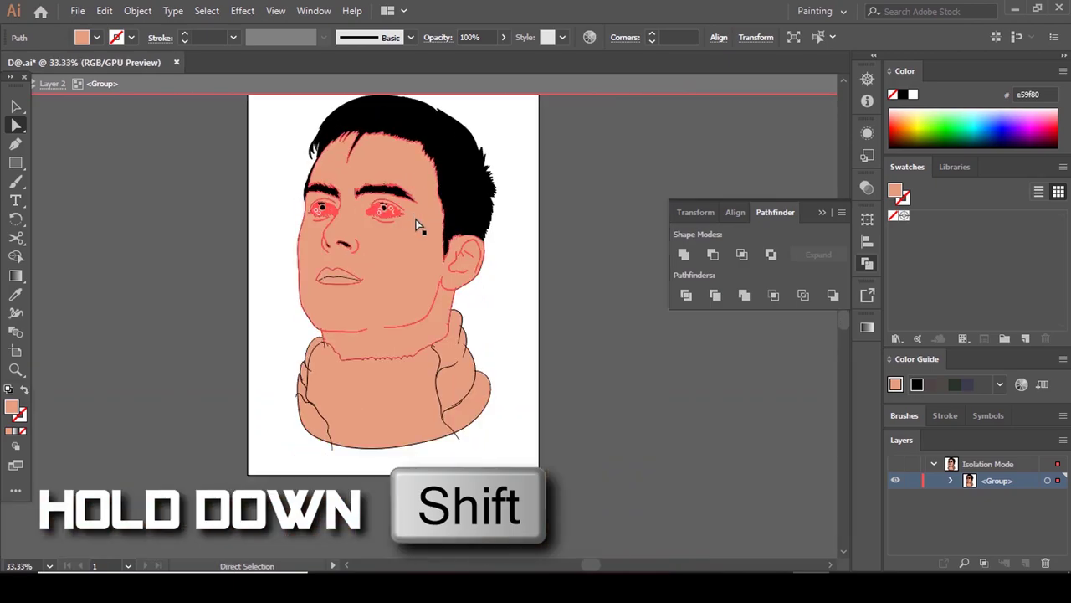
scroll(378, 204, "up", 6)
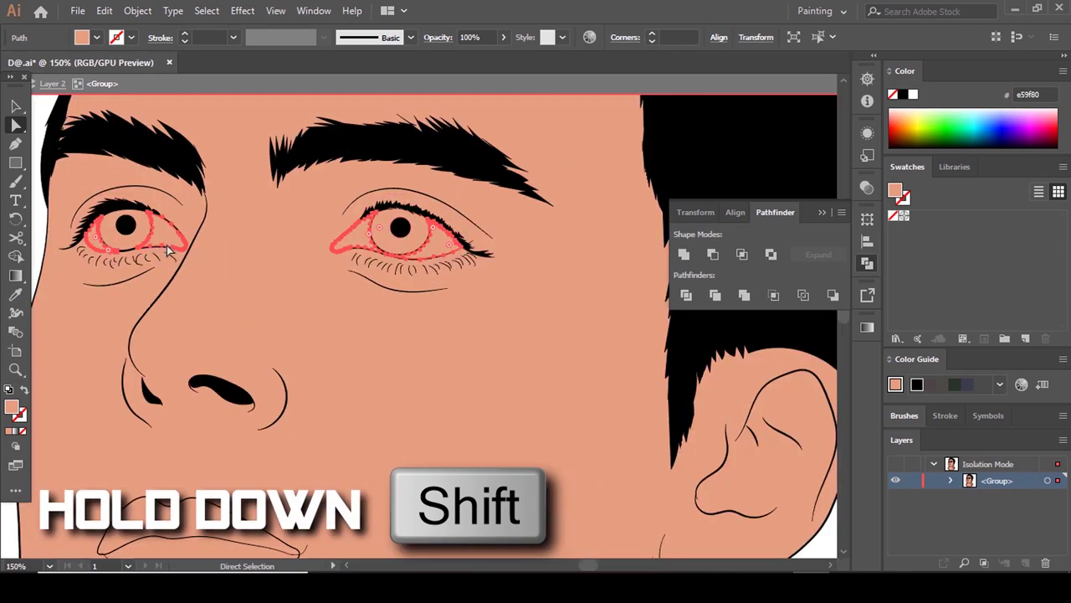
double_click(12, 408)
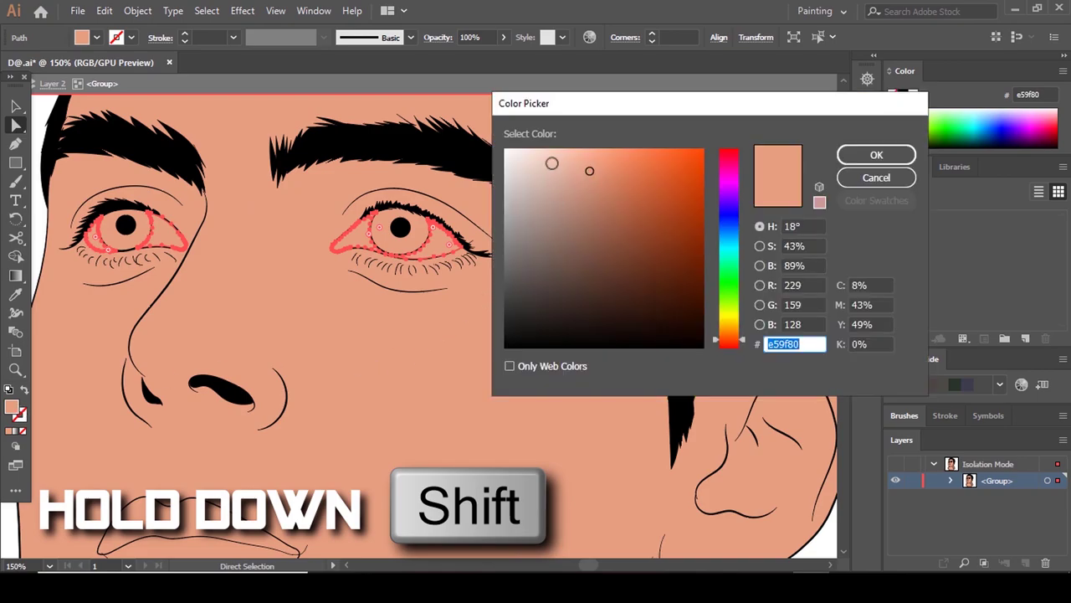
left_click(519, 159)
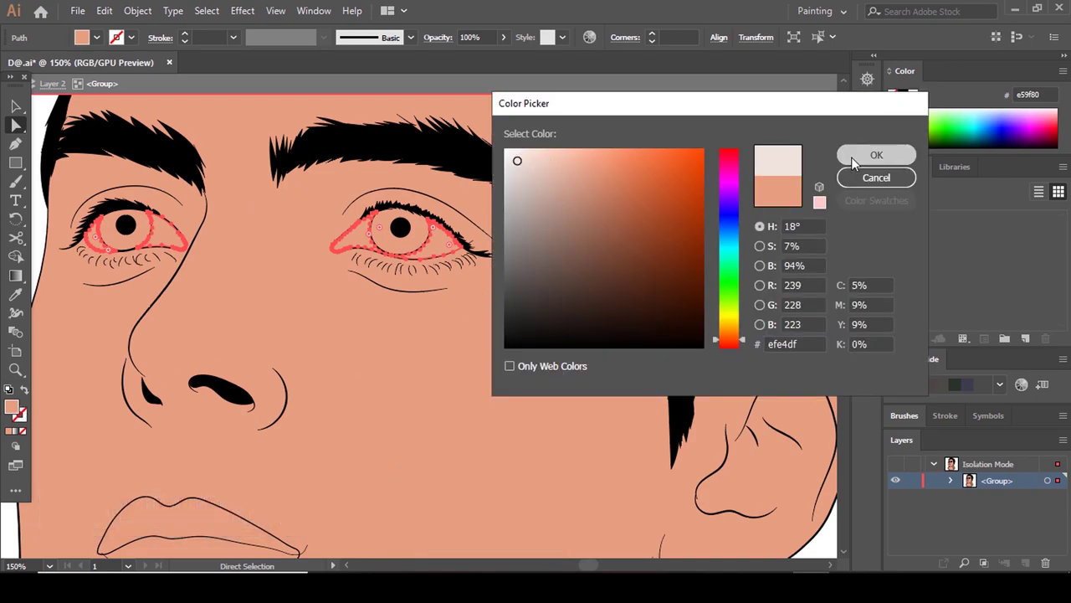
left_click(876, 154)
key("ctrl+0")
key("ctrl+shift+a")
Select the irises of both eyes and fill them with brown a06e4d.
scroll(337, 250, "up", 2)
scroll(380, 282, "up", 4)
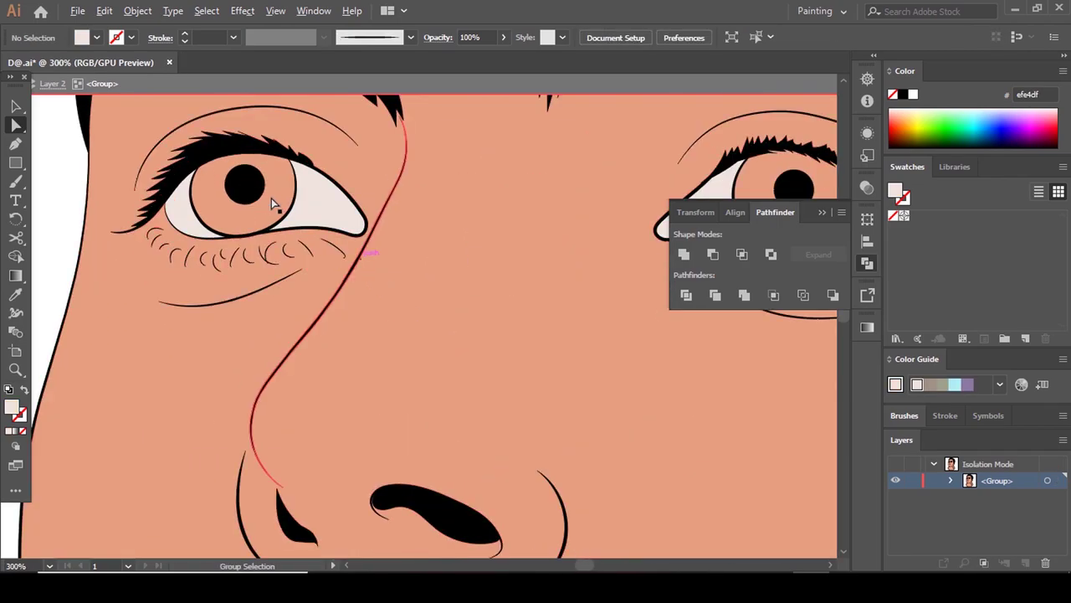
left_click(250, 234)
scroll(247, 232, "down", 6)
scroll(318, 223, "up", 6)
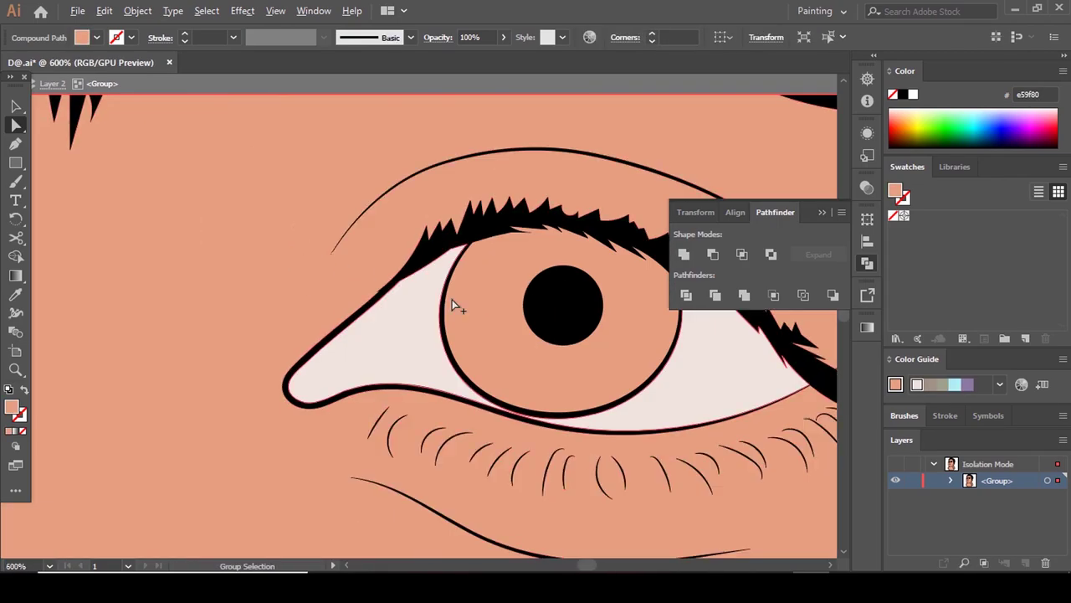
left_click(496, 339)
scroll(495, 339, "down", 4)
scroll(423, 308, "up", 4)
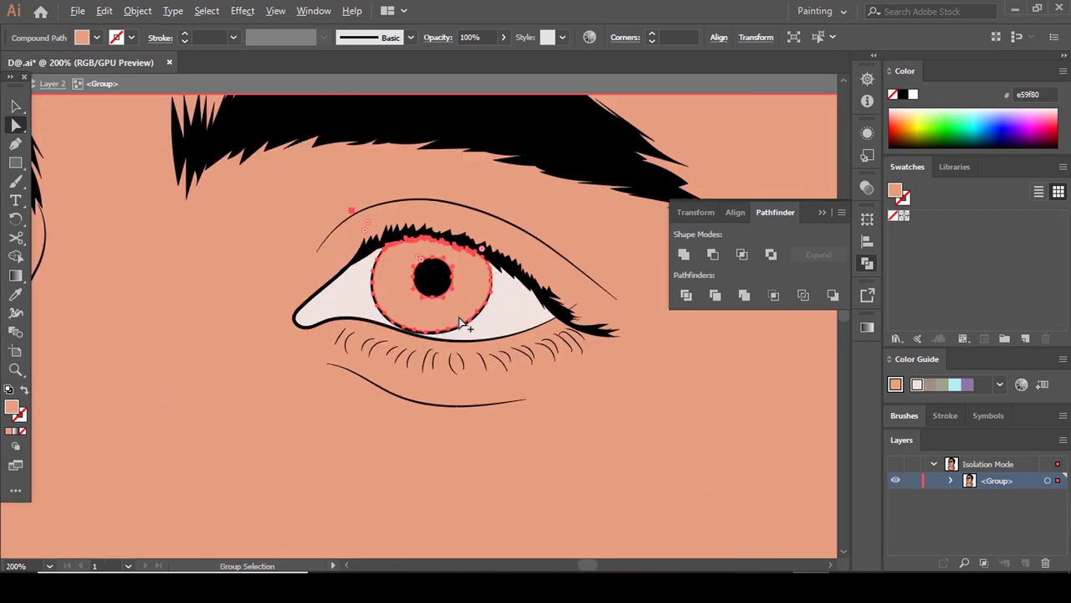
double_click(13, 409)
left_click(596, 217)
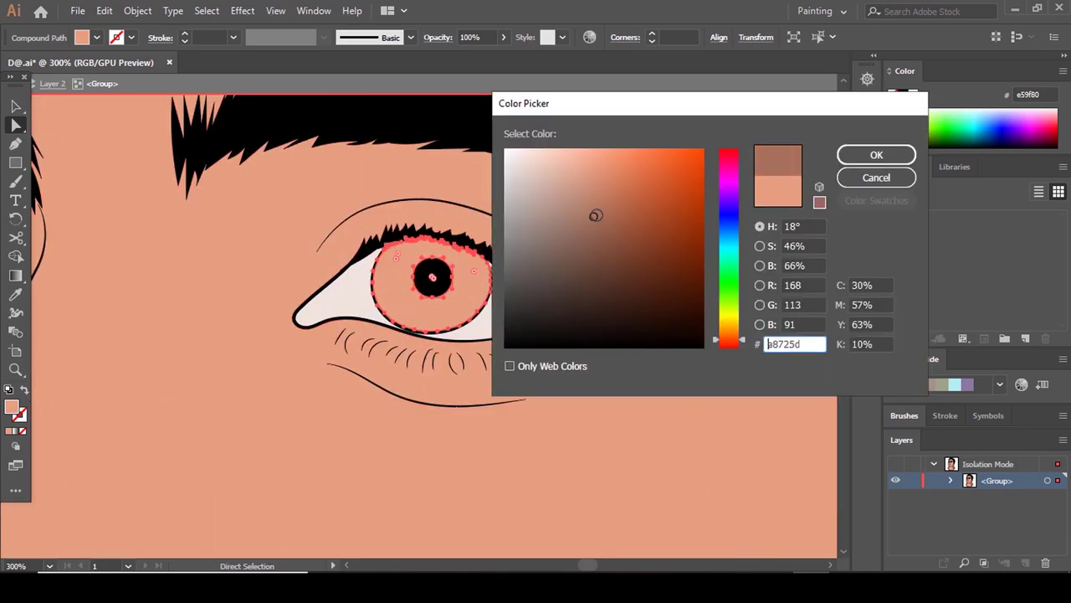
left_click_drag(732, 340, 731, 336)
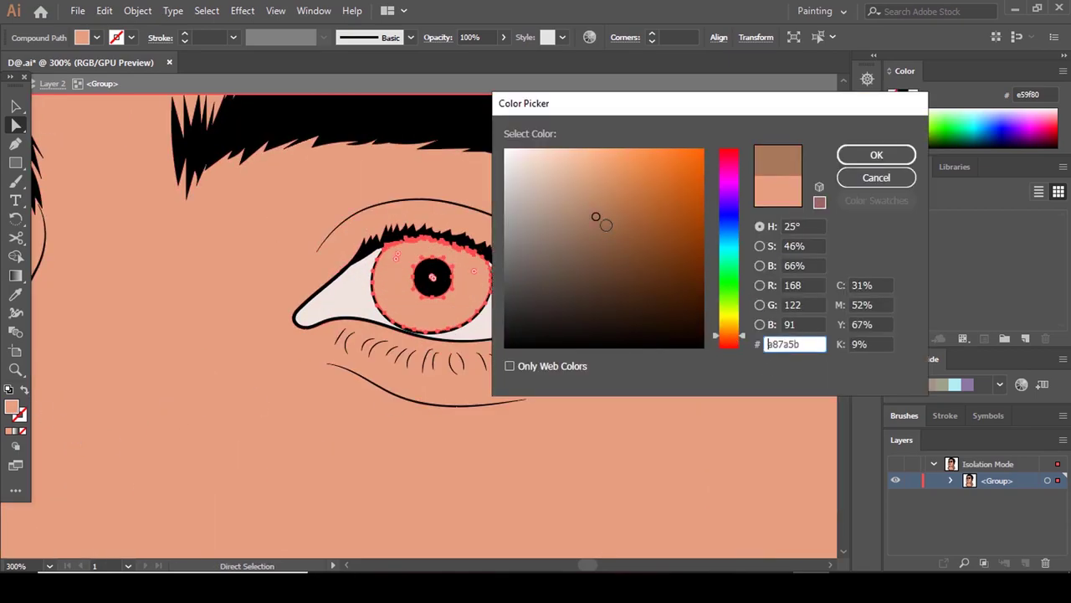
left_click_drag(606, 225, 607, 220)
left_click(734, 334)
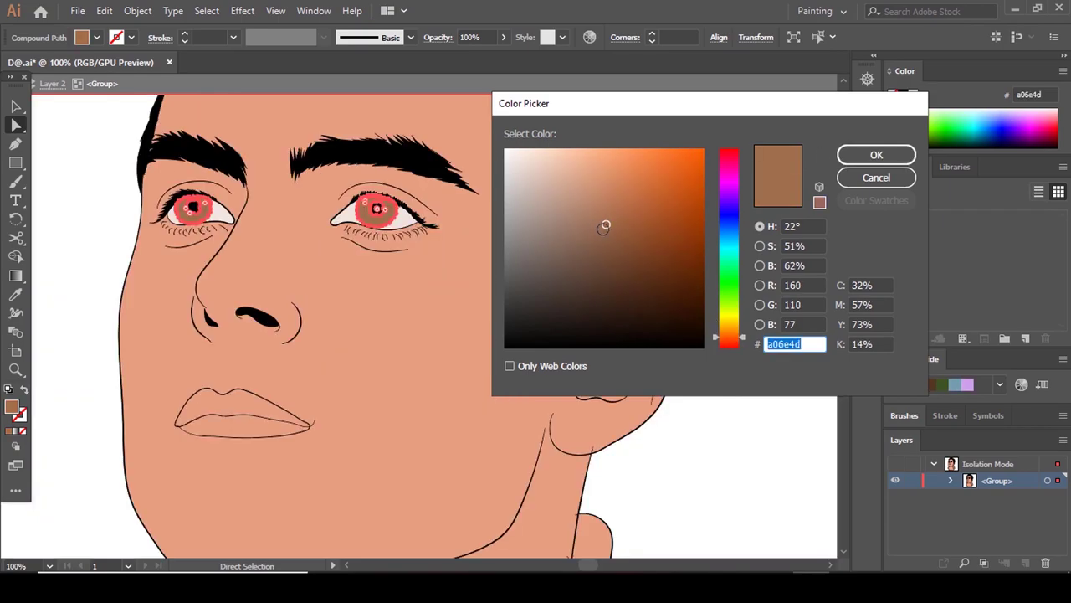
Darken the fill of both irises to brown 93644a and deselect them.
left_click_drag(602, 223, 603, 232)
left_click(877, 155)
left_click(724, 436)
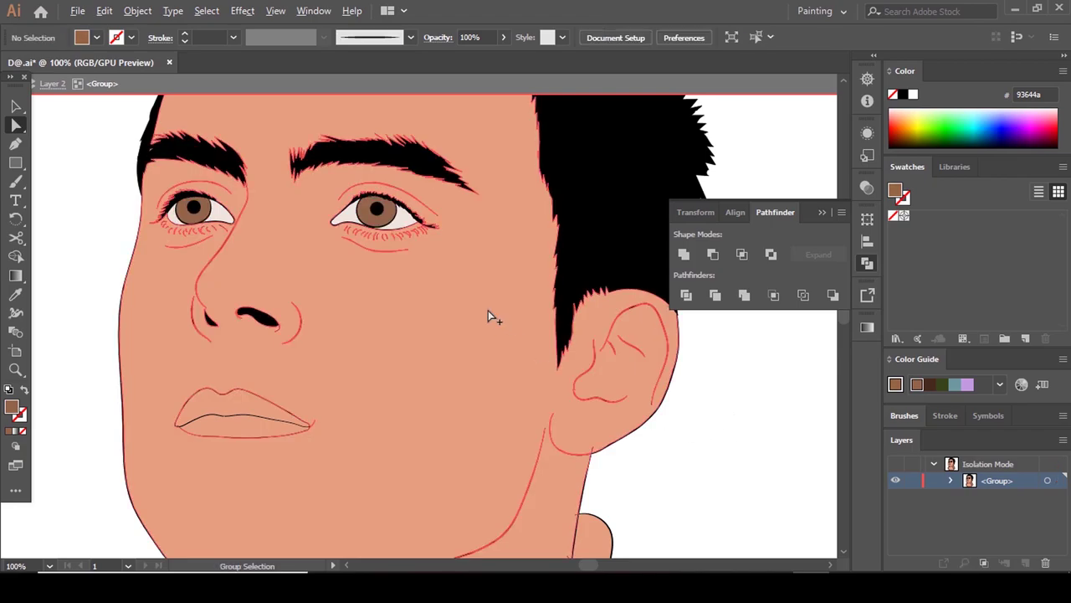
Select the upper lip and fill it with muted red b75348.
scroll(550, 346, "down", 3)
scroll(491, 354, "up", 7)
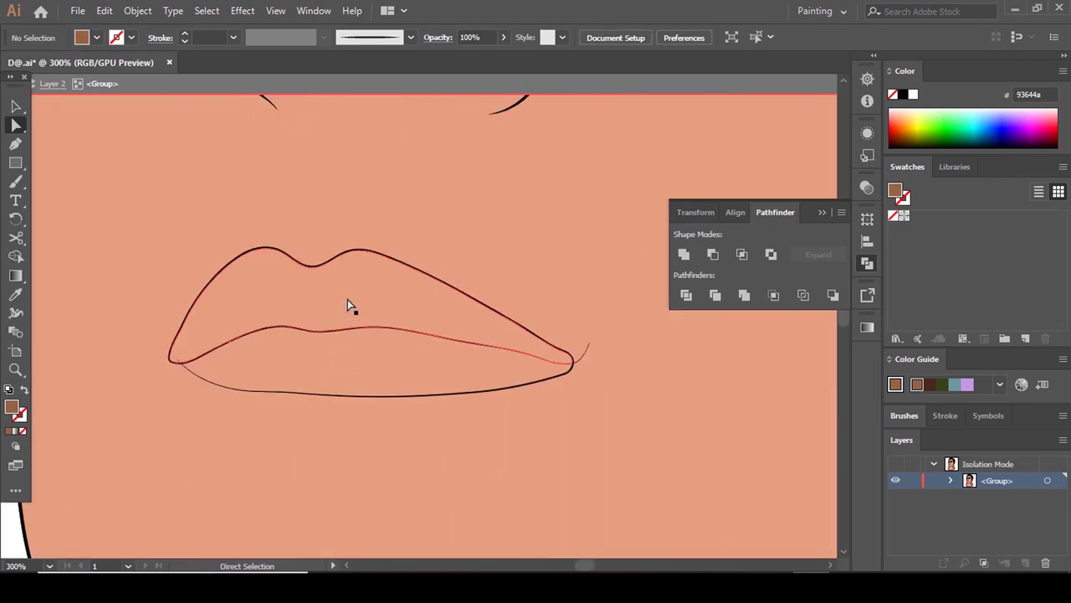
left_click(348, 301)
double_click(12, 407)
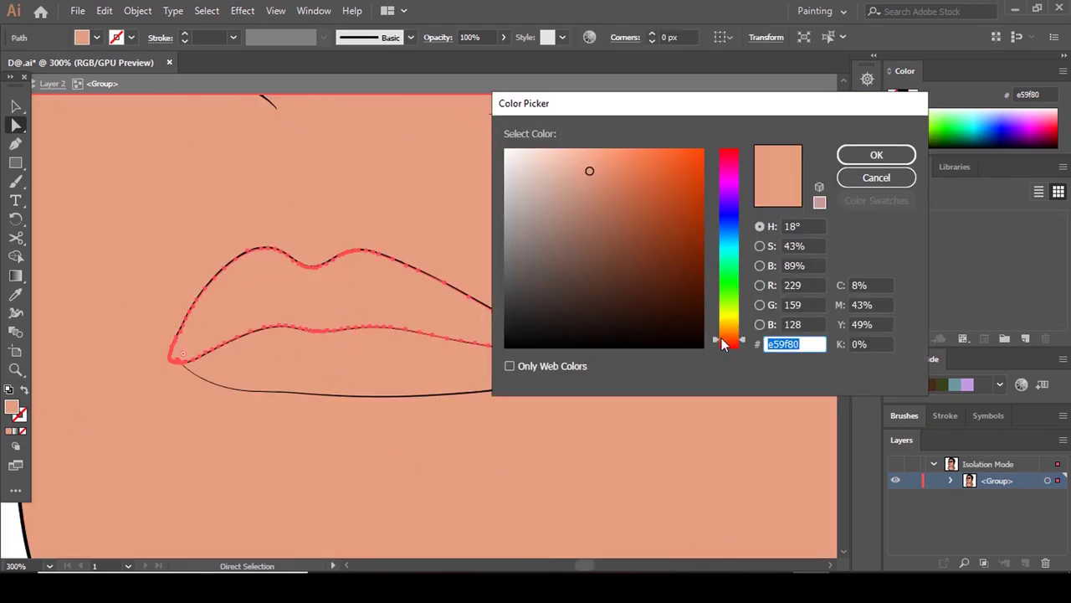
left_click_drag(723, 343, 734, 352)
left_click_drag(619, 199, 625, 204)
left_click(857, 159)
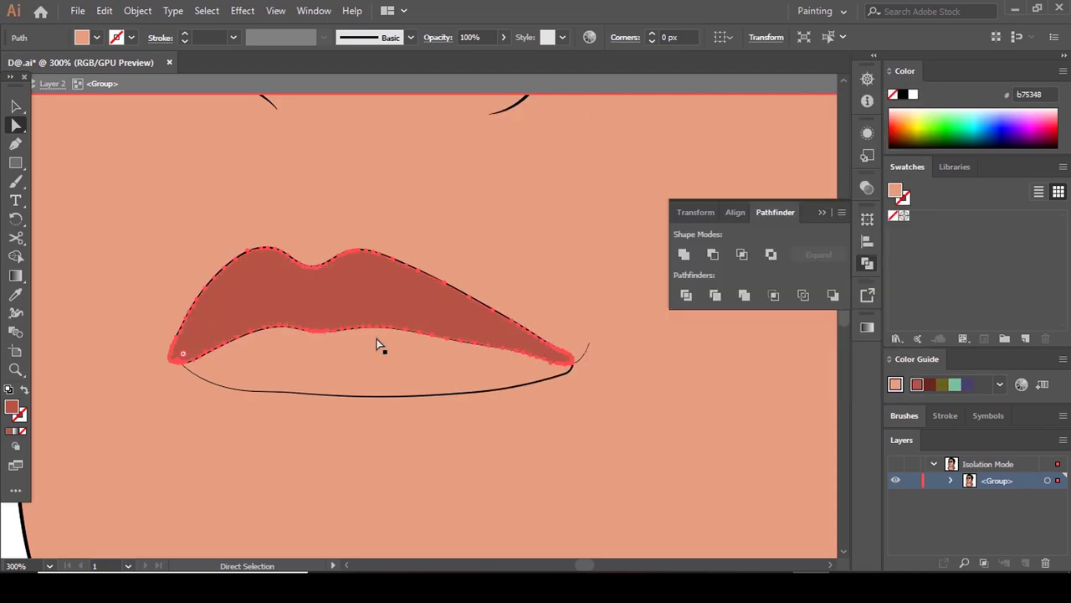
Select the lower lip and fill it with pink ea8481.
left_click(376, 342)
double_click(12, 406)
left_click_drag(734, 341, 727, 347)
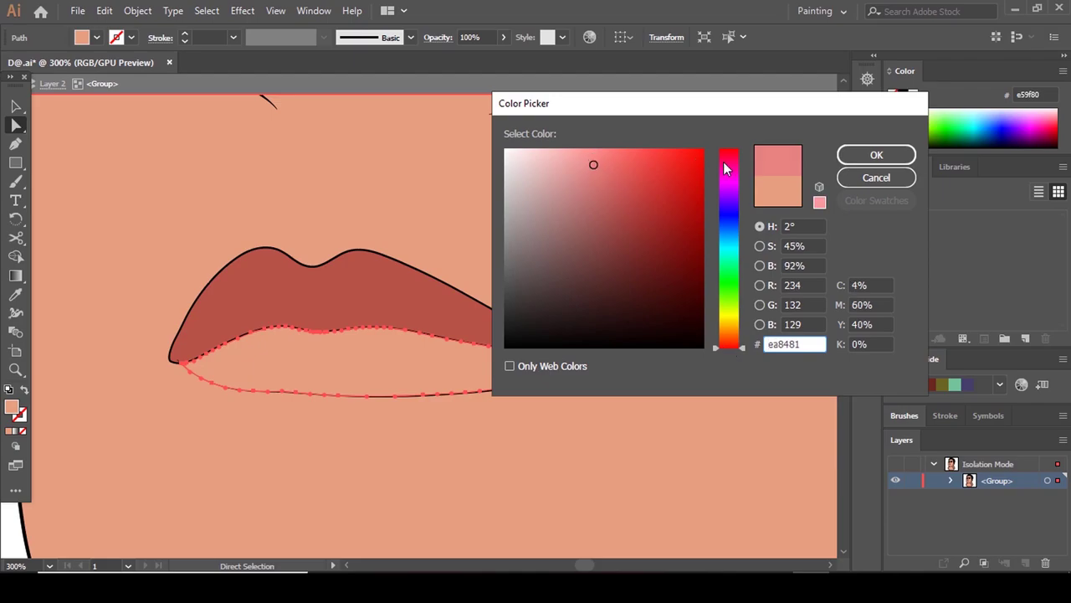
left_click(858, 158)
Shift the upper lip's fill to a slightly different shade of red.
left_click(376, 290)
double_click(14, 407)
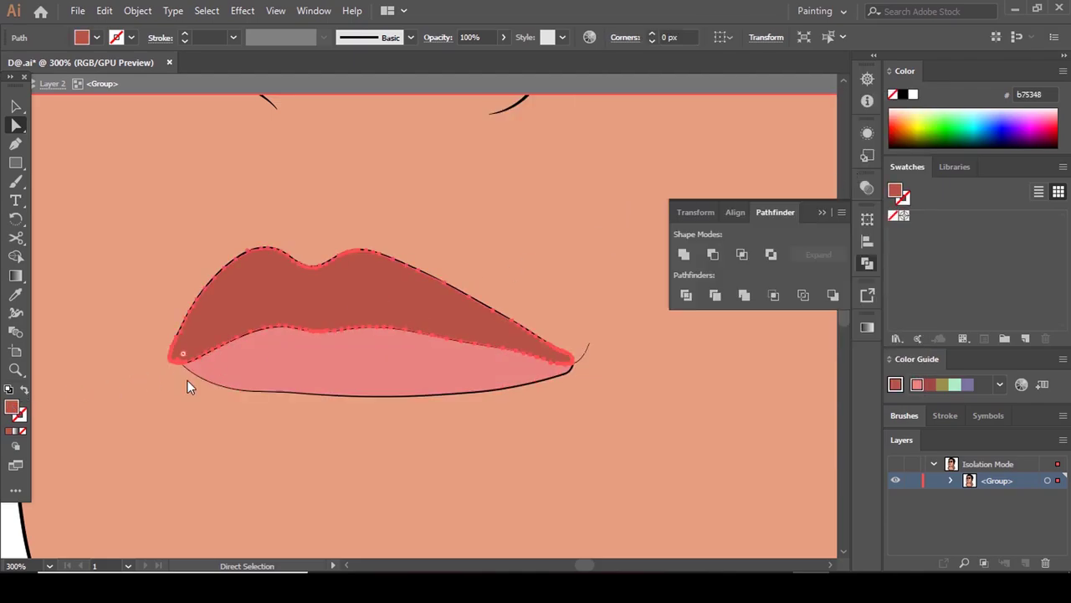
left_click(632, 194)
left_click(892, 161)
Select all the outer collar folds on both sides of the neck and fill them with a near-black gray.
scroll(430, 266, "down", 5)
left_click(304, 278)
scroll(433, 374, "up", 2)
left_click(510, 337)
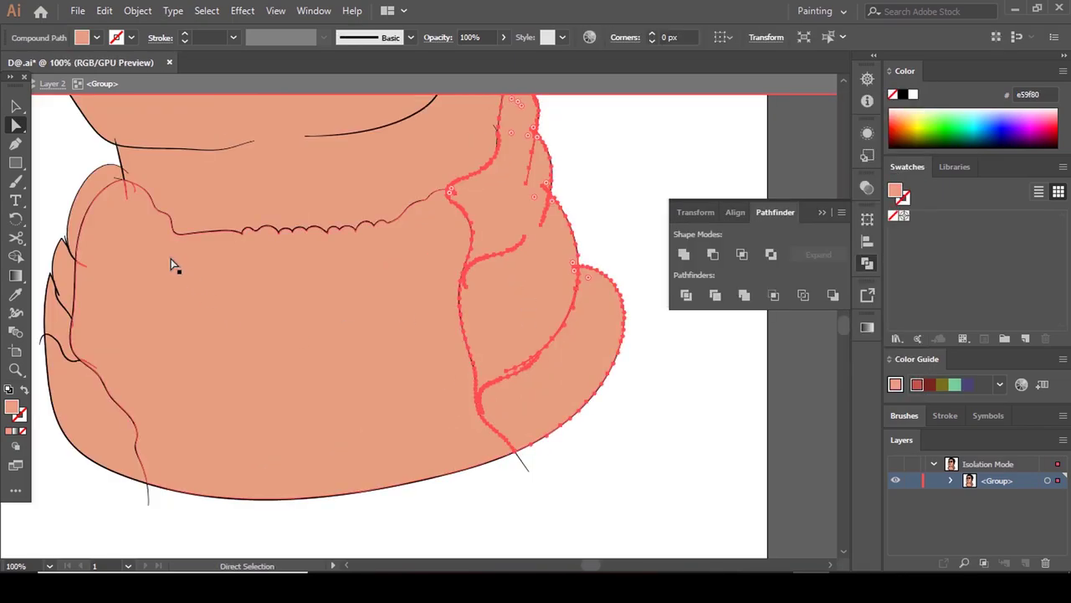
left_click(74, 392, "shift")
left_click(59, 323, "shift")
left_click(63, 272, "shift")
left_click(93, 188, "shift")
scroll(351, 307, "down", 2)
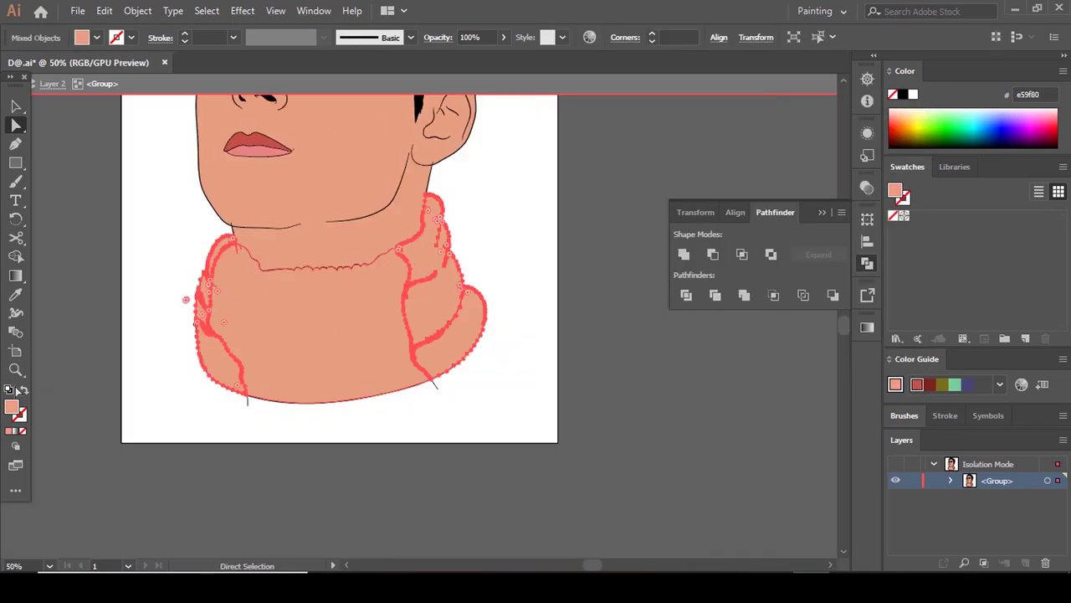
double_click(12, 407)
left_click_drag(543, 327, 505, 332)
left_click(506, 328)
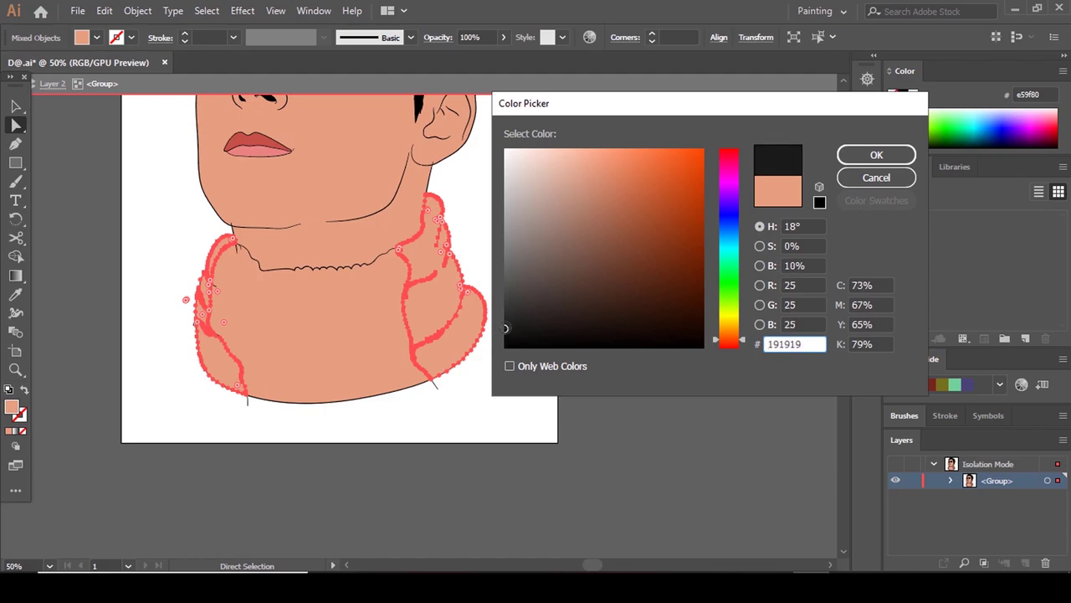
left_click(506, 324)
left_click(877, 155)
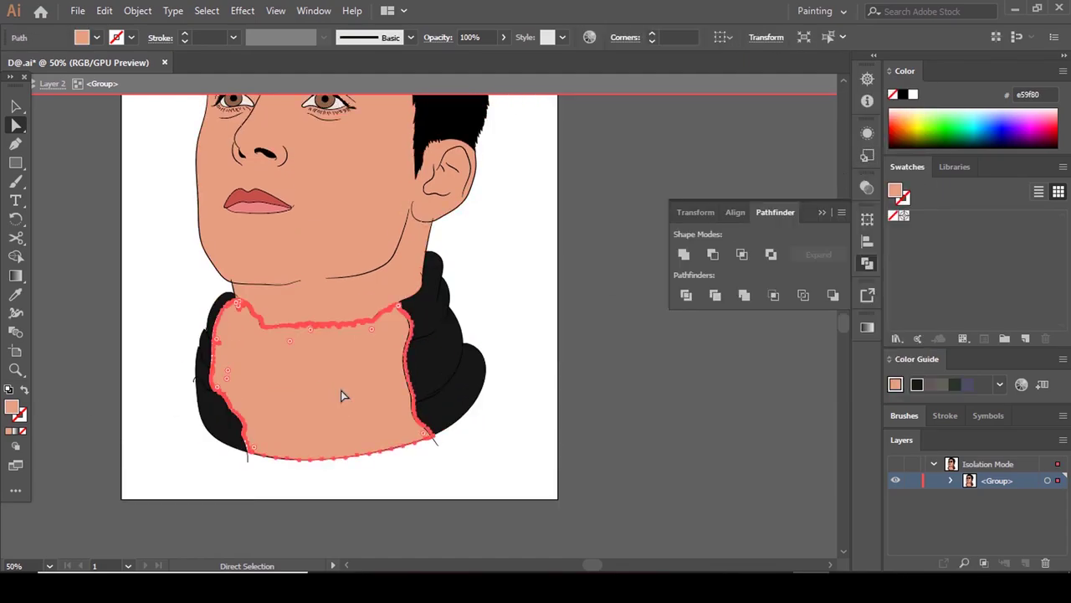
Fill the central garment area below the neck with light gray ccc9c8 and deselect it.
double_click(14, 407)
left_click(508, 187)
left_click(876, 155)
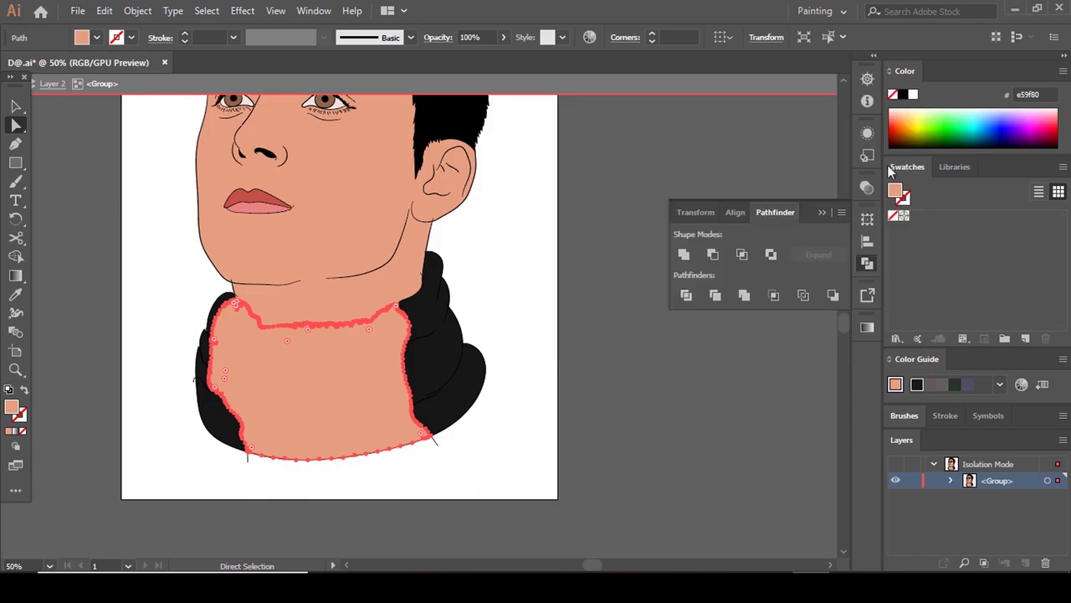
scroll(386, 312, "down", 3)
left_click(409, 302)
Delete the stray skin-colored sliver between the hair strands at the outer edge of the fringe.
scroll(408, 302, "up", 3)
scroll(419, 316, "up", 5)
scroll(430, 324, "down", 3)
scroll(419, 321, "up", 7)
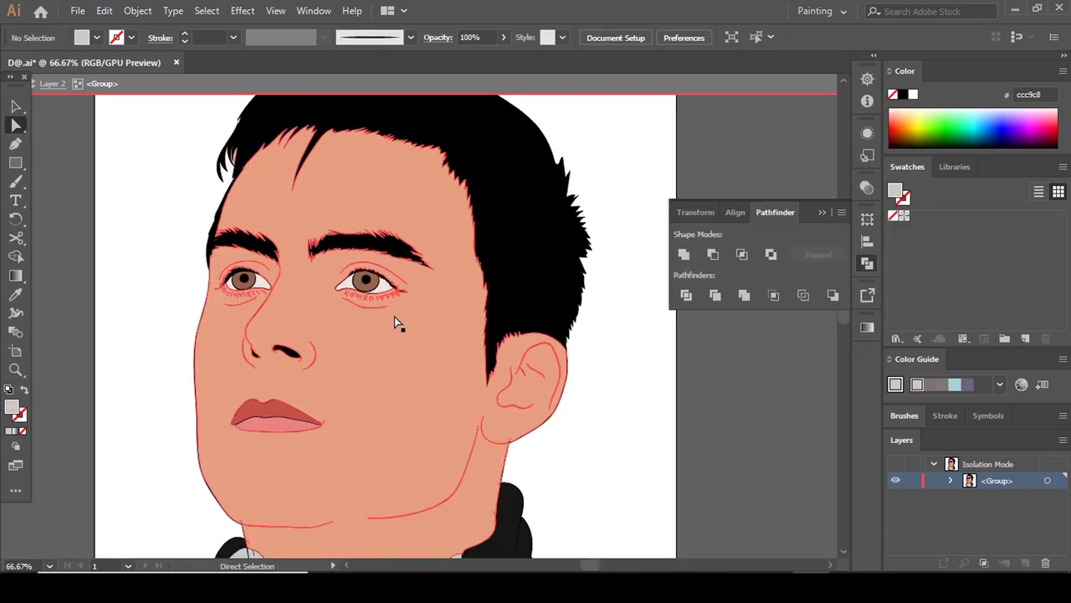
scroll(139, 129, "up", 5)
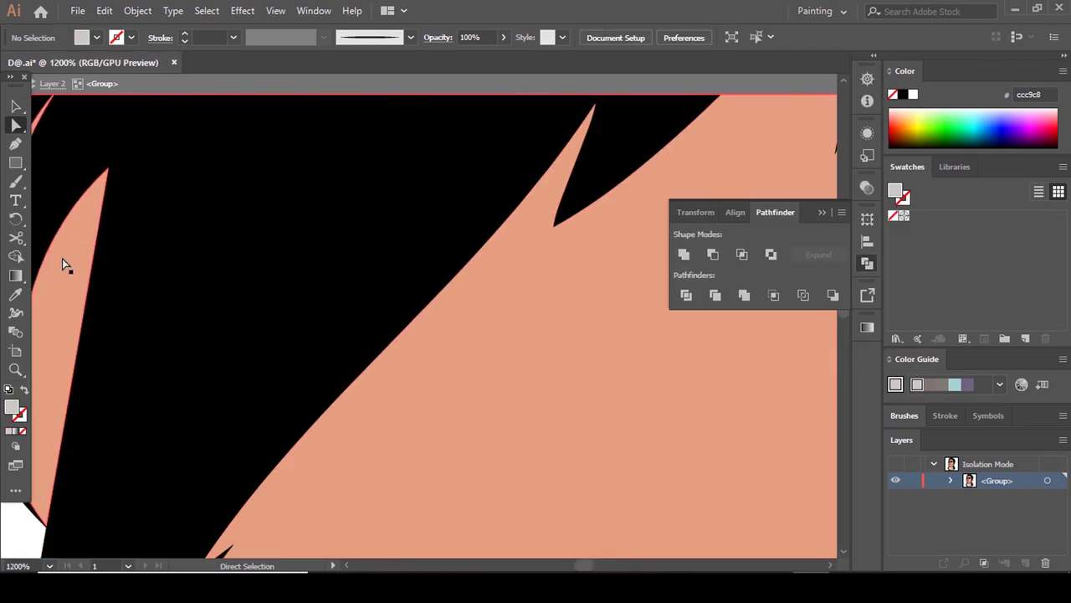
left_click(64, 260)
key("Delete")
scroll(267, 318, "down", 9)
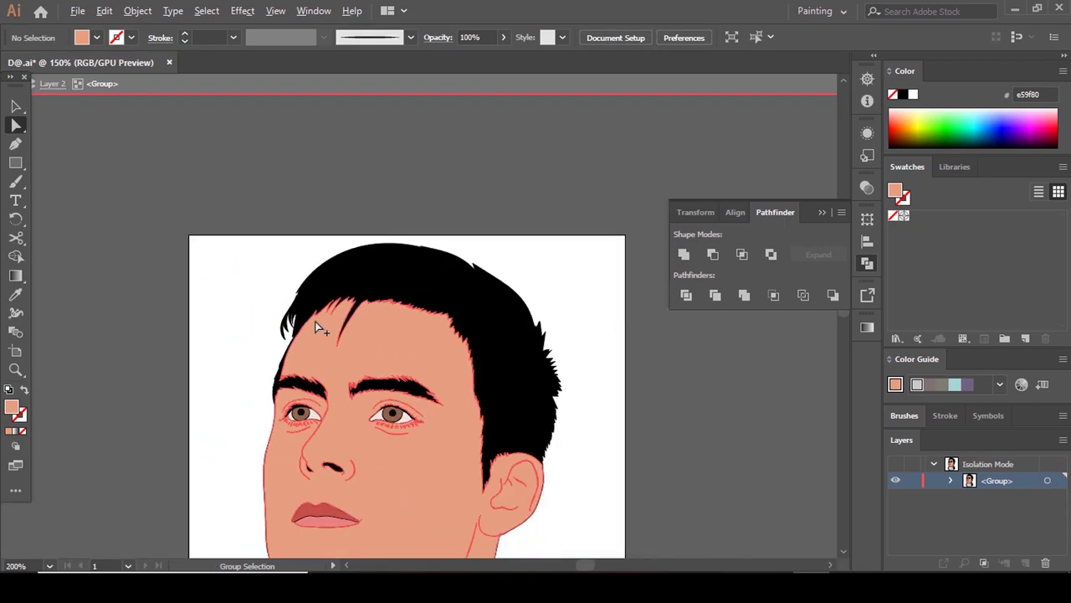
scroll(437, 383, "down", 4)
scroll(482, 338, "down", 2)
scroll(502, 279, "up", 1)
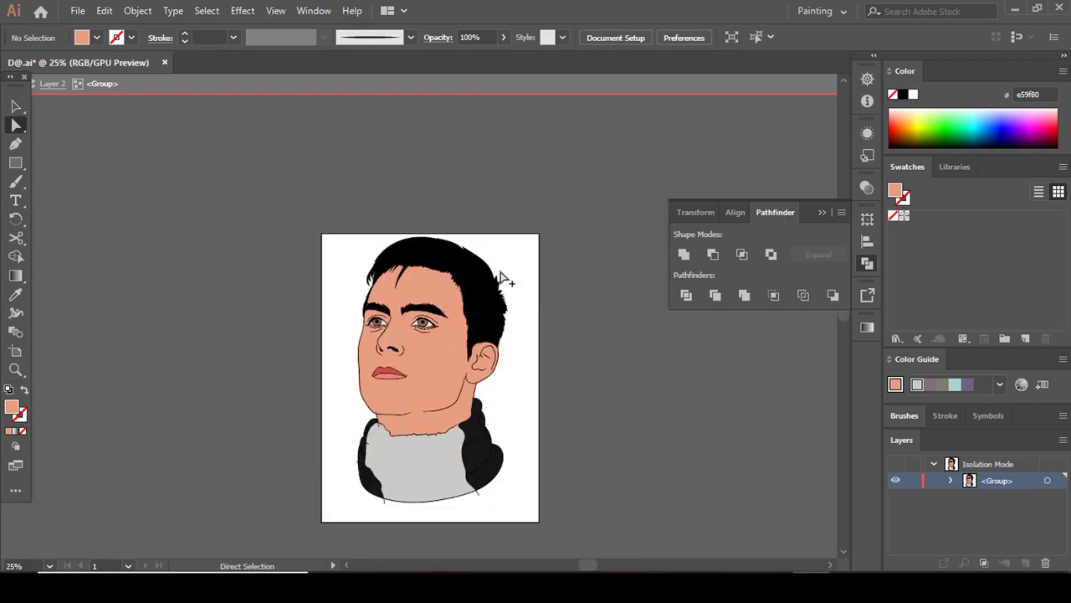
scroll(502, 276, "up", 1)
scroll(502, 280, "down", 1)
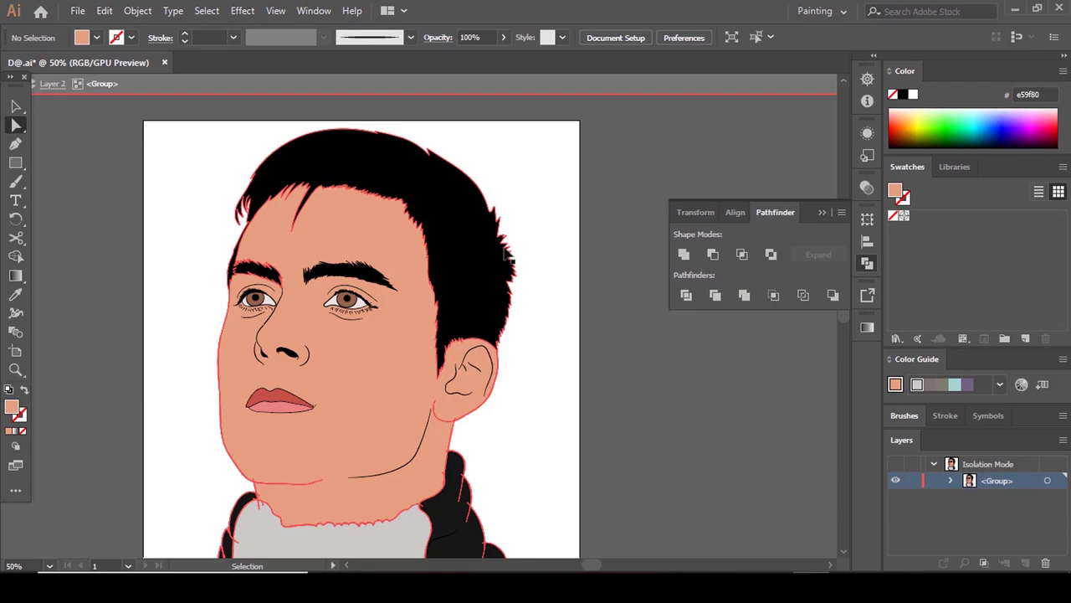
Leave isolation mode, lock Layer 2 and add a new empty layer directly above it.
double_click(509, 253)
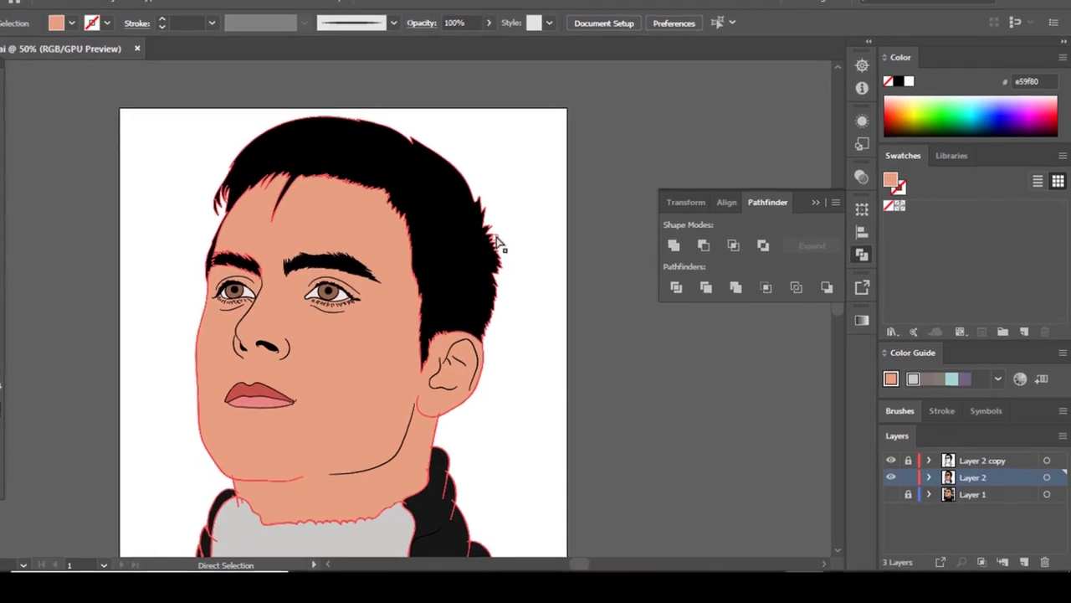
scroll(335, 115, "down", 3)
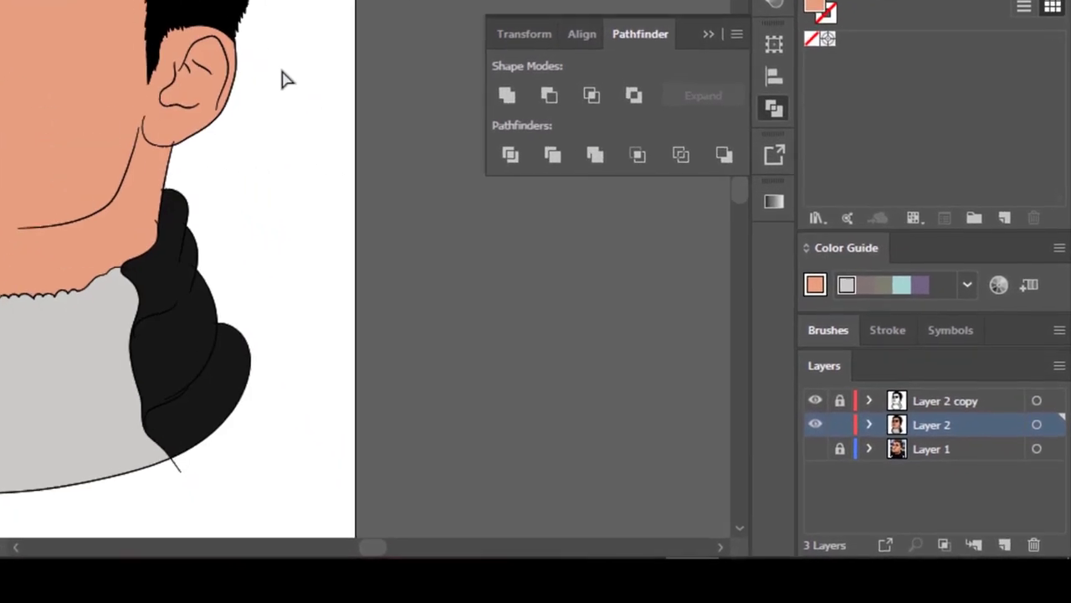
scroll(360, 109, "up", 2)
scroll(373, 101, "down", 2)
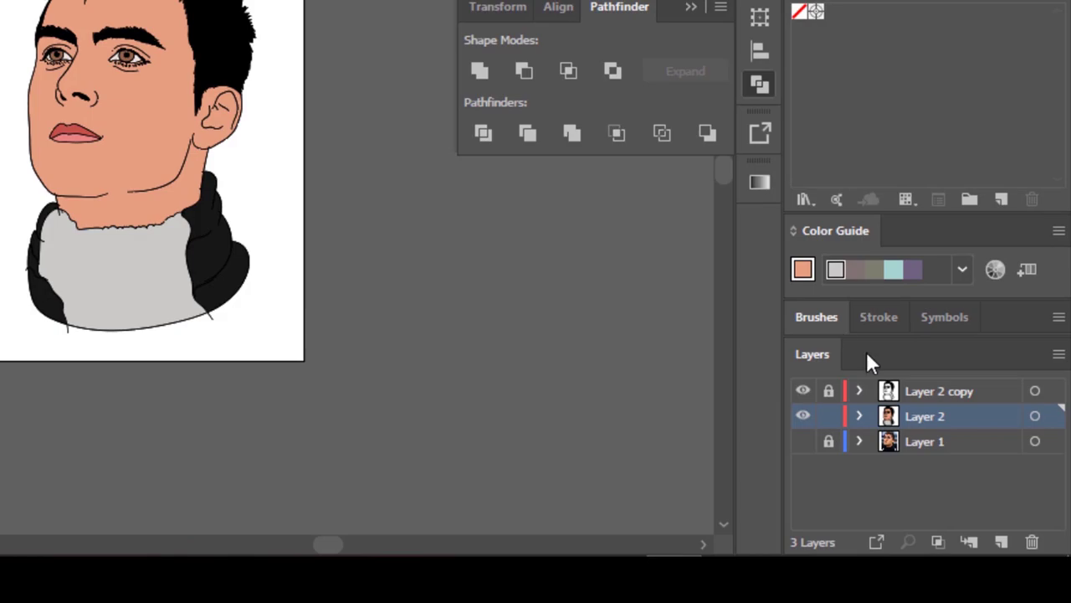
left_click(829, 416)
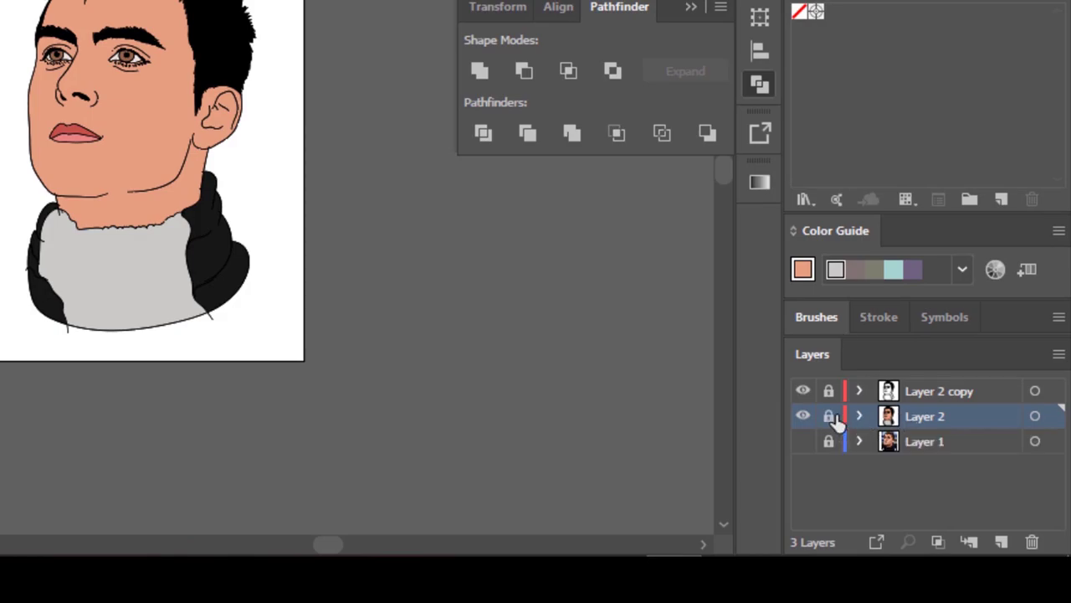
left_click(1004, 544)
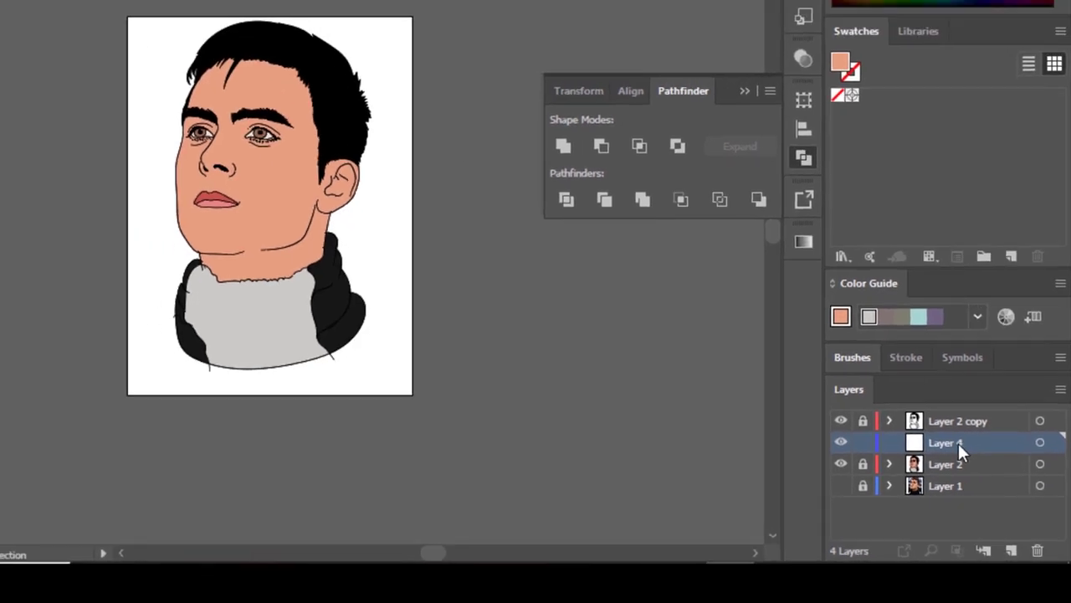
Sample the face's skin color with the Eyedropper and darken the fill to reddish brown 8c4b3a.
scroll(511, 287, "up", 3)
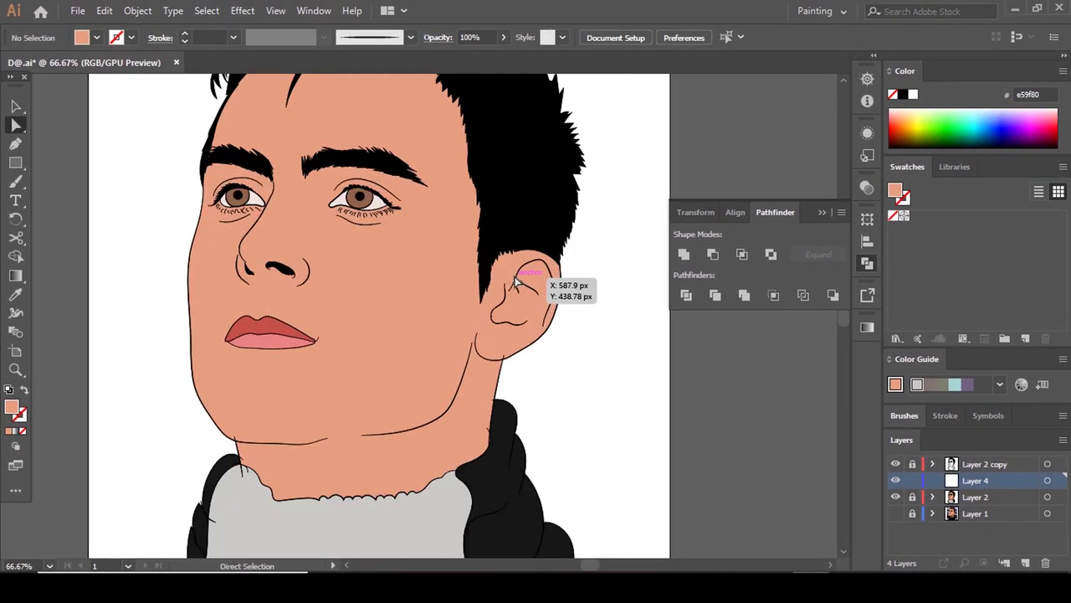
scroll(389, 312, "down", 1)
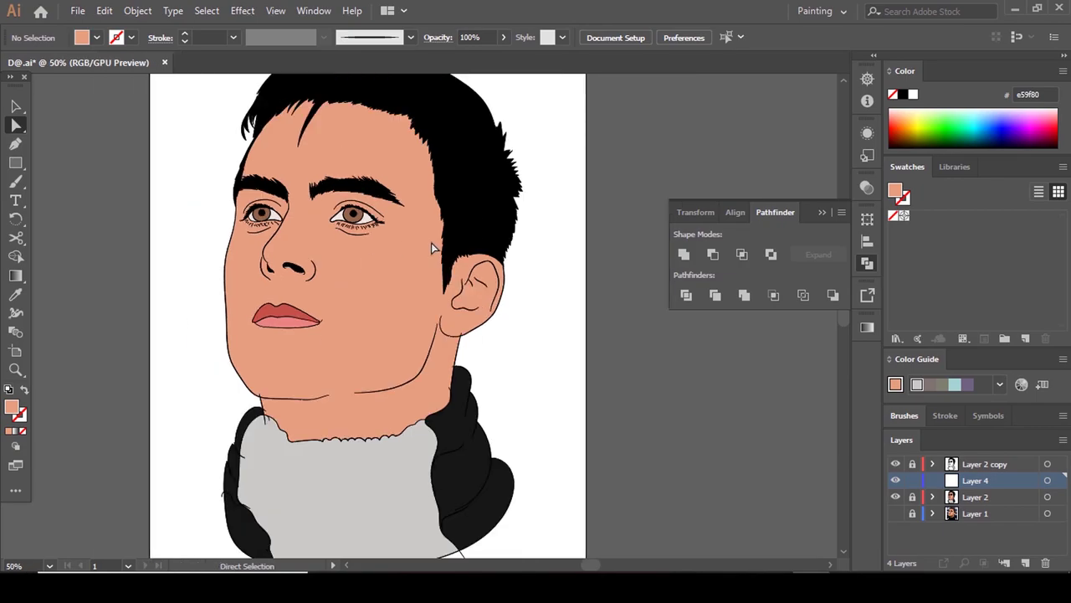
scroll(441, 293, "down", 1)
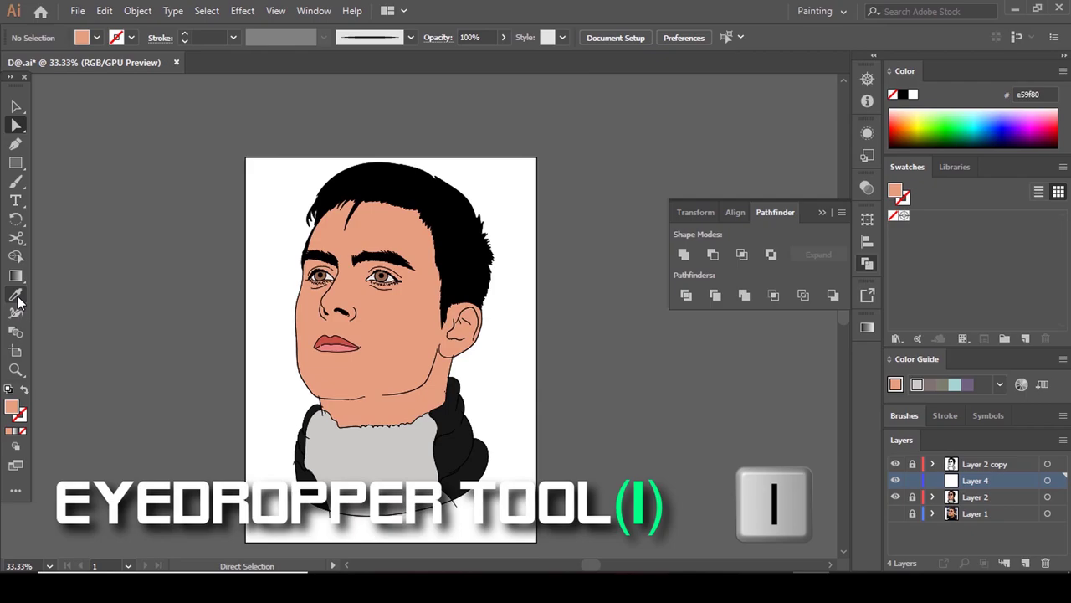
left_click(17, 297)
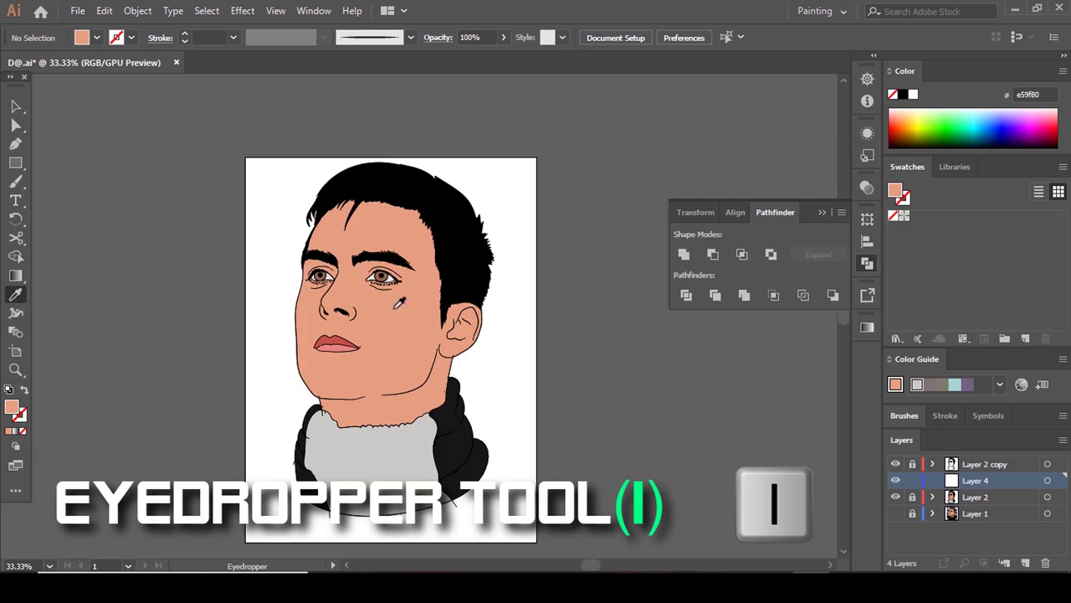
left_click(410, 310)
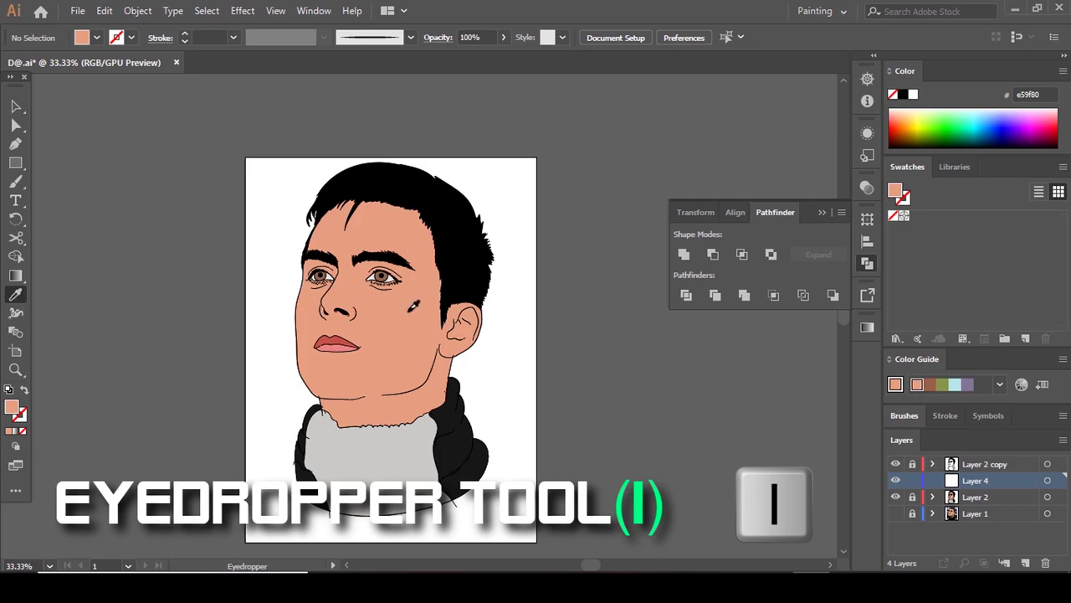
double_click(13, 409)
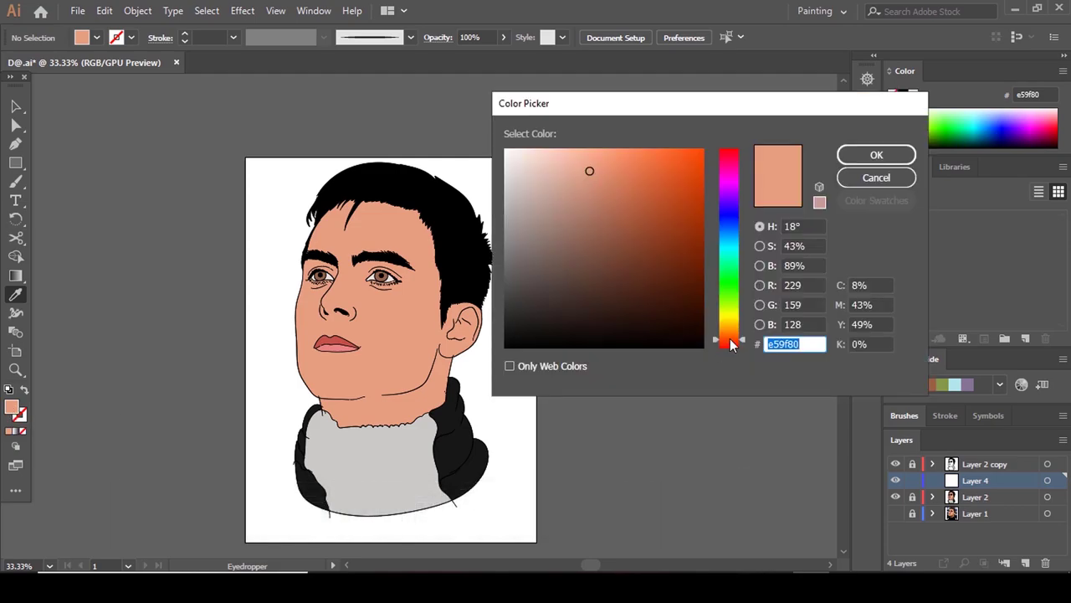
left_click_drag(730, 347, 731, 349)
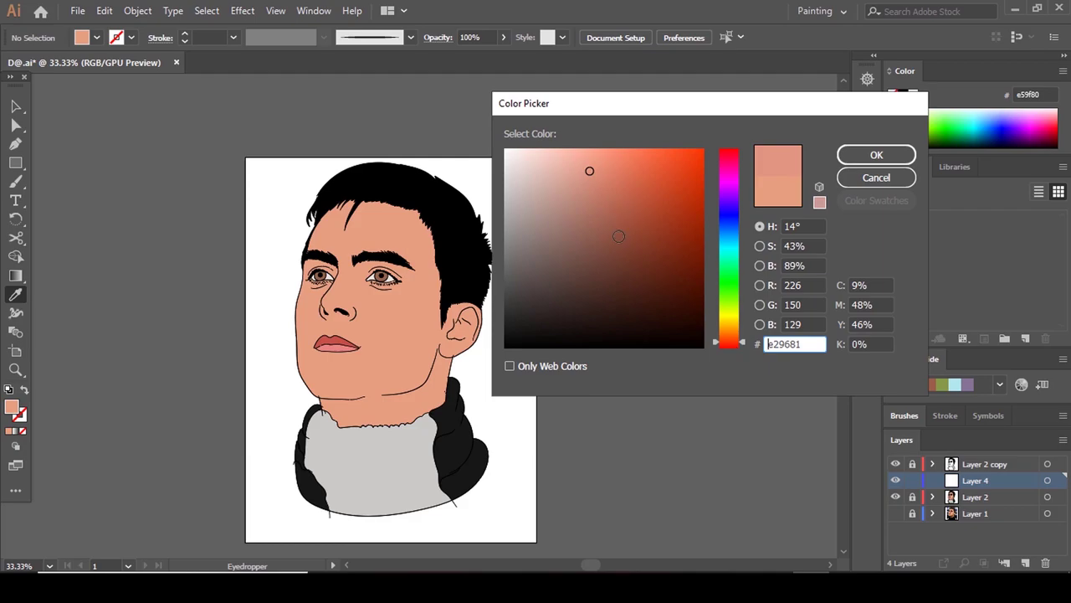
left_click_drag(619, 236, 621, 231)
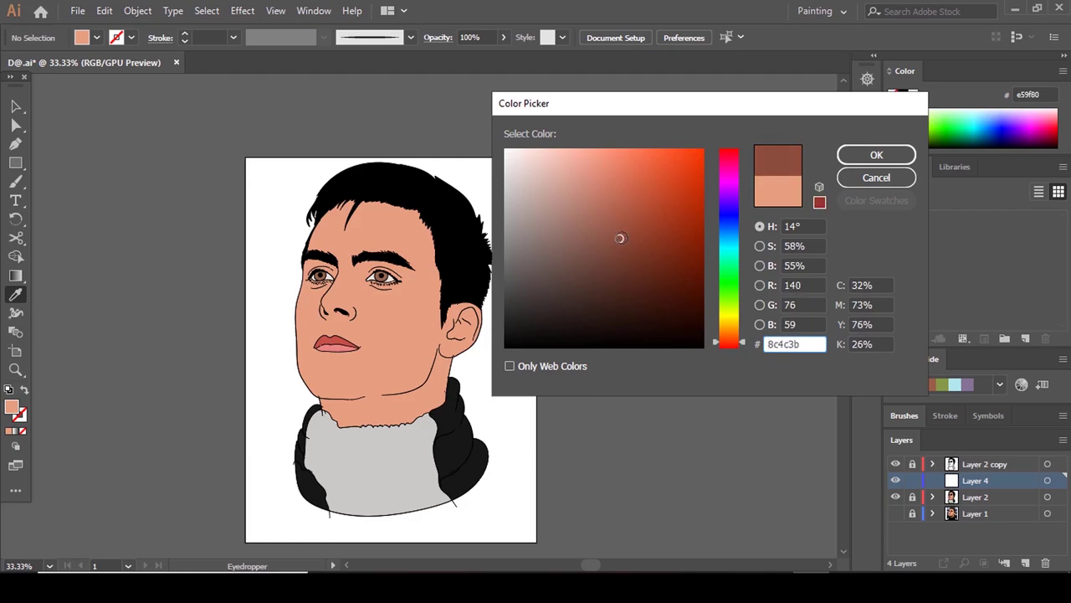
left_click(877, 155)
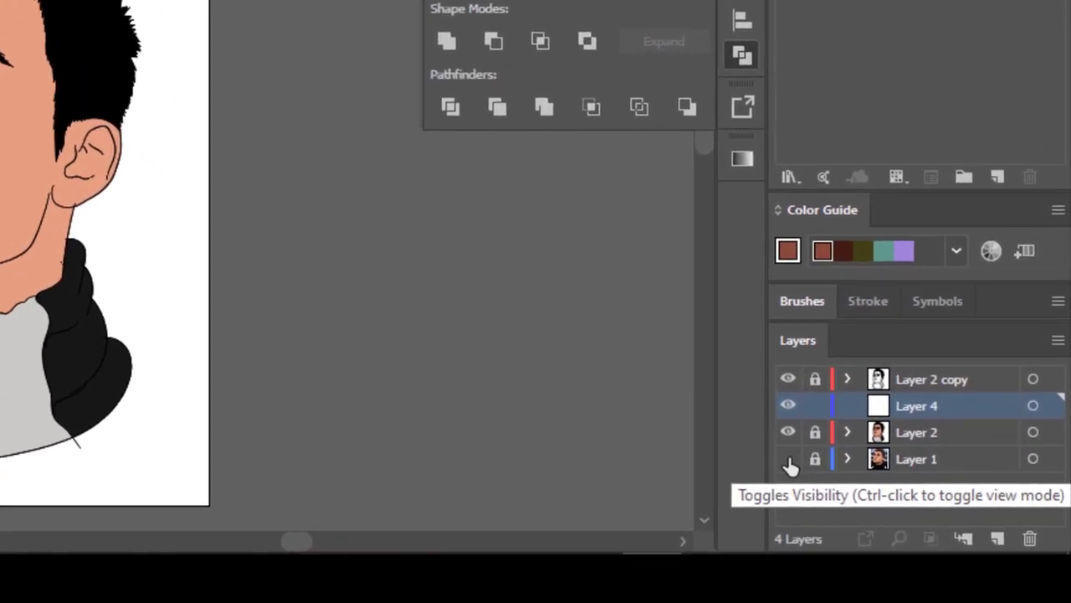
Show the reference photo in Layer 1 and hide the flat colors in Layer 2.
left_click(788, 460)
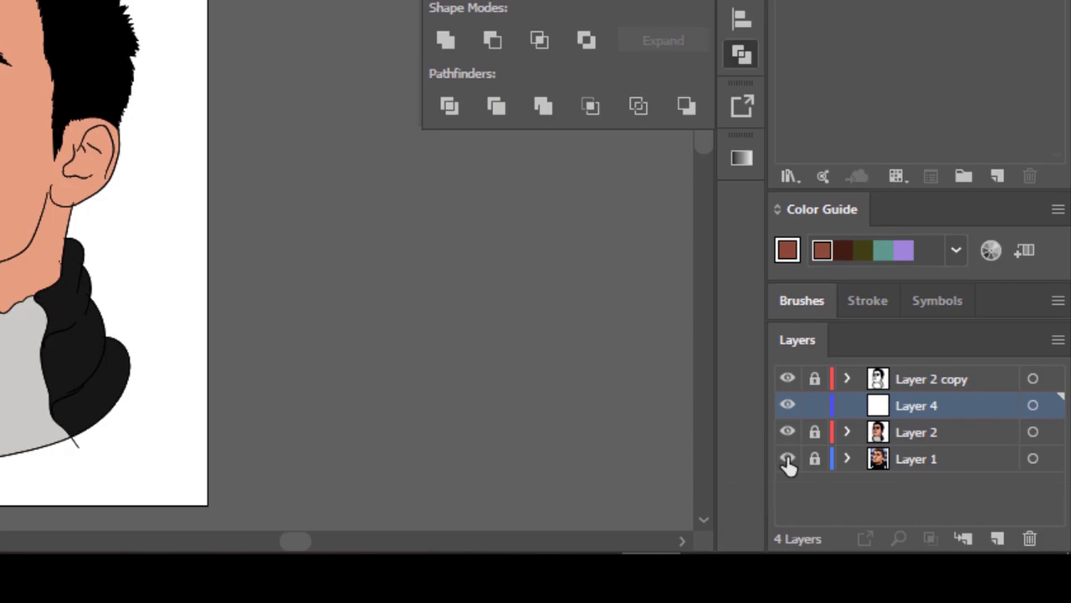
left_click(787, 433)
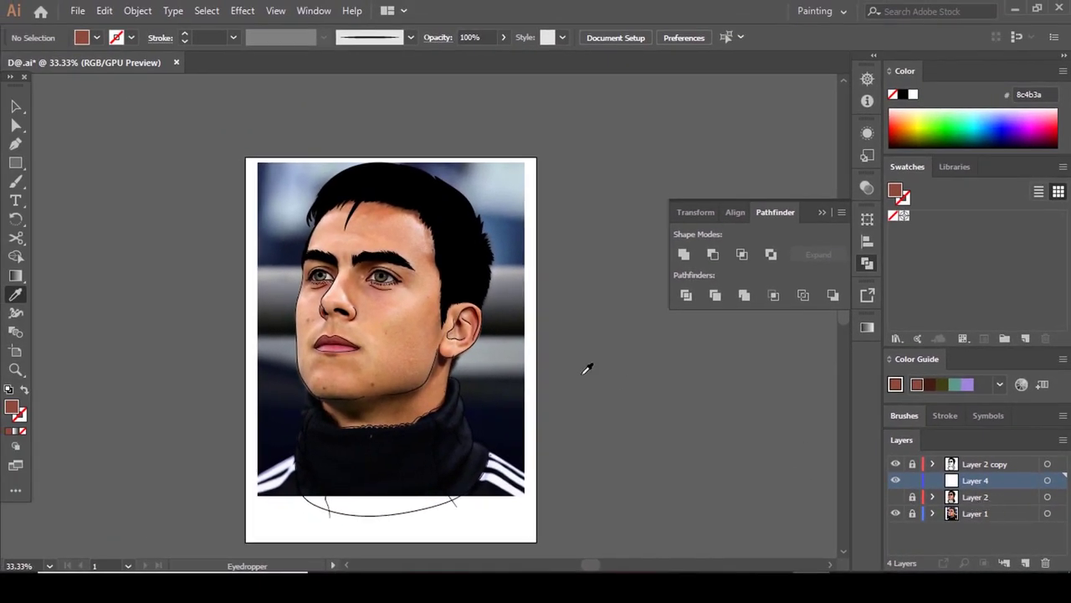
scroll(536, 326, "down", 3)
key("n")
scroll(468, 238, "up", 1)
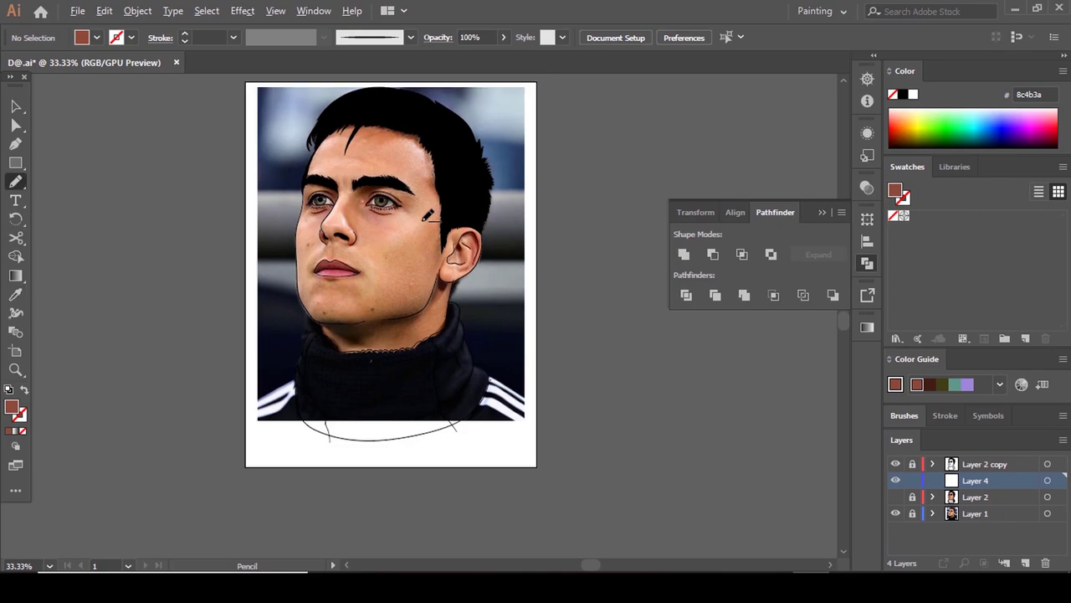
Examine the shaded areas around the eyes, nose, ear, jaw and hairline in the reference photo.
scroll(423, 201, "up", 4)
scroll(343, 138, "up", 1)
scroll(408, 174, "down", 3)
scroll(368, 184, "up", 5)
scroll(279, 228, "up", 2)
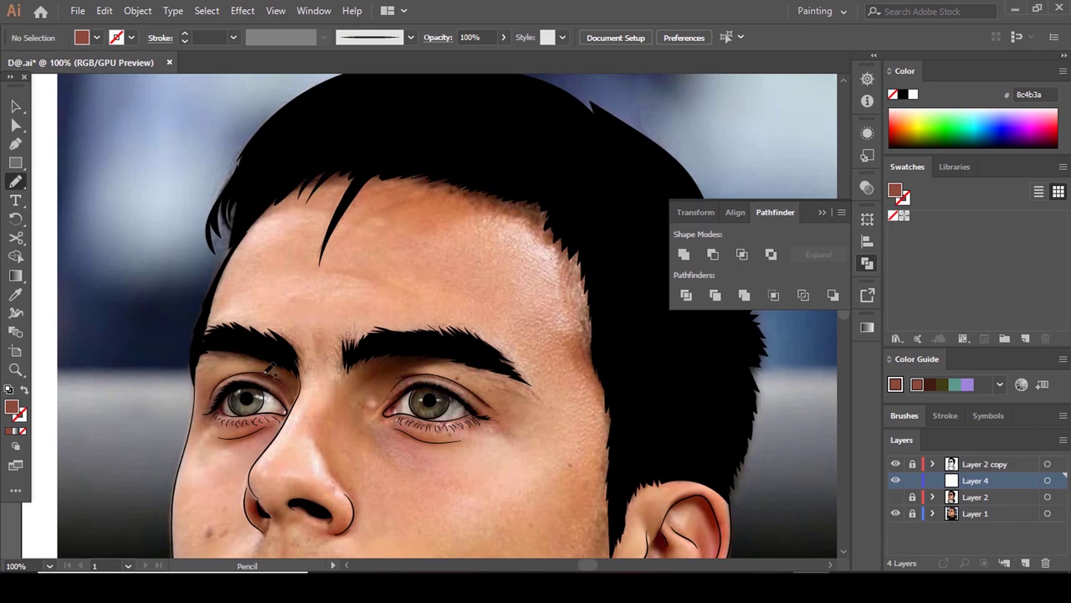
scroll(277, 381, "down", 3)
scroll(676, 425, "down", 3)
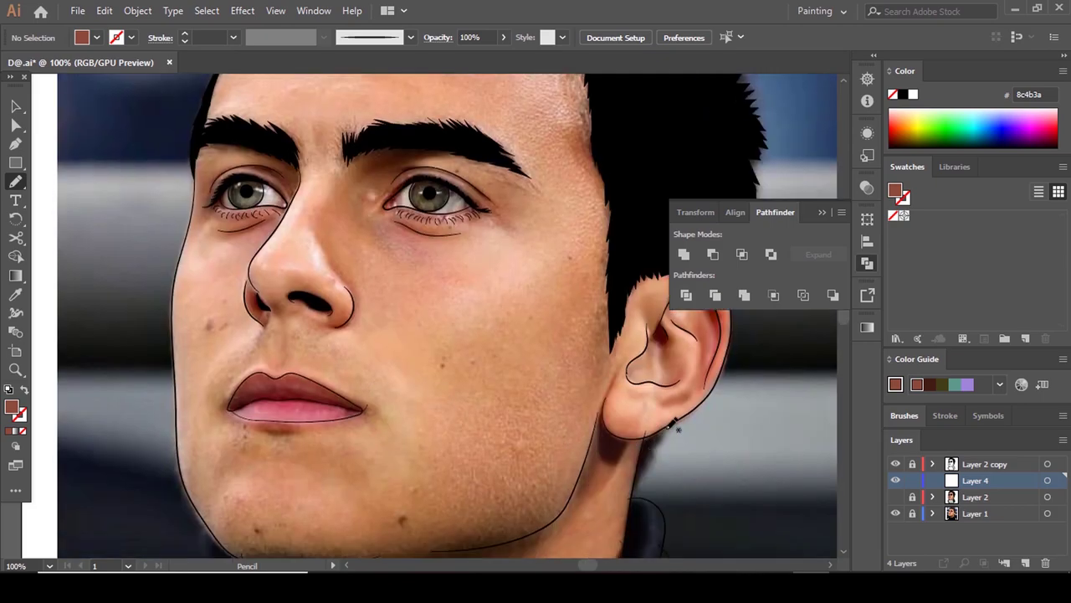
scroll(688, 381, "up", 2)
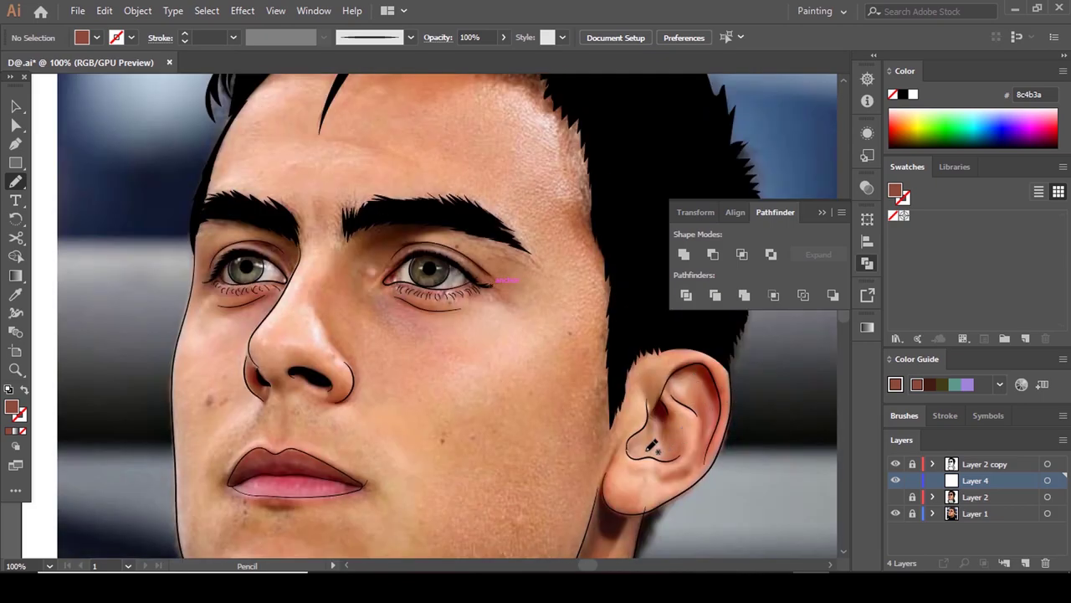
scroll(649, 446, "down", 3)
scroll(482, 401, "down", 3)
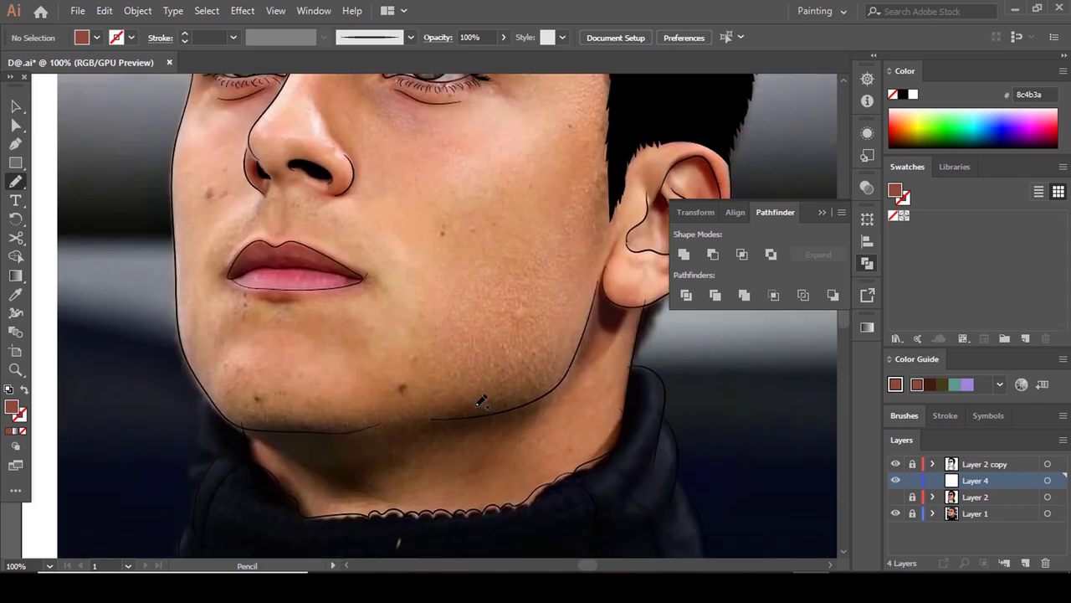
scroll(512, 491, "up", 6)
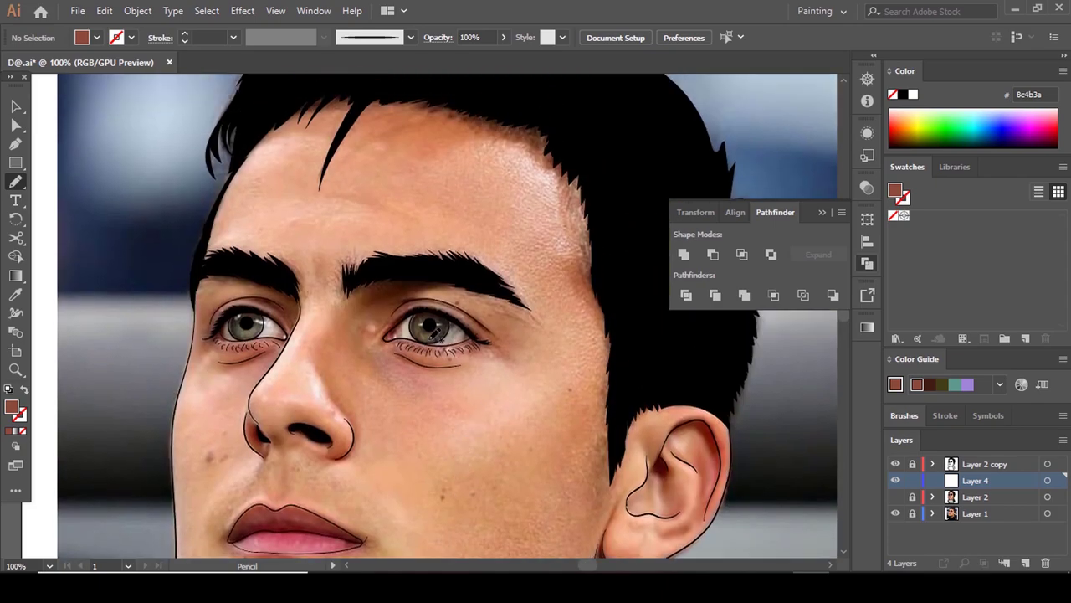
scroll(352, 278, "down", 3)
scroll(362, 313, "up", 5)
scroll(455, 302, "down", 2)
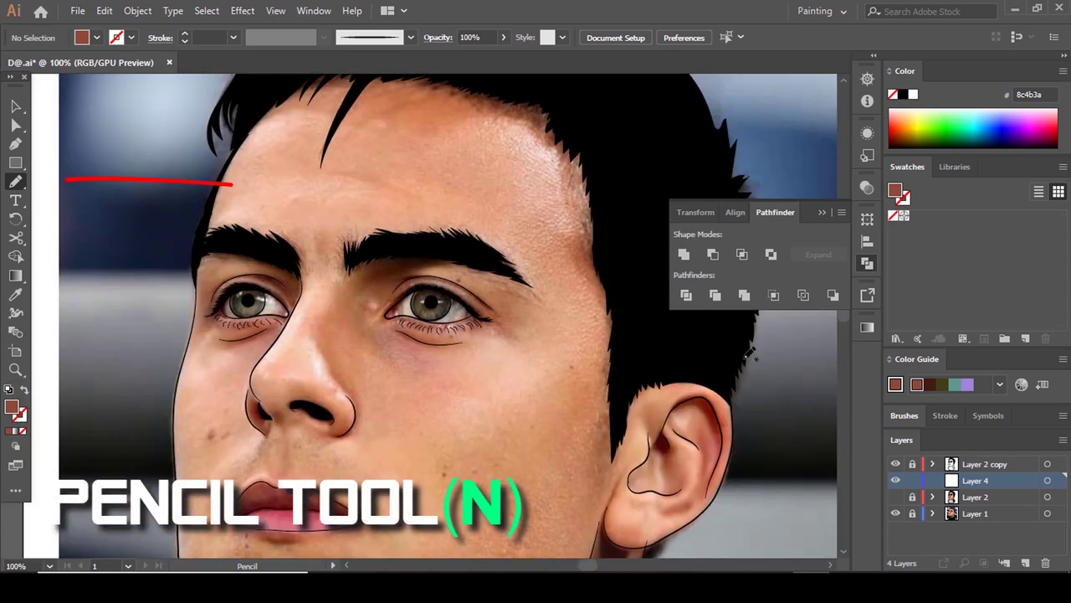
Collapse the floating Pathfinder panel and activate the Pencil tool.
left_click(867, 263)
scroll(430, 299, "up", 4)
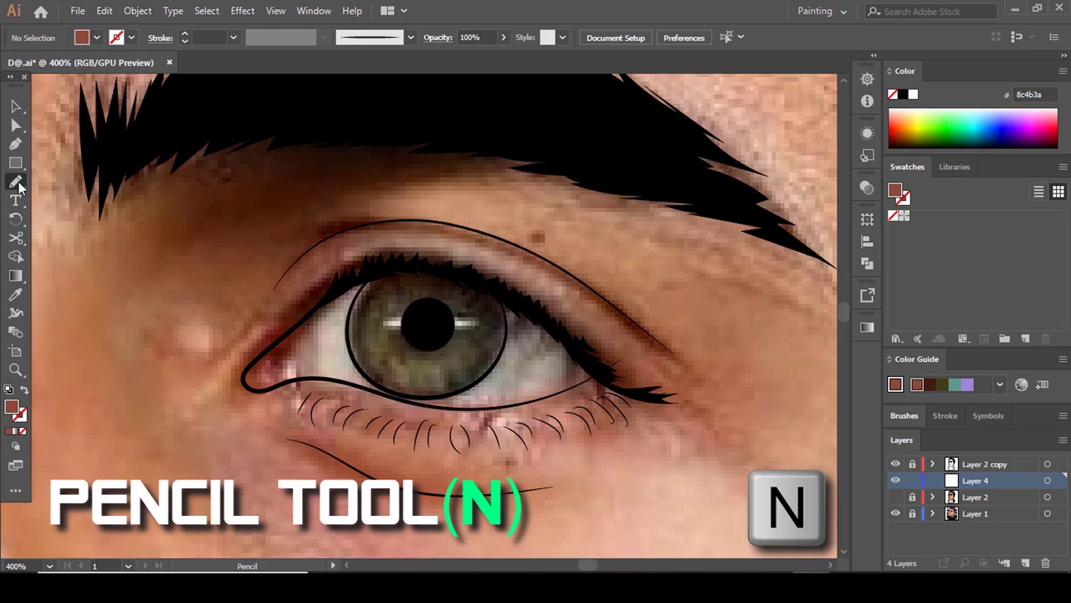
mouse_move(18, 186)
left_mouse_down()
mouse_move(68, 207)
mouse_move(73, 221)
left_mouse_up()
Examine the shadows along the hairline and around the eye nearer the ear in the photo.
scroll(402, 278, "down", 4)
scroll(502, 297, "up", 6)
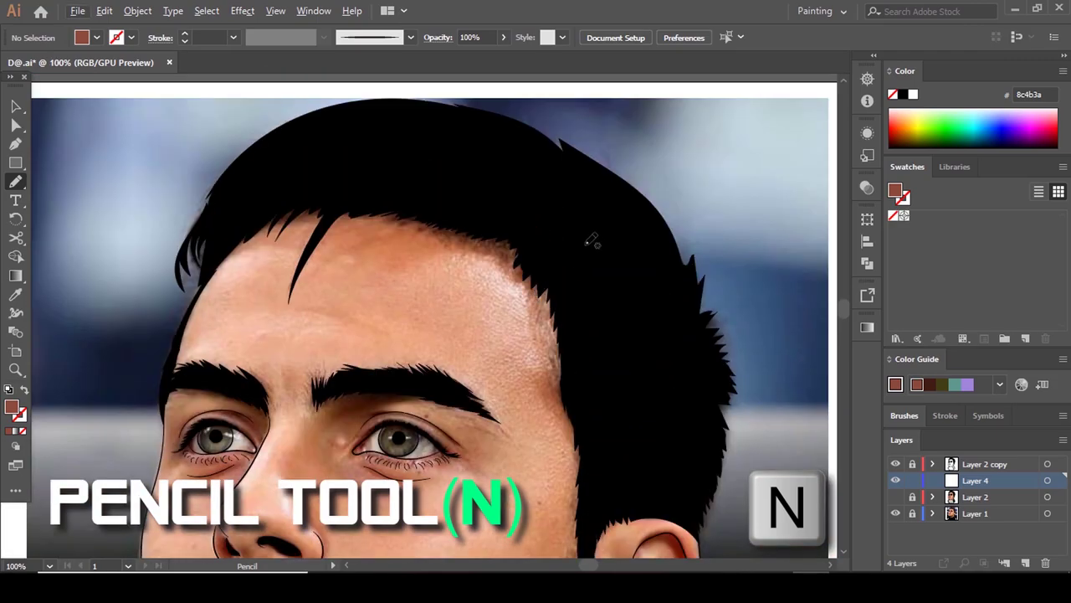
scroll(502, 196, "down", 3)
scroll(509, 240, "up", 3)
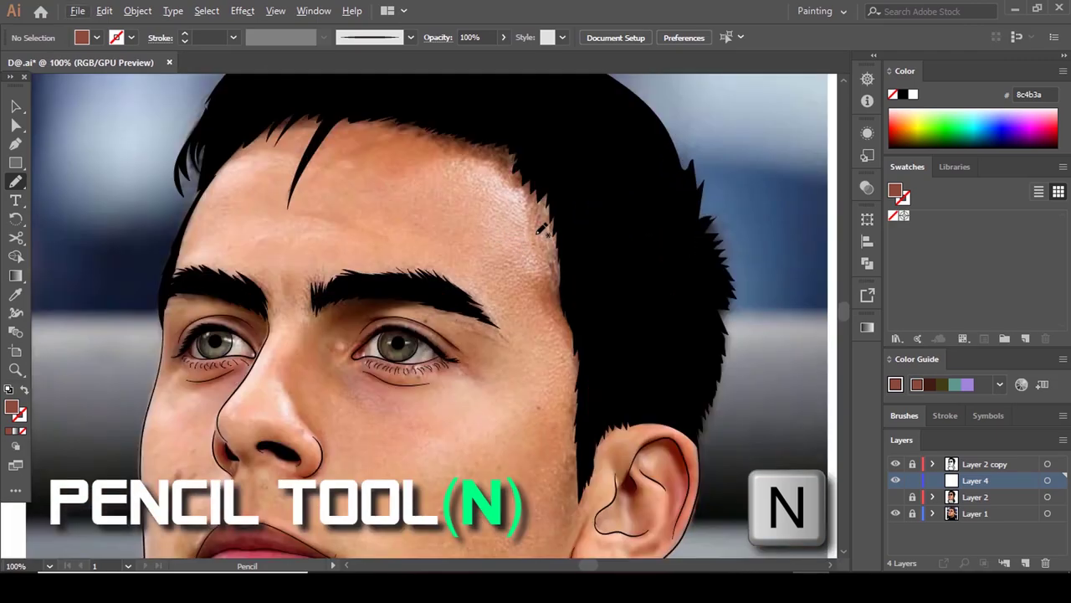
scroll(425, 319, "up", 3)
scroll(448, 312, "down", 1)
scroll(443, 313, "up", 3)
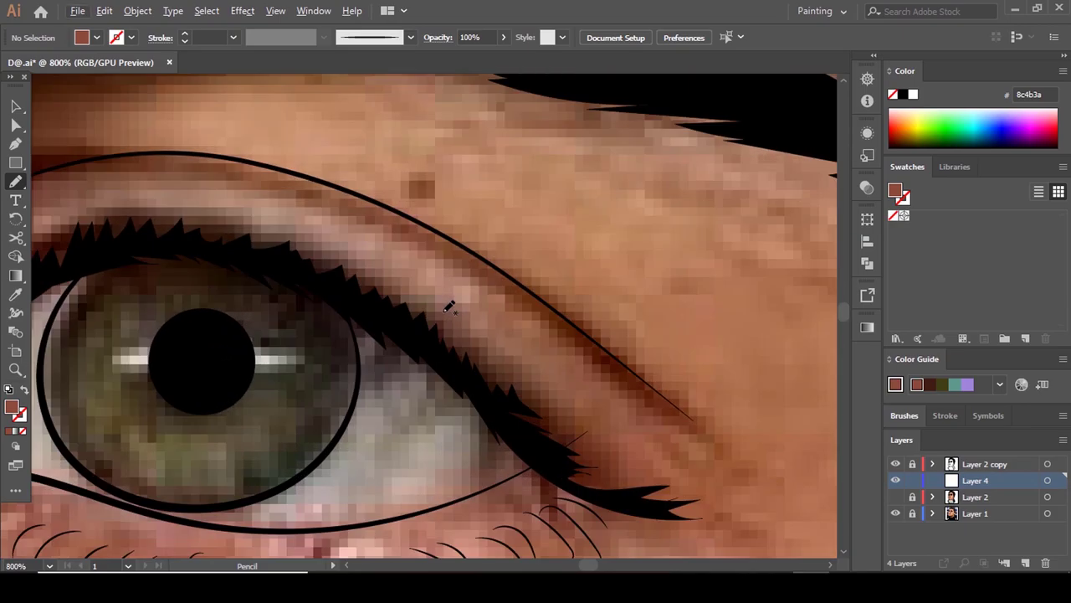
scroll(444, 311, "down", 6)
scroll(429, 277, "up", 3)
scroll(468, 285, "down", 5)
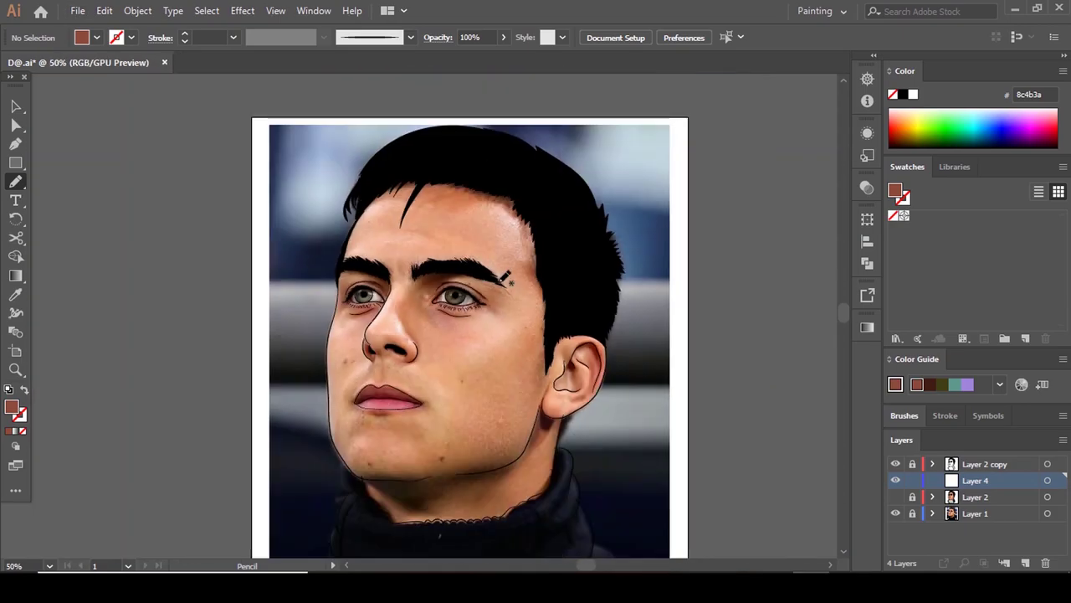
Draw a closed reddish-brown shadow shape along the upper eyelid crease of the eye nearer the ear.
scroll(457, 269, "up", 3)
scroll(485, 326, "up", 2)
scroll(494, 335, "up", 1)
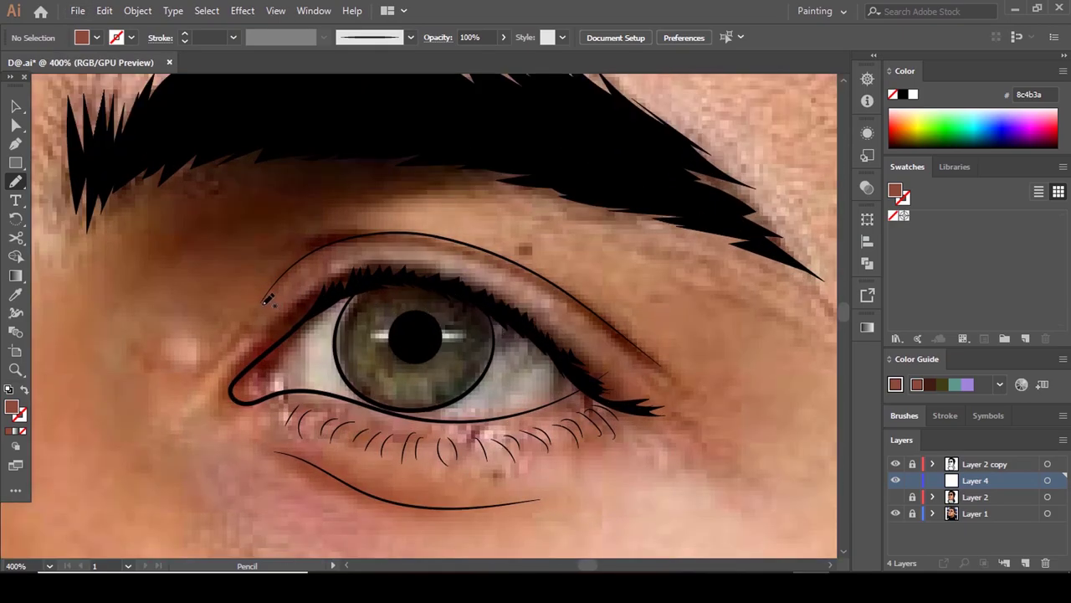
left_click_drag(302, 259, 350, 238)
mouse_move(484, 261)
left_mouse_down()
mouse_move(629, 352)
mouse_move(690, 416)
mouse_move(649, 354)
mouse_move(575, 296)
mouse_move(488, 247)
mouse_move(423, 233)
mouse_move(353, 228)
mouse_move(301, 244)
mouse_move(256, 314)
left_mouse_up()
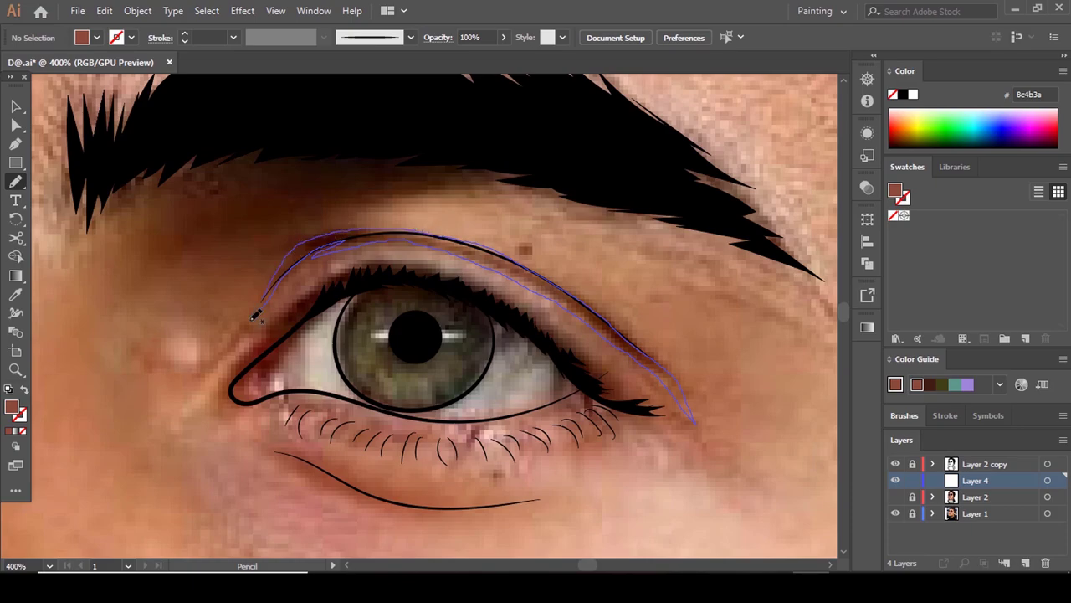
scroll(284, 308, "up", 3)
scroll(283, 306, "down", 1)
scroll(419, 303, "down", 1)
scroll(418, 303, "down", 2)
scroll(408, 325, "up", 2)
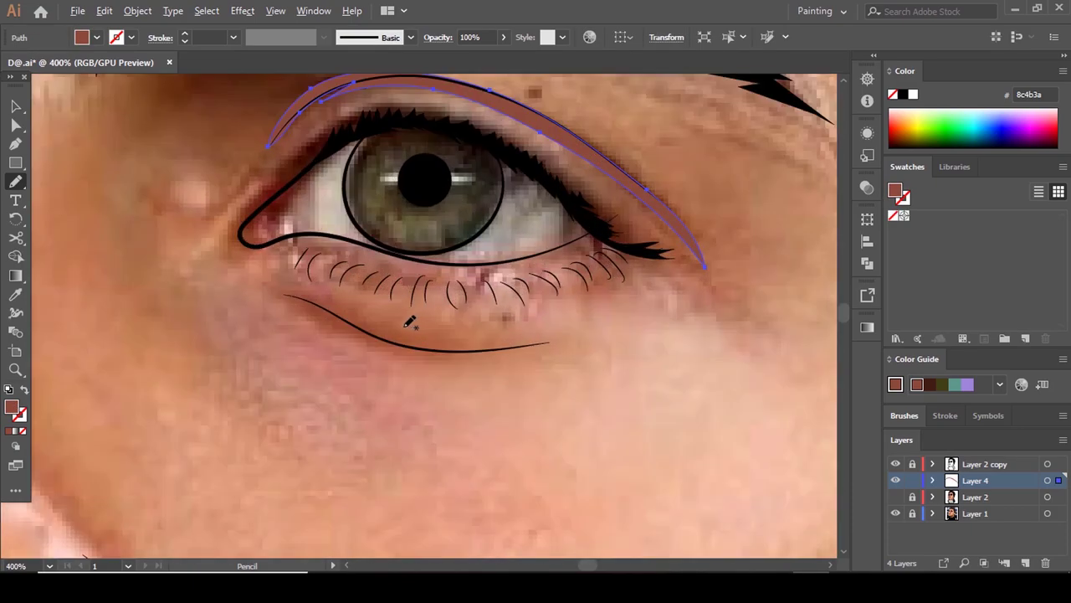
Draw a shadow shape from around the eye's inner corner up along the start of the upper lashes.
left_click_drag(297, 176, 353, 126)
left_click_drag(369, 104, 353, 130)
scroll(355, 268, "down", 2)
scroll(353, 261, "up", 2)
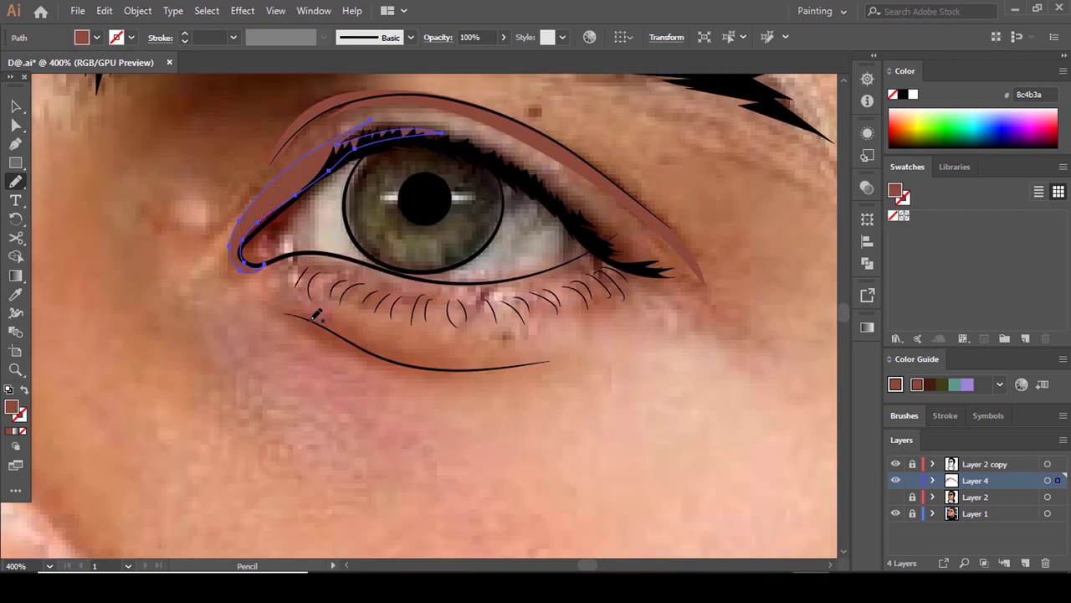
Draw a curved shadow shape along the crease below the same eye's lower lashes.
left_click_drag(312, 318, 239, 315)
mouse_move(339, 353)
left_mouse_down()
mouse_move(397, 380)
mouse_move(518, 377)
mouse_move(586, 317)
left_mouse_up()
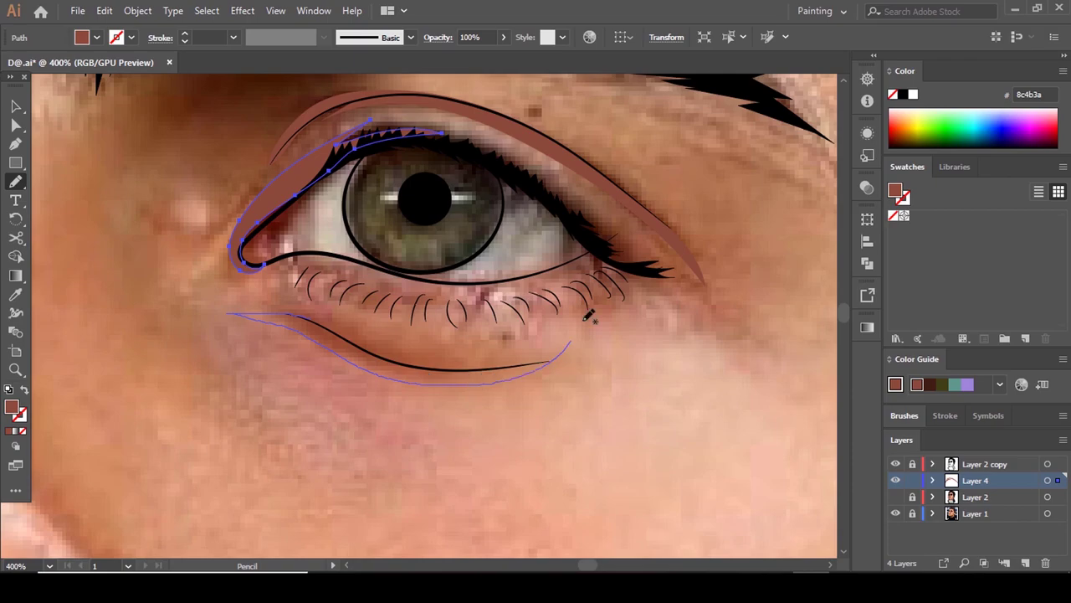
left_click_drag(366, 336, 235, 315)
scroll(503, 356, "up", 6)
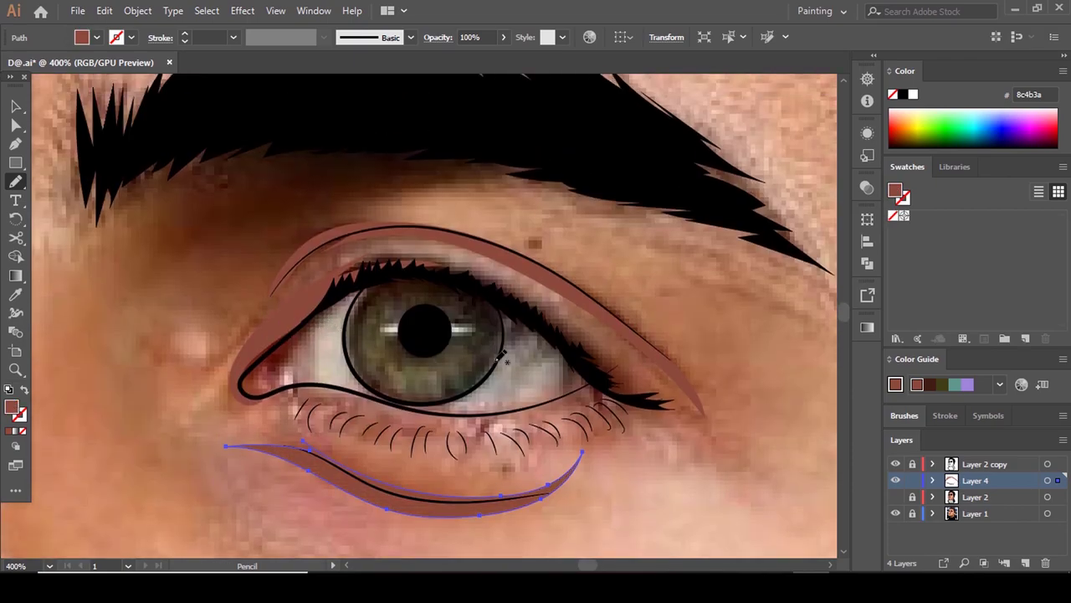
Draw a small shadow shape at the same eye's outer corner, between lower lid and upper lashes, and deselect it.
mouse_move(566, 408)
left_mouse_down()
mouse_move(640, 445)
mouse_move(714, 404)
mouse_move(633, 388)
mouse_move(513, 331)
mouse_move(545, 317)
left_mouse_up()
key("a")
scroll(570, 353, "up", 4)
left_click(573, 335)
scroll(541, 327, "down", 5)
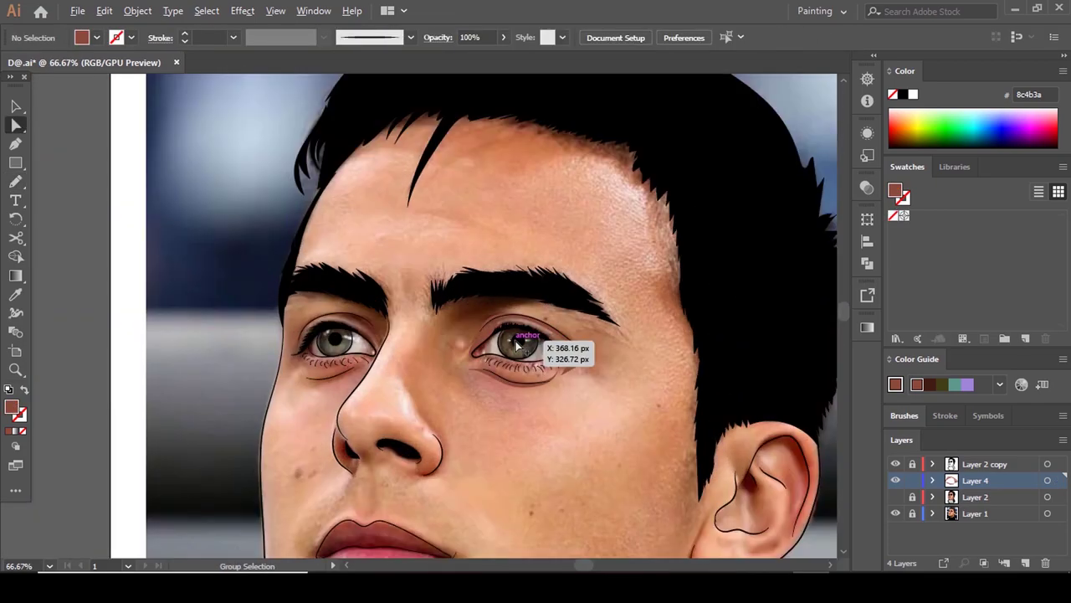
Draw a reddish-brown shadow shape beneath the eyebrow nearer the ear, tapering toward the nose bridge and inner eye corner, and deselect it.
scroll(537, 327, "up", 4)
key("n")
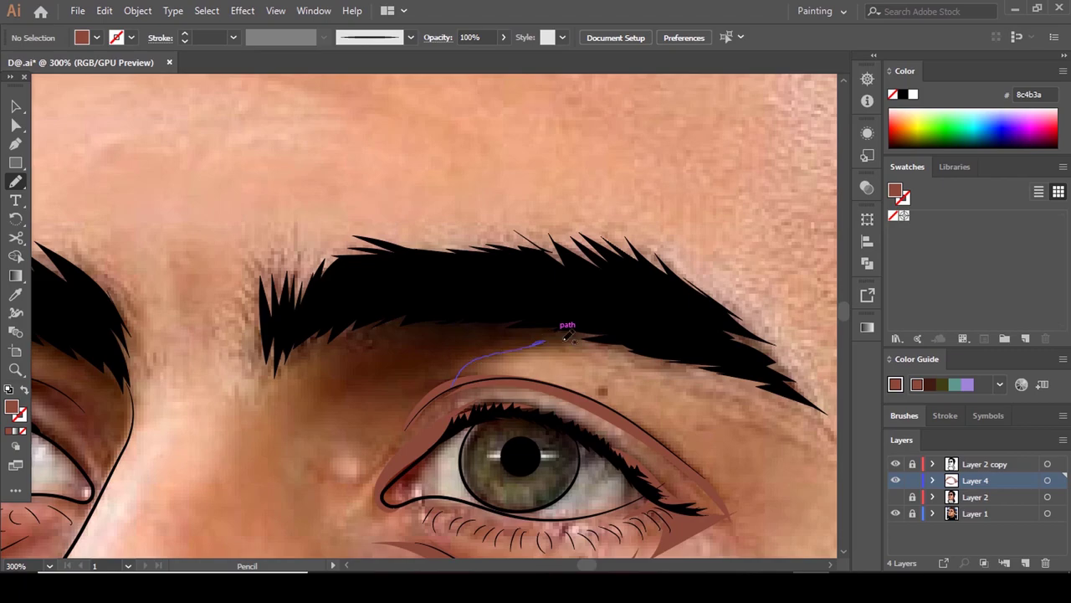
mouse_move(567, 335)
left_mouse_down()
mouse_move(462, 308)
mouse_move(309, 333)
mouse_move(400, 326)
mouse_move(346, 371)
mouse_move(289, 487)
mouse_move(378, 427)
left_mouse_up()
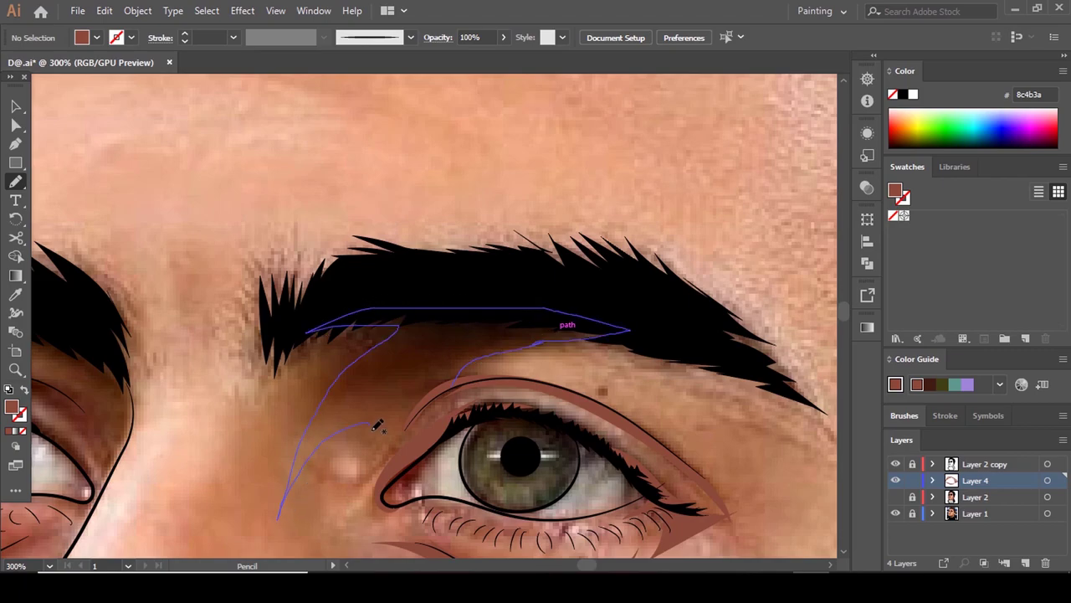
scroll(476, 401, "up", 3)
scroll(469, 403, "down", 3)
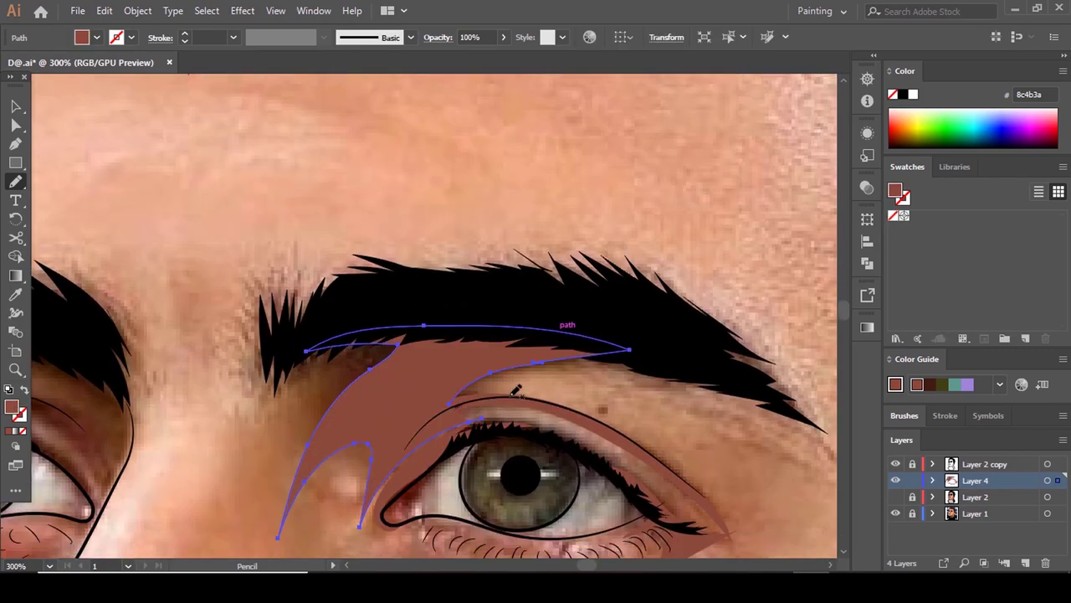
scroll(492, 317, "down", 6)
key("s")
left_click(561, 330)
key("a")
left_click(533, 366)
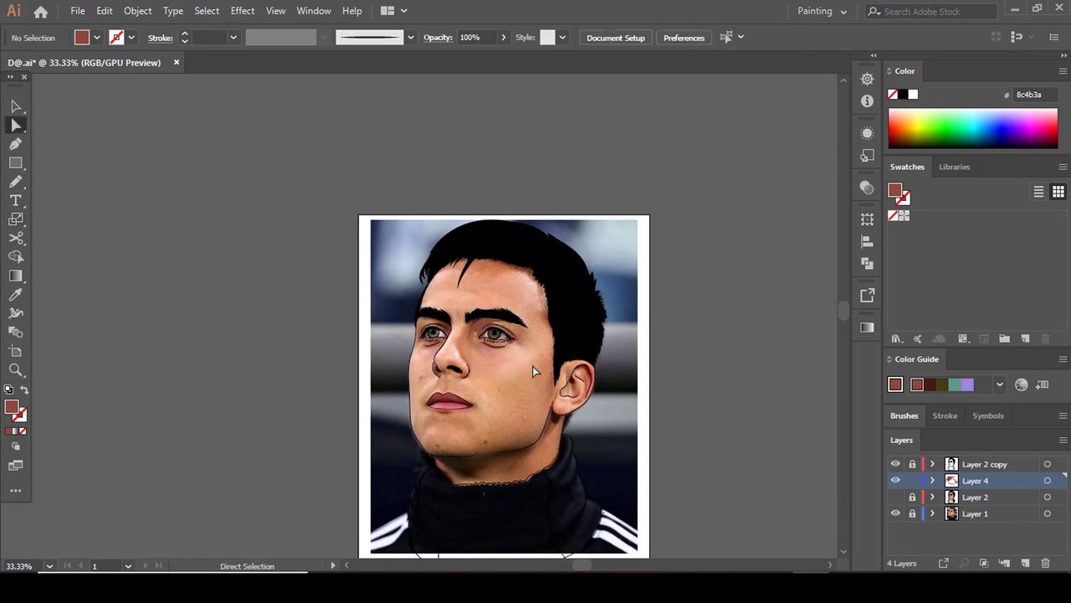
Show Layer 2 to check the eye shadows against the flat skin colour, and hide it again.
left_click(896, 497)
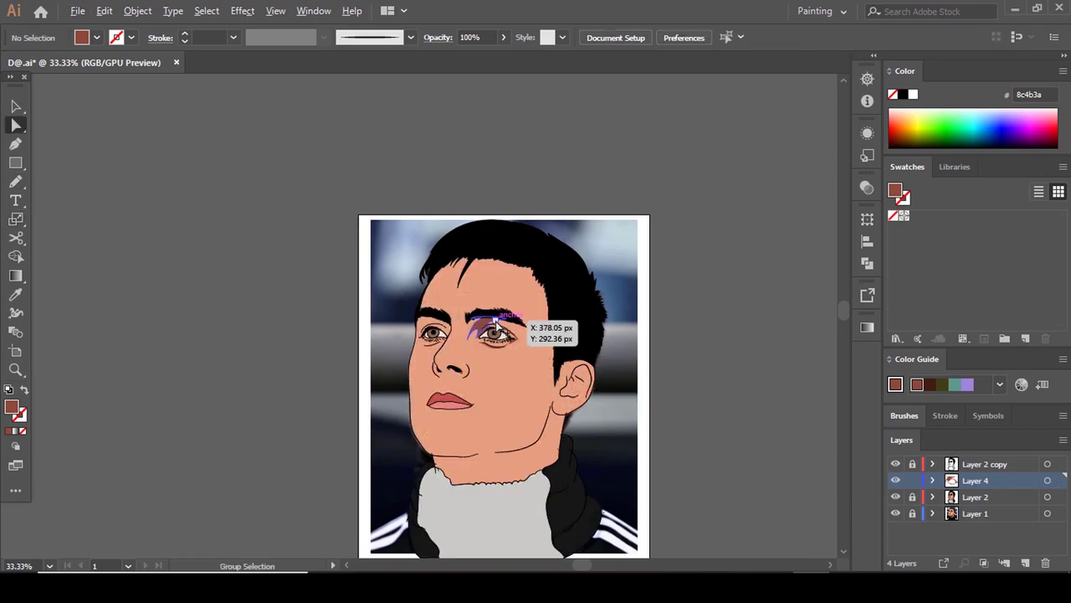
scroll(494, 318, "up", 3)
scroll(554, 303, "down", 2)
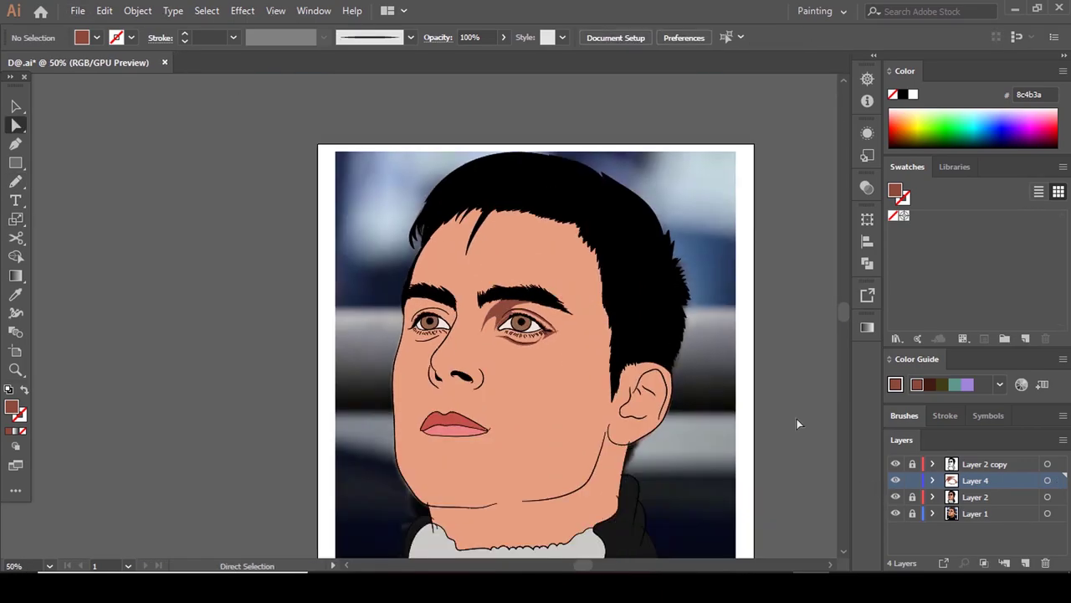
left_click(896, 497)
Draw a reddish-brown shadow shape under the other eyebrow, running along the eyelid crease and the nose side, and deselect it.
key("n")
scroll(448, 323, "up", 5)
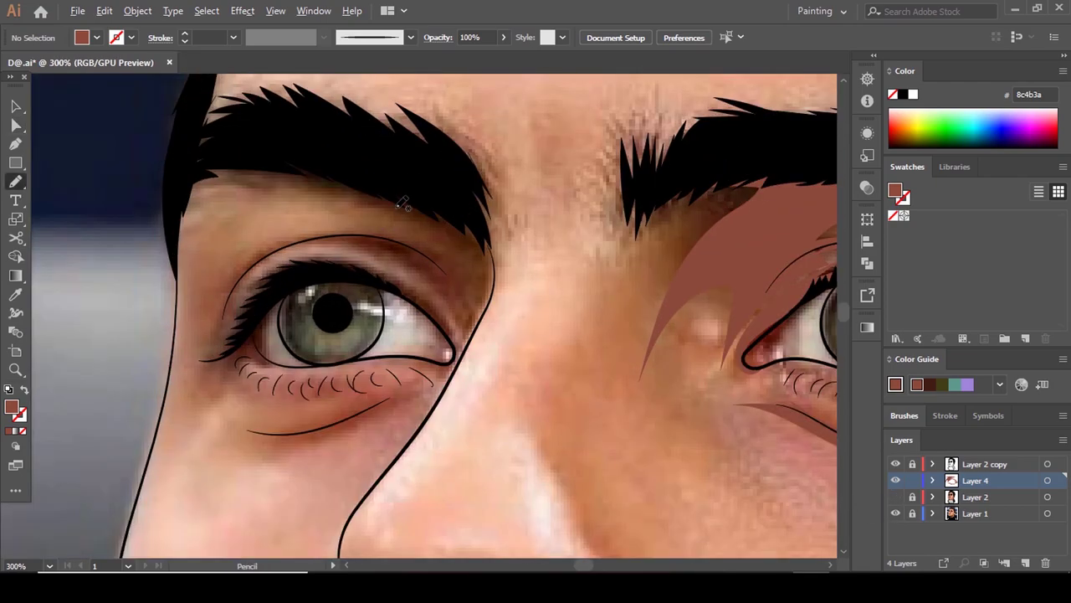
mouse_move(423, 198)
left_mouse_down()
mouse_move(279, 163)
mouse_move(250, 175)
mouse_move(396, 209)
mouse_move(453, 252)
left_mouse_up()
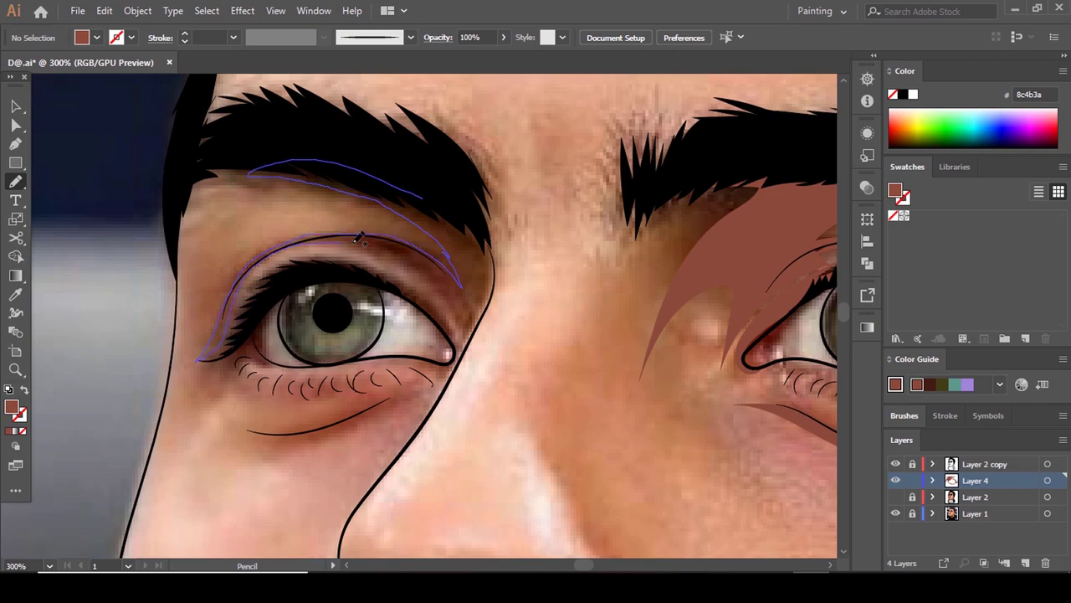
mouse_move(356, 240)
left_mouse_down()
mouse_move(415, 252)
mouse_move(459, 293)
left_mouse_up()
mouse_move(464, 355)
left_mouse_down()
mouse_move(496, 276)
mouse_move(490, 228)
mouse_move(343, 137)
left_mouse_up()
scroll(373, 194, "up", 7)
scroll(402, 220, "down", 6)
key("comma")
scroll(420, 224, "down", 3)
key("b")
key("ctrl+shift+a")
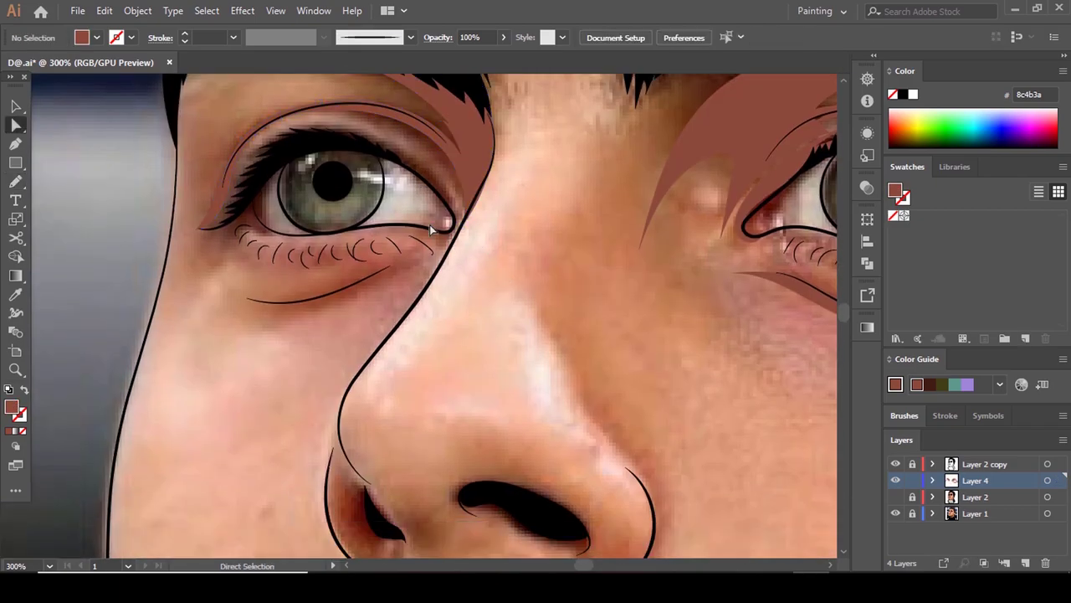
Draw a curved shadow shape along the crease below the farther eye, give it the reddish-brown fill, and deselect it.
key("n")
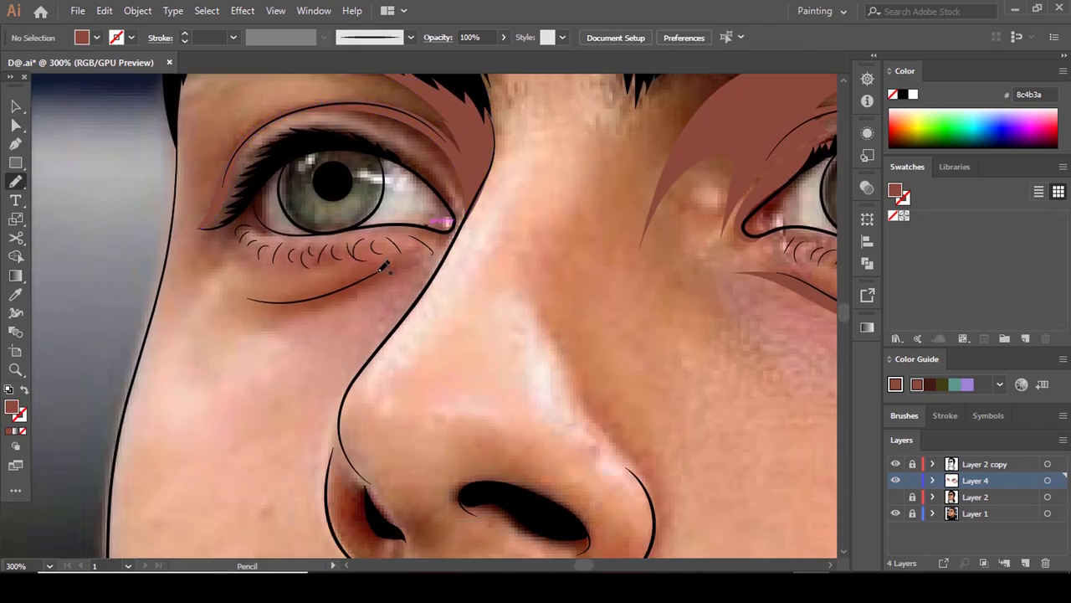
mouse_move(312, 295)
left_mouse_down()
mouse_move(271, 299)
mouse_move(214, 278)
mouse_move(270, 308)
left_mouse_up()
left_click_drag(402, 254, 376, 259)
scroll(377, 259, "up", 2)
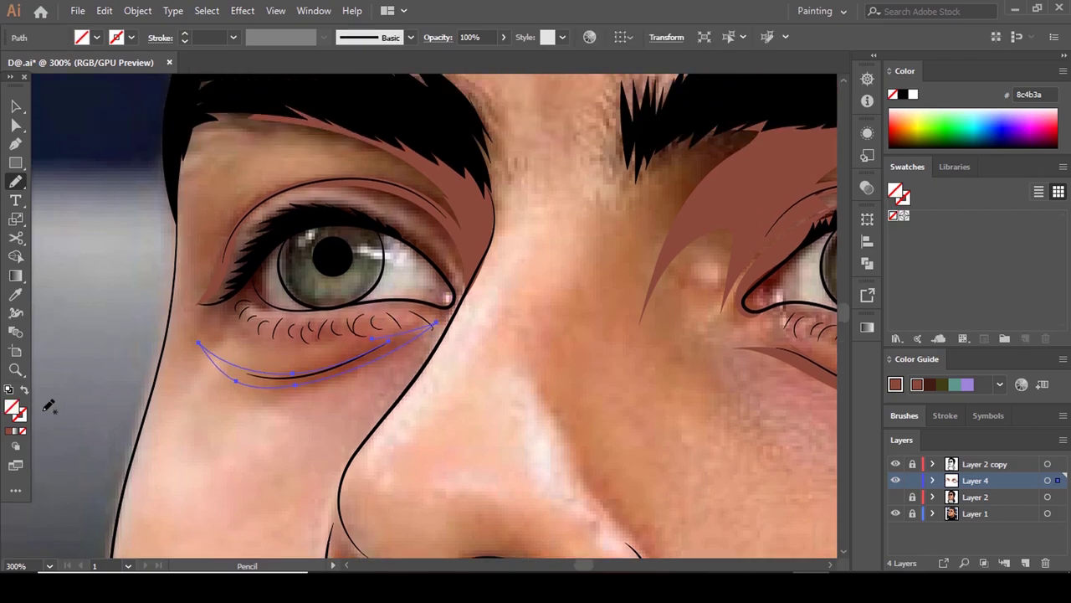
left_click(10, 433)
scroll(410, 294, "down", 3)
key("a")
left_click(416, 292)
scroll(389, 274, "down", 4)
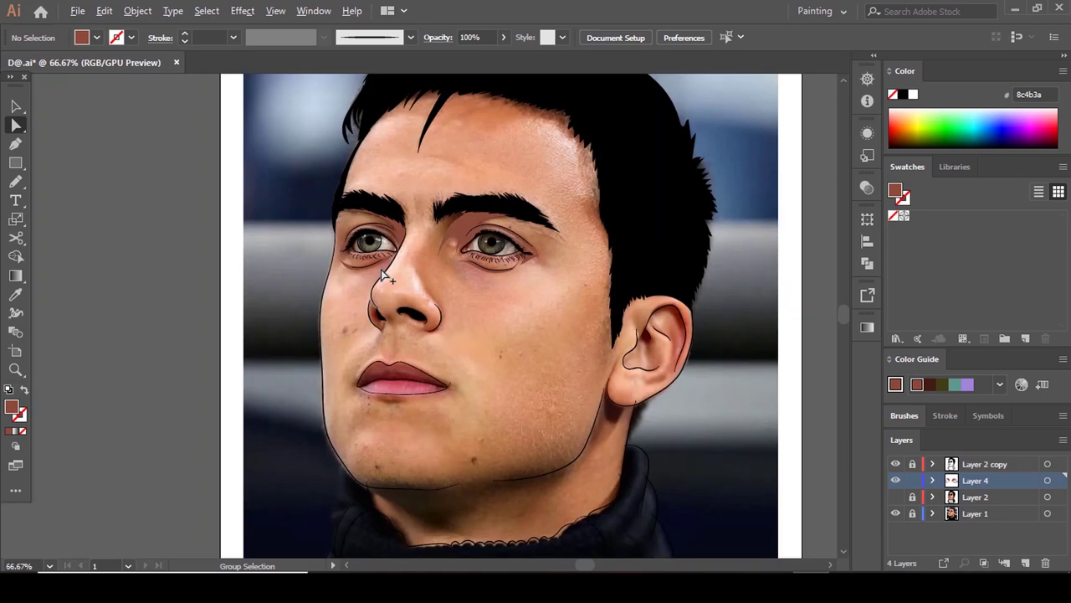
Draw a shadow shape around the farther eye's outer corner, from the lashes to the under-eye crease, with the same reddish-brown fill.
scroll(357, 255, "up", 5)
key("n")
mouse_move(407, 203)
left_mouse_down()
mouse_move(409, 261)
mouse_move(437, 277)
left_mouse_up()
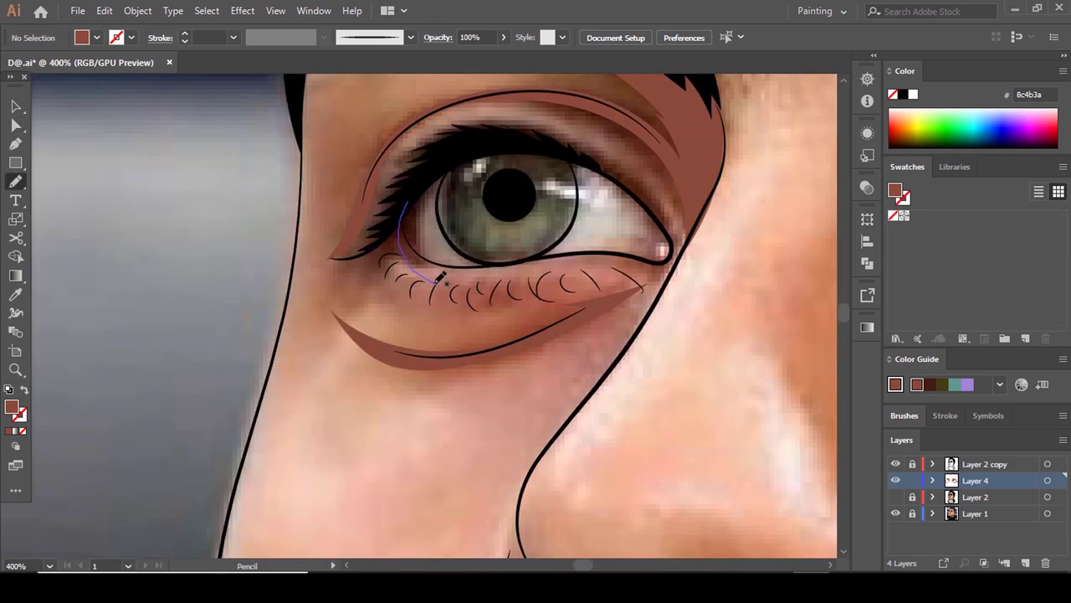
mouse_move(393, 346)
left_mouse_down()
mouse_move(347, 323)
mouse_move(340, 257)
left_mouse_up()
left_click_drag(401, 178, 407, 203)
scroll(406, 203, "up", 4)
key("i")
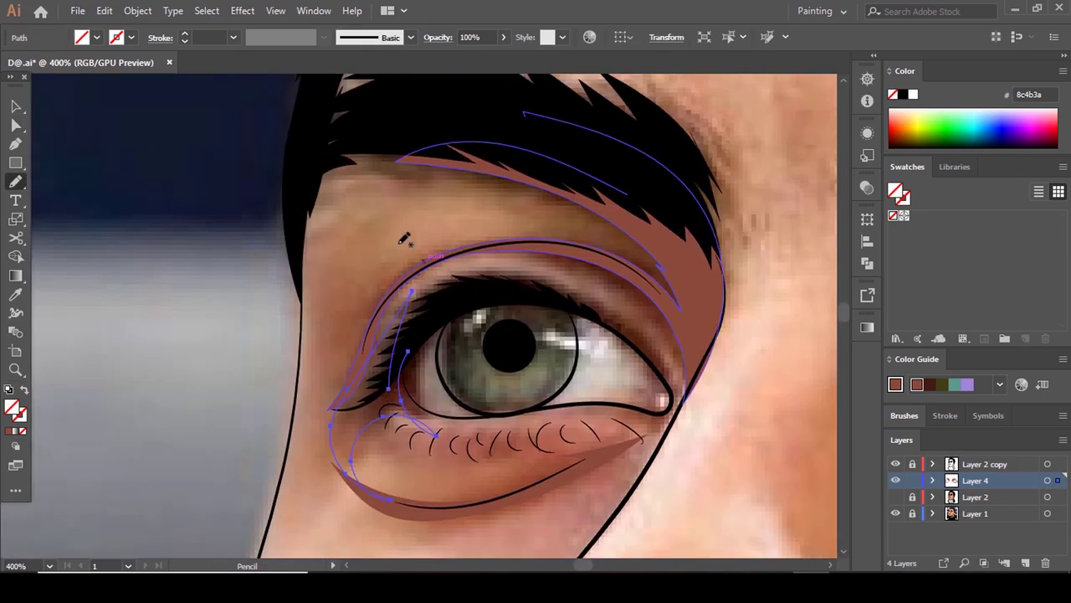
left_click(403, 245)
Draw a closed shadow shape around the far nostril, extending beneath the tip of the nose.
scroll(393, 226, "down", 1)
scroll(359, 185, "down", 6)
scroll(375, 191, "down", 2)
scroll(375, 190, "up", 5)
scroll(374, 193, "up", 5)
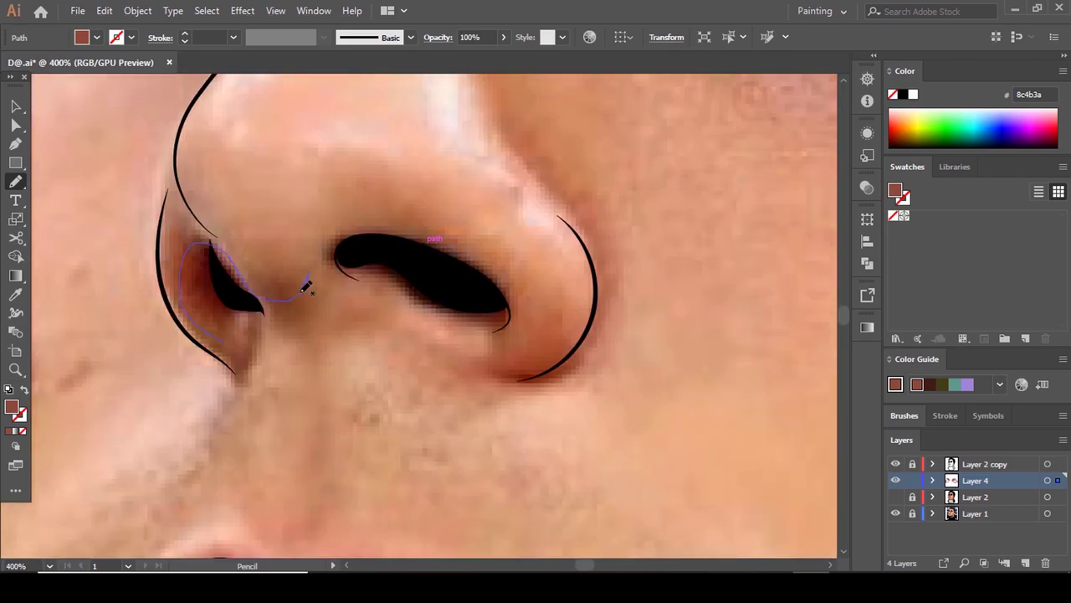
left_click_drag(305, 289, 344, 328)
left_click_drag(221, 341, 223, 341)
scroll(227, 330, "up", 3)
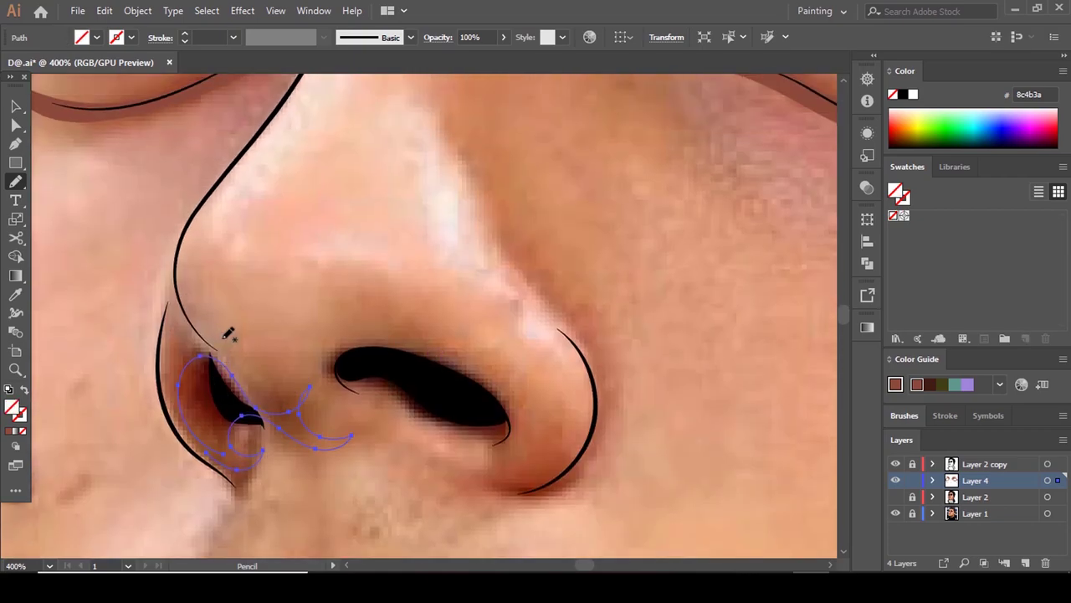
Draw a reddish-brown shadow shape around the nostril wing nearer the ear and up the side of the nose, and deselect it.
mouse_move(456, 362)
left_mouse_down()
mouse_move(515, 431)
mouse_move(565, 457)
mouse_move(596, 414)
mouse_move(586, 362)
mouse_move(522, 306)
mouse_move(548, 307)
mouse_move(494, 270)
mouse_move(504, 258)
mouse_move(495, 192)
mouse_move(625, 374)
mouse_move(620, 452)
mouse_move(619, 413)
mouse_move(593, 474)
mouse_move(560, 503)
mouse_move(511, 503)
mouse_move(461, 480)
mouse_move(497, 446)
mouse_move(427, 382)
mouse_move(379, 399)
mouse_move(333, 386)
left_mouse_up()
scroll(338, 385, "up", 5)
key("comma")
scroll(445, 359, "down", 6)
key("a")
left_click(415, 318)
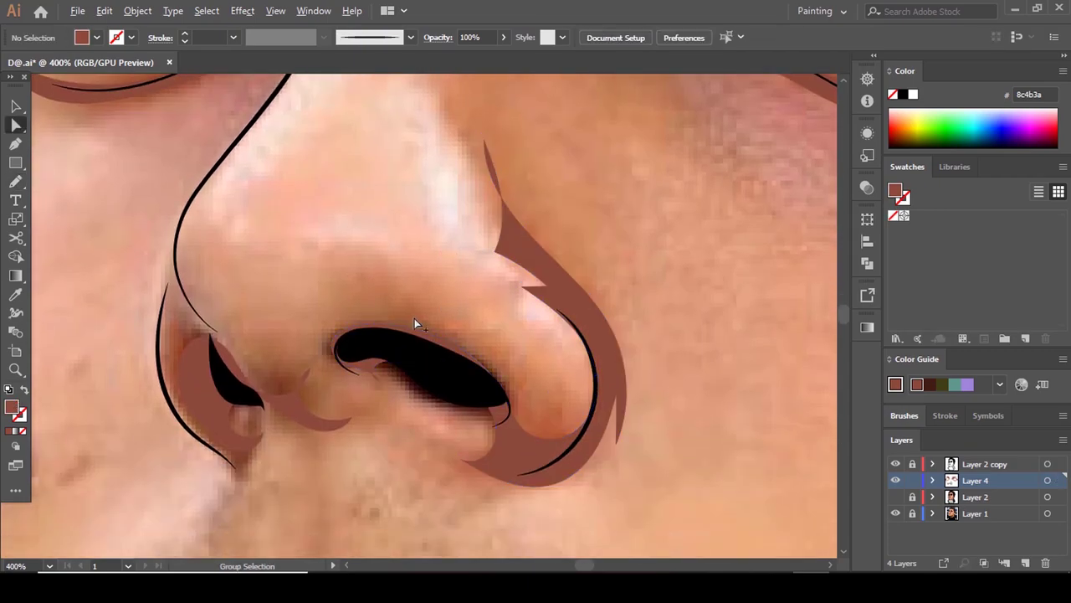
Show Layer 2 to review the nose and eye shadows over the flat colours, and hide it again.
scroll(414, 318, "down", 5)
left_click(896, 498)
scroll(624, 350, "down", 2)
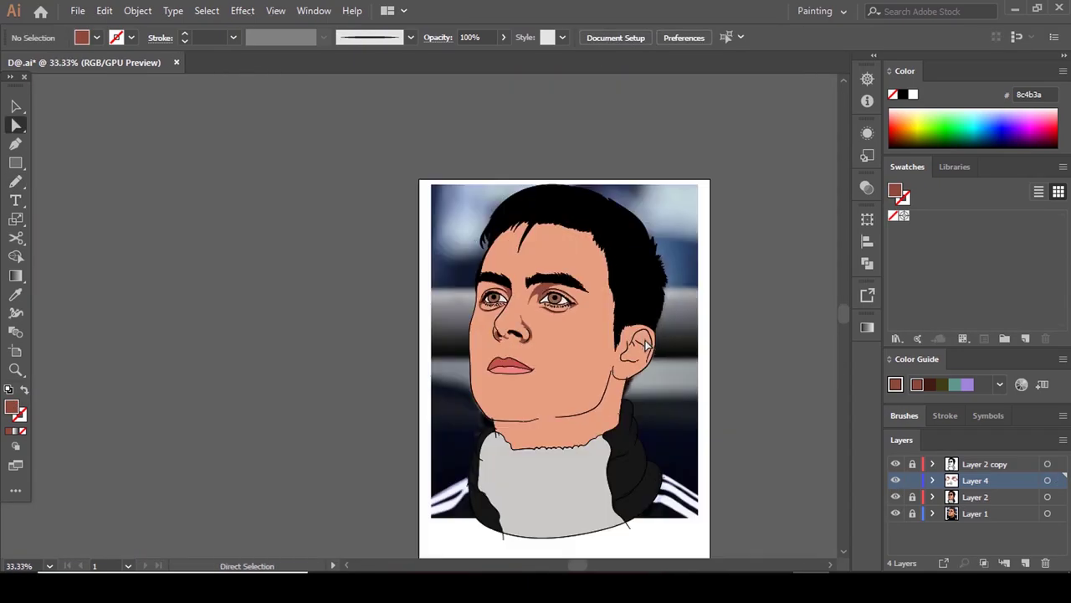
scroll(624, 350, "up", 1)
scroll(521, 369, "up", 2)
scroll(521, 367, "down", 3)
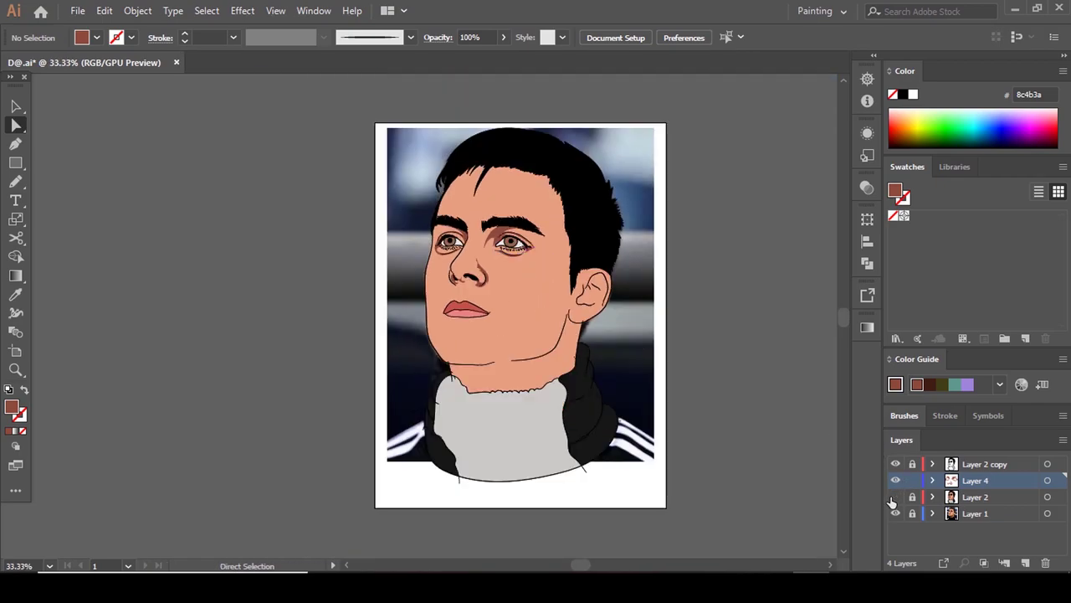
left_click(896, 496)
Draw a small reddish-brown shadow shape at each corner of the mouth.
key("n")
scroll(477, 231, "up", 5)
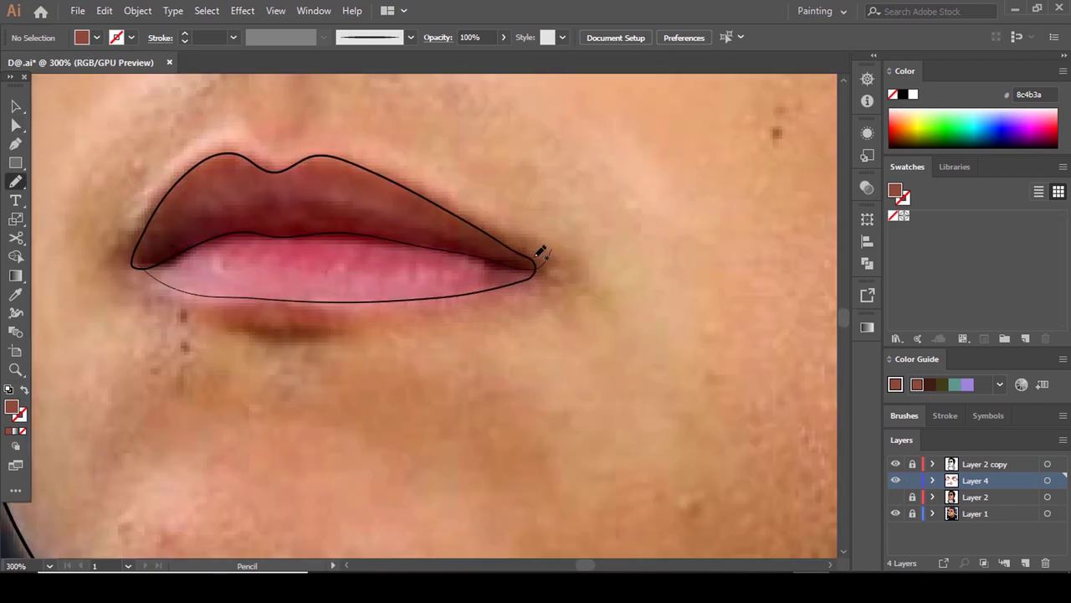
left_click_drag(568, 266, 508, 236)
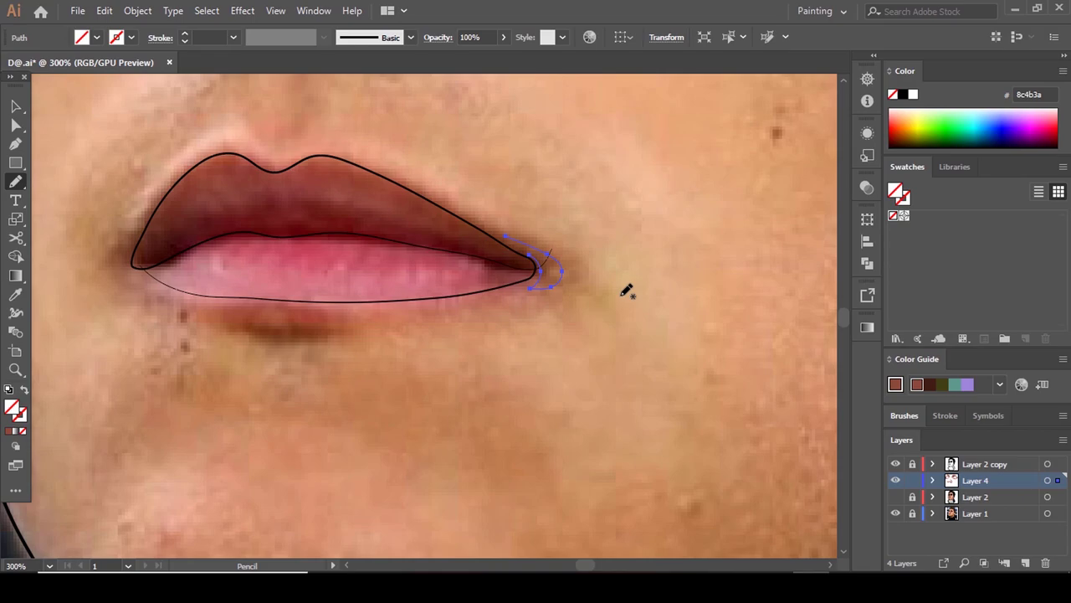
scroll(626, 291, "up", 2)
key("comma")
scroll(622, 290, "down", 2)
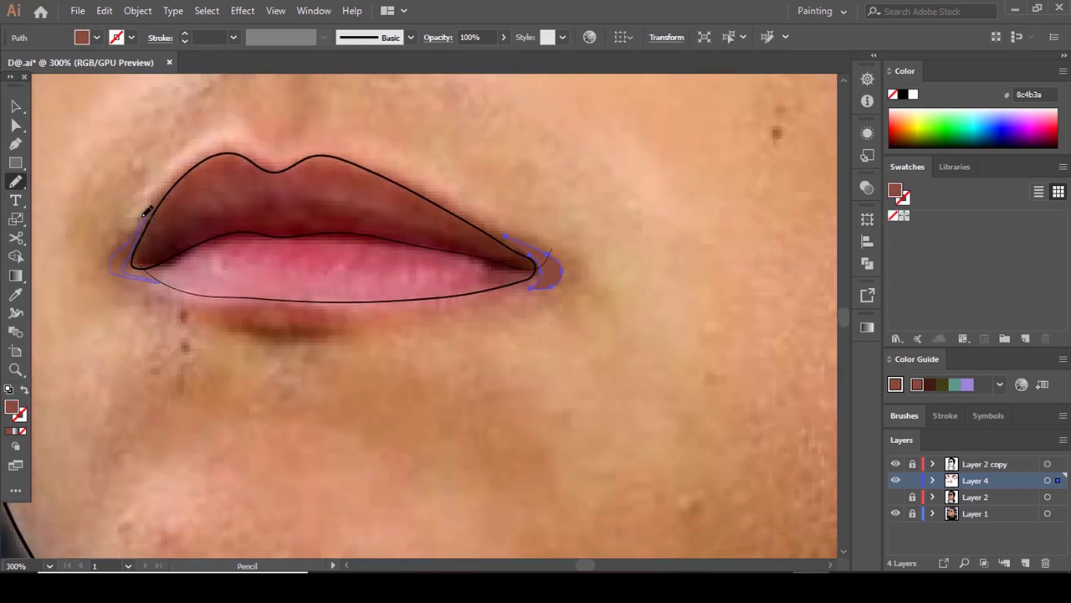
left_click_drag(143, 217, 140, 229)
scroll(214, 232, "down", 2)
key("comma")
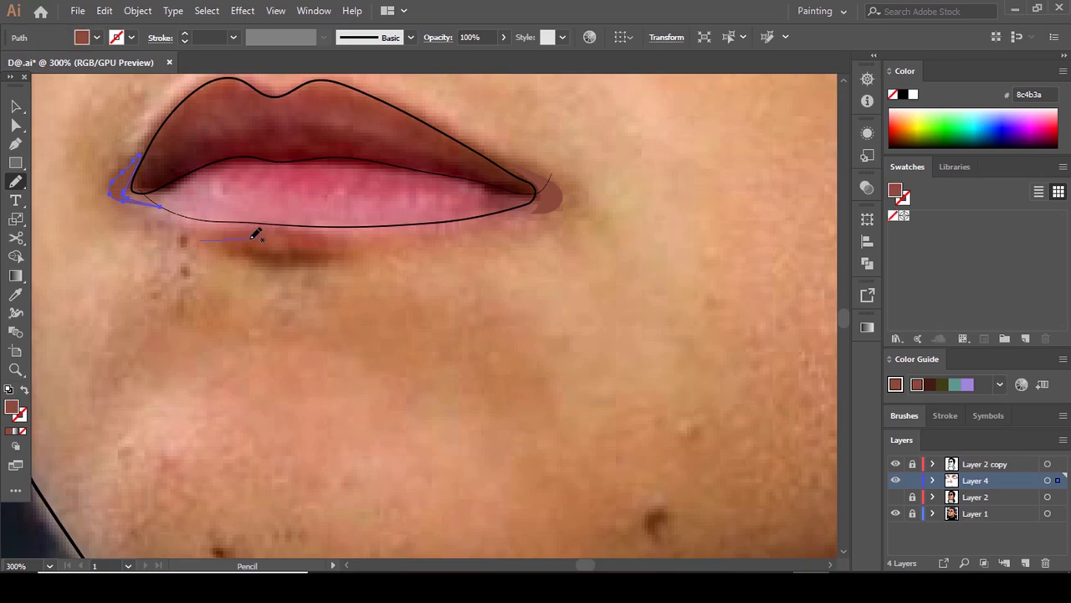
Draw a pointed shadow shape just below the lower lip and fill it with the same reddish brown.
left_click_drag(370, 244, 289, 272)
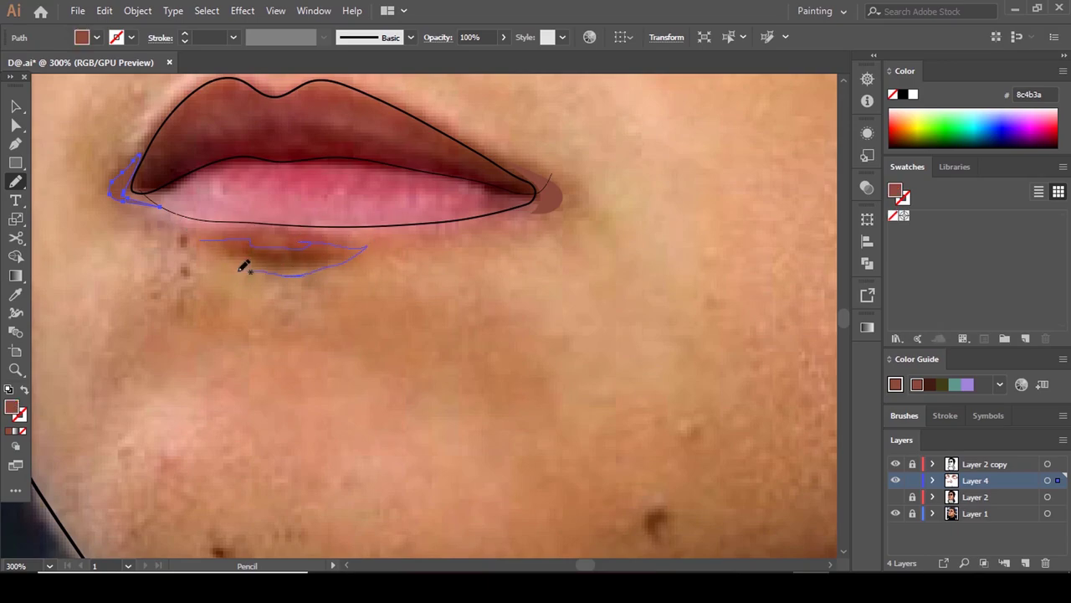
left_click_drag(179, 246, 224, 243)
scroll(235, 254, "up", 4)
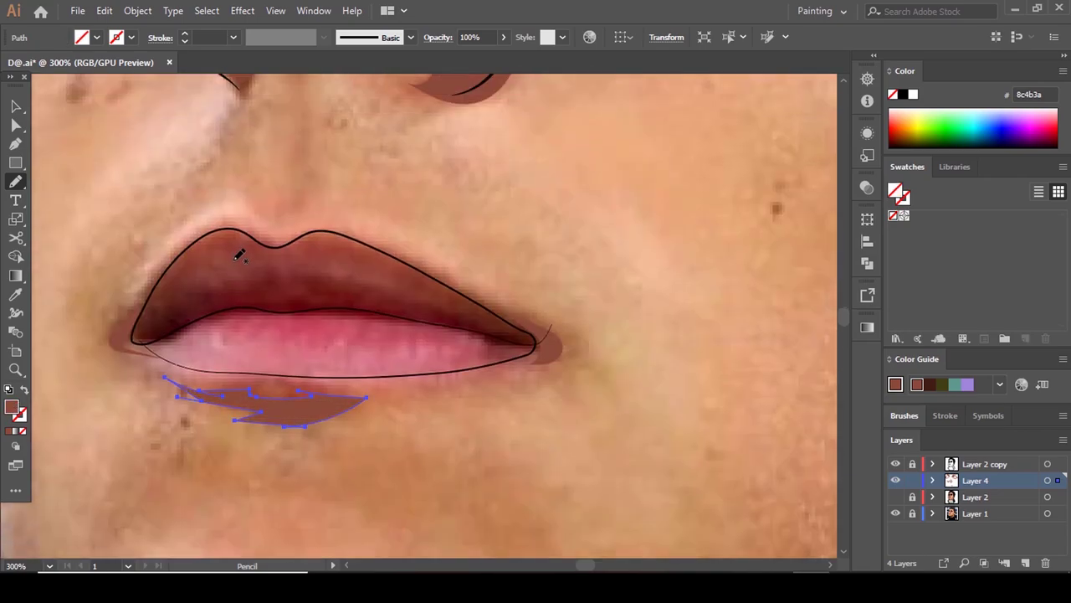
key("comma")
Draw a reddish-brown shadow shape along the jawline, under the earlobe and with jagged edges on the neck below the chin, and deselect it.
scroll(444, 223, "down", 4)
scroll(562, 303, "up", 2)
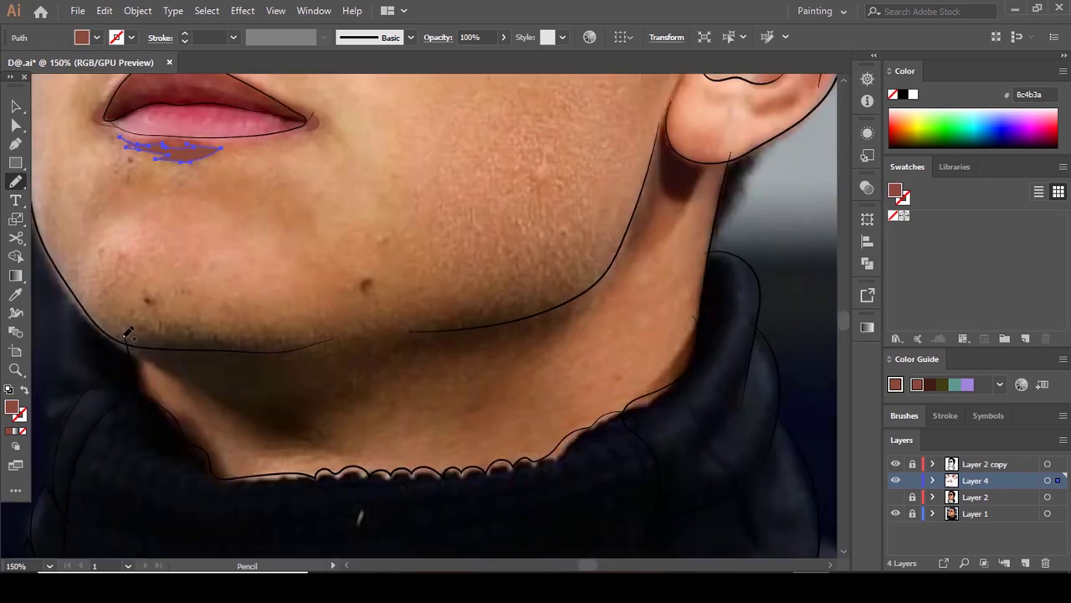
mouse_move(119, 330)
left_mouse_down()
mouse_move(288, 341)
mouse_move(534, 304)
left_mouse_up()
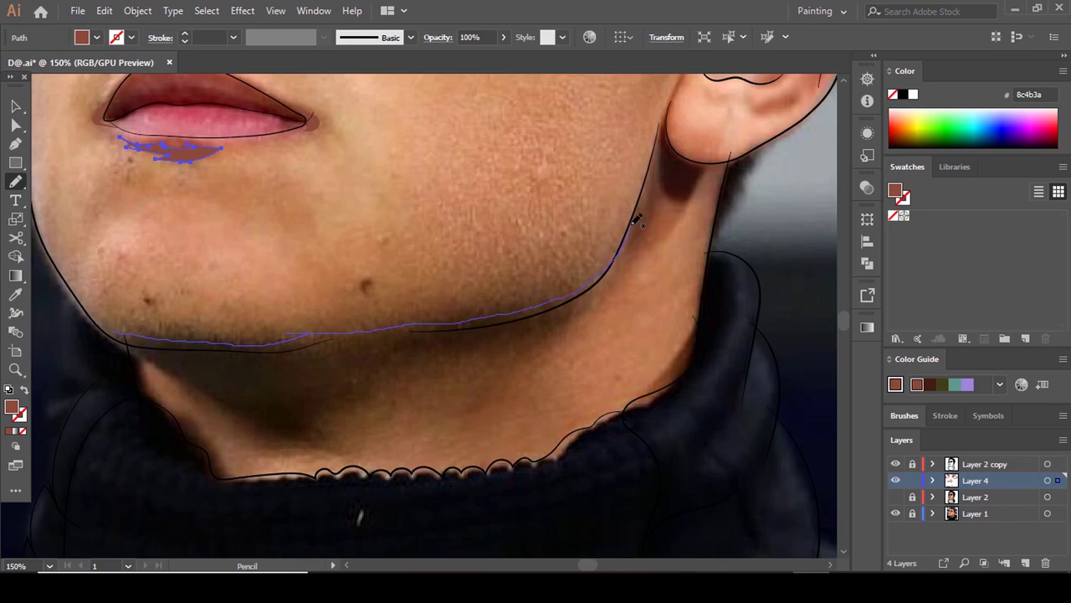
left_click_drag(660, 132, 677, 84)
mouse_move(678, 146)
left_mouse_down()
mouse_move(719, 161)
mouse_move(704, 187)
mouse_move(678, 195)
mouse_move(665, 186)
mouse_move(663, 148)
mouse_move(627, 261)
mouse_move(568, 325)
mouse_move(496, 350)
mouse_move(350, 354)
mouse_move(347, 375)
mouse_move(372, 381)
mouse_move(318, 436)
mouse_move(238, 420)
mouse_move(116, 334)
left_mouse_up()
scroll(153, 340, "up", 3)
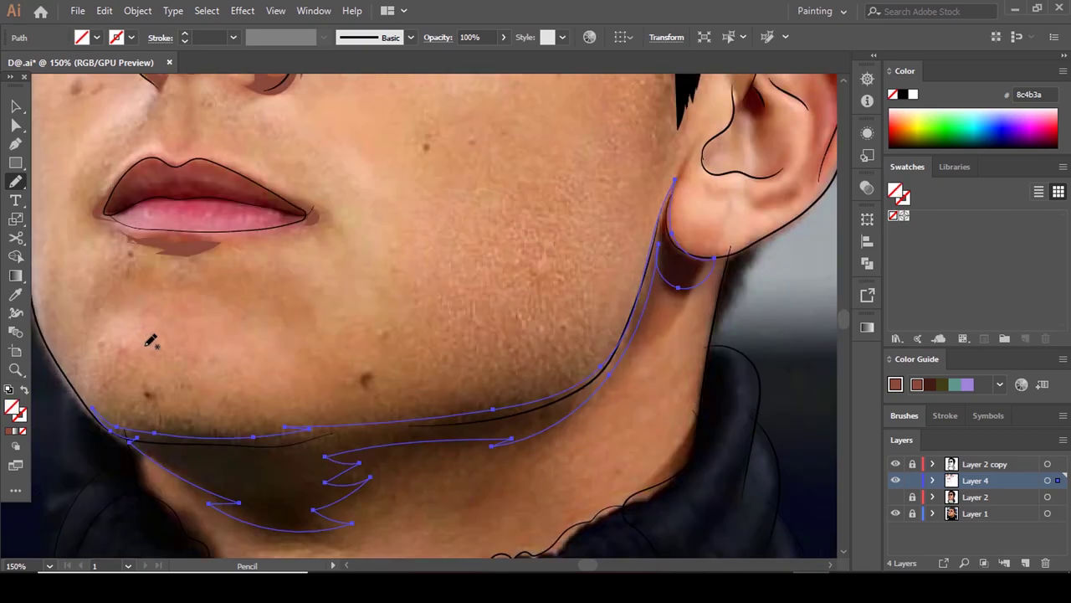
key("comma")
scroll(153, 340, "down", 3)
key("a")
left_click(396, 277)
Show Layer 2 to review the jaw and neck shadow over the flat colours, and hide it again.
scroll(583, 317, "down", 4)
left_click(895, 497)
scroll(724, 426, "up", 1)
scroll(676, 397, "up", 3)
scroll(676, 398, "down", 2)
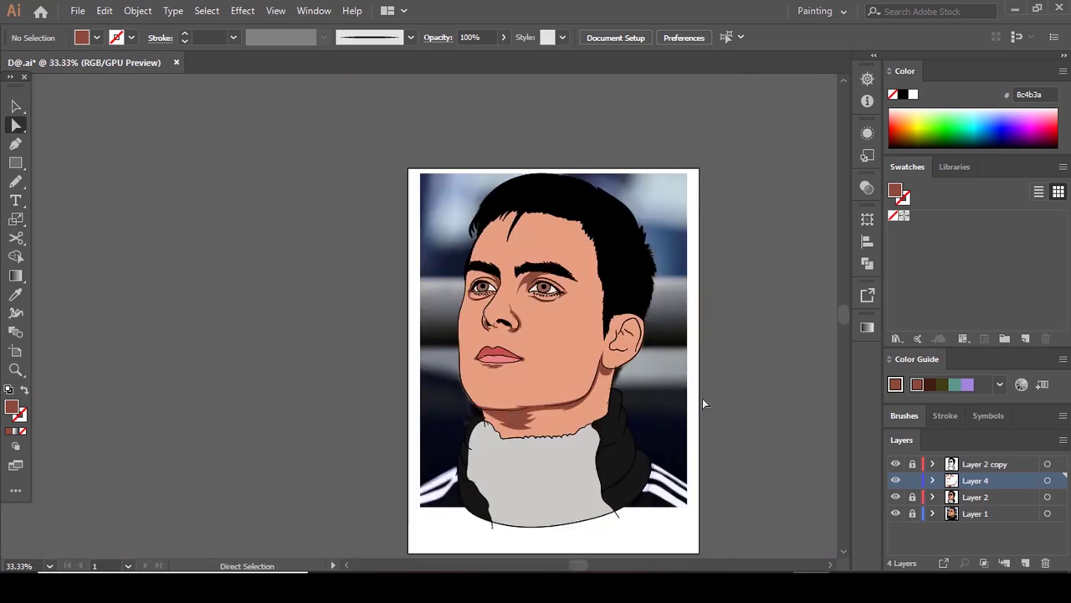
left_click(896, 497)
Draw shadow shapes within the inner folds of the ear.
scroll(634, 356, "up", 5)
key("n")
scroll(628, 153, "up", 1)
mouse_move(520, 208)
left_mouse_down()
mouse_move(498, 237)
mouse_move(532, 348)
mouse_move(522, 211)
mouse_move(656, 240)
mouse_move(560, 160)
mouse_move(669, 203)
mouse_move(666, 323)
mouse_move(645, 414)
mouse_move(684, 322)
mouse_move(699, 204)
mouse_move(656, 122)
mouse_move(558, 147)
mouse_move(519, 216)
left_mouse_up()
scroll(550, 257, "up", 1)
scroll(549, 257, "down", 5)
Draw a crescent shadow shape above the earlobe and a narrow one along the lobe's front edge.
mouse_move(597, 247)
left_mouse_down()
mouse_move(577, 298)
mouse_move(564, 266)
left_mouse_up()
scroll(575, 270, "up", 4)
scroll(575, 269, "down", 3)
key("w")
scroll(644, 233, "down", 1)
key("n")
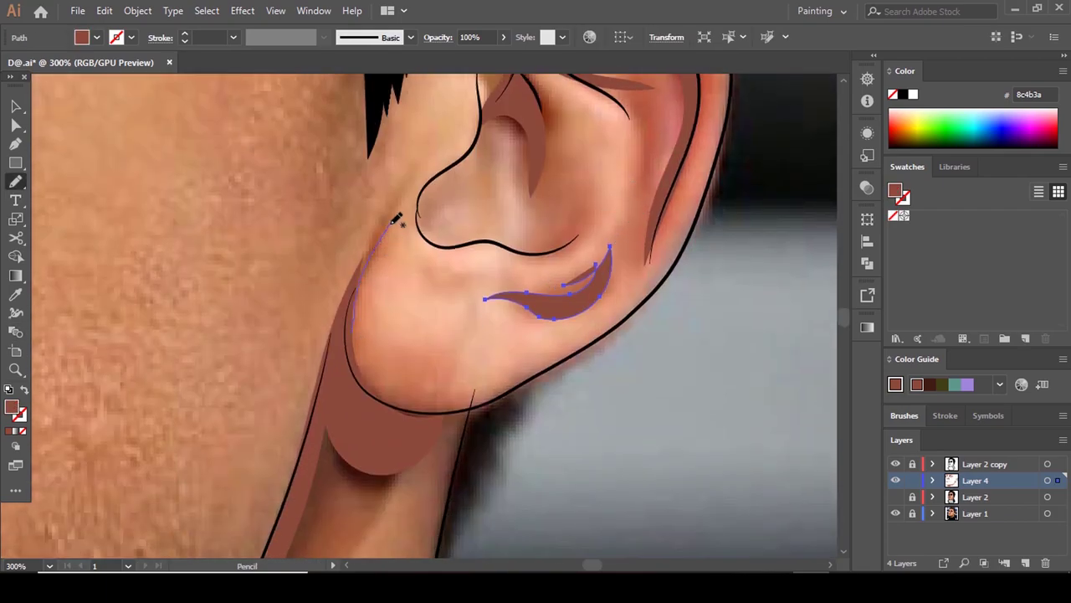
mouse_move(380, 238)
left_mouse_down()
mouse_move(360, 411)
mouse_move(377, 237)
left_mouse_up()
Draw a jagged shadow shape along the forehead hairline, following the hanging hair strand and continuing to the temple, and deselect it.
scroll(667, 301, "down", 4)
scroll(529, 247, "up", 2)
scroll(536, 283, "down", 1)
scroll(536, 326, "up", 3)
scroll(540, 339, "down", 1)
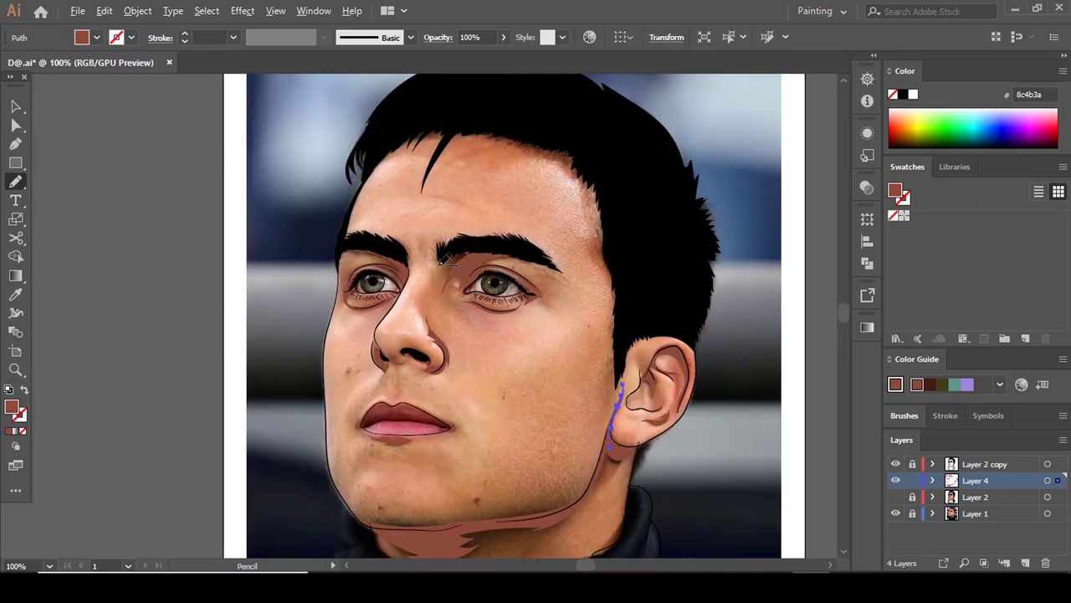
scroll(484, 217, "up", 6)
mouse_move(231, 327)
left_mouse_down()
mouse_move(303, 277)
mouse_move(382, 277)
mouse_move(332, 413)
mouse_move(386, 313)
mouse_move(435, 291)
left_mouse_up()
left_click_drag(512, 293, 586, 306)
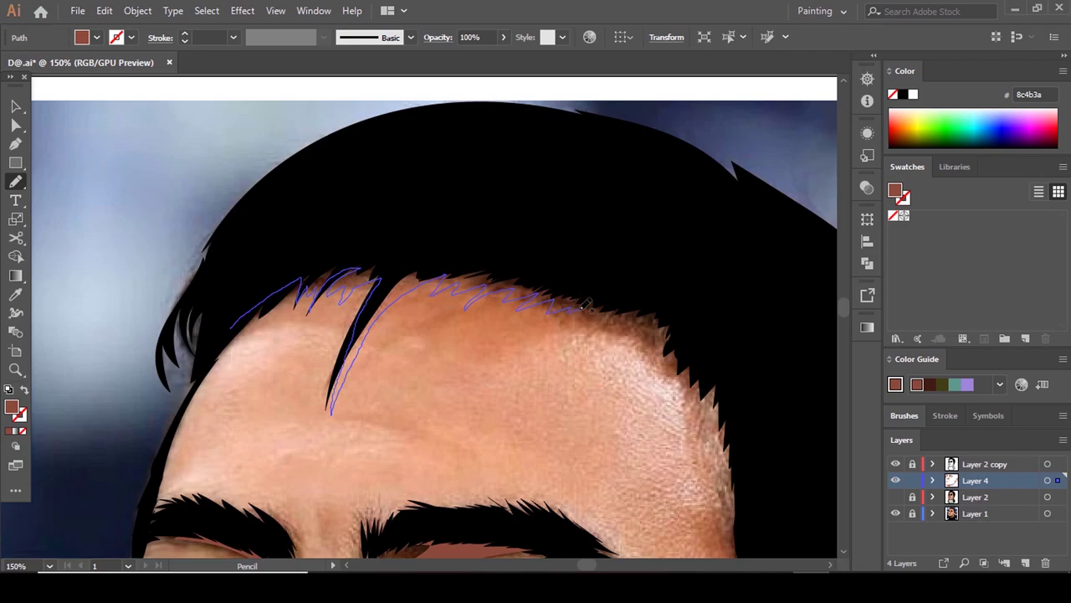
mouse_move(633, 333)
left_mouse_down()
mouse_move(699, 414)
mouse_move(732, 471)
mouse_move(638, 269)
mouse_move(245, 291)
mouse_move(233, 327)
left_mouse_up()
scroll(496, 328, "up", 1)
scroll(497, 328, "down", 3)
key("ctrl+shift+a")
Draw another spiky reddish-brown shadow shape along the hairline on the side of the forehead farther from the ear, and deselect it.
mouse_move(359, 165)
left_mouse_down()
mouse_move(293, 244)
mouse_move(299, 211)
mouse_move(263, 217)
mouse_move(202, 281)
mouse_move(322, 130)
mouse_move(462, 185)
left_mouse_up()
scroll(474, 194, "up", 2)
scroll(474, 196, "down", 3)
key("i")
left_click(368, 208)
key("a")
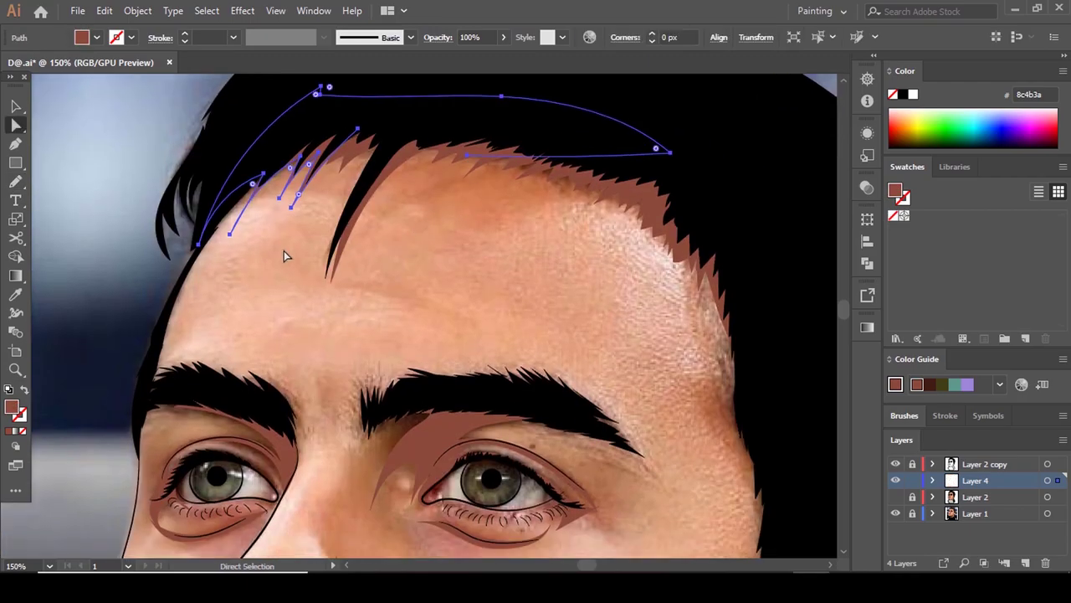
scroll(266, 231, "up", 3)
left_click(178, 261)
Draw a jagged shadow shape on the neck along the collar edge, on the side farther from the ear.
scroll(364, 239, "down", 6)
scroll(418, 246, "down", 5)
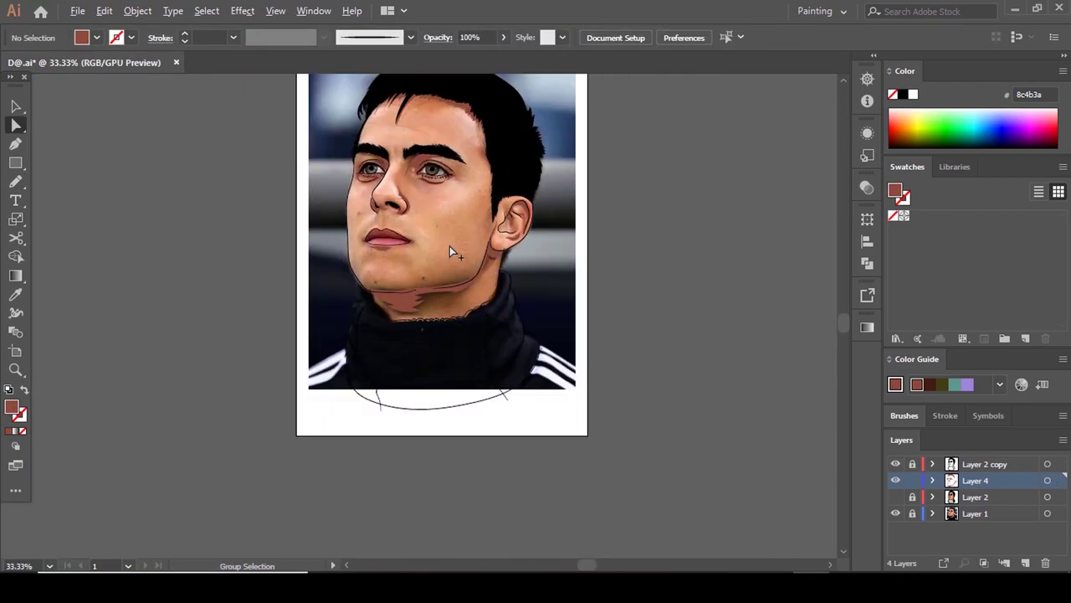
scroll(477, 256, "up", 2)
scroll(347, 369, "up", 3)
key("n")
mouse_move(209, 211)
left_mouse_down()
mouse_move(229, 288)
mouse_move(369, 387)
left_mouse_up()
left_click_drag(249, 274, 213, 223)
scroll(212, 224, "up", 2)
scroll(212, 226, "down", 3)
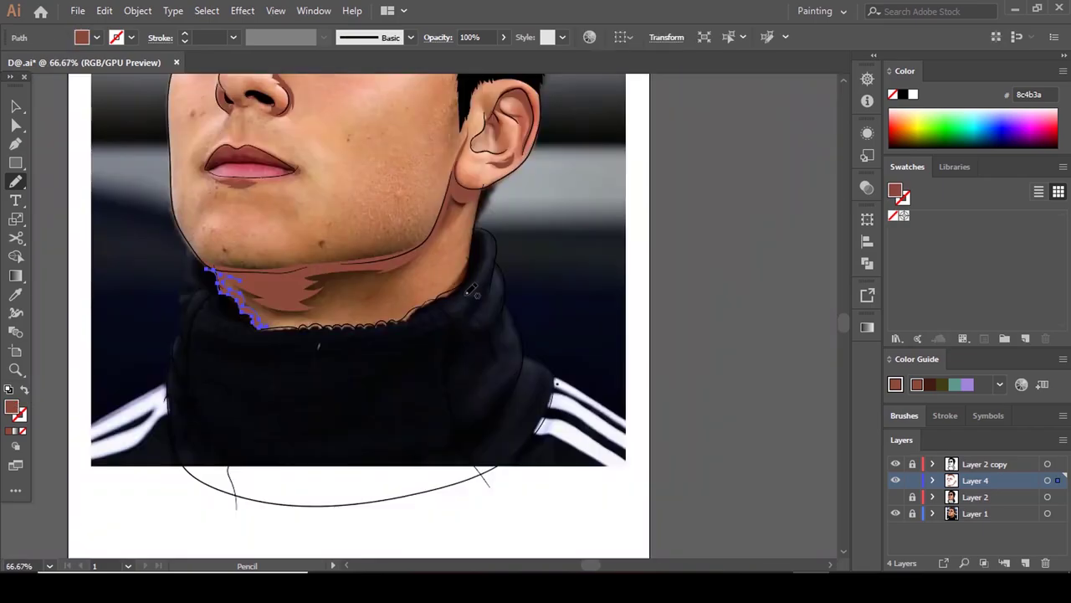
Draw a narrow curved reddish-brown shadow shape on the neck along the collar edge below the ear, and deselect it.
scroll(470, 292, "up", 3)
mouse_move(489, 200)
left_mouse_down()
mouse_move(474, 297)
mouse_move(402, 394)
mouse_move(475, 240)
left_mouse_up()
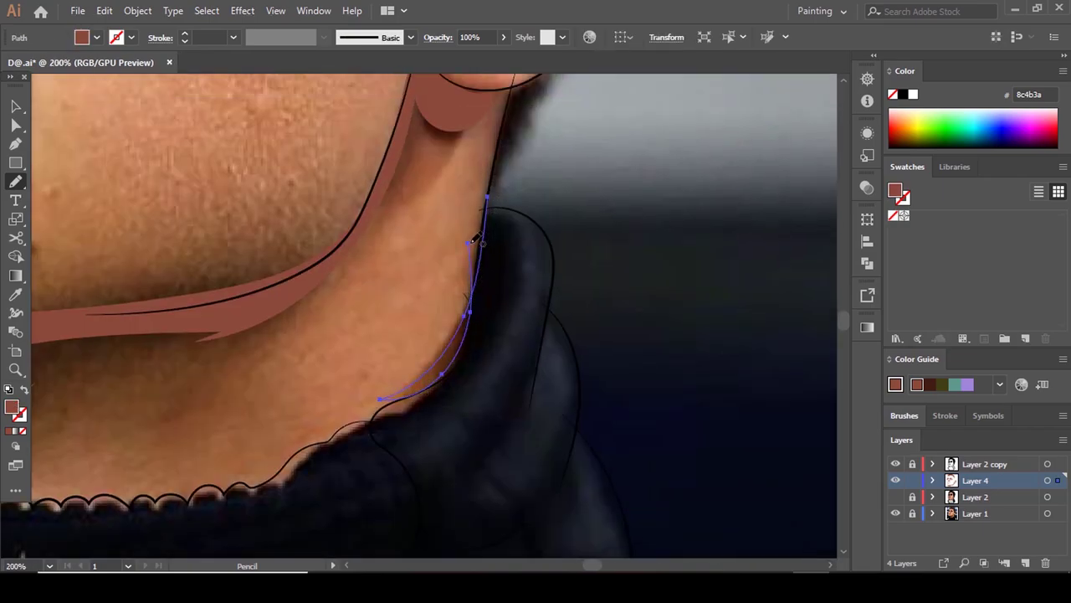
scroll(479, 237, "down", 3)
scroll(484, 220, "up", 3)
key("a")
scroll(495, 334, "down", 4)
left_click(720, 419)
Show the flat colors of Layer 2, hide the reference photo in Layer 1, and sample the face's base skin color as the fill.
left_click(895, 513)
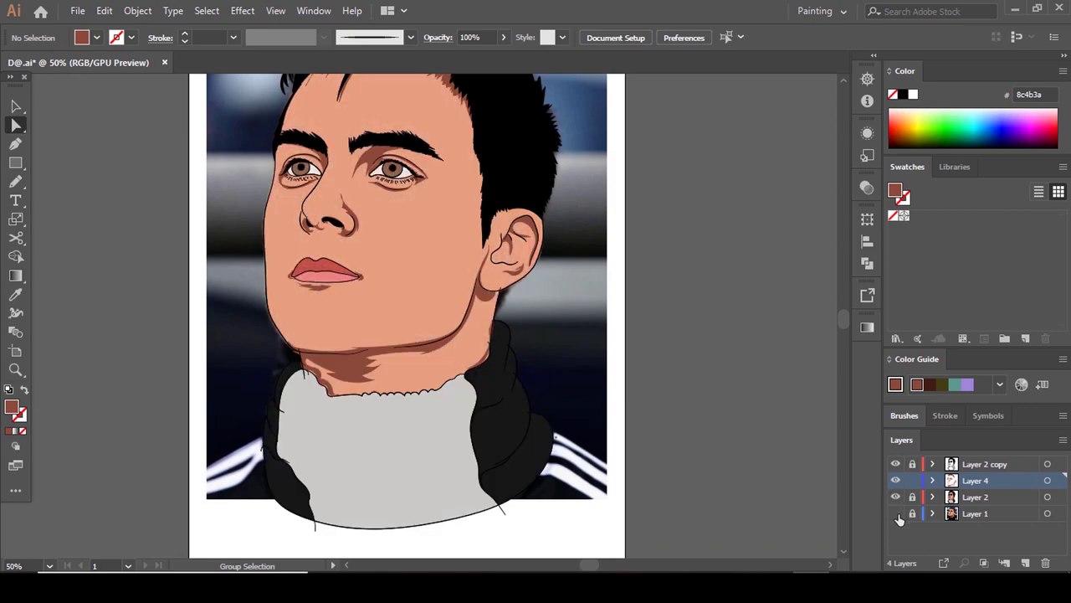
scroll(641, 345, "down", 2)
scroll(565, 246, "up", 3)
scroll(504, 221, "up", 2)
key("i")
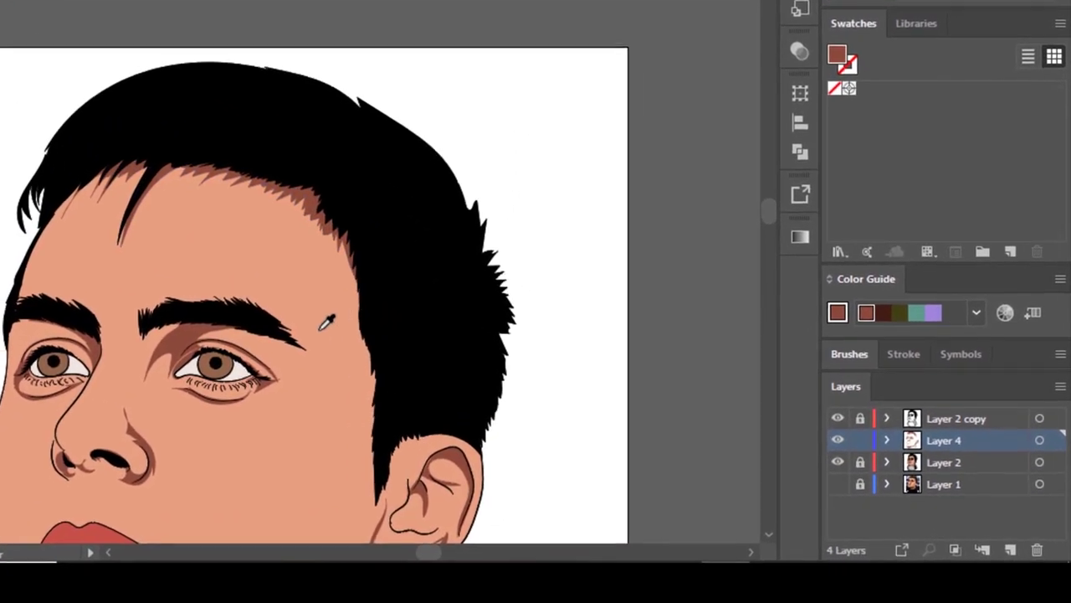
left_click(429, 354)
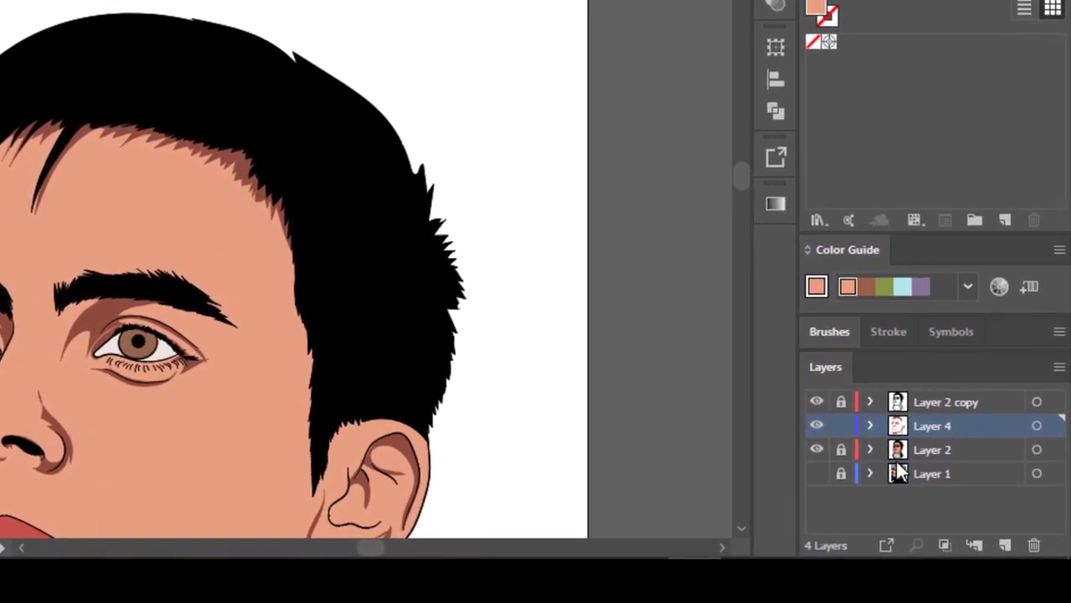
Lock Layer 4 and add a new layer directly above Layer 2.
left_click(957, 451)
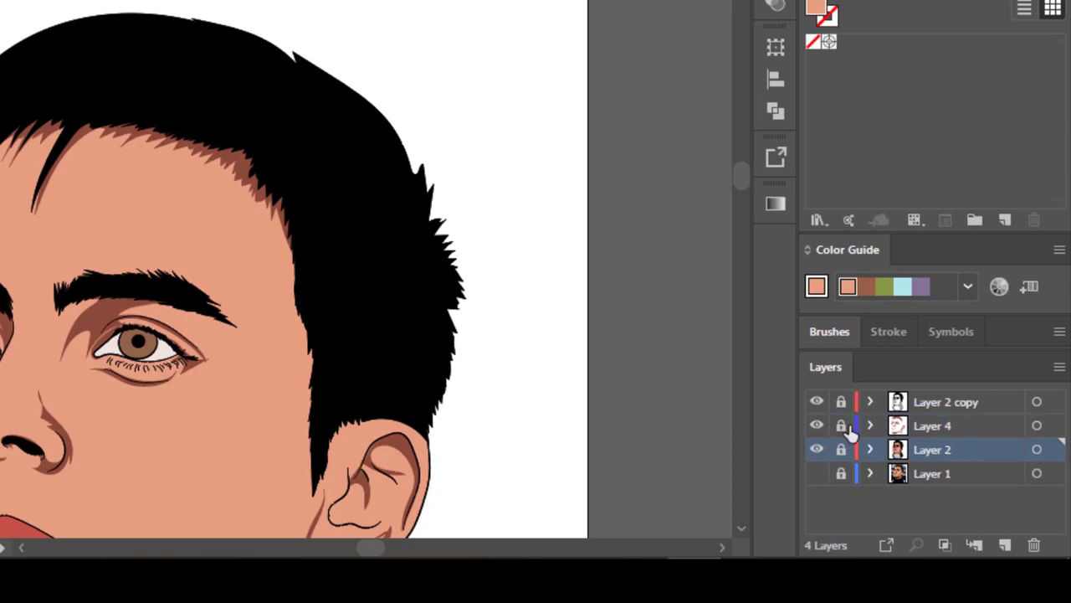
left_click(927, 419)
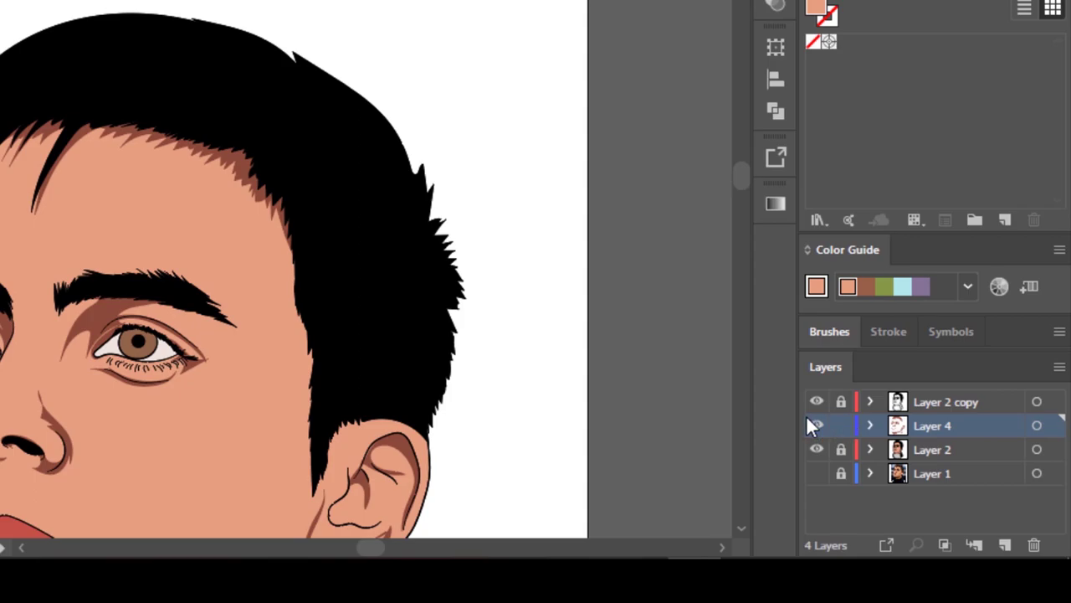
left_click(842, 425)
left_click(971, 452)
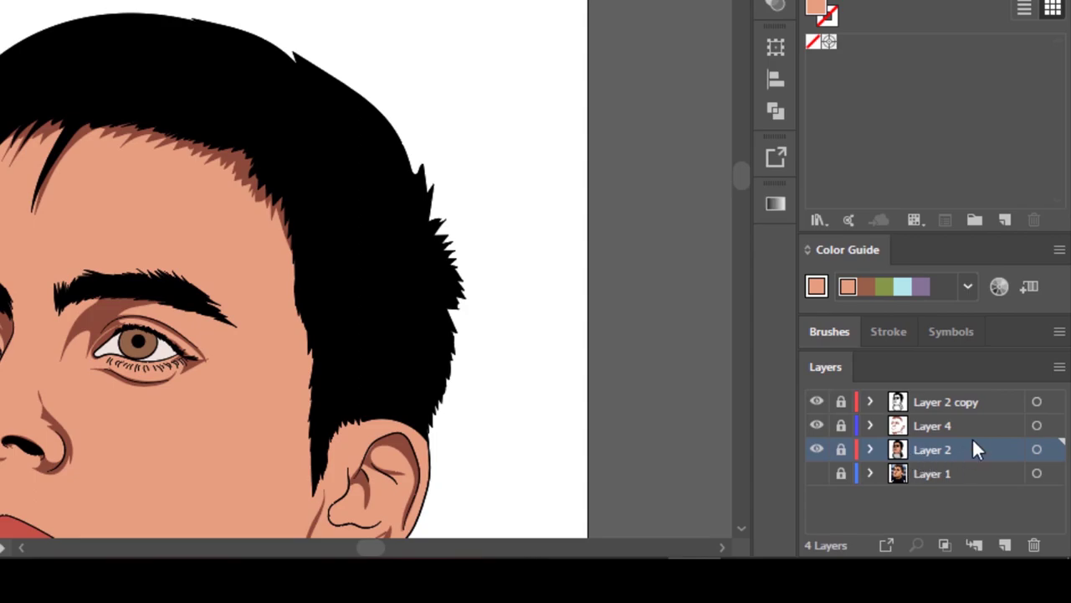
left_click(1006, 545)
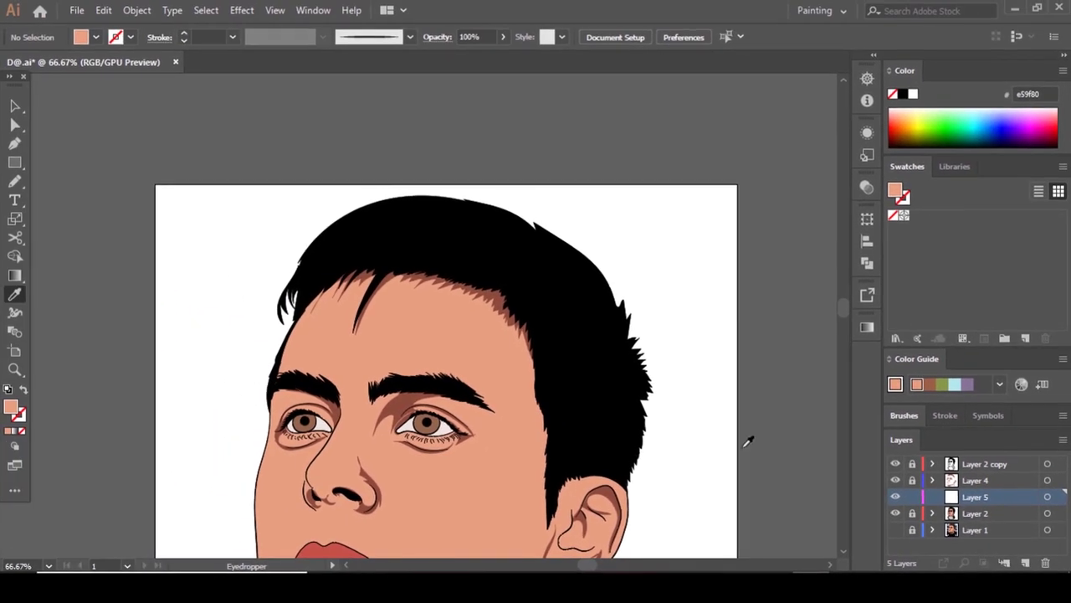
Change the fill from the sampled skin tone to the darker, redder mid-tone c1765f.
scroll(644, 373, "down", 3)
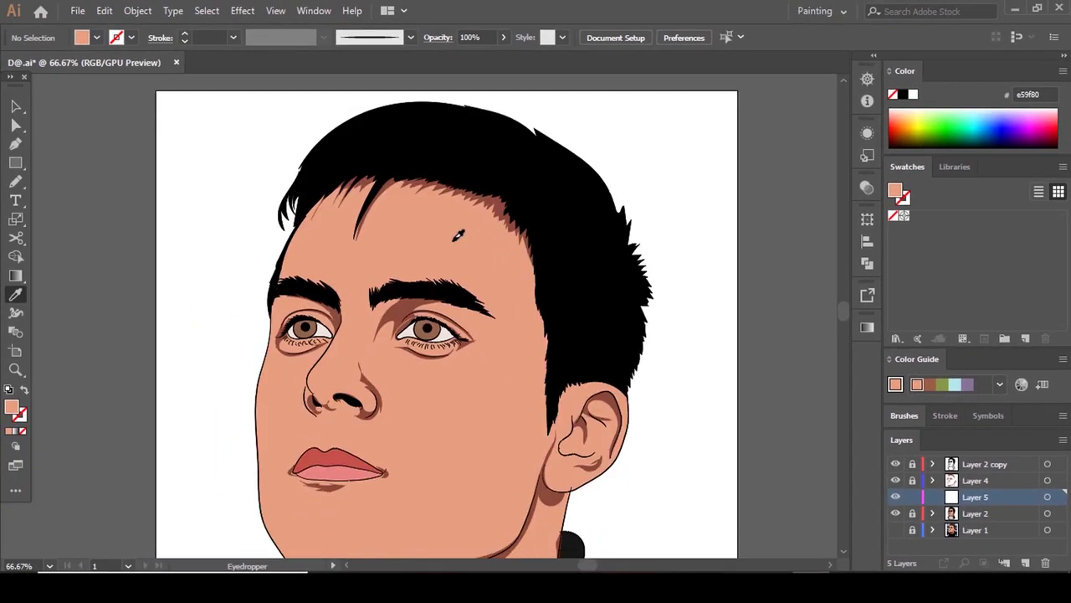
double_click(13, 409)
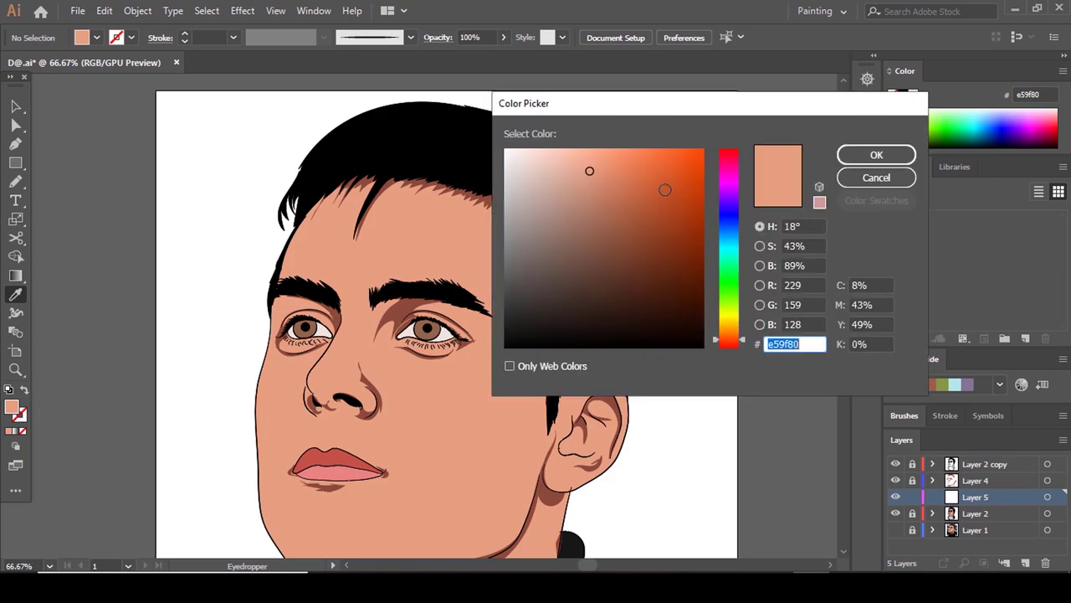
left_click(723, 341)
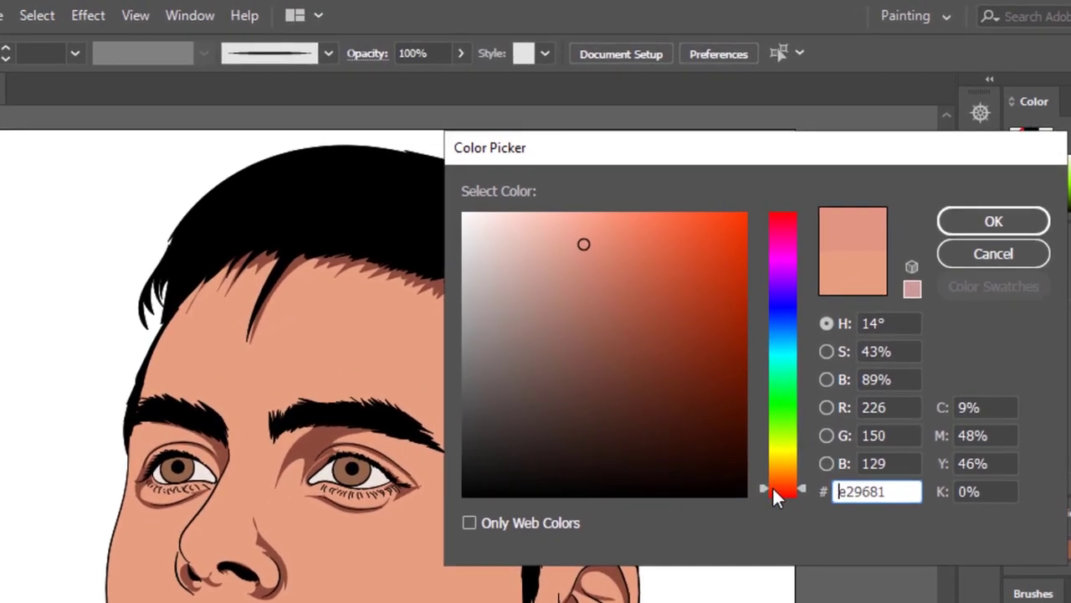
left_click(824, 402)
left_click_drag(774, 490, 767, 488)
left_click(599, 285)
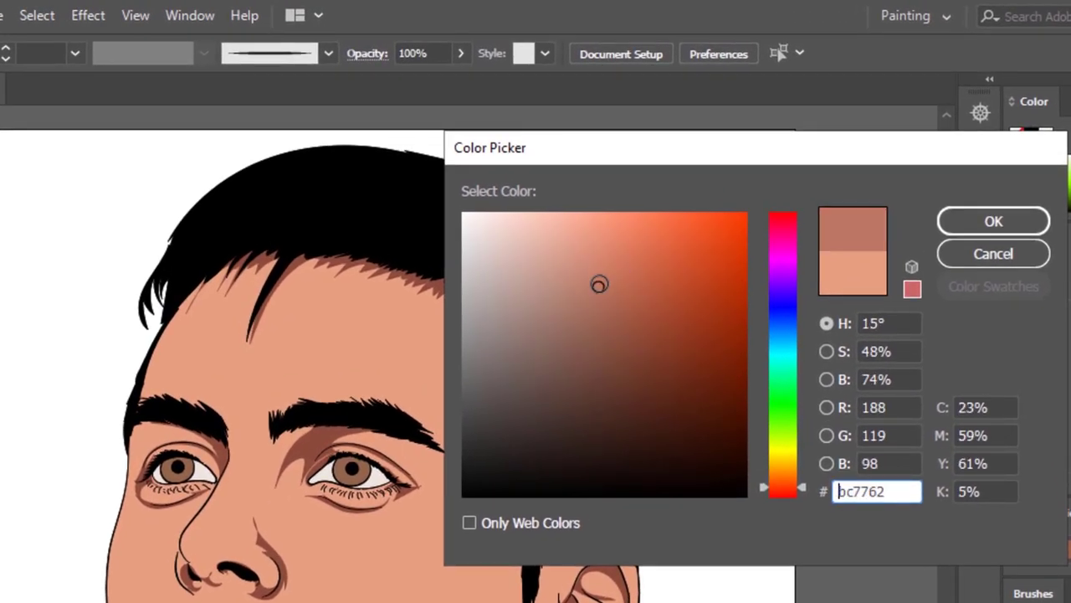
left_click_drag(600, 282, 604, 275)
left_click(994, 221)
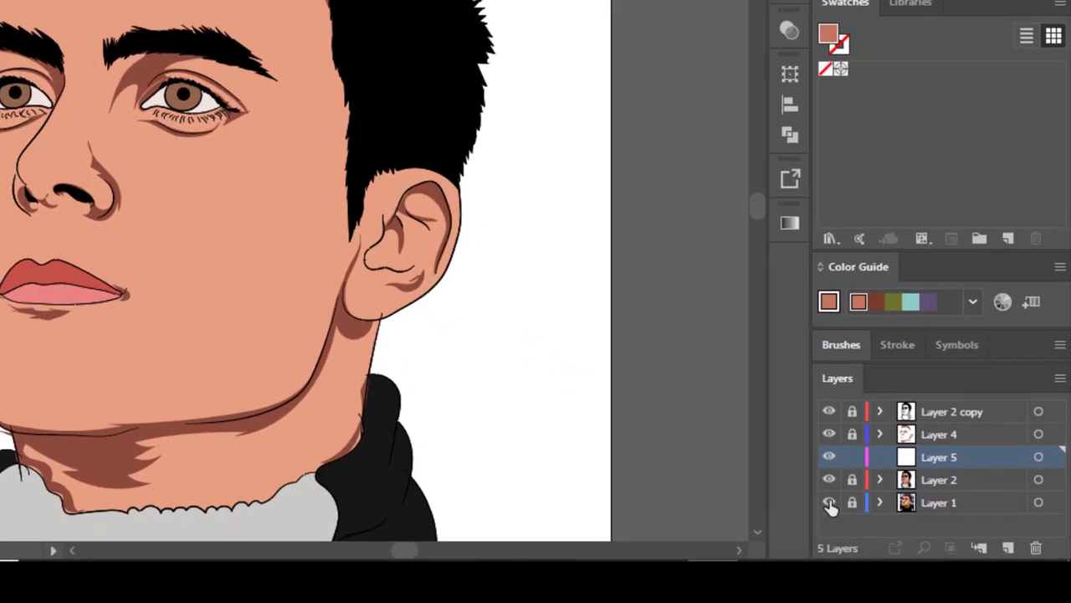
Show the reference photo in Layer 1, hide Layer 2, and switch to the Pencil tool.
left_click(921, 574)
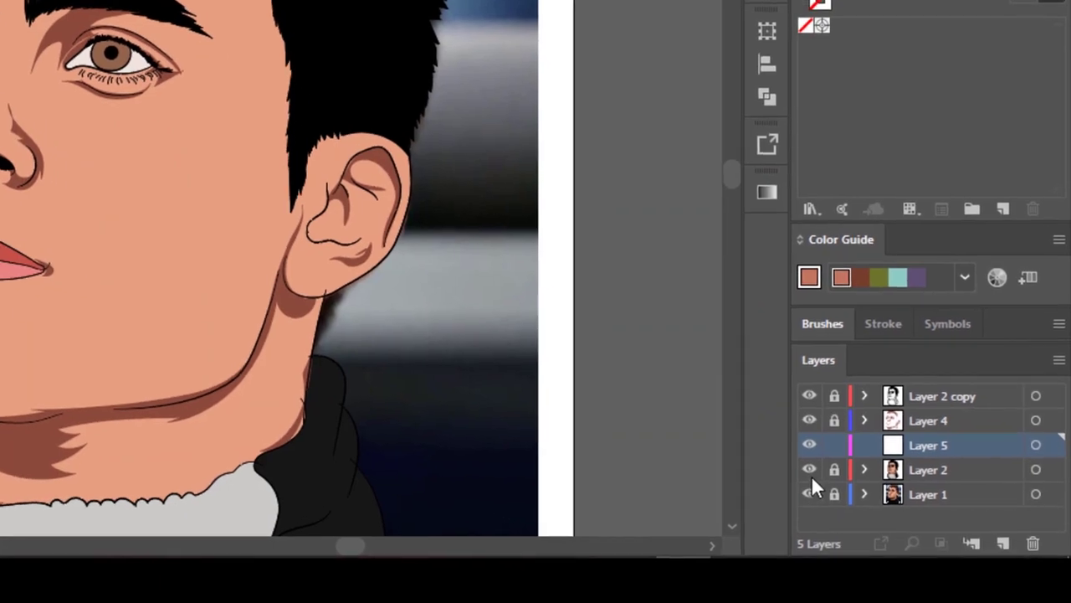
left_click(809, 471)
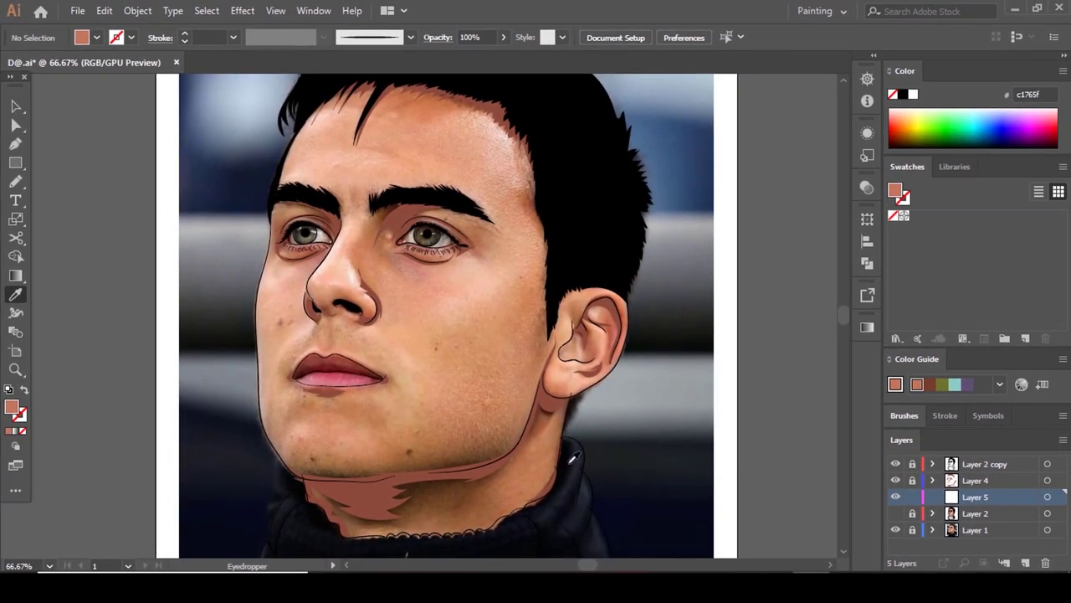
scroll(572, 457, "up", 3)
key("n")
scroll(521, 268, "down", 1)
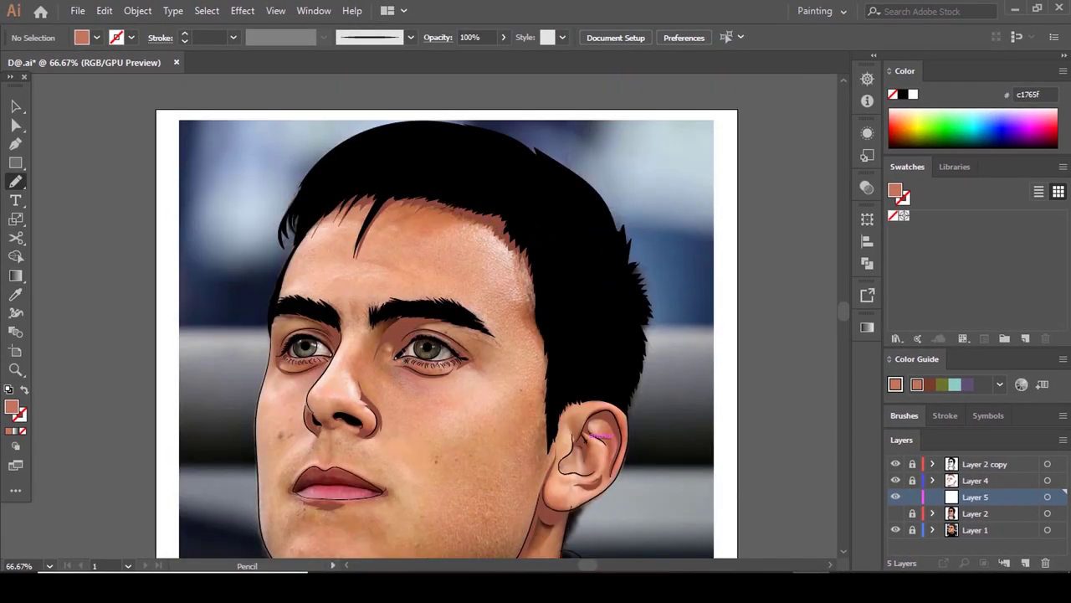
Draw a mid-tone shadow shape from the eyebrow nearer the ear down the side and underside of the nose and around the inner eye, and deselect it.
scroll(378, 372, "up", 2)
mouse_move(471, 228)
left_mouse_down()
mouse_move(383, 238)
mouse_move(357, 260)
left_mouse_up()
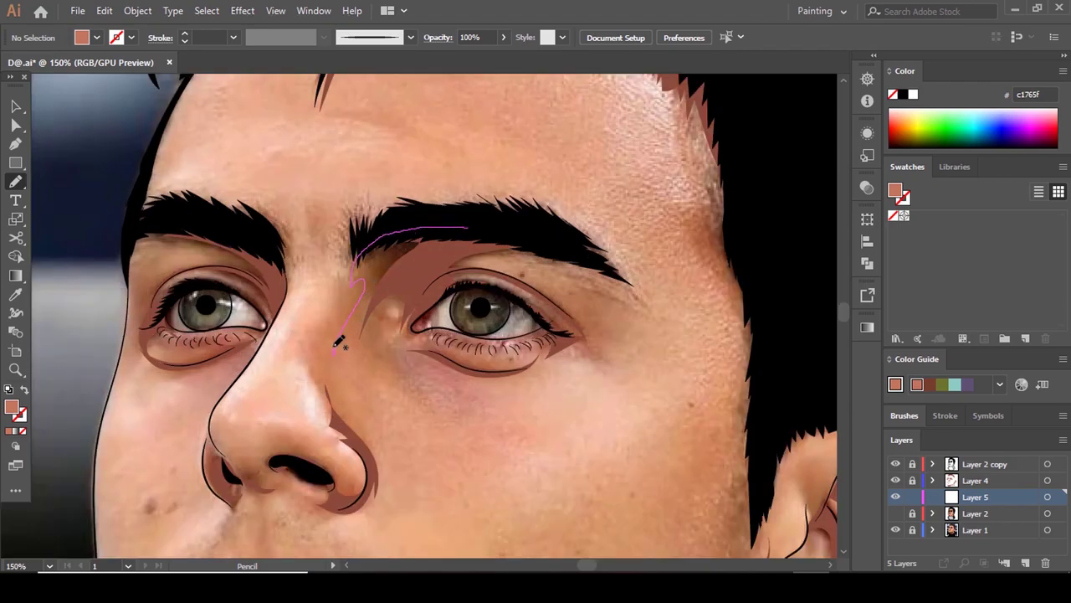
left_click_drag(321, 405, 339, 428)
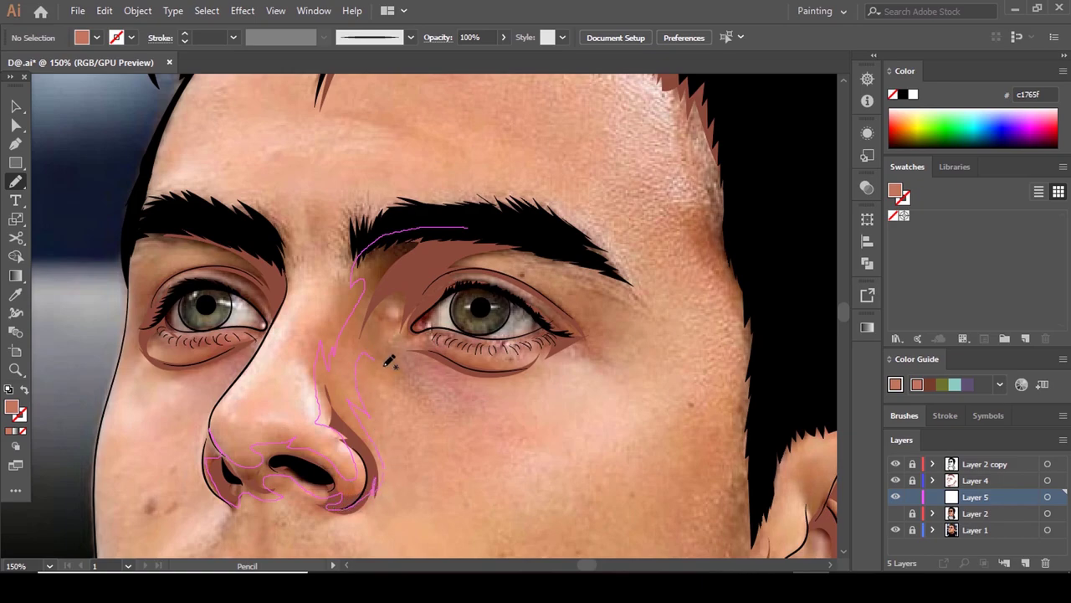
left_click_drag(472, 403, 509, 373)
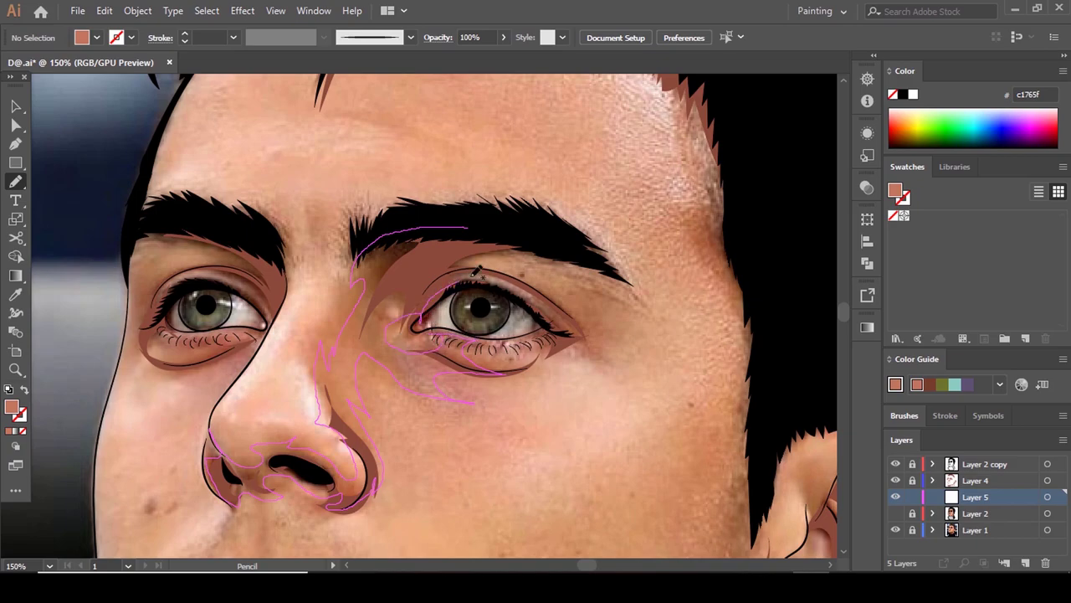
mouse_move(473, 275)
left_mouse_down()
mouse_move(445, 266)
mouse_move(526, 233)
left_mouse_up()
scroll(474, 289, "up", 7)
scroll(474, 290, "down", 6)
key("a")
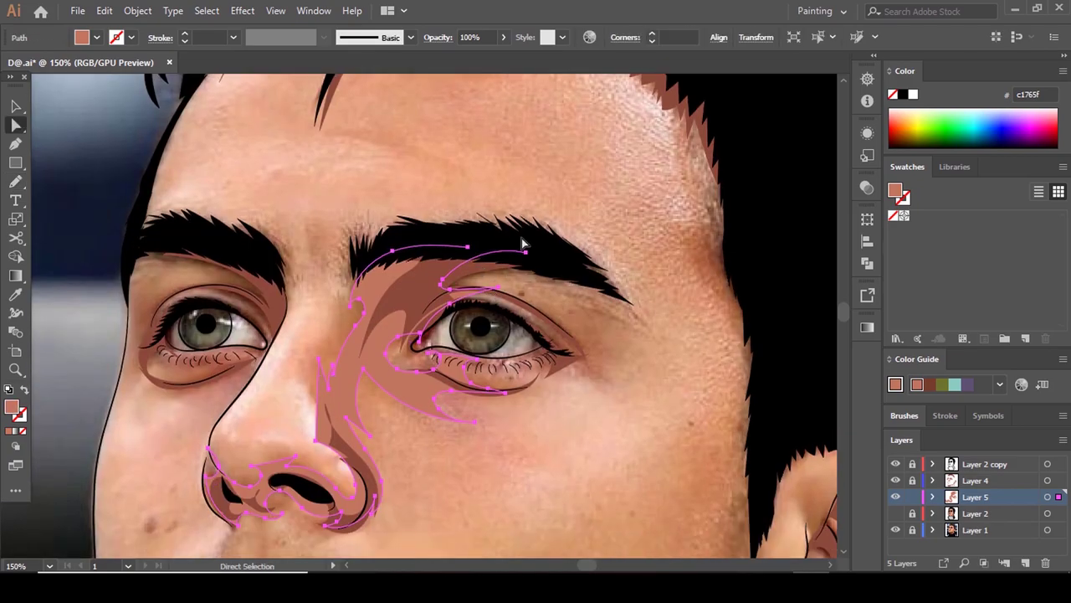
left_click(525, 285)
Show Layer 2 and examine the nose and eye shadow against the flat skin color.
scroll(526, 290, "down", 4)
left_click(895, 513)
scroll(611, 359, "up", 5)
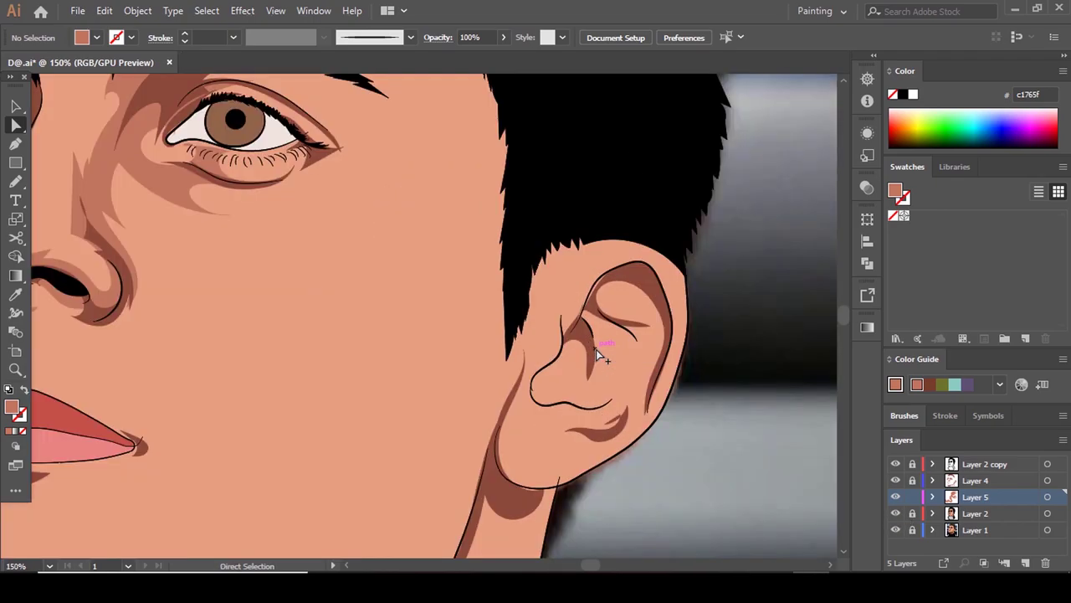
scroll(611, 352, "down", 5)
scroll(526, 340, "up", 4)
scroll(536, 347, "down", 4)
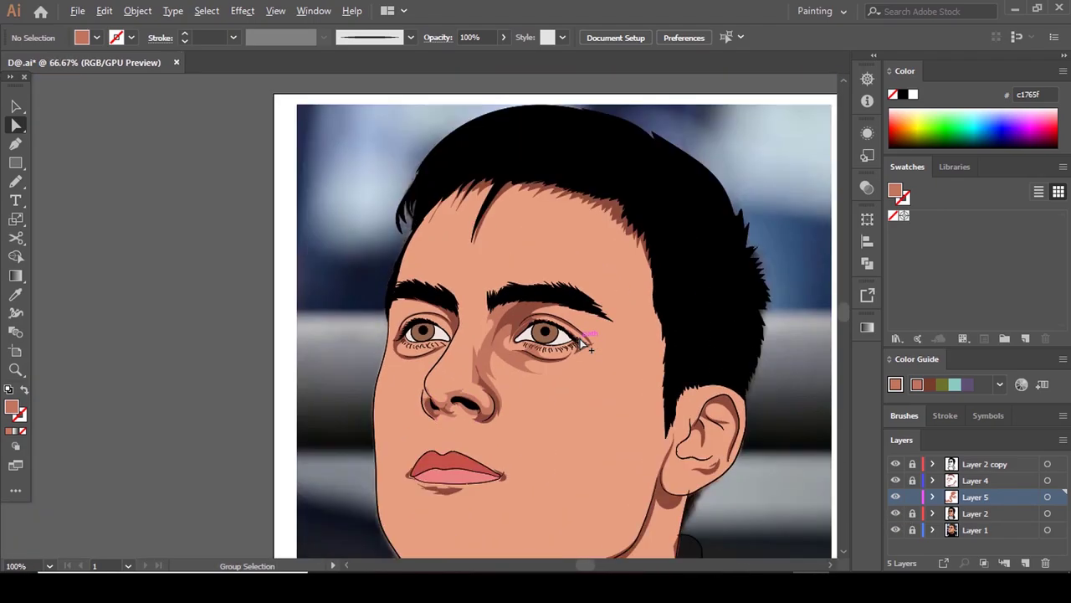
scroll(552, 337, "up", 3)
Hide Layer 2 and begin a large mid-tone shadow outline with jagged points along the forehead hairline, continuing down to the temple.
key("n")
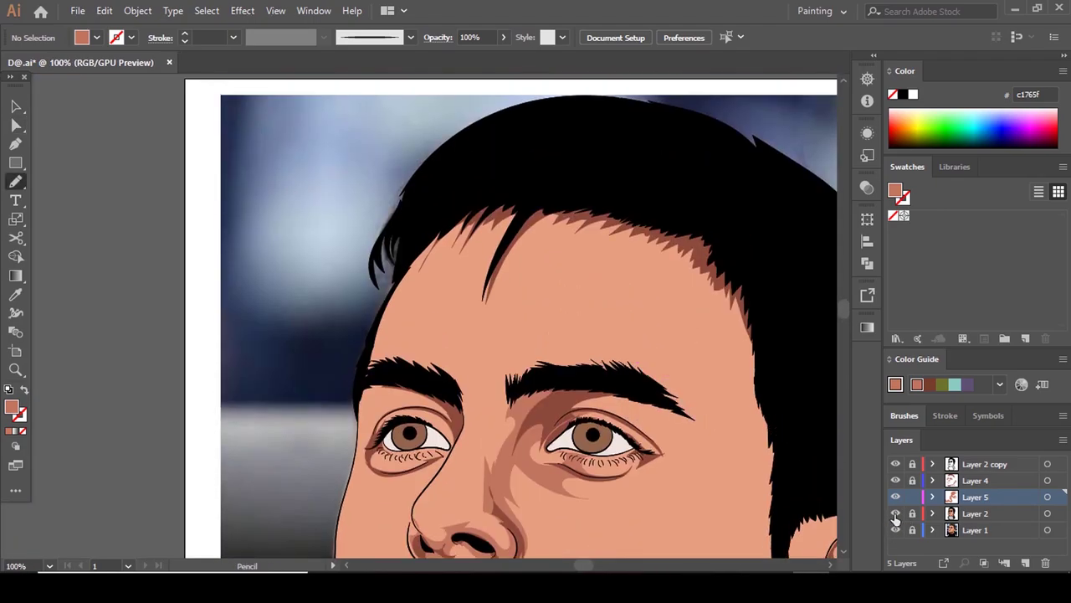
left_click(896, 513)
scroll(686, 388, "down", 3)
scroll(628, 304, "up", 3)
mouse_move(514, 226)
left_mouse_down()
mouse_move(410, 291)
mouse_move(468, 272)
mouse_move(483, 304)
mouse_move(517, 324)
left_mouse_up()
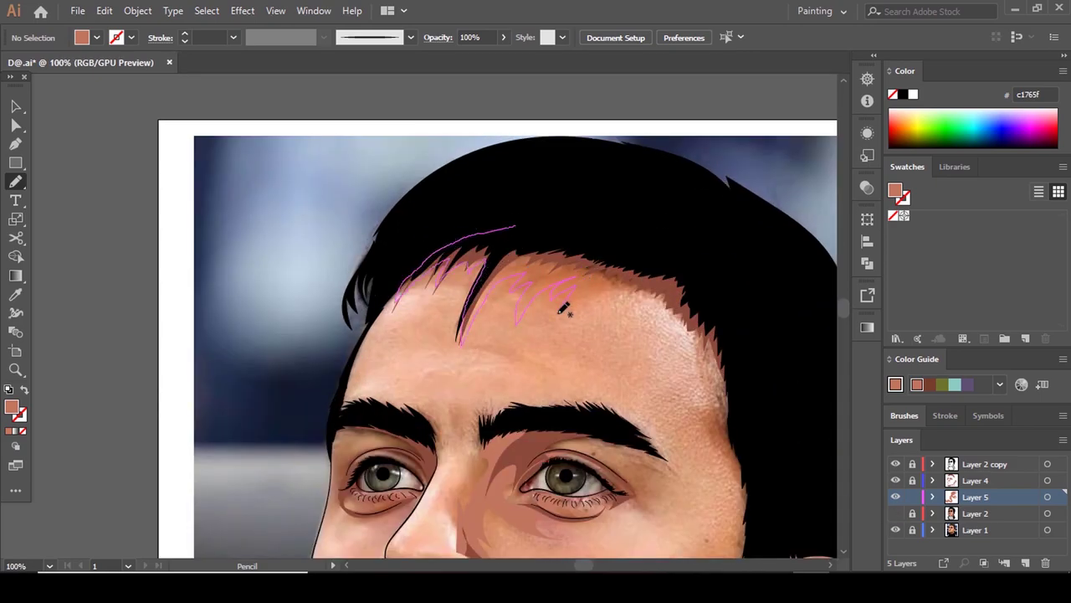
mouse_move(676, 299)
left_mouse_down()
mouse_move(728, 393)
mouse_move(730, 517)
left_mouse_up()
scroll(745, 502, "down", 3)
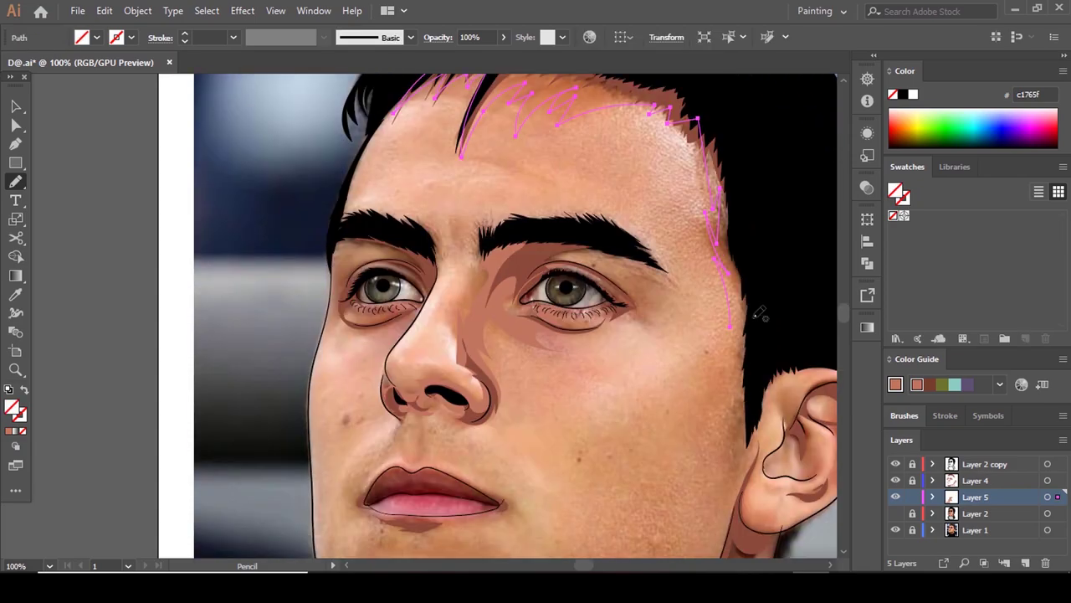
Continue the shadow outline down in front of the ear, along the jaw and across the chin to the neck.
left_click_drag(738, 459, 731, 514)
scroll(731, 510, "down", 3)
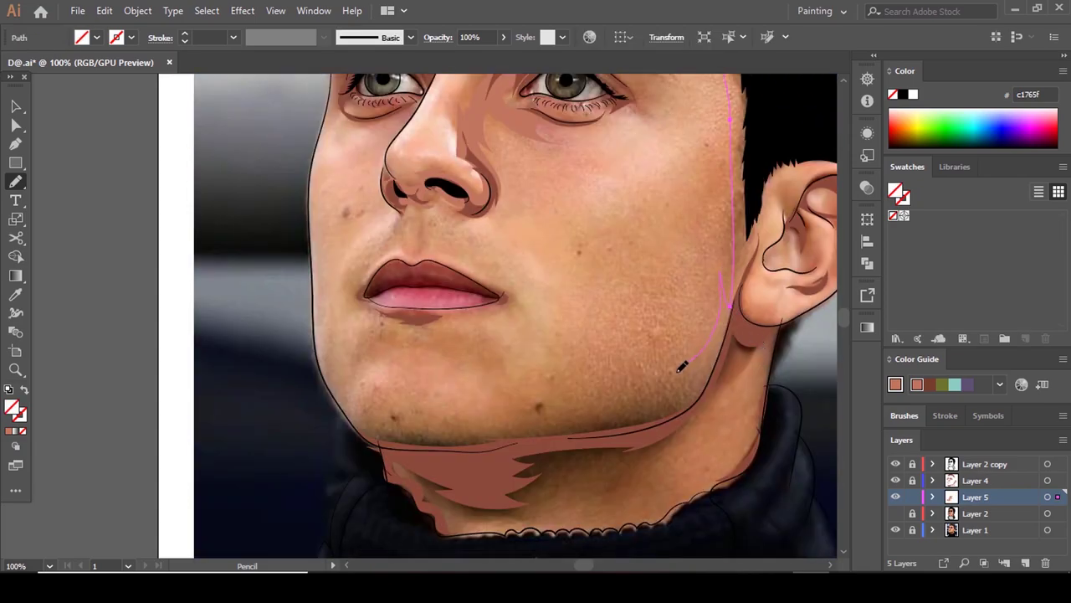
mouse_move(682, 366)
left_mouse_down()
mouse_move(645, 372)
mouse_move(564, 415)
left_mouse_up()
mouse_move(443, 429)
left_mouse_down()
mouse_move(359, 418)
mouse_move(393, 452)
left_mouse_up()
scroll(472, 281, "down", 3)
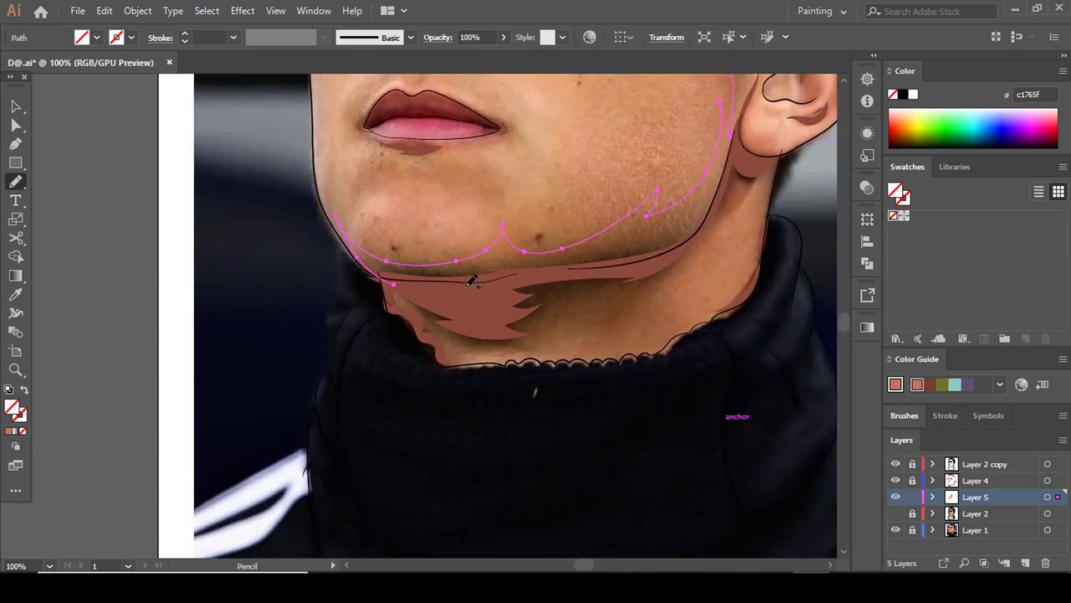
Carry the shadow outline across the neck, up around the earlobe and sideburn, close it through the hair, and deselect it.
mouse_move(523, 352)
left_mouse_down()
mouse_move(549, 317)
mouse_move(613, 328)
mouse_move(621, 356)
mouse_move(678, 330)
mouse_move(691, 261)
left_mouse_up()
left_click_drag(753, 185, 753, 92)
scroll(780, 285, "up", 3)
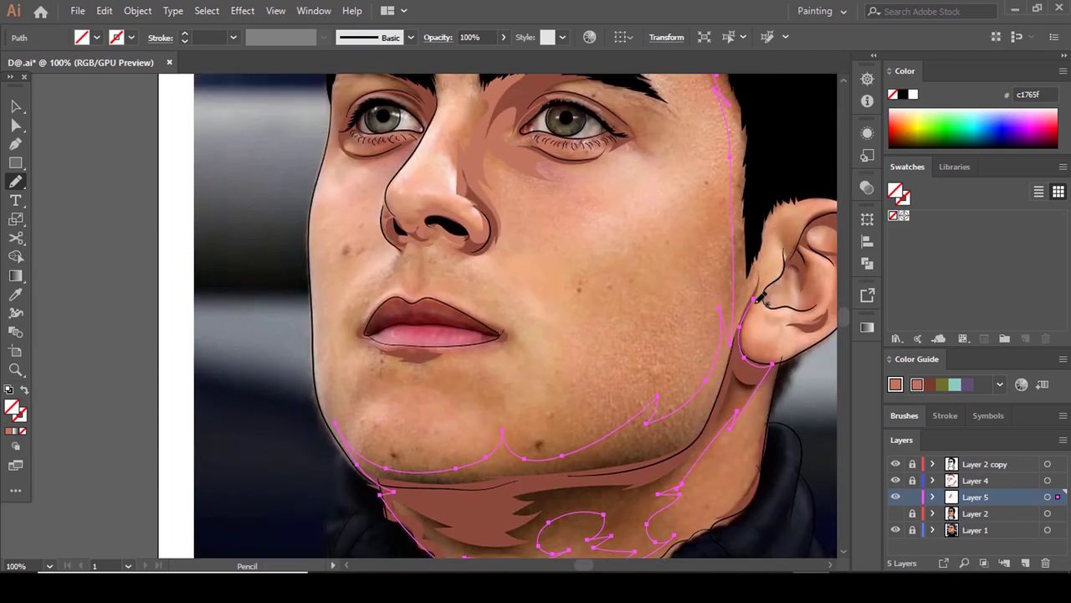
left_click_drag(753, 312, 775, 130)
scroll(670, 134, "up", 3)
mouse_move(515, 114)
left_mouse_down()
mouse_move(771, 334)
mouse_move(774, 356)
left_mouse_up()
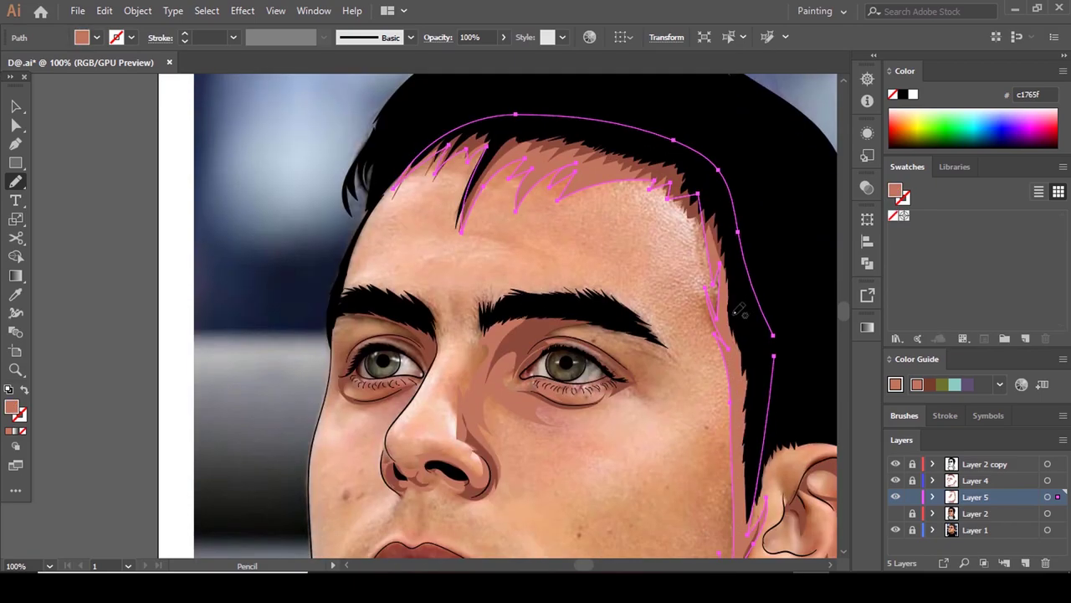
key("a")
left_click(641, 369)
Show Layer 2 and select the mid-tone nose and face-edge shadow shapes on Layer 5.
scroll(639, 368, "down", 3)
left_click(895, 513)
scroll(625, 364, "down", 3)
scroll(636, 376, "up", 5)
left_click(623, 335)
scroll(684, 329, "up", 3)
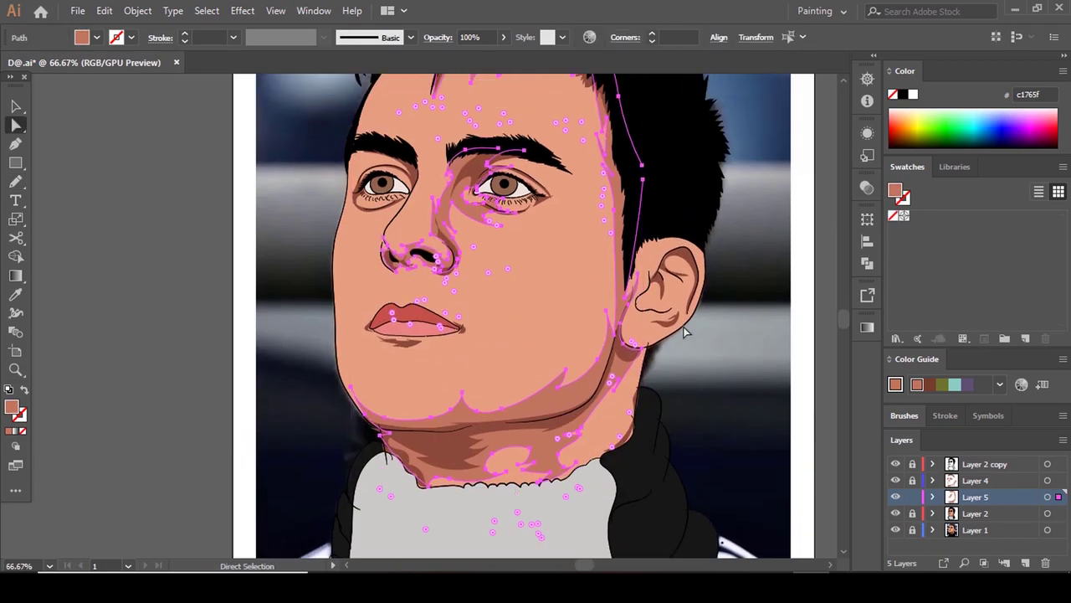
Recolor the selected shadow shapes to the lighter mid-tone c98069, starting from the sampled base skin color, and deselect them.
key("i")
left_click(519, 343)
double_click(13, 411)
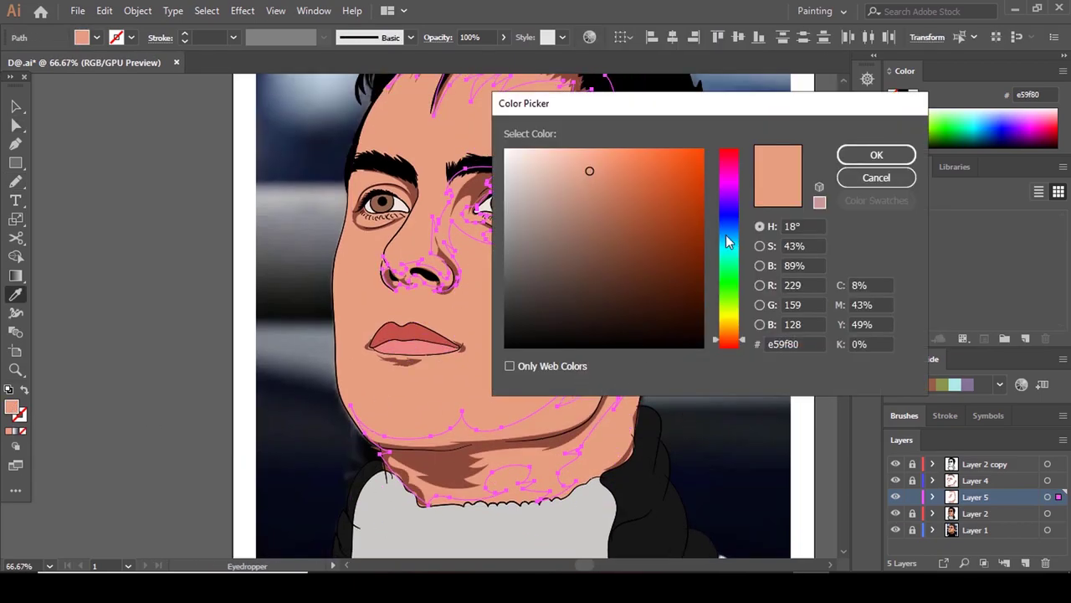
left_click(598, 187)
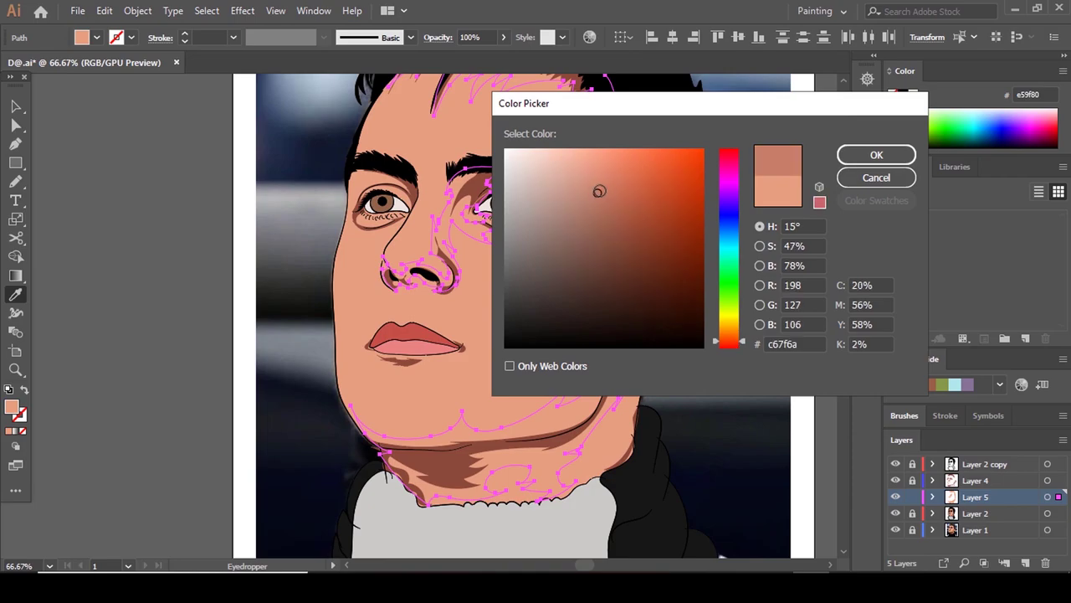
key("Return")
scroll(653, 239, "down", 1)
key("a")
left_click(560, 295)
Hide Layer 2 to expose the reference photo and switch to the Pencil tool.
scroll(565, 285, "down", 2)
scroll(578, 253, "up", 3)
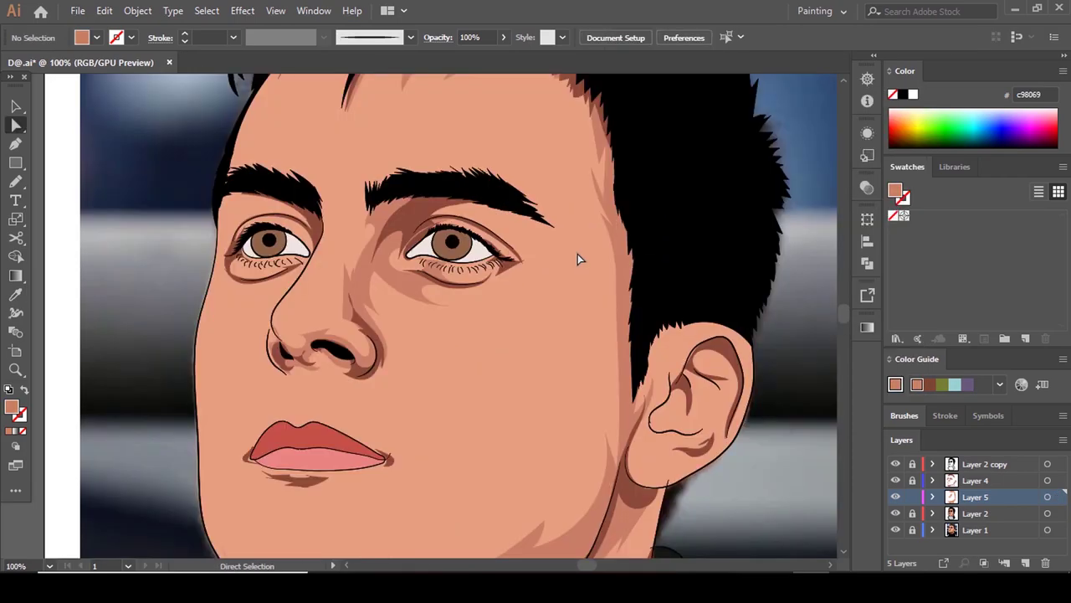
scroll(581, 260, "down", 3)
scroll(586, 277, "up", 1)
left_click(896, 513)
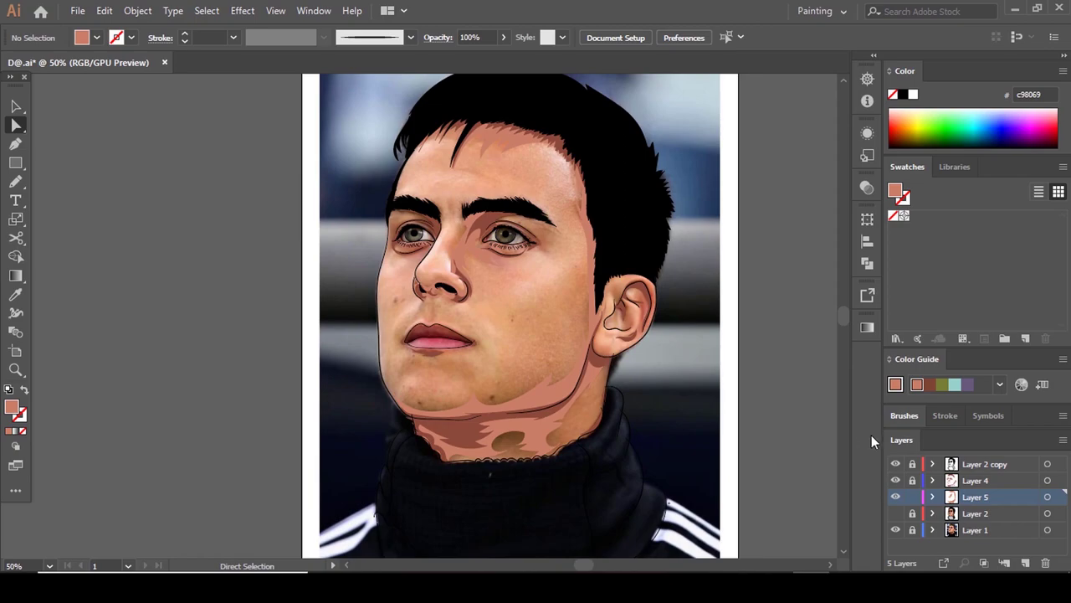
scroll(693, 342, "down", 3)
scroll(678, 339, "up", 5)
key("n")
scroll(671, 339, "up", 2)
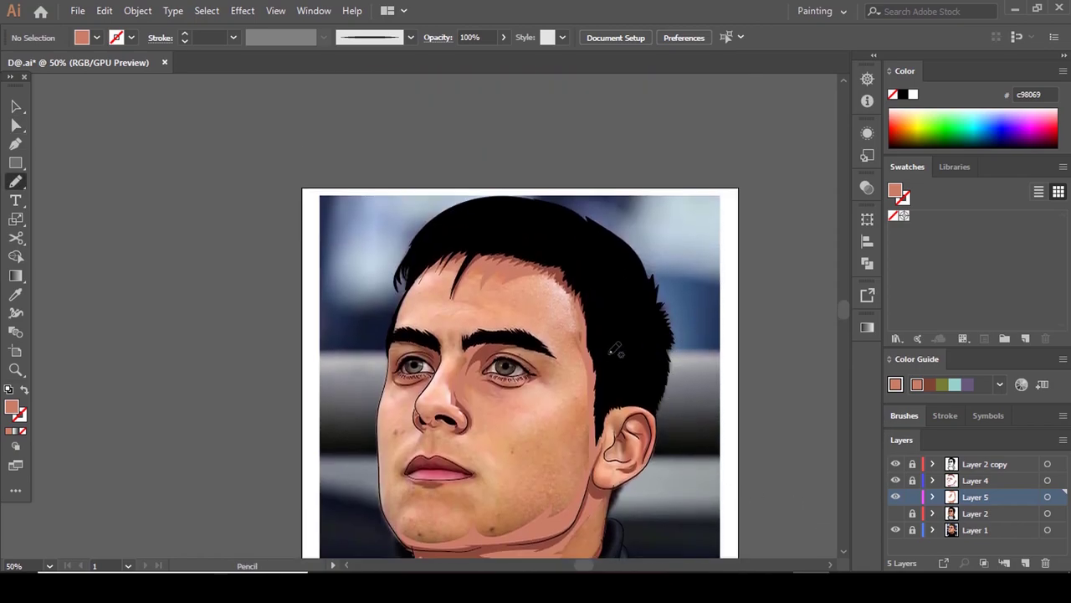
Draw mid-tone shadow shapes along the ear's upper rim and inner folds with the Pencil tool and fill them with c98069.
scroll(615, 350, "down", 1)
scroll(619, 352, "up", 5)
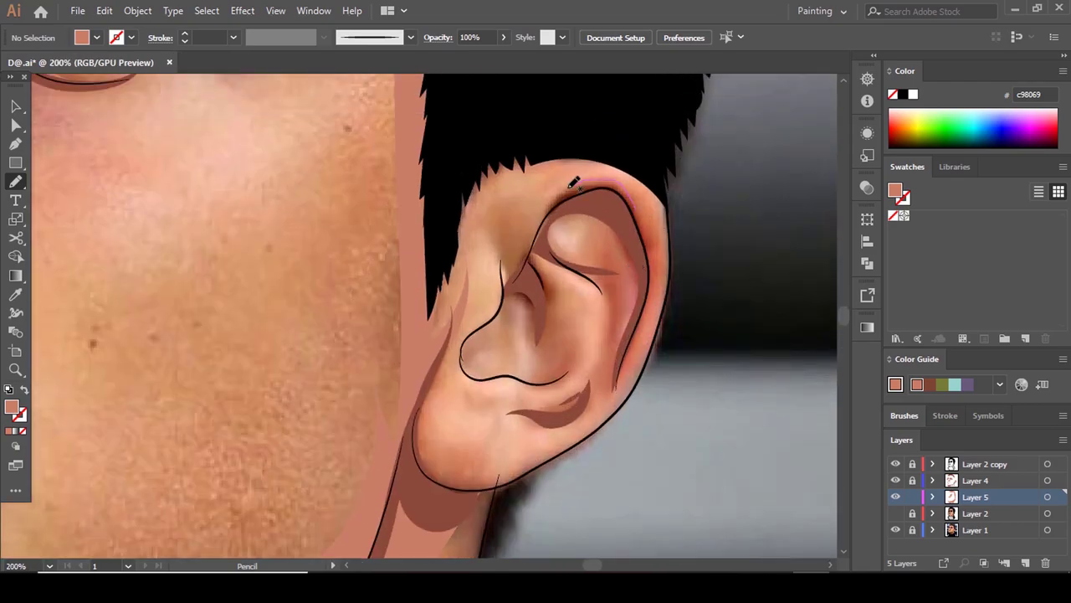
mouse_move(571, 188)
left_mouse_down()
mouse_move(636, 281)
mouse_move(623, 374)
mouse_move(664, 248)
left_mouse_up()
scroll(615, 199, "up", 1)
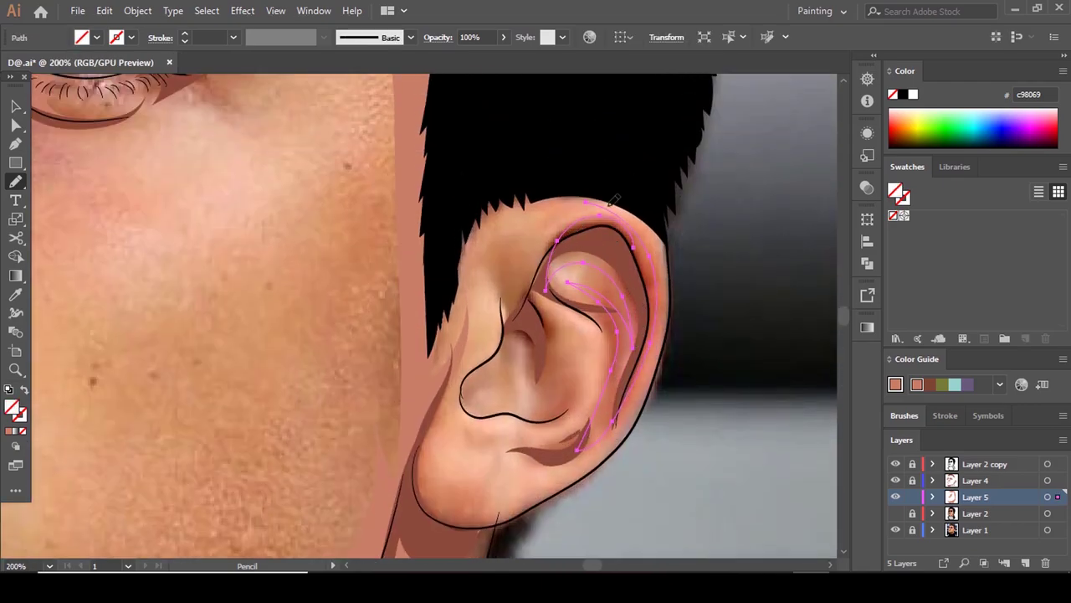
key("comma")
scroll(608, 205, "down", 7)
mouse_move(532, 154)
left_mouse_down()
mouse_move(550, 224)
mouse_move(534, 157)
left_mouse_up()
scroll(551, 166, "up", 1)
key("comma")
scroll(536, 193, "down", 8)
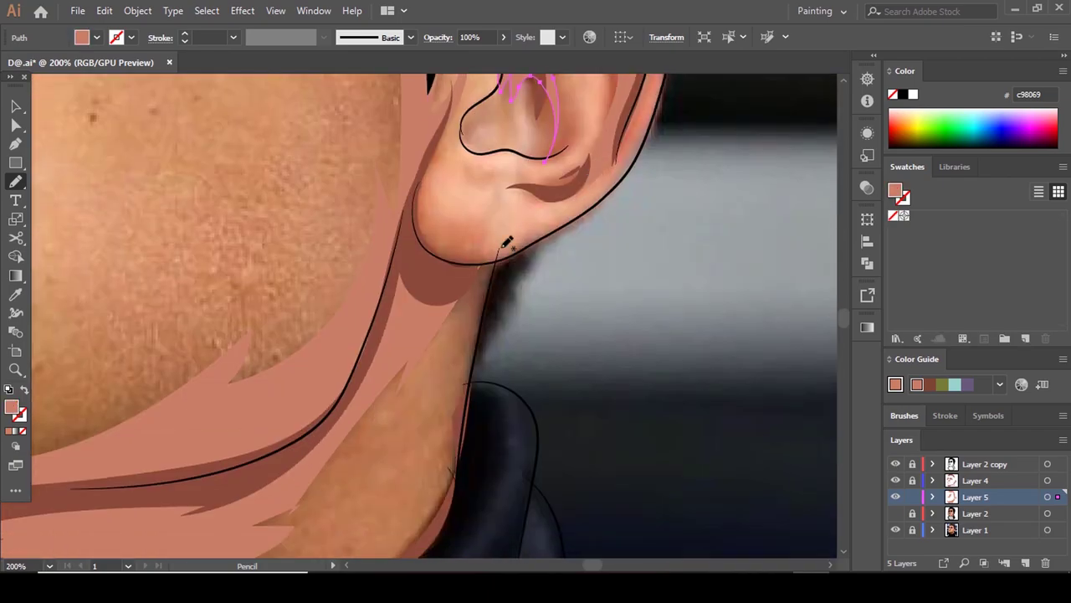
Draw a mid-tone shadow shape down the back edge of the neck, from beneath the earlobe to the collar.
scroll(505, 243, "down", 1)
mouse_move(512, 215)
left_mouse_down()
mouse_move(521, 323)
mouse_move(494, 407)
mouse_move(506, 370)
mouse_move(457, 322)
left_mouse_up()
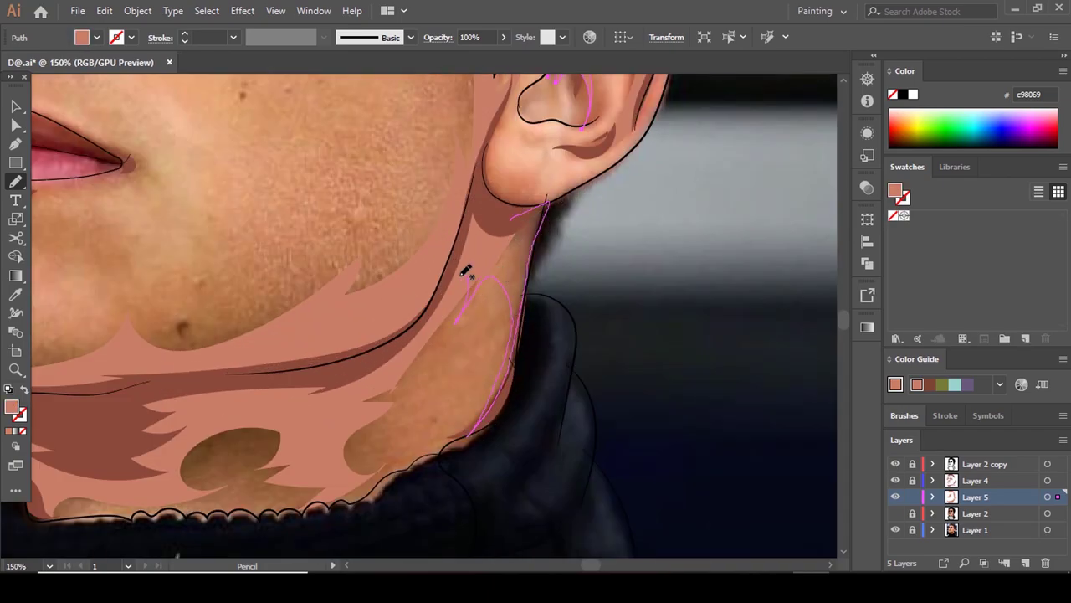
scroll(545, 267, "up", 2)
scroll(586, 260, "down", 3)
Draw mid-tone shadow shapes wrapping around both corners of the mouth on Layer 5.
scroll(419, 304, "up", 5)
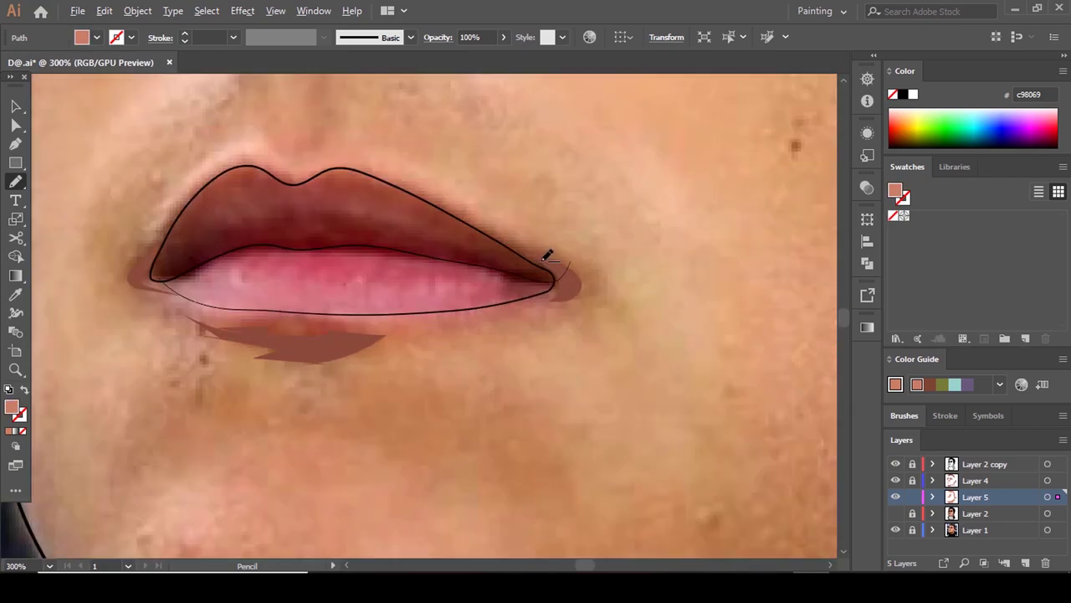
left_click_drag(500, 239, 556, 267)
left_click_drag(421, 187, 415, 188)
scroll(402, 201, "down", 1)
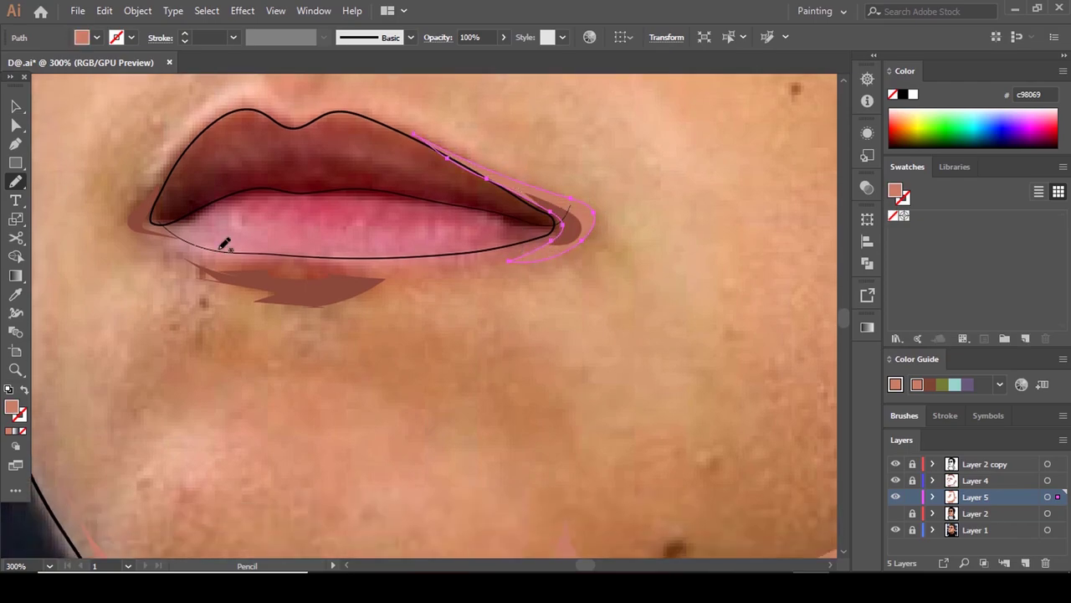
left_click_drag(173, 163, 149, 219)
left_click_drag(214, 258, 295, 271)
scroll(186, 153, "down", 1)
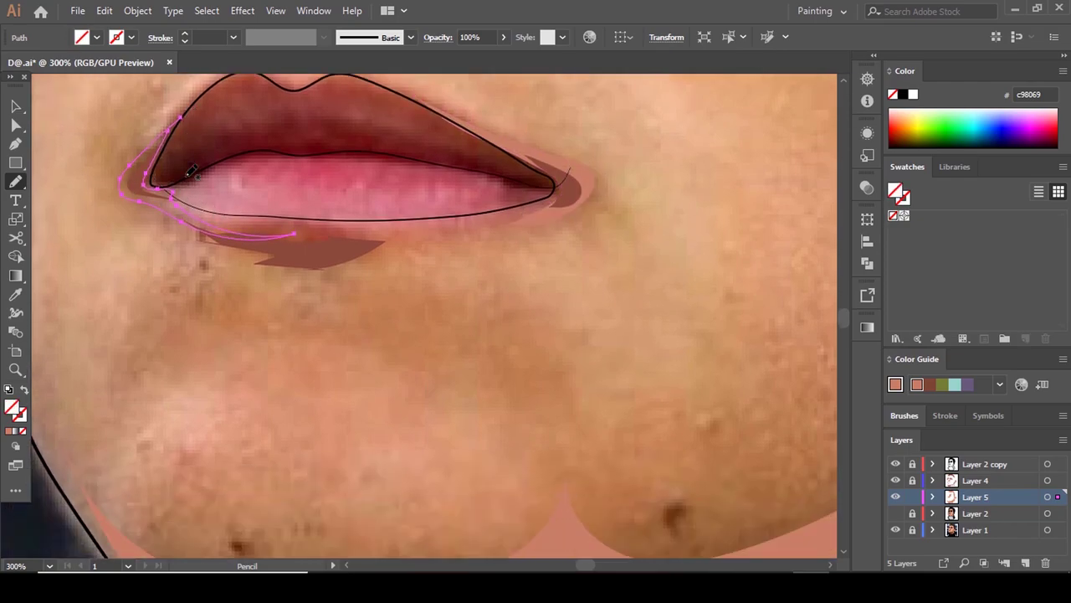
Draw a jagged mid-tone shadow beneath the lower lip and a small one in the groove above the upper lip.
left_click_drag(452, 226, 213, 230)
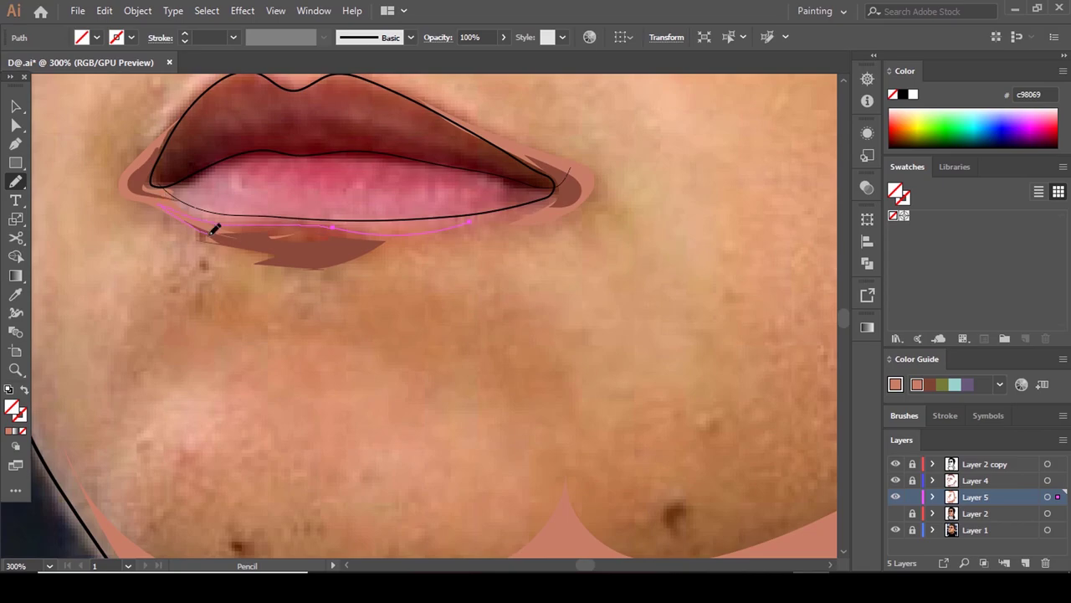
scroll(403, 227, "up", 4)
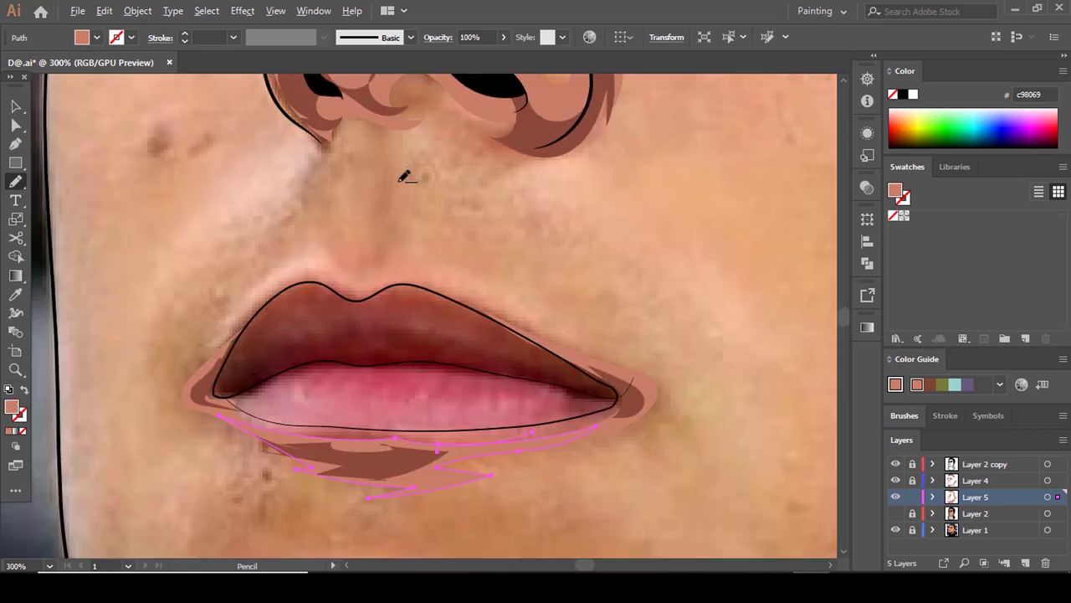
left_click_drag(390, 268, 402, 227)
Draw a mid-tone shadow shape around the far eye, from the eyebrow and temple to the upper cheek and nose bridge, and deselect it.
scroll(394, 232, "up", 10)
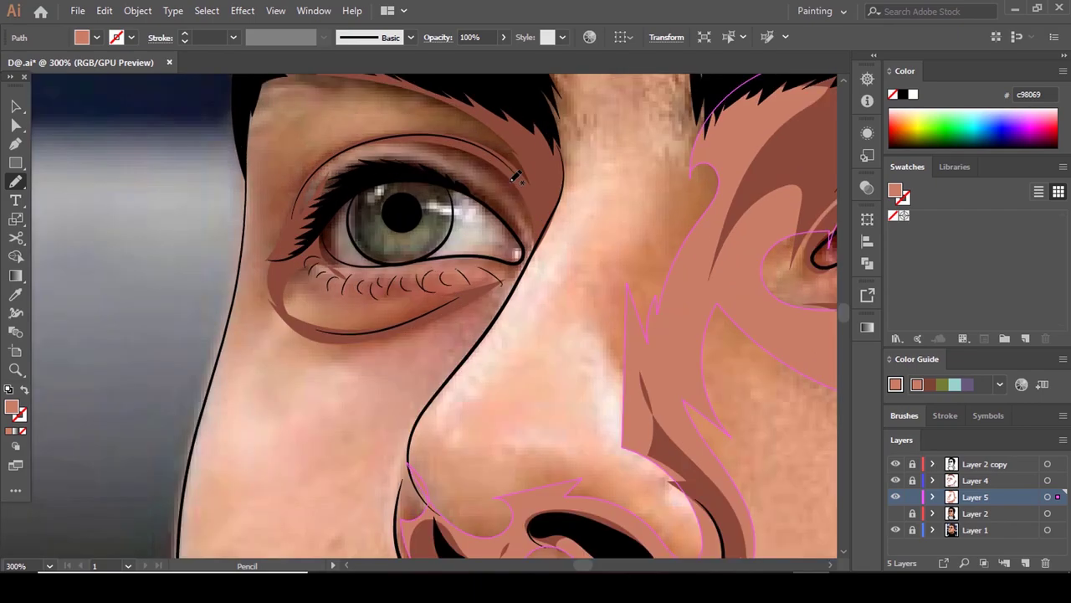
scroll(516, 176, "up", 3)
mouse_move(467, 180)
left_mouse_down()
mouse_move(350, 187)
mouse_move(446, 235)
mouse_move(461, 263)
mouse_move(457, 293)
mouse_move(519, 329)
mouse_move(529, 382)
mouse_move(572, 274)
mouse_move(363, 119)
mouse_move(274, 70)
mouse_move(222, 524)
mouse_move(391, 448)
left_mouse_up()
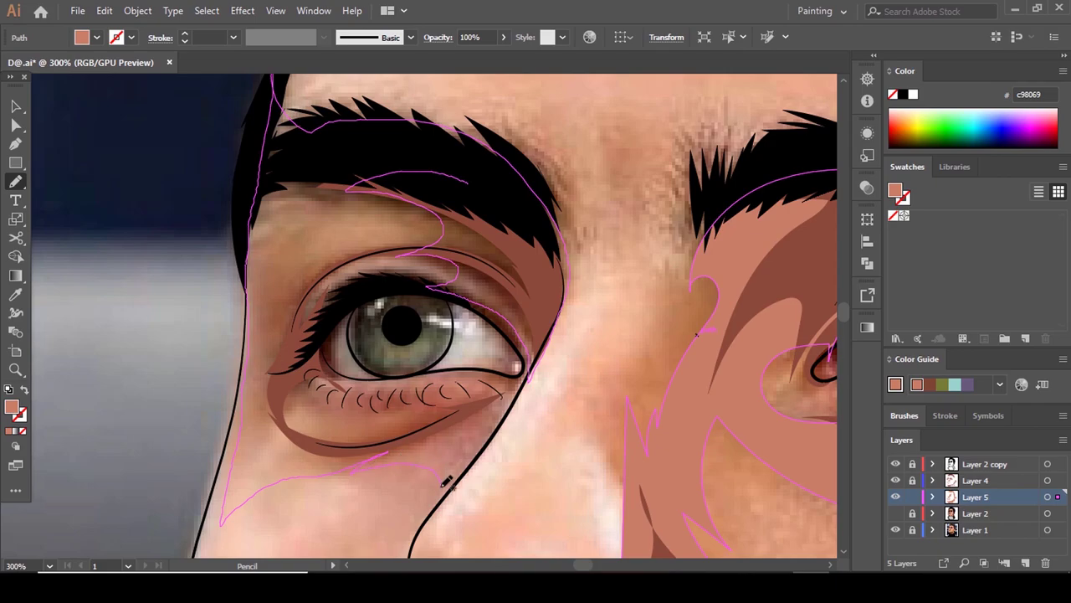
left_click_drag(444, 480, 502, 424)
mouse_move(415, 386)
left_mouse_down()
mouse_move(366, 401)
mouse_move(352, 265)
mouse_move(455, 178)
left_mouse_up()
scroll(465, 226, "up", 2)
scroll(468, 224, "down", 3)
key("a")
left_click(595, 309)
scroll(595, 309, "down", 6)
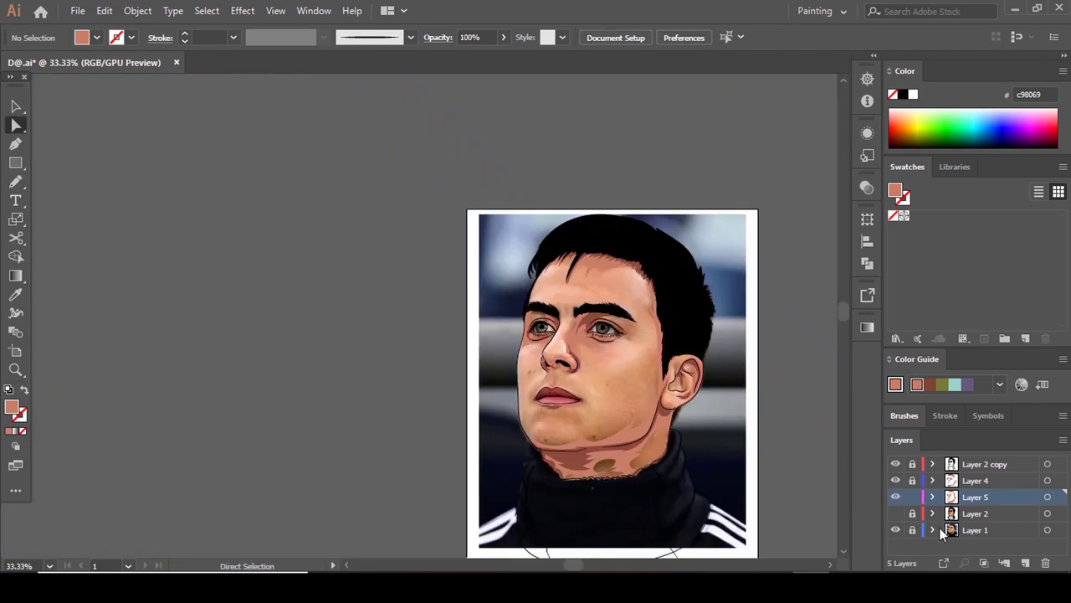
Show Layer 2 to check the shadows against the base skin, and hide it again with the Pencil tool active.
left_click(897, 512)
scroll(616, 371, "up", 3)
scroll(616, 372, "down", 2)
scroll(497, 325, "up", 2)
scroll(498, 324, "up", 1)
key("n")
left_click(895, 513)
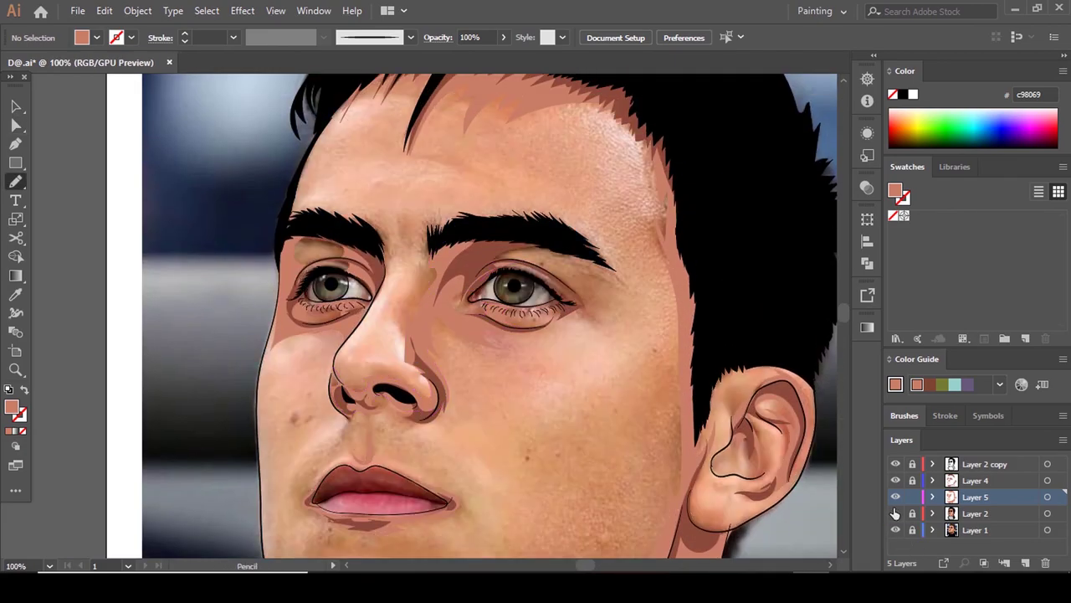
Draw a large mid-tone shadow shape from the sideburn across the lower cheek and along the jaw to the chin.
scroll(388, 314, "down", 4)
scroll(360, 303, "up", 2)
scroll(352, 292, "down", 4)
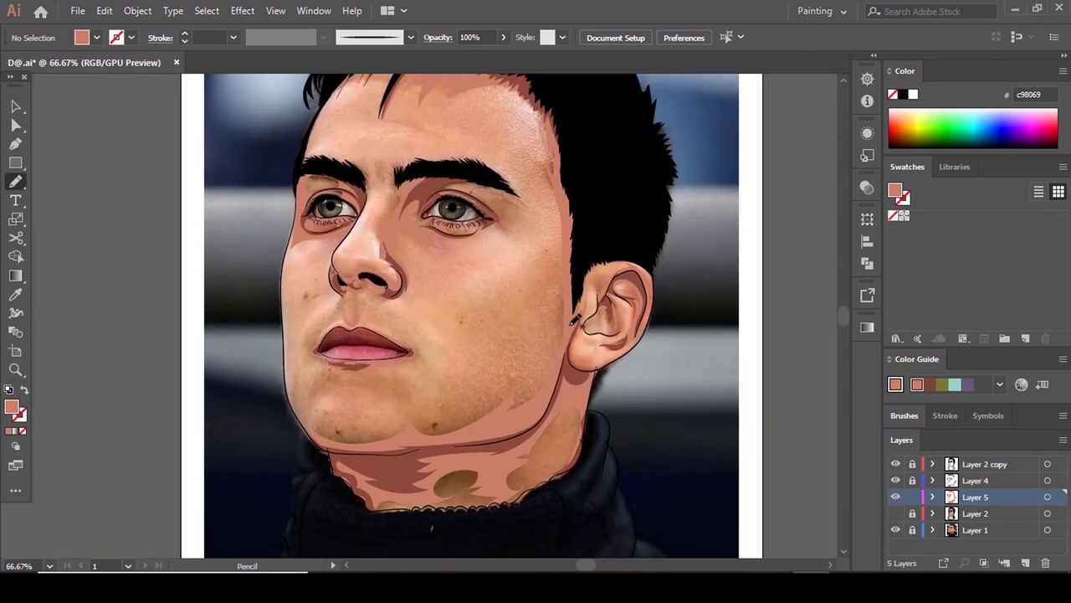
scroll(566, 172, "up", 3)
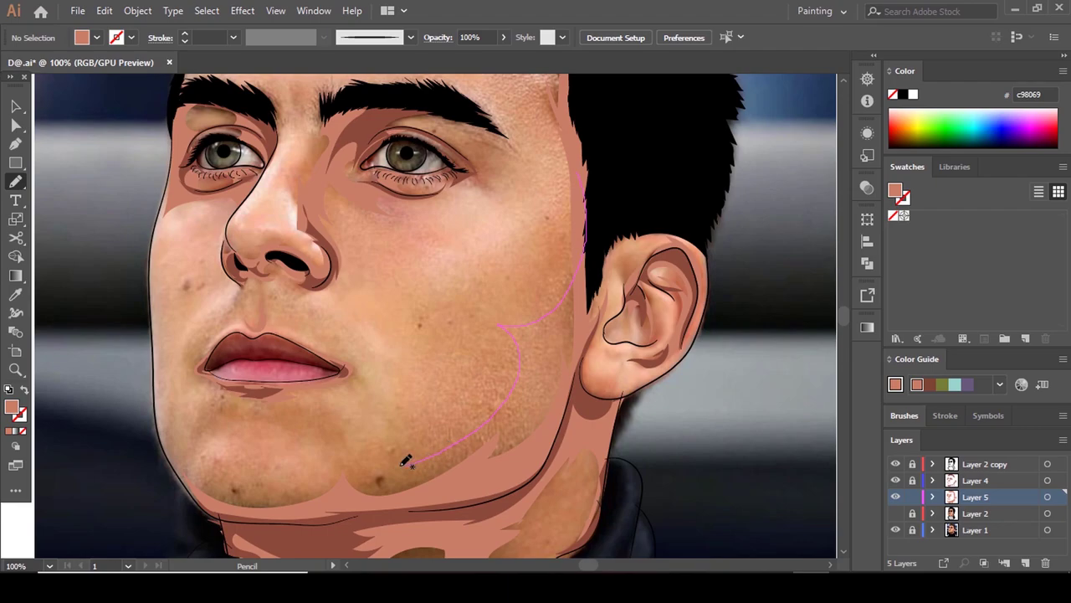
mouse_move(265, 500)
left_mouse_down()
mouse_move(404, 519)
mouse_move(545, 469)
mouse_move(601, 338)
left_mouse_up()
key("a")
scroll(521, 263, "down", 5)
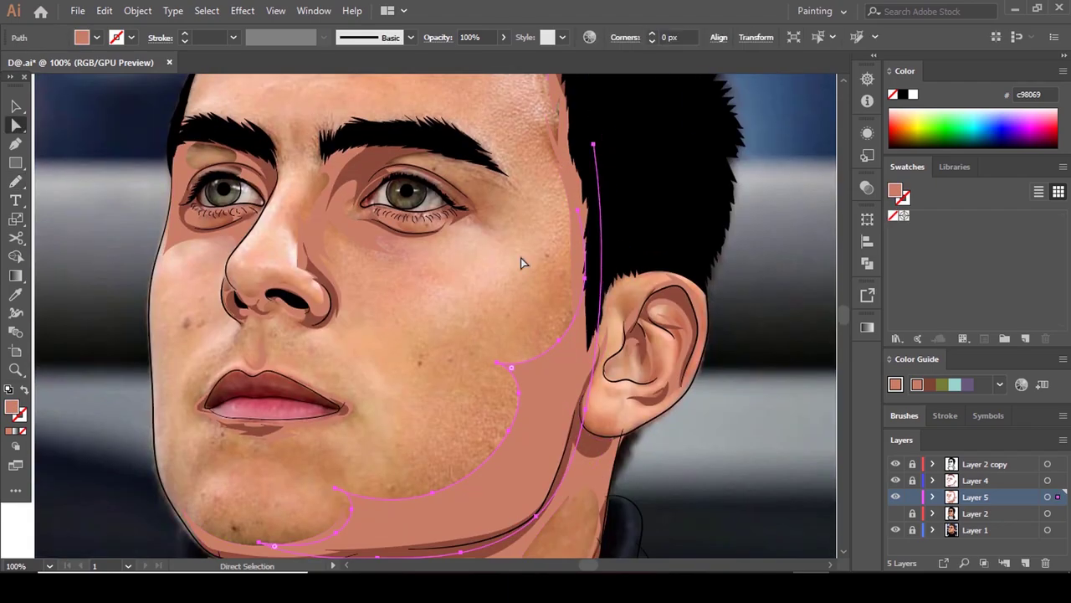
Check the jaw shadow over the base skin, move its pointed cheek tip slightly upward, and deselect it.
left_click(895, 513)
left_click(896, 513)
scroll(545, 318, "up", 4)
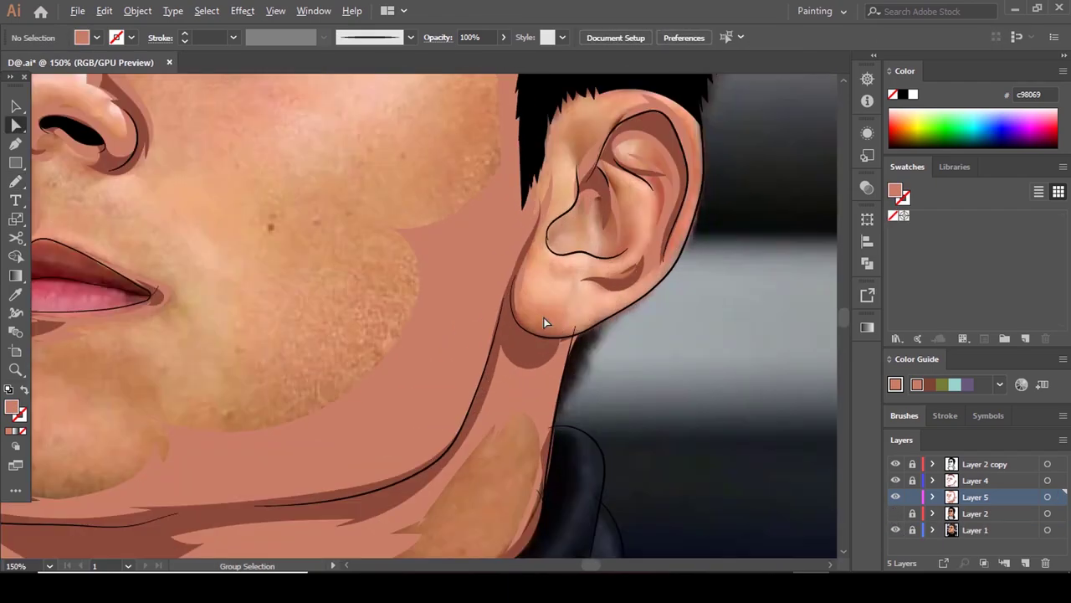
left_click(386, 227)
left_click_drag(387, 227, 387, 206)
left_click(430, 194)
Show Layer 2, lock Layer 5, and add a new layer directly above Layer 2.
scroll(493, 213, "down", 5)
scroll(473, 159, "up", 4)
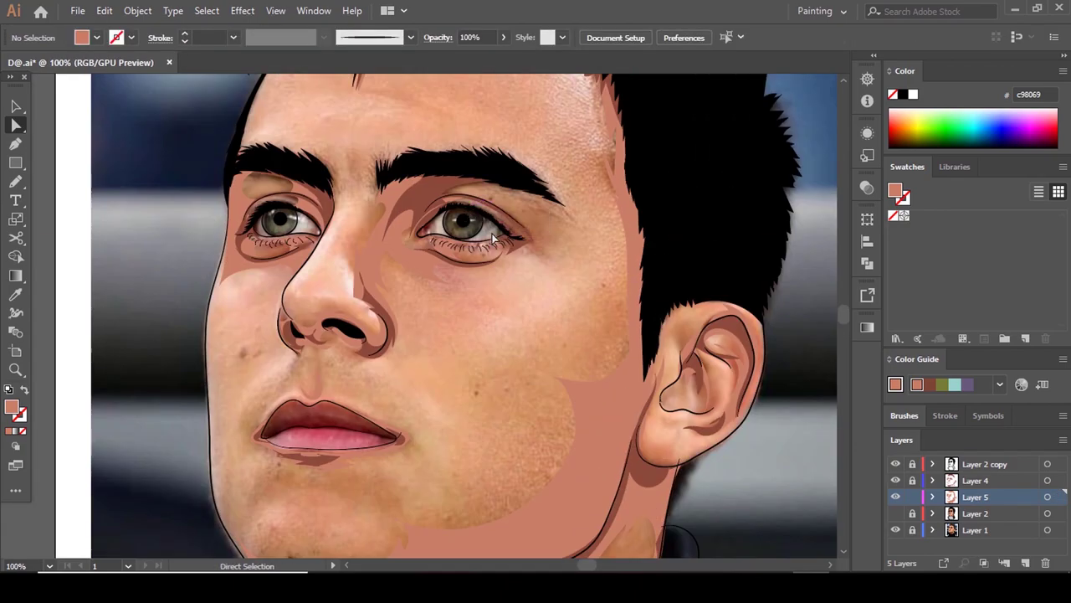
scroll(511, 306, "down", 3)
left_click(896, 513)
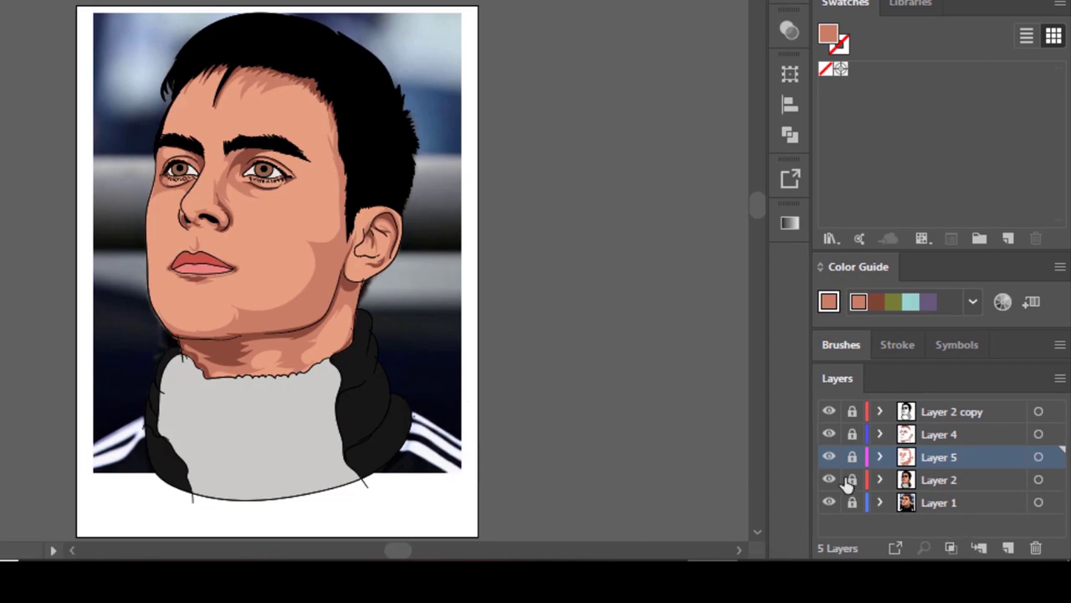
left_click(935, 481)
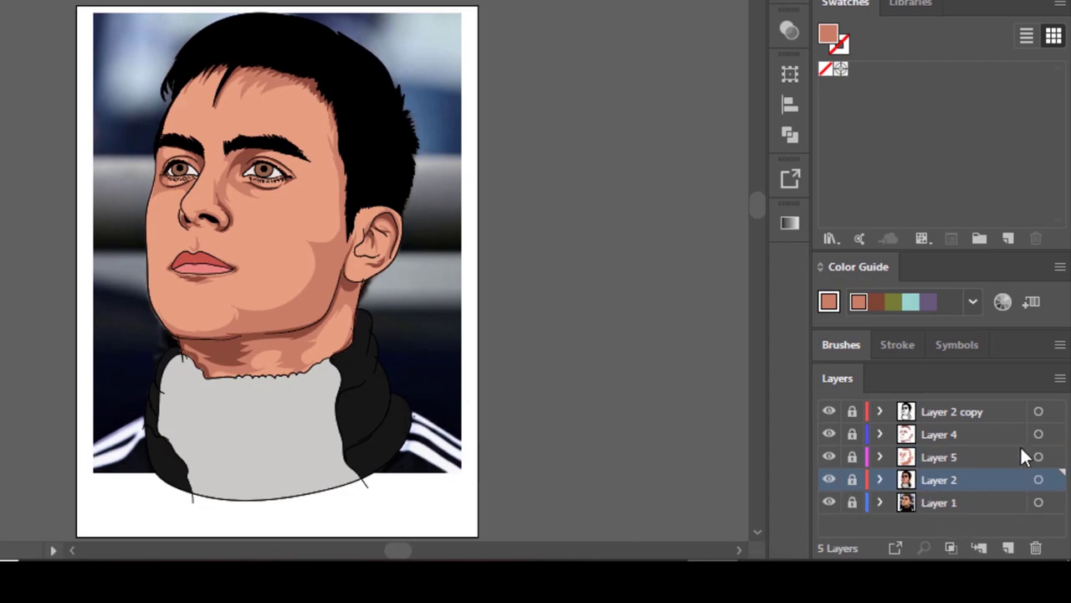
left_click(1007, 547)
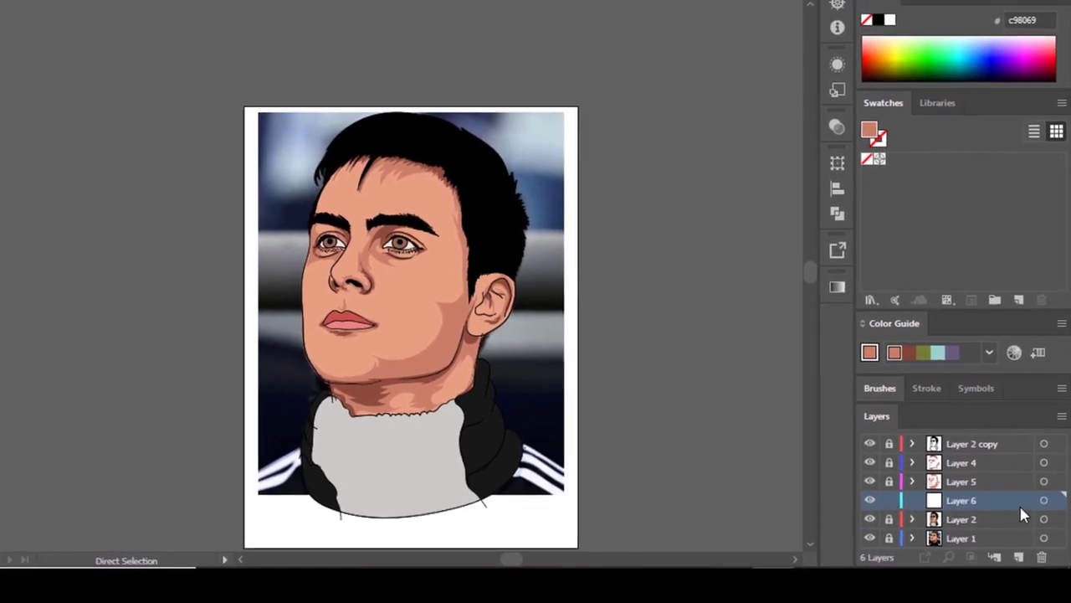
Sample the base skin color from the cheek and adjust the fill to the slightly darker dd927a.
key("i")
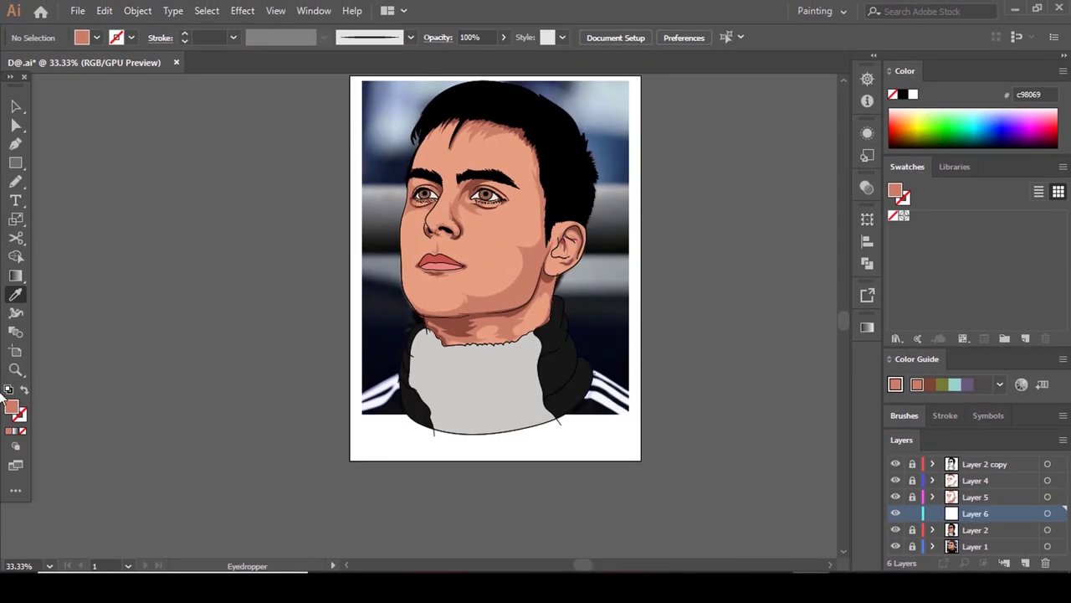
left_click(490, 231)
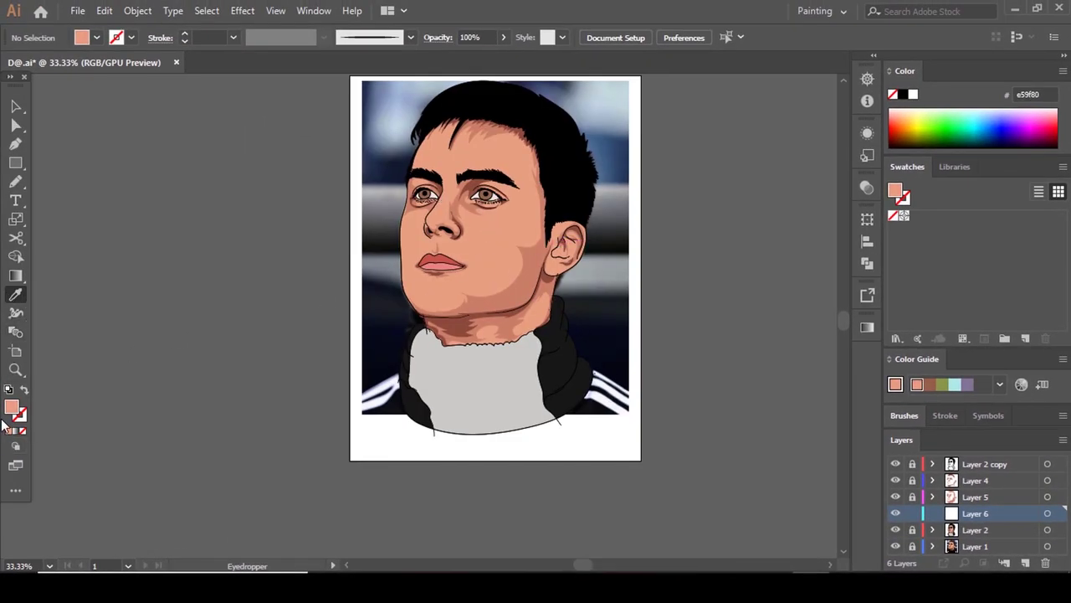
double_click(12, 408)
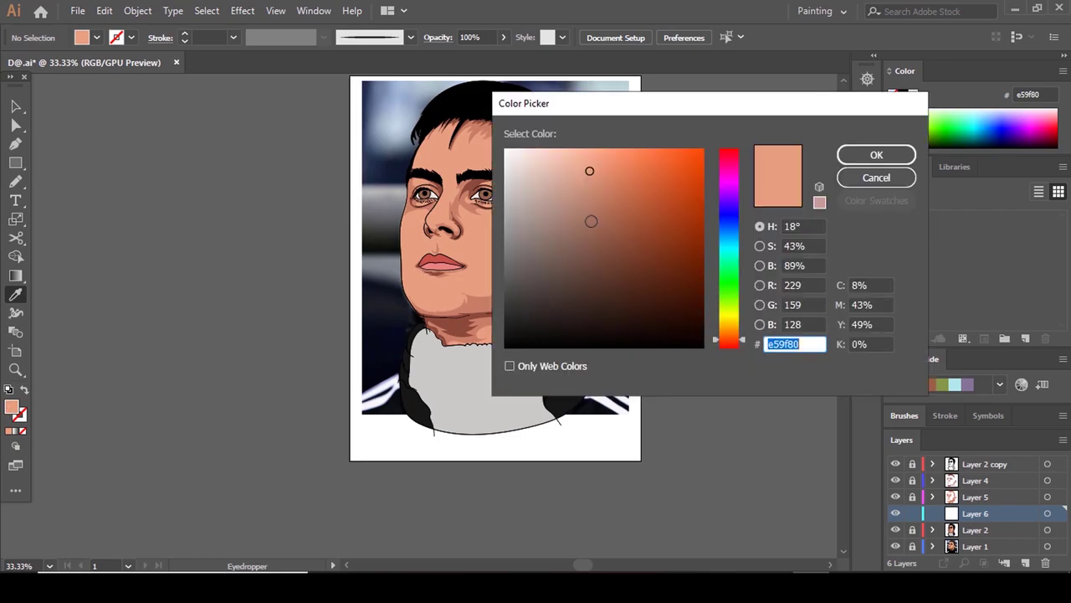
left_click(725, 345)
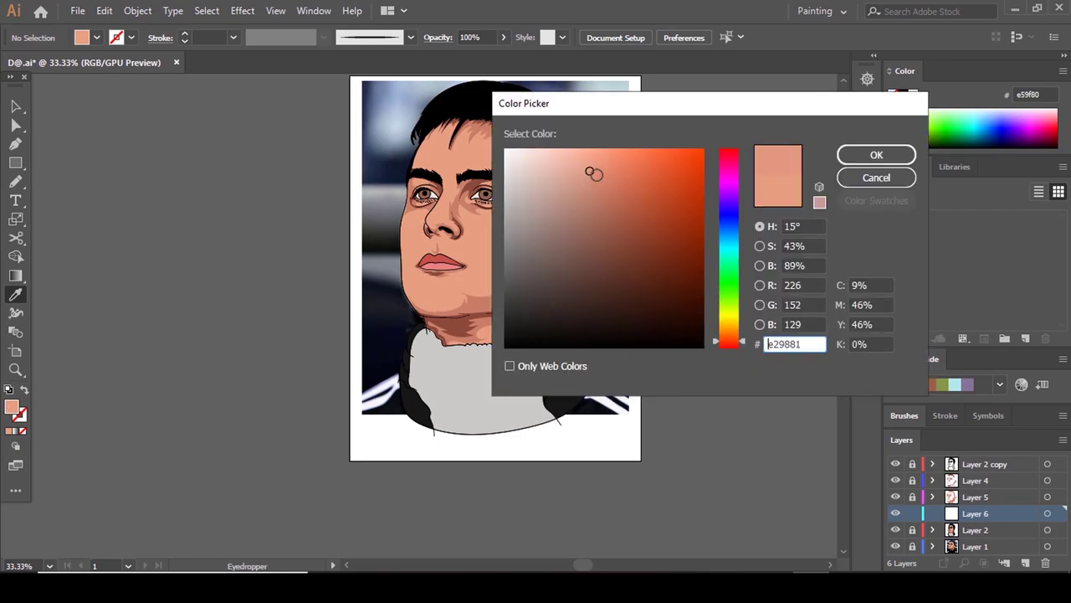
left_click(594, 174)
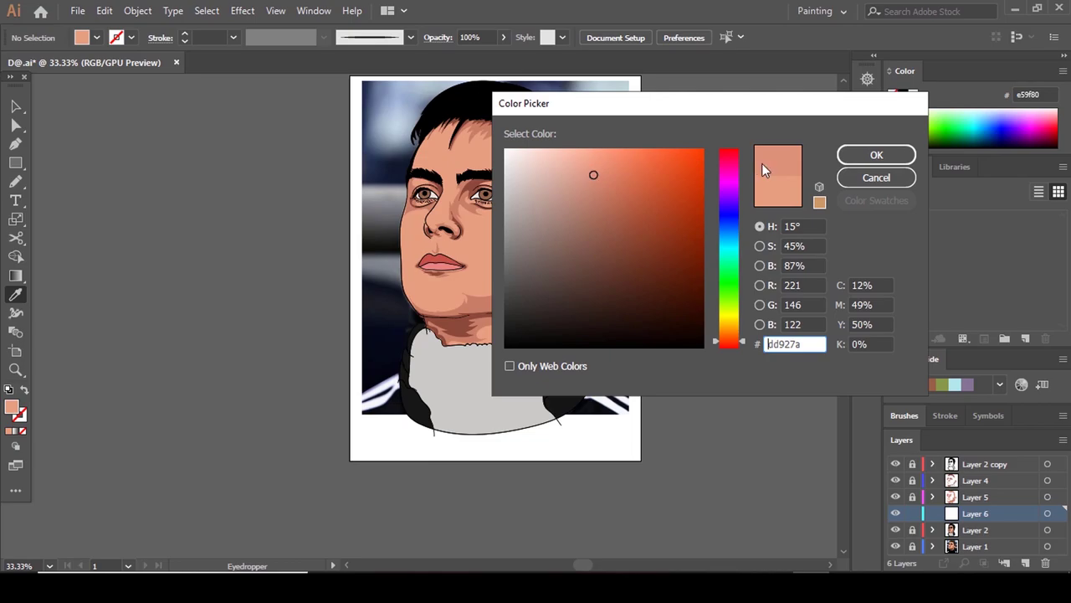
left_click(871, 155)
Hide Layer 2 to expose the reference photo and switch to the Pencil tool.
scroll(825, 415, "up", 2)
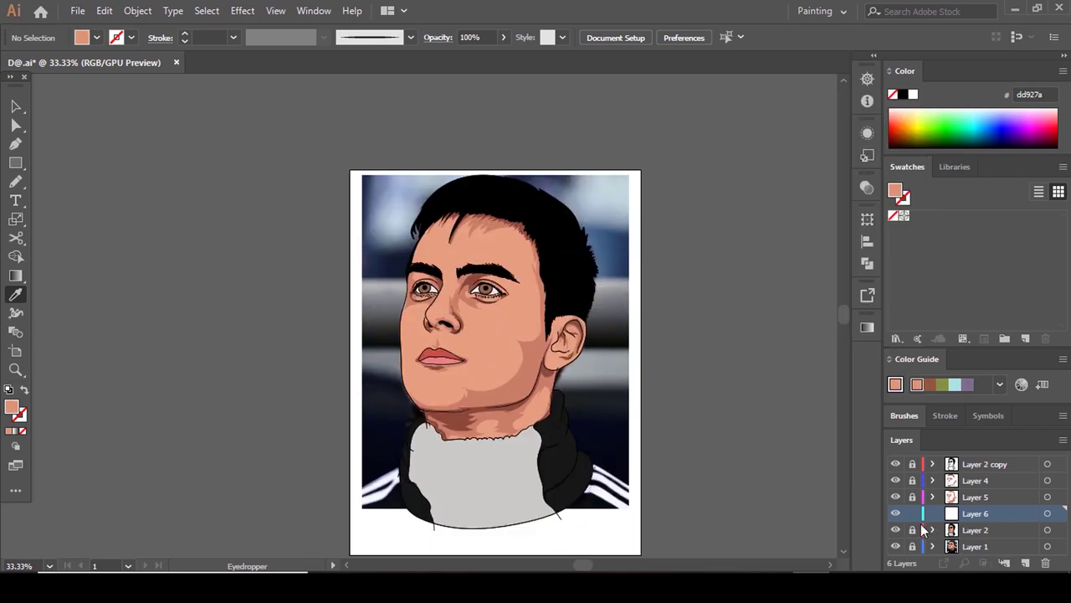
left_click(895, 530)
scroll(476, 251, "down", 2)
key("n")
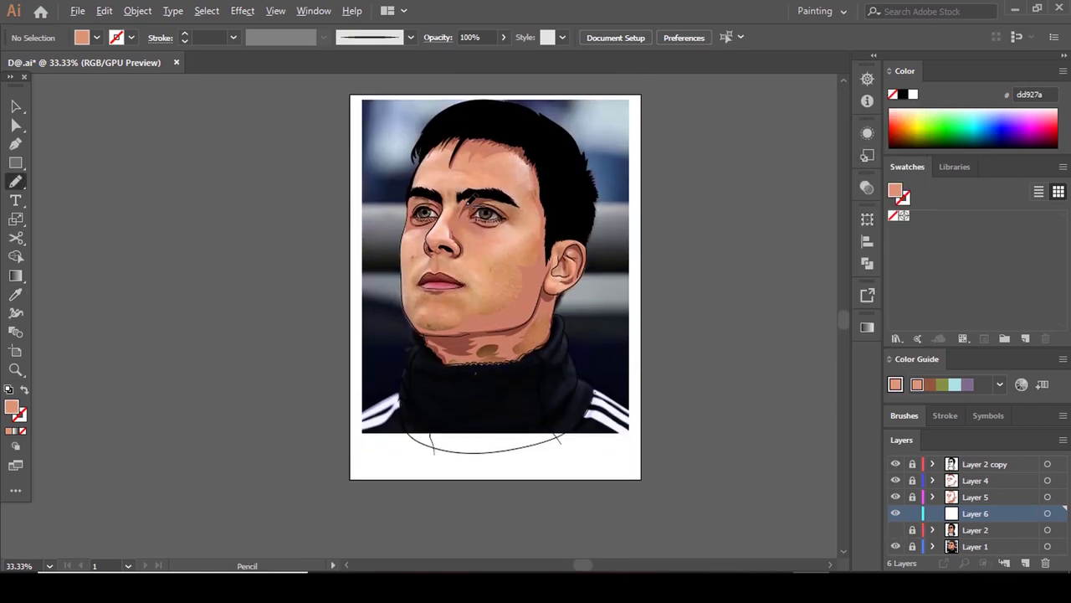
Draw a lighter shadow shape around the near eye's outer corner, from the eyebrow to the upper cheek, fill it with dd927a, and deselect it.
scroll(476, 205, "up", 2)
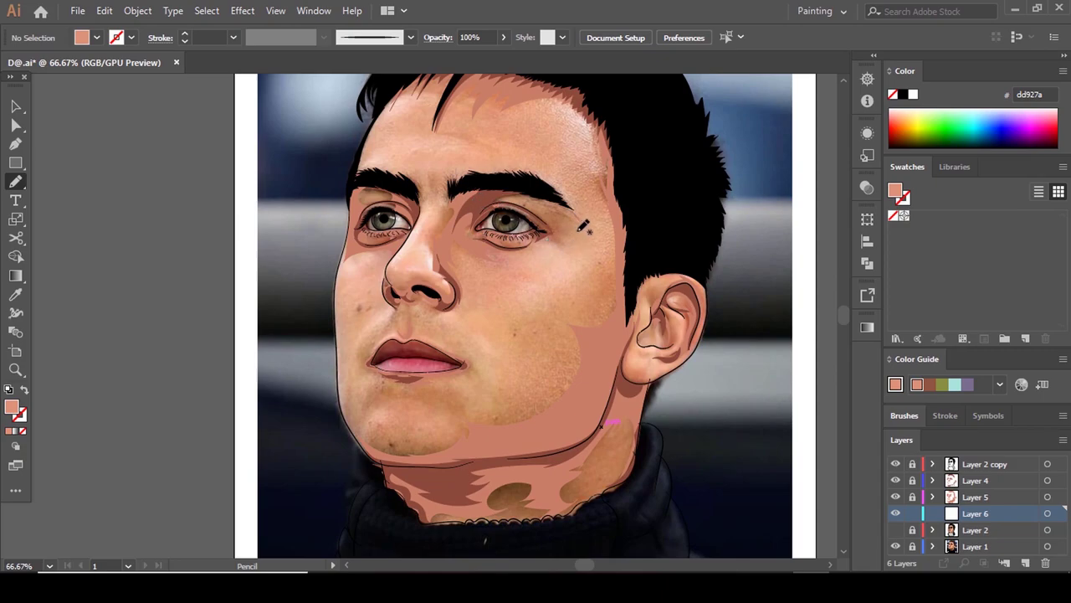
scroll(596, 268, "up", 3)
scroll(568, 237, "down", 3)
scroll(573, 179, "up", 2)
mouse_move(506, 192)
left_mouse_down()
mouse_move(542, 218)
mouse_move(527, 234)
mouse_move(479, 229)
mouse_move(517, 258)
mouse_move(491, 253)
mouse_move(519, 267)
mouse_move(511, 293)
mouse_move(485, 303)
mouse_move(487, 325)
mouse_move(544, 324)
left_mouse_up()
scroll(559, 324, "up", 2)
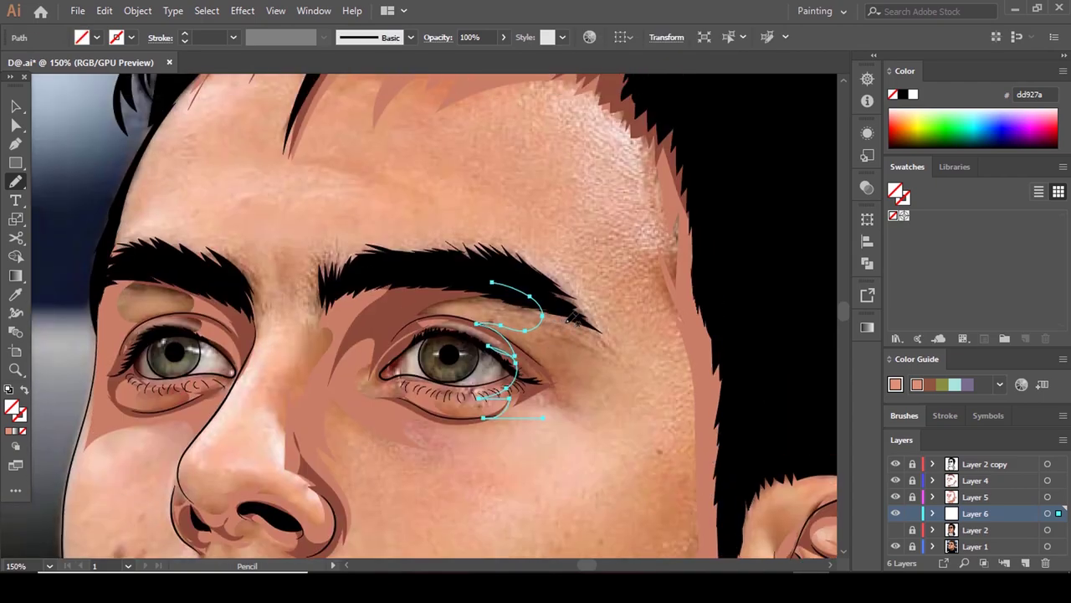
scroll(562, 291, "down", 3)
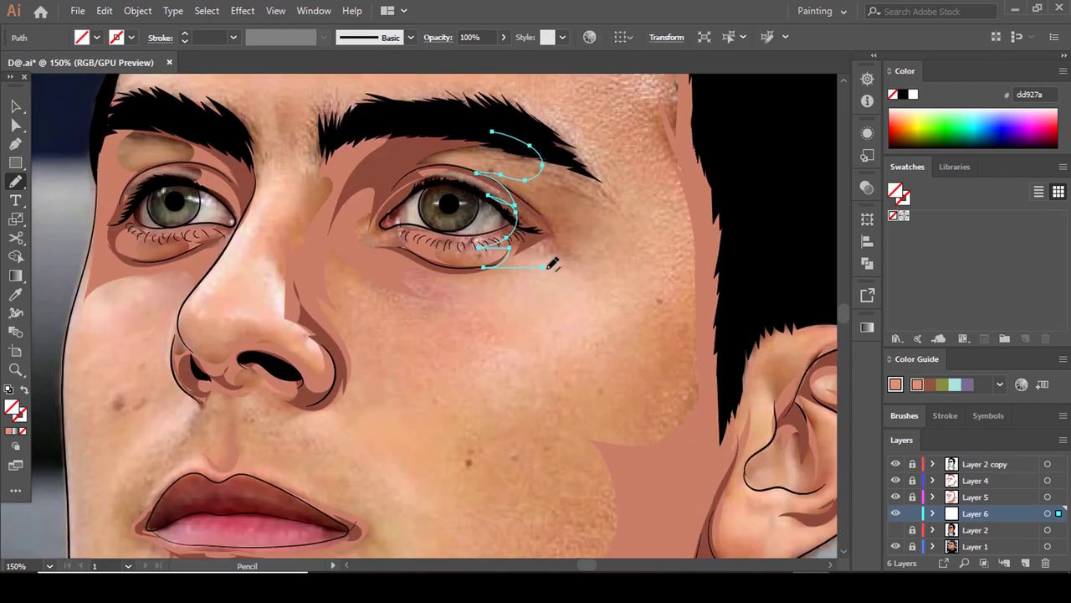
mouse_move(616, 249)
left_mouse_down()
mouse_move(599, 159)
mouse_move(597, 189)
mouse_move(481, 113)
left_mouse_up()
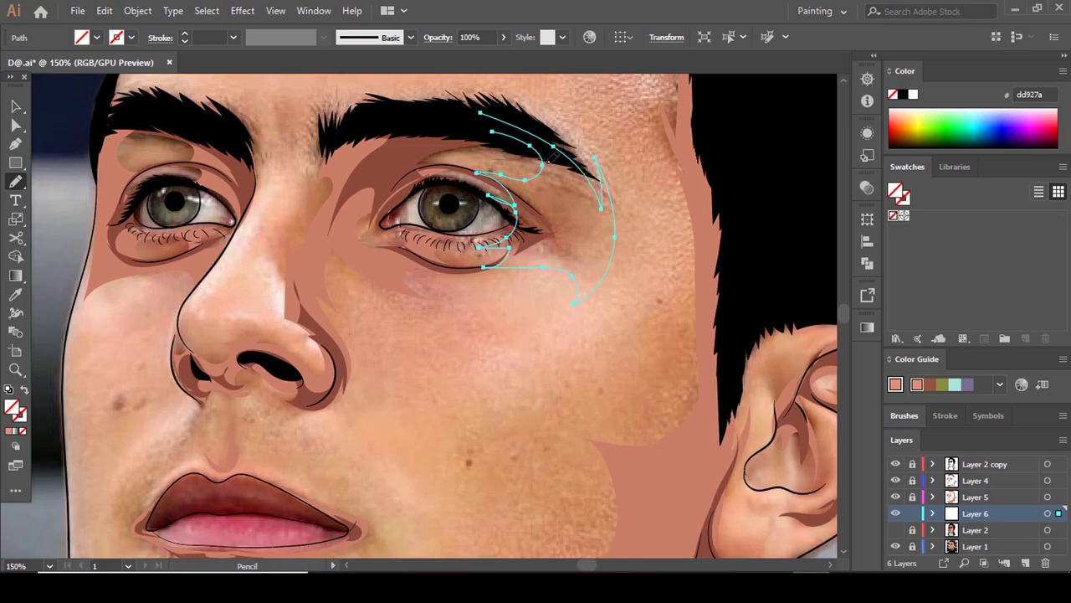
key("comma")
scroll(656, 233, "up", 2)
scroll(691, 237, "down", 1)
scroll(658, 294, "down", 3)
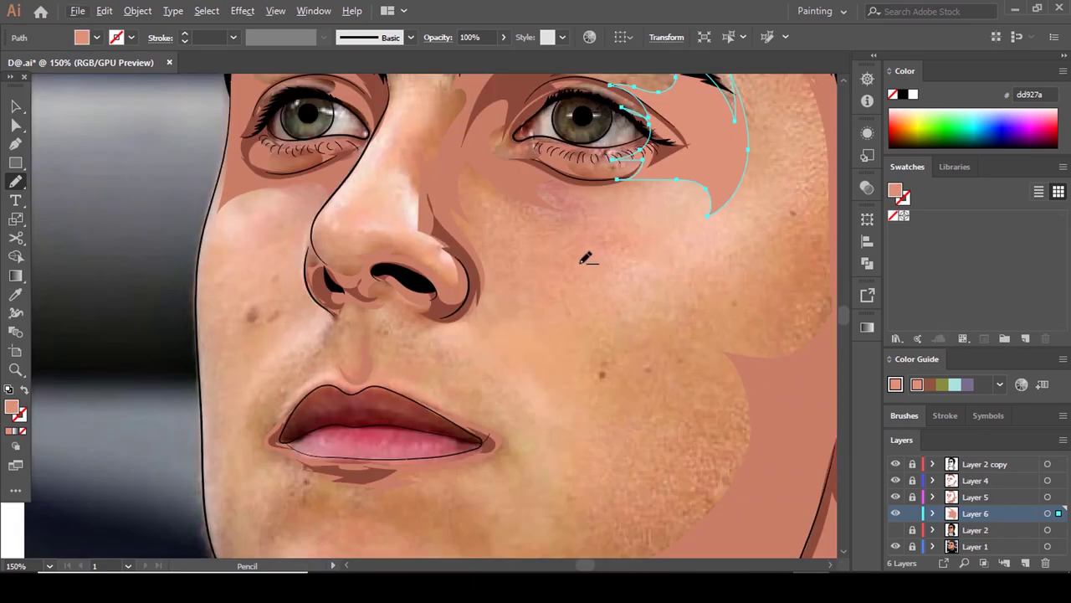
key("ctrl+minus")
key("a")
left_click(645, 278)
Draw a dd927a shadow shape spanning the brows, nose bridge, nose base and near eye socket, and deselect it.
scroll(593, 219, "up", 3)
key("b")
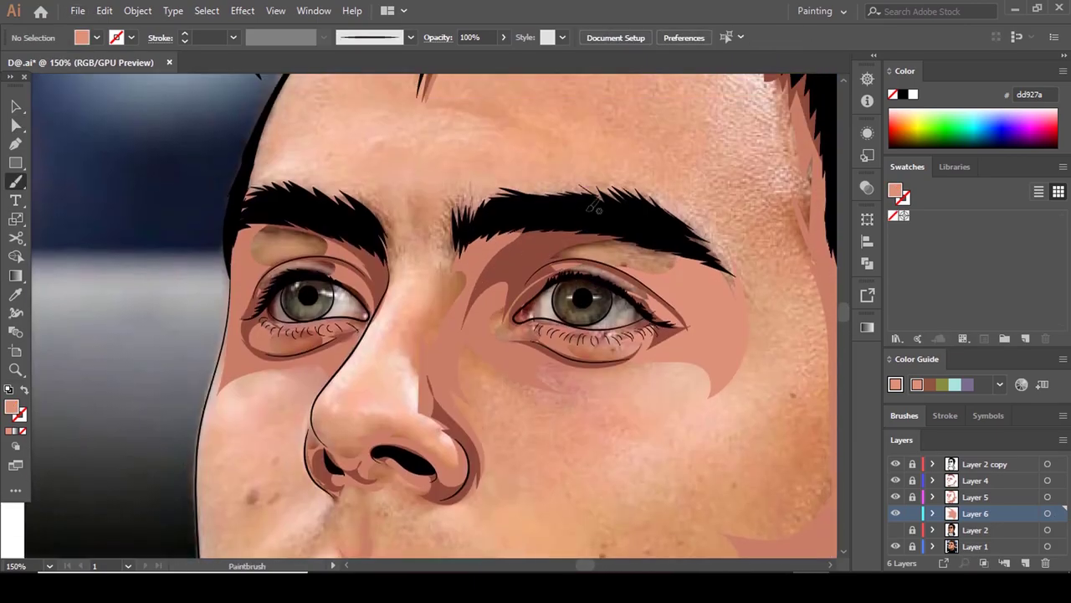
key("n")
mouse_move(574, 201)
left_mouse_down()
mouse_move(467, 212)
mouse_move(424, 173)
mouse_move(411, 190)
mouse_move(274, 198)
mouse_move(335, 197)
mouse_move(381, 268)
mouse_move(425, 234)
mouse_move(449, 243)
mouse_move(406, 375)
mouse_move(424, 370)
mouse_move(426, 400)
mouse_move(407, 418)
left_mouse_up()
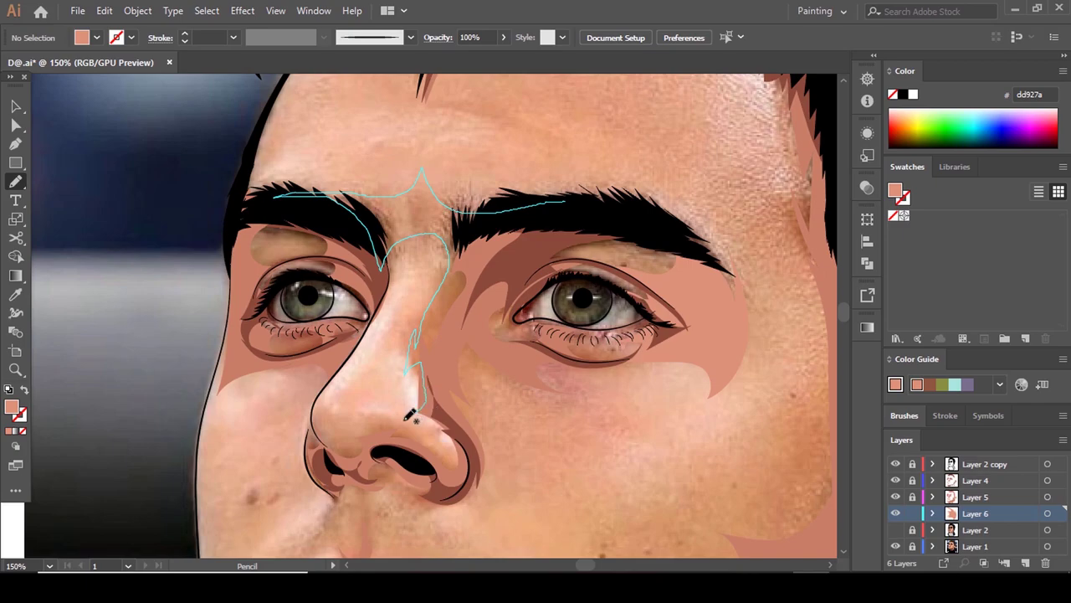
mouse_move(467, 436)
left_mouse_down()
mouse_move(427, 443)
mouse_move(414, 429)
mouse_move(425, 424)
mouse_move(377, 417)
mouse_move(343, 437)
mouse_move(316, 408)
mouse_move(310, 475)
mouse_move(321, 463)
mouse_move(349, 475)
mouse_move(399, 456)
mouse_move(431, 485)
mouse_move(470, 476)
mouse_move(483, 461)
mouse_move(471, 499)
mouse_move(486, 484)
mouse_move(482, 430)
mouse_move(497, 441)
mouse_move(475, 373)
mouse_move(501, 394)
mouse_move(591, 406)
mouse_move(574, 400)
mouse_move(567, 370)
mouse_move(656, 352)
mouse_move(604, 332)
left_mouse_up()
mouse_move(540, 322)
left_mouse_down()
mouse_move(516, 354)
mouse_move(487, 333)
mouse_move(514, 277)
mouse_move(558, 253)
mouse_move(544, 267)
mouse_move(627, 269)
mouse_move(576, 258)
mouse_move(598, 240)
mouse_move(647, 254)
mouse_move(626, 277)
mouse_move(710, 278)
mouse_move(718, 251)
mouse_move(662, 214)
mouse_move(565, 208)
left_mouse_up()
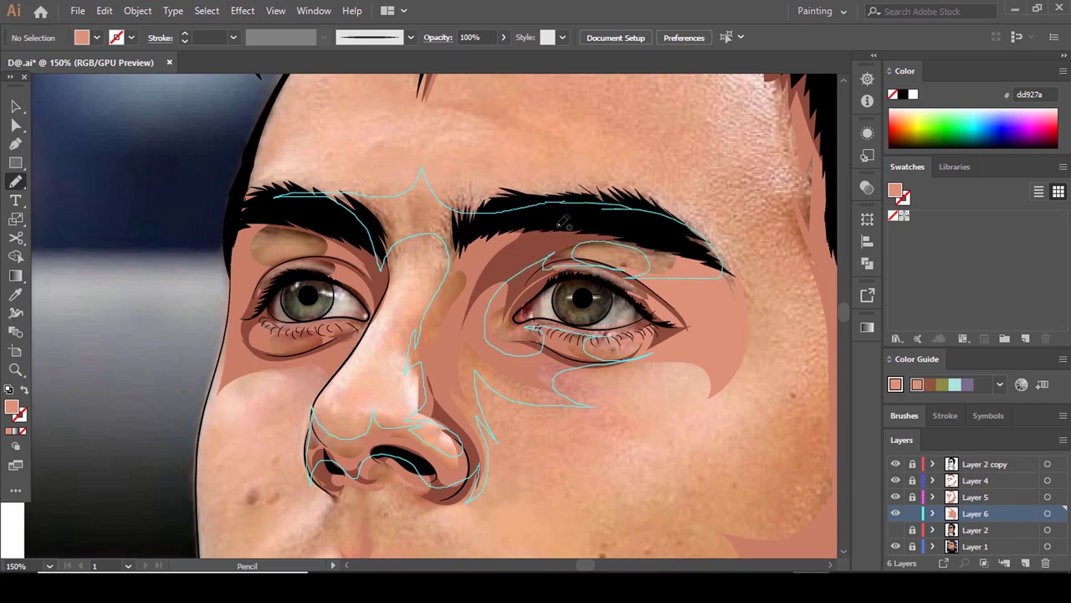
scroll(562, 230, "up", 3)
key("a")
scroll(550, 211, "down", 3)
left_click(798, 376)
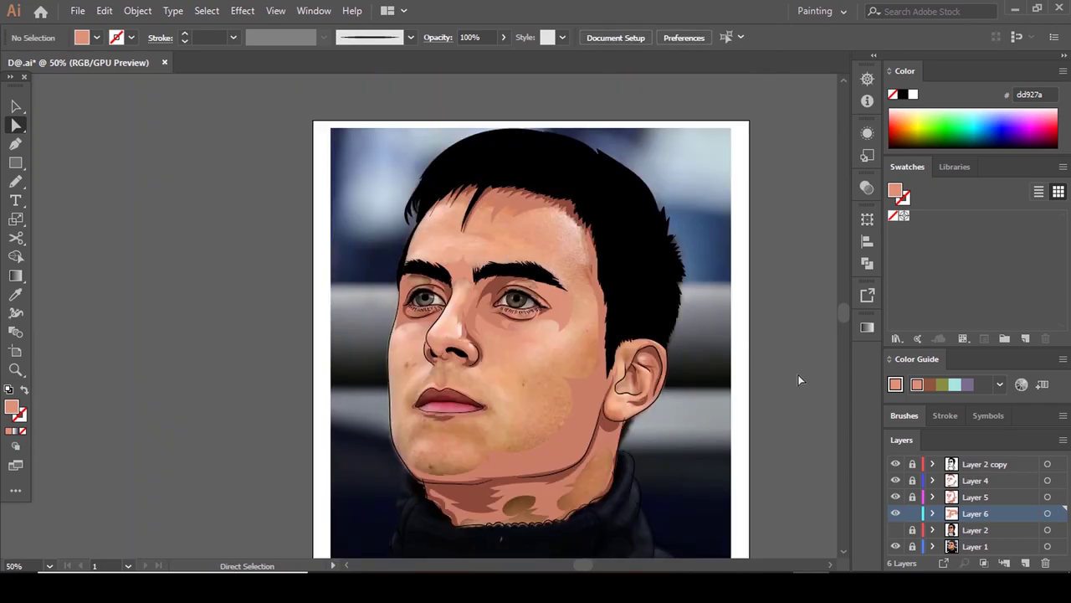
Trace a shadow outline with the Pencil from the lower cheek along the underside of the lower lip and around the chin.
left_click(896, 528)
left_click(896, 529)
key("ctrl+plus")
key("n")
key("ctrl+plus")
key("ctrl+plus")
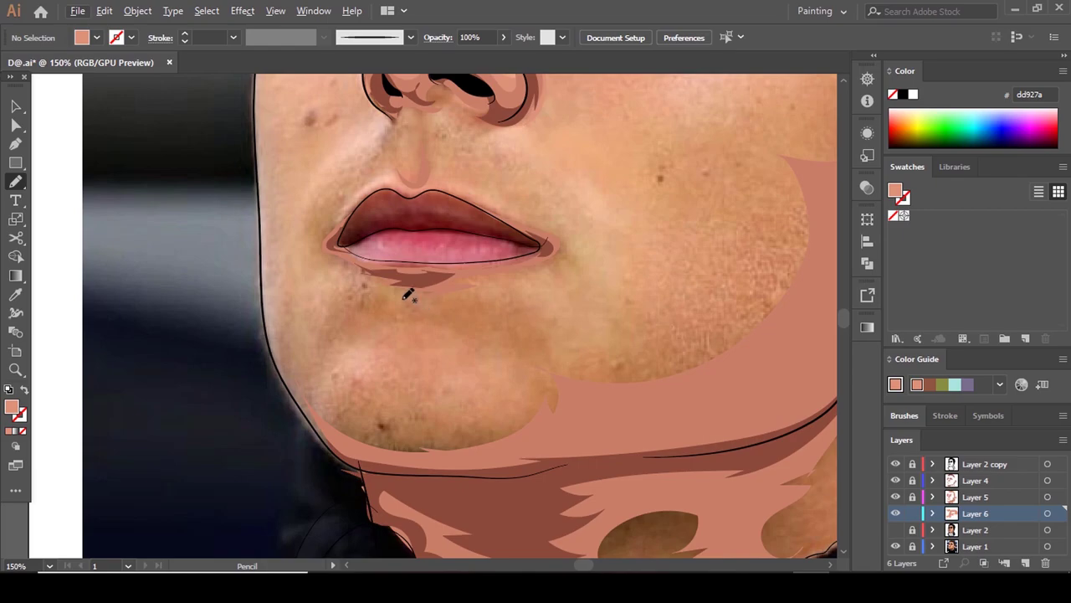
scroll(414, 289, "up", 1, "alt")
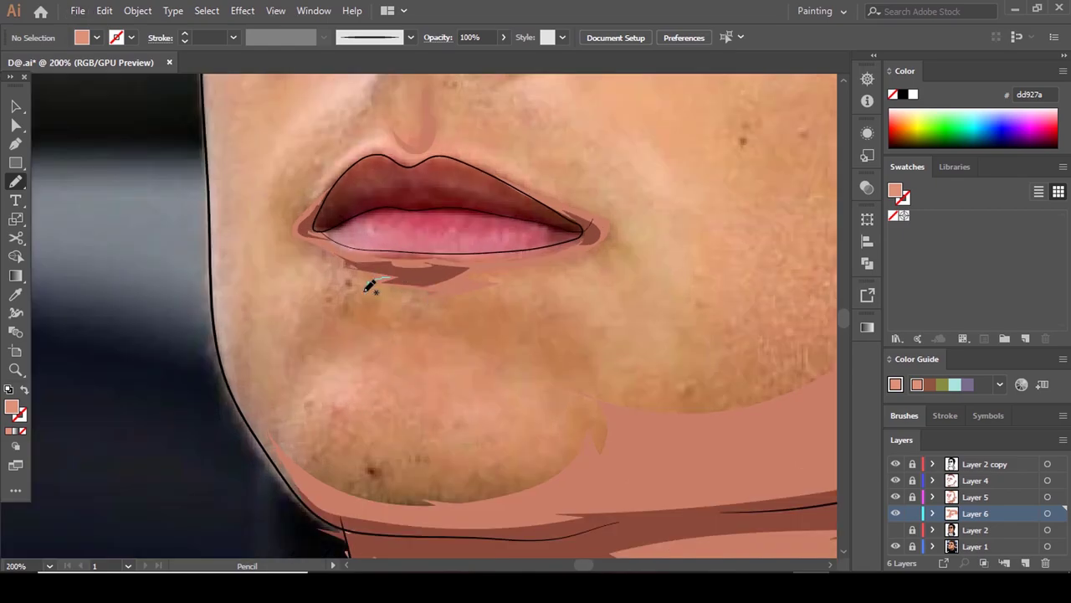
mouse_move(369, 286)
left_mouse_down()
mouse_move(437, 304)
mouse_move(495, 270)
mouse_move(495, 287)
mouse_move(576, 337)
mouse_move(584, 311)
mouse_move(770, 356)
left_mouse_up()
scroll(387, 236, "down", 2)
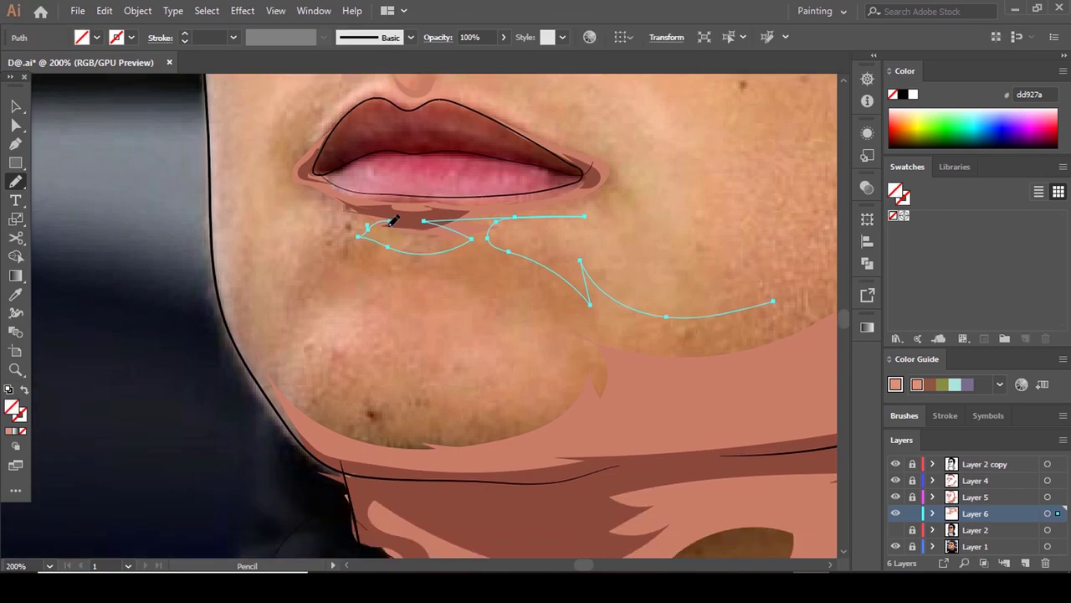
mouse_move(271, 155)
left_mouse_down()
mouse_move(305, 226)
mouse_move(287, 323)
mouse_move(339, 294)
mouse_move(443, 289)
mouse_move(426, 302)
mouse_move(481, 318)
mouse_move(508, 374)
mouse_move(320, 399)
left_mouse_up()
left_click_drag(288, 402, 458, 471)
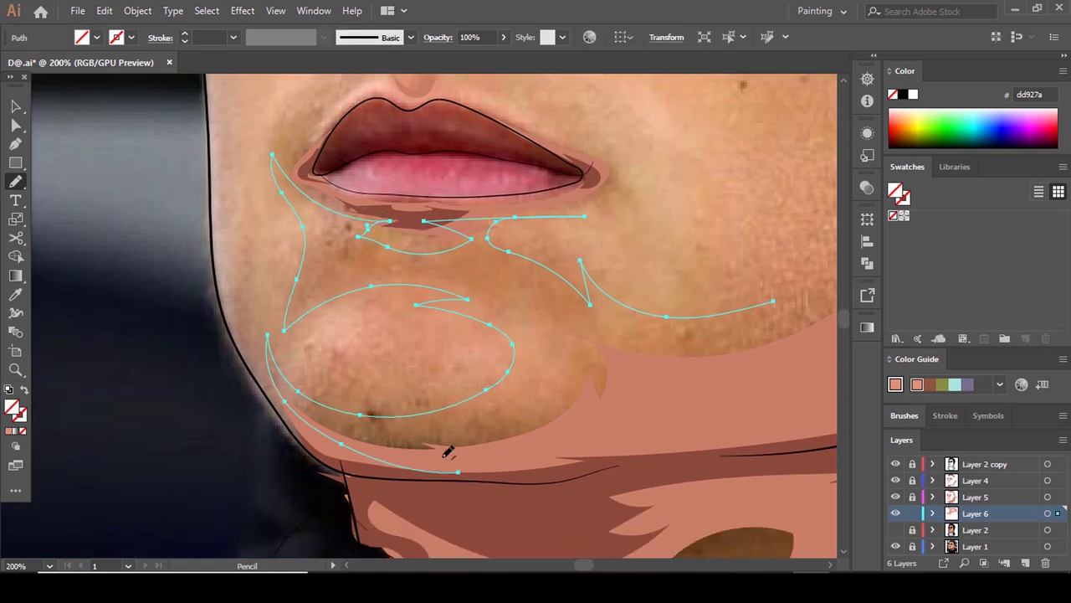
Extend the outline up the near cheek and temple to the forehead, and bring it back through the hair toward the ear.
scroll(626, 389, "down", 4)
scroll(578, 318, "up", 1)
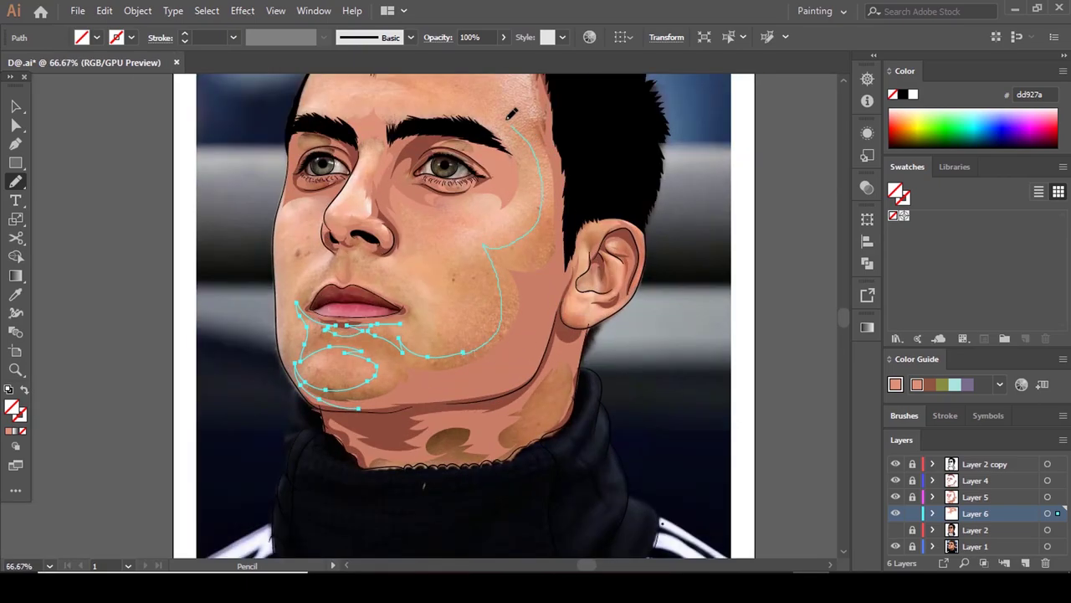
left_click_drag(539, 75, 538, 75)
scroll(565, 159, "up", 3)
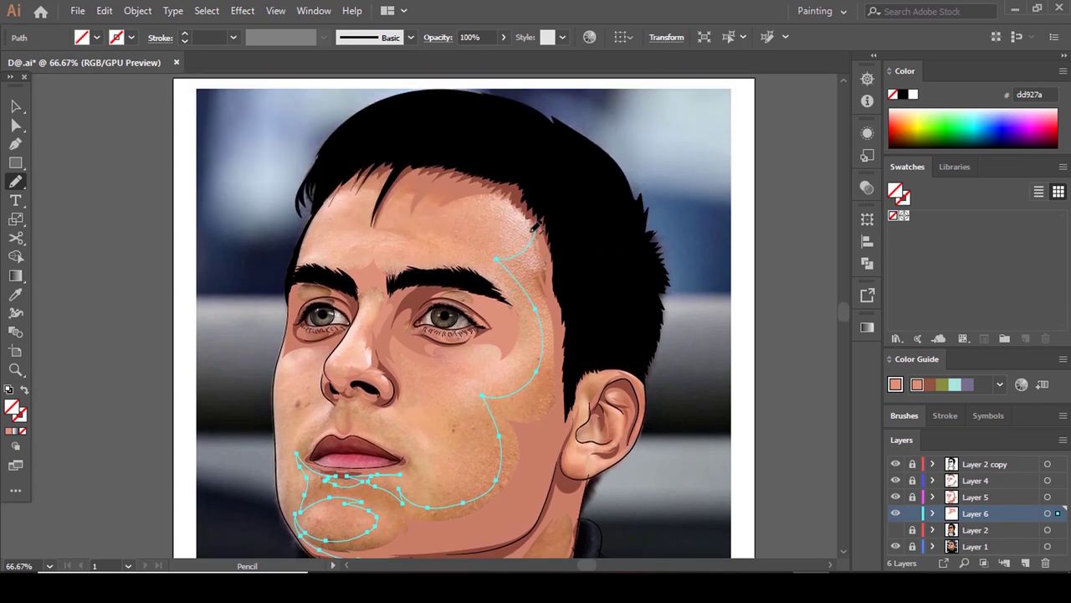
mouse_move(501, 173)
left_mouse_down()
mouse_move(550, 196)
mouse_move(578, 292)
mouse_move(570, 389)
mouse_move(618, 356)
left_mouse_up()
Continue the outline around the near ear and down the neck, close it at the chin, fill it with dd927a, and deselect.
key("ctrl+plus")
key("ctrl+plus")
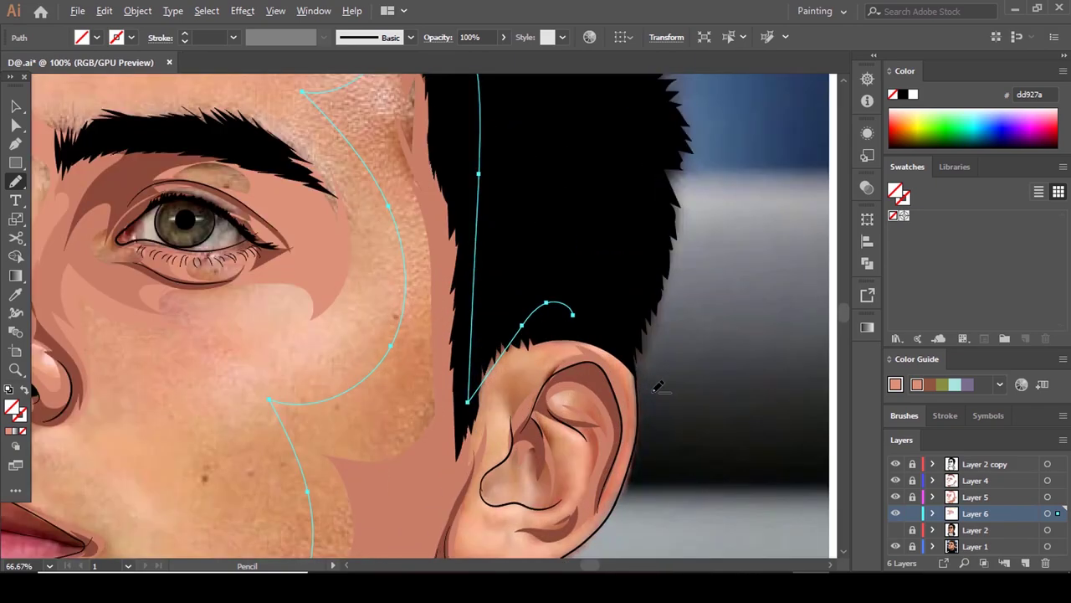
left_click_drag(574, 315, 586, 329)
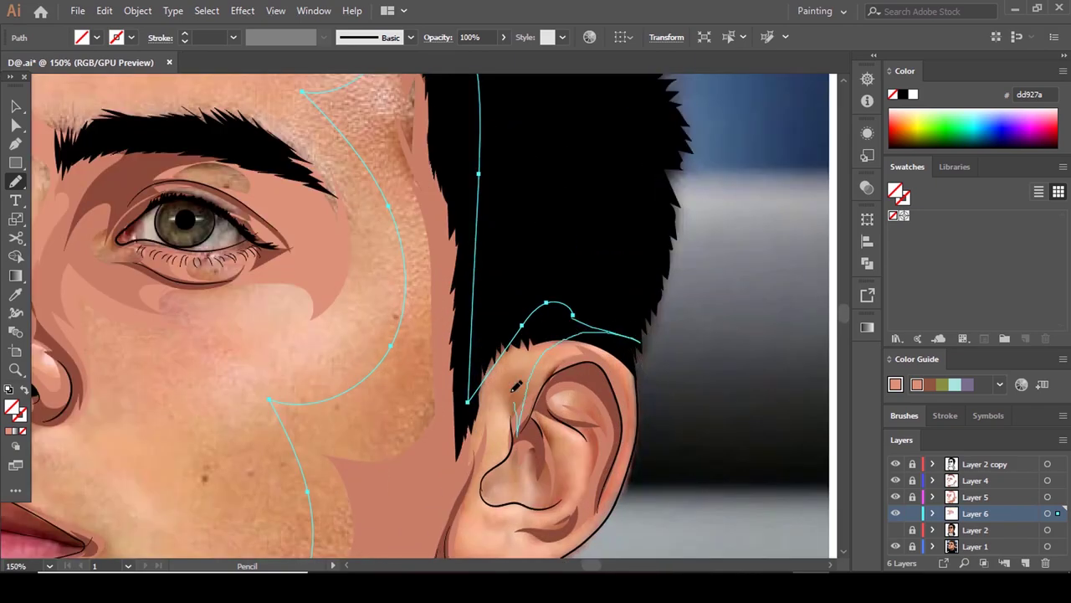
left_click_drag(517, 386, 524, 453)
key("ctrl+0")
key("ctrl+plus")
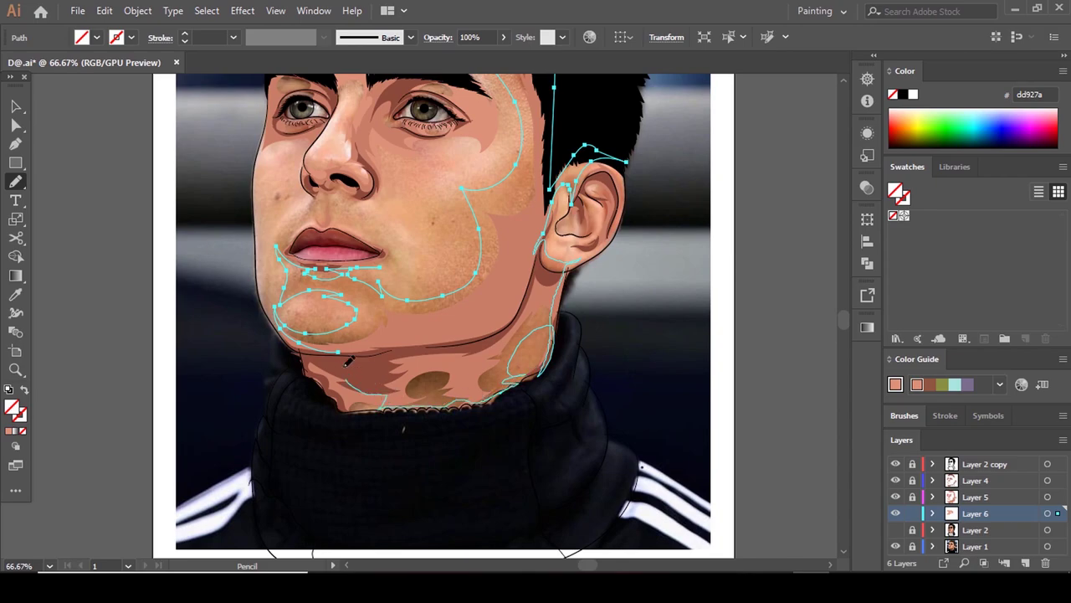
left_click_drag(345, 366, 340, 351)
scroll(452, 299, "up", 2)
scroll(455, 289, "down", 1)
key("a")
left_click(424, 283)
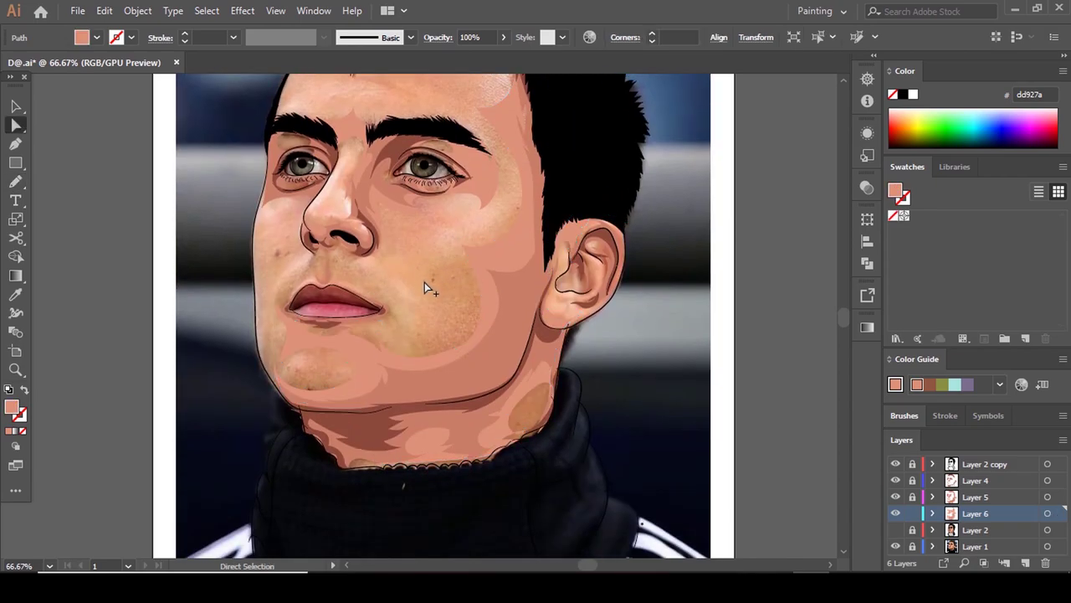
scroll(424, 287, "down", 1)
left_click(820, 485)
Show Layer 2 and examine the lighter shadows against the flat base colors.
left_click(896, 531)
scroll(536, 295, "up", 2)
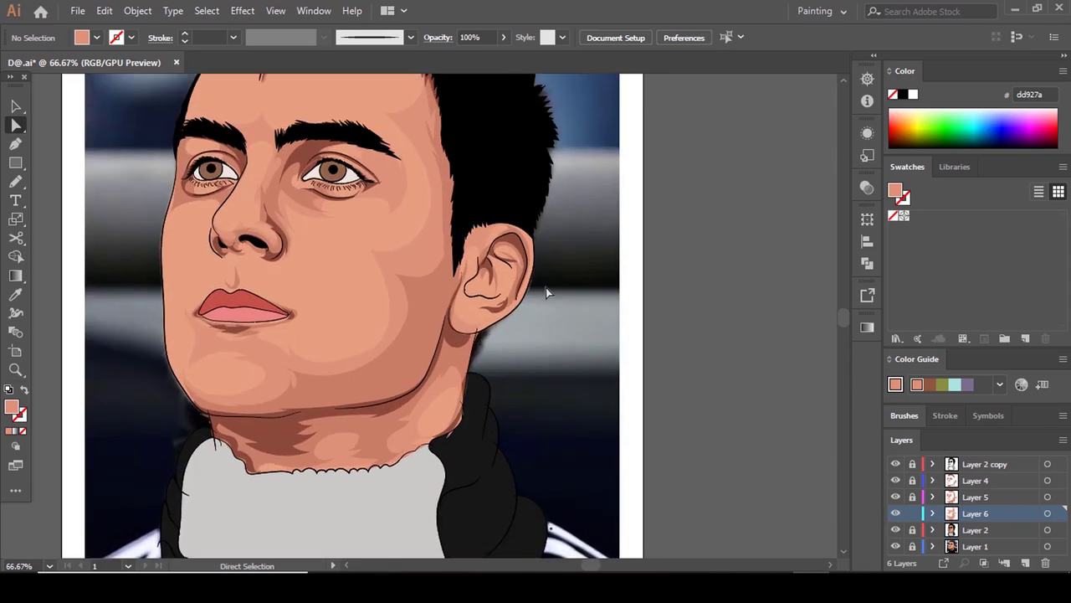
scroll(559, 290, "down", 3)
scroll(500, 294, "up", 2)
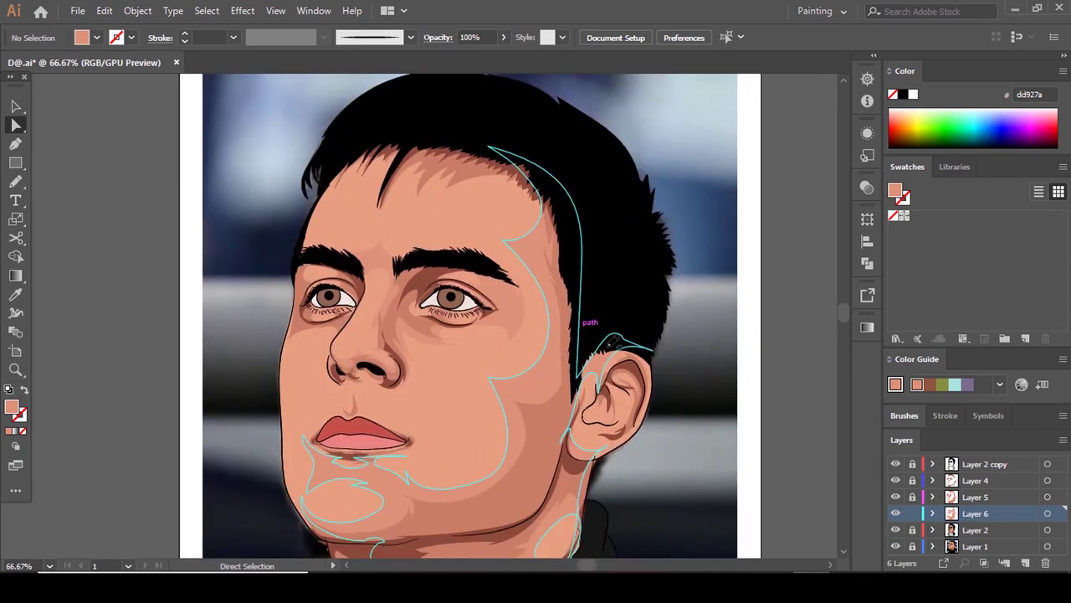
key("n")
scroll(598, 285, "down", 3)
scroll(609, 317, "up", 2)
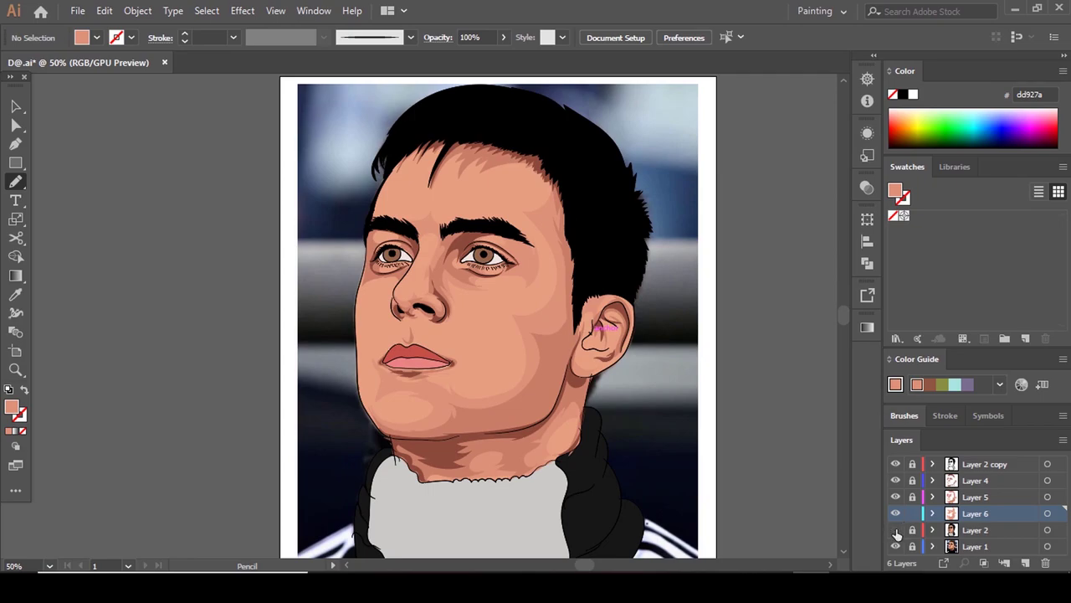
Hide Layer 2 and draw a dd927a shadow shape from below the far nostril around the far mouth corner to under the lower lip.
left_click(896, 530)
scroll(388, 322, "up", 4)
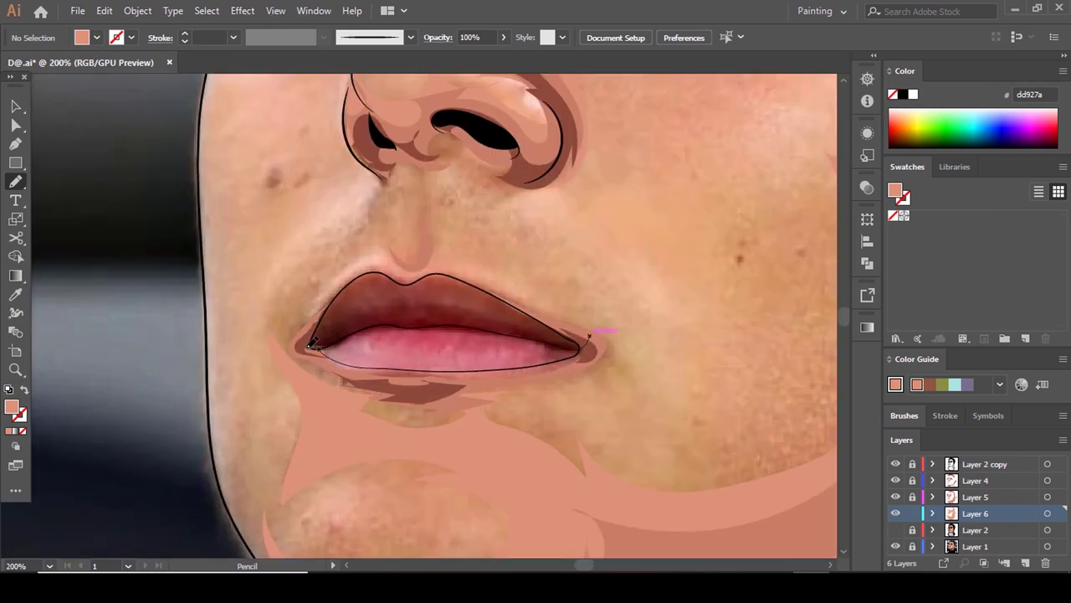
left_click_drag(309, 344, 314, 306)
left_click_drag(404, 266, 396, 197)
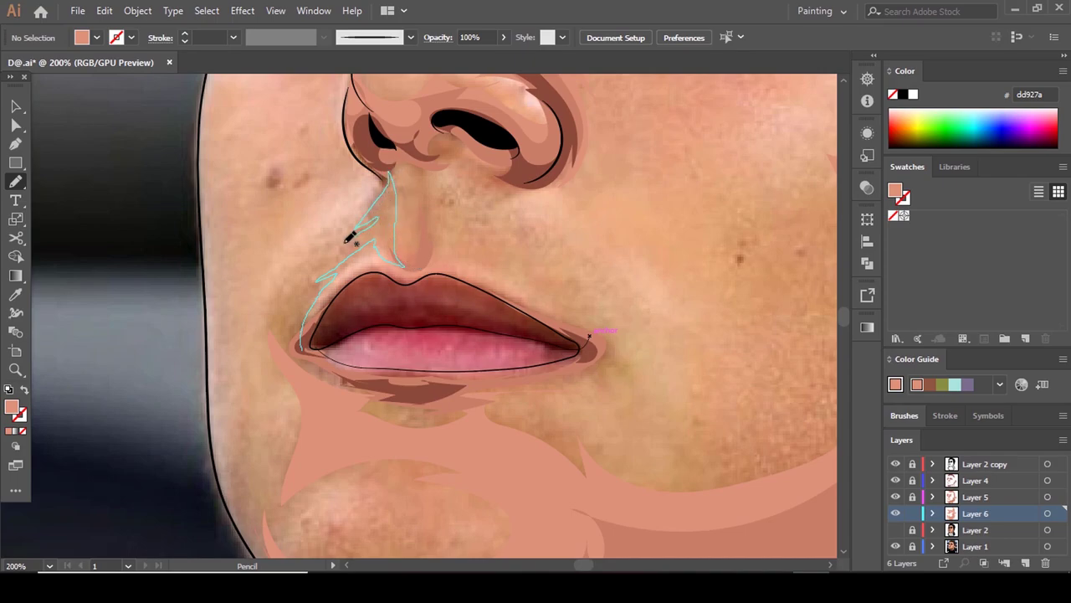
mouse_move(266, 313)
left_mouse_down()
mouse_move(271, 363)
mouse_move(354, 434)
mouse_move(463, 430)
mouse_move(421, 379)
left_mouse_up()
left_click_drag(324, 363, 283, 339)
scroll(294, 343, "up", 2)
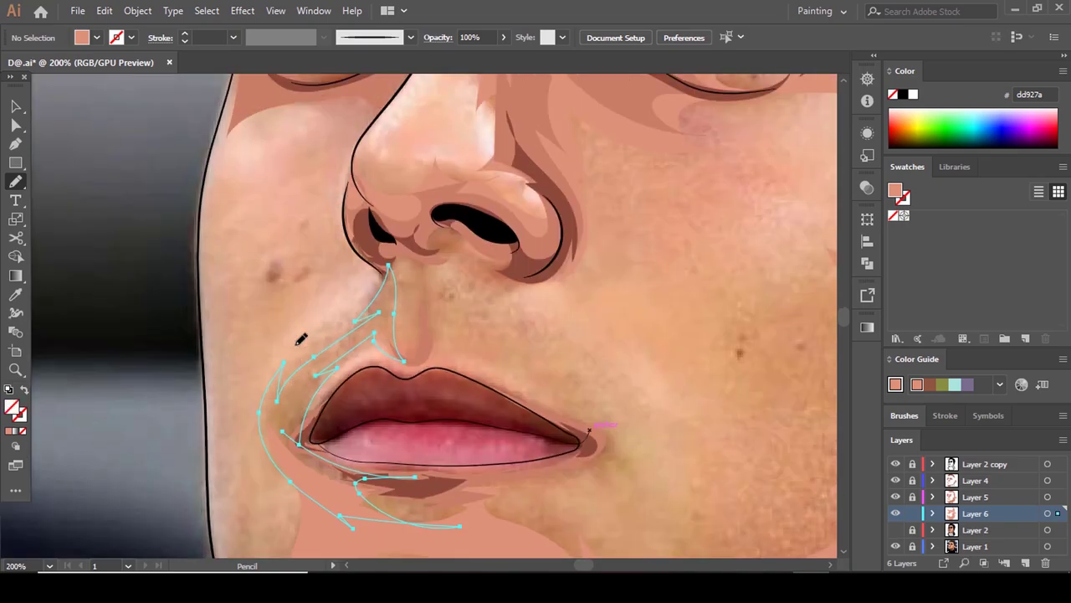
scroll(516, 385, "down", 1)
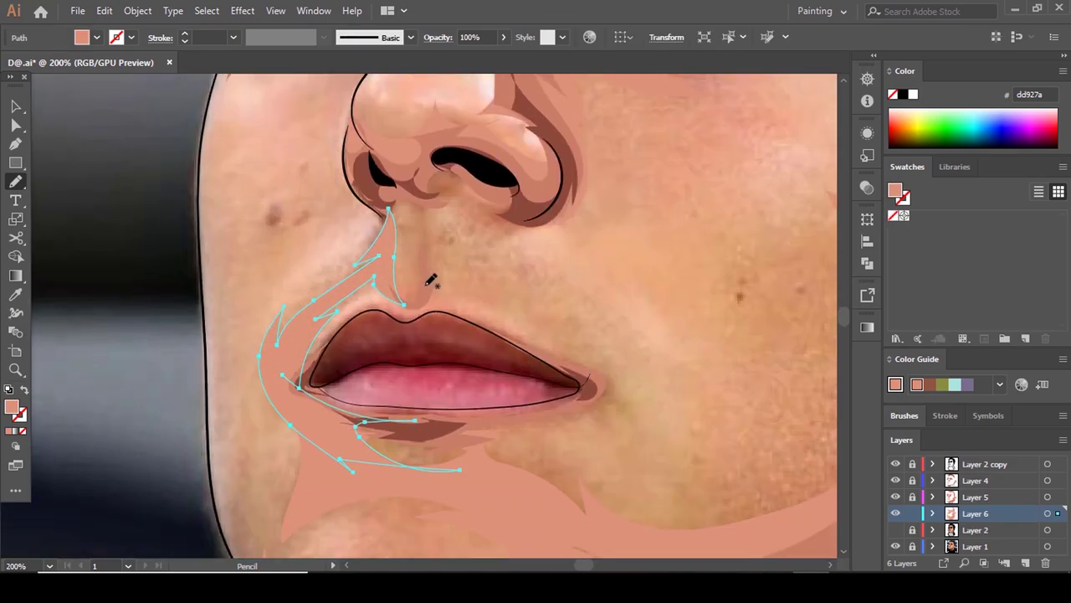
Draw a shadow shape along the philtrum and above the near side of the upper lip, fill it with dd927a, and deselect.
left_click_drag(440, 270, 440, 247)
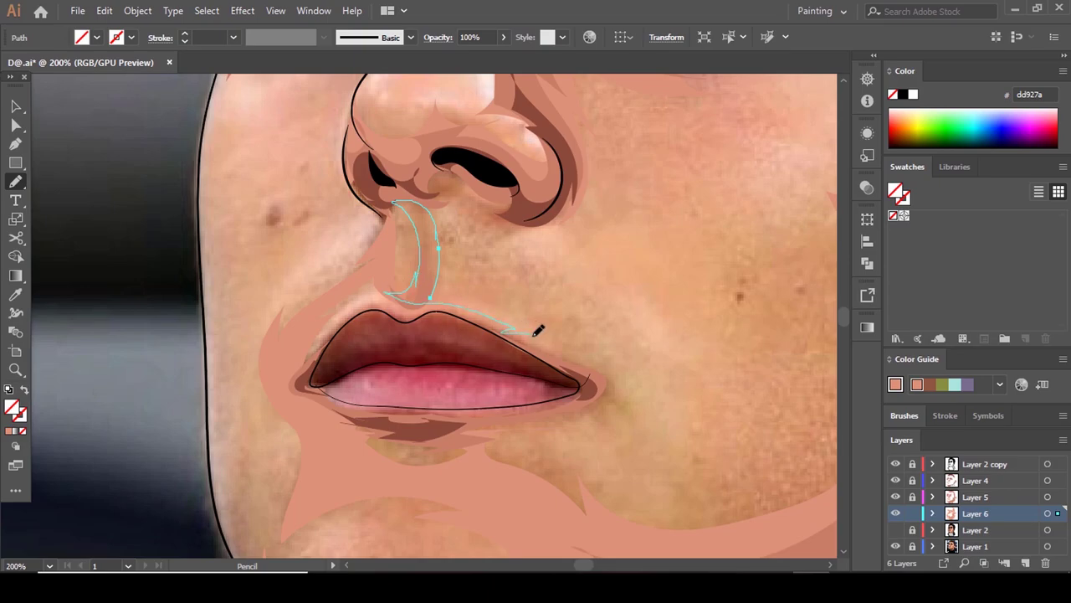
mouse_move(539, 331)
left_mouse_down()
mouse_move(607, 349)
mouse_move(544, 314)
left_mouse_up()
left_click_drag(452, 265, 439, 247)
key("comma")
scroll(545, 312, "up", 2)
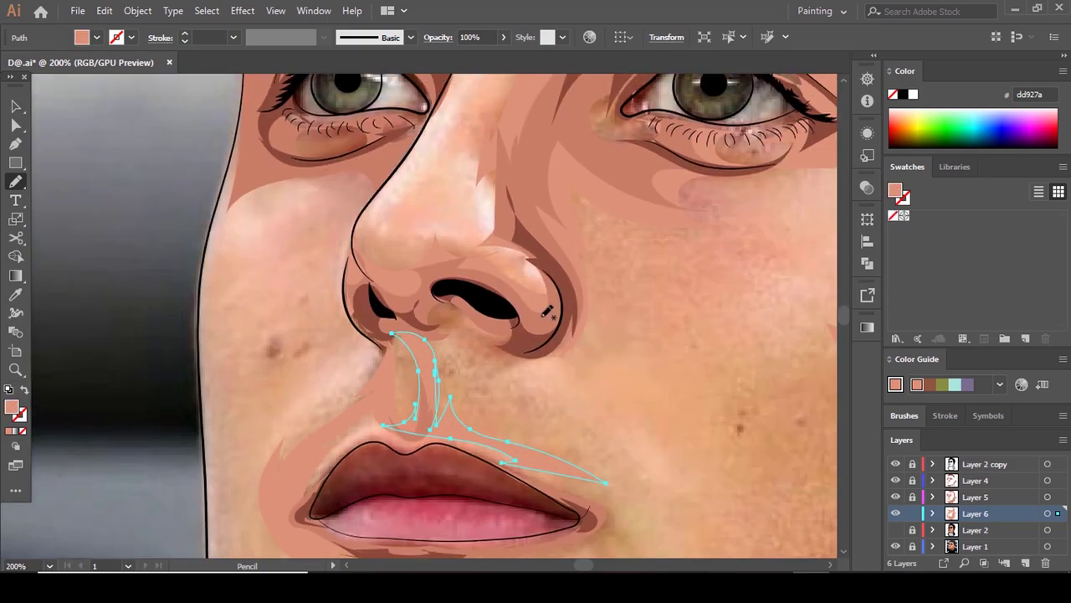
scroll(548, 310, "down", 2)
key("a")
left_click(598, 298)
Check the shading with Layer 2 shown, hide it again, and draw a narrow shadow shape on the far cheek beside the mouth.
scroll(502, 298, "down", 4)
left_click(896, 531)
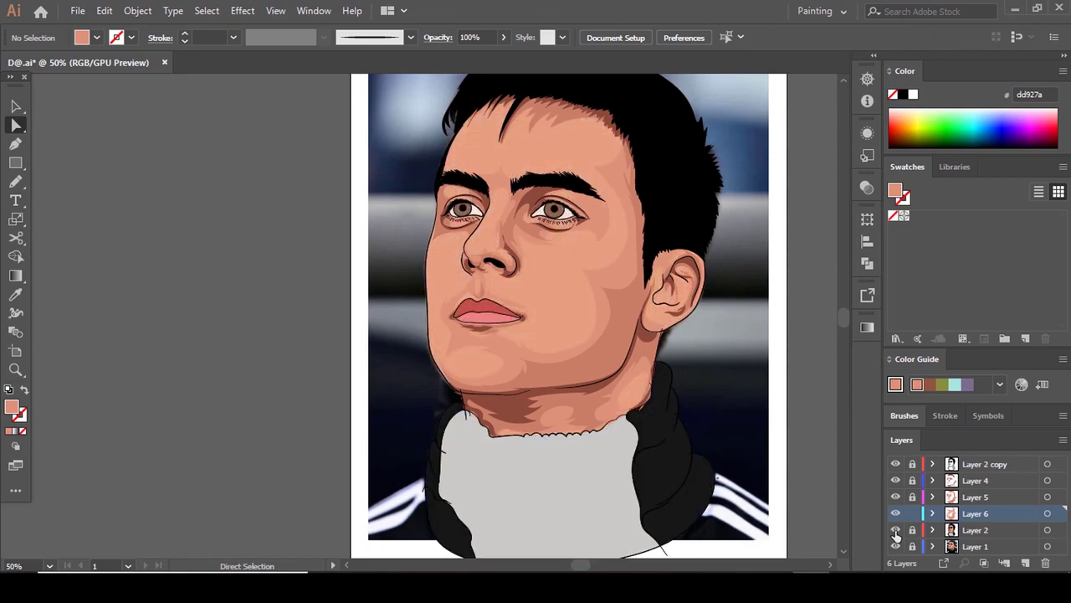
left_click(897, 531)
scroll(563, 354, "up", 2)
scroll(349, 270, "down", 2)
scroll(335, 259, "up", 3)
key("n")
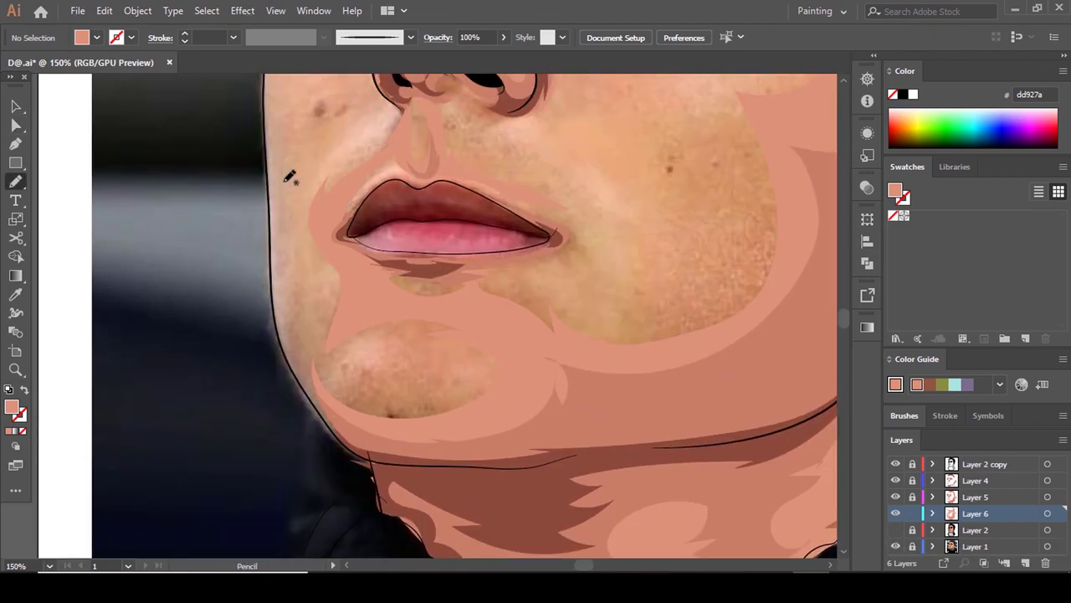
mouse_move(296, 207)
left_mouse_down()
mouse_move(295, 315)
mouse_move(358, 317)
mouse_move(354, 184)
mouse_move(296, 207)
left_mouse_up()
scroll(410, 281, "up", 3)
Reposition the overlapping anchor points at the upper end of the far-cheek shadow shape, and deselect it.
key("a")
left_click(425, 269)
scroll(429, 264, "down", 4)
scroll(350, 260, "up", 5)
scroll(676, 318, "up", 3)
left_click(679, 320)
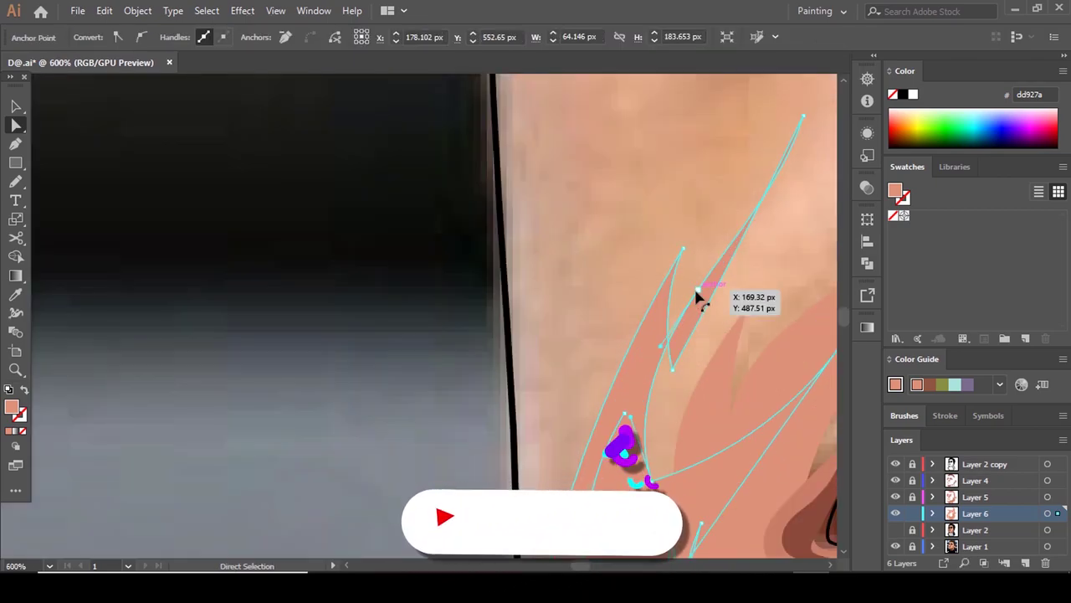
left_click_drag(695, 290, 683, 249)
left_click_drag(673, 370, 652, 343)
scroll(535, 326, "down", 4)
scroll(546, 303, "down", 4)
left_click(548, 302)
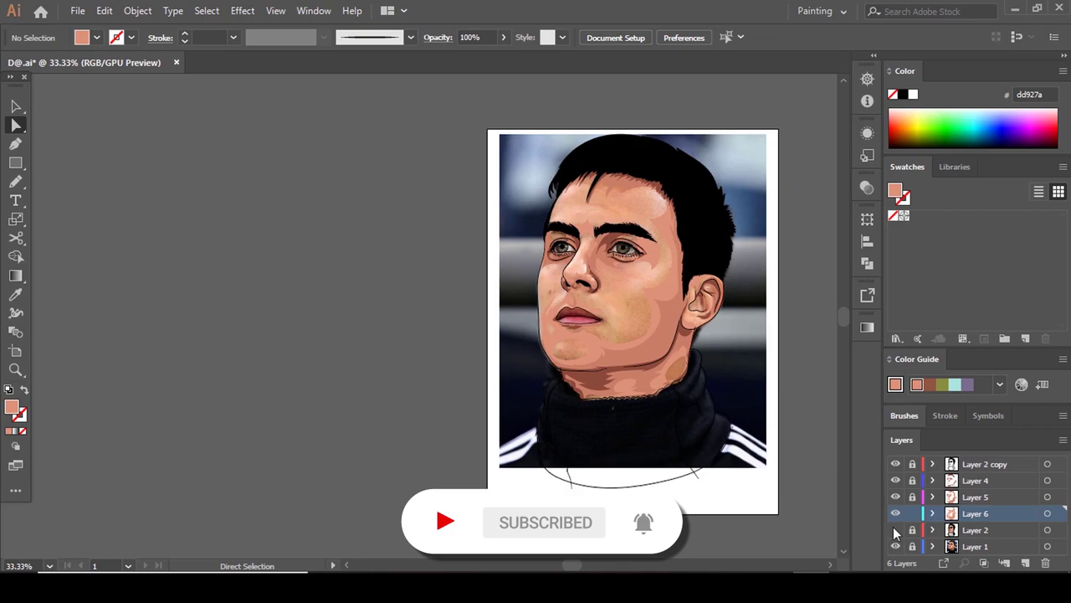
Show Layer 2 briefly to examine the shading over the base colors, and hide it again.
left_click(895, 530)
scroll(519, 311, "up", 2)
scroll(519, 311, "down", 2)
left_click(895, 530)
Draw the lighter shadow shape inside the near ear, give it the dd927a fill, and deselect it.
key("n")
scroll(636, 428, "down", 5)
scroll(485, 205, "up", 5)
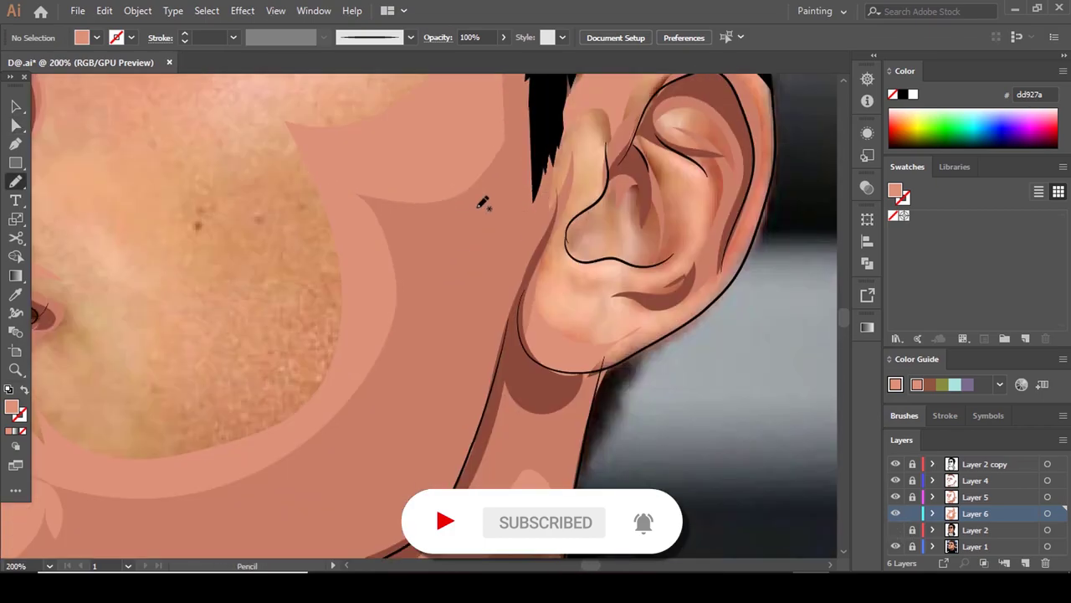
scroll(645, 222, "up", 1)
mouse_move(641, 152)
left_mouse_down()
mouse_move(660, 285)
mouse_move(620, 240)
mouse_move(588, 274)
mouse_move(614, 376)
mouse_move(624, 288)
left_mouse_up()
scroll(636, 334, "down", 2)
scroll(693, 308, "up", 1)
scroll(559, 303, "up", 3)
key("i")
scroll(533, 279, "down", 2)
key("a")
left_click(514, 277)
key("ctrl+shift+a")
Draw a dd927a shadow shape under the near eye and down the side of the nose, and deselect it.
scroll(460, 259, "up", 3)
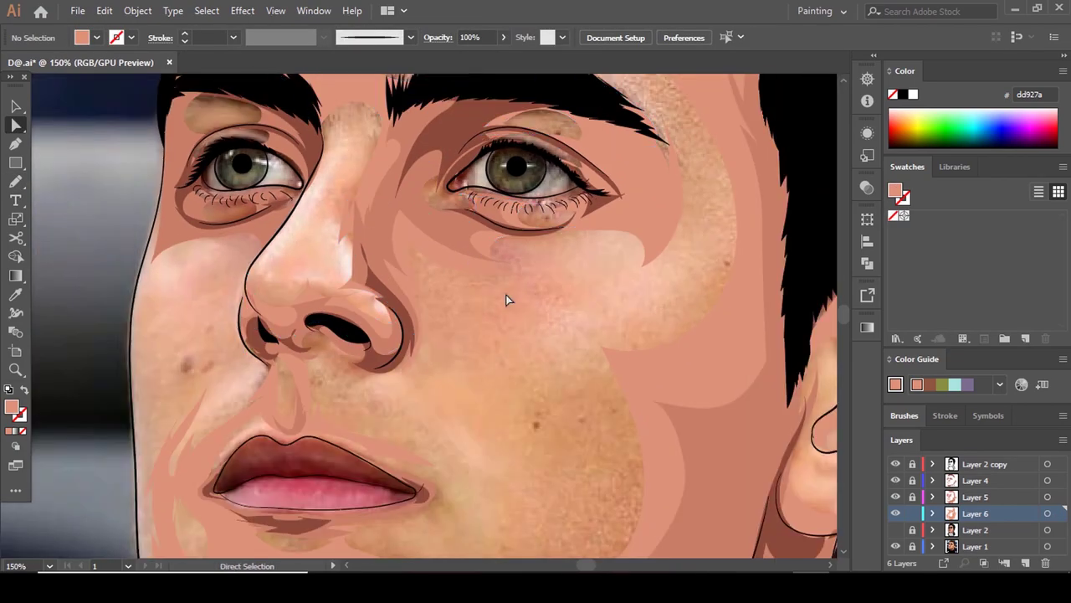
scroll(536, 251, "down", 1)
key("n")
mouse_move(571, 181)
left_mouse_down()
mouse_move(564, 264)
mouse_move(441, 237)
mouse_move(551, 210)
mouse_move(567, 277)
mouse_move(416, 253)
mouse_move(377, 332)
mouse_move(403, 180)
mouse_move(585, 186)
left_mouse_up()
key("ctrl+z")
scroll(577, 159, "up", 1)
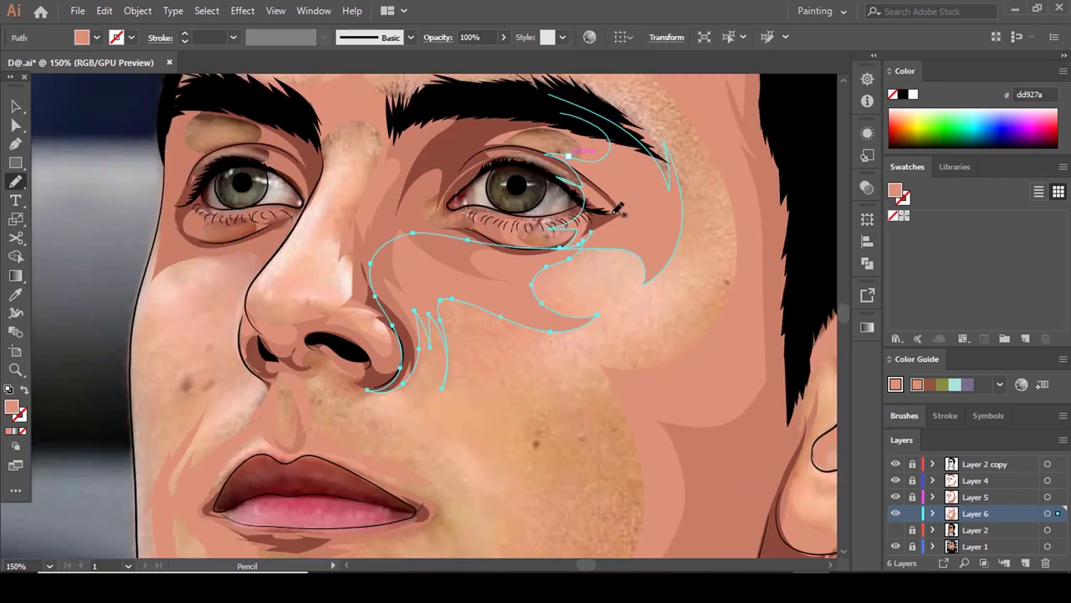
key("a")
scroll(577, 251, "down", 2)
key("ctrl+shift+a")
Draw a shadow shape from the mouth along the jaw and near cheek to the temple, and show Layer 2.
scroll(592, 397, "down", 2)
scroll(592, 397, "up", 1)
key("n")
mouse_move(682, 214)
left_mouse_down()
mouse_move(555, 360)
mouse_move(474, 424)
mouse_move(408, 386)
mouse_move(583, 460)
mouse_move(683, 258)
mouse_move(680, 331)
left_mouse_up()
key("a")
scroll(654, 355, "up", 3)
scroll(653, 355, "down", 3)
left_click(896, 530)
scroll(680, 318, "up", 2)
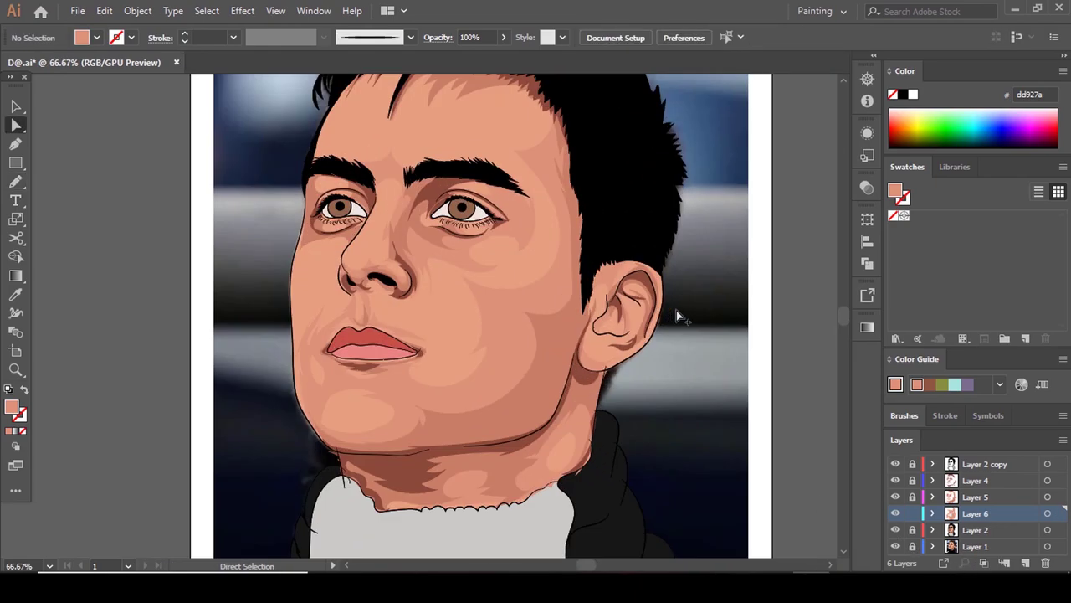
scroll(676, 312, "down", 1)
Select all lighter shadow shapes on Layer 6, sample the base skin color, adjust the fill to dd957c, and deselect.
key("ctrl+a")
scroll(502, 280, "up", 4)
key("i")
left_click(500, 287)
double_click(18, 405)
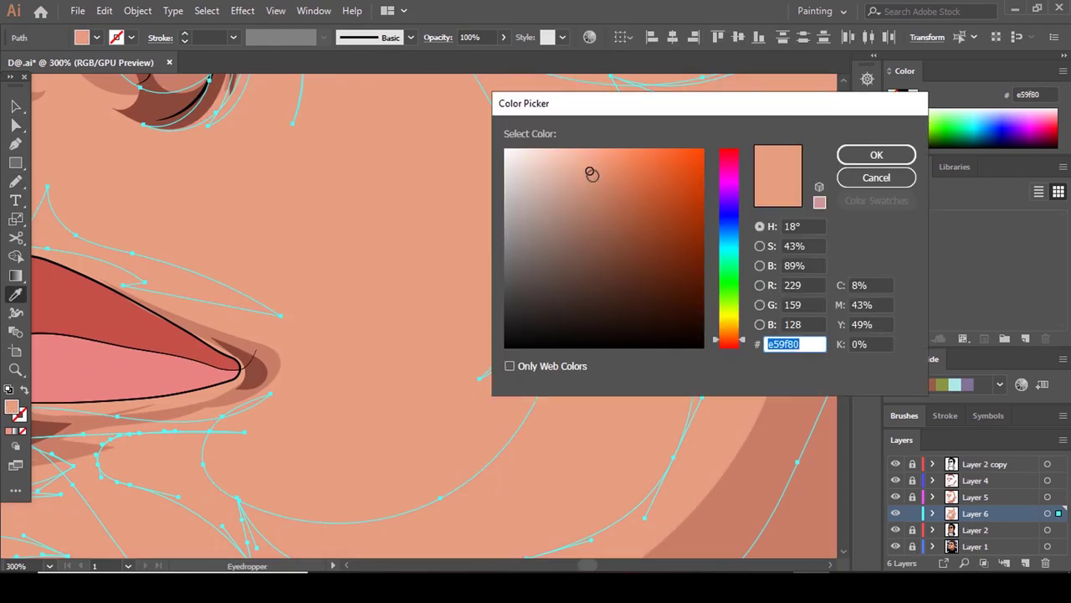
left_click(724, 338)
left_click(592, 174)
left_click(844, 157)
scroll(516, 247, "up", 2)
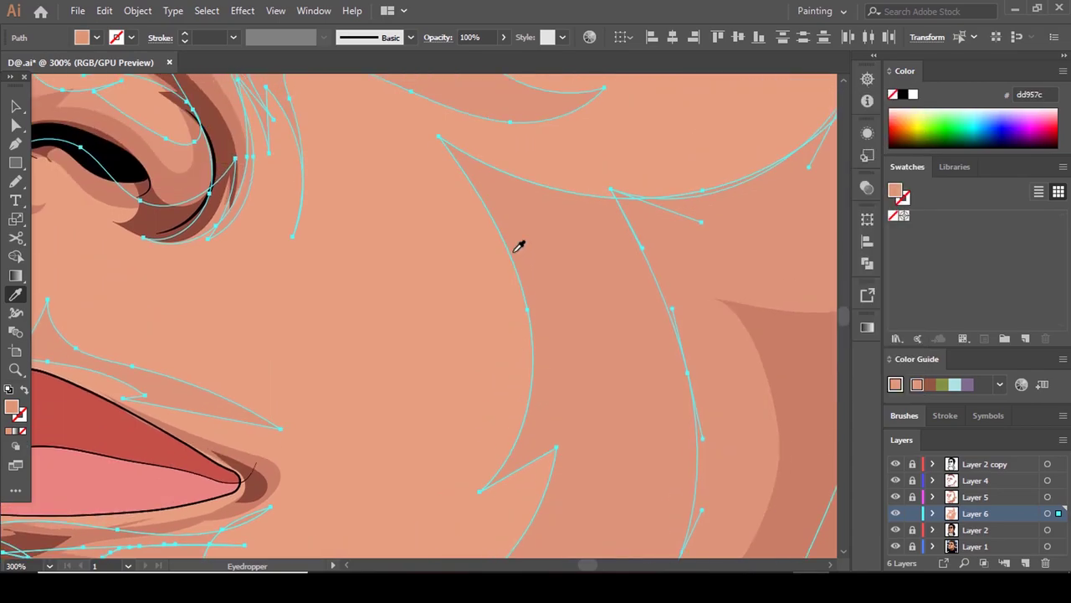
key("ctrl+shift+a")
Select all Layer 6 shadow shapes again, set their fill to the softer tone e09b80, and deselect.
scroll(517, 324, "down", 5)
key("a")
key("ctrl+plus")
key("ctrl+a")
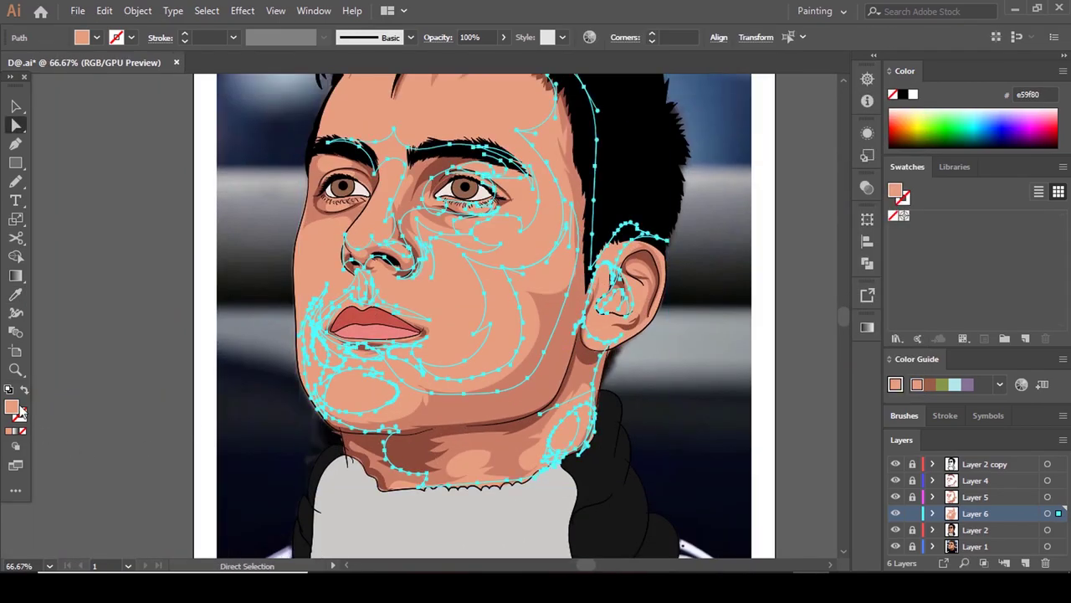
double_click(19, 406)
left_click(592, 172)
left_click(851, 157)
key("ctrl+shift+a")
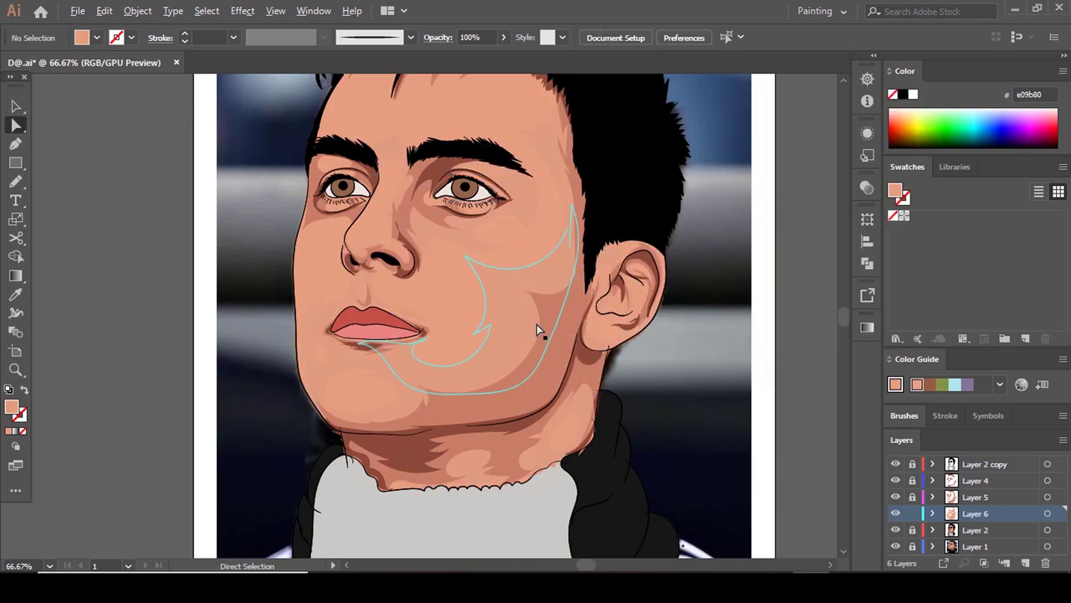
Undo the last deselection, set the fill of all Layer 6 shadow shapes to dd967a, and deselect them.
key("ctrl+z")
double_click(16, 409)
left_click(593, 172)
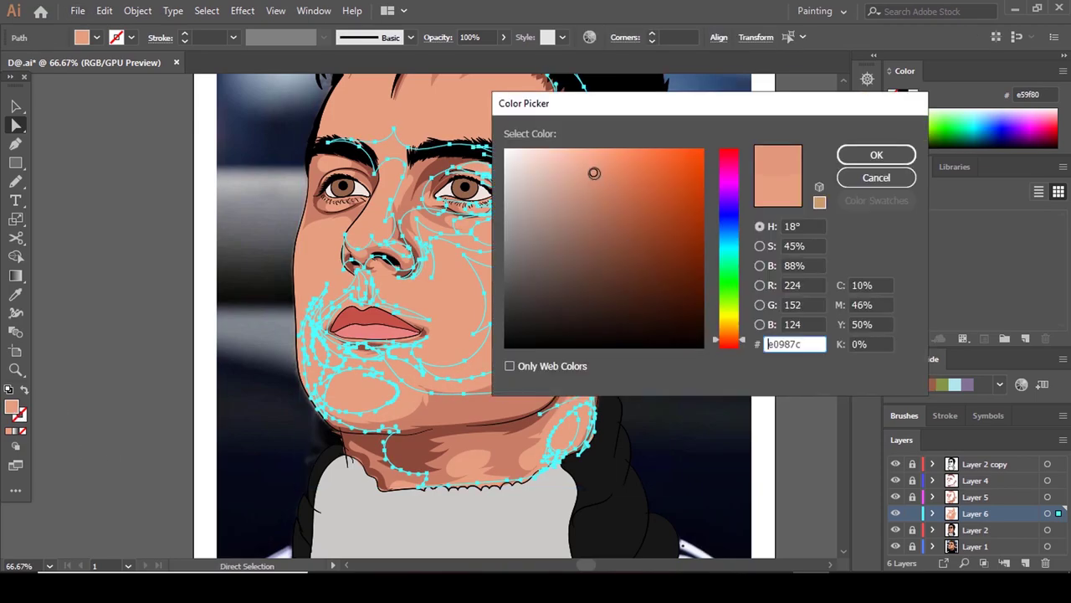
left_click(594, 174)
left_click(870, 155)
key("ctrl+shift+a")
Lock Layer 6 and add a new layer named Hi-lights directly above Layer 4.
scroll(540, 279, "down", 3)
scroll(589, 289, "up", 4)
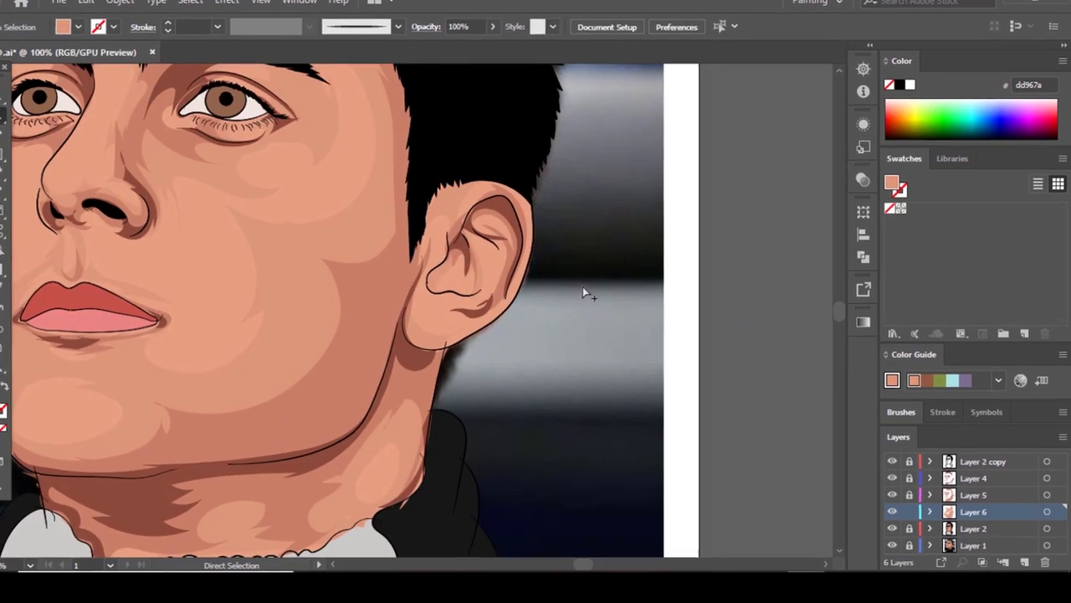
scroll(607, 299, "down", 4)
scroll(615, 293, "up", 4)
scroll(621, 301, "down", 4)
scroll(410, 232, "up", 2)
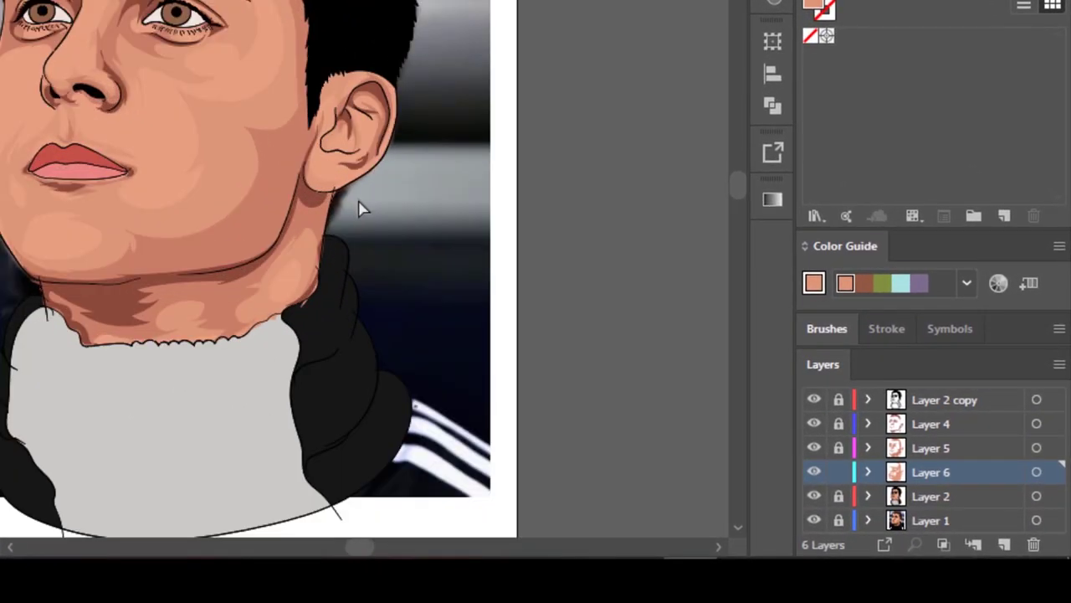
scroll(410, 232, "up", 1)
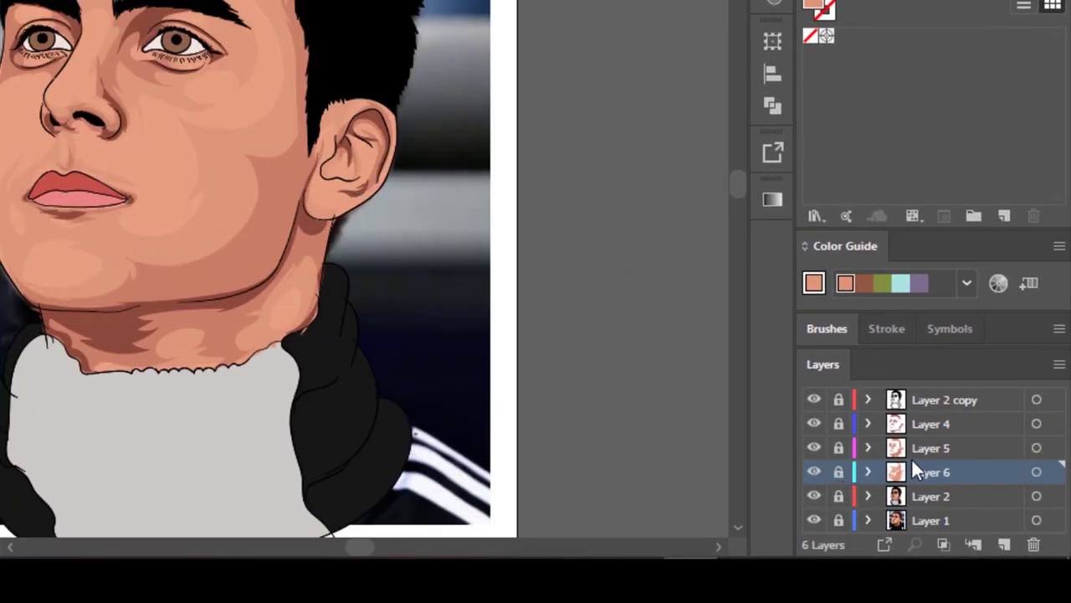
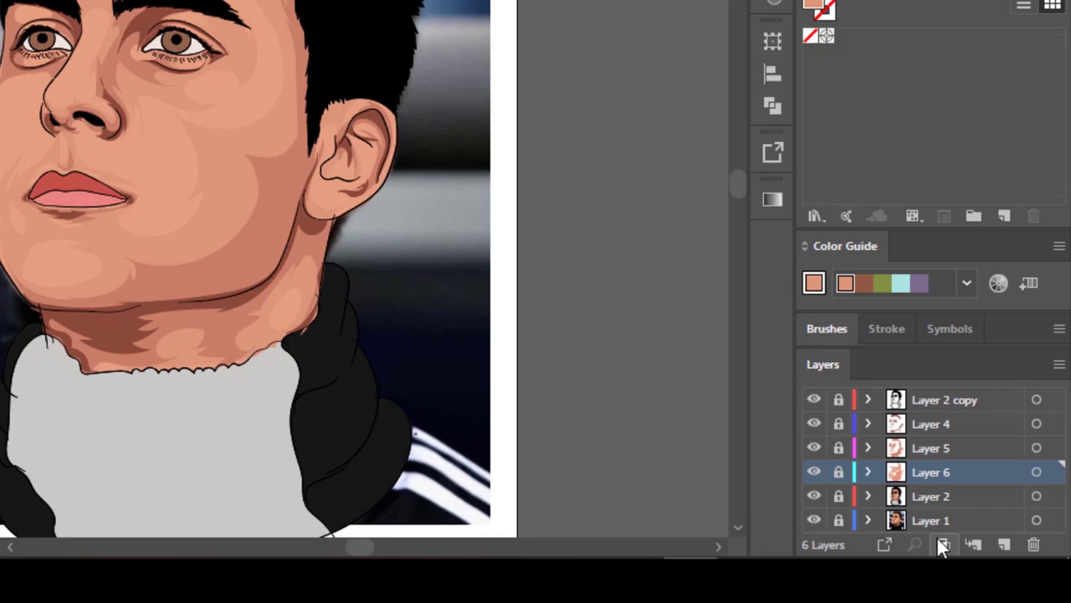
left_click(961, 423)
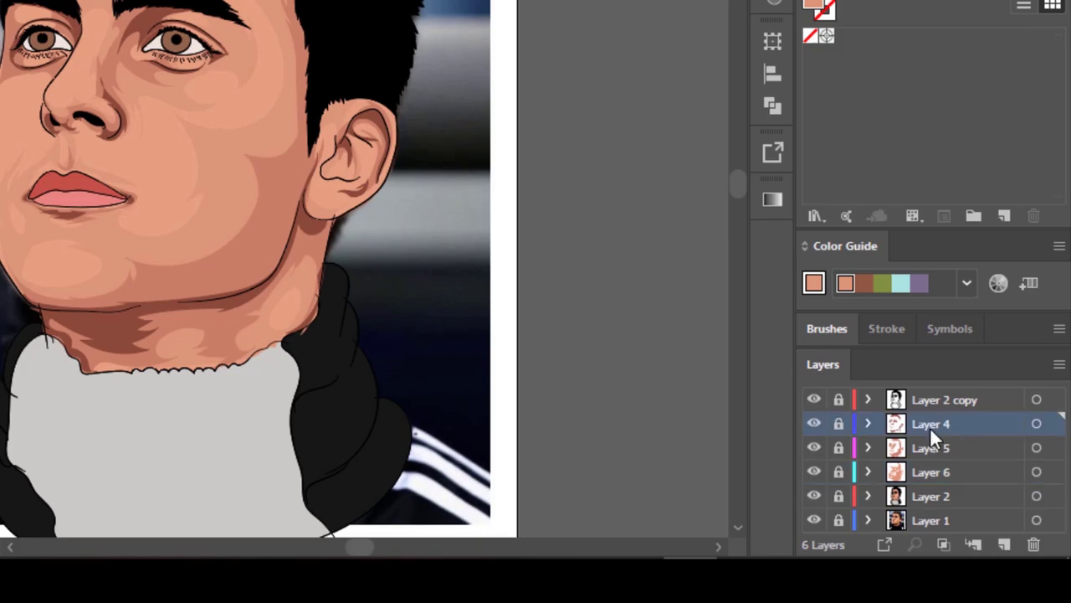
left_click(1004, 545)
double_click(938, 424)
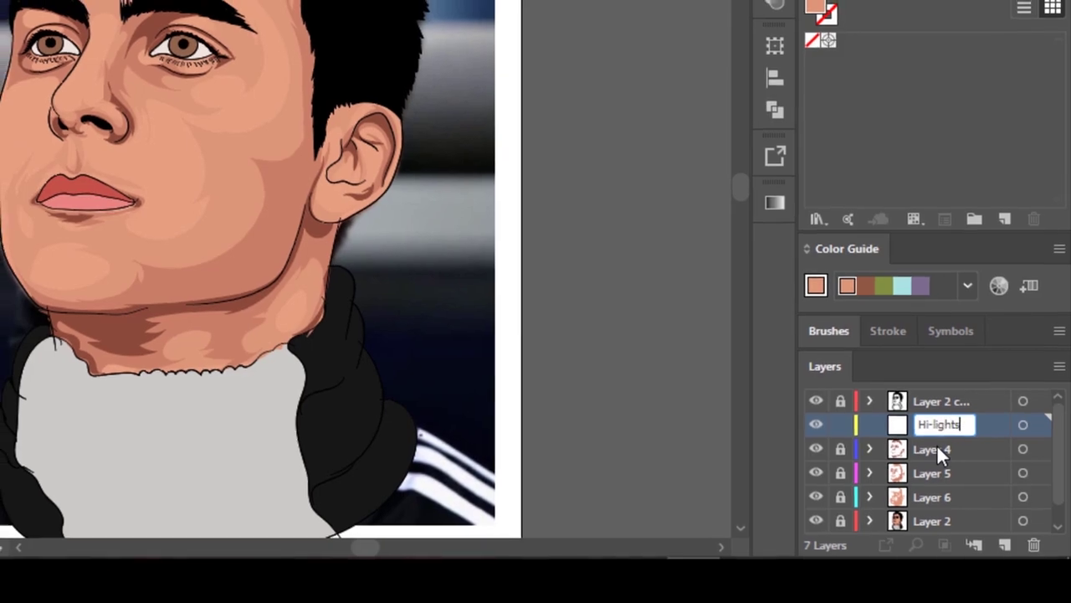
key("Return")
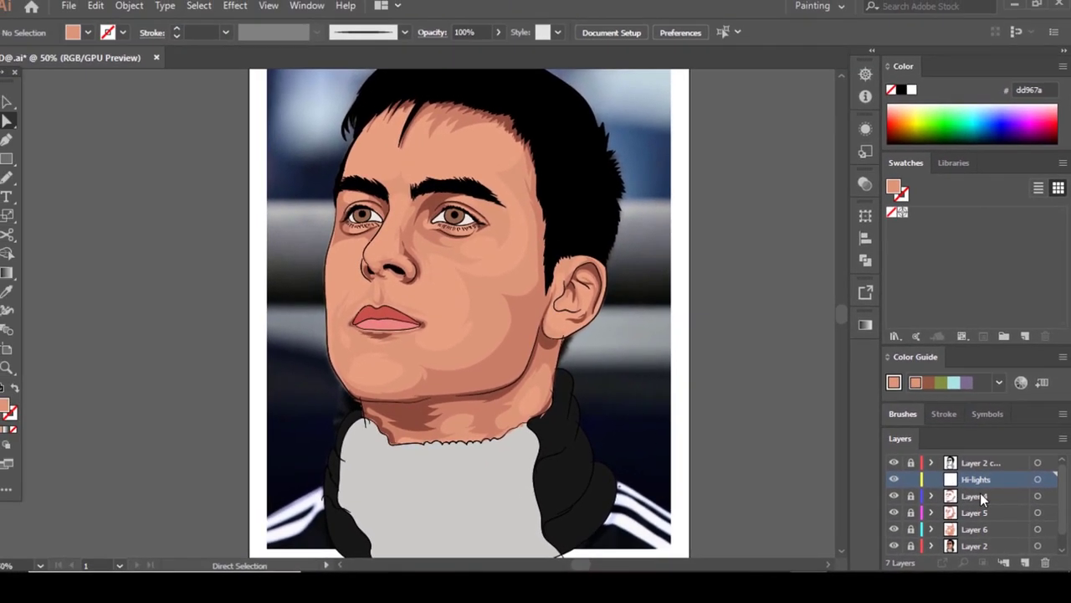
Sample the base skin color and set the fill to the lighter pink highlight tone ffbdab.
key("n")
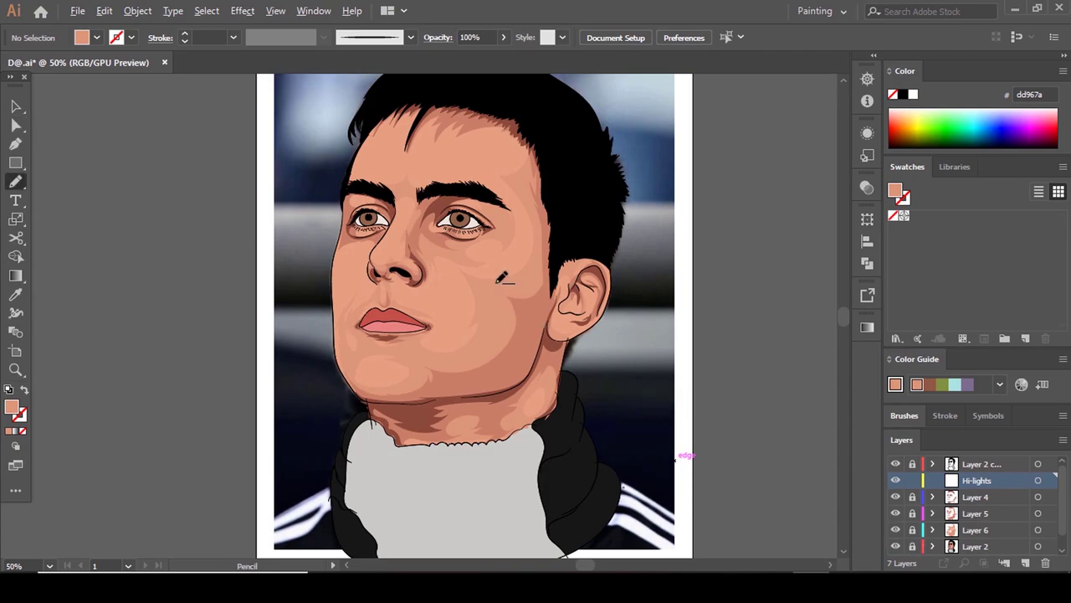
scroll(500, 280, "up", 2)
scroll(546, 299, "down", 2)
scroll(601, 348, "up", 4)
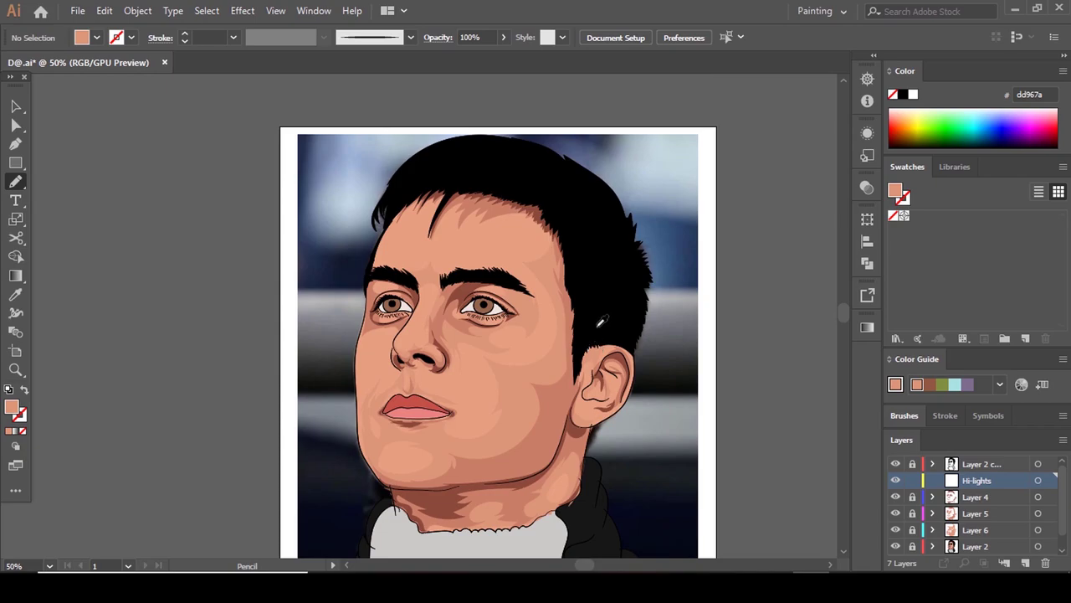
key("i")
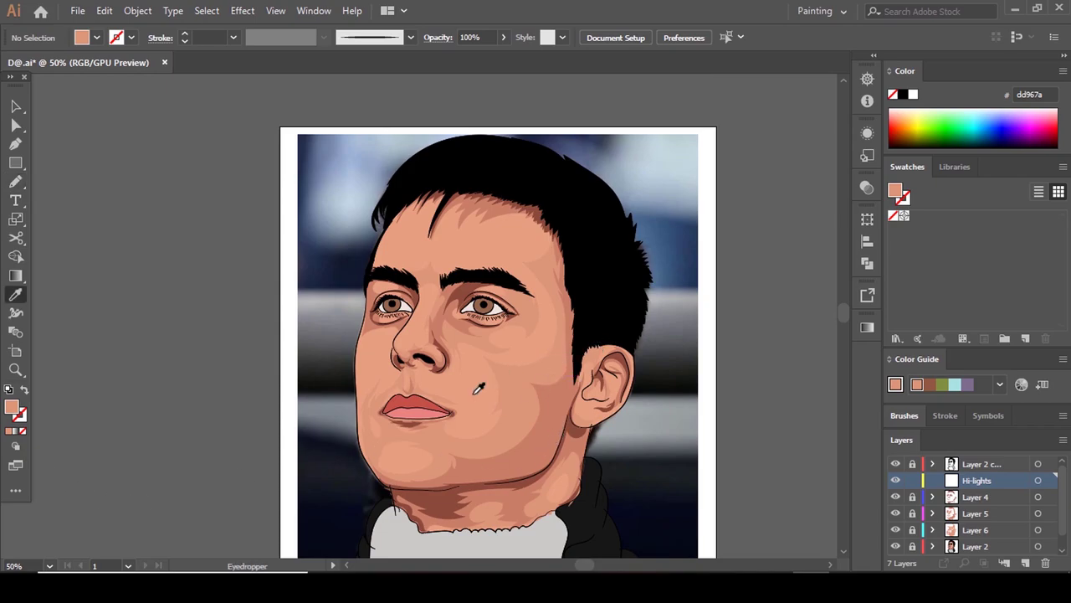
double_click(11, 410)
left_click_drag(589, 171, 569, 139)
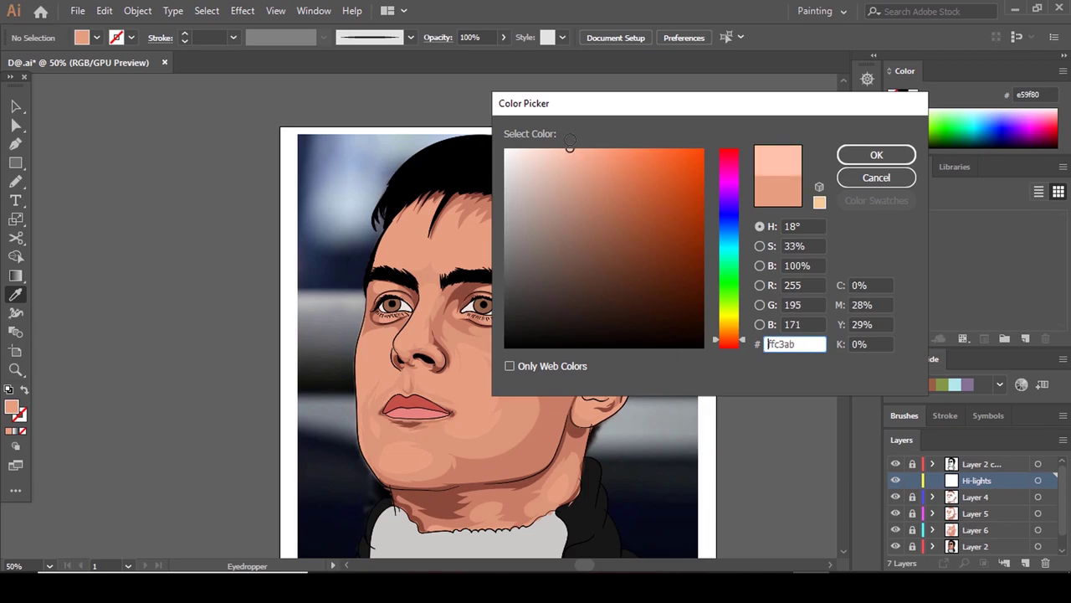
left_click_drag(735, 340, 734, 341)
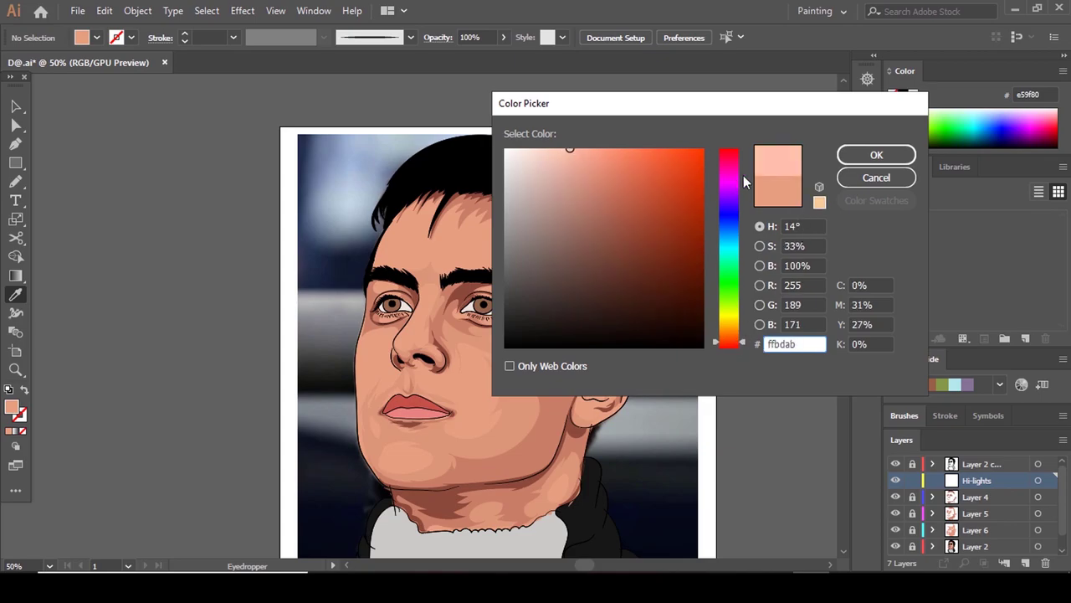
left_click(876, 155)
Hide Layer 2 and draw a Pencil highlight shape along the far edge of the forehead down to the far eyebrow.
scroll(958, 527, "down", 1)
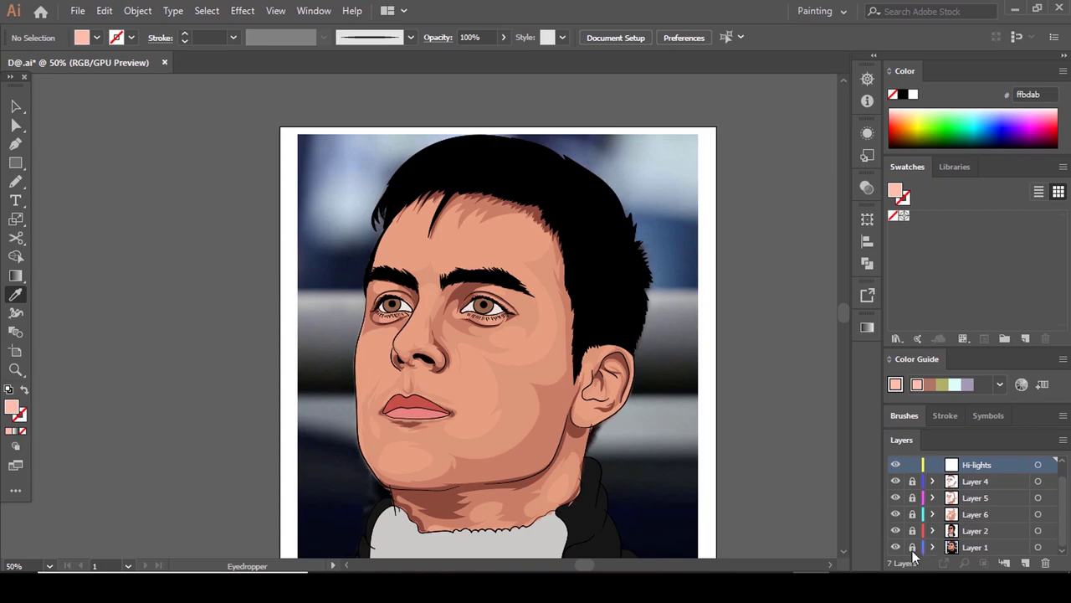
left_click(896, 531)
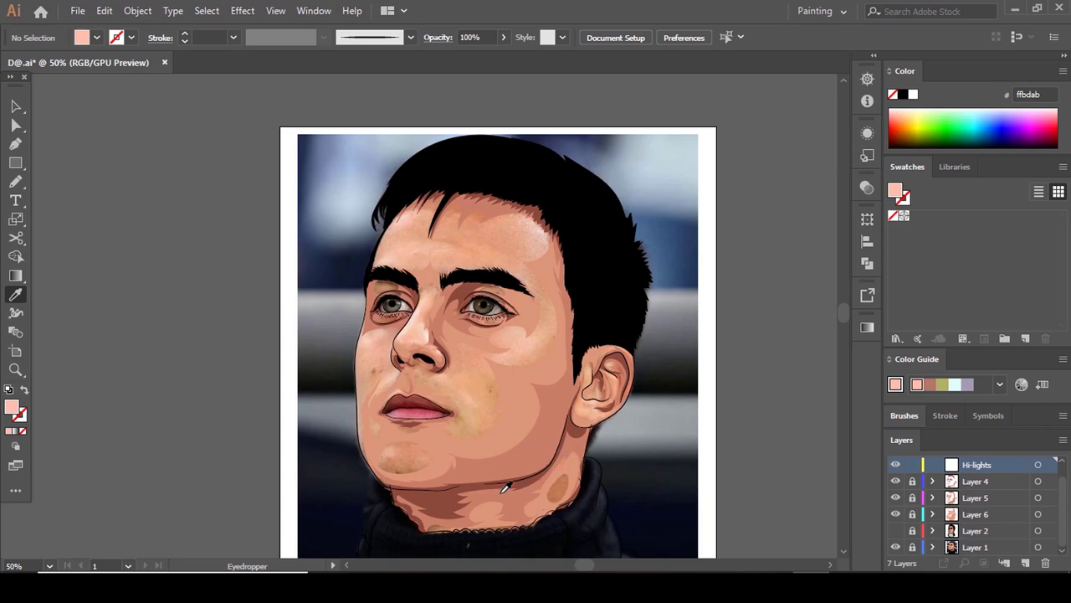
key("n")
scroll(457, 274, "up", 3)
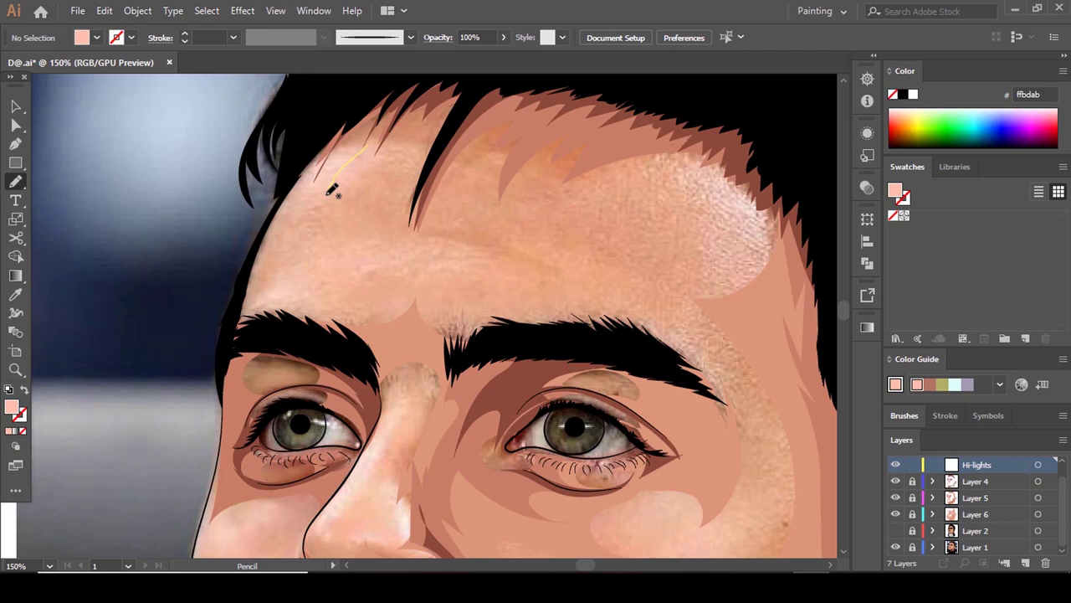
mouse_move(322, 216)
left_mouse_down()
mouse_move(313, 184)
mouse_move(274, 257)
mouse_move(294, 294)
mouse_move(346, 321)
mouse_move(375, 381)
mouse_move(310, 325)
mouse_move(262, 324)
mouse_move(249, 335)
mouse_move(246, 297)
mouse_move(281, 203)
mouse_move(359, 115)
mouse_move(321, 177)
mouse_move(392, 140)
mouse_move(378, 164)
left_mouse_up()
Draw a crescent-shaped highlight on the near side of the forehead, just below the hairline.
scroll(386, 163, "down", 2)
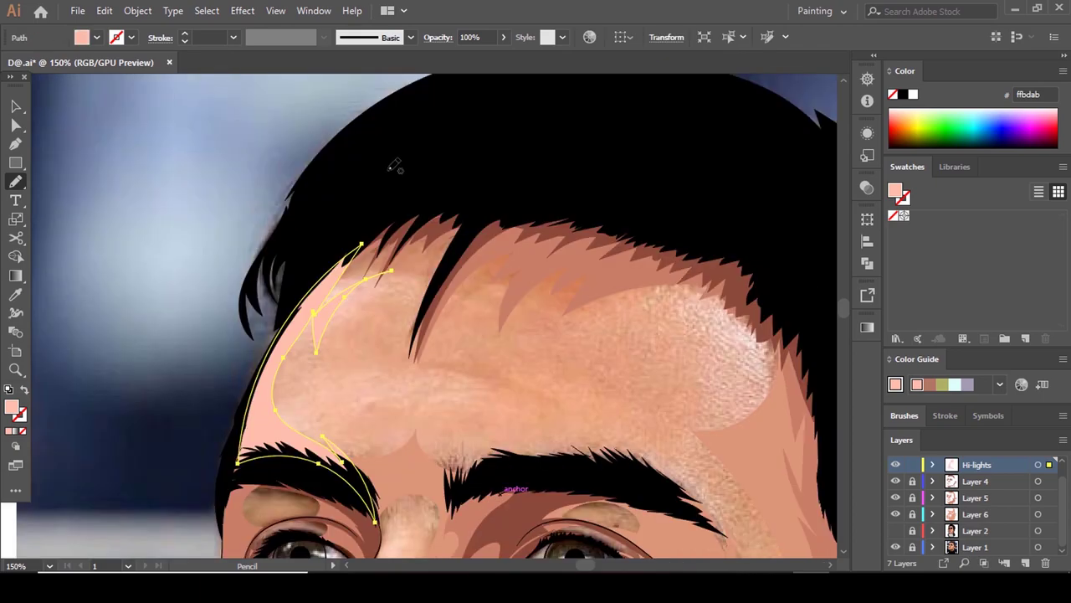
scroll(484, 189, "up", 3)
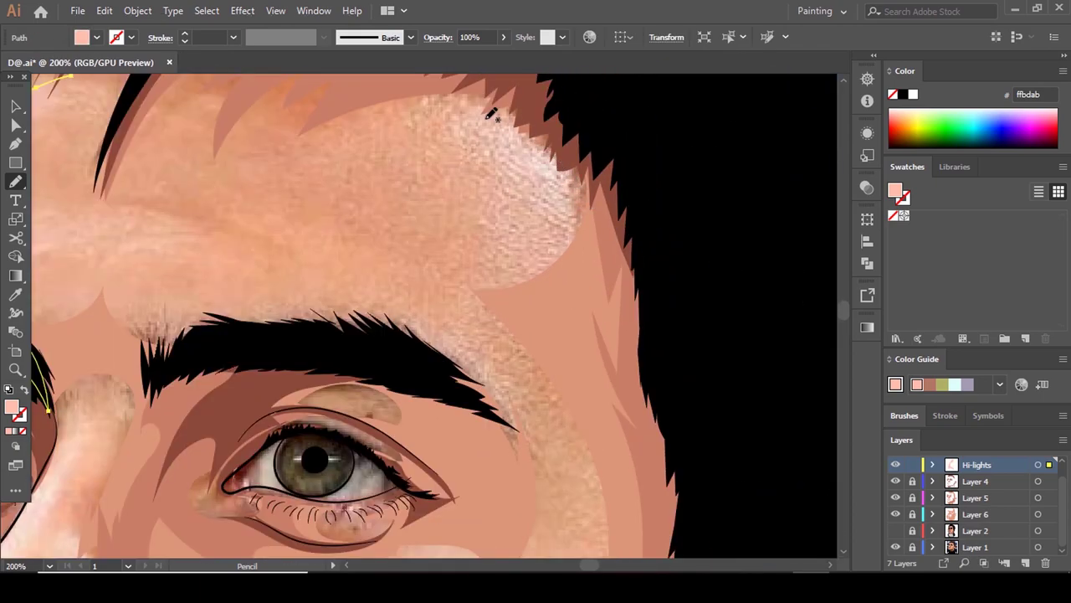
mouse_move(487, 118)
left_mouse_down()
mouse_move(569, 194)
mouse_move(564, 230)
mouse_move(533, 264)
mouse_move(481, 284)
mouse_move(456, 283)
mouse_move(519, 251)
mouse_move(524, 204)
mouse_move(482, 137)
mouse_move(368, 119)
left_mouse_up()
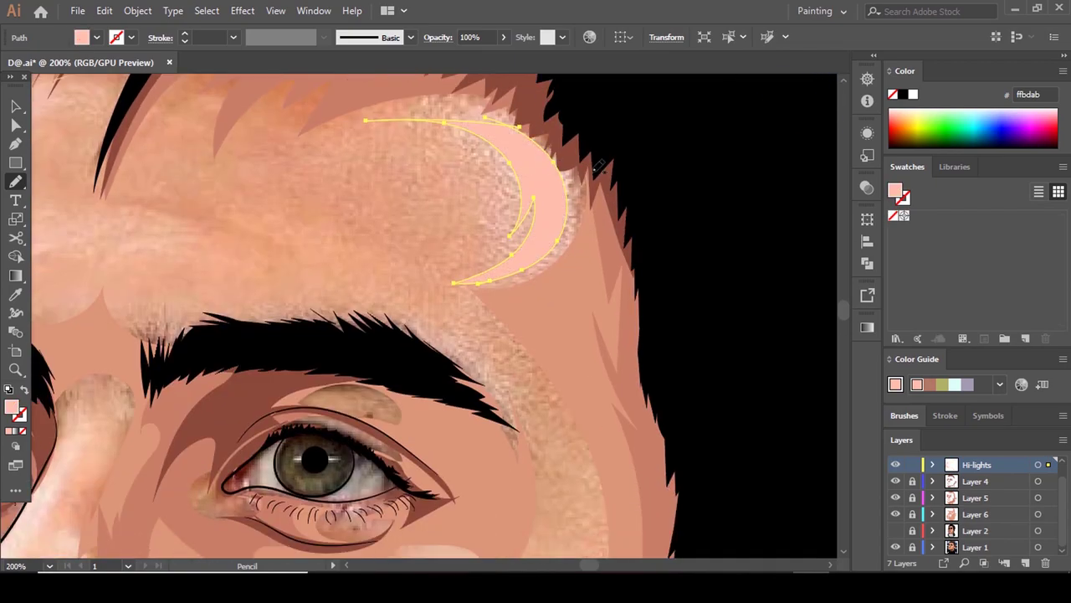
Draw a thin highlight shape above the near eyebrow, curving down past its outer end toward the temple.
scroll(598, 168, "down", 3)
scroll(526, 204, "up", 2)
mouse_move(446, 173)
left_mouse_down()
mouse_move(494, 166)
mouse_move(542, 174)
mouse_move(651, 267)
mouse_move(668, 330)
mouse_move(592, 220)
mouse_move(484, 200)
mouse_move(500, 188)
mouse_move(418, 190)
mouse_move(381, 208)
left_mouse_up()
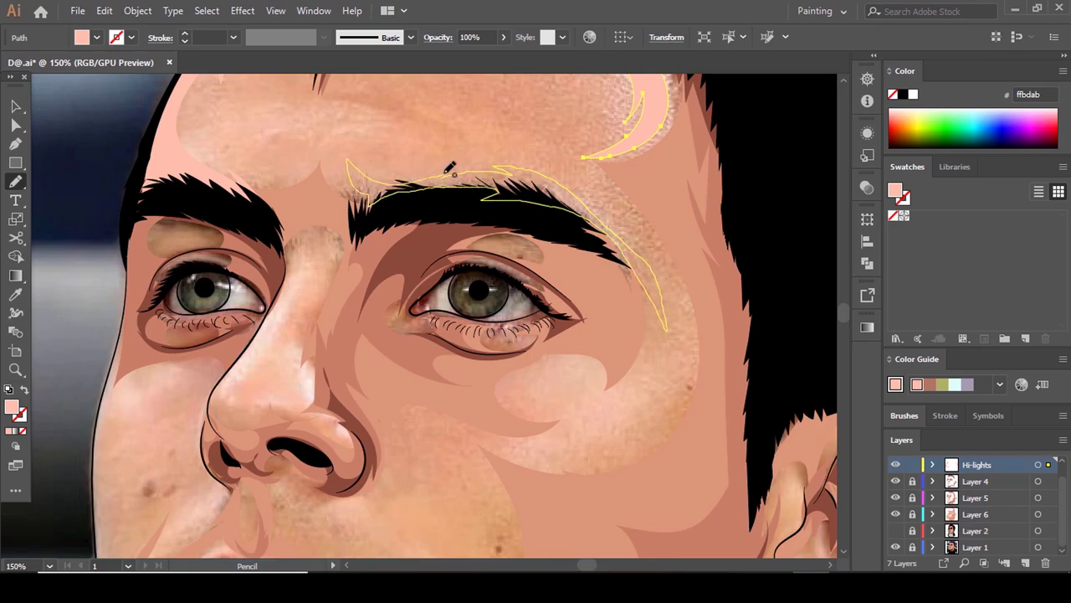
Draw a jagged curved highlight on the near cheekbone, from the end of the eyebrow highlight to below the eye.
scroll(472, 183, "down", 3)
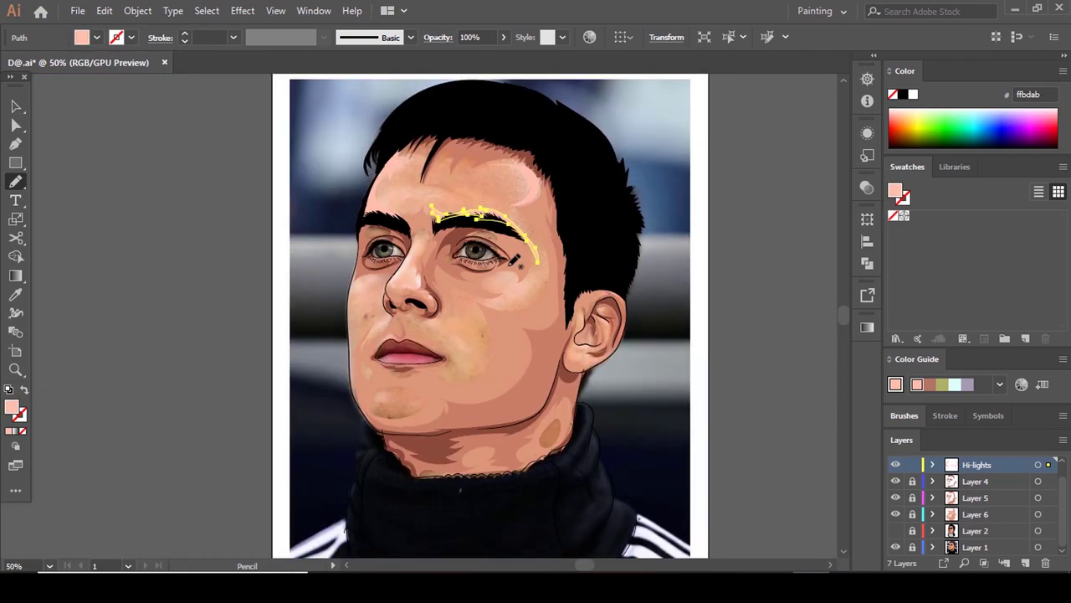
scroll(514, 261, "up", 4)
mouse_move(594, 231)
left_mouse_down()
mouse_move(521, 290)
mouse_move(484, 238)
mouse_move(474, 308)
mouse_move(452, 342)
mouse_move(490, 345)
mouse_move(595, 268)
mouse_move(591, 179)
left_mouse_up()
scroll(588, 267, "up", 3)
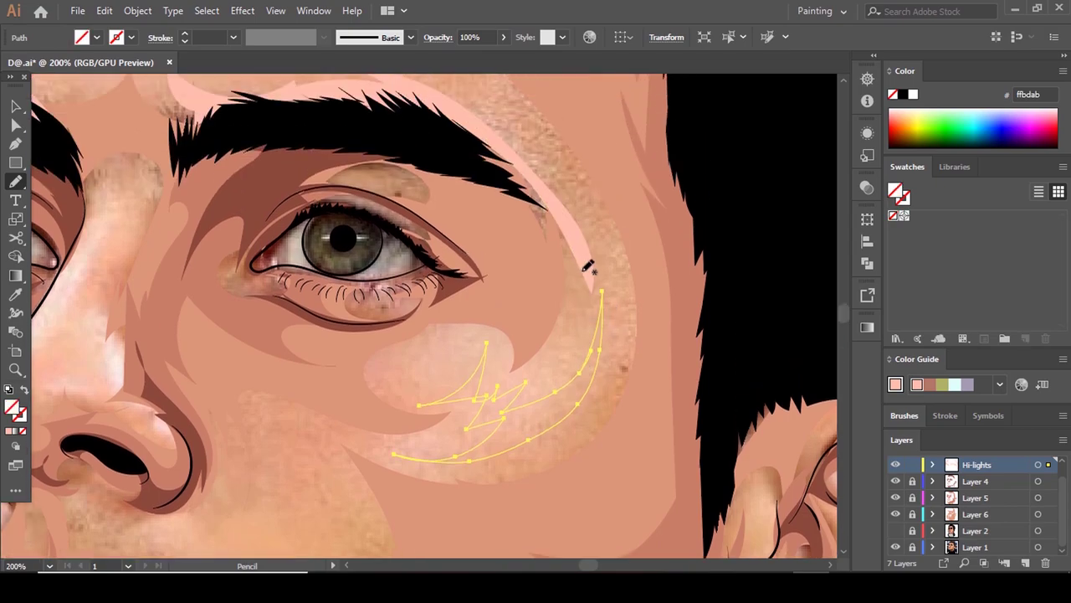
Deselect the cheekbone highlight and show Layer 2 to check the highlights against the base skin color.
scroll(589, 267, "down", 3)
key("a")
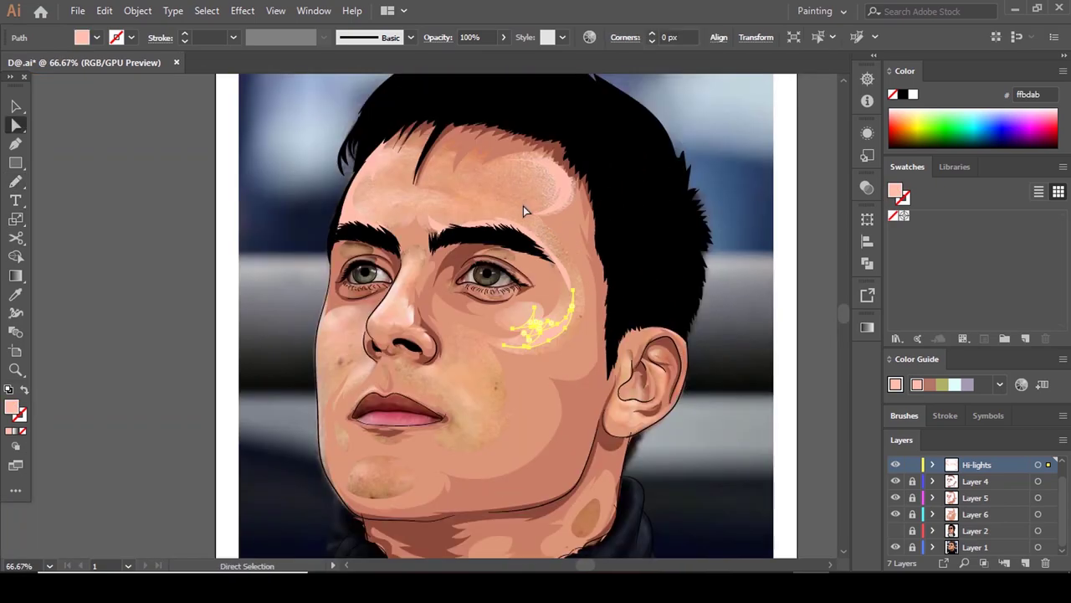
left_click(523, 206)
left_click(896, 532)
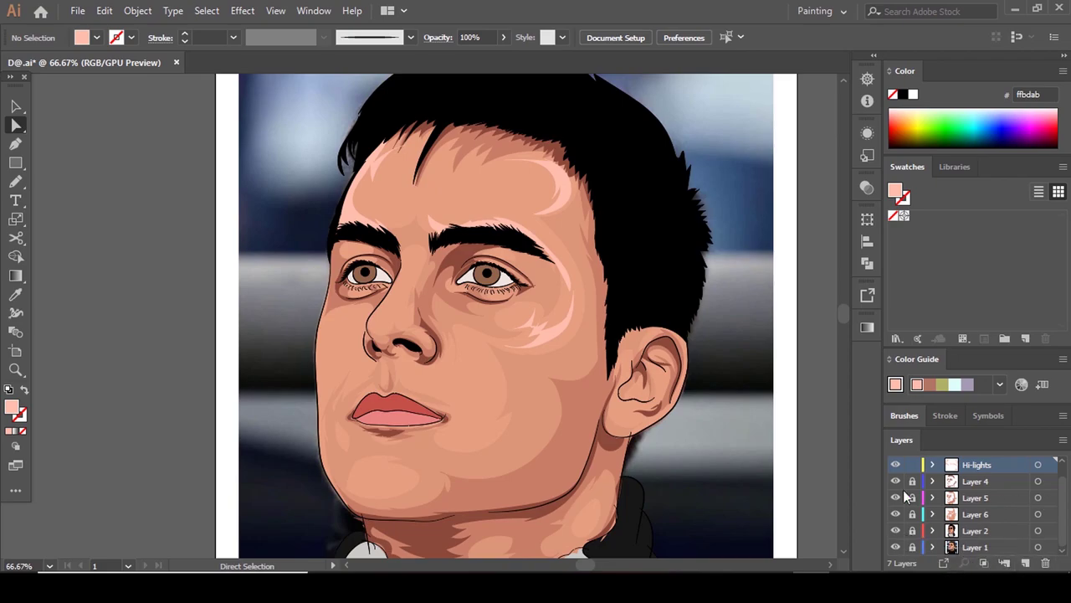
scroll(653, 354, "down", 3)
scroll(596, 351, "up", 2)
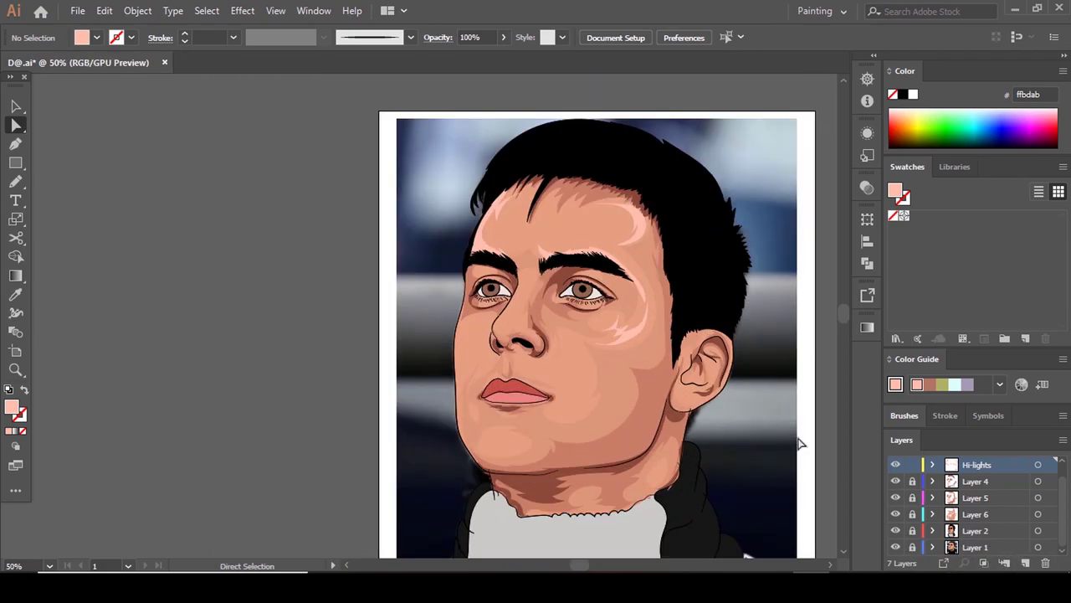
Hide Layer 2 and draw a filled ffbdab highlight with the Pencil tool along the lower rim of the ear opening.
left_click(895, 533)
scroll(712, 352, "up", 6)
key("n")
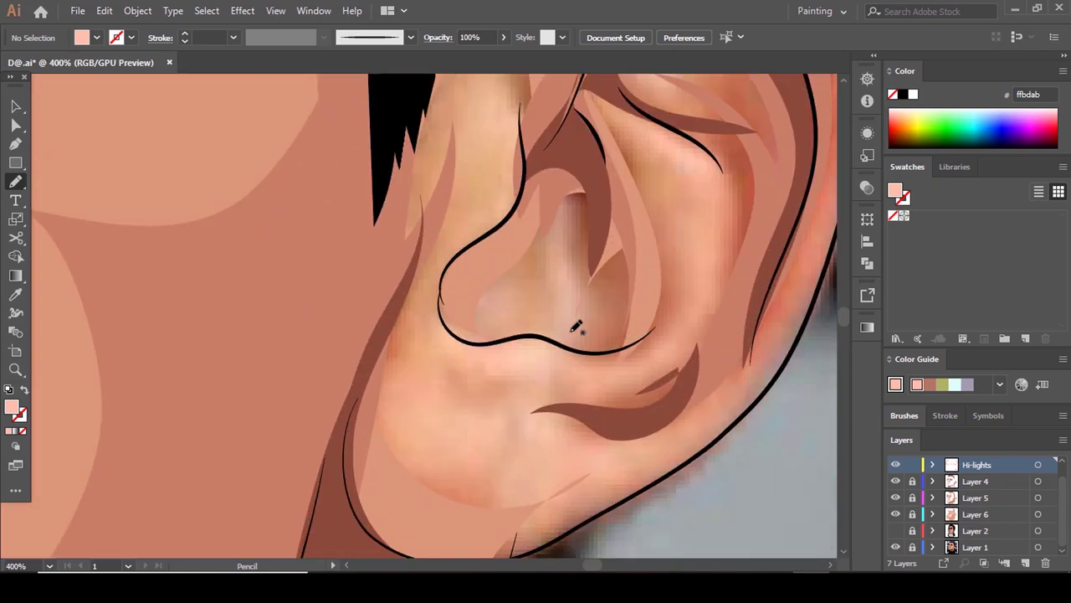
mouse_move(442, 311)
left_mouse_down()
mouse_move(489, 344)
mouse_move(534, 330)
mouse_move(611, 368)
mouse_move(561, 365)
mouse_move(505, 386)
mouse_move(453, 373)
mouse_move(420, 300)
mouse_move(471, 344)
left_mouse_up()
scroll(483, 341, "down", 3)
key("comma")
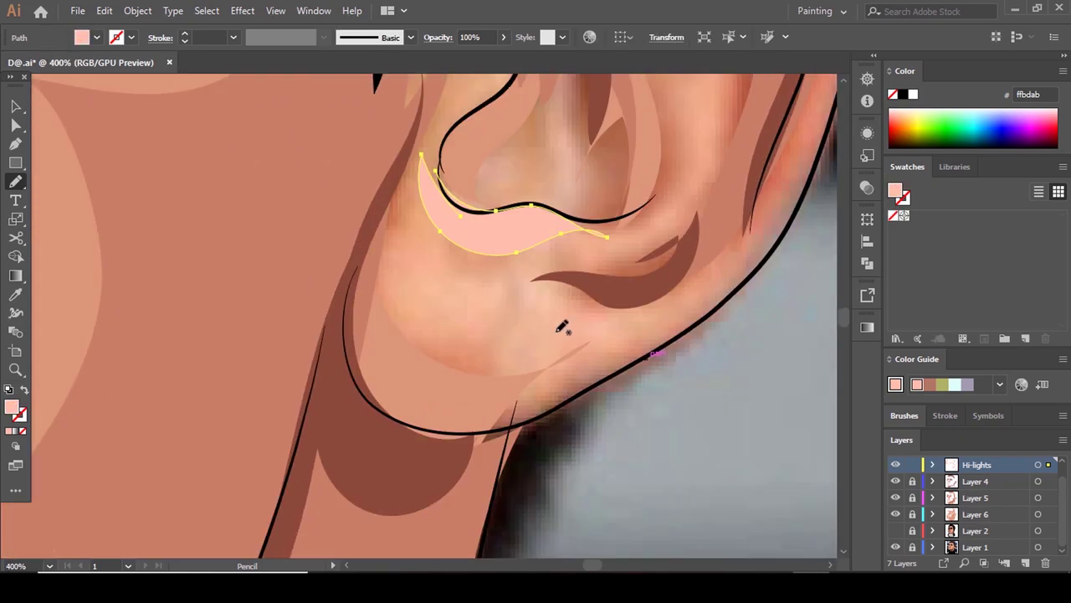
Draw a curved highlight along the lower inner fold of the ear, just above the dark crescent shadow.
scroll(703, 251, "up", 2)
left_click_drag(696, 212, 667, 272)
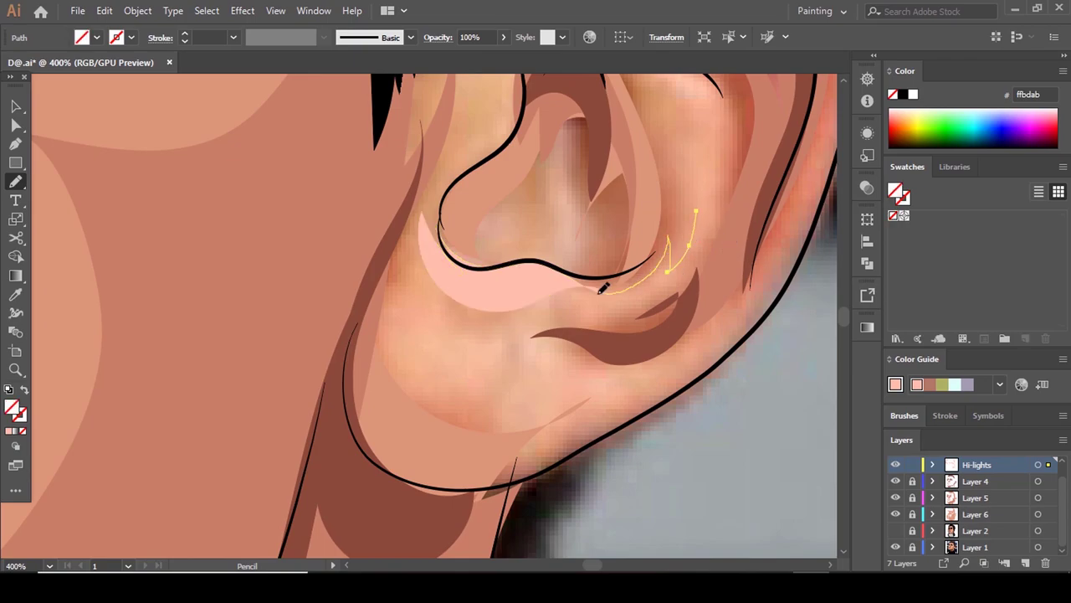
mouse_move(612, 308)
left_mouse_down()
mouse_move(663, 302)
mouse_move(702, 250)
mouse_move(711, 196)
mouse_move(589, 164)
mouse_move(740, 308)
left_mouse_up()
Draw highlights on the ear's upper inner fold and in the hollow beneath its upper rim.
scroll(751, 287, "up", 3)
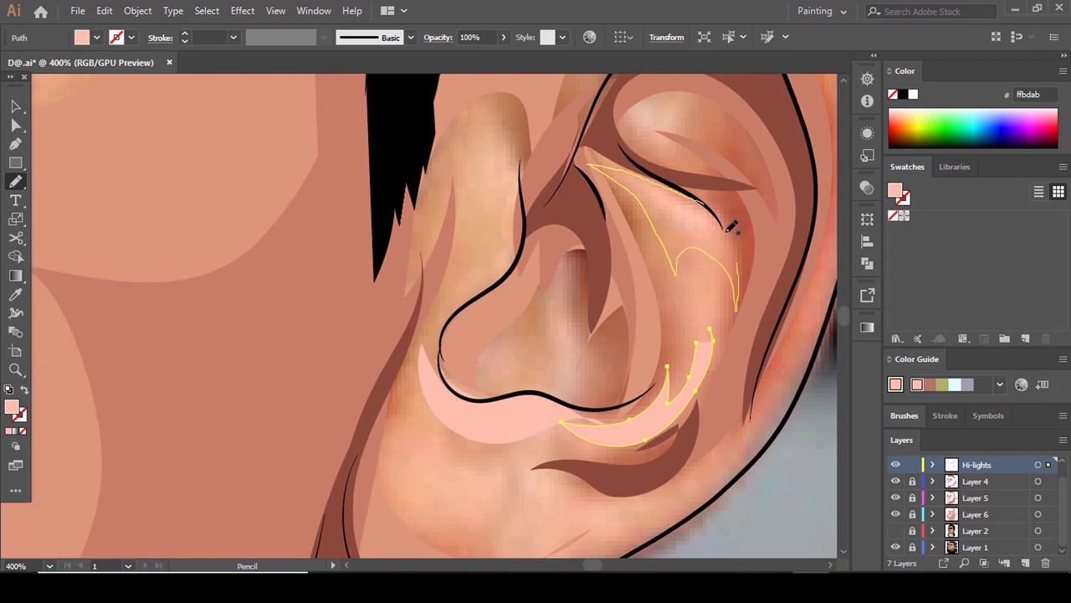
scroll(729, 220, "up", 3)
mouse_move(707, 240)
left_mouse_down()
mouse_move(651, 233)
mouse_move(662, 306)
mouse_move(697, 228)
left_mouse_up()
scroll(694, 231, "up", 3)
scroll(694, 231, "down", 11)
scroll(575, 157, "up", 3)
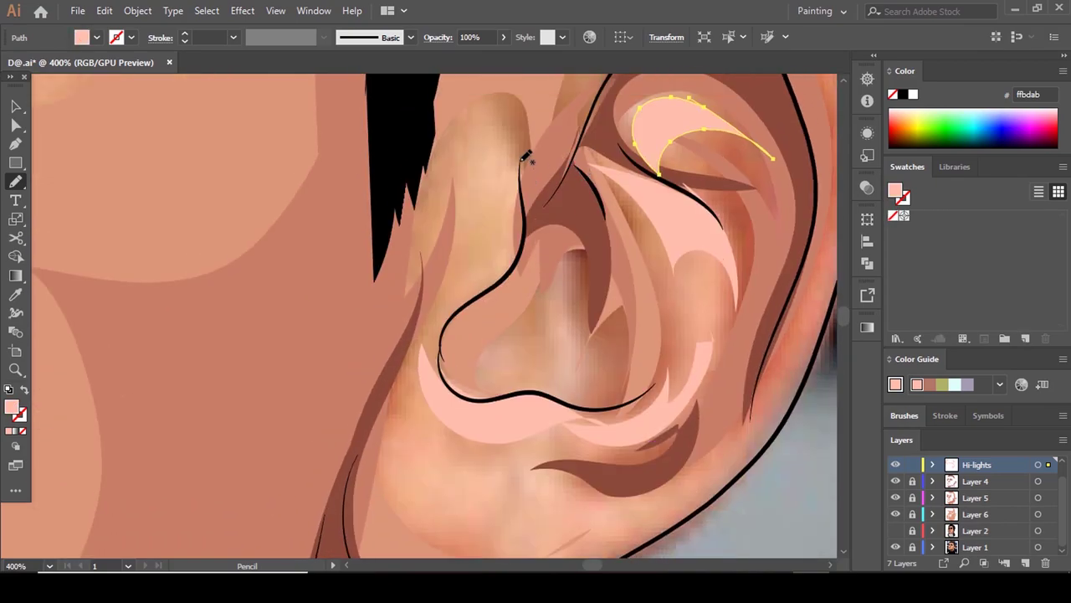
Draw highlights on the small flap in front of the ear opening and inside the ear's central hollow.
mouse_move(519, 167)
left_mouse_down()
mouse_move(504, 124)
mouse_move(468, 241)
mouse_move(488, 239)
mouse_move(447, 329)
mouse_move(503, 270)
mouse_move(520, 169)
left_mouse_up()
scroll(539, 182, "up", 3)
scroll(557, 194, "down", 3)
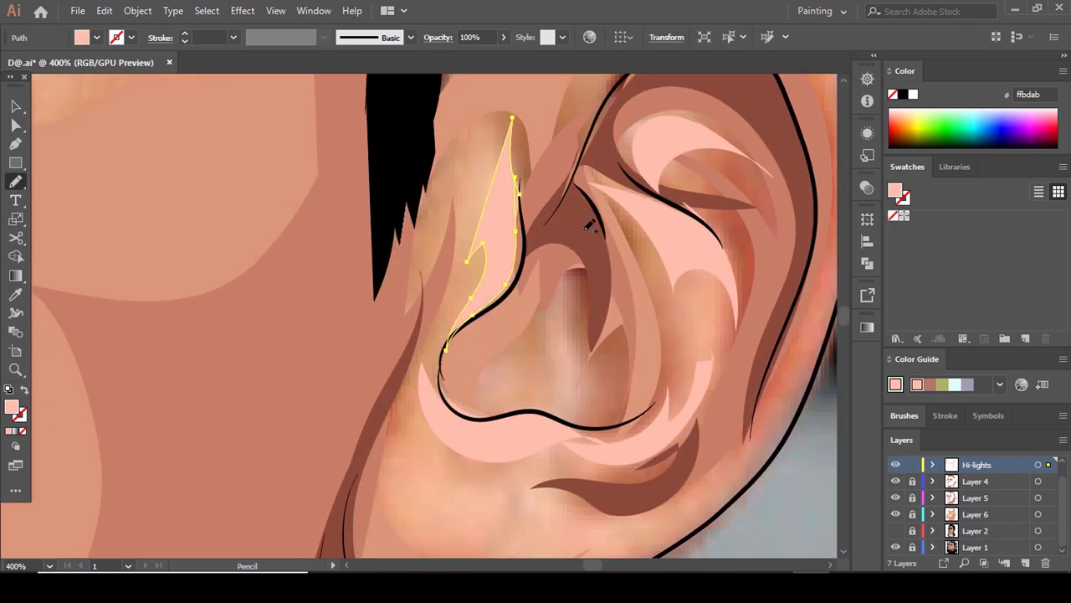
scroll(577, 231, "down", 1)
mouse_move(563, 234)
left_mouse_down()
mouse_move(543, 330)
mouse_move(581, 329)
mouse_move(612, 279)
mouse_move(569, 251)
left_mouse_up()
scroll(573, 248, "up", 3)
key("comma")
scroll(668, 331, "up", 5)
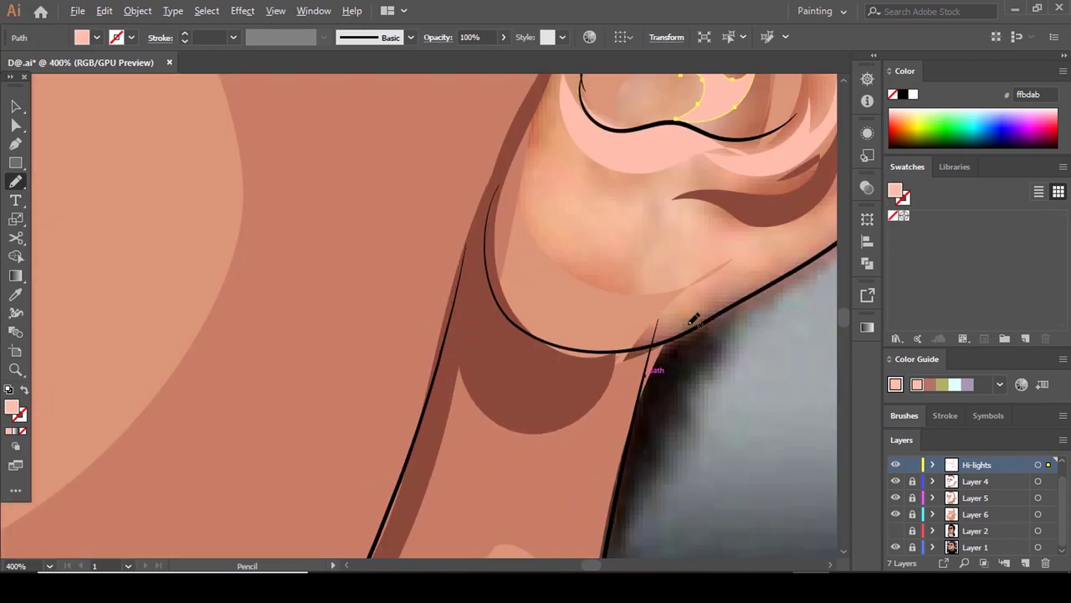
Draw a jagged-edged highlight across the earlobe.
mouse_move(590, 216)
left_mouse_down()
mouse_move(677, 259)
mouse_move(772, 280)
mouse_move(657, 257)
left_mouse_up()
scroll(657, 258, "down", 5)
scroll(526, 287, "up", 4)
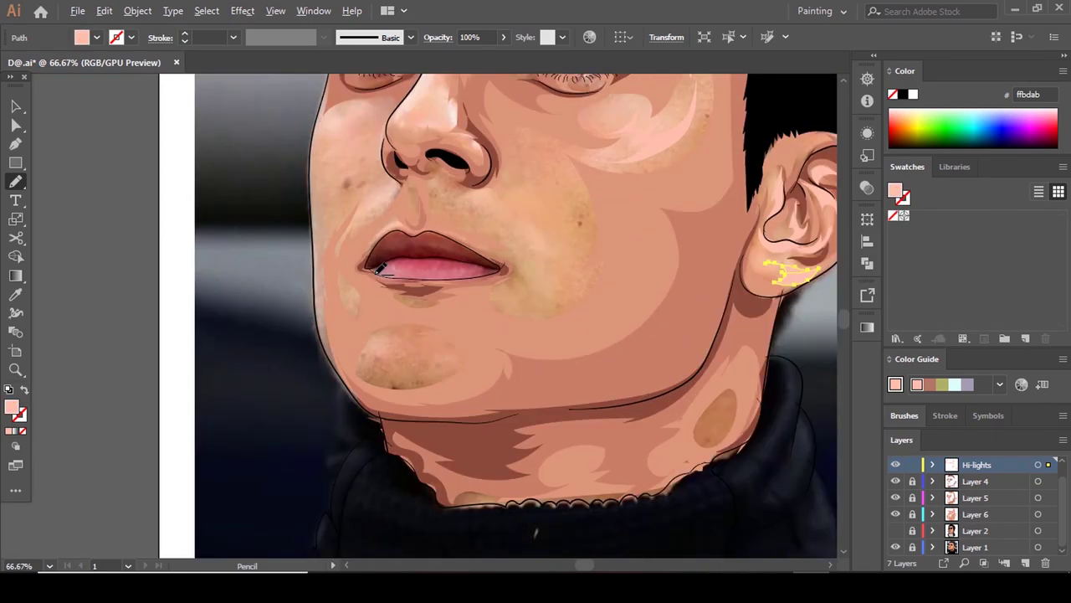
Draw a pointed crescent-shaped highlight on the cheek beside the right-hand corner of the mouth.
scroll(526, 287, "down", 2)
scroll(620, 282, "up", 1)
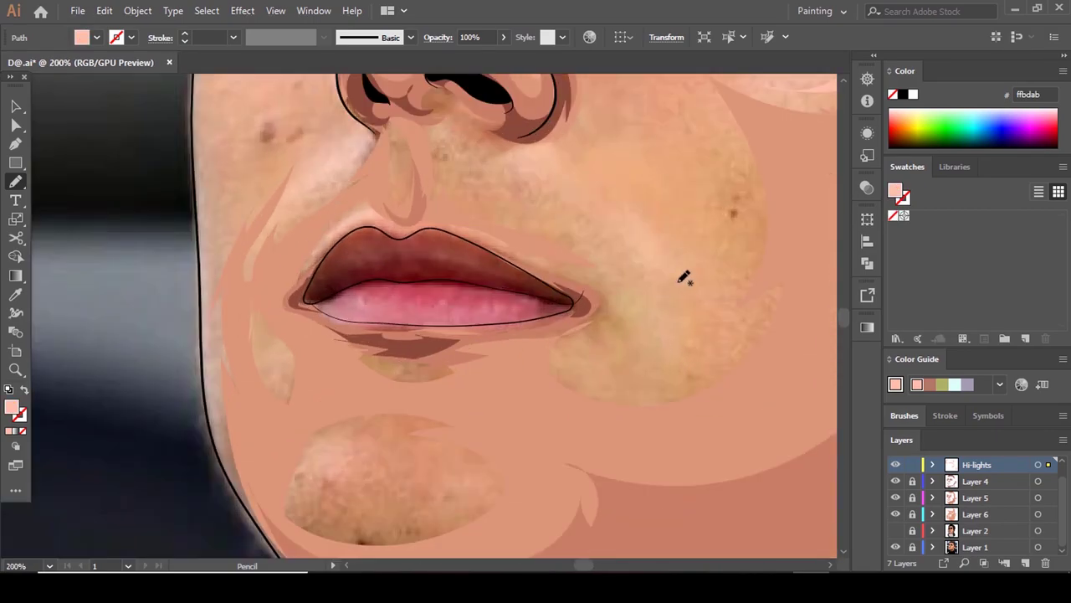
left_click_drag(680, 281, 601, 236)
mouse_move(600, 275)
left_mouse_down()
mouse_move(640, 342)
mouse_move(614, 383)
mouse_move(660, 340)
mouse_move(662, 261)
left_mouse_up()
scroll(653, 262, "up", 3)
key("comma")
Draw a thin highlight following the upper lip's outer contour, with short peaks beneath the nose.
scroll(521, 330, "down", 2)
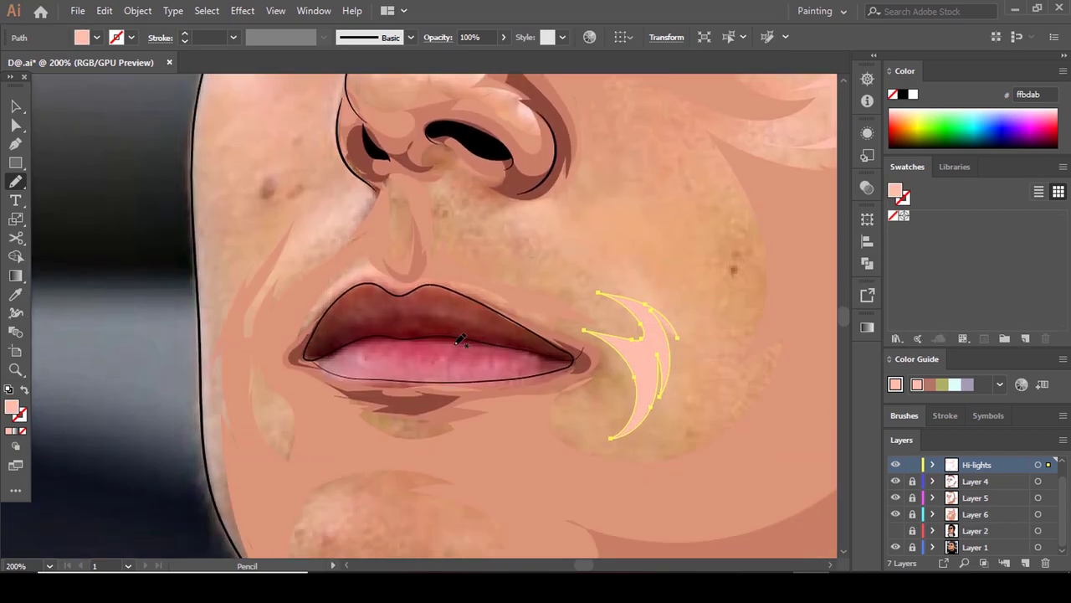
scroll(400, 334, "up", 2)
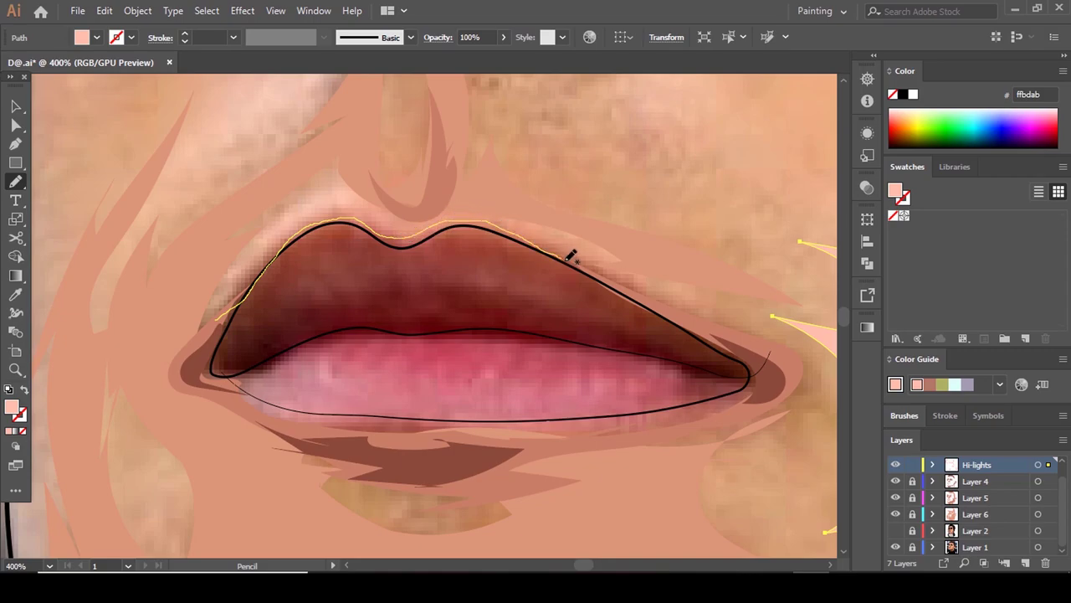
mouse_move(720, 322)
left_mouse_down()
mouse_move(533, 228)
mouse_move(463, 219)
mouse_move(467, 193)
left_mouse_up()
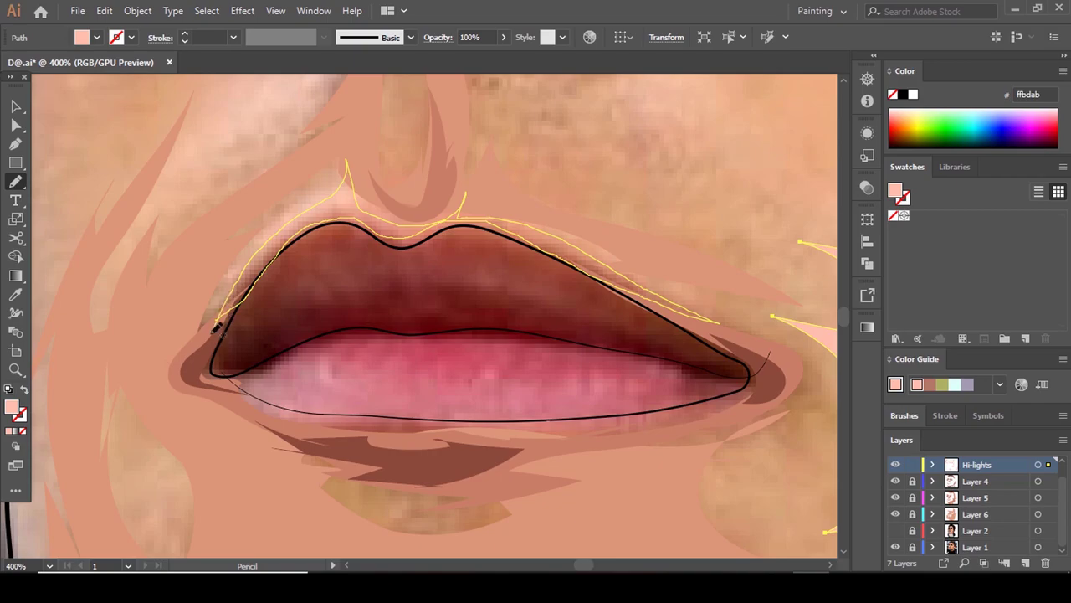
left_click_drag(215, 329, 216, 328)
scroll(239, 330, "down", 4)
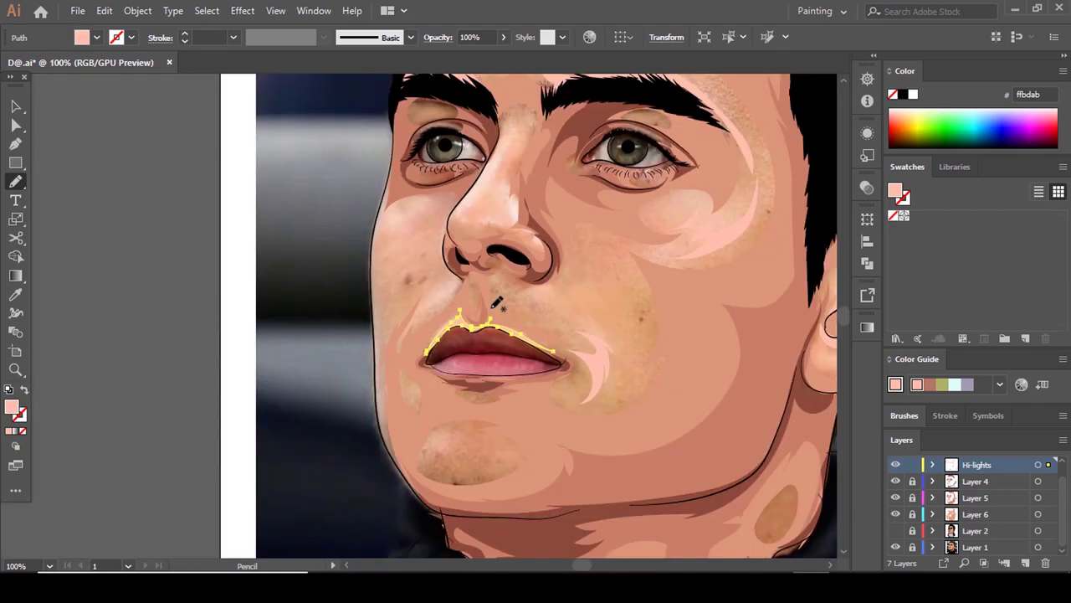
Draw a long jagged highlight down the left-hand edge of the face, curving inward below the eye.
scroll(498, 302, "up", 2)
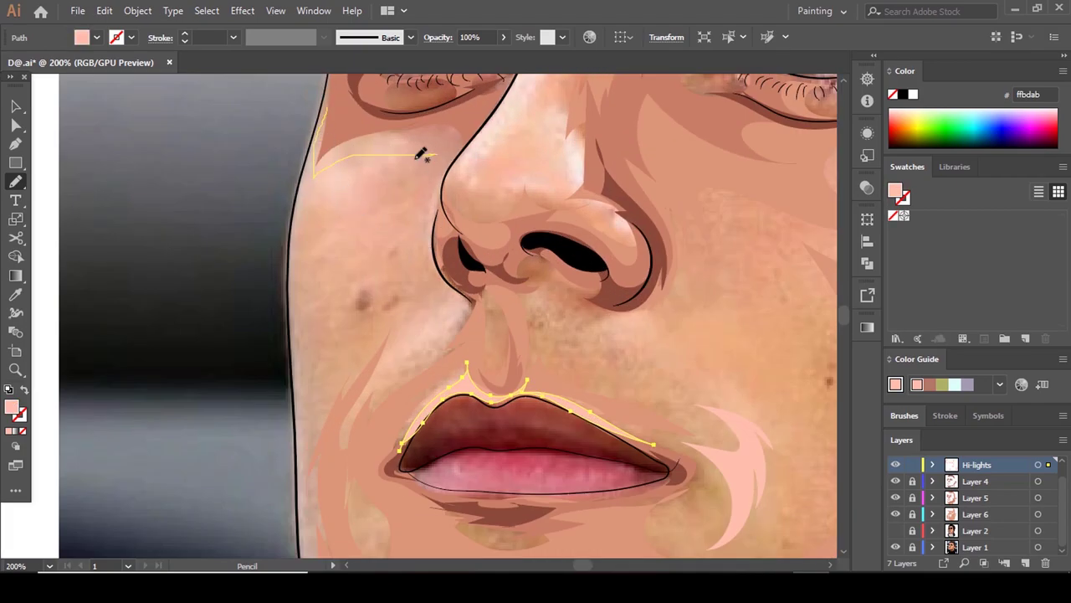
mouse_move(421, 155)
left_mouse_down()
mouse_move(334, 202)
mouse_move(321, 268)
mouse_move(323, 341)
mouse_move(310, 311)
mouse_move(321, 403)
left_mouse_up()
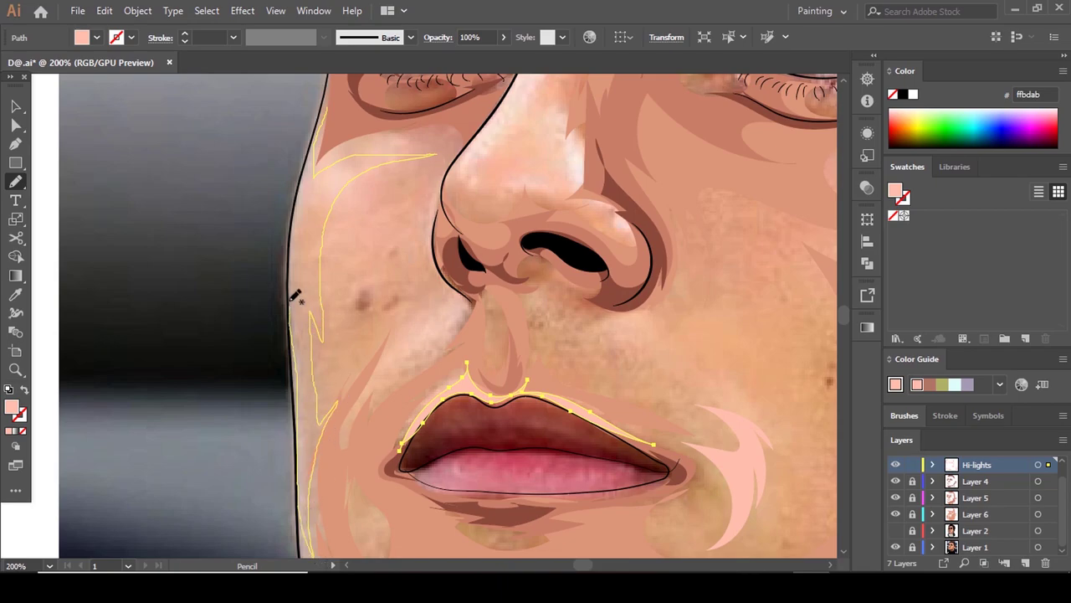
left_click_drag(298, 217, 325, 108)
scroll(388, 167, "down", 1)
scroll(396, 186, "up", 1)
scroll(452, 214, "down", 3)
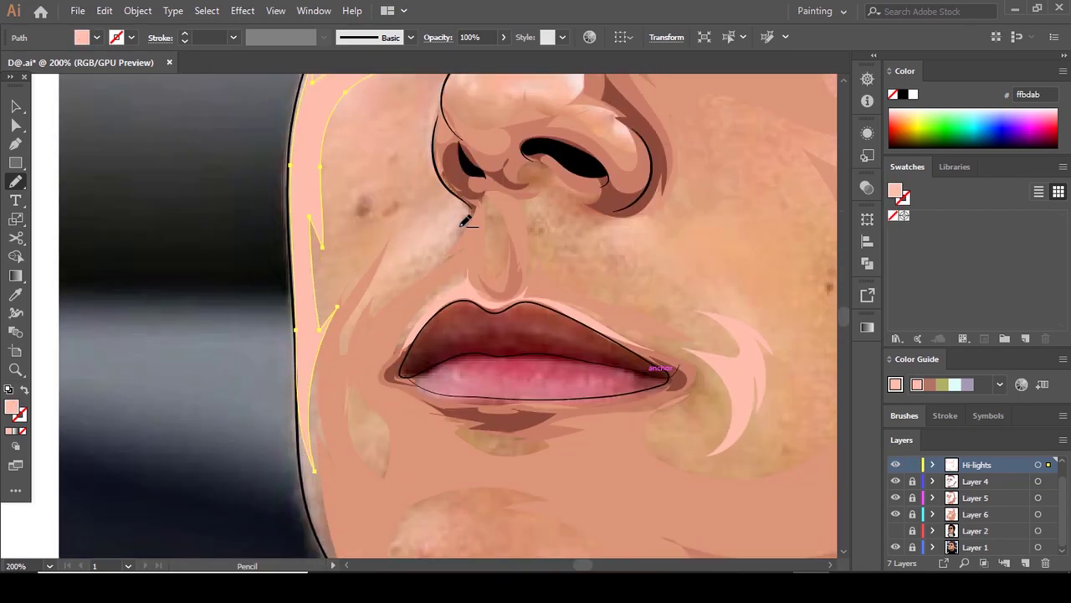
Draw a pointed highlight around the left-hand nostril's outer edge, extending down into the fold above the mouth.
scroll(442, 159, "up", 1)
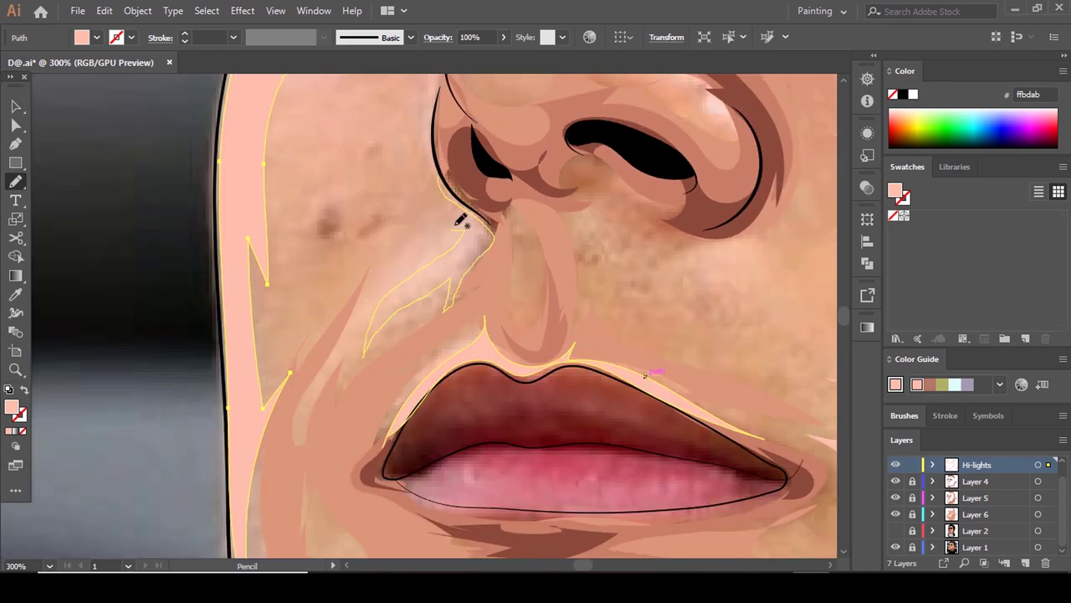
left_click_drag(431, 150, 431, 146)
scroll(455, 192, "up", 3)
key("comma")
scroll(435, 189, "down", 3)
scroll(379, 144, "down", 3)
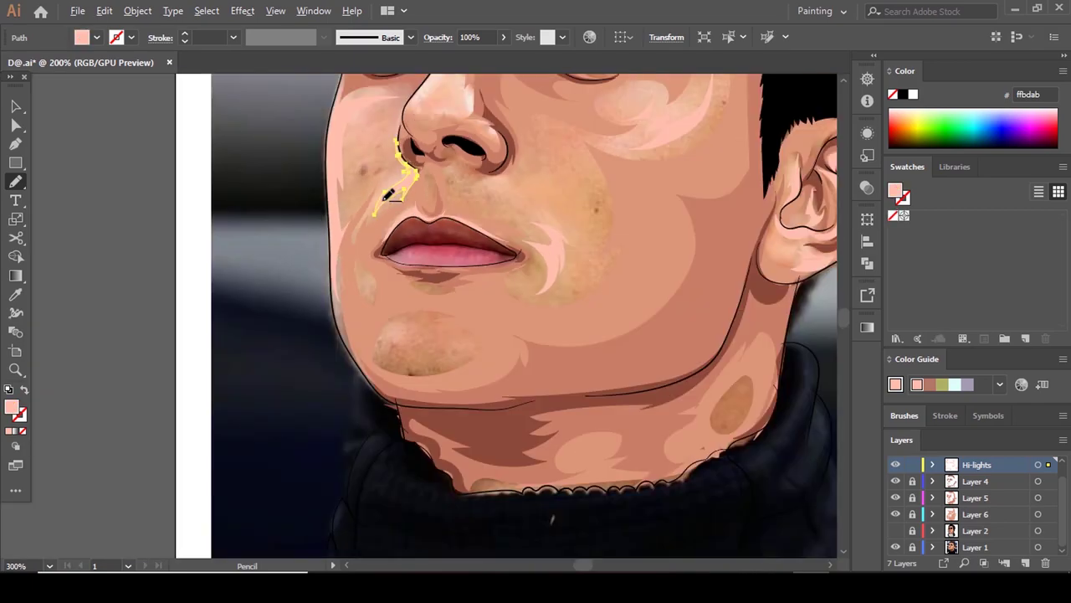
Draw a crescent highlight on the left-hand side of the chin and deselect it.
scroll(467, 293, "up", 5)
mouse_move(202, 186)
left_mouse_down()
mouse_move(167, 199)
mouse_move(132, 242)
mouse_move(108, 315)
mouse_move(192, 415)
mouse_move(165, 320)
mouse_move(231, 221)
mouse_move(192, 227)
left_mouse_up()
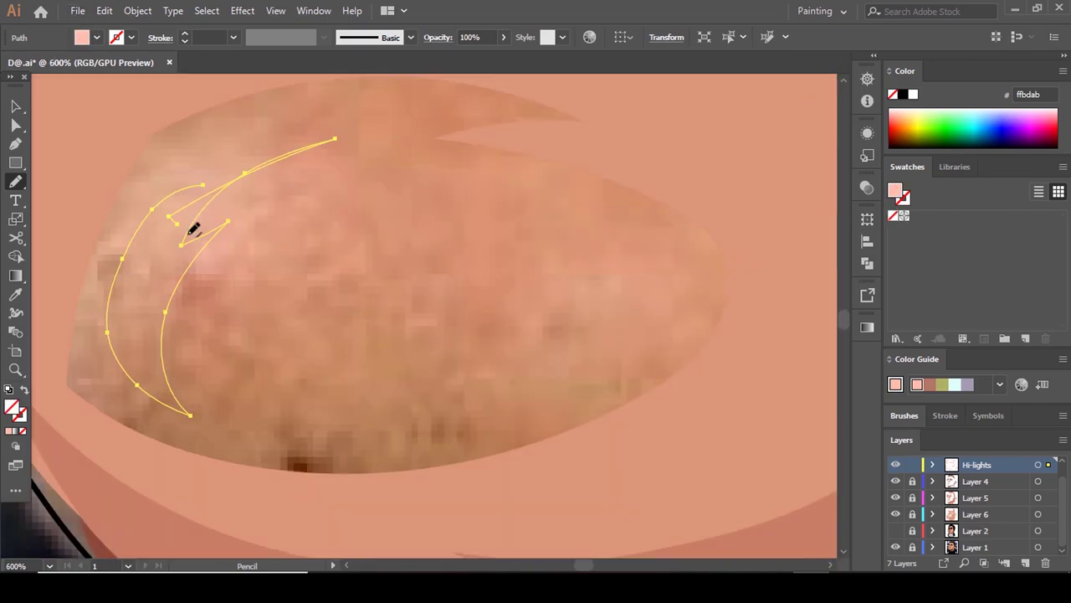
scroll(293, 268, "up", 2)
scroll(407, 307, "down", 5)
key("a")
left_click(393, 318)
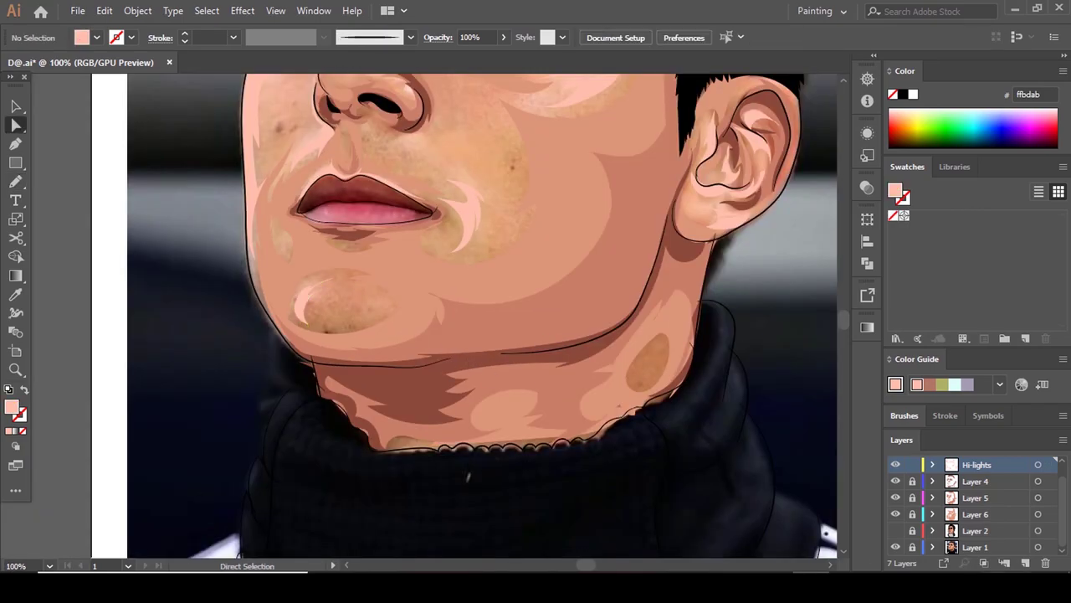
Toggle Layer 2's visibility to examine the highlights against the base colours, and check the fill colour.
left_click(895, 532)
scroll(335, 340, "down", 4)
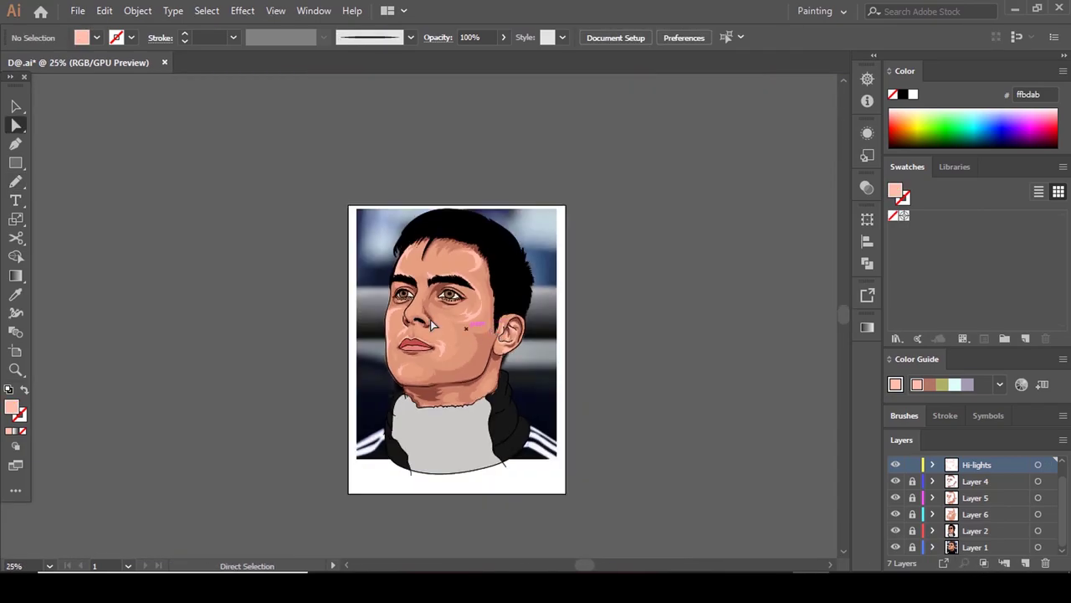
scroll(469, 328, "up", 2)
scroll(385, 351, "up", 3)
key("n")
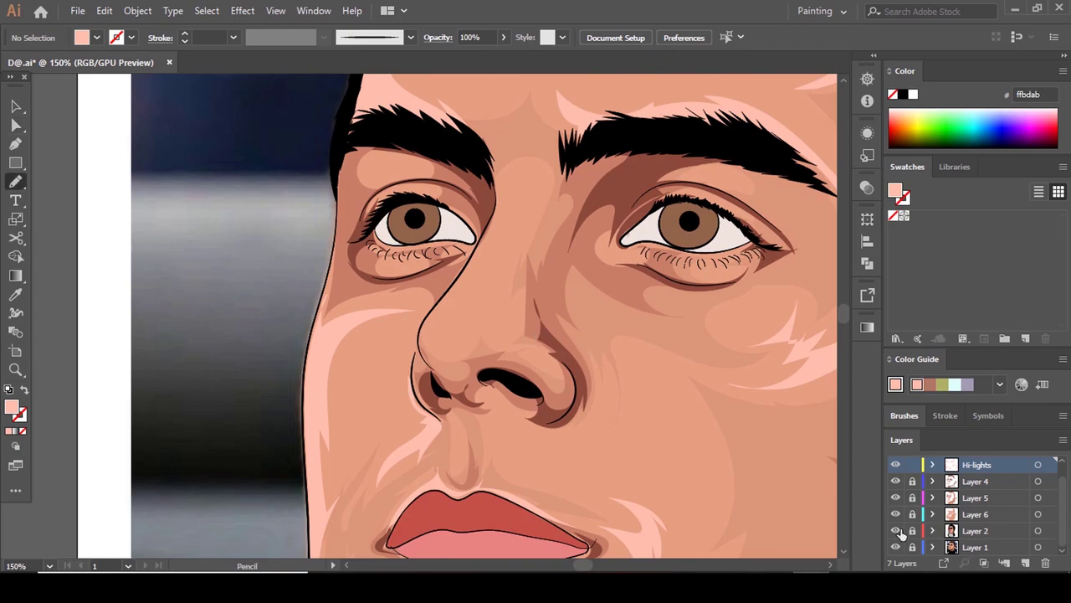
left_click(895, 530)
double_click(12, 407)
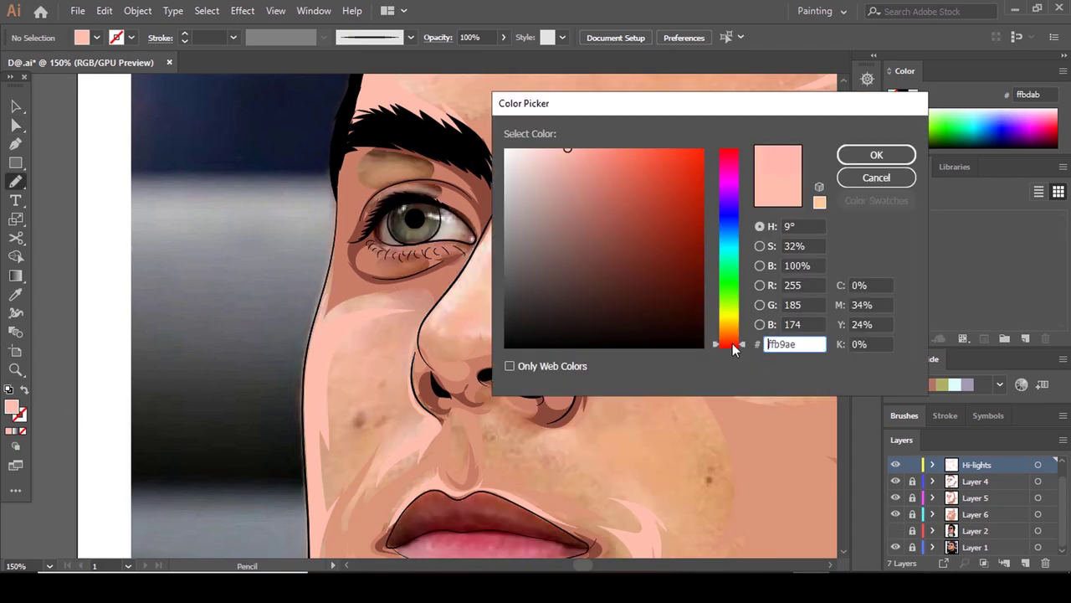
left_click(875, 157)
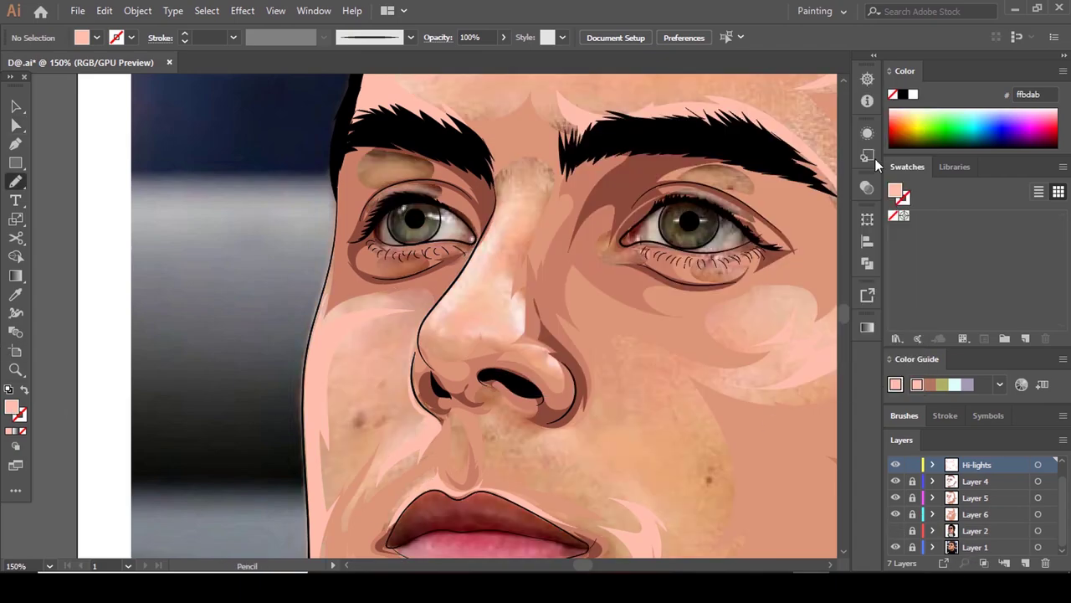
left_click(898, 534)
left_click(898, 533)
Draw highlights on the right-hand nostril wing and along the nose bridge's left-hand contour.
scroll(489, 300, "up", 2)
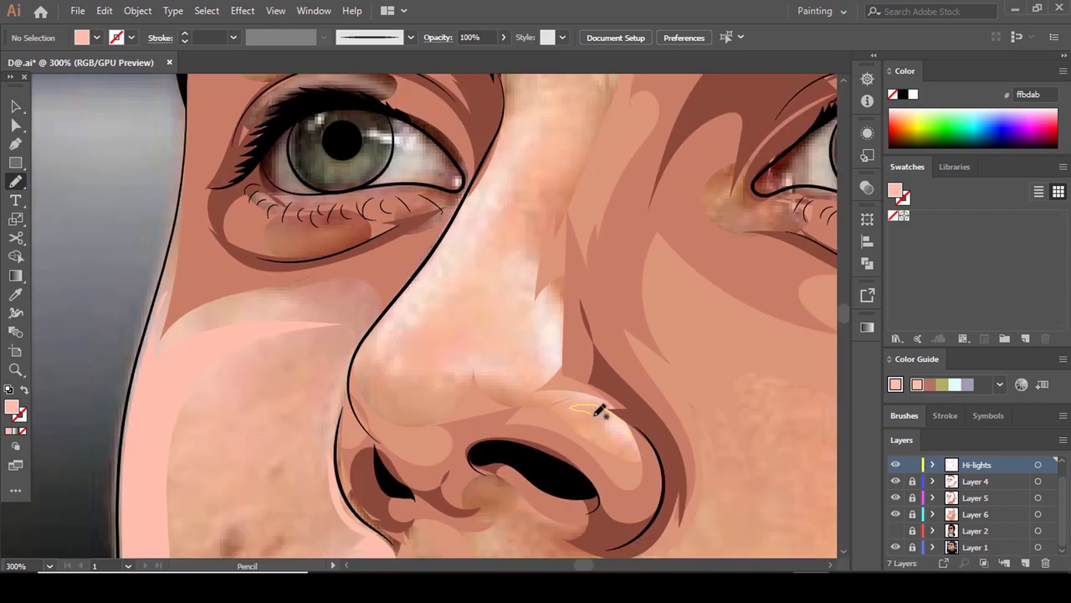
left_click_drag(601, 410, 628, 452)
scroll(527, 217, "up", 2)
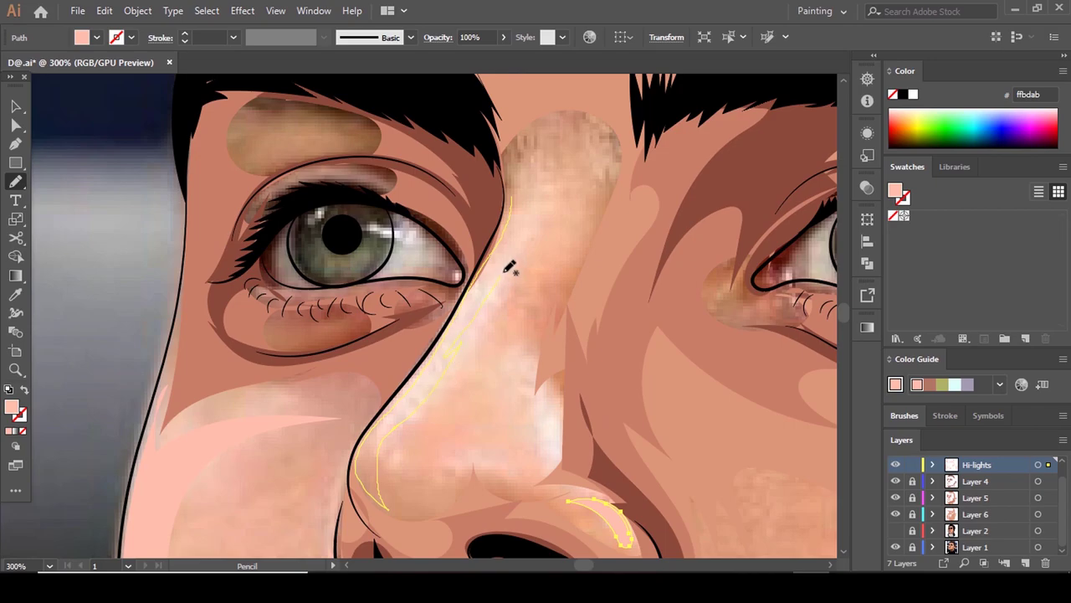
left_click_drag(526, 200, 511, 198)
scroll(512, 198, "up", 1)
left_click(7, 430)
Set the fill of the nose bridge highlight to the lighter pink ffc9bd.
double_click(11, 407)
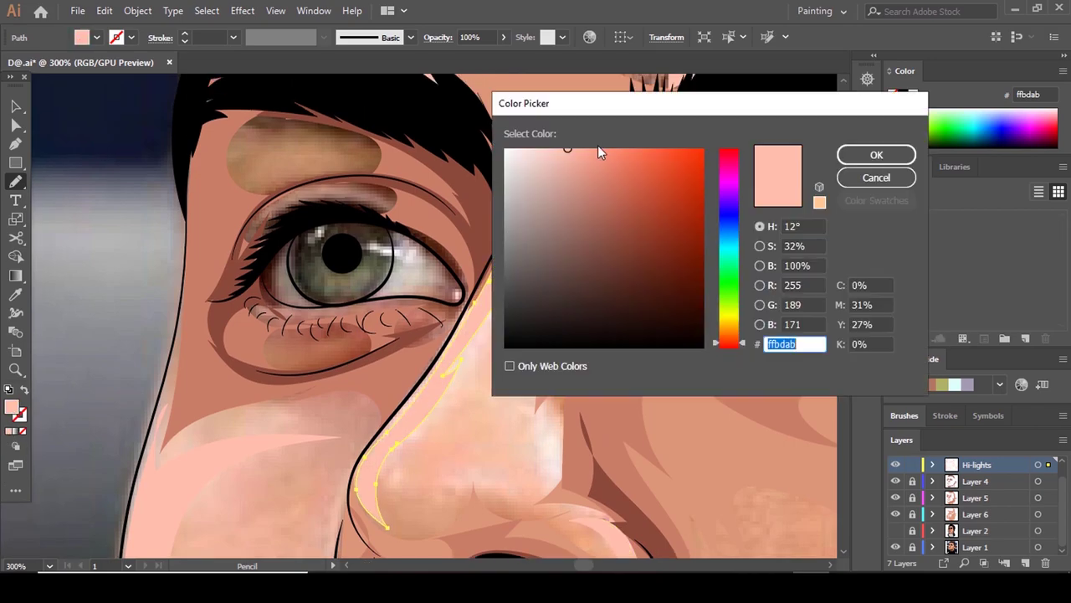
left_click(556, 149)
key("Return")
scroll(680, 216, "down", 2)
scroll(319, 398, "down", 2)
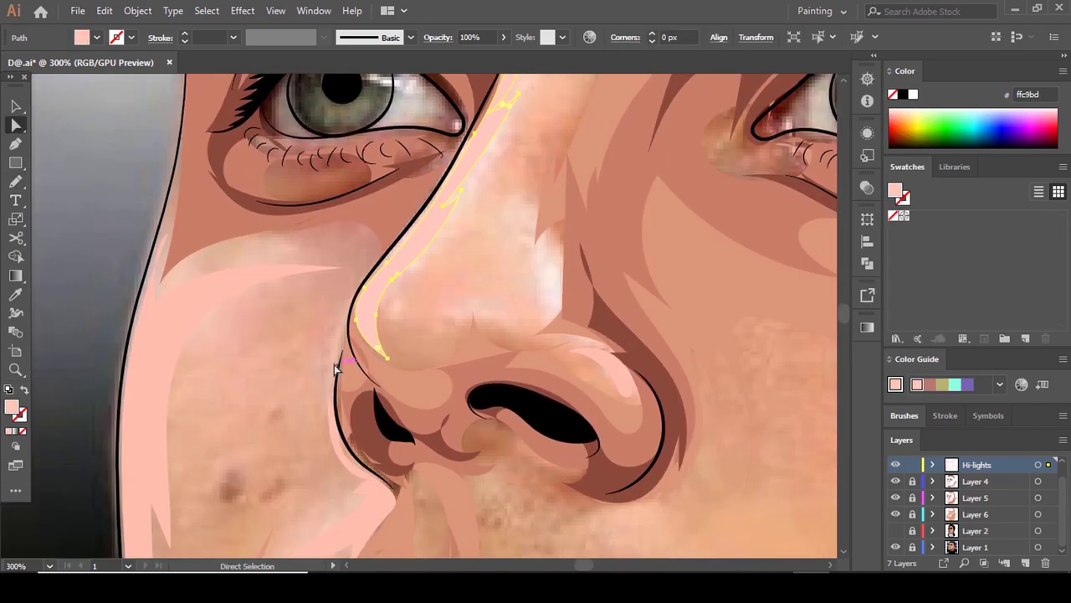
Pick up the ffbdab fill from the face-edge highlight and draw a jagged highlight down the nose tip's right-hand side.
left_click(335, 371, "ctrl")
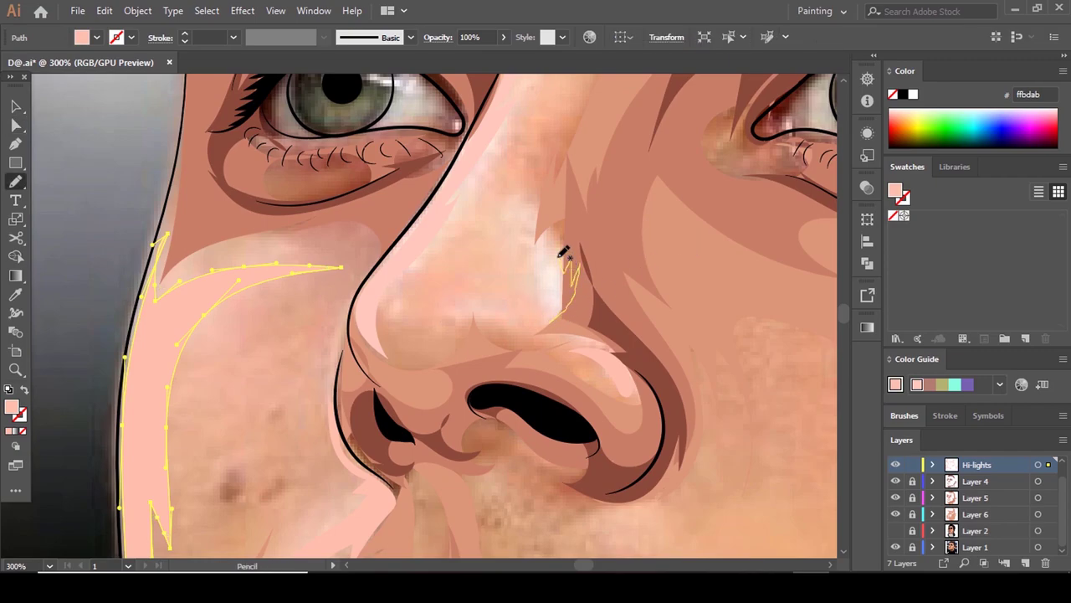
mouse_move(562, 254)
left_mouse_down()
mouse_move(544, 217)
mouse_move(540, 259)
left_mouse_up()
left_click_drag(519, 330, 520, 329)
scroll(593, 297, "up", 1)
key("comma")
scroll(532, 337, "up", 4)
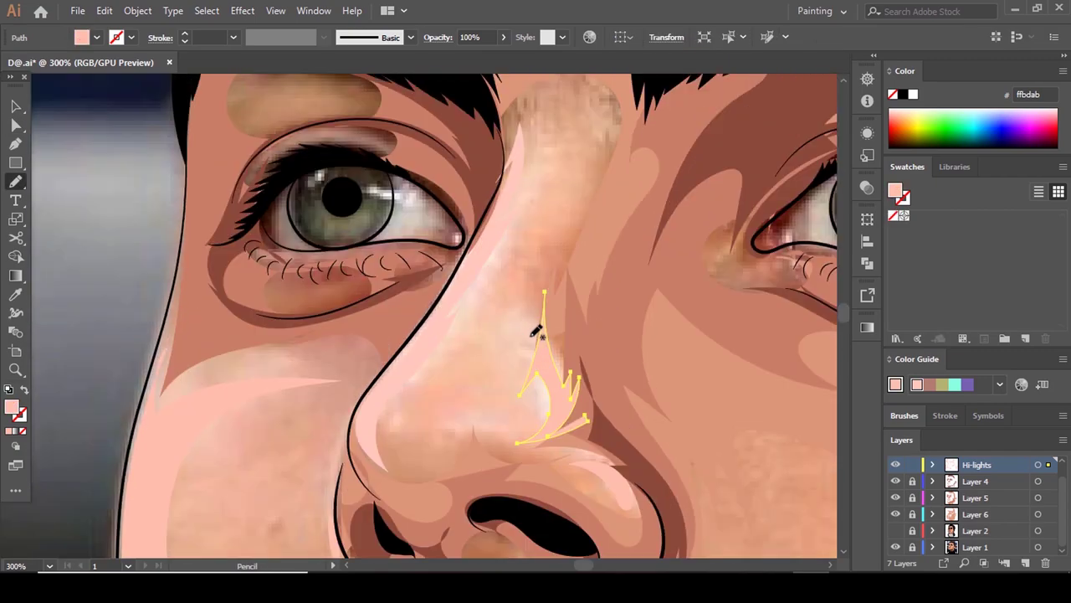
Draw filled highlights around the upper eyelid of the left-hand eye.
scroll(485, 345, "down", 2)
scroll(437, 267, "up", 3)
mouse_move(255, 287)
left_mouse_down()
mouse_move(330, 242)
mouse_move(400, 242)
mouse_move(279, 239)
mouse_move(223, 313)
left_mouse_up()
key("comma")
mouse_move(318, 173)
left_mouse_down()
mouse_move(250, 228)
mouse_move(397, 192)
left_mouse_up()
key("comma")
scroll(363, 184, "down", 5)
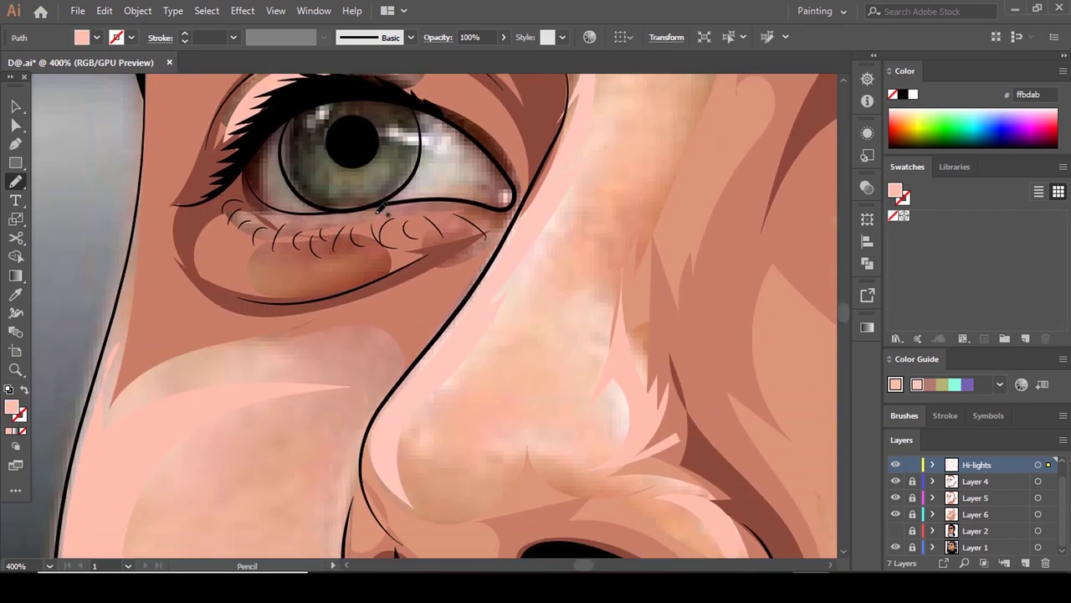
Draw a filled highlight along the lower eyelid of the left-hand eye, branching near its inner corner.
scroll(368, 206, "up", 1)
scroll(335, 204, "down", 2)
scroll(301, 205, "up", 1)
scroll(303, 203, "up", 1, "alt")
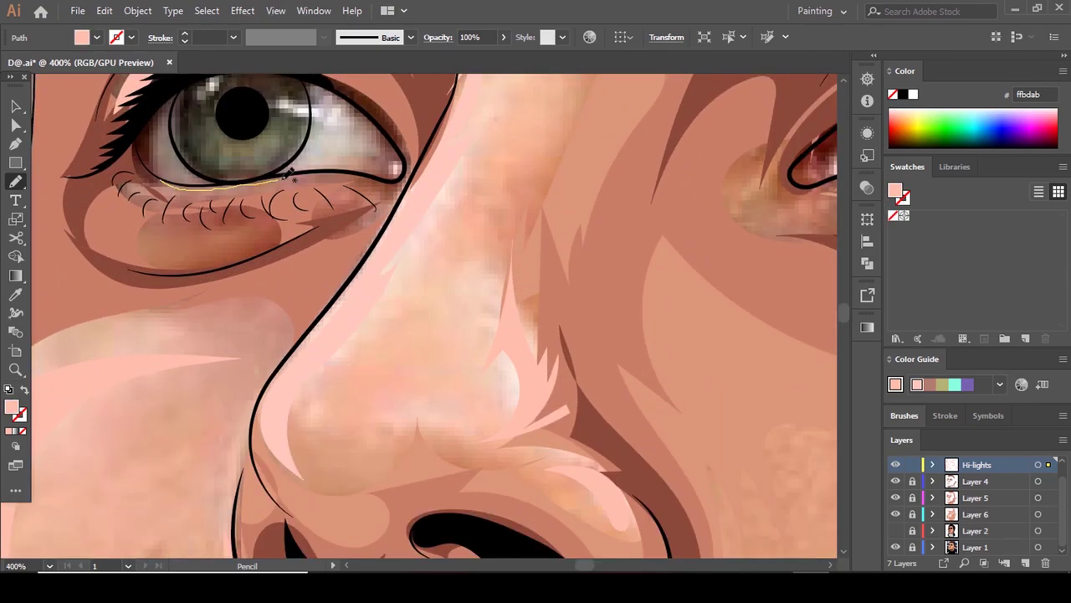
mouse_move(407, 183)
left_mouse_down()
mouse_move(384, 230)
mouse_move(313, 219)
mouse_move(287, 191)
mouse_move(158, 181)
left_mouse_up()
scroll(251, 201, "up", 1)
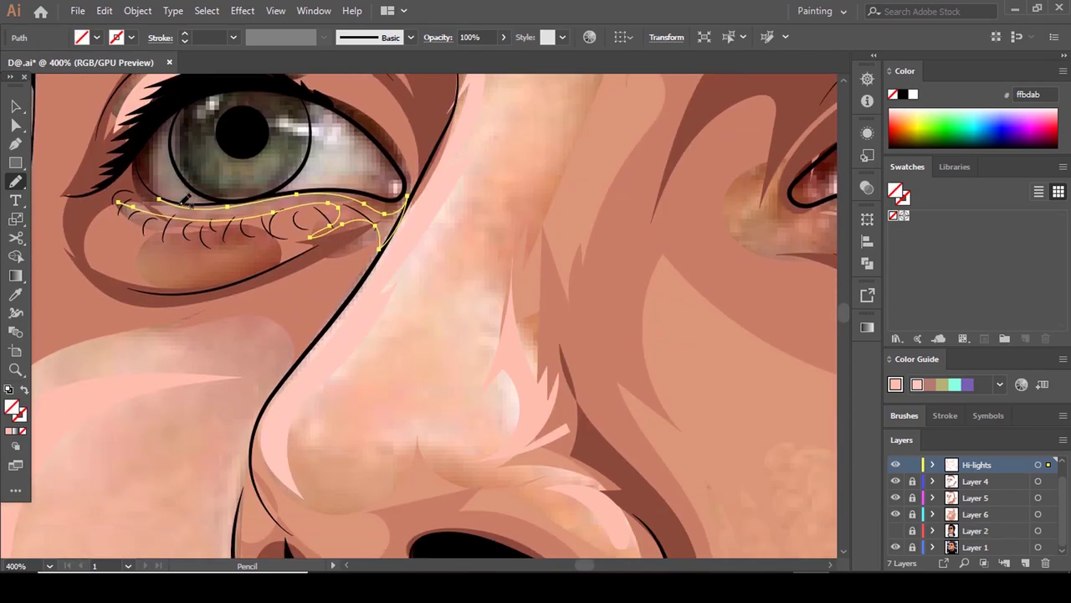
key("comma")
Draw a filled highlight with jagged points along the lower eyelid of the right-hand eye.
scroll(300, 208, "down", 5, "alt")
scroll(459, 233, "up", 6, "alt")
mouse_move(268, 172)
left_mouse_down()
mouse_move(456, 159)
mouse_move(469, 188)
mouse_move(403, 211)
mouse_move(254, 178)
mouse_move(266, 169)
left_mouse_up()
scroll(276, 172, "up", 1)
key("comma")
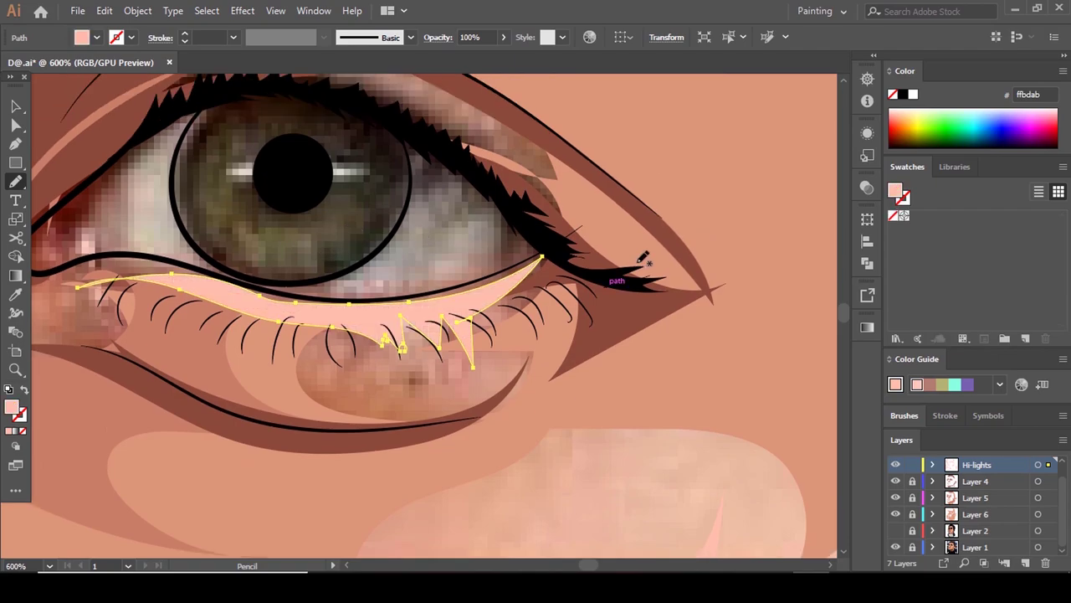
Draw a filled highlight along the upper eyelid of the right-hand eye, above the lashes.
scroll(636, 260, "down", 6, "alt")
scroll(574, 255, "up", 5, "alt")
scroll(782, 204, "up", 1, "alt")
left_click_drag(782, 204, 502, 240)
mouse_move(431, 187)
left_mouse_down()
mouse_move(567, 210)
mouse_move(552, 187)
mouse_move(402, 180)
left_mouse_up()
key("comma")
Draw a filled highlight with jagged points around the inner corner of the right-hand eye.
scroll(610, 220, "down", 4, "alt")
scroll(559, 262, "up", 4, "alt")
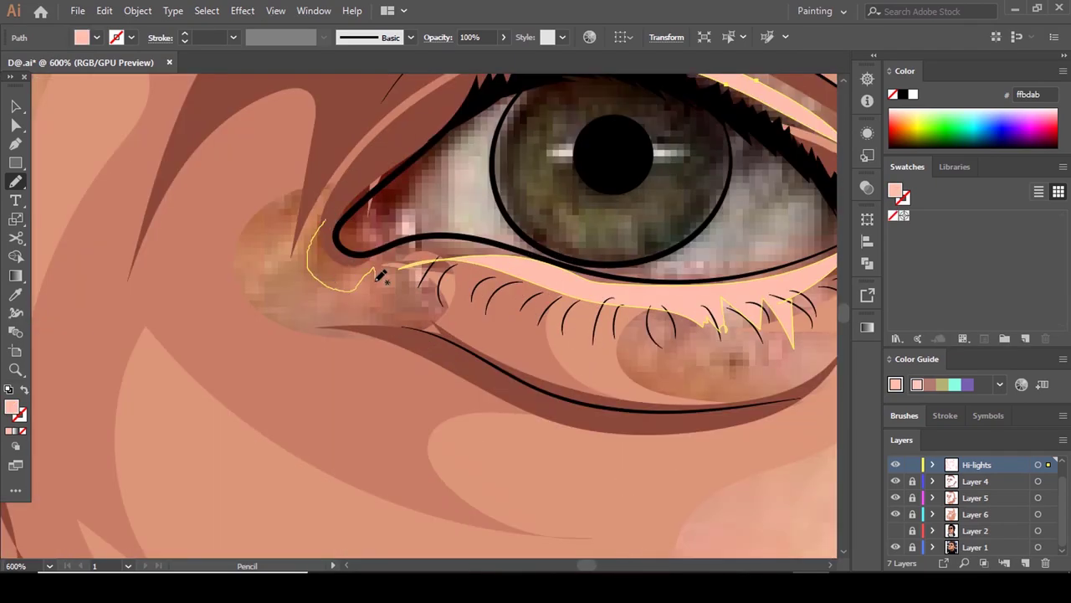
mouse_move(461, 244)
left_mouse_down()
mouse_move(407, 302)
mouse_move(342, 305)
mouse_move(285, 238)
left_mouse_up()
scroll(285, 239, "down", 2, "alt")
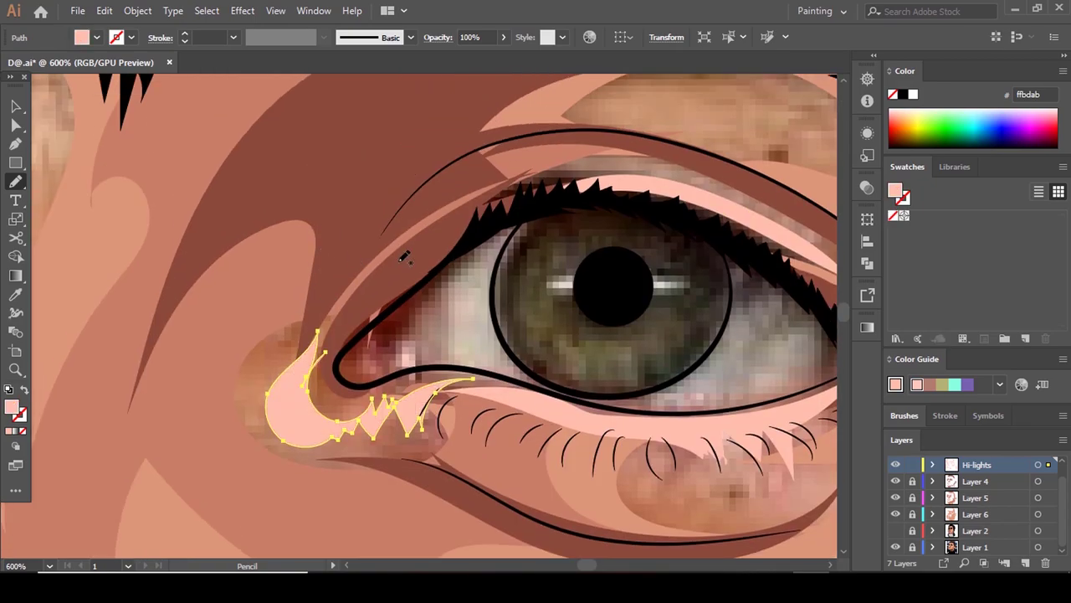
Draw a filled, branching highlight around the right-hand side of the nose wing, with one point reaching down onto the cheek.
scroll(534, 270, "down", 3, "alt")
scroll(534, 270, "down", 2, "alt")
scroll(502, 251, "up", 1, "alt")
scroll(469, 217, "down", 1)
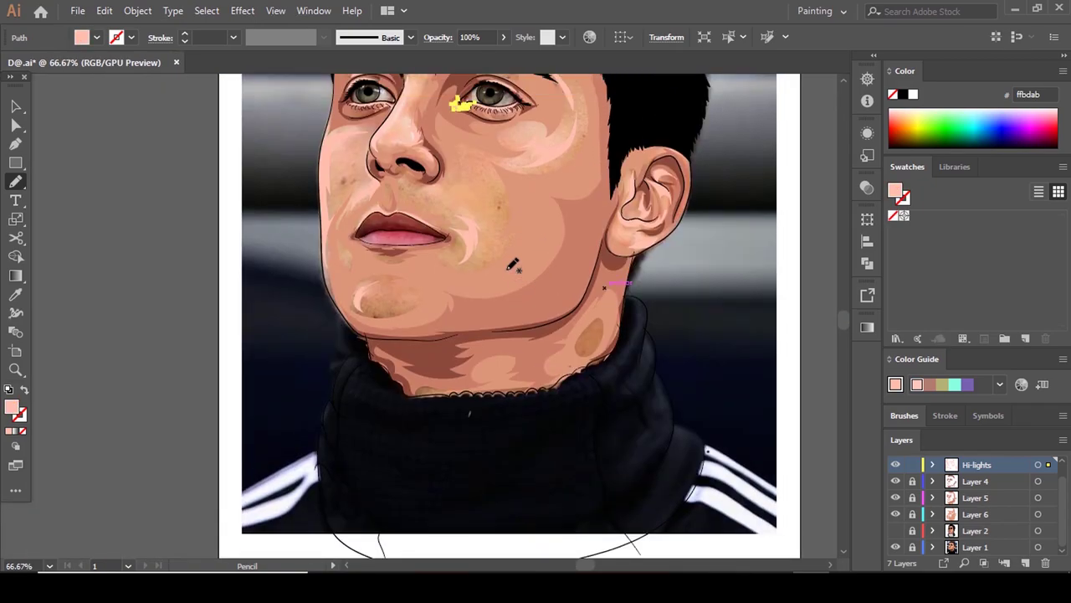
scroll(453, 165, "up", 4, "alt")
scroll(449, 166, "up", 1)
mouse_move(462, 191)
left_mouse_down()
mouse_move(348, 219)
mouse_move(449, 256)
left_mouse_up()
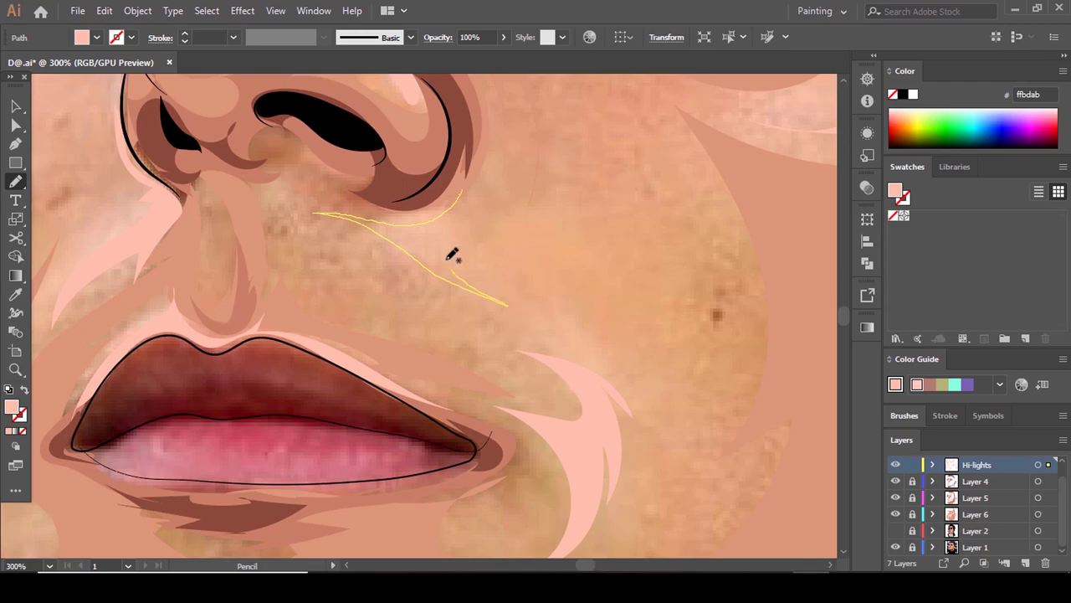
left_click_drag(490, 176, 464, 192)
scroll(479, 205, "up", 4)
scroll(460, 207, "down", 3)
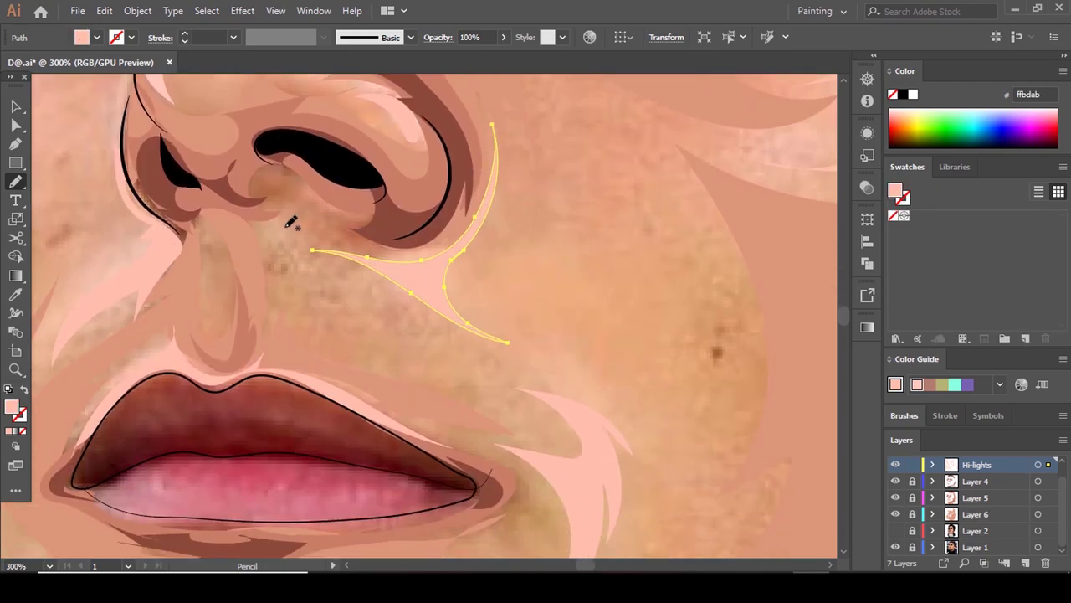
Draw a small three-pointed filled highlight just below the right-hand nostril, undo the extra stroke inside the nostril area, and deselect.
left_click_drag(288, 224, 299, 268)
left_click_drag(278, 223, 280, 224)
scroll(302, 241, "up", 4)
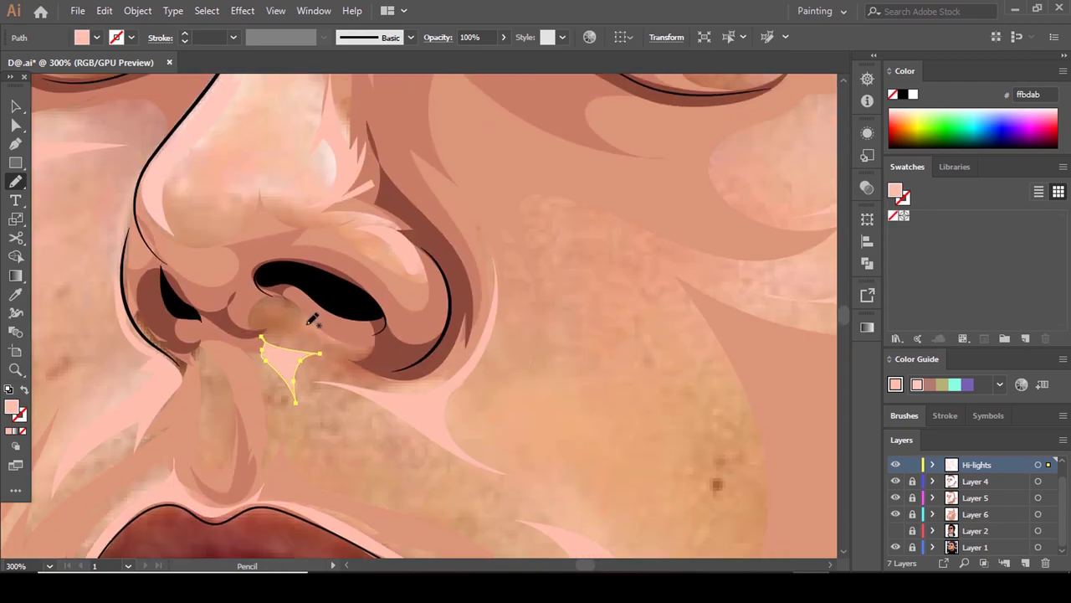
mouse_move(306, 325)
left_mouse_down()
mouse_move(318, 328)
mouse_move(306, 326)
left_mouse_up()
key("ctrl+z")
key("a")
left_click(385, 361)
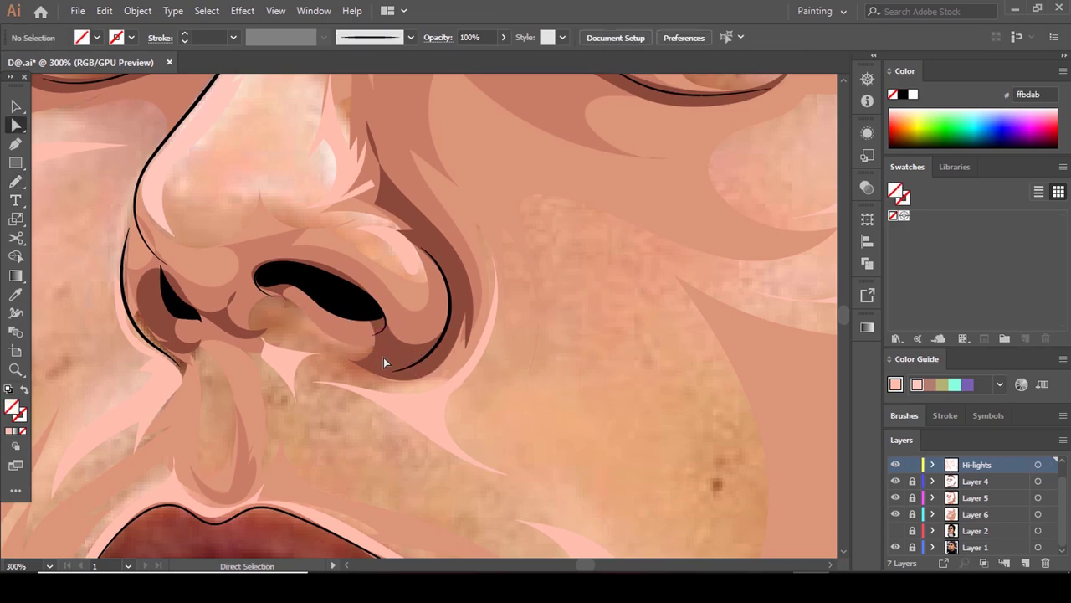
Show Layer 2 and check the pink highlights against the base skin colours across the whole portrait.
scroll(385, 361, "down", 3)
left_click(897, 531)
scroll(539, 304, "down", 2)
scroll(462, 268, "up", 2)
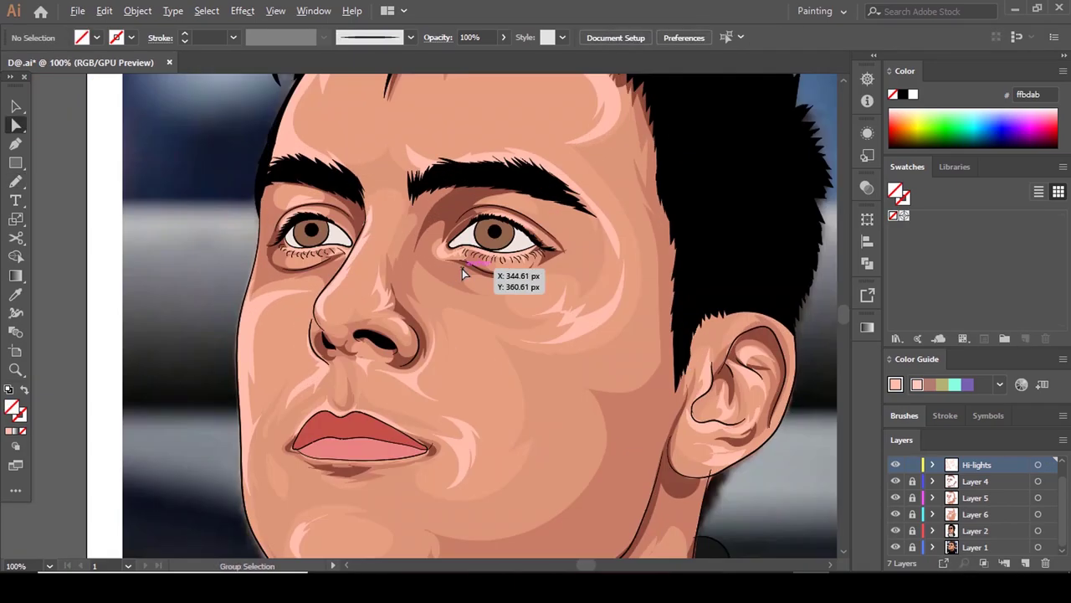
scroll(462, 269, "down", 3)
scroll(451, 251, "up", 6)
scroll(542, 282, "down", 5)
scroll(542, 282, "up", 1)
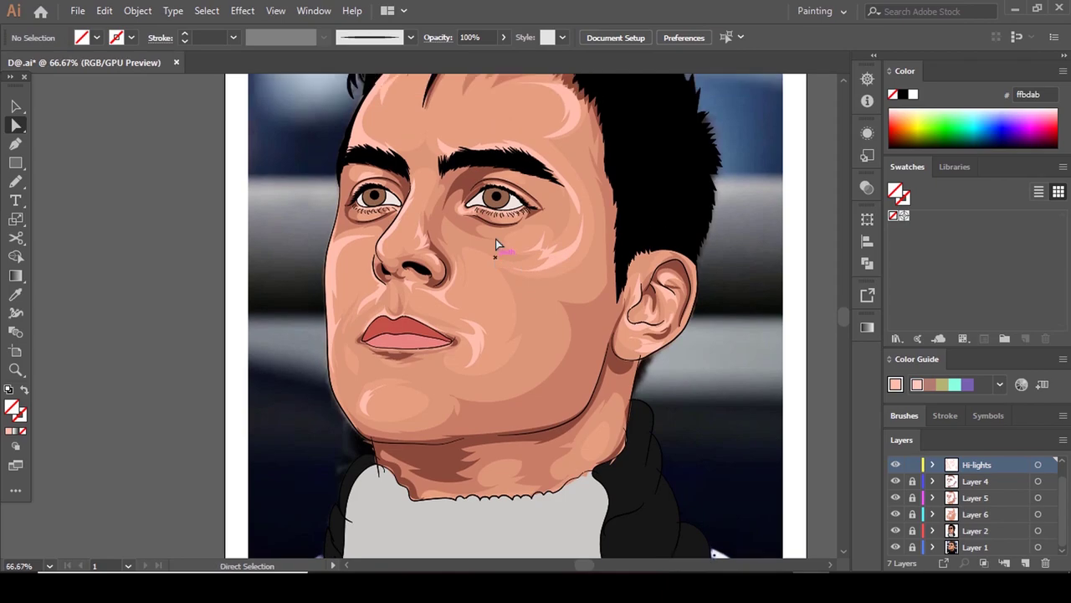
scroll(488, 283, "down", 1)
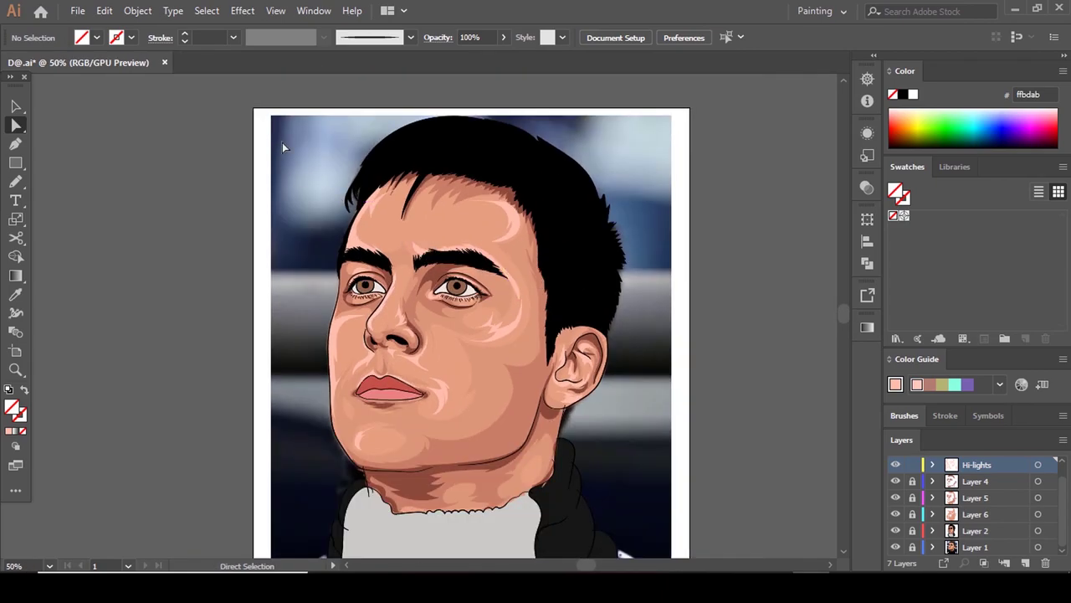
Select all highlight shapes, sample the base skin colour, and recolour them to the lighter tint f9b9aa.
key("ctrl+a")
scroll(478, 352, "up", 3)
key("i")
left_click(400, 349)
double_click(12, 408)
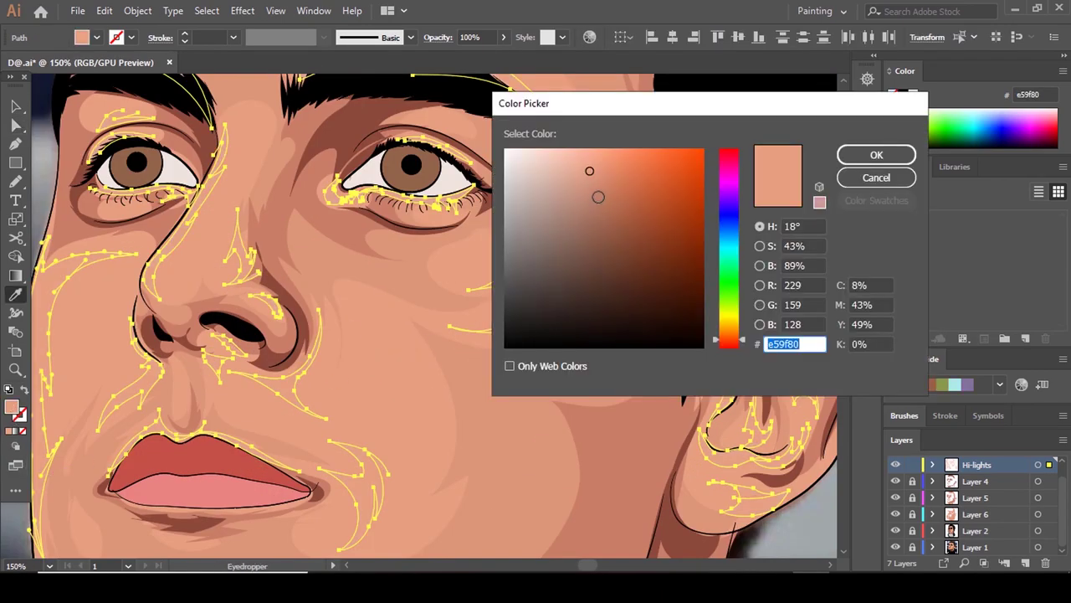
type("e29481")
left_click_drag(579, 156, 569, 152)
left_click(877, 155)
key("a")
left_click(433, 331)
Examine the recoloured highlights across the face, ear and neck, both close up and over the whole portrait.
scroll(456, 330, "down", 4)
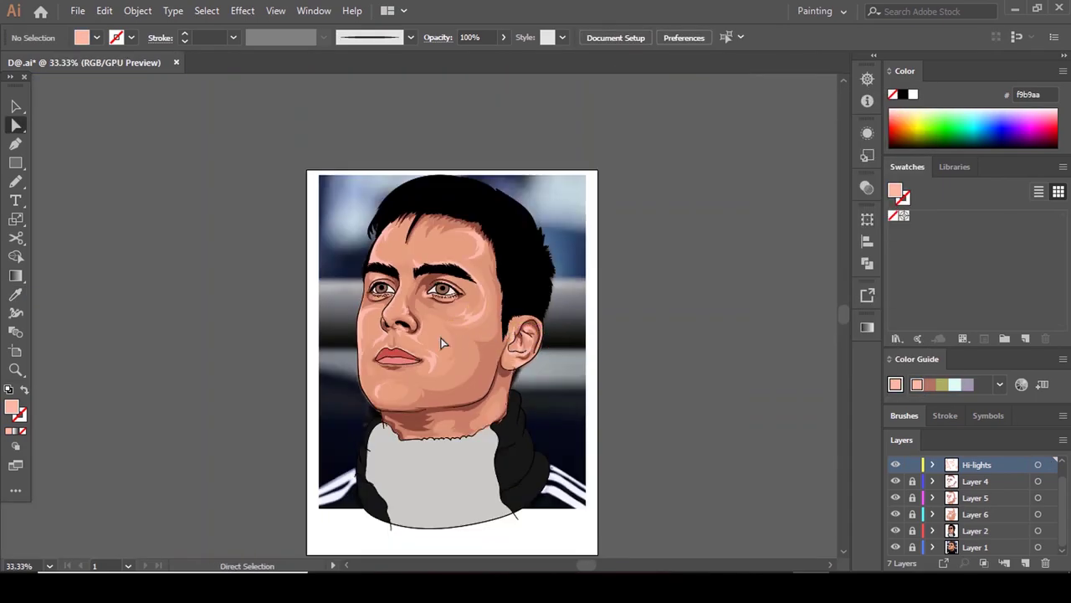
scroll(412, 281, "up", 2)
scroll(520, 328, "down", 2)
scroll(506, 339, "up", 1)
scroll(553, 339, "down", 2)
scroll(506, 186, "up", 3)
key("ctrl+0")
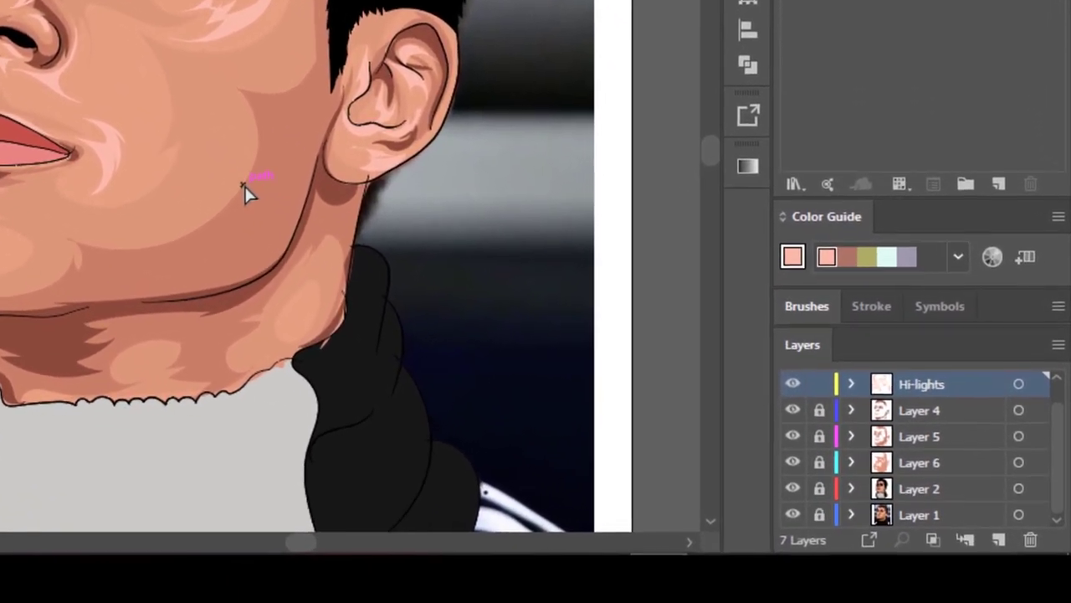
scroll(366, 244, "up", 3)
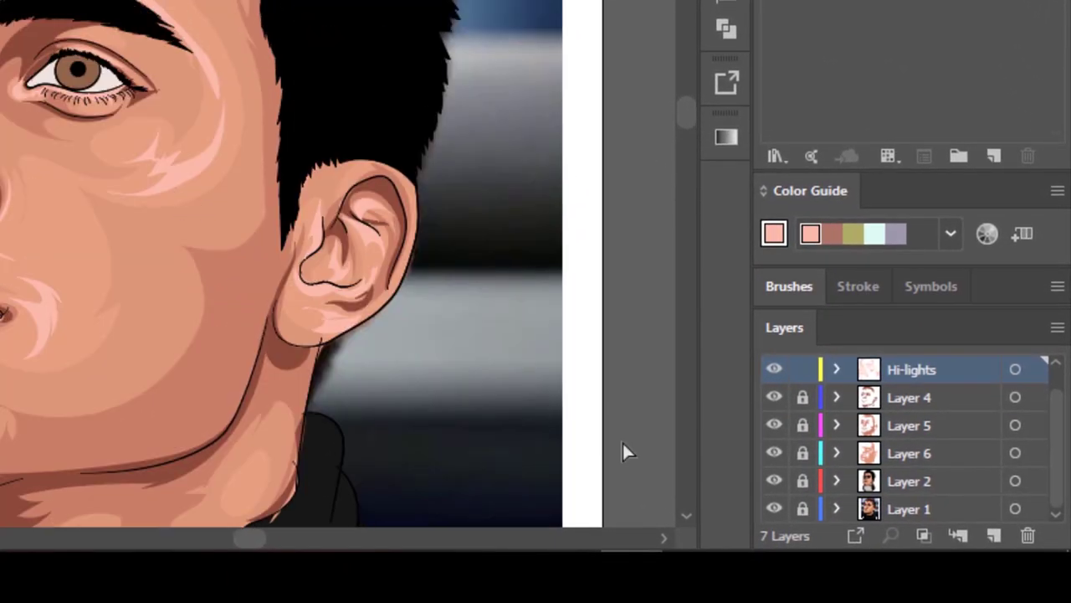
Lock the Hi-lights layer and add a new layer directly above Layer 2.
left_click(797, 373)
left_click(967, 489)
left_click(993, 536)
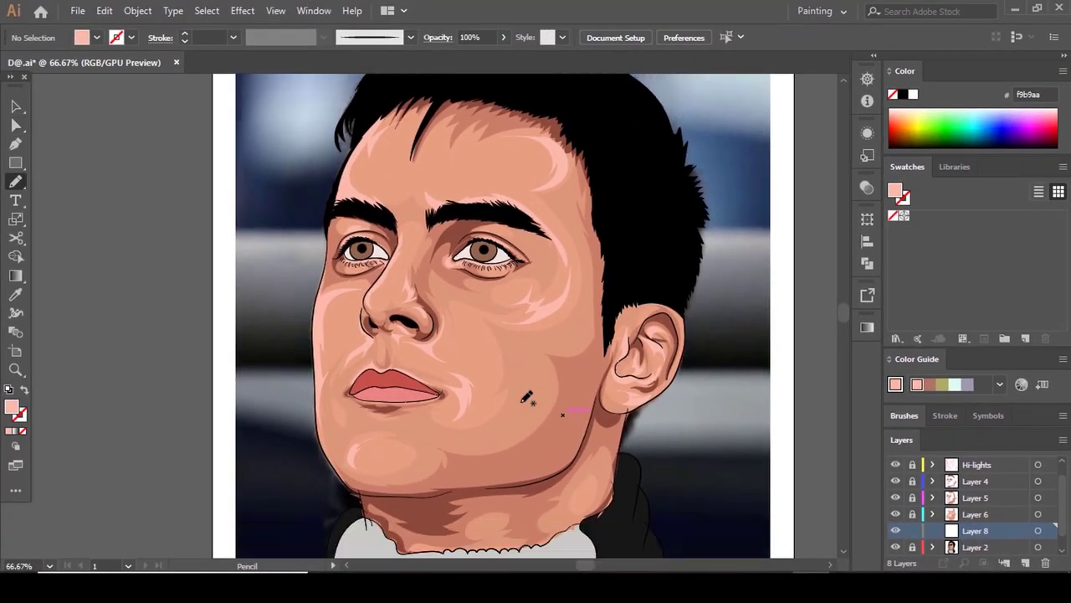
Sample the upper lip's red and set the fill to the darker red 891f1f.
scroll(402, 387, "up", 6)
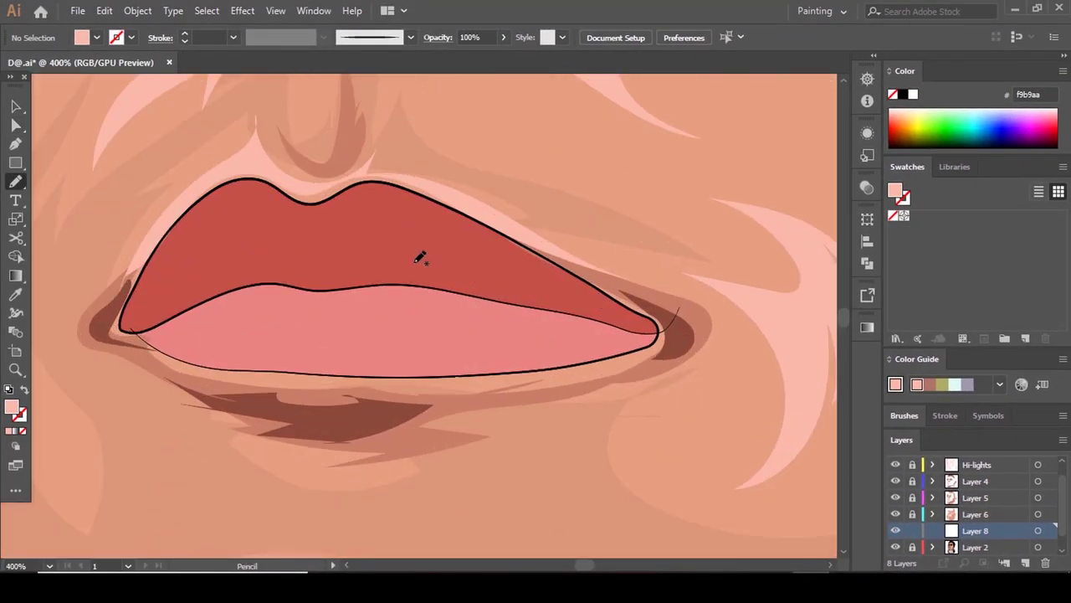
key("i")
left_click(416, 257)
double_click(14, 411)
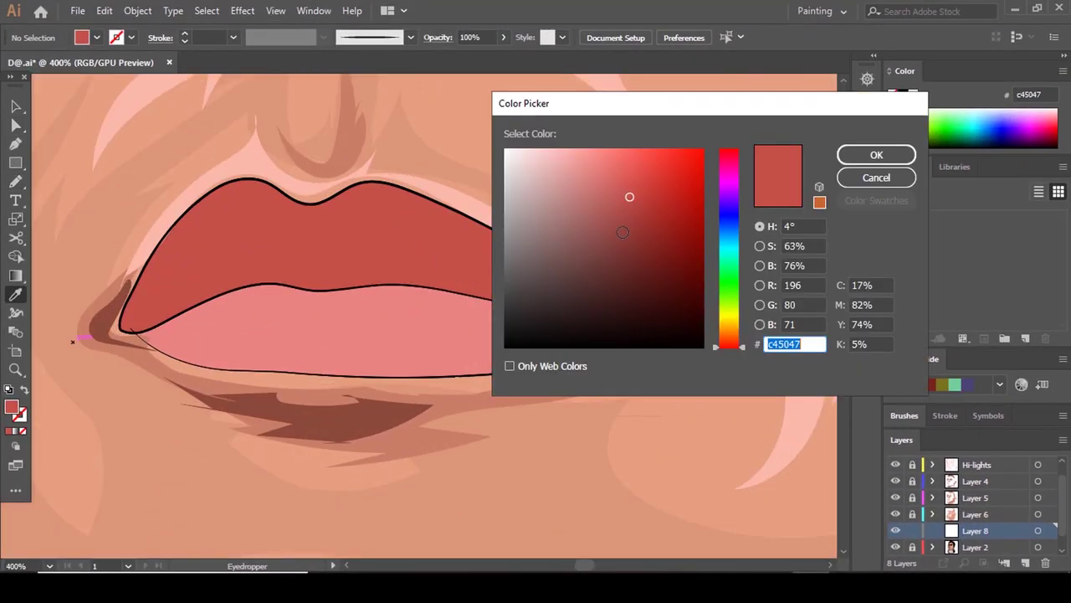
left_click(650, 248)
left_click(717, 348)
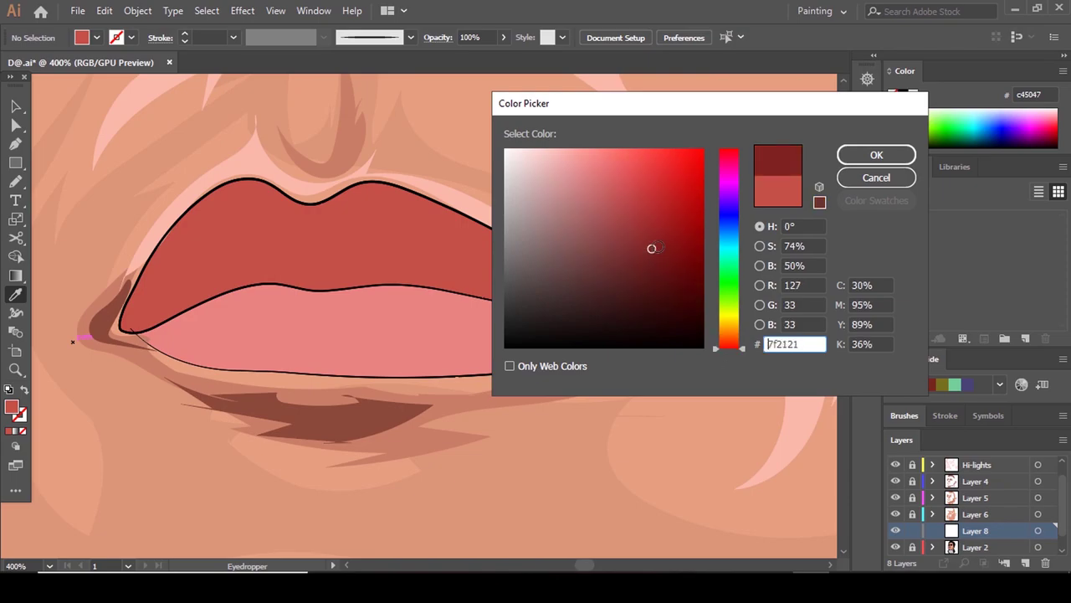
left_click(658, 242)
left_click(876, 155)
scroll(900, 535, "down", 1)
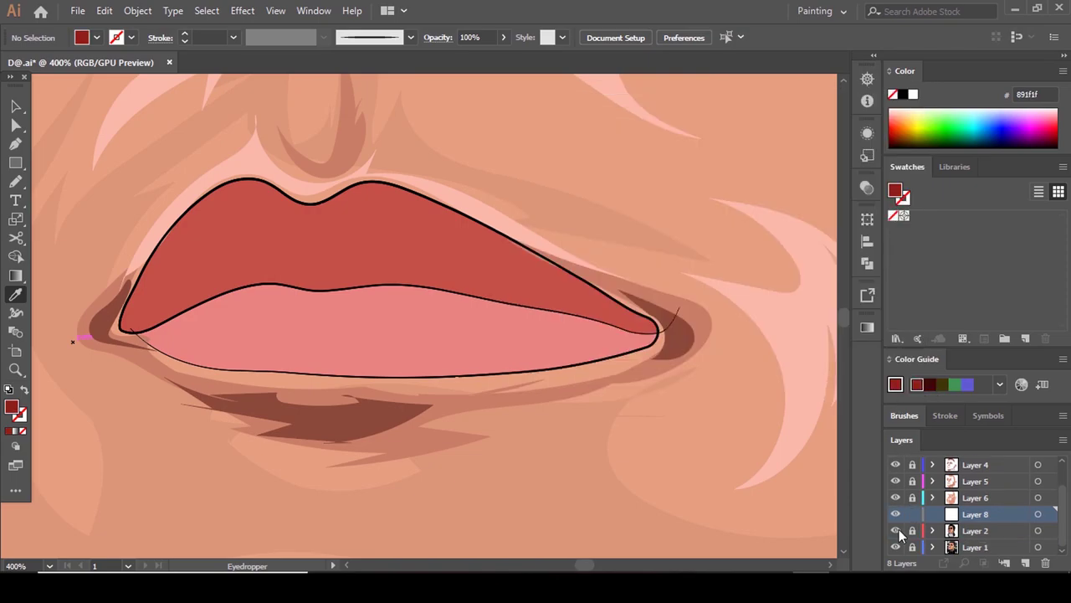
Hide Layer 2 and trace a closed shadow shape along the lower edge of the upper lip with the Pencil tool.
left_click(895, 531)
key("n")
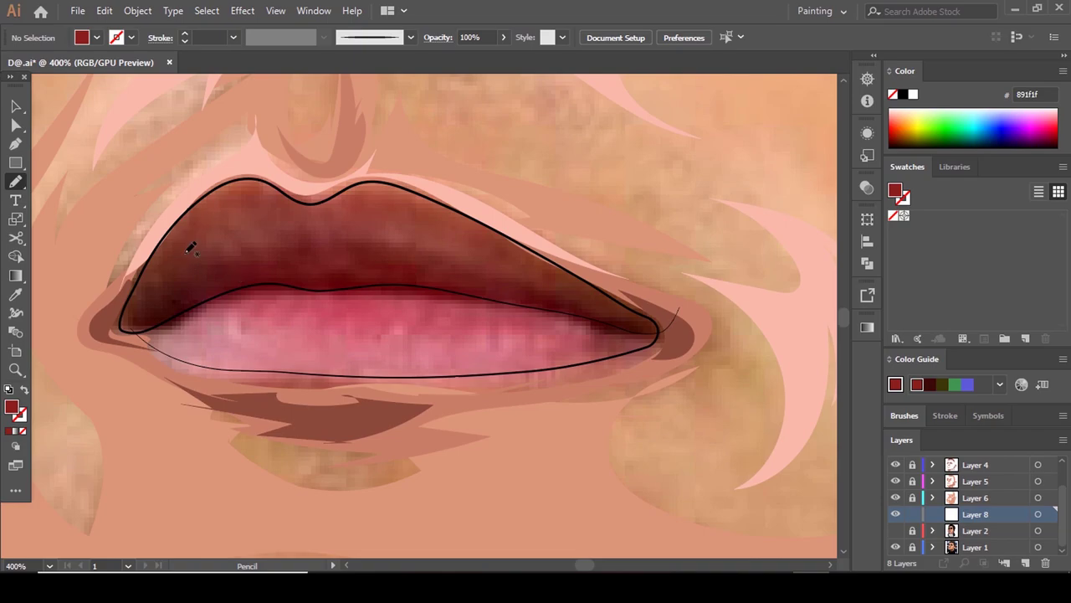
left_click_drag(213, 300, 236, 293)
key("ctrl+z")
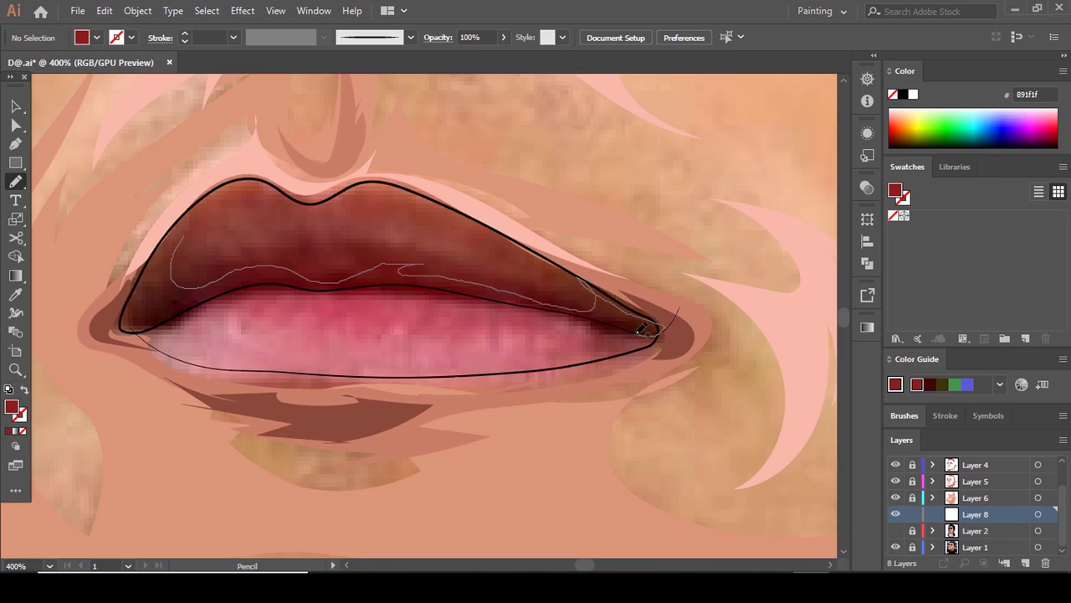
left_click_drag(644, 329, 658, 328)
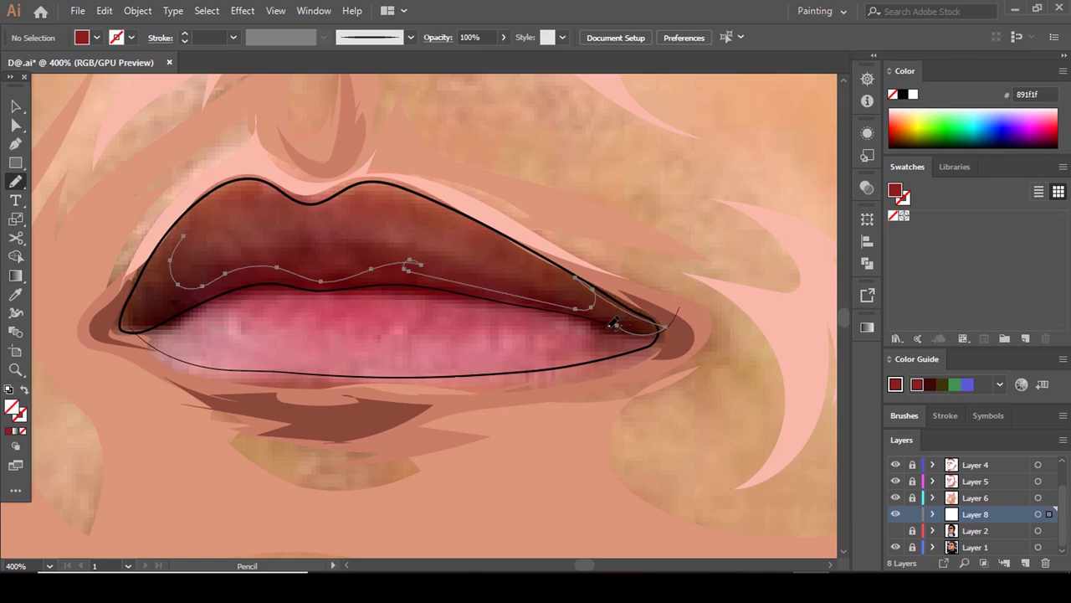
double_click(16, 184)
left_click(548, 410)
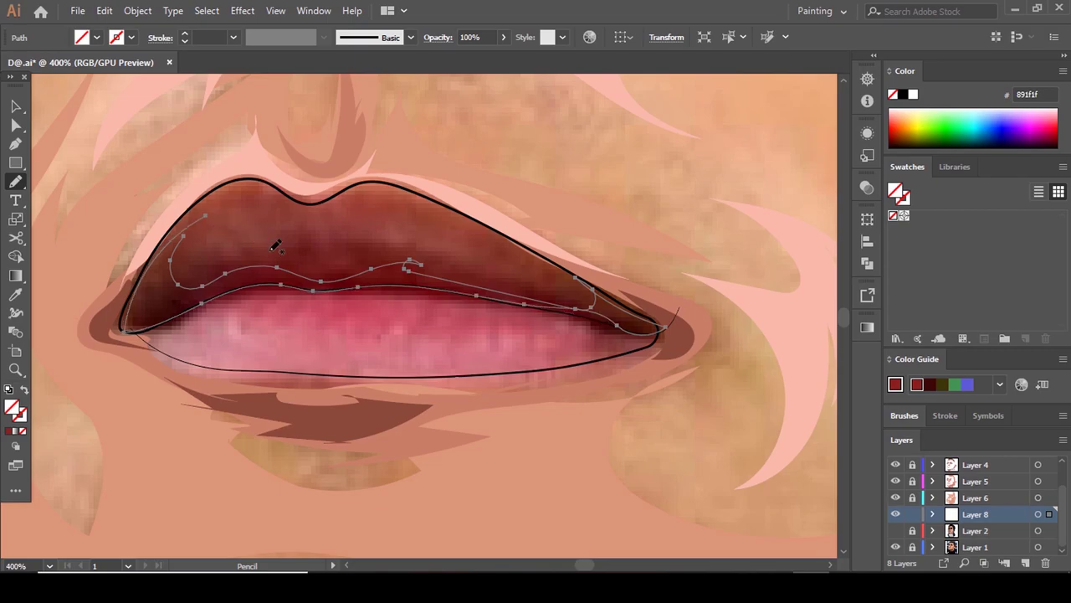
Adjust the shadow shape's anchor points and handles to follow the lip outline at the right-hand mouth corner.
scroll(351, 247, "down", 2)
key("a")
scroll(586, 240, "up", 3)
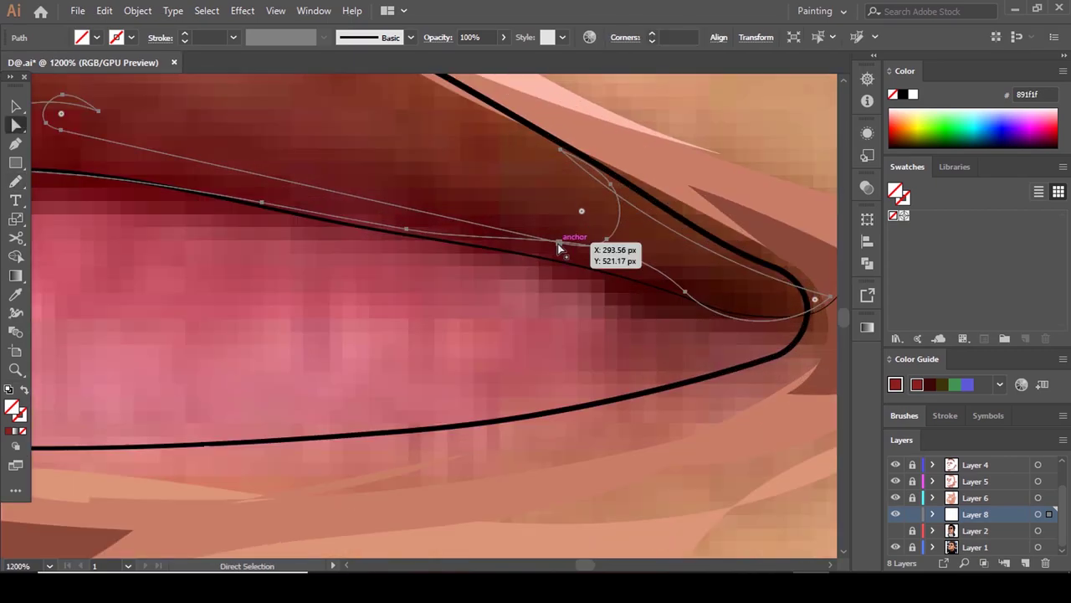
left_click_drag(558, 243, 612, 268)
left_click(687, 291)
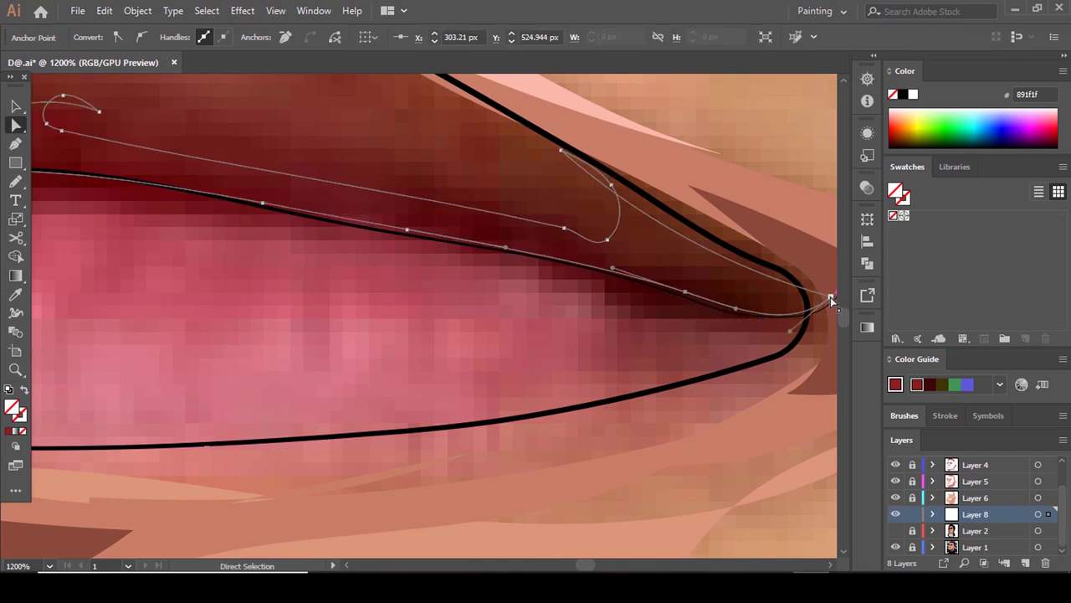
left_click_drag(831, 297, 811, 307)
left_click_drag(711, 279, 816, 272)
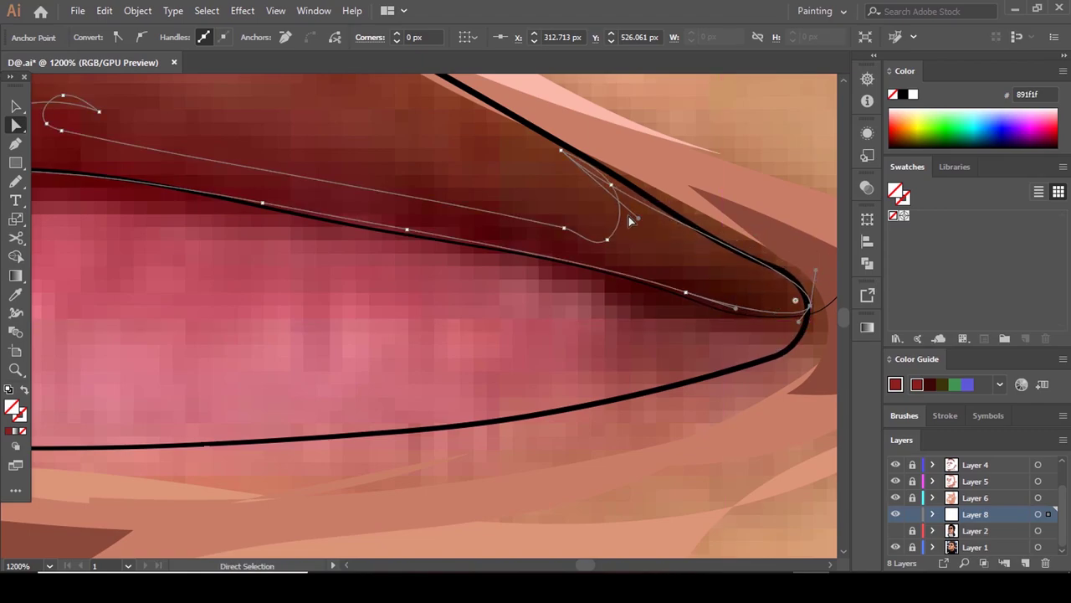
mouse_move(637, 220)
left_mouse_down()
mouse_move(644, 200)
mouse_move(660, 223)
mouse_move(599, 212)
left_mouse_up()
Fill the upper lip's shadow shape with 891f1f and deselect it.
scroll(648, 213, "down", 2)
scroll(595, 214, "down", 4)
scroll(592, 215, "up", 5)
key("comma")
key("ctrl+shift+a")
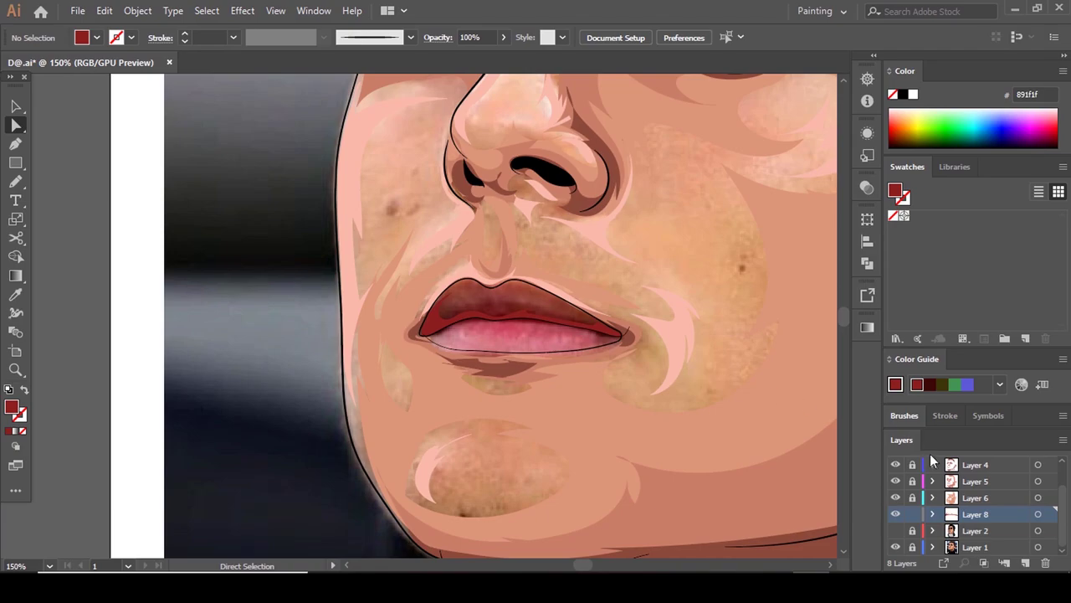
Trace a mid-tone shape inside the upper lip with the Pencil tool, curving around its lighter central areas.
left_click(895, 531)
scroll(584, 356, "up", 4)
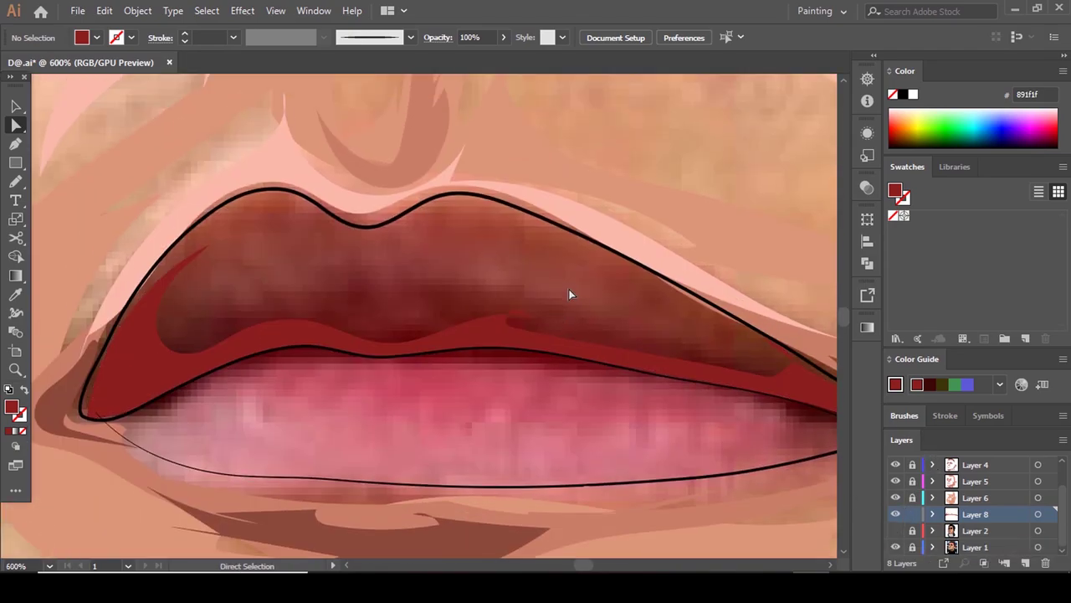
key("n")
scroll(730, 370, "down", 2)
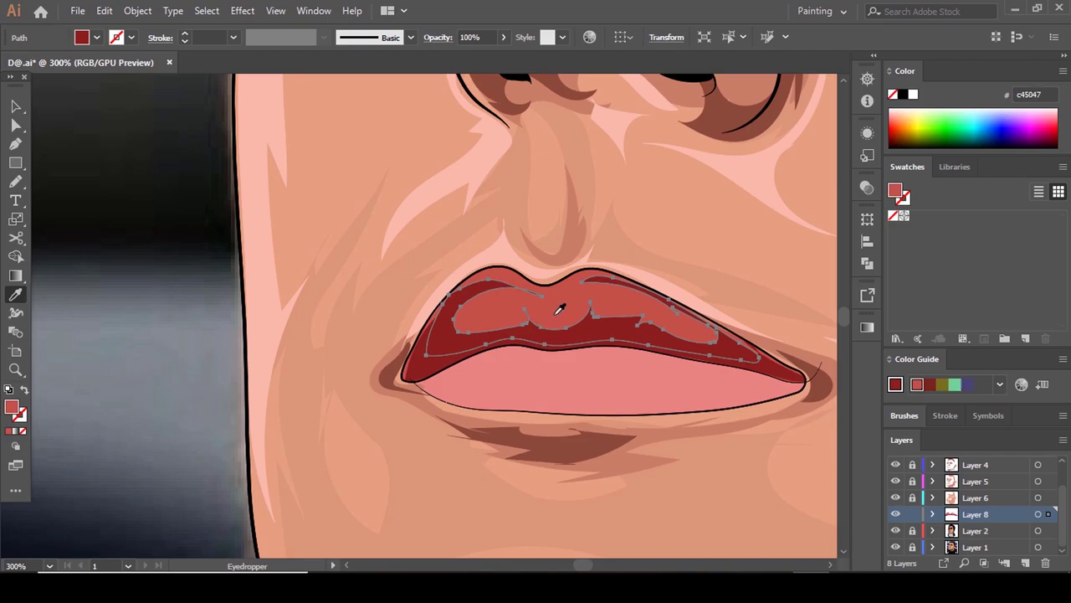
Set the fill of the upper lip's mid-tone shape to b23a34 and deselect it.
double_click(18, 414)
left_click(645, 208)
left_click(878, 156)
key("a")
scroll(564, 225, "down", 2)
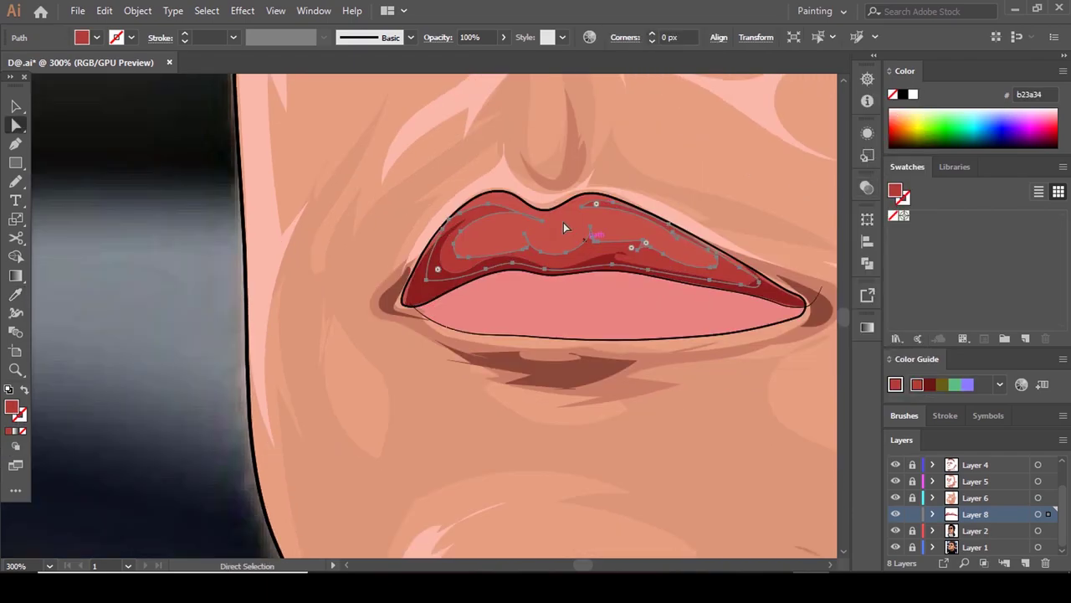
left_click(547, 266)
Draw a filled shadow shape along the upper edge of the lower lip, reaching both mouth corners.
scroll(547, 266, "down", 1)
scroll(546, 266, "up", 1)
key("ctrl+plus")
key("n")
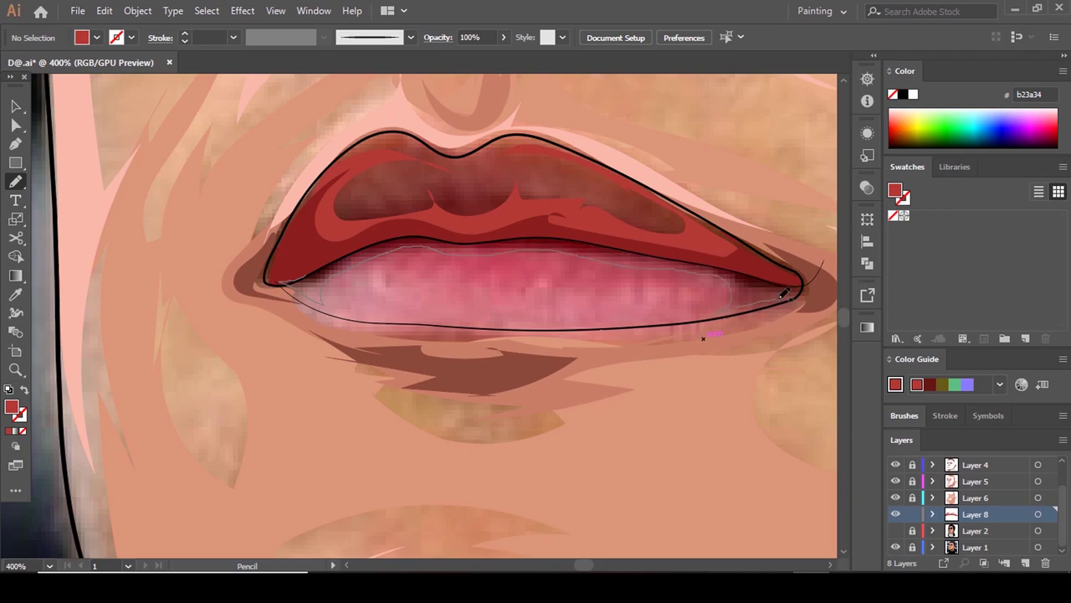
mouse_move(786, 293)
left_mouse_down()
mouse_move(652, 245)
mouse_move(445, 230)
mouse_move(305, 255)
left_mouse_up()
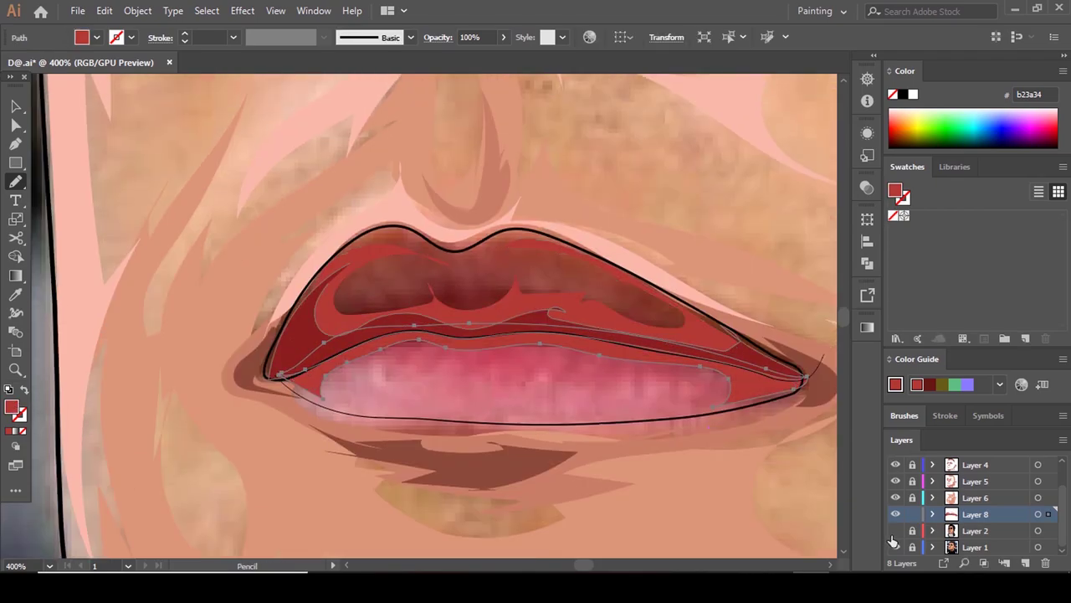
Show Layer 2, sample the lower lip's pink, and recolour the lower-lip shadow shape to the darker shade c15757.
left_click(895, 531)
scroll(574, 336, "down", 2)
key("i")
left_click(574, 337)
double_click(13, 408)
left_click(612, 189)
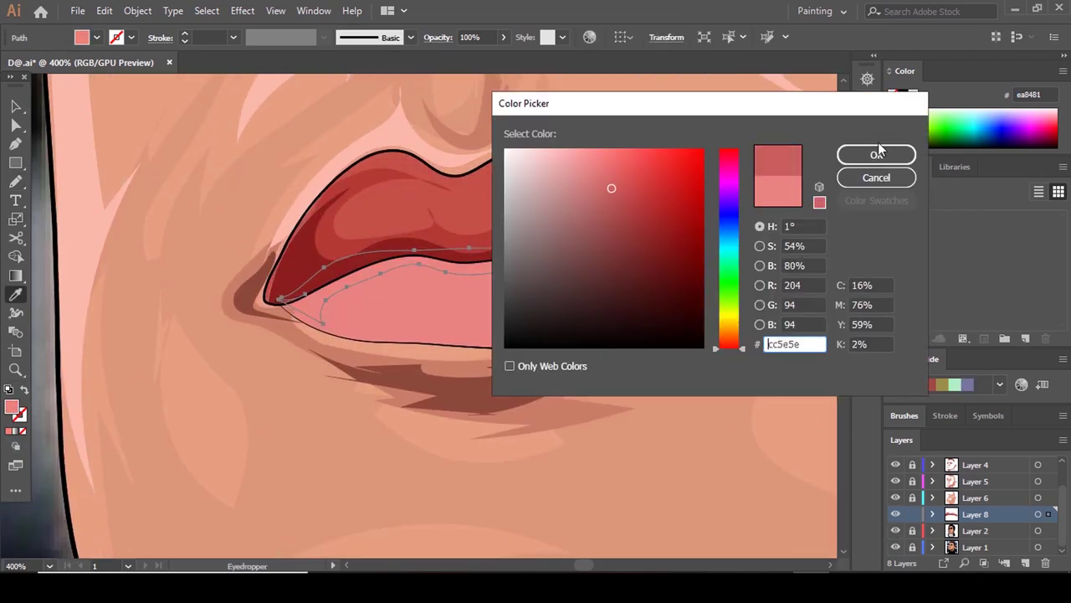
left_click(877, 154)
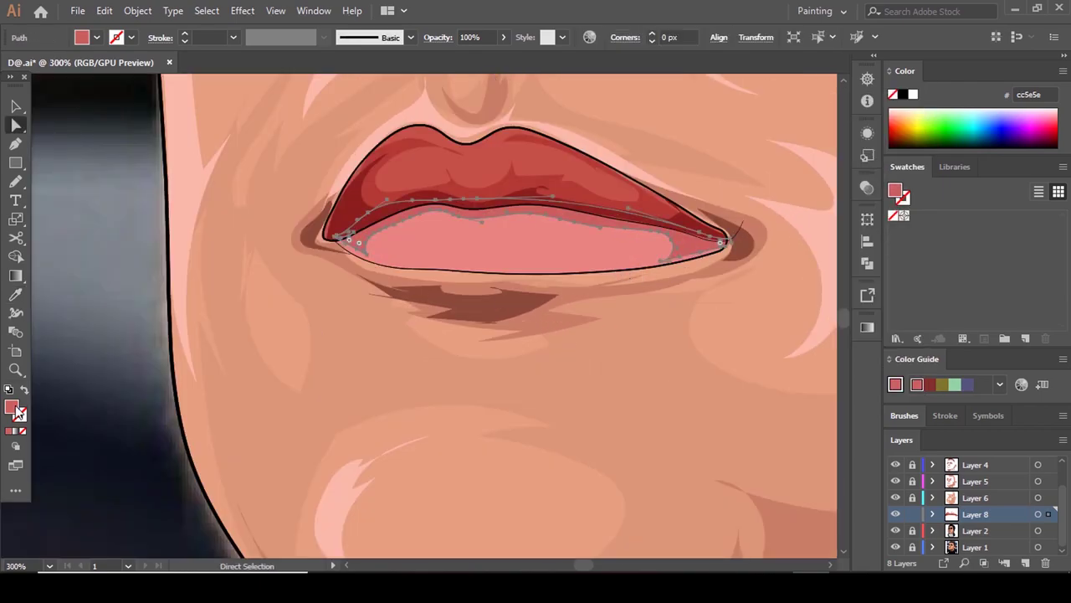
double_click(17, 409)
left_click(612, 187)
left_click(870, 153)
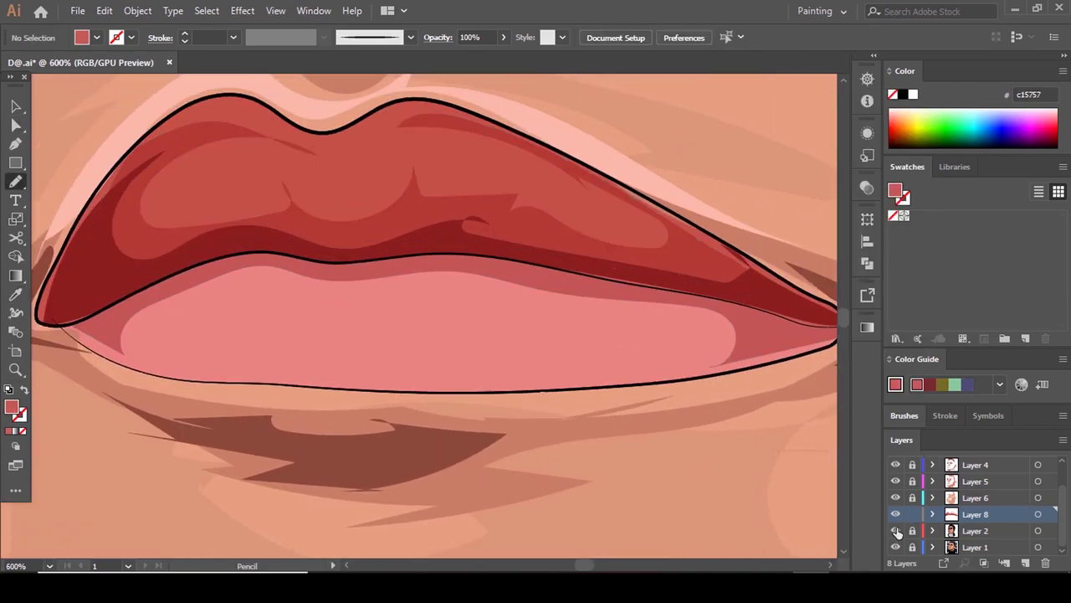
Hide Layer 2, draw a jagged-edged shadow shape beneath the lower lip's upper shadow, send it to the back and show Layer 2 again.
left_click(896, 530)
scroll(281, 312, "down", 1)
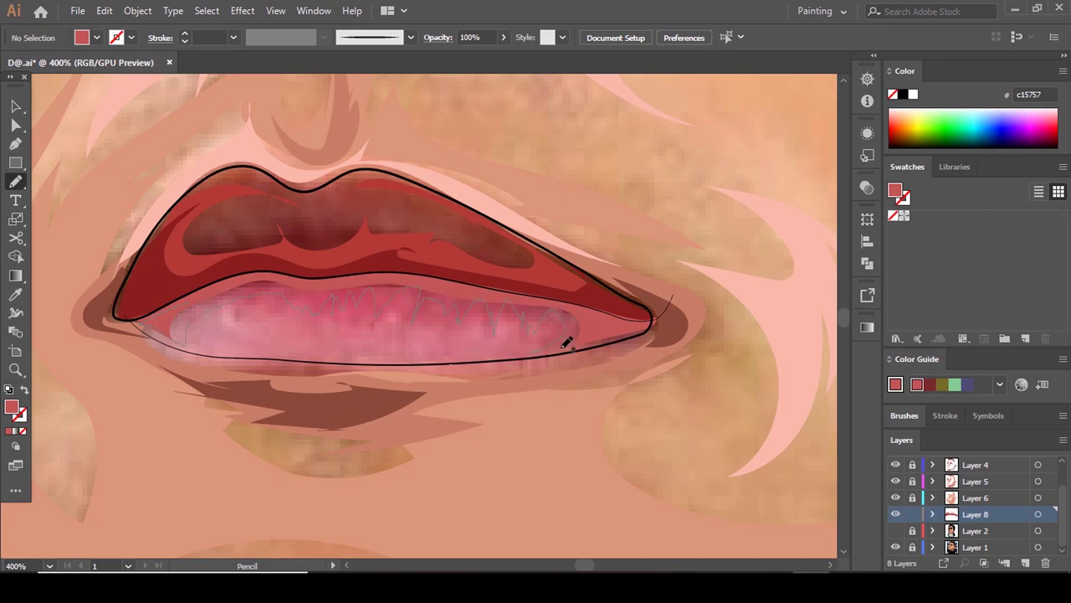
mouse_move(563, 346)
left_mouse_down()
mouse_move(438, 270)
mouse_move(185, 345)
left_mouse_up()
scroll(209, 323, "up", 2)
key("ctrl+shift+bracketleft")
left_click(893, 532)
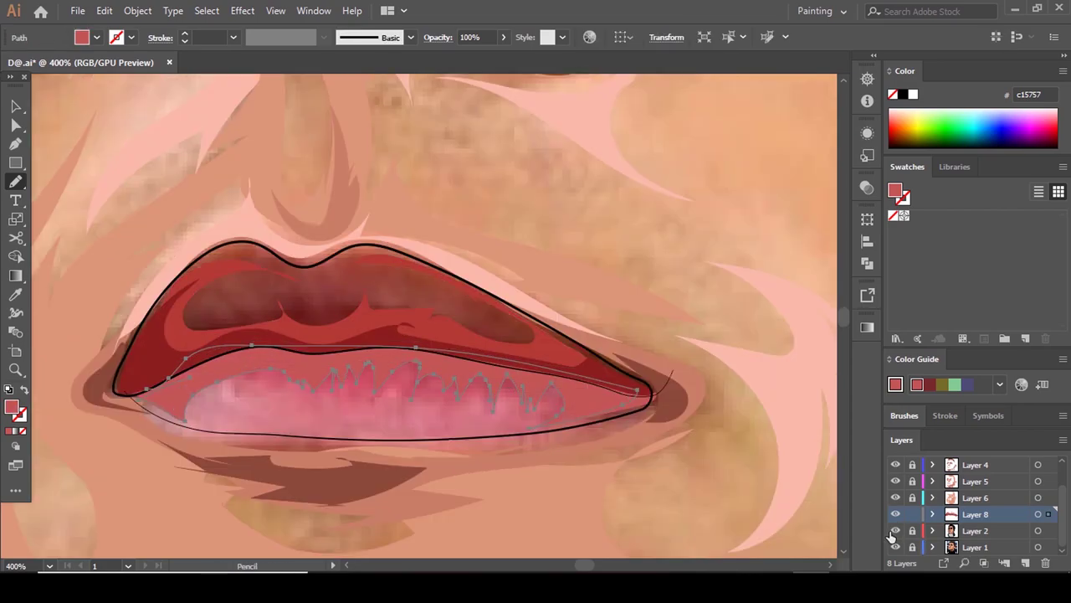
Sample the lower lip's pink, set the jagged shadow shape's fill to the darker d86c6c and deselect it.
key("i")
left_click(462, 419)
double_click(12, 408)
left_click(604, 177)
left_click(876, 155)
scroll(634, 304, "down", 1)
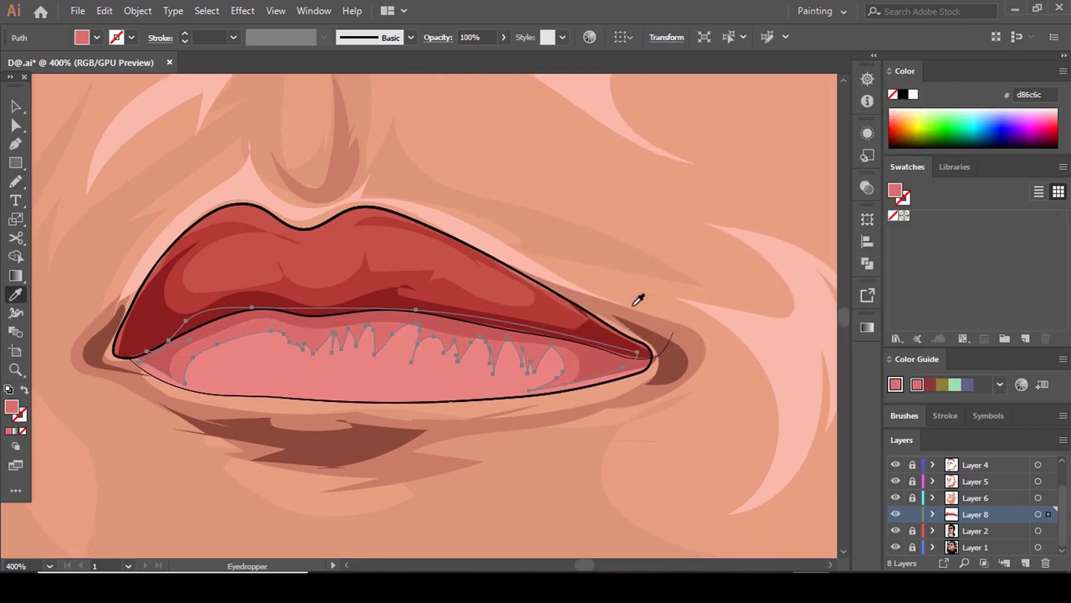
scroll(626, 305, "down", 1)
key("a")
left_click(449, 363)
Sample the upper lip's central red and set the fill for new shapes to the lighter f2948f.
scroll(511, 337, "down", 2)
scroll(491, 342, "up", 4)
key("i")
key("space")
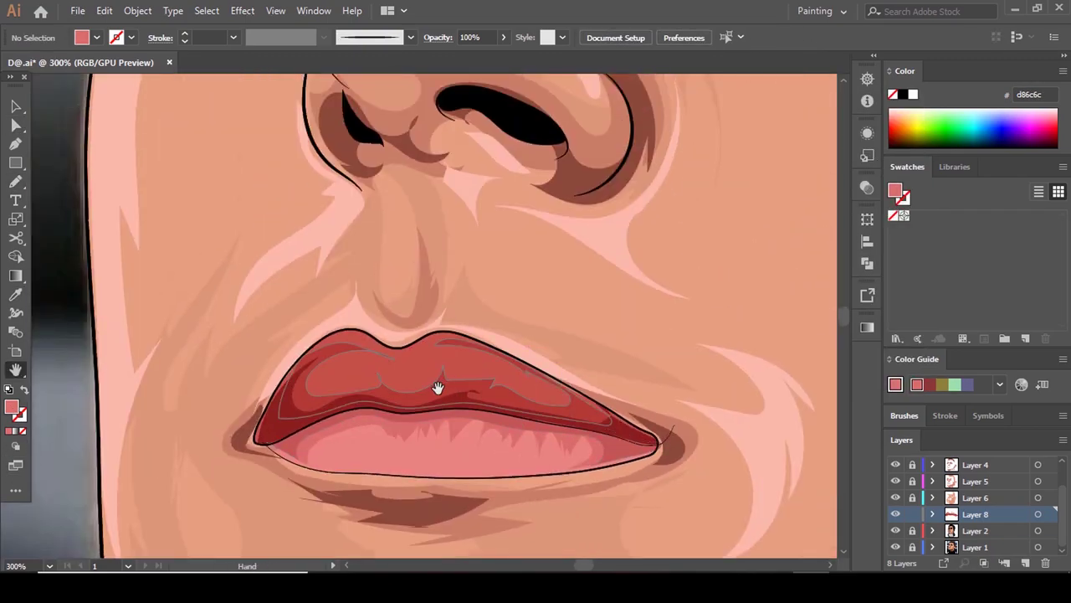
left_click(427, 368)
double_click(11, 408)
left_click(592, 165)
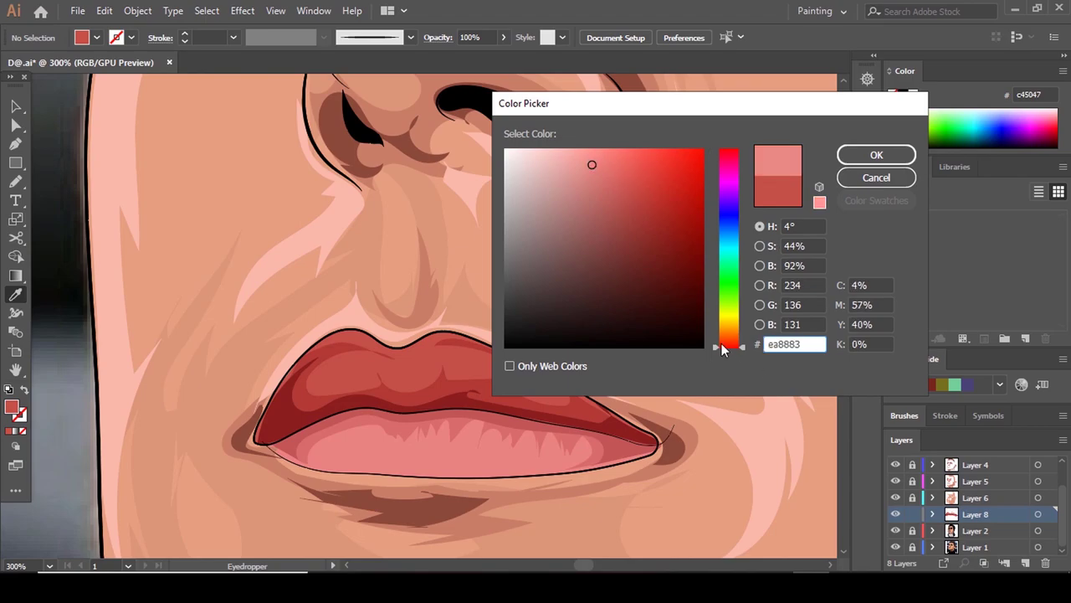
left_click(586, 158)
left_click(872, 155)
With Layer 2 hidden, draw a filled highlight band along the upper lip's upper edge and make Layer 2 visible again.
key("n")
scroll(827, 284, "down", 1)
left_click(896, 530)
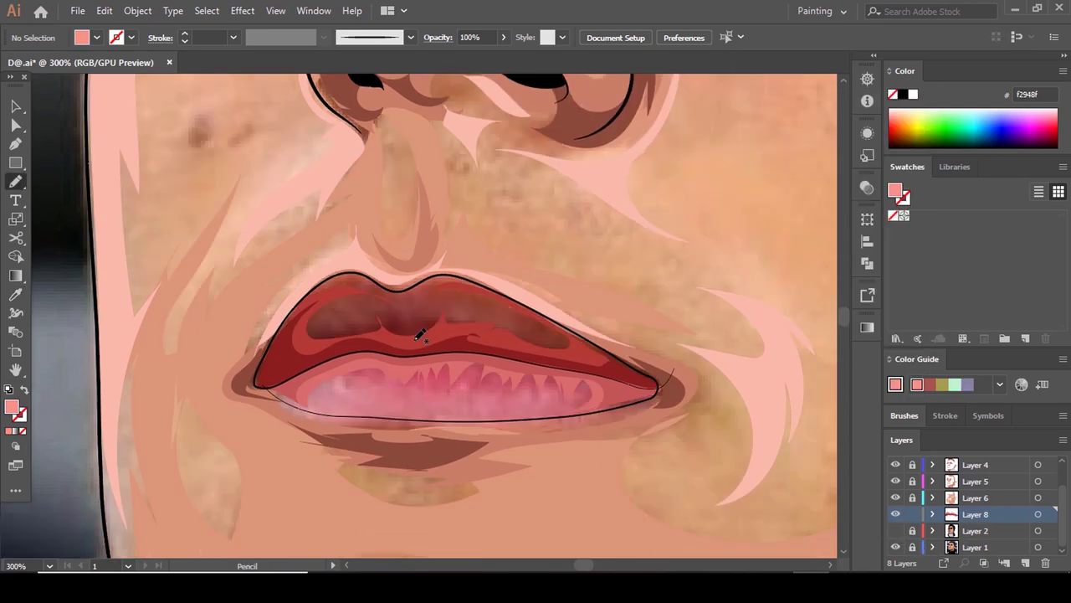
scroll(419, 328, "up", 2)
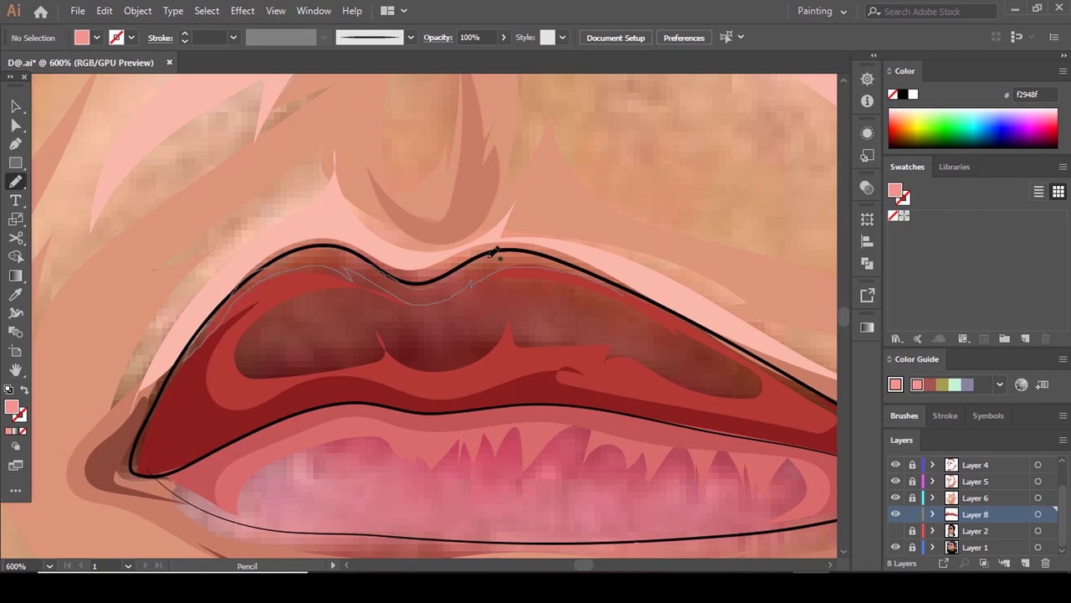
left_click_drag(641, 296, 658, 308)
key("a")
scroll(640, 317, "up", 1)
left_click(540, 310)
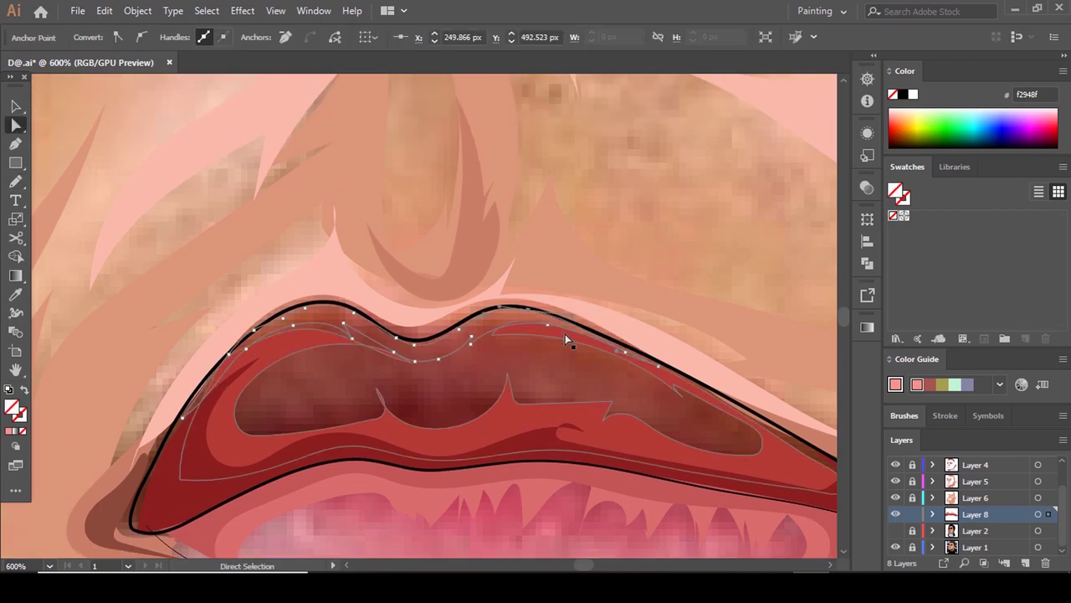
key("comma")
left_click(505, 364)
scroll(505, 363, "down", 4)
left_click(896, 531)
scroll(546, 313, "down", 1)
Set the fill of the upper lip's highlight band to ffaba9 and deselect it.
scroll(549, 361, "up", 5)
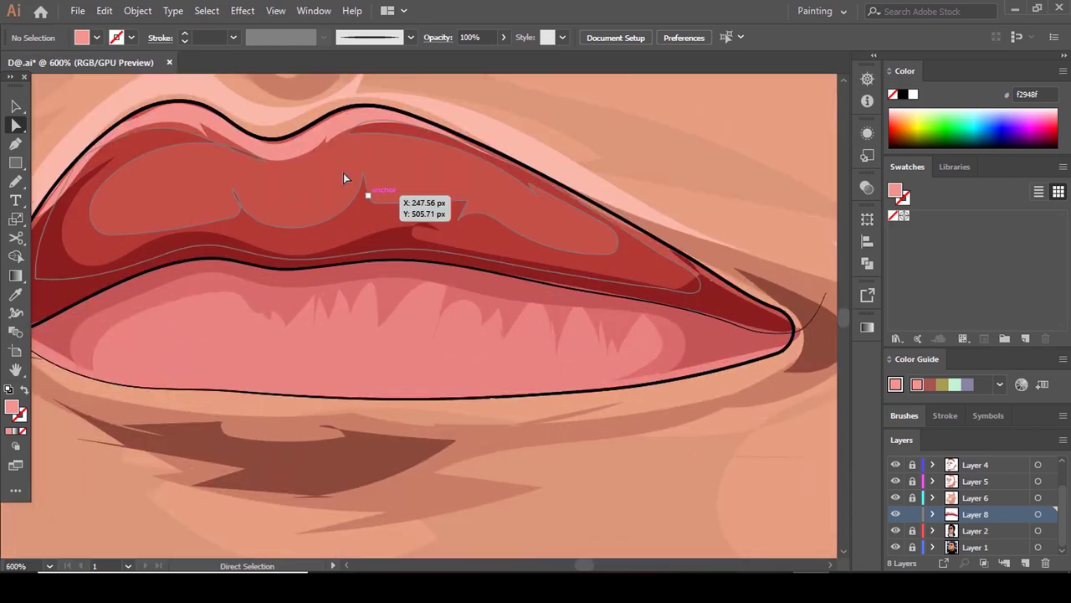
left_click(289, 151)
double_click(10, 410)
type("ffaba9")
key("Return")
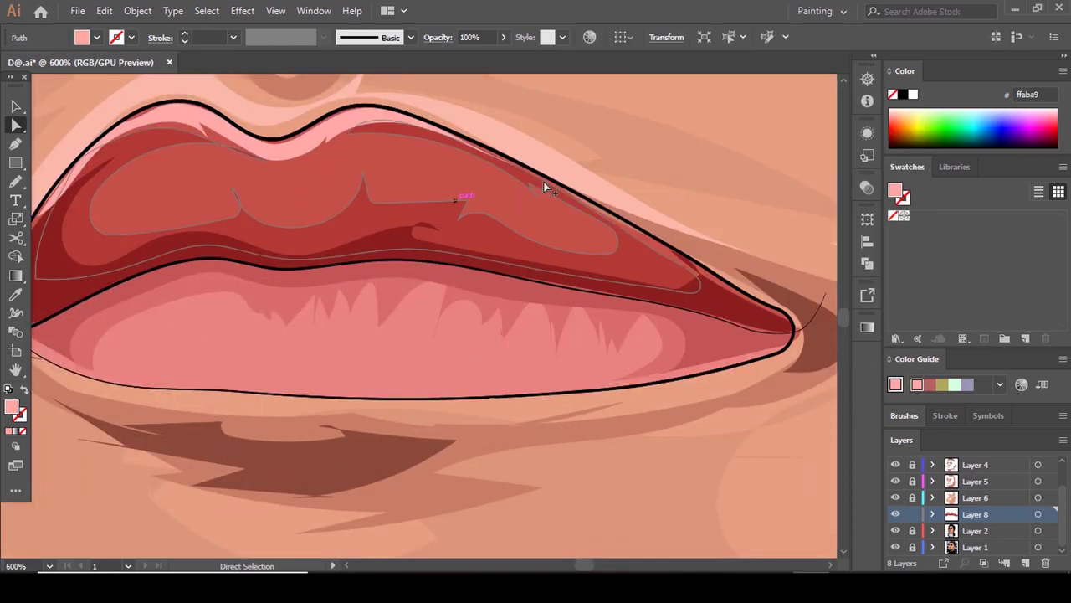
key("ctrl+shift+a")
key("ctrl+0")
left_click(896, 531)
left_click(896, 531)
Sample the upper lip's central red and set the fill for new shapes to d15e59.
scroll(532, 204, "up", 7)
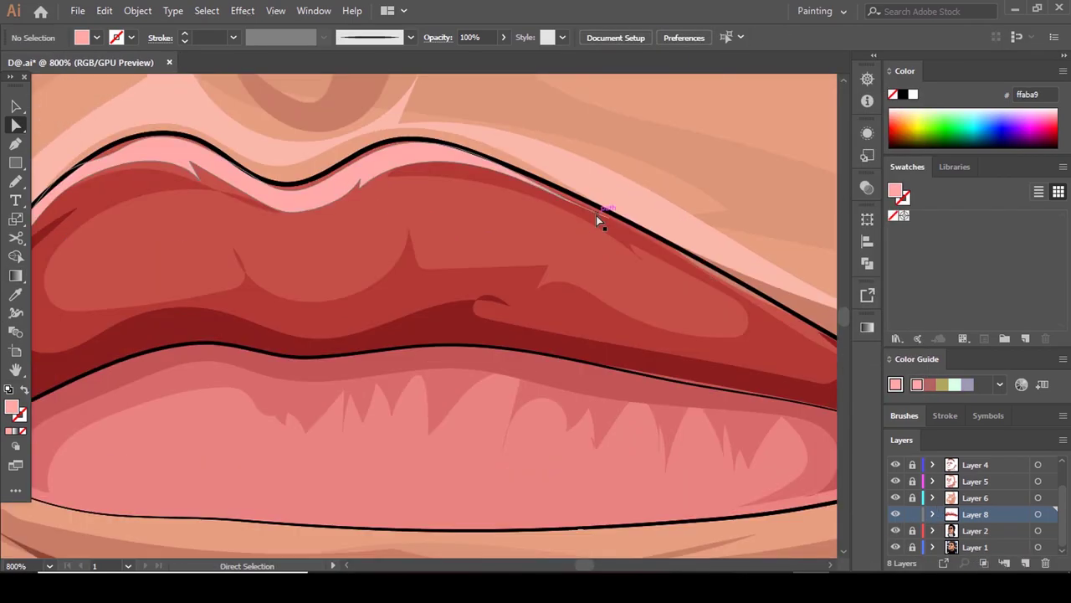
key("i")
left_click(402, 205)
double_click(17, 410)
type("d15e59")
key("Return")
Hide Layer 2 and draw small jagged highlight marks across the light central areas of the upper lip.
scroll(502, 376, "up", 1)
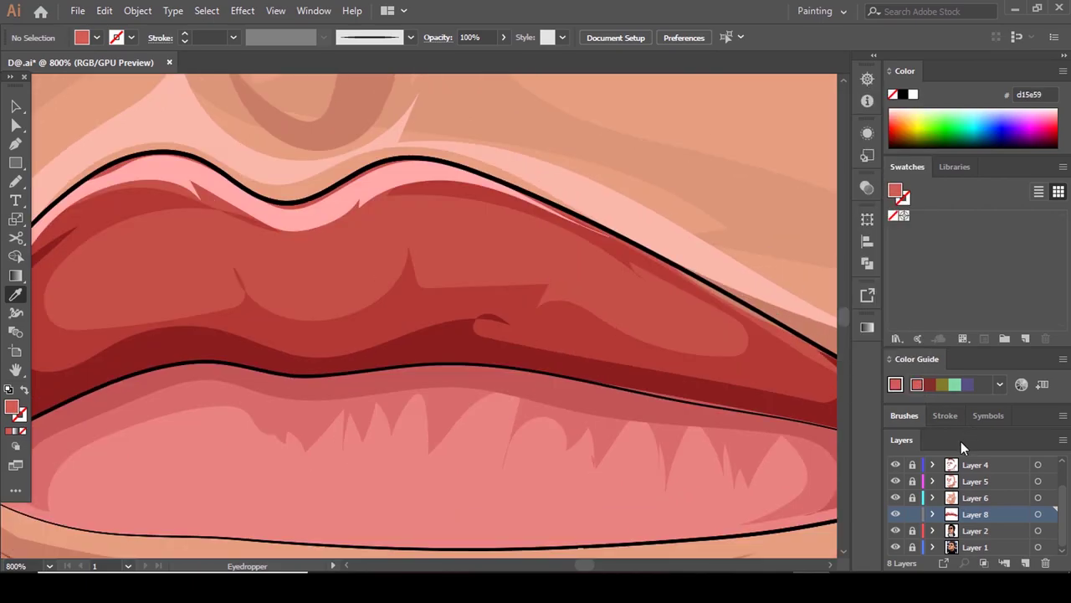
key("n")
left_click(896, 531)
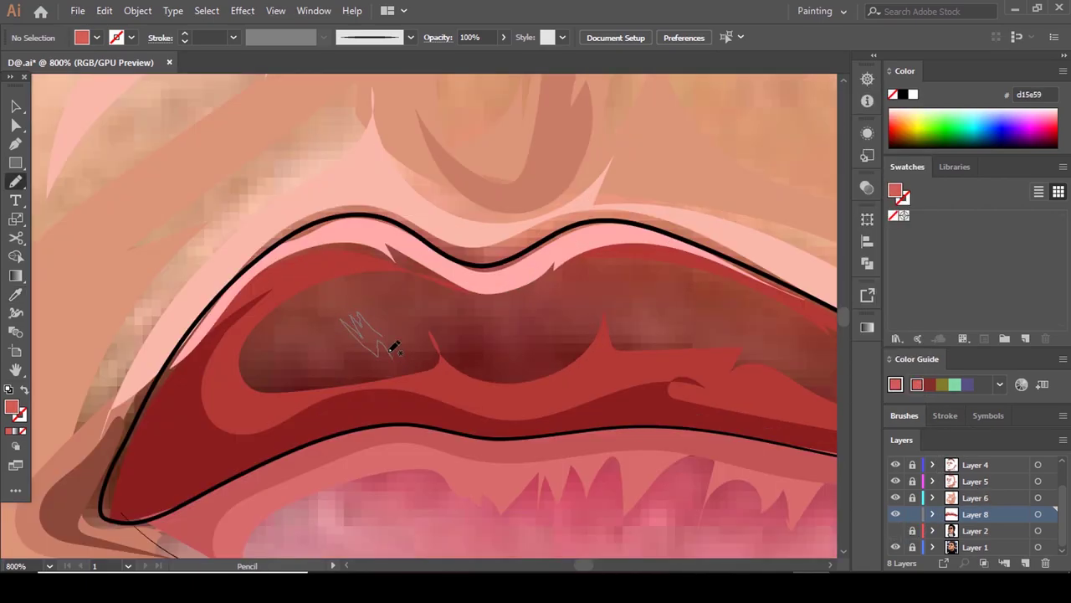
left_click_drag(391, 351, 374, 322)
scroll(374, 323, "down", 1)
left_click_drag(332, 285, 337, 299)
mouse_move(529, 240)
left_mouse_down()
mouse_move(480, 269)
mouse_move(499, 253)
left_mouse_up()
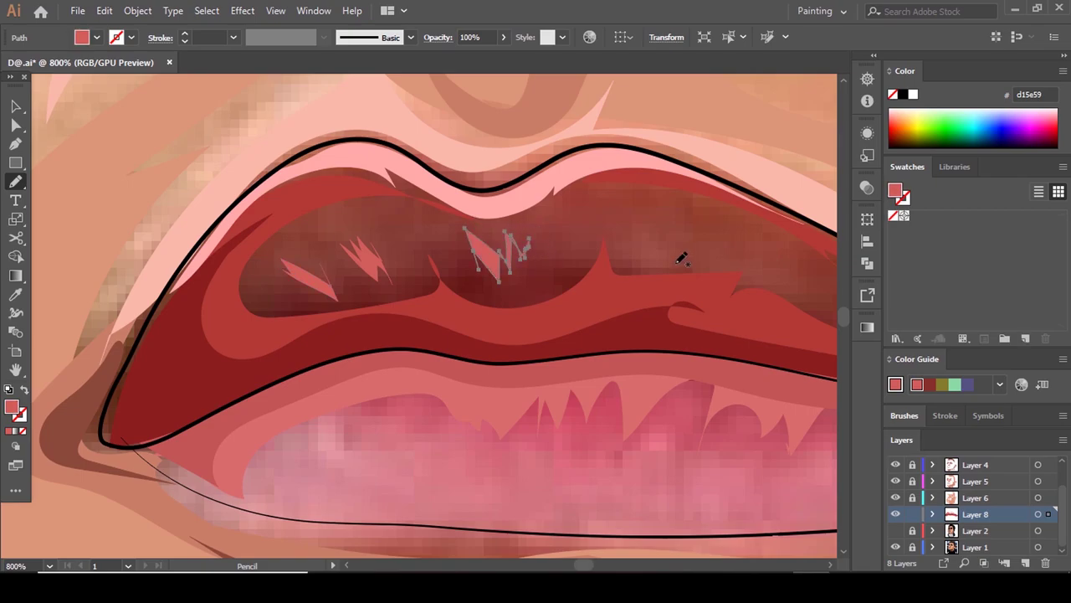
mouse_move(617, 219)
left_mouse_down()
mouse_move(659, 264)
mouse_move(574, 206)
mouse_move(516, 191)
mouse_move(522, 209)
mouse_move(614, 238)
left_mouse_up()
scroll(550, 249, "down", 3)
scroll(499, 199, "up", 3)
key("shift+x")
key("a")
left_click(569, 204)
scroll(509, 216, "down", 5)
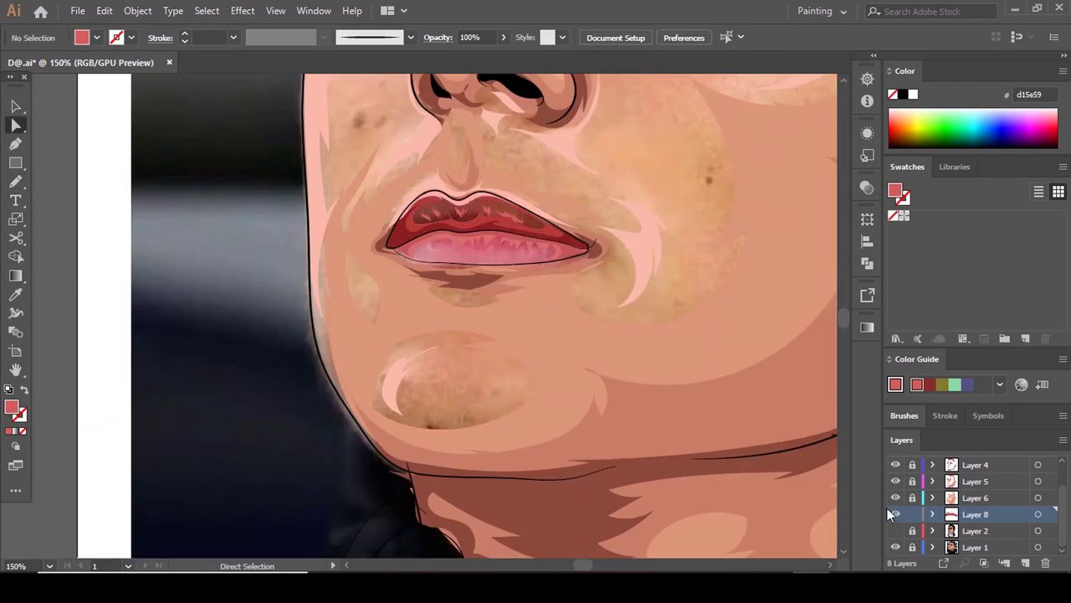
Show Layer 2, select the five jagged highlight marks on the upper lip and set their fill to e57373.
left_click(896, 532)
scroll(470, 174, "up", 4)
left_click(683, 373)
left_click(543, 328, "shift")
left_click(447, 336, "shift")
left_click(336, 337, "shift")
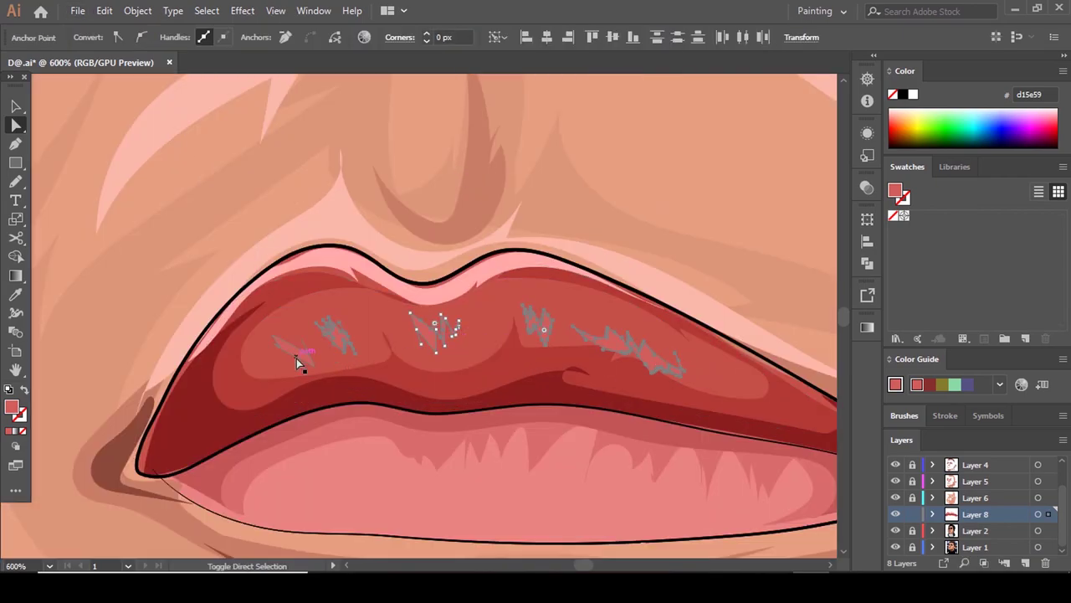
left_click(299, 360, "shift")
double_click(12, 409)
left_click(604, 169)
left_click(875, 155)
key("ctrl+shift+a")
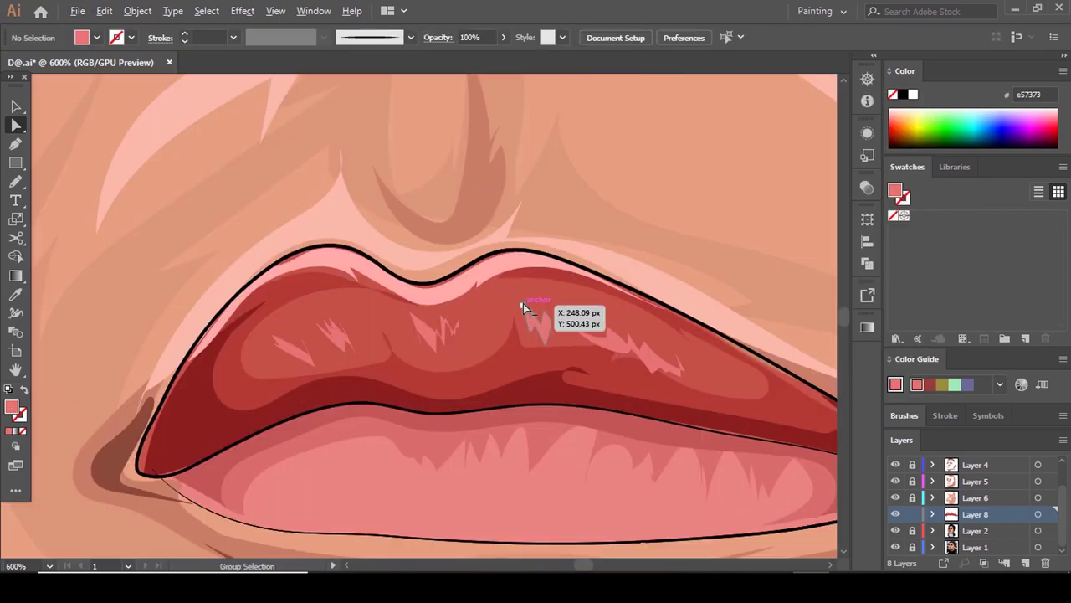
Change the fill of the upper lip's jagged highlight marks to d86464.
scroll(552, 303, "down", 7)
scroll(581, 322, "up", 2)
double_click(13, 409)
left_click(612, 180)
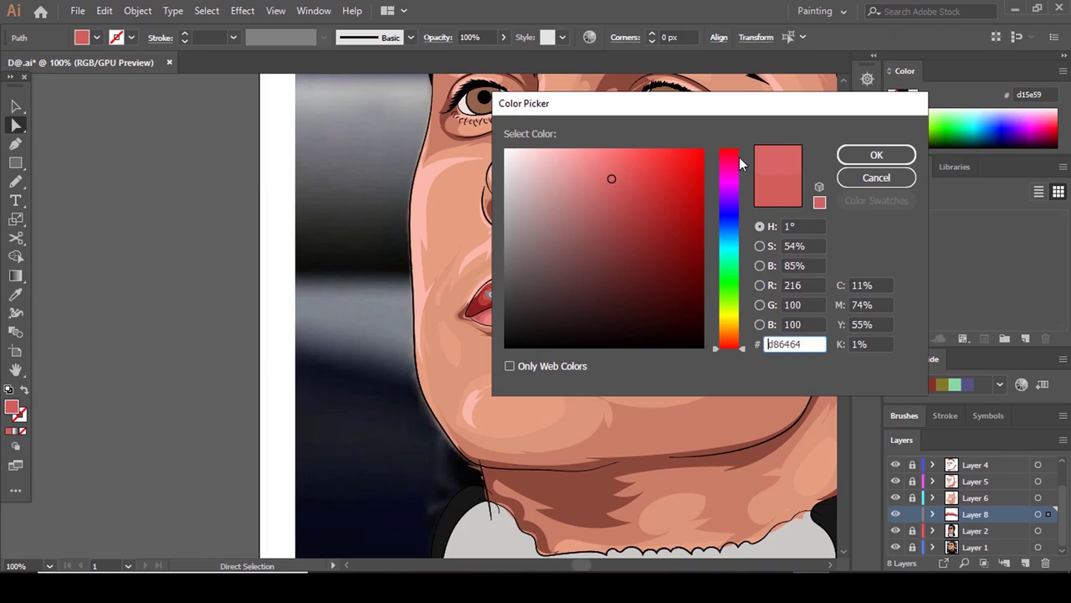
key("Return")
Sample the lower lip's base pink and set the fill for new shapes to the lighter ffa9a9.
scroll(578, 325, "up", 5)
key("i")
left_click(376, 306)
double_click(12, 408)
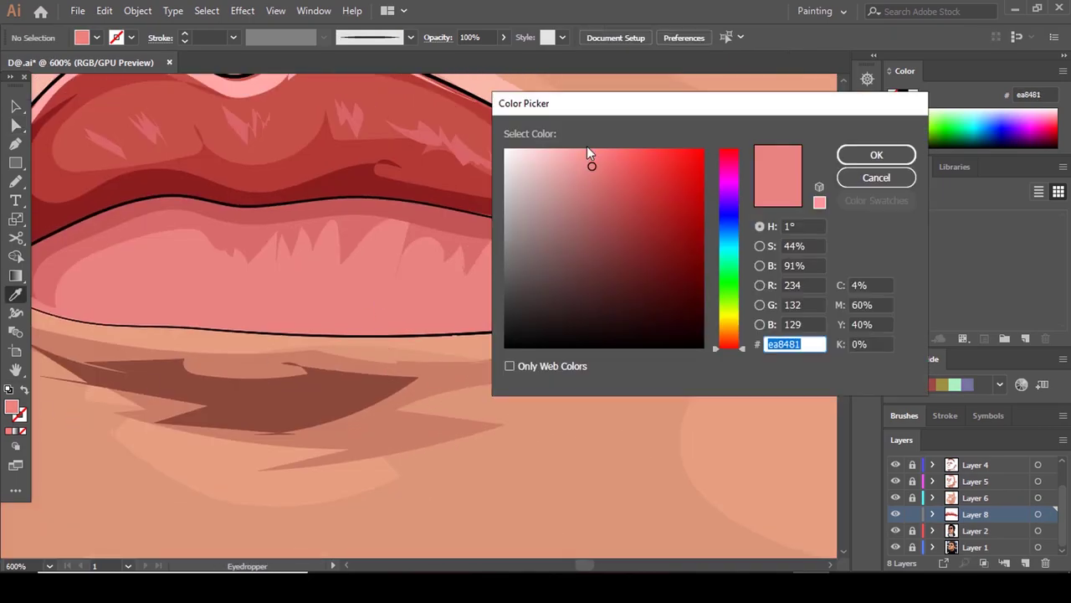
left_click_drag(588, 150, 586, 140)
left_click(877, 155)
Hide Layer 2, draw a jagged highlight shape along the lower edge of the lower lip, deselect it and show Layer 2.
left_click(896, 531)
key("n")
scroll(545, 334, "down", 1)
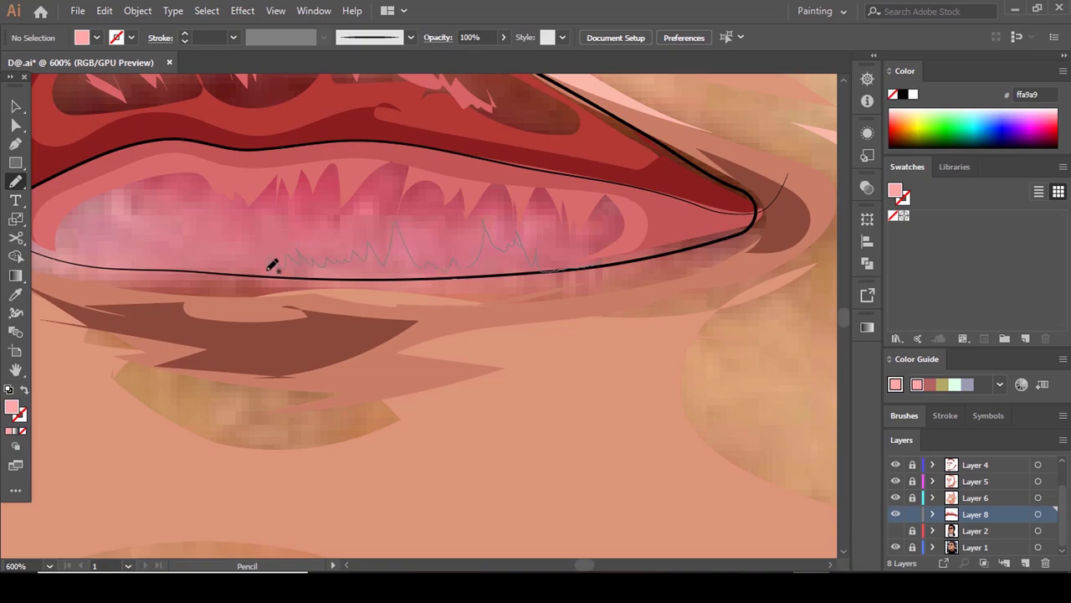
mouse_move(272, 265)
left_mouse_down()
mouse_move(167, 235)
mouse_move(117, 204)
mouse_move(81, 249)
mouse_move(303, 268)
left_mouse_up()
left_click_drag(510, 272, 537, 270)
scroll(593, 290, "up", 2)
key("a")
left_click(470, 303)
scroll(469, 301, "down", 3)
left_click(896, 533)
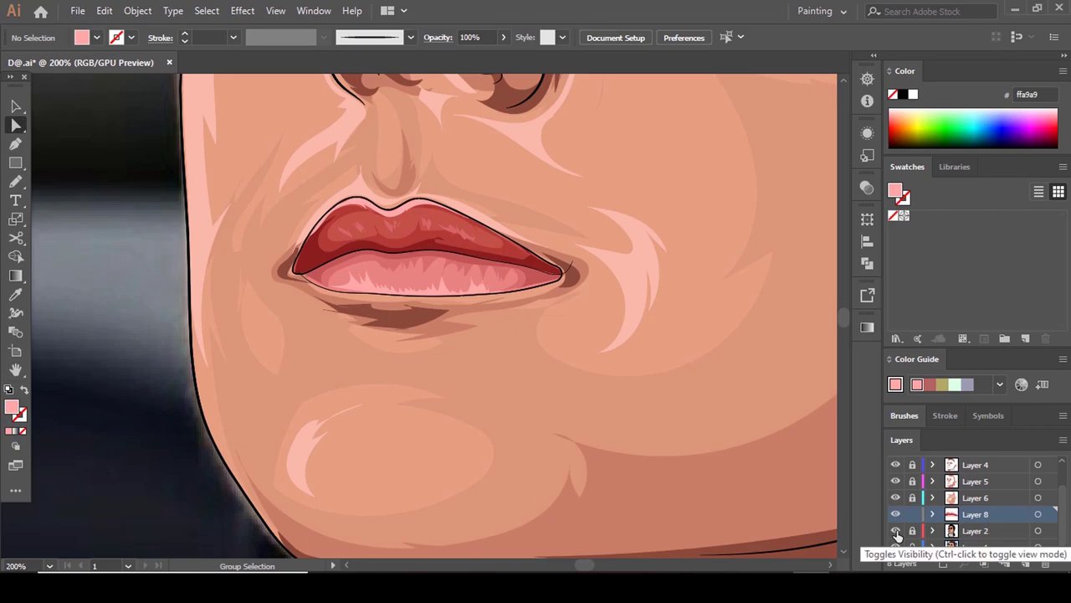
With Layer 2 hidden, draw small filled highlight slivers between the jagged shadows of the lower lip.
left_click(896, 534)
scroll(438, 301, "up", 4)
key("n")
left_click_drag(447, 158, 447, 157)
scroll(505, 228, "up", 2)
key("comma")
left_click_drag(505, 290, 504, 288)
key("comma")
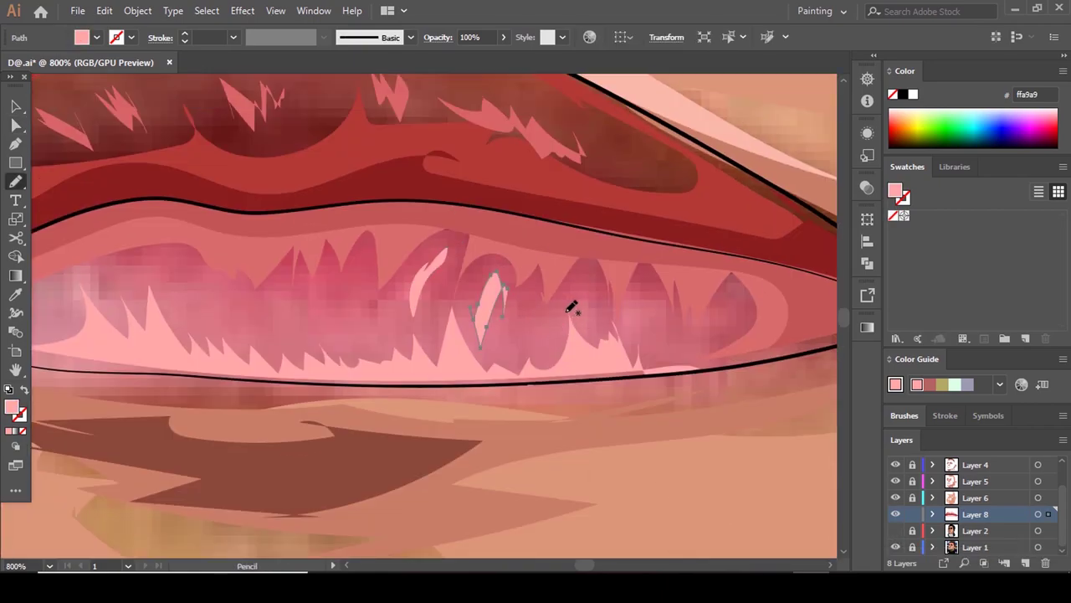
left_click_drag(574, 316, 576, 315)
key("comma")
left_click_drag(646, 287, 646, 288)
key("ctrl+minus")
key("ctrl+minus")
key("ctrl+minus")
key("ctrl+minus")
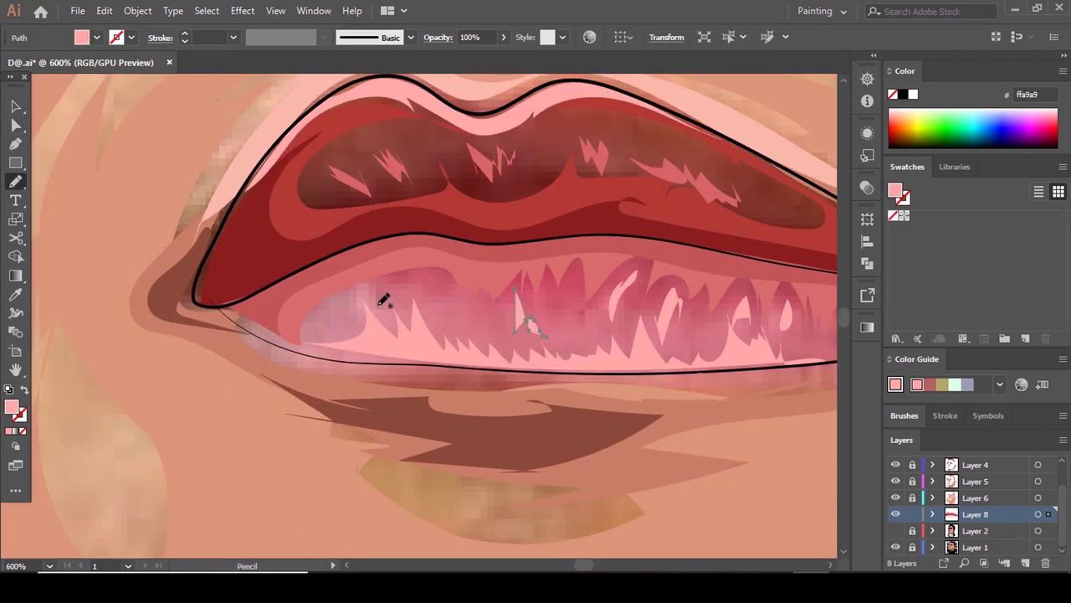
key("ctrl")
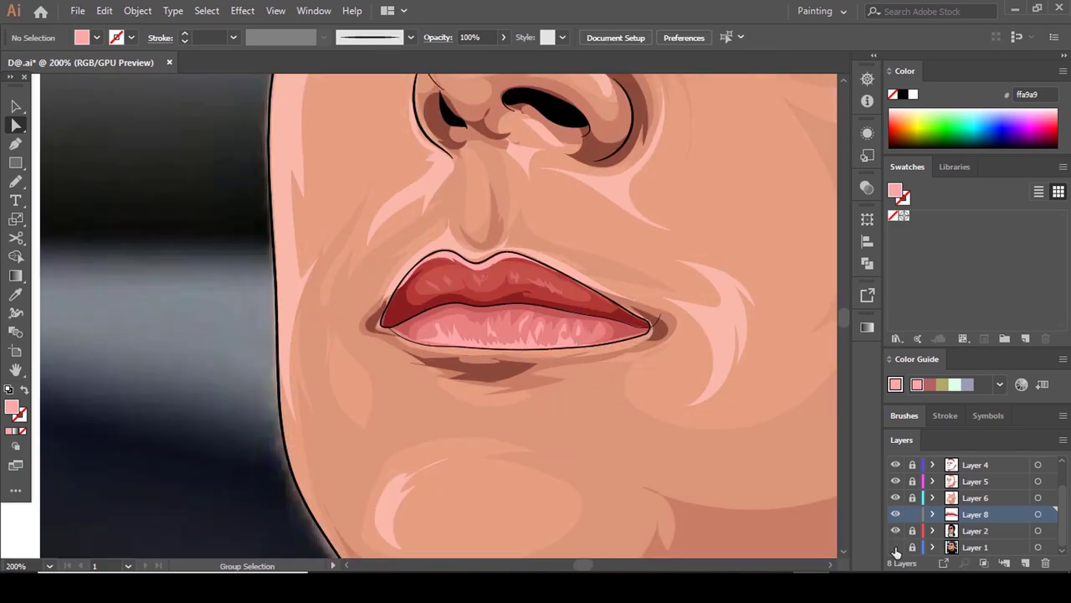
Examine the coloured lips, the whole portrait and the eyes without the reference photo behind them.
scroll(496, 386, "down", 4)
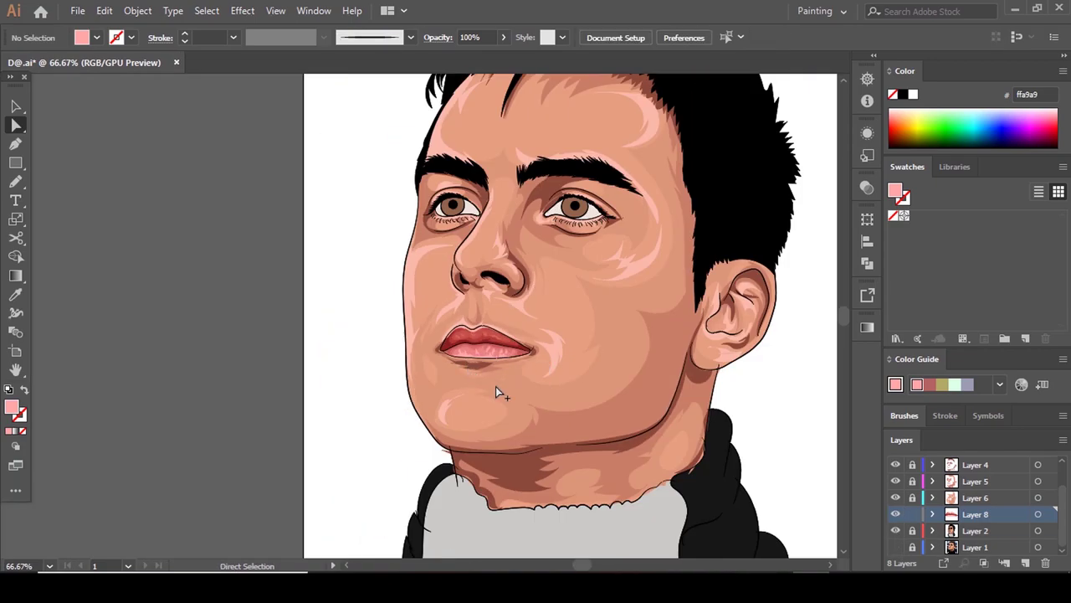
scroll(544, 377, "up", 2)
scroll(598, 318, "up", 4)
scroll(598, 322, "down", 6)
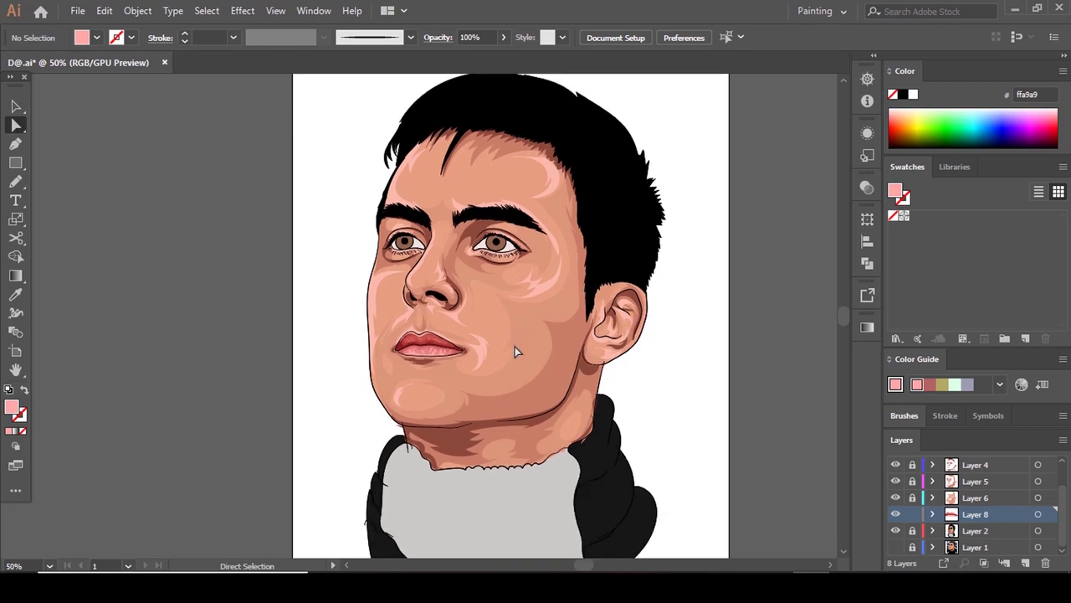
scroll(511, 335, "up", 1)
scroll(502, 313, "up", 1)
scroll(493, 265, "up", 4)
scroll(495, 268, "down", 2)
scroll(553, 266, "up", 2)
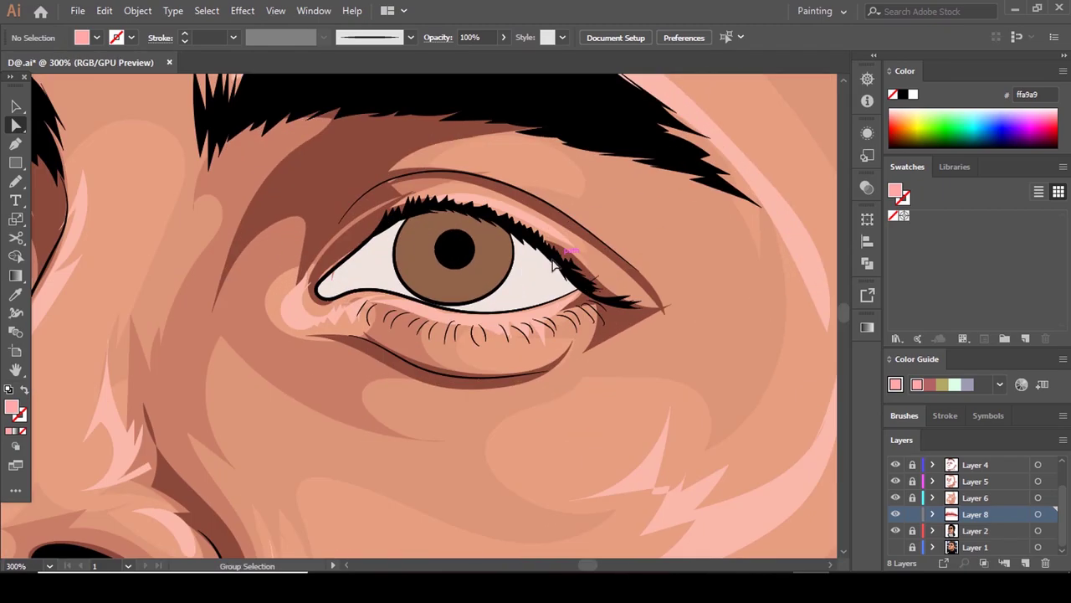
Sample the eye white's colour and set the fill for new shapes to the dark blue-grey 505560.
scroll(554, 272, "down", 1)
key("i")
left_click(543, 205)
double_click(13, 410)
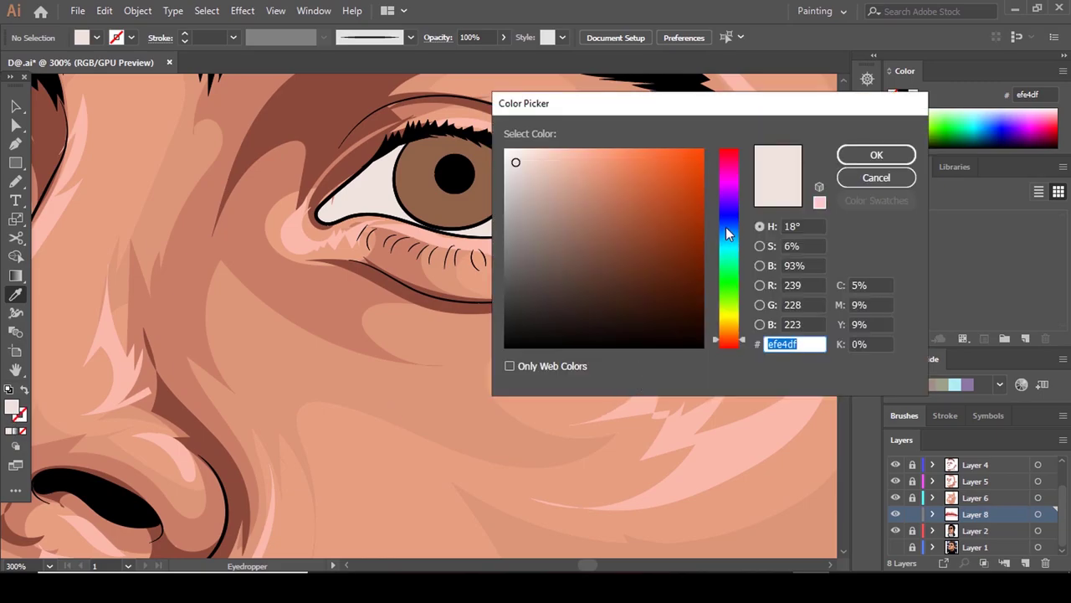
left_click(725, 226)
left_click(539, 270)
left_click(892, 159)
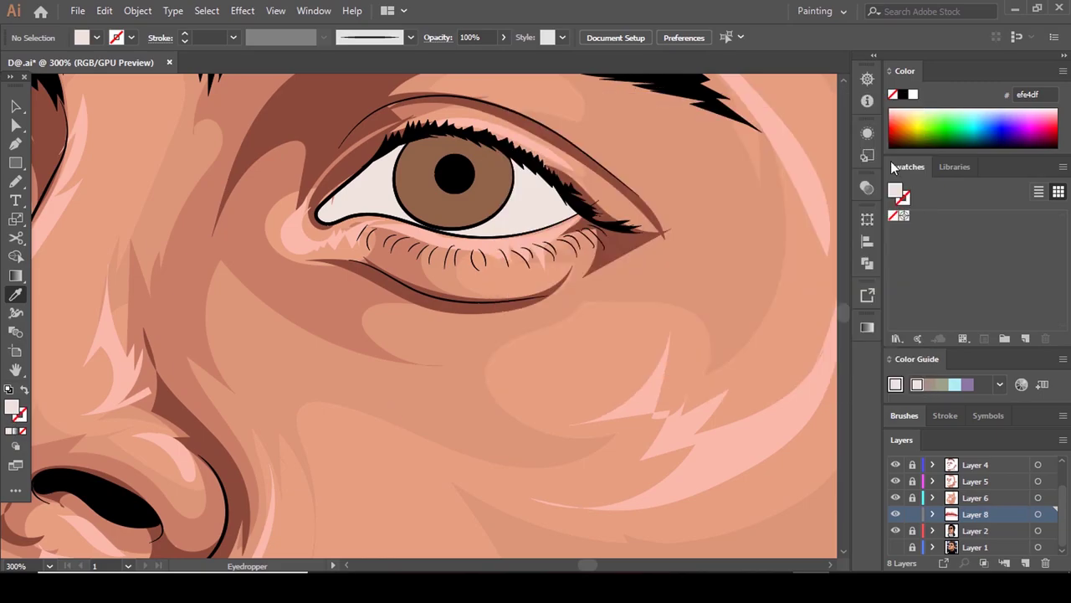
Draw filled shadow shapes under the upper lashes on both sides of the iris in the eye nearer the ear.
key("n")
scroll(525, 158, "up", 1)
scroll(511, 155, "up", 1)
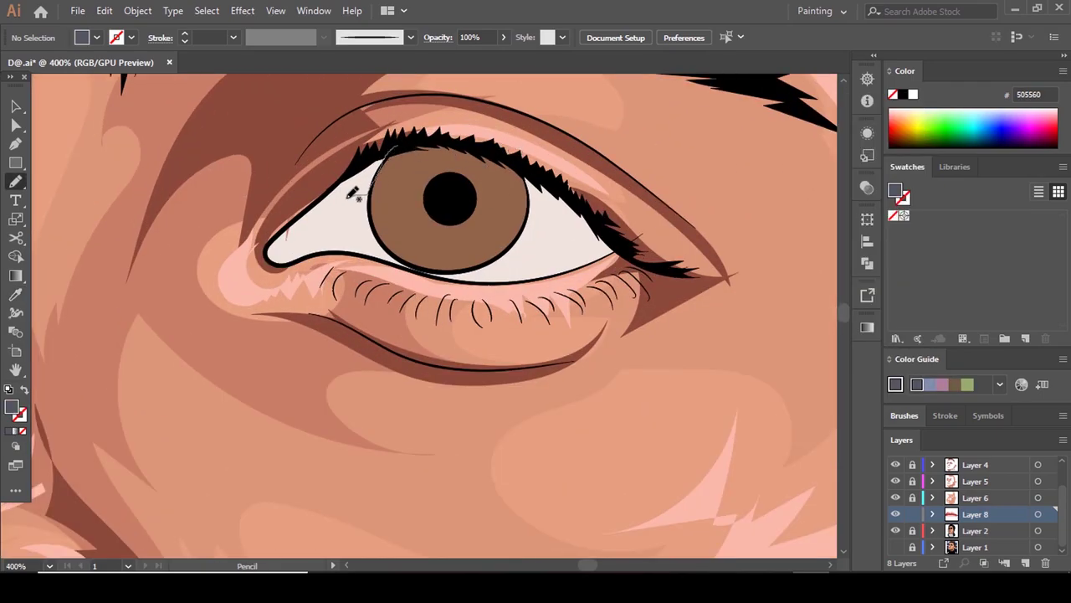
mouse_move(353, 193)
left_mouse_down()
mouse_move(322, 211)
mouse_move(393, 149)
left_mouse_up()
scroll(559, 139, "down", 1)
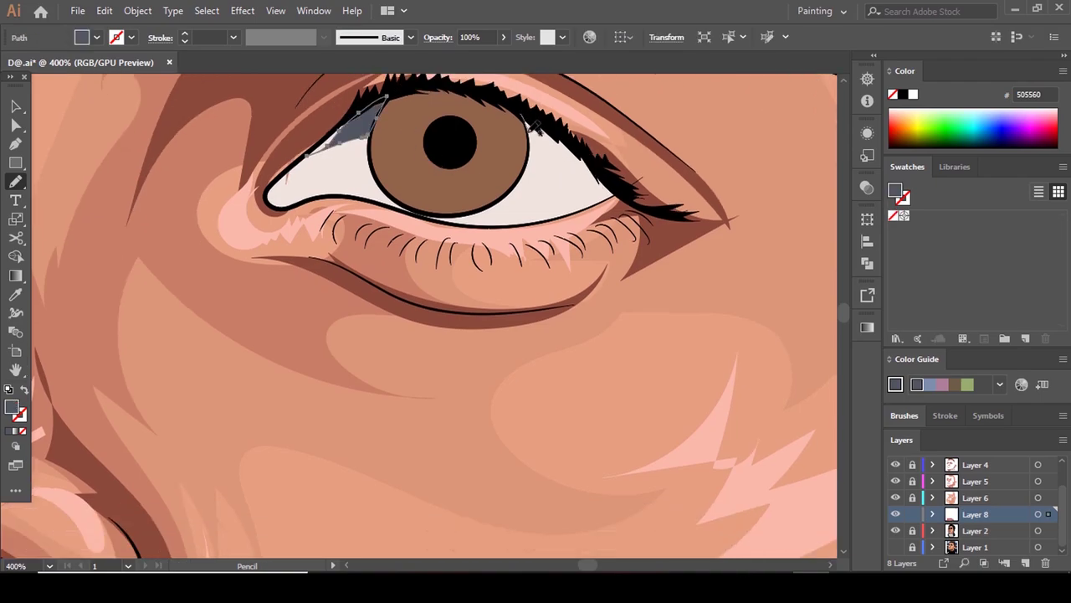
left_click_drag(541, 158, 589, 198)
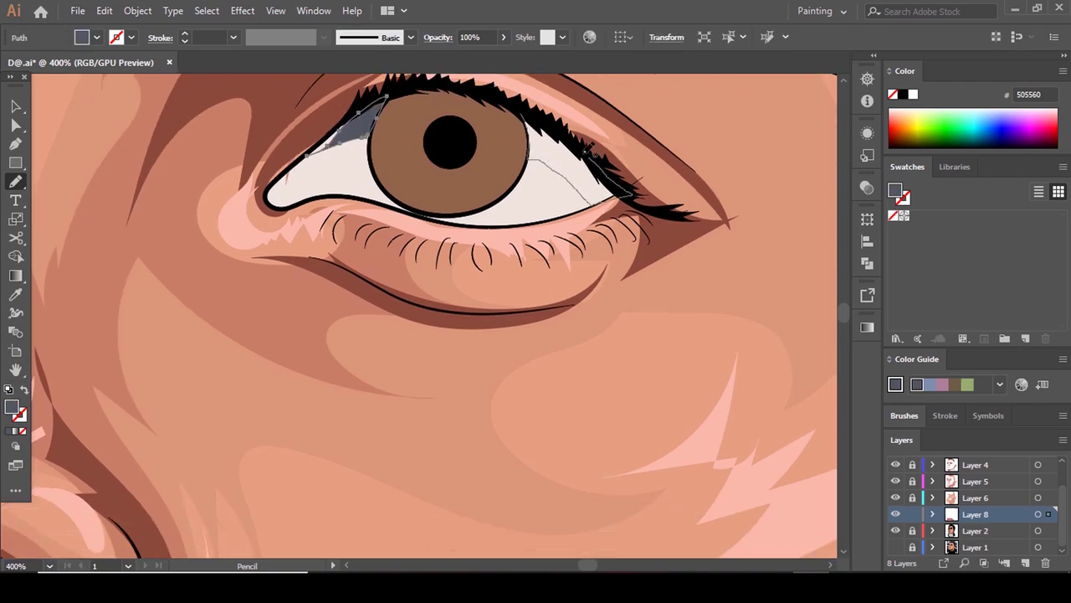
left_click_drag(586, 152, 525, 118)
scroll(528, 123, "up", 2)
scroll(586, 168, "down", 2)
key("comma")
Draw filled shadow shapes under the upper lashes on both sides of the iris in the eye farther from the ear.
scroll(745, 205, "down", 3)
scroll(439, 209, "up", 4)
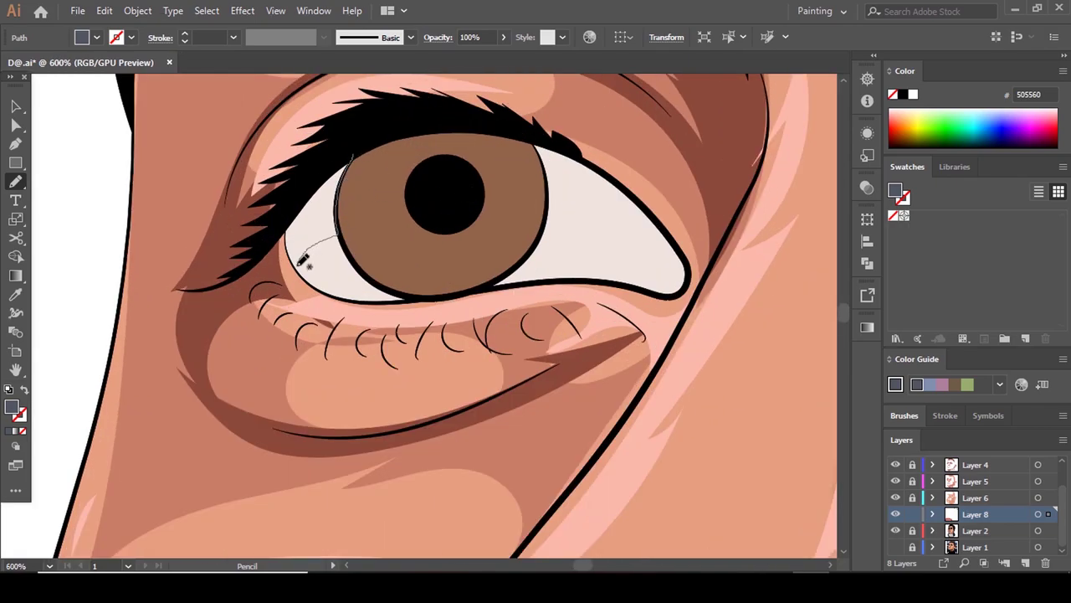
mouse_move(299, 261)
left_mouse_down()
mouse_move(288, 212)
mouse_move(342, 160)
left_mouse_up()
scroll(341, 161, "up", 2)
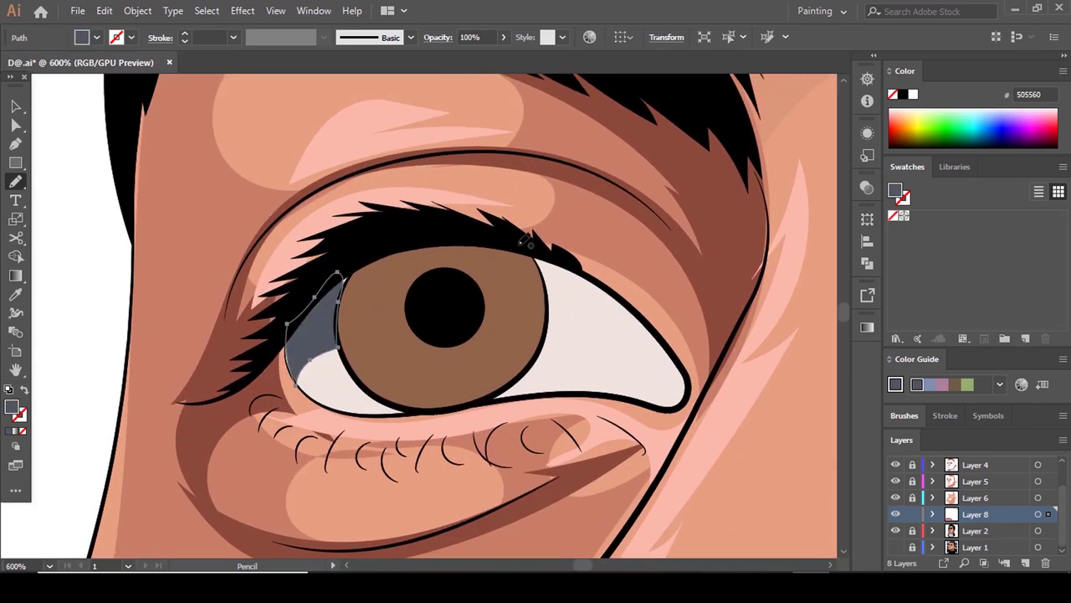
mouse_move(548, 281)
left_mouse_down()
mouse_move(597, 297)
mouse_move(603, 288)
mouse_move(526, 246)
left_mouse_up()
scroll(526, 246, "up", 2)
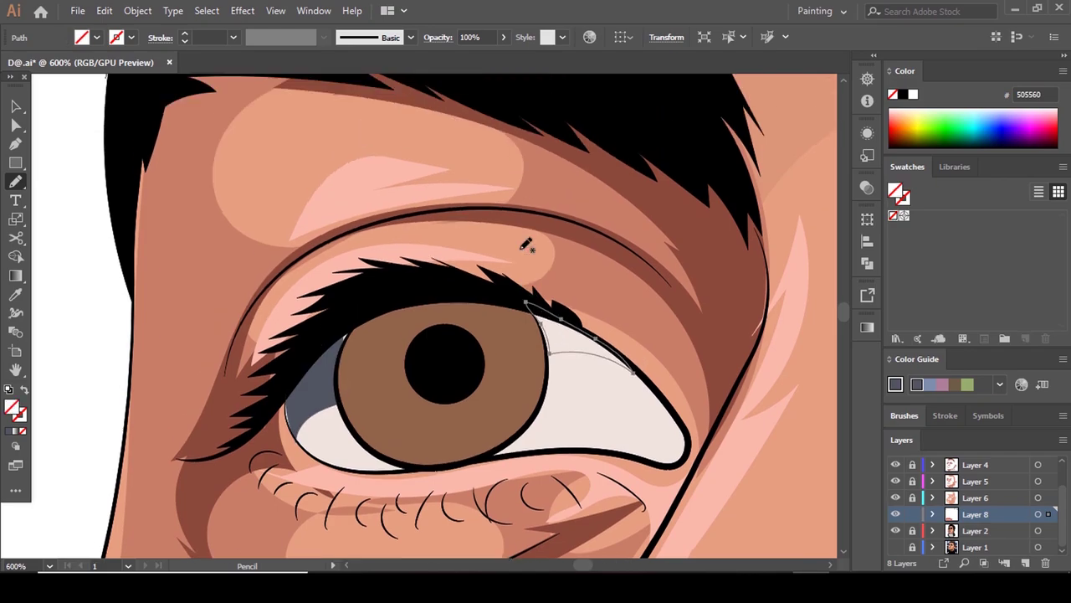
key("comma")
scroll(621, 299, "down", 2)
key("a")
left_click(479, 307)
scroll(479, 307, "down", 7)
scroll(615, 301, "up", 6)
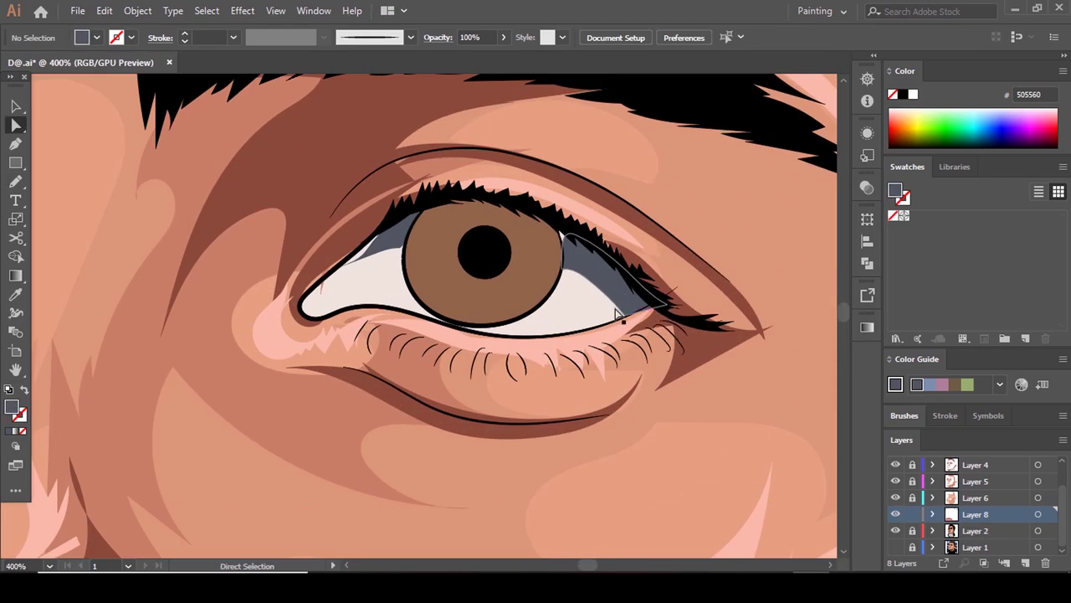
Sample the iris colour of the eye nearer the ear and set the fill for new shapes to the darker brown 6d3f2b.
key("i")
left_click(538, 277)
double_click(12, 407)
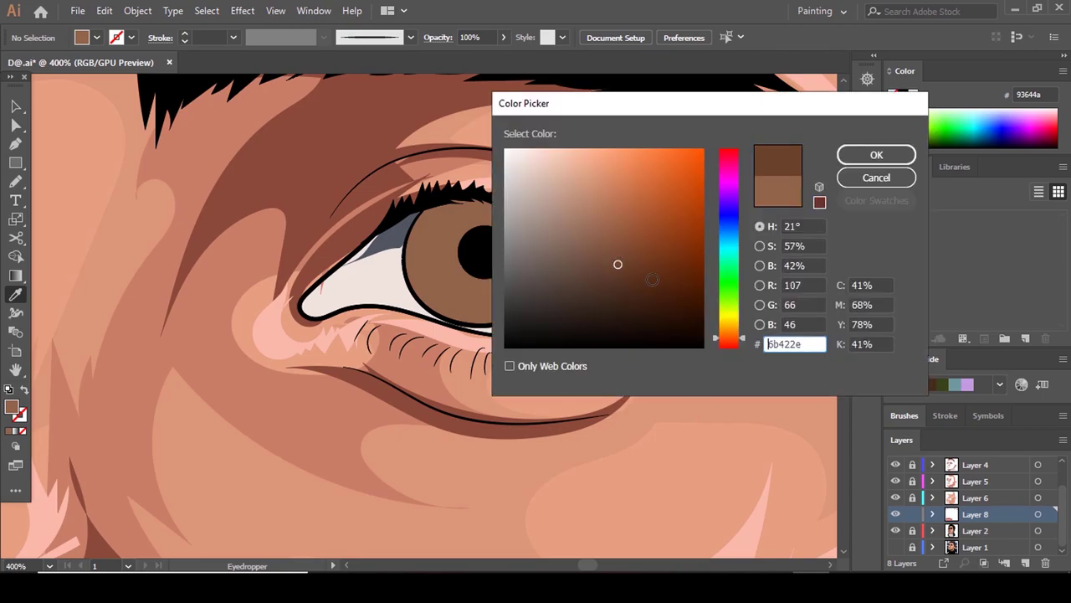
left_click(726, 339)
left_click(626, 263)
left_click(876, 155)
Show Layer 1 and hide Layer 2, then draw a filled brown ring with a jagged inner edge around the nearer eye's iris.
left_click(895, 547)
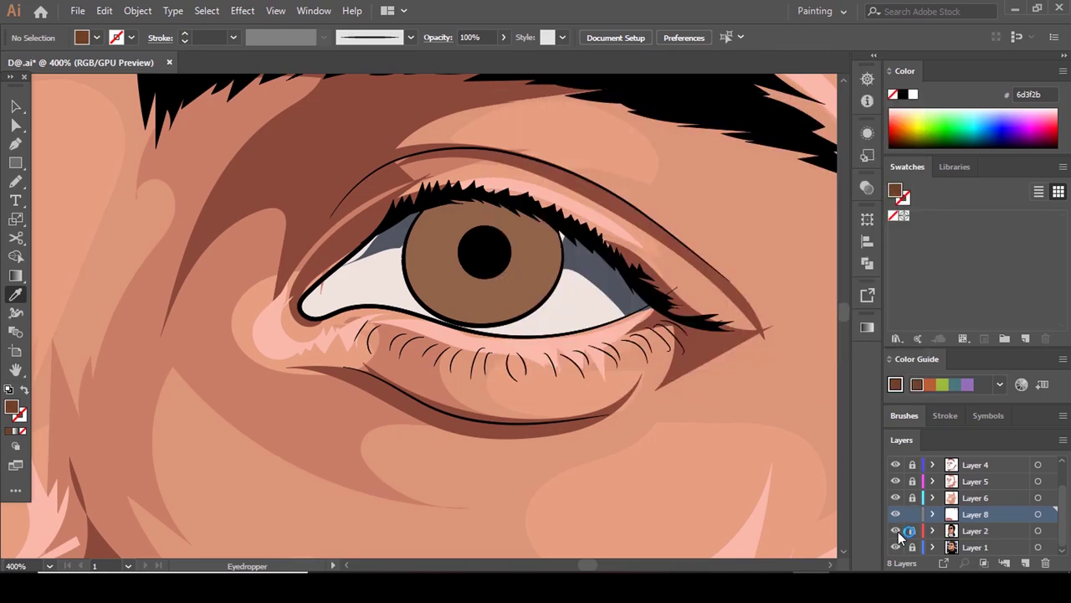
left_click(895, 532)
scroll(601, 277, "down", 1)
key("n")
scroll(601, 274, "up", 1)
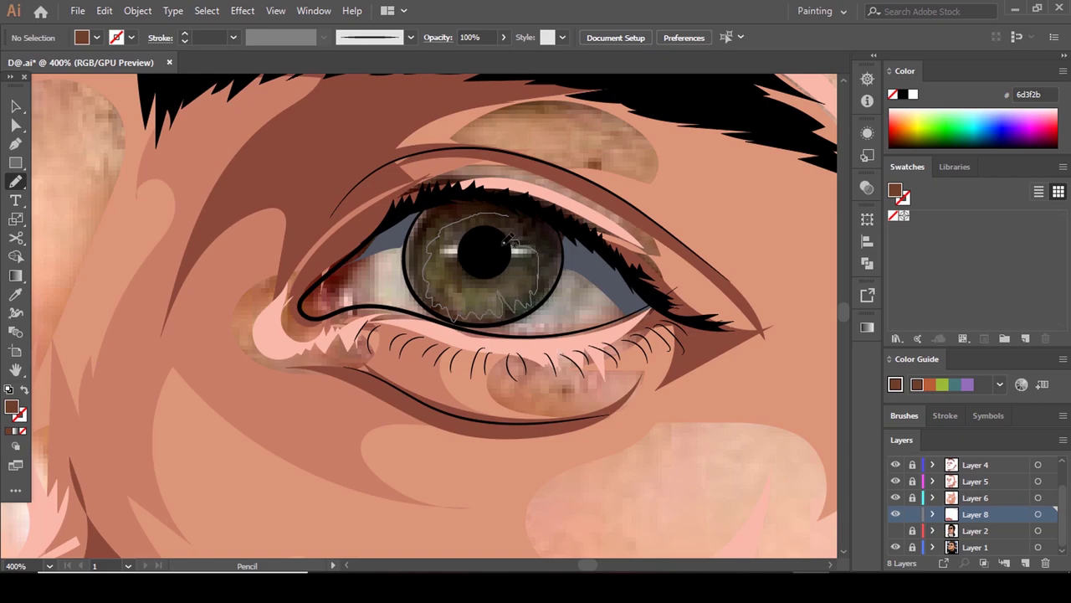
mouse_move(499, 231)
left_mouse_down()
mouse_move(545, 216)
mouse_move(567, 245)
left_mouse_up()
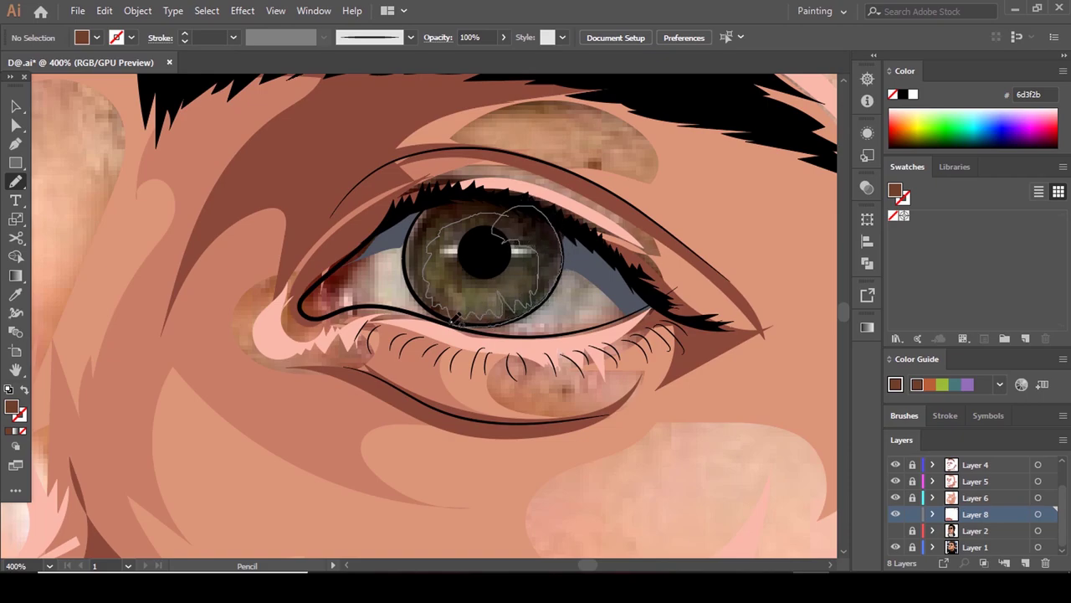
mouse_move(432, 219)
left_mouse_down()
mouse_move(457, 200)
mouse_move(512, 212)
left_mouse_up()
key("comma")
left_click(603, 274, "ctrl")
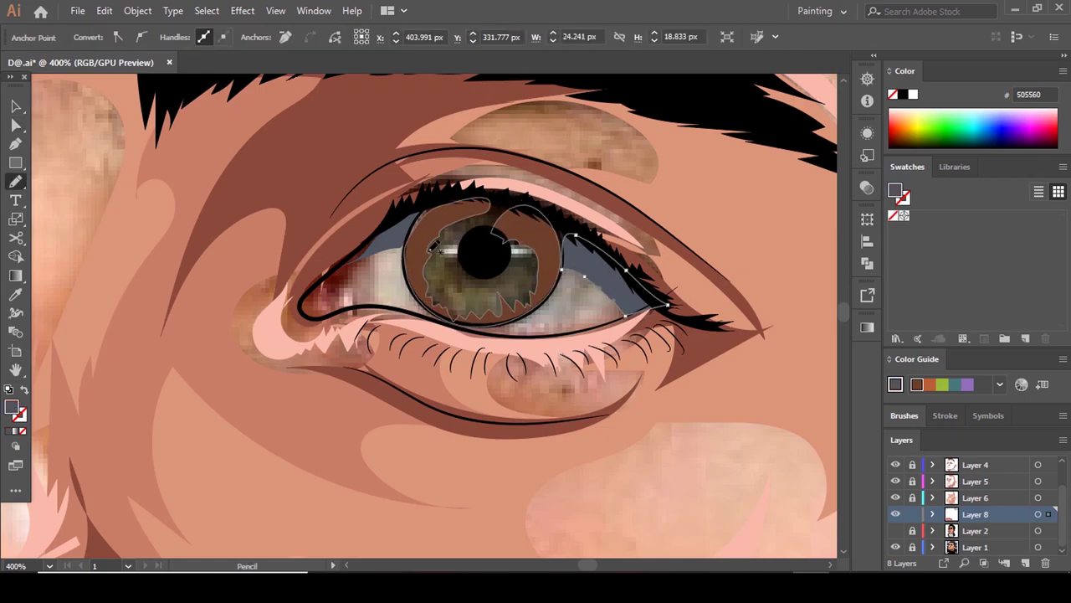
Draw another shape over the upper inner part of the nearer iris and give it the ring's sampled brown.
mouse_move(423, 251)
left_mouse_down()
mouse_move(465, 226)
mouse_move(542, 212)
mouse_move(487, 194)
left_mouse_up()
key("ctrl+z")
mouse_move(418, 249)
left_mouse_down()
mouse_move(532, 214)
mouse_move(442, 193)
left_mouse_up()
scroll(468, 228, "up", 6)
scroll(517, 272, "down", 5)
key("comma")
key("i")
left_click(550, 279)
scroll(574, 276, "down", 2)
key("a")
left_click(574, 304)
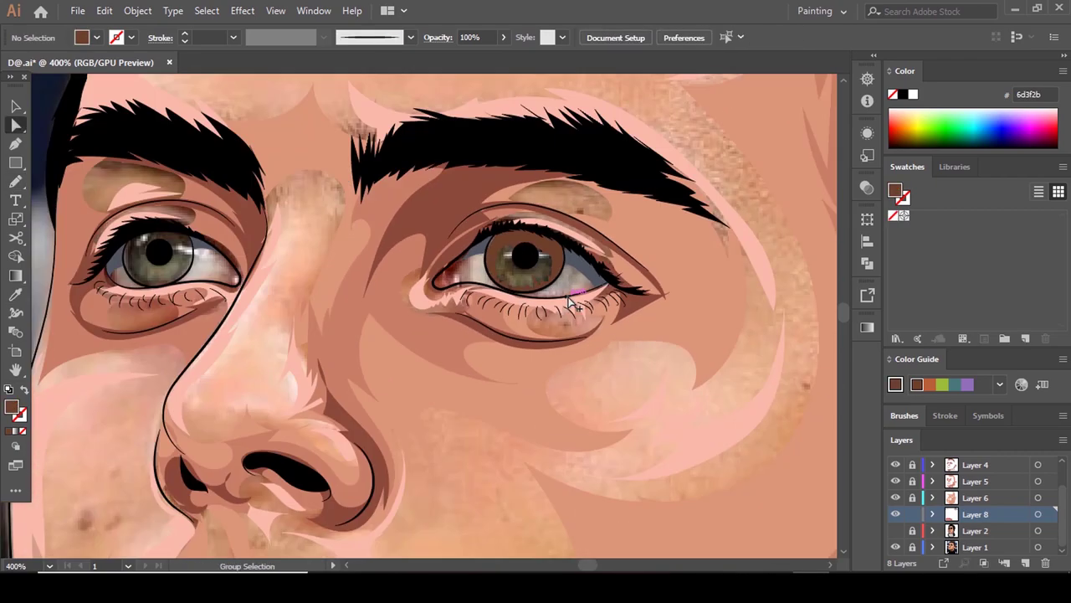
Show Layer 2 again and check the fill colour of the brown iris shapes in the nearer eye.
scroll(573, 303, "down", 3)
left_click(896, 530)
scroll(557, 313, "up", 2)
scroll(569, 257, "up", 5)
left_click(567, 215)
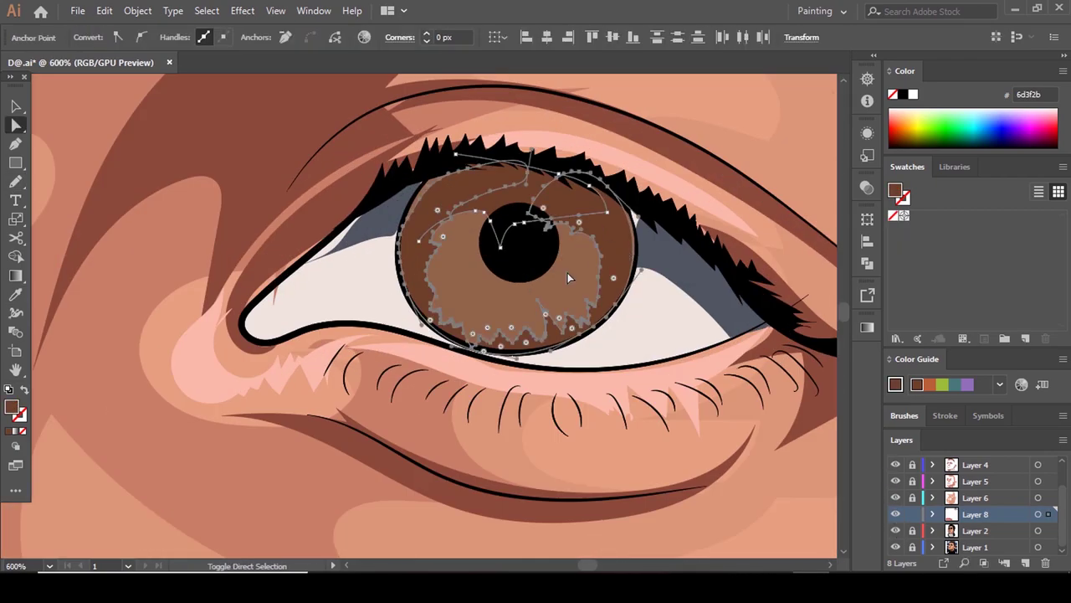
double_click(12, 408)
left_click(876, 155)
left_click(507, 300)
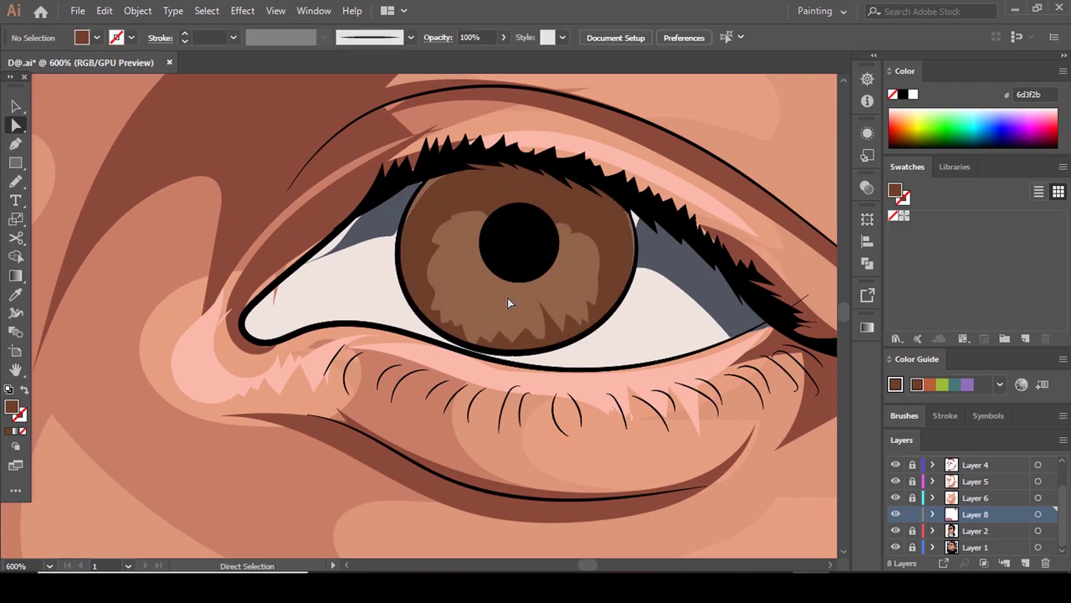
Draw a zigzag-edged shadow across the top of the nearer iris and fill it with dark brown 3f1c13.
scroll(553, 303, "up", 1)
key("n")
mouse_move(607, 227)
left_mouse_down()
mouse_move(628, 254)
mouse_move(614, 341)
mouse_move(575, 243)
mouse_move(525, 276)
mouse_move(480, 237)
mouse_move(417, 291)
mouse_move(451, 369)
mouse_move(409, 310)
mouse_move(413, 236)
mouse_move(494, 199)
mouse_move(642, 269)
left_mouse_up()
scroll(643, 269, "up", 1)
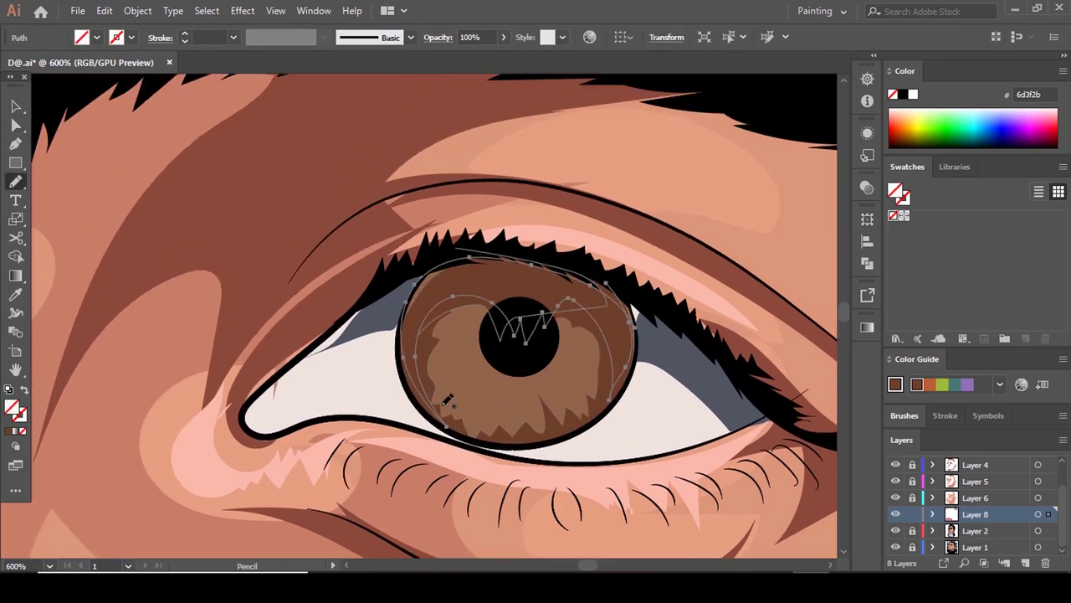
double_click(12, 408)
left_click(655, 295)
left_click(891, 153)
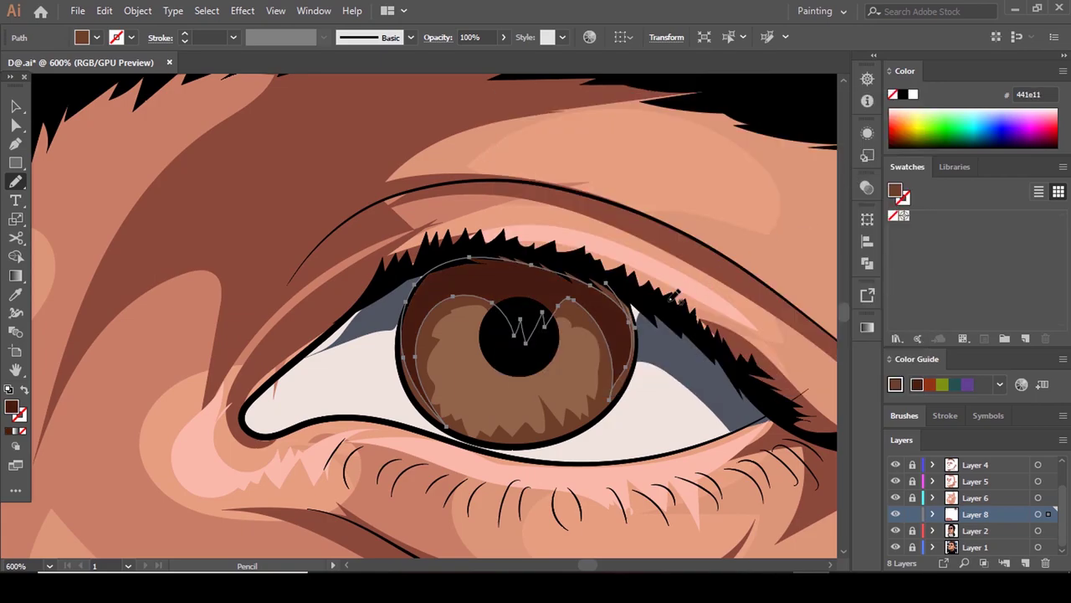
double_click(11, 409)
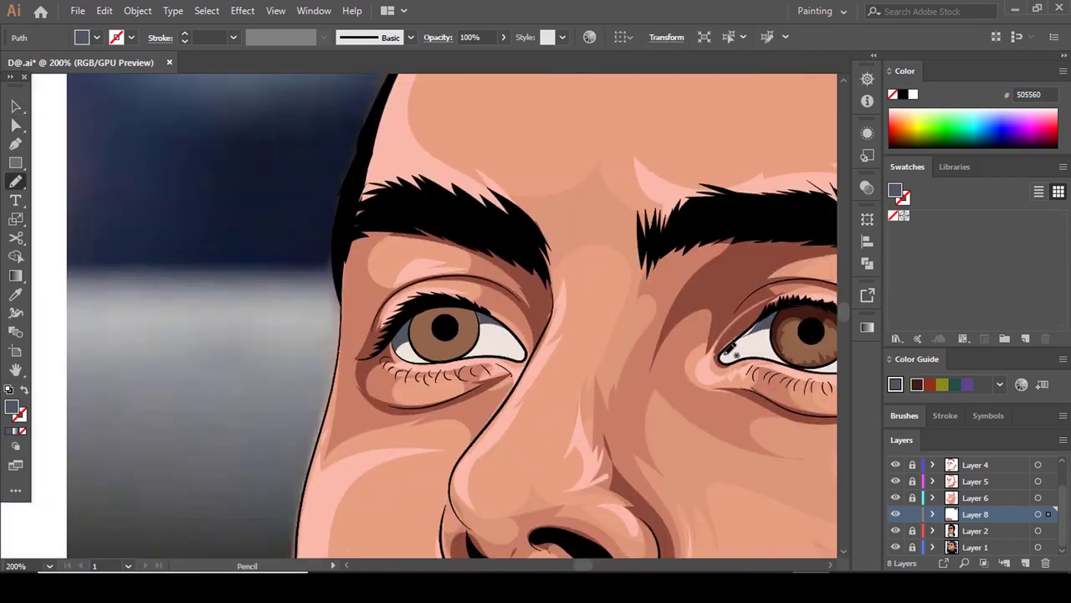
Reuse the iris ring's brown 6d3f2b to draw a jagged ring around the iris of the eye farther from the ear.
key("c")
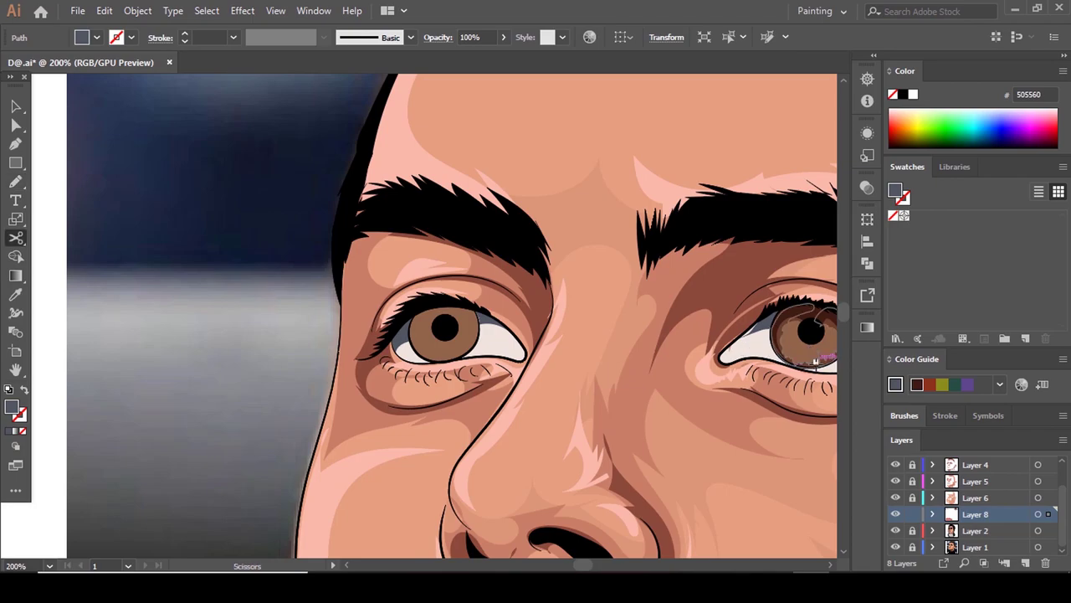
key("s")
key("a")
left_click(817, 363)
scroll(447, 284, "down", 1)
key("n")
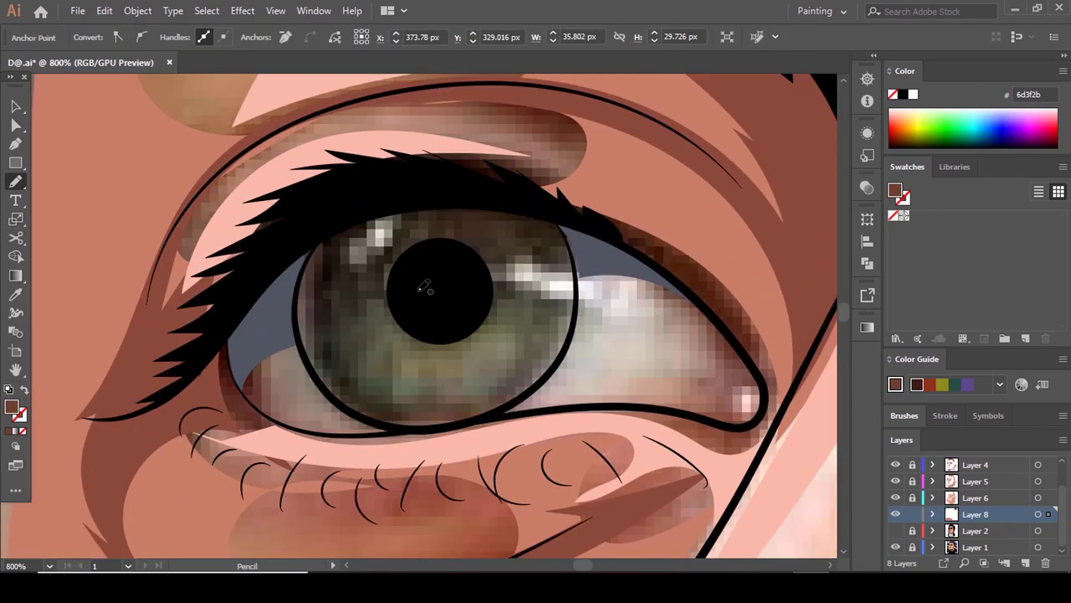
left_click_drag(432, 269, 343, 334)
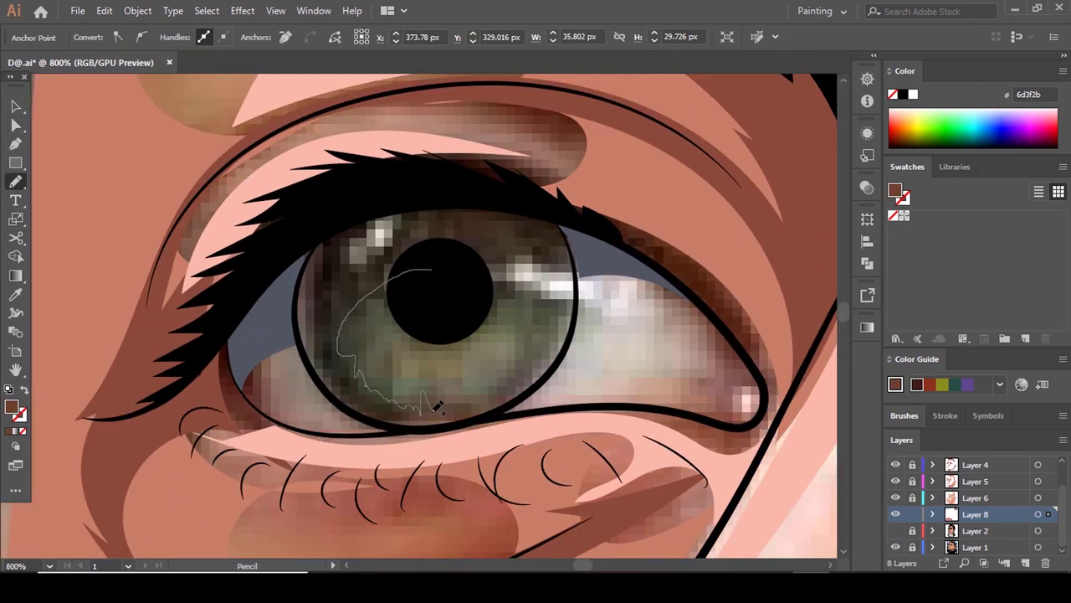
mouse_move(507, 394)
left_mouse_down()
mouse_move(399, 421)
mouse_move(306, 316)
mouse_move(375, 214)
mouse_move(561, 236)
mouse_move(574, 328)
mouse_move(489, 308)
mouse_move(367, 301)
mouse_move(431, 270)
left_mouse_up()
left_click(597, 356, "ctrl")
Draw a shadow shape over the top of the farther iris and fill it with the nearer iris's dark brown 3f1c13.
scroll(530, 299, "down", 1)
mouse_move(504, 236)
left_mouse_down()
mouse_move(470, 232)
mouse_move(342, 266)
mouse_move(408, 391)
mouse_move(339, 331)
mouse_move(304, 250)
mouse_move(358, 179)
mouse_move(482, 166)
mouse_move(553, 189)
mouse_move(574, 284)
mouse_move(524, 191)
mouse_move(491, 202)
mouse_move(432, 263)
left_mouse_up()
scroll(433, 264, "up", 2)
key("comma")
scroll(399, 321, "down", 5)
key("i")
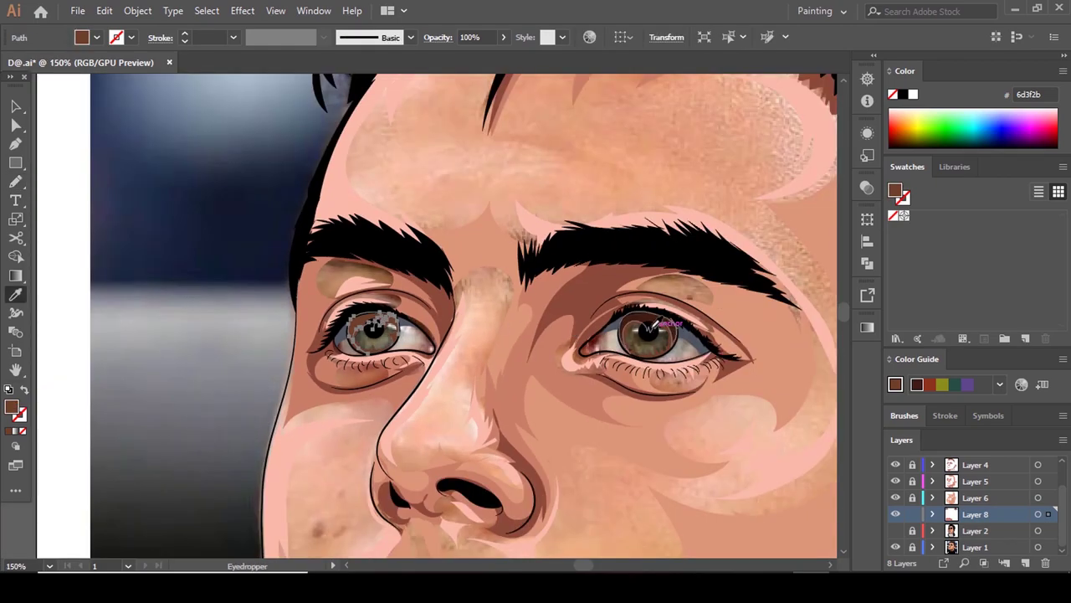
left_click(650, 327)
scroll(661, 323, "up", 4)
left_click(600, 320)
key("a")
scroll(595, 338, "down", 2)
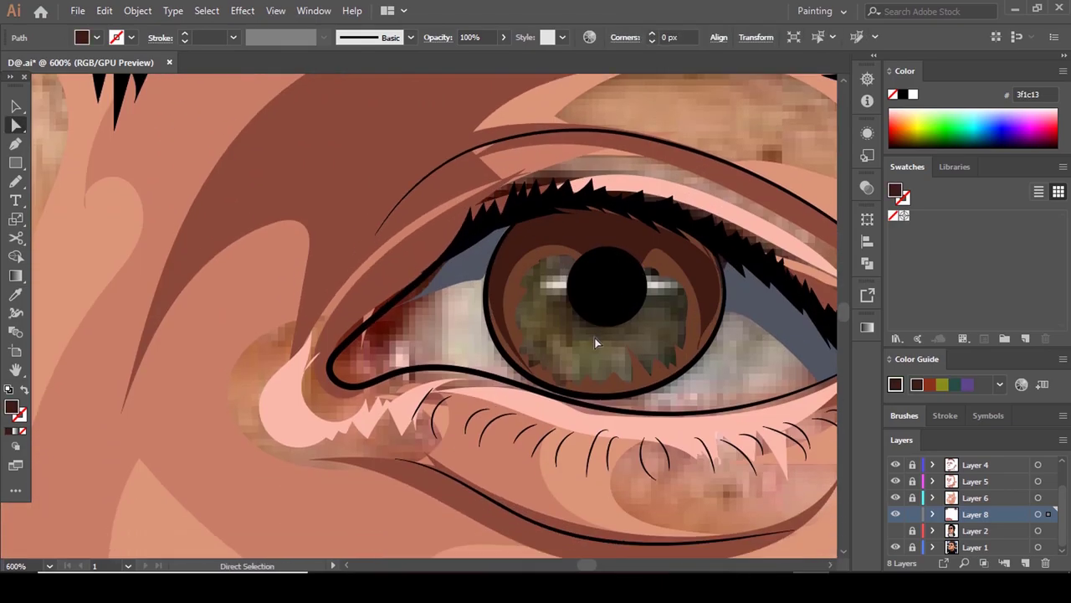
left_click(595, 339)
Show Layer 2 again and review both shaded eyes in the whole portrait.
scroll(595, 344, "down", 6)
left_click(896, 530)
scroll(523, 351, "down", 1)
scroll(523, 351, "up", 1)
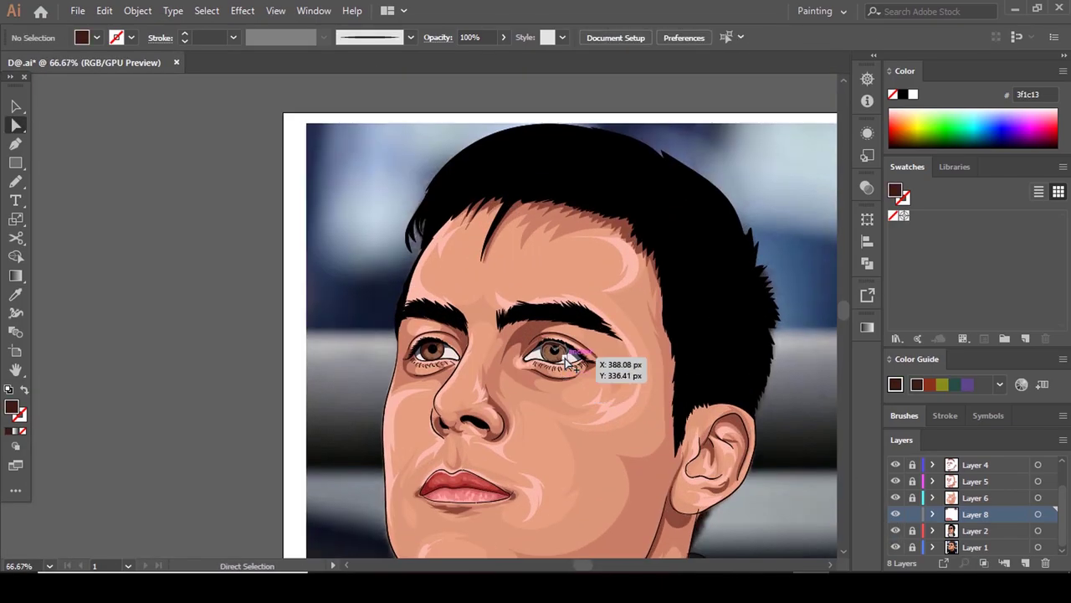
scroll(565, 359, "down", 3)
scroll(463, 221, "up", 4)
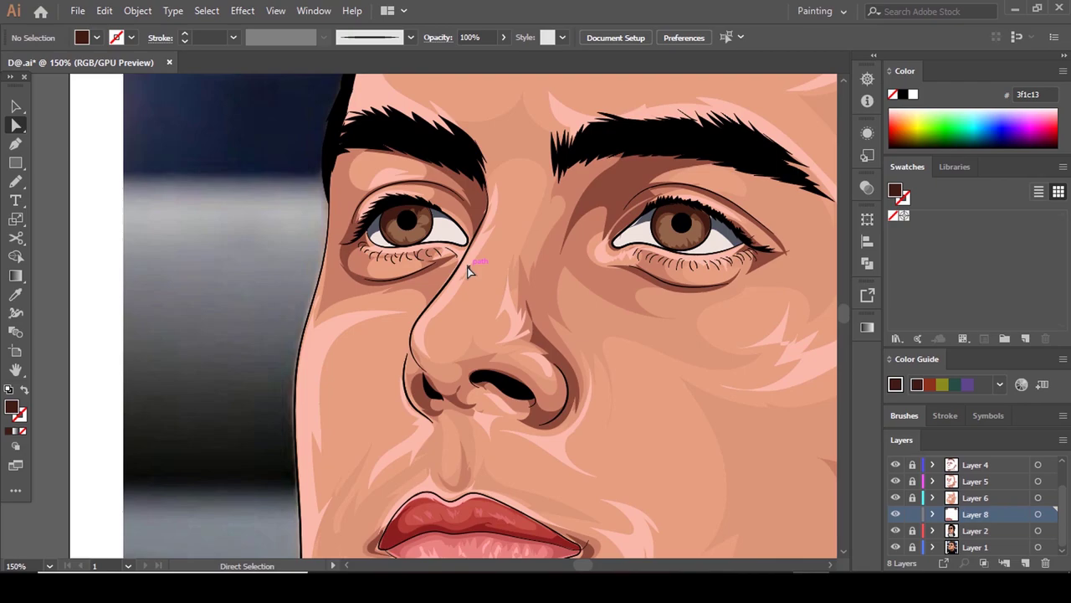
On the Hi-lights layer, set the fill of the highlight along the nose bridge to the lighter pink ffccc2.
scroll(1001, 465, "up", 2)
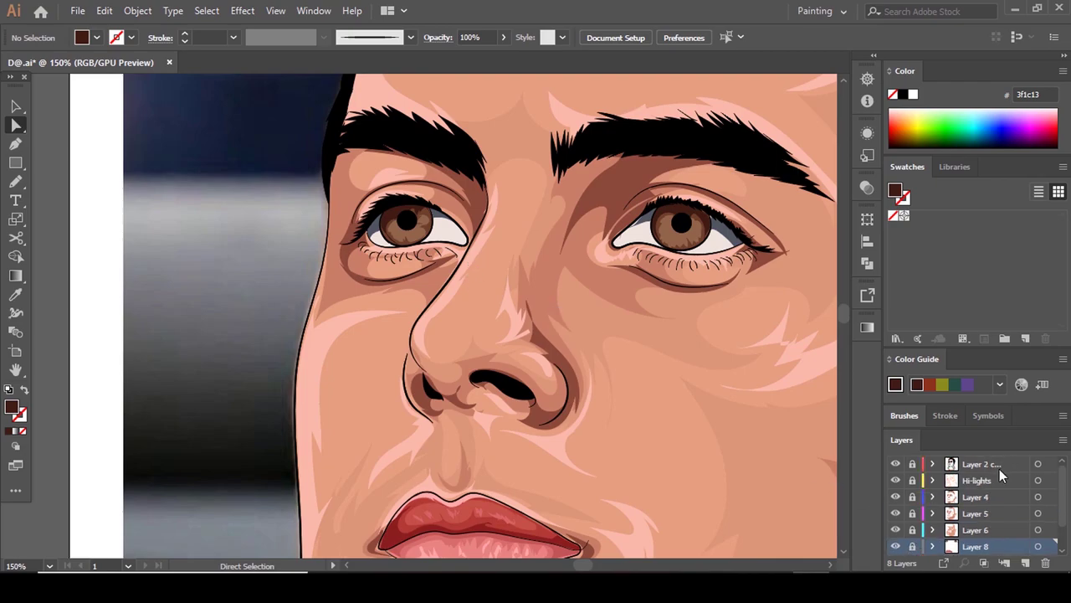
left_click(977, 482)
left_click(426, 288)
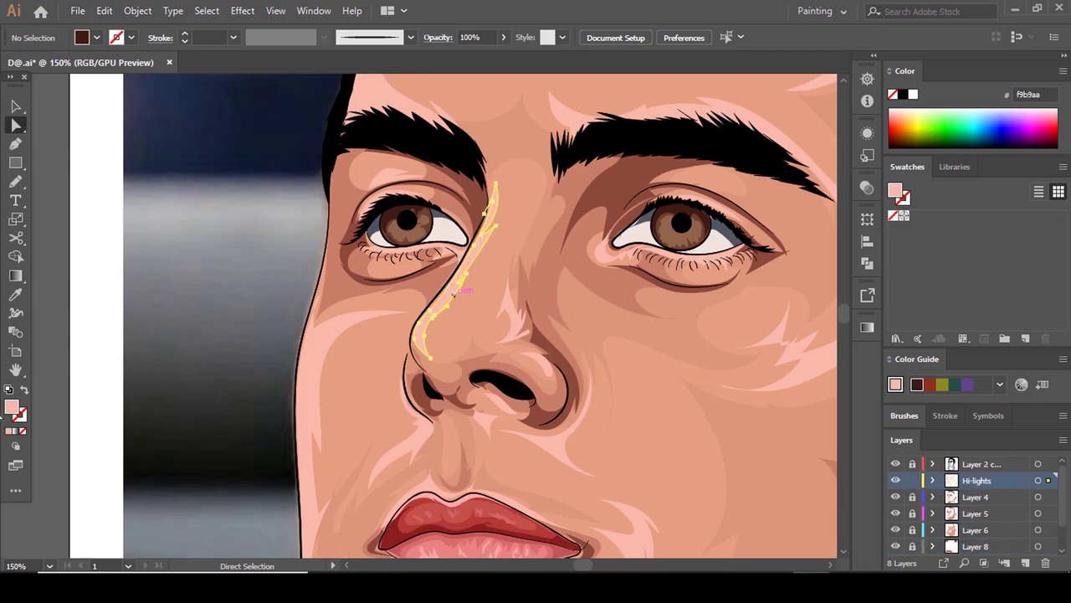
double_click(11, 407)
left_click(601, 151)
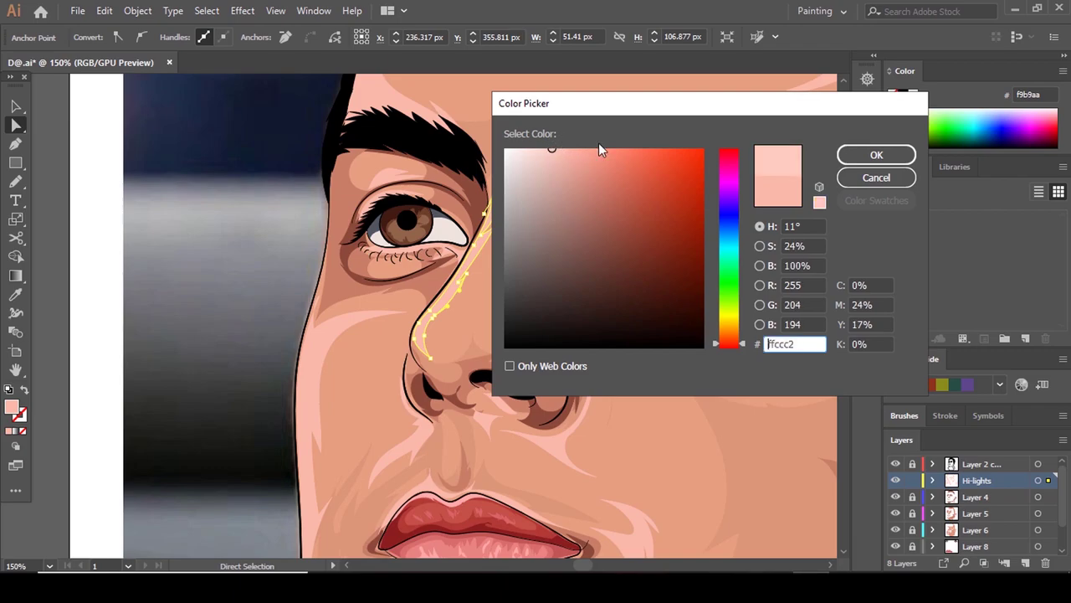
left_click(876, 155)
left_click(485, 304)
Examine the whole portrait and the uncoloured details of the scarf around the neck.
scroll(485, 304, "down", 3)
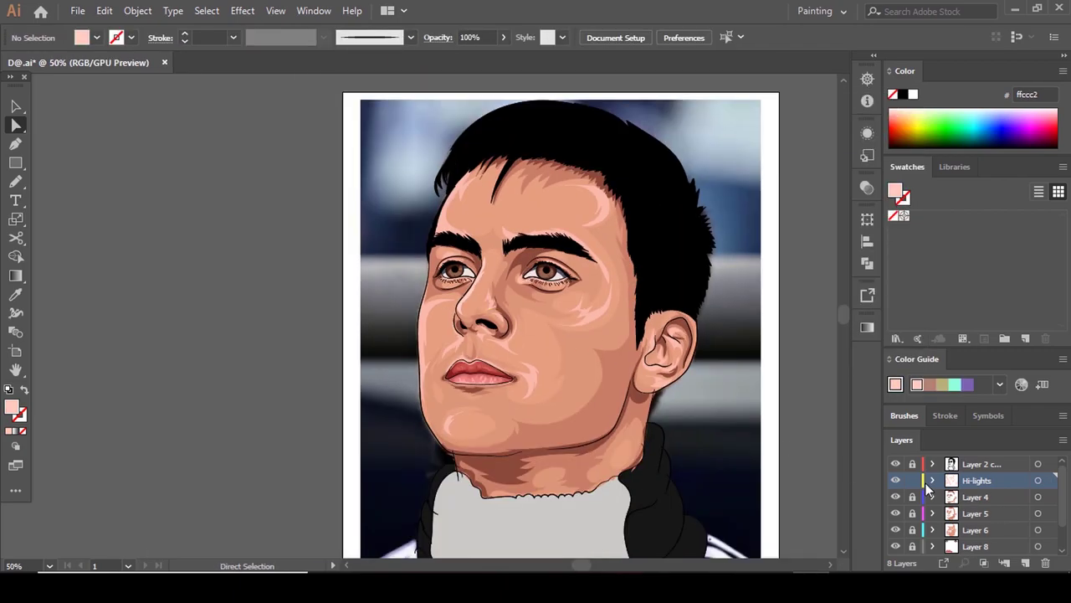
scroll(728, 477, "down", 3)
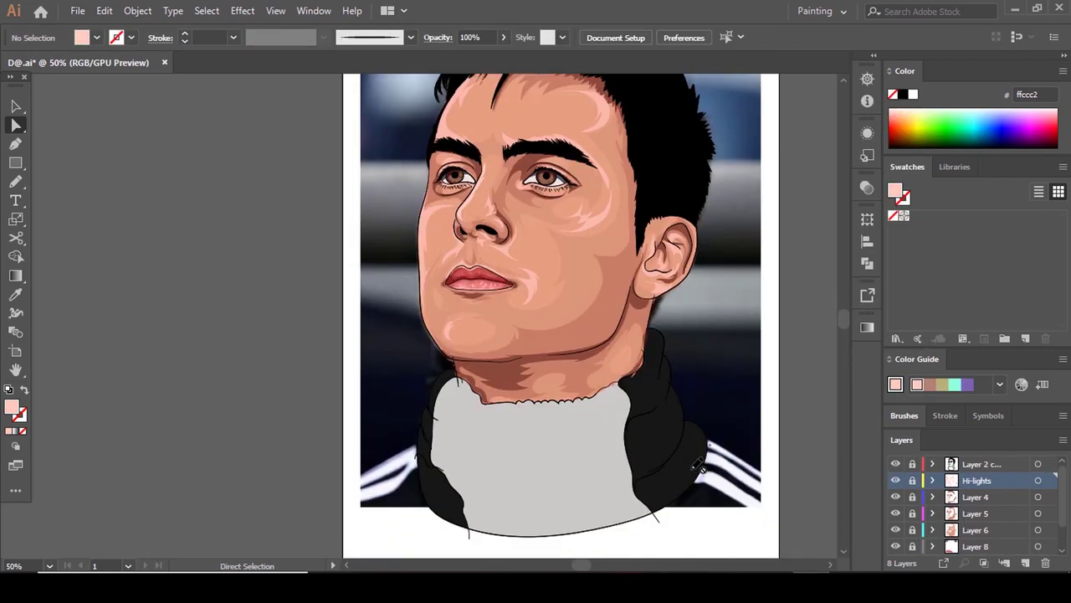
scroll(694, 458, "up", 3)
scroll(598, 358, "down", 3)
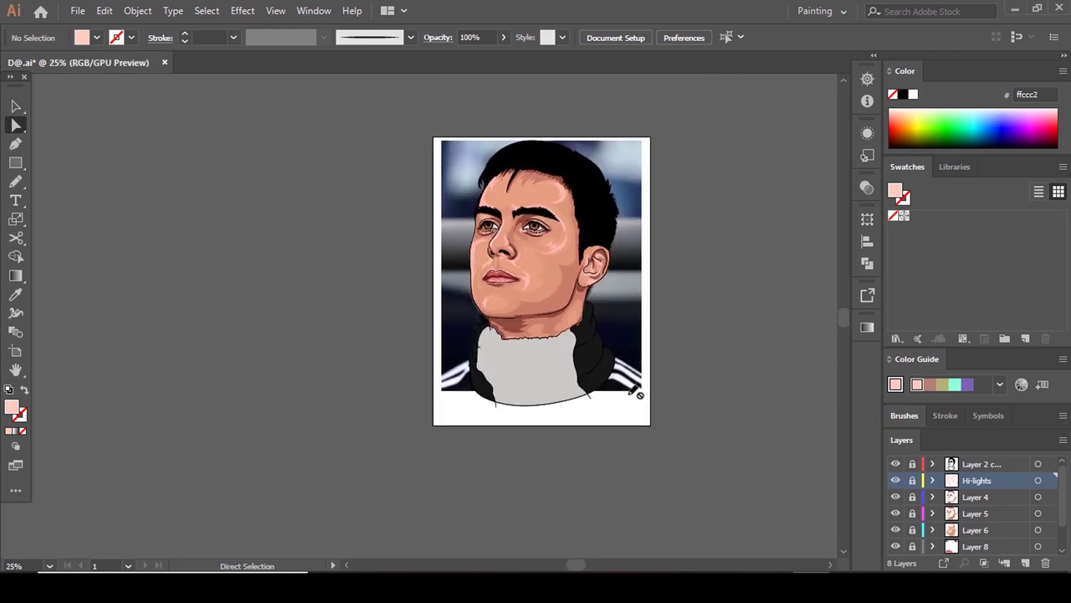
scroll(601, 358, "up", 4)
scroll(603, 359, "down", 4)
scroll(601, 358, "up", 4)
scroll(606, 365, "down", 1)
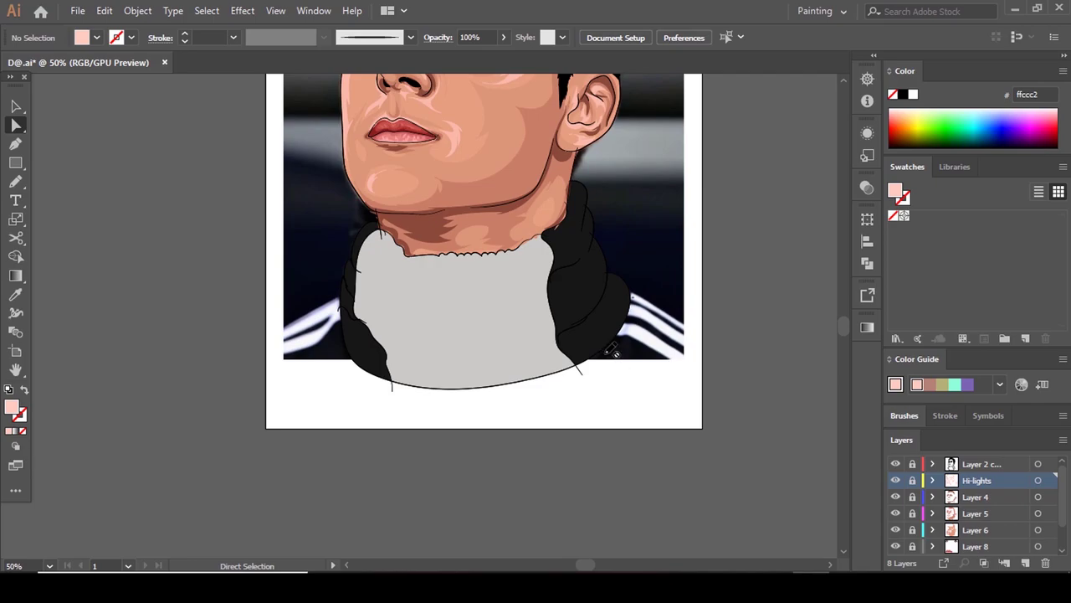
scroll(616, 352, "up", 2)
scroll(617, 352, "up", 2)
scroll(581, 342, "down", 1)
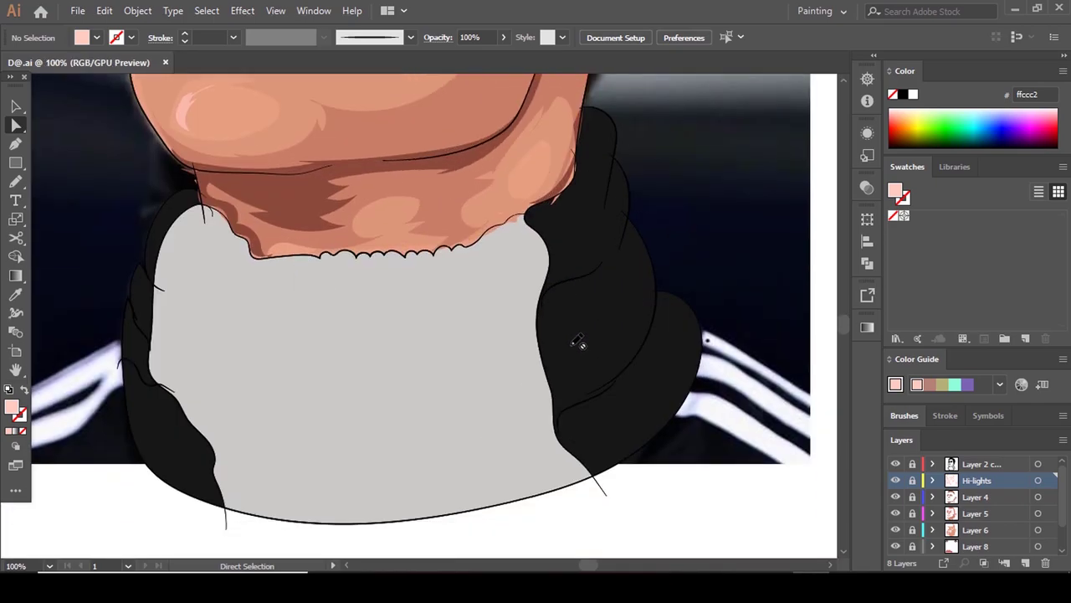
Add a new layer directly above Layer 2.
key("n")
scroll(969, 540, "down", 1)
left_click(1003, 534)
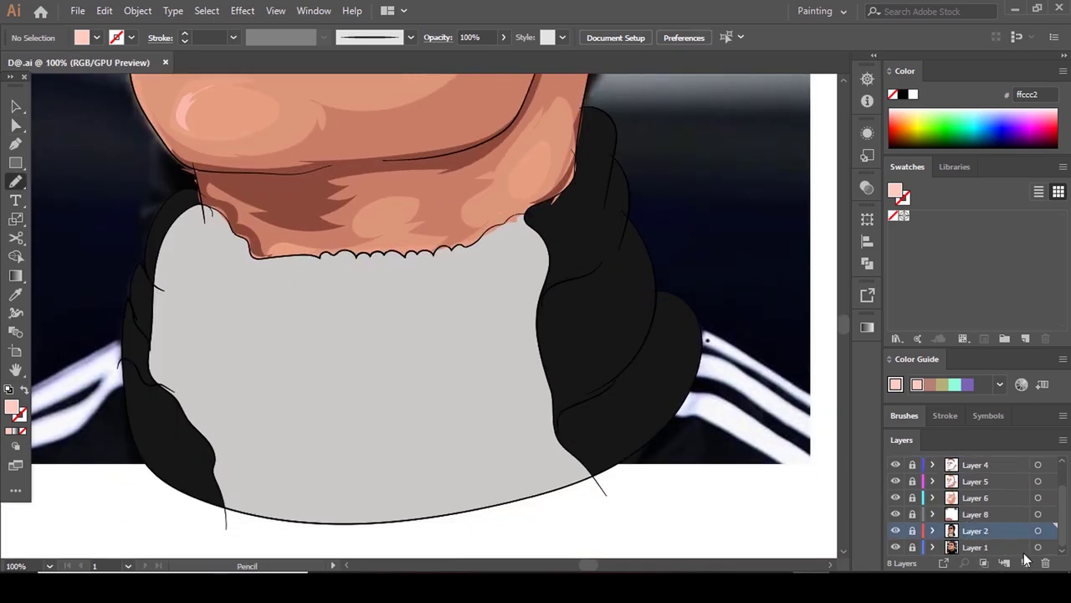
left_click(1025, 563)
scroll(739, 402, "down", 1)
Sample the dark side of the scarf and set the fill for new shapes to the near-black 050505.
key("i")
left_click(364, 402)
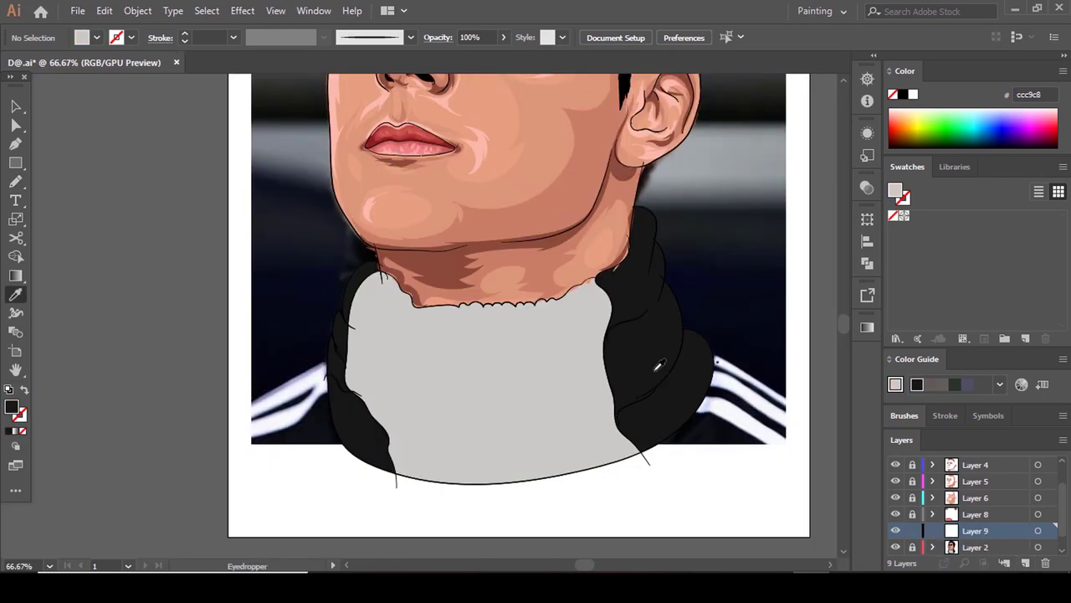
double_click(12, 407)
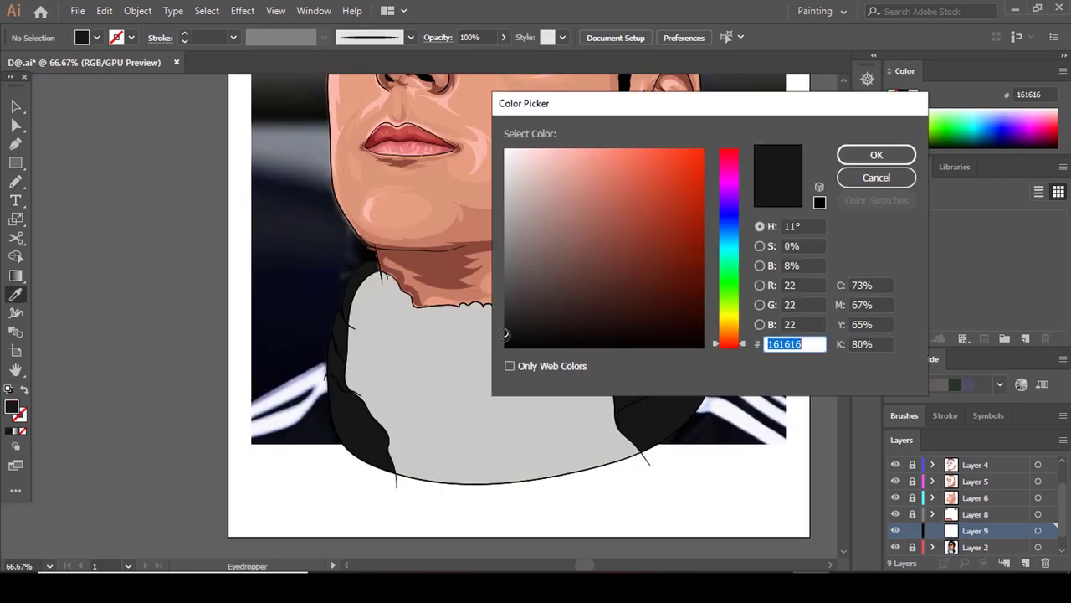
left_click(505, 343)
left_click(881, 154)
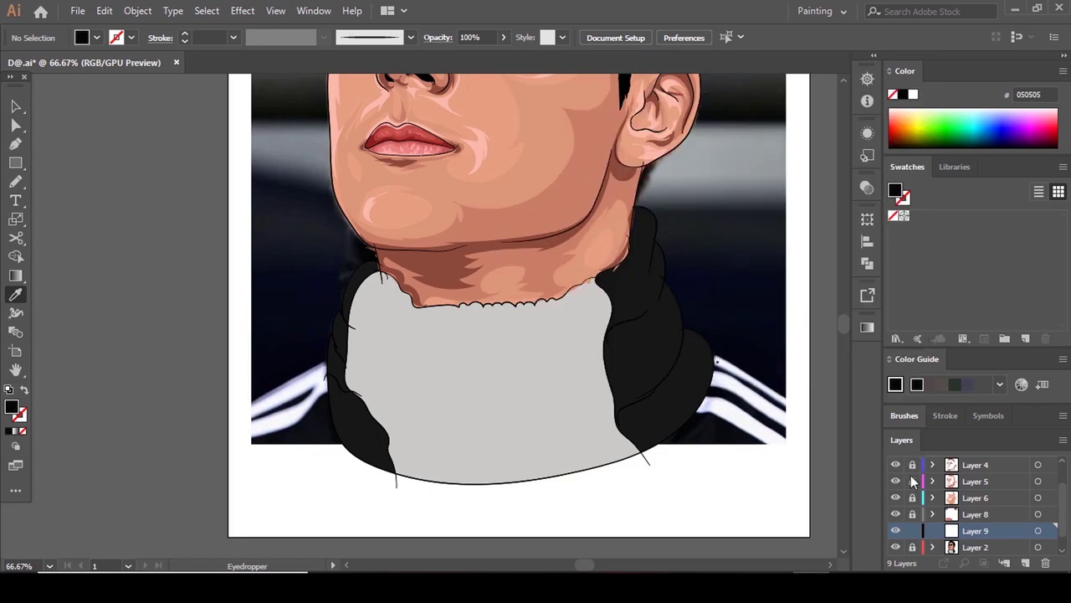
Hide Layer 2 and draw near-black Pencil shadows along the inner edge and upper fold of the scarf's right side on Layer 9.
scroll(911, 537, "down", 1)
left_click(896, 531)
scroll(735, 366, "down", 1)
key("n")
scroll(586, 142, "up", 2)
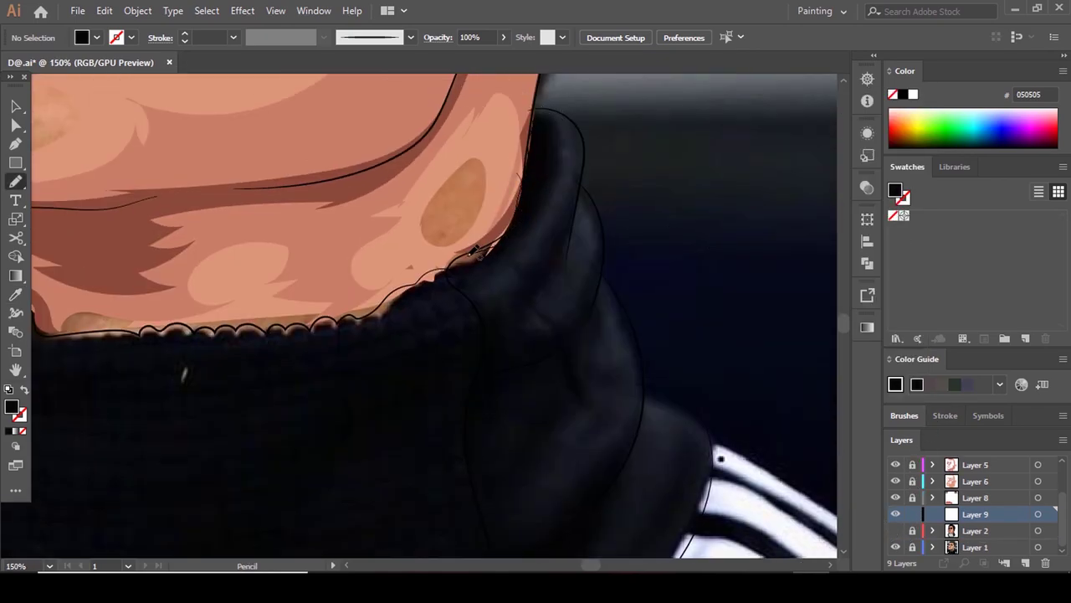
left_click_drag(552, 119, 559, 125)
scroll(583, 191, "down", 1)
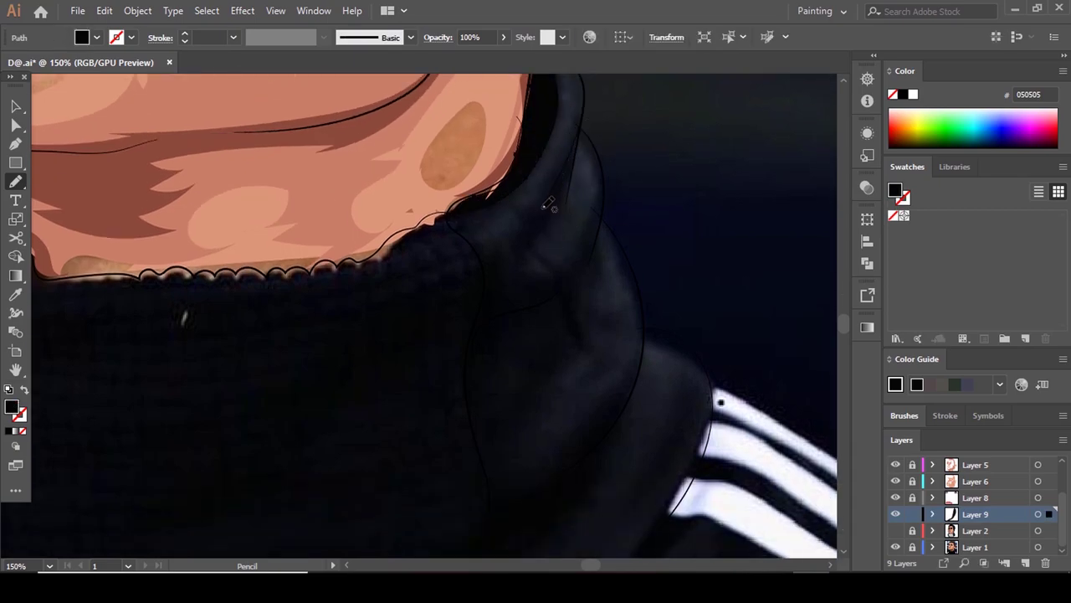
scroll(598, 143, "down", 1)
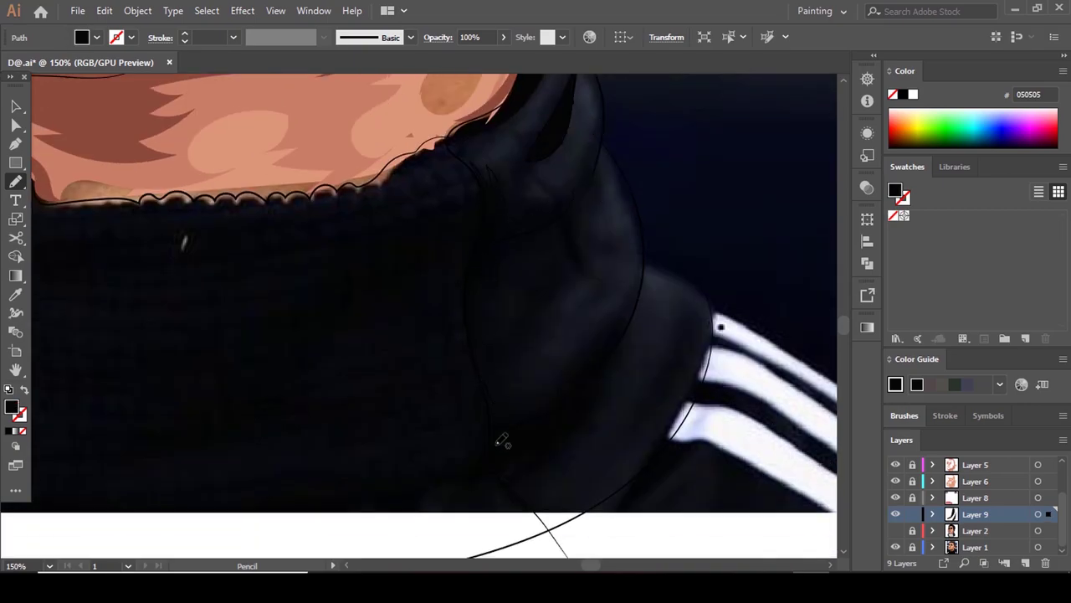
Draw near-black shadow shapes in the middle and lower folds of the scarf's right side.
scroll(502, 441, "down", 1)
key("slash")
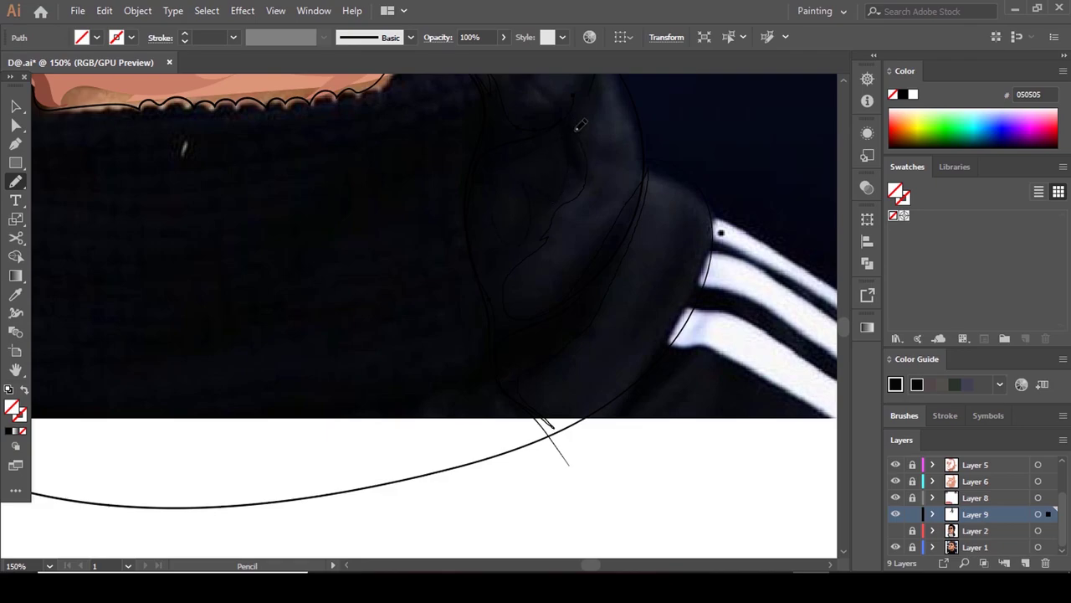
scroll(603, 201, "up", 3)
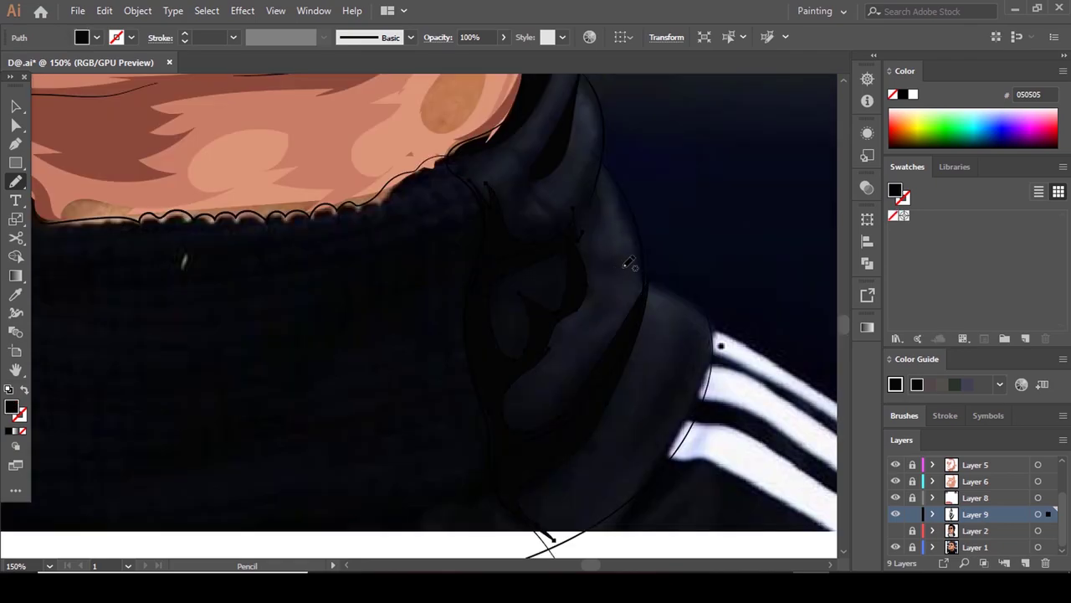
scroll(627, 269, "down", 4)
scroll(619, 255, "up", 3)
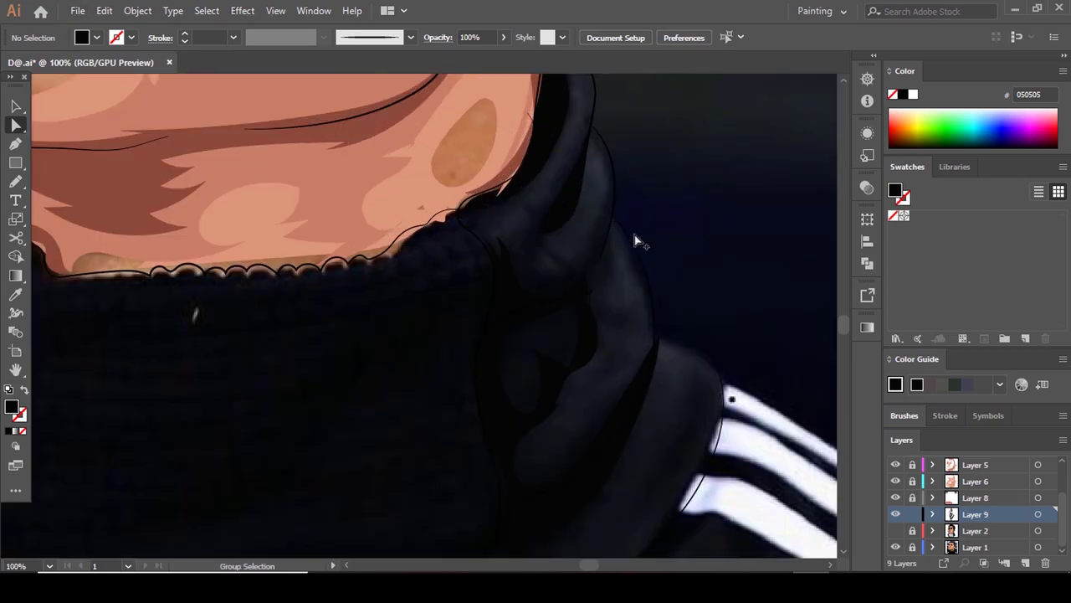
scroll(635, 241, "up", 2)
Draw a narrow near-black shadow along the outer edge of the scarf's upper right fold.
key("n")
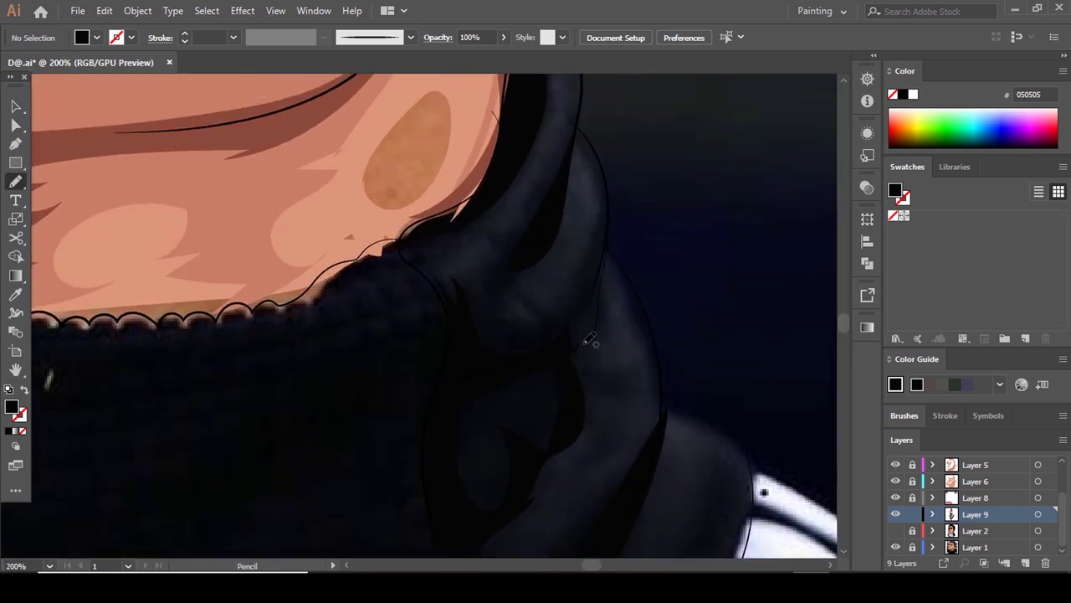
scroll(614, 259, "up", 2)
key("shift+x")
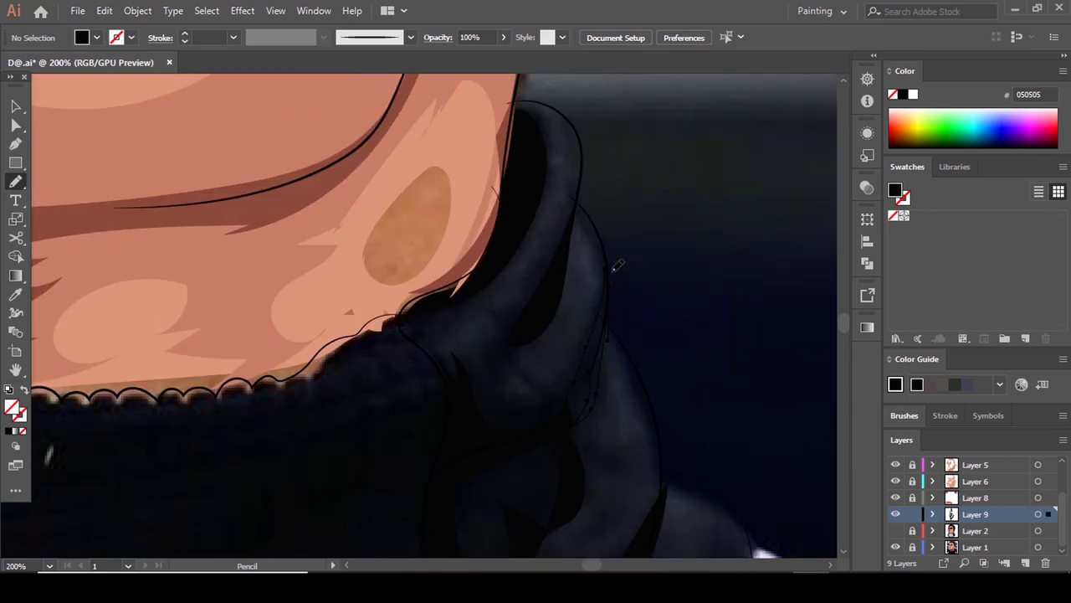
scroll(614, 264, "up", 1)
left_click_drag(612, 267, 623, 277)
key("shift+x")
Draw near-black shadow shapes over the lower folds of the scarf's left side, extending past the photo's bottom edge.
scroll(680, 262, "down", 5)
scroll(412, 364, "up", 4)
scroll(461, 146, "down", 1)
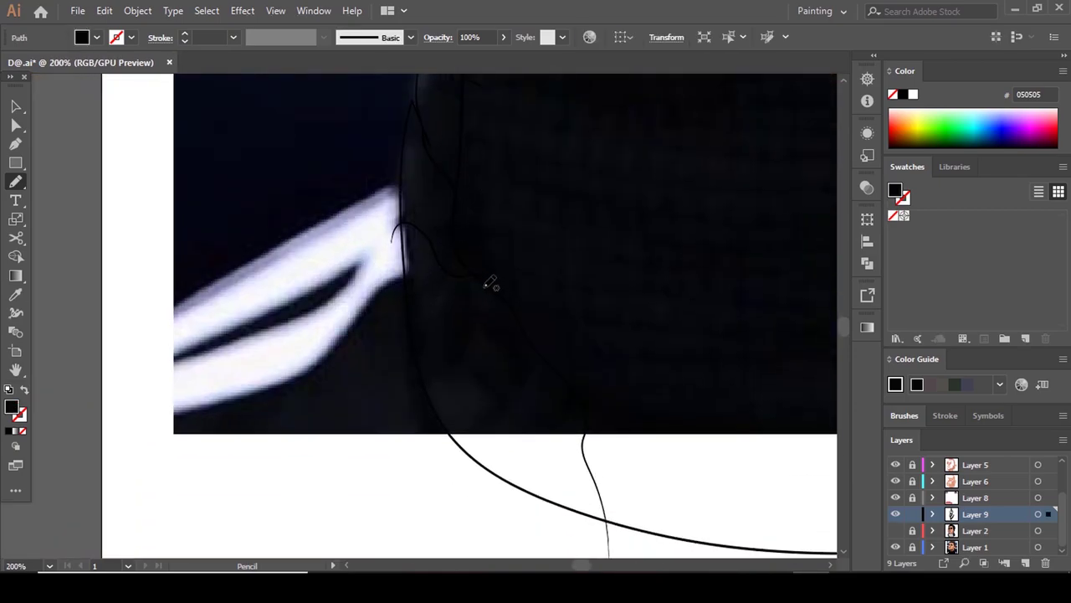
mouse_move(584, 432)
left_mouse_down()
mouse_move(607, 552)
mouse_move(549, 520)
mouse_move(544, 365)
left_mouse_up()
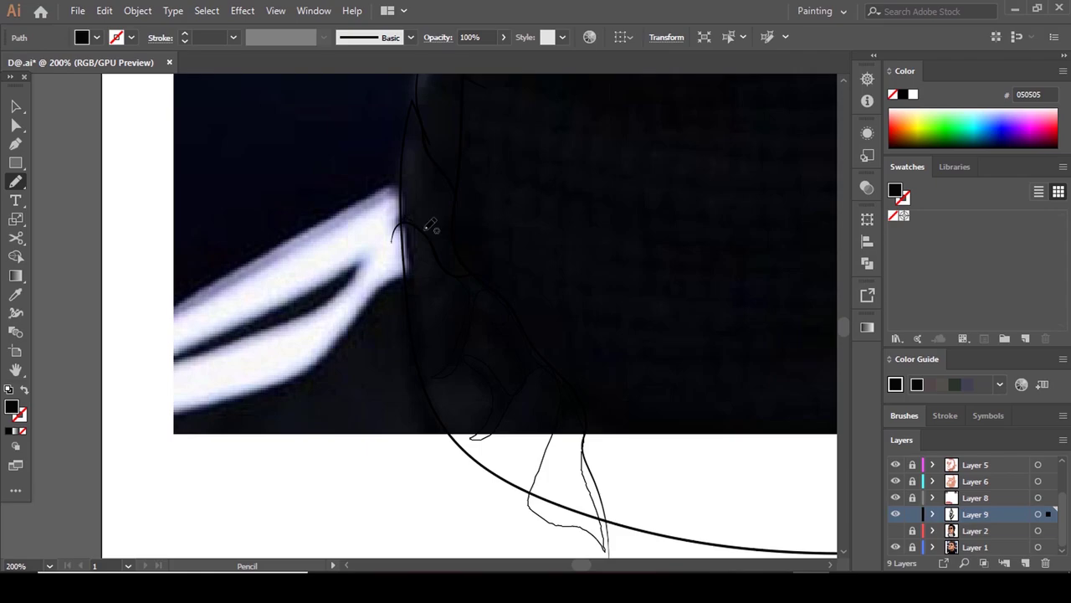
scroll(482, 211, "up", 3)
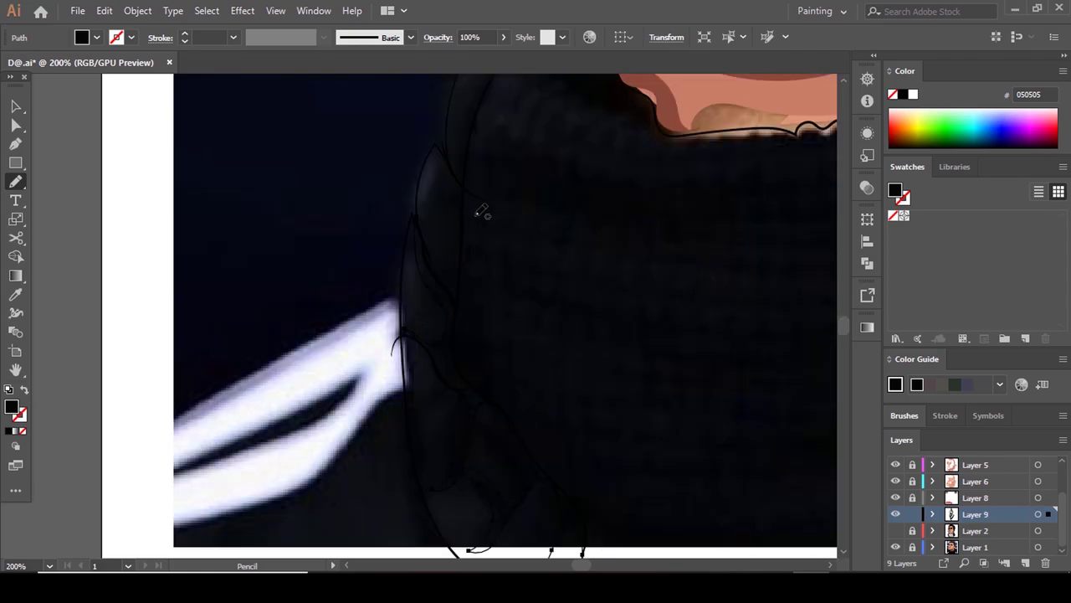
key("shift+x")
key("shift+x")
left_click(506, 277, "ctrl")
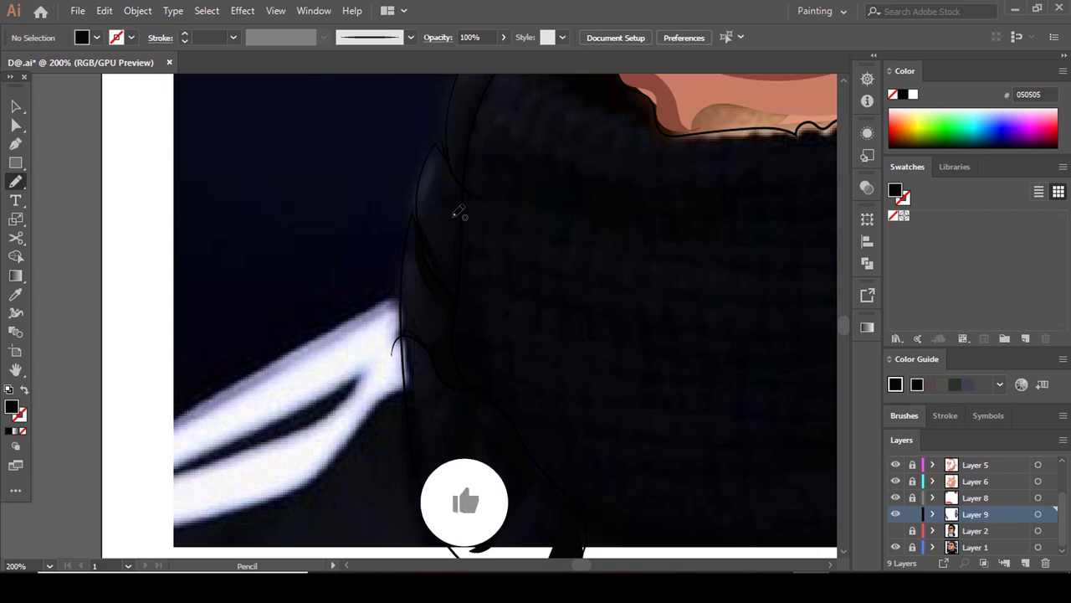
Draw a near-black shadow in the middle fold on the scarf's left side.
left_click_drag(454, 178, 463, 118)
scroll(468, 196, "up", 2)
scroll(494, 216, "down", 2)
key("comma")
key("a")
left_click(492, 251)
scroll(481, 274, "down", 2)
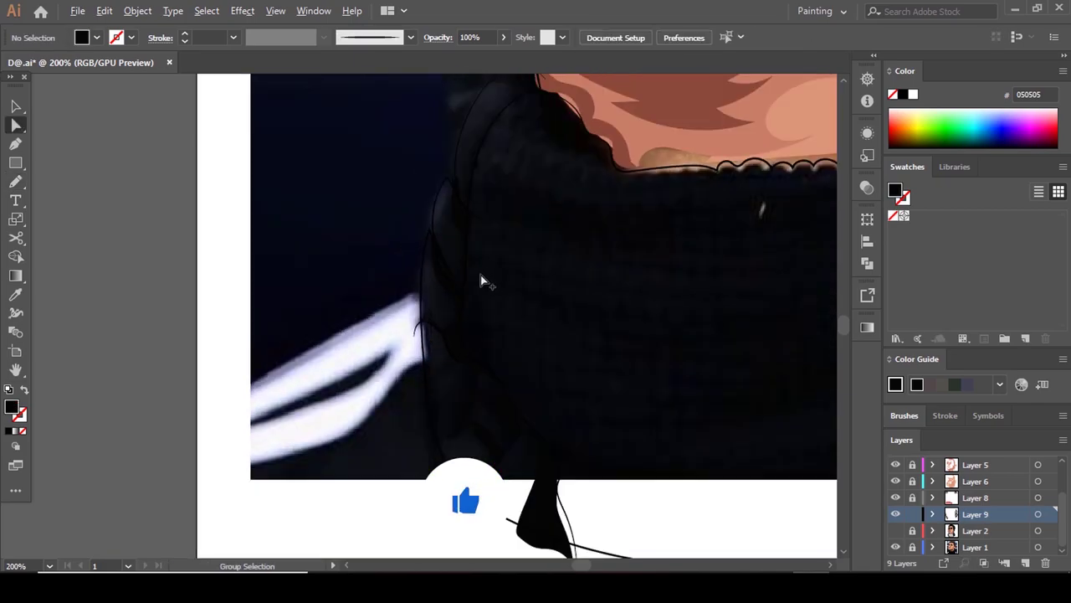
Draw a near-black shadow at the top of the scarf's left side, just below the jaw.
scroll(502, 167, "up", 2)
scroll(500, 201, "up", 2)
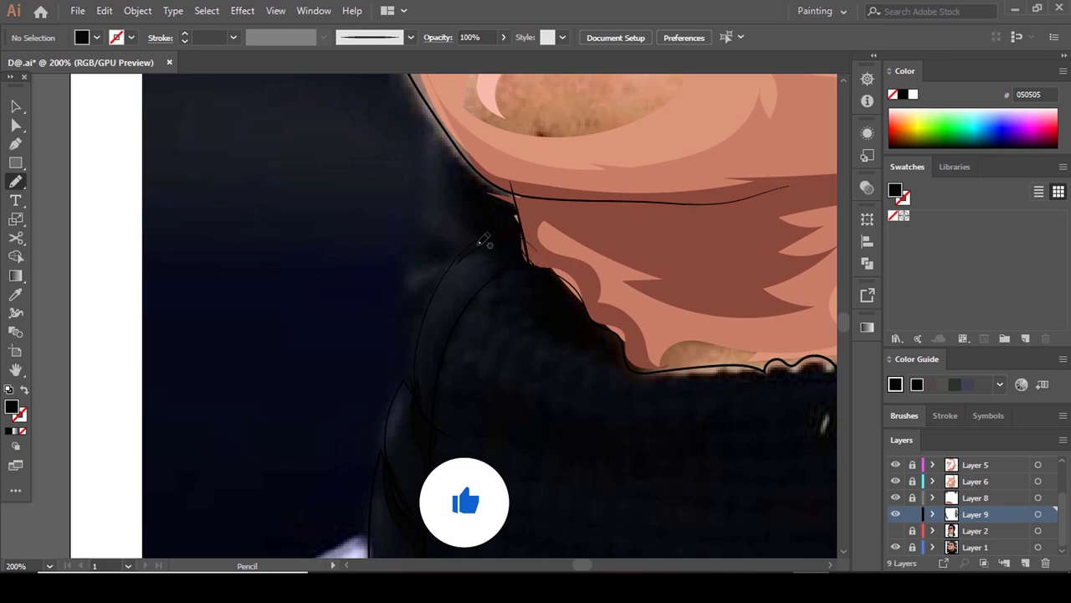
scroll(548, 167, "up", 2)
key("shift+x")
scroll(550, 201, "down", 2)
key("a")
left_click(489, 274)
scroll(487, 276, "down", 5)
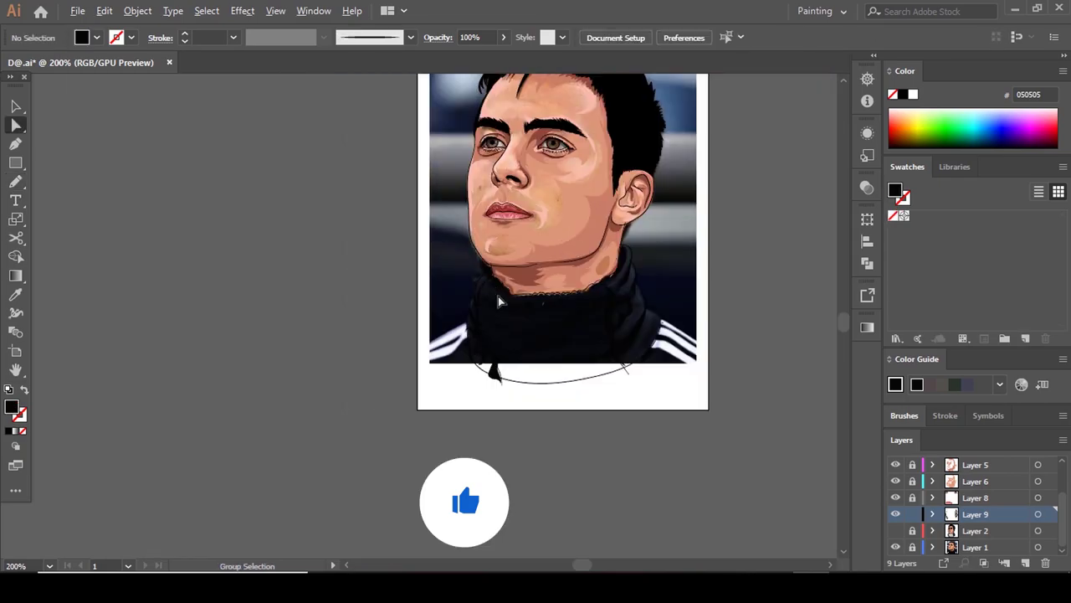
Show Layer 2 again and set the fill of all the scarf shadow shapes to 0a0a0a.
left_click(896, 530)
scroll(538, 363, "up", 2)
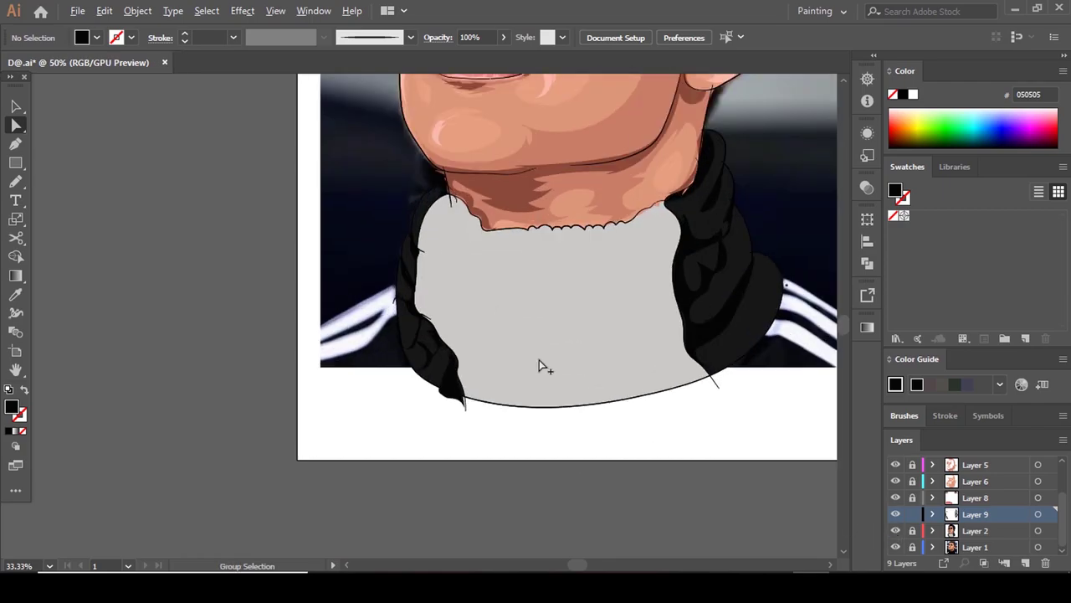
scroll(586, 349, "down", 2)
scroll(596, 350, "up", 3)
scroll(643, 352, "down", 2)
key("ctrl+a")
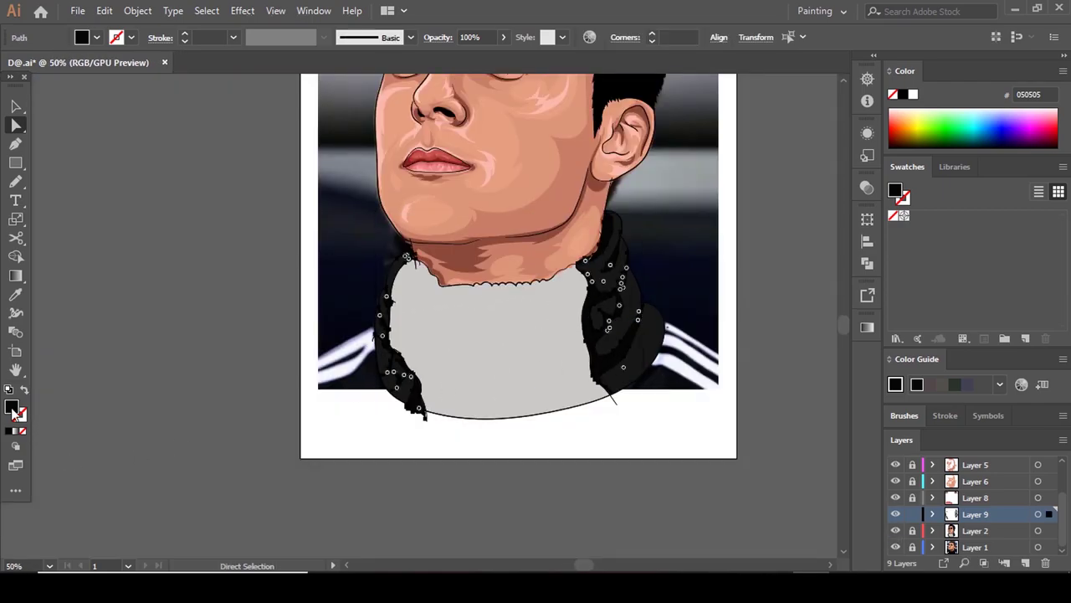
double_click(12, 407)
left_click_drag(505, 350, 505, 339)
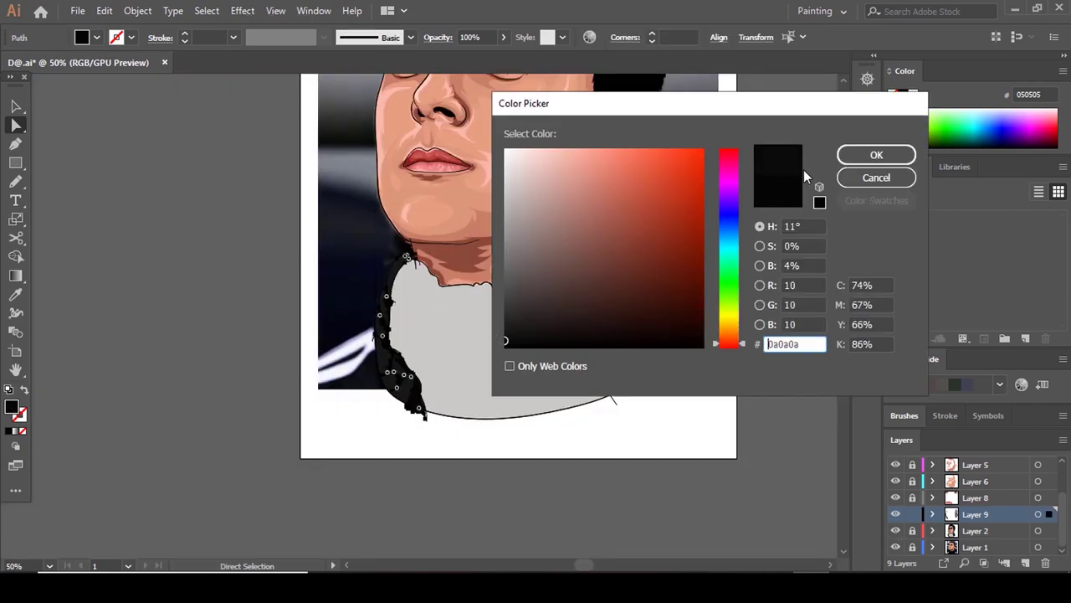
key("Return")
key("ctrl+shift+a")
key("ctrl+0")
Sample the light gray of the scarf's front and set the fill for new shapes to the darker gray a8a8a8.
key("n")
left_click(896, 531)
scroll(560, 350, "up", 3)
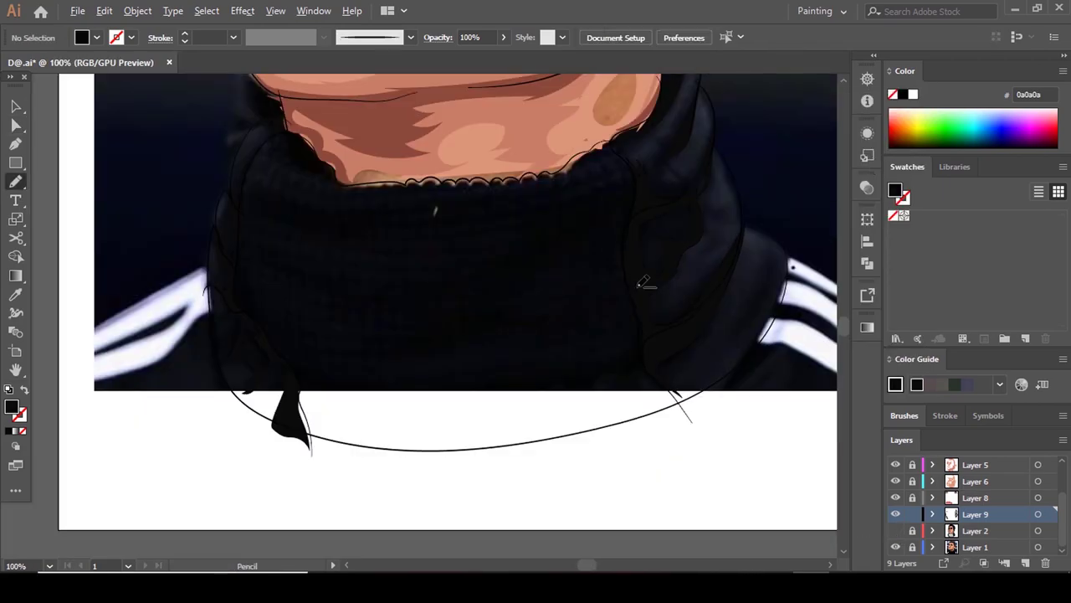
left_click(895, 531)
key("i")
left_click(240, 425)
double_click(12, 407)
left_click(505, 216)
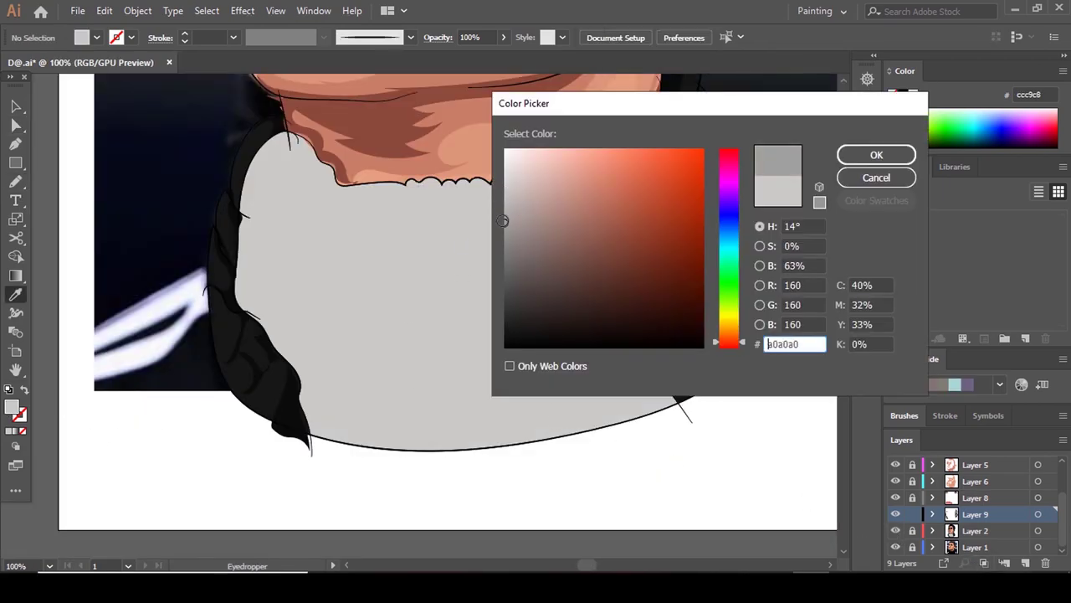
left_click(876, 155)
Hide Layer 2 and draw gray shadow shapes at the collar's left corner and down the left edge of the scarf's front.
left_click(896, 530)
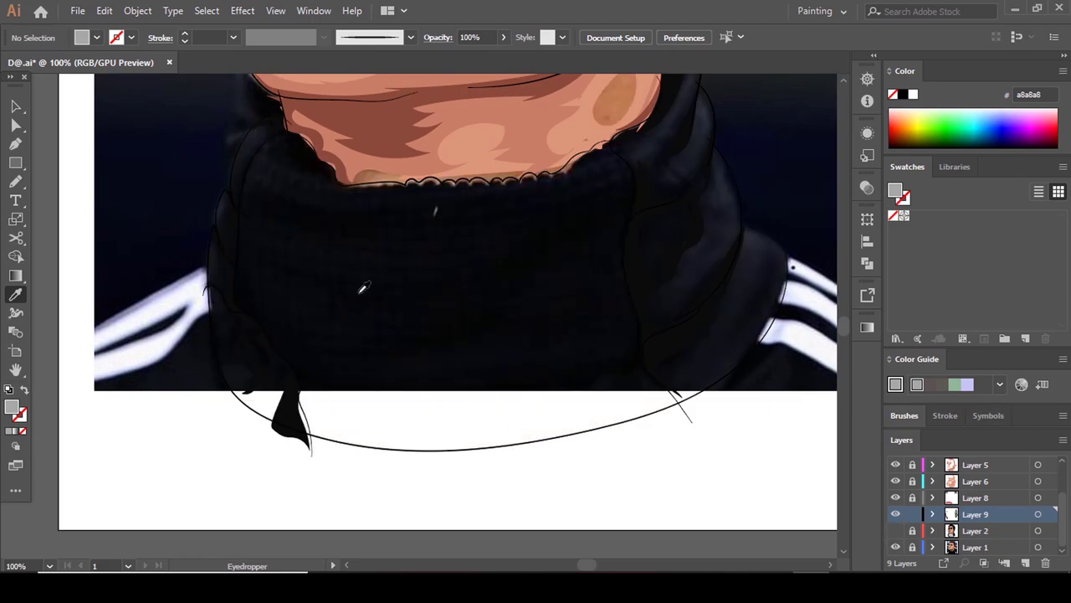
key("n")
scroll(339, 141, "up", 1)
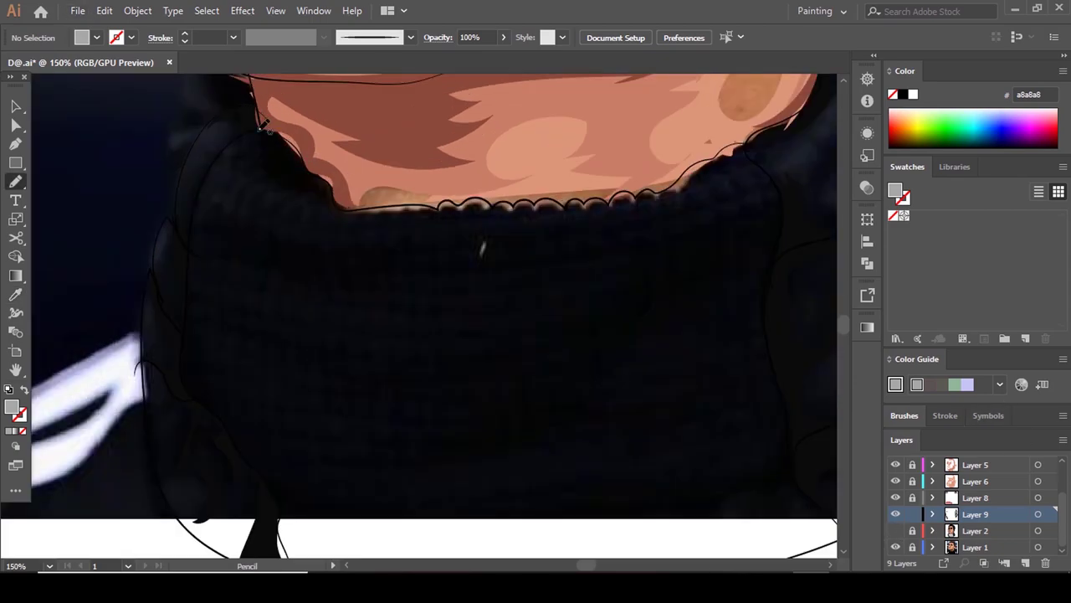
left_click_drag(277, 137, 278, 141)
scroll(216, 158, "down", 1)
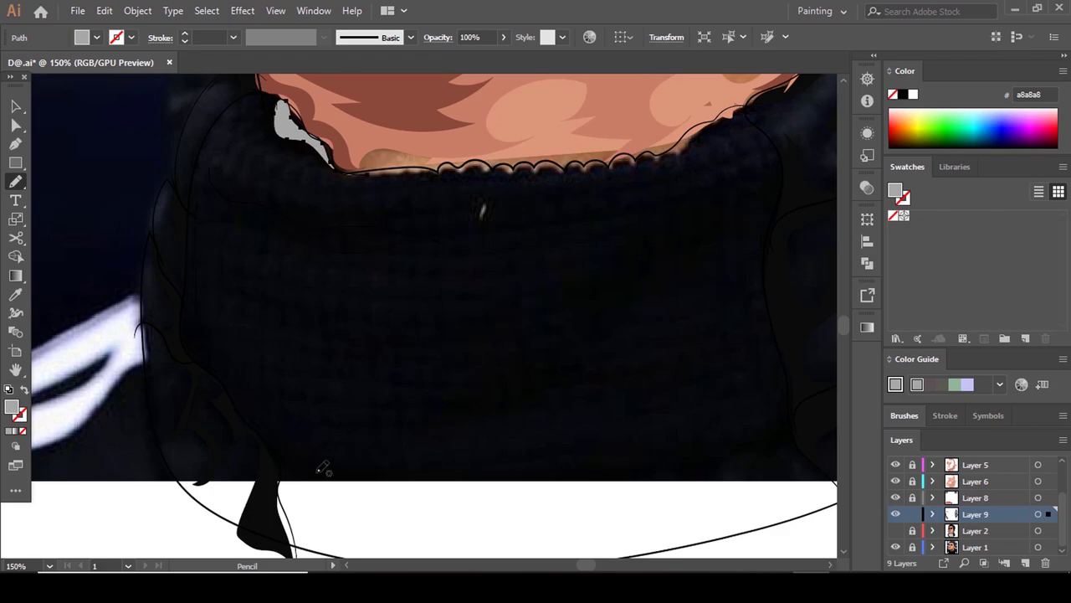
mouse_move(327, 483)
left_mouse_down()
mouse_move(386, 512)
mouse_move(383, 556)
left_mouse_up()
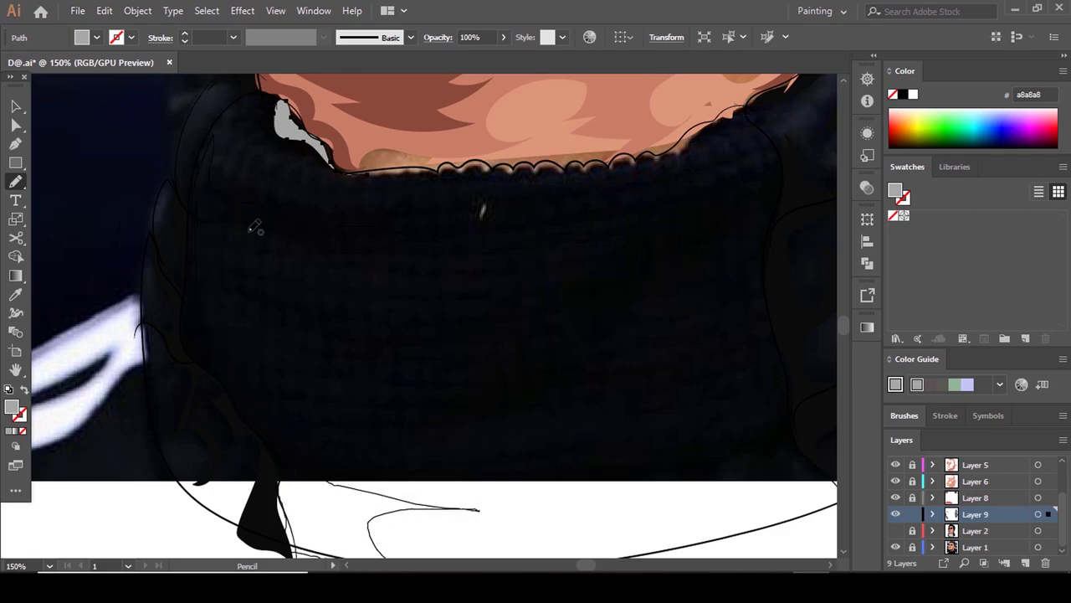
left_click_drag(250, 231, 326, 481)
scroll(306, 325, "down", 2)
scroll(485, 318, "up", 1)
scroll(549, 242, "up", 1)
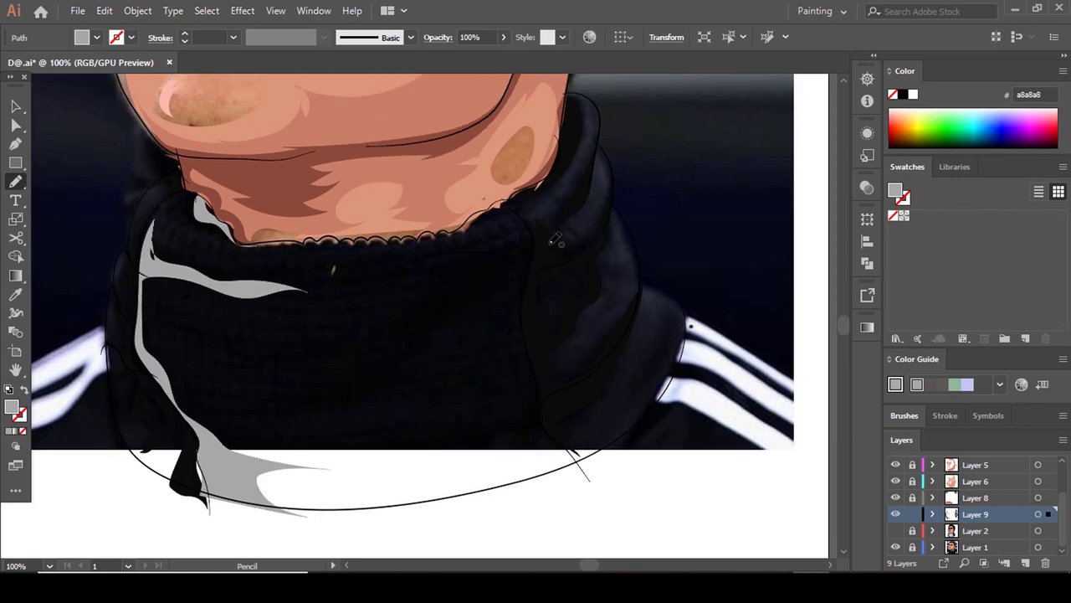
Draw gray fold shadows across the right and centre of the scarf's front and along its lower right edge.
left_click_drag(531, 252, 527, 258)
scroll(520, 282, "down", 5)
mouse_move(534, 312)
left_mouse_down()
mouse_move(382, 361)
mouse_move(473, 374)
mouse_move(579, 360)
left_mouse_up()
scroll(551, 287, "up", 1)
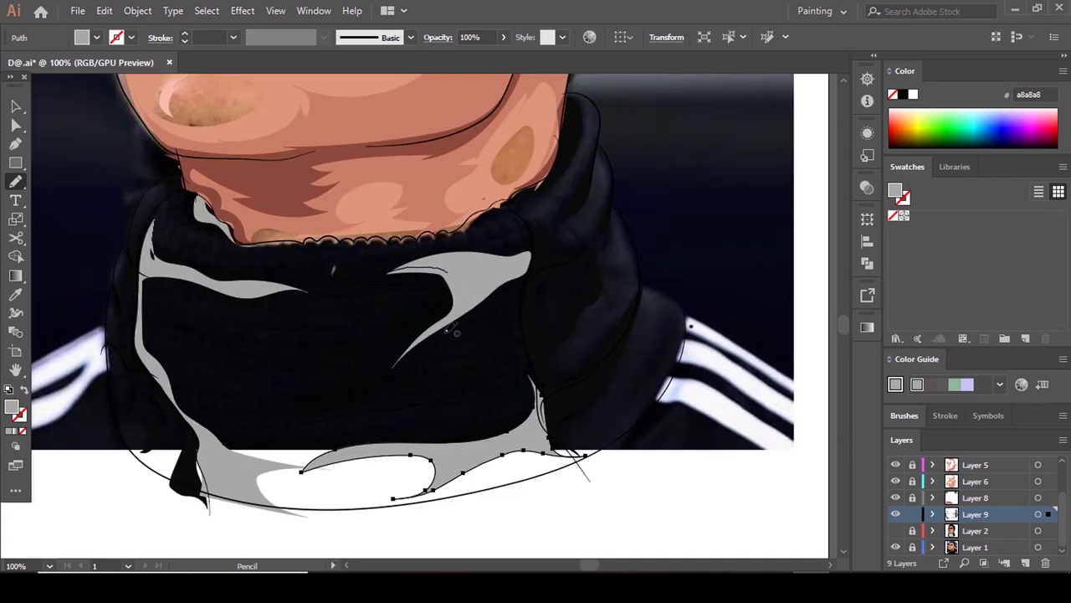
left_click_drag(489, 256, 494, 263)
scroll(411, 287, "up", 1)
scroll(419, 301, "down", 1)
key("a")
left_click(470, 382)
scroll(439, 322, "down", 2)
scroll(459, 417, "up", 1)
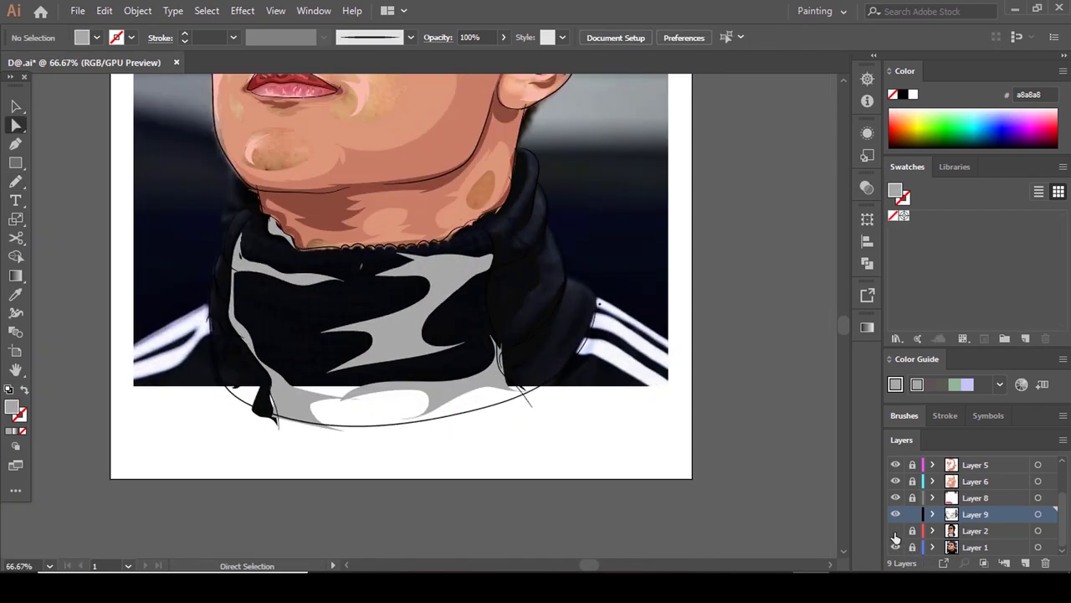
Show Layer 2, sample the light gray of the scarf's front, and set the fill for new shapes to the lighter gray ededed.
left_click(895, 532)
scroll(546, 310, "down", 3)
scroll(516, 282, "up", 3)
scroll(514, 377, "up", 1)
key("i")
left_click(377, 419)
double_click(12, 407)
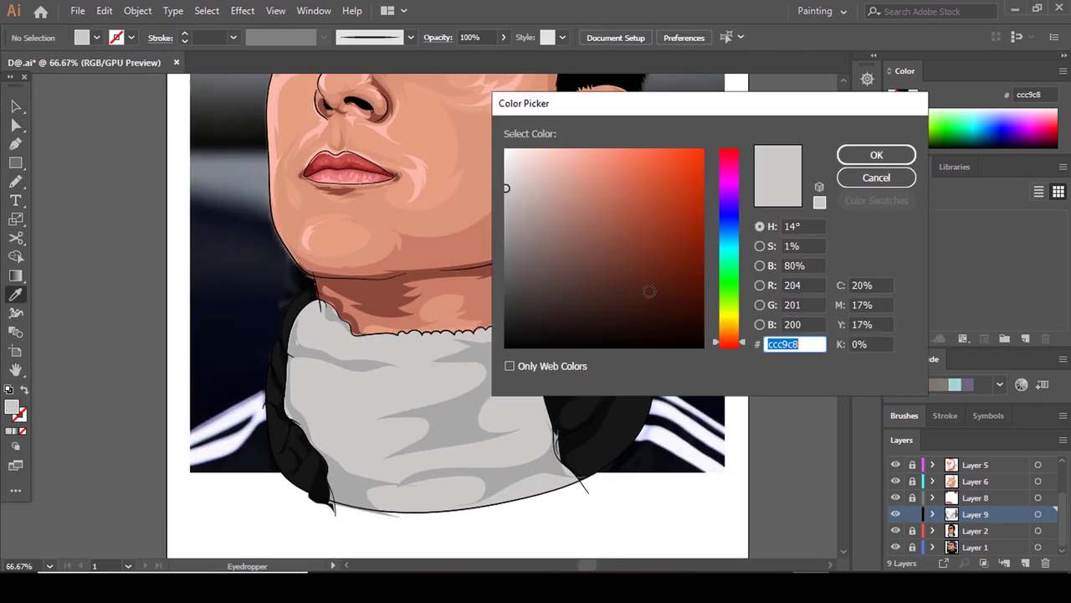
left_click(504, 162)
left_click(876, 155)
Hide Layer 2 and draw a curved light highlight below the collar on the left of the scarf's front.
left_click(896, 531)
key("n")
scroll(603, 321, "down", 1)
scroll(381, 247, "up", 3)
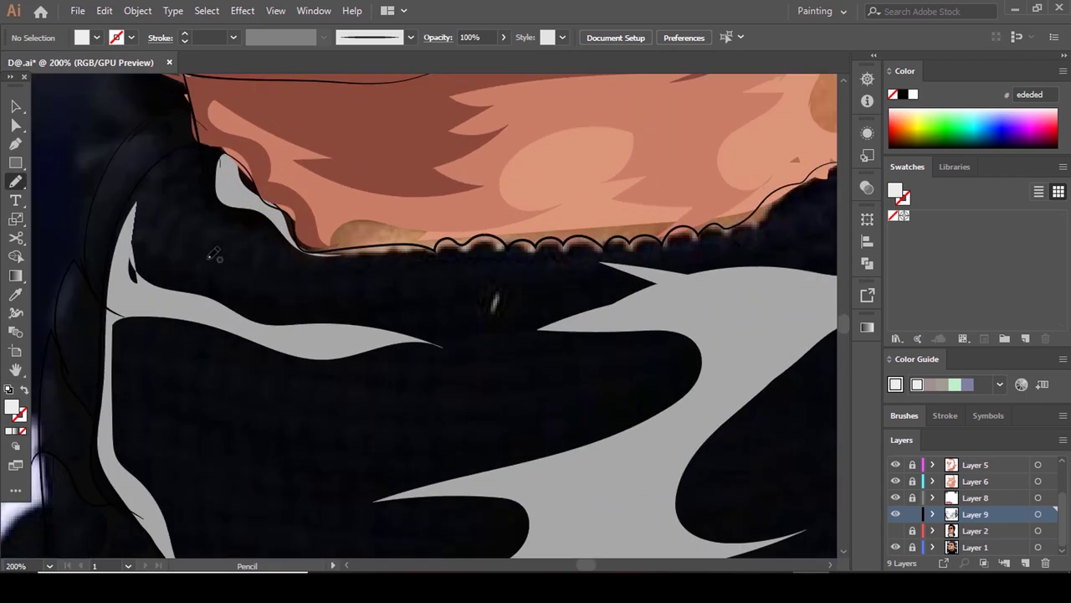
left_click_drag(181, 216, 183, 212)
scroll(452, 269, "down", 1)
scroll(494, 213, "right", 3)
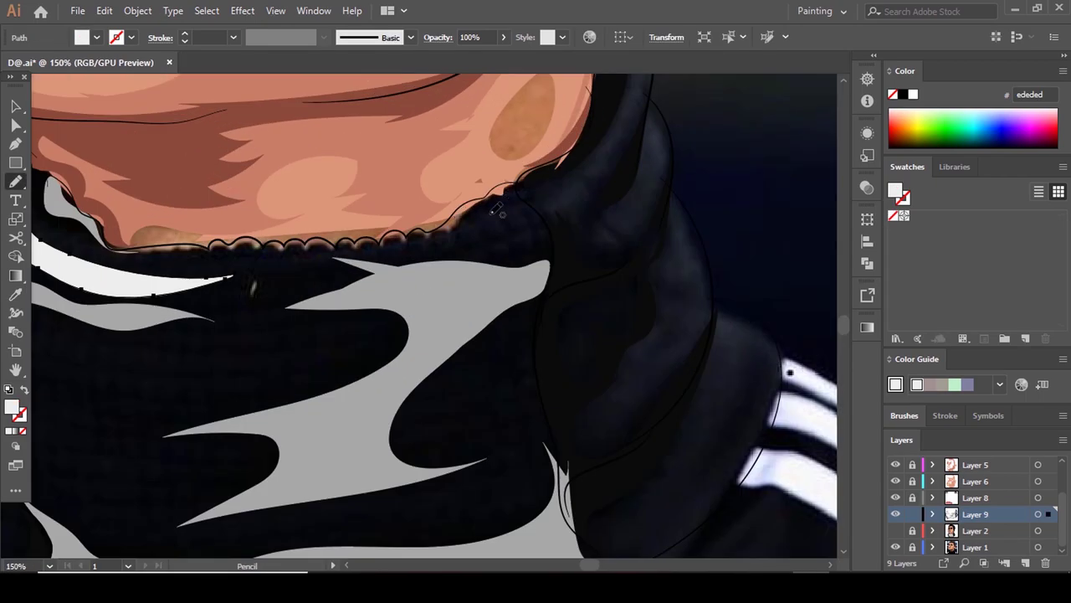
Draw light highlights below the collar and in the fold on the right of the scarf's front.
left_click_drag(532, 246, 531, 243)
scroll(503, 226, "down", 3)
key("comma")
key("ctrl+0")
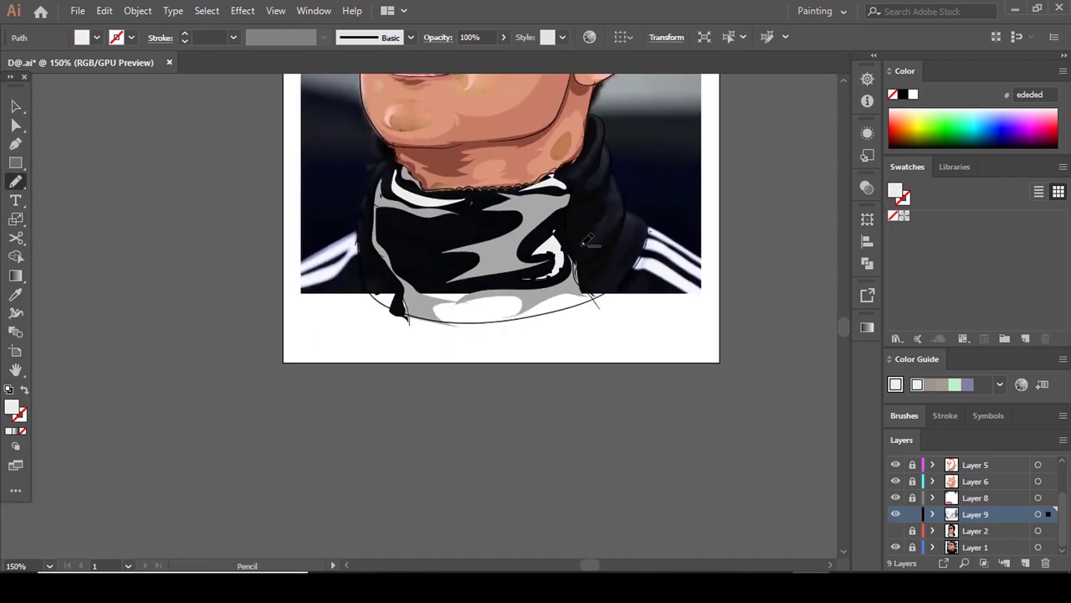
Draw light highlights along the lower left fold and near the bottom edge of the scarf's front.
scroll(275, 294, "up", 2)
mouse_move(495, 365)
left_mouse_down()
mouse_move(245, 231)
mouse_move(496, 367)
left_mouse_up()
scroll(468, 352, "down", 5)
mouse_move(392, 344)
left_mouse_down()
mouse_move(517, 332)
mouse_move(381, 352)
left_mouse_up()
scroll(485, 364, "up", 5)
scroll(505, 366, "down", 4)
key("a")
left_click(509, 420)
scroll(508, 420, "down", 3)
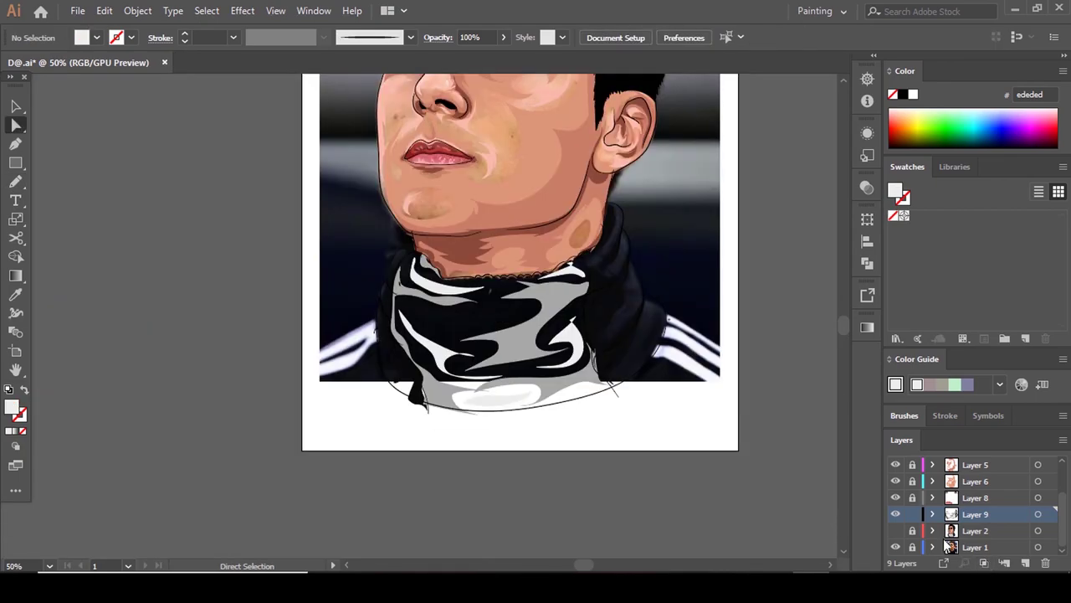
Show Layer 2, sample the dark right side of the scarf, and set the fill for new shapes to the dark gray 303030.
left_click(895, 530)
scroll(549, 390, "down", 2)
scroll(601, 345, "up", 5)
scroll(628, 365, "down", 3)
key("i")
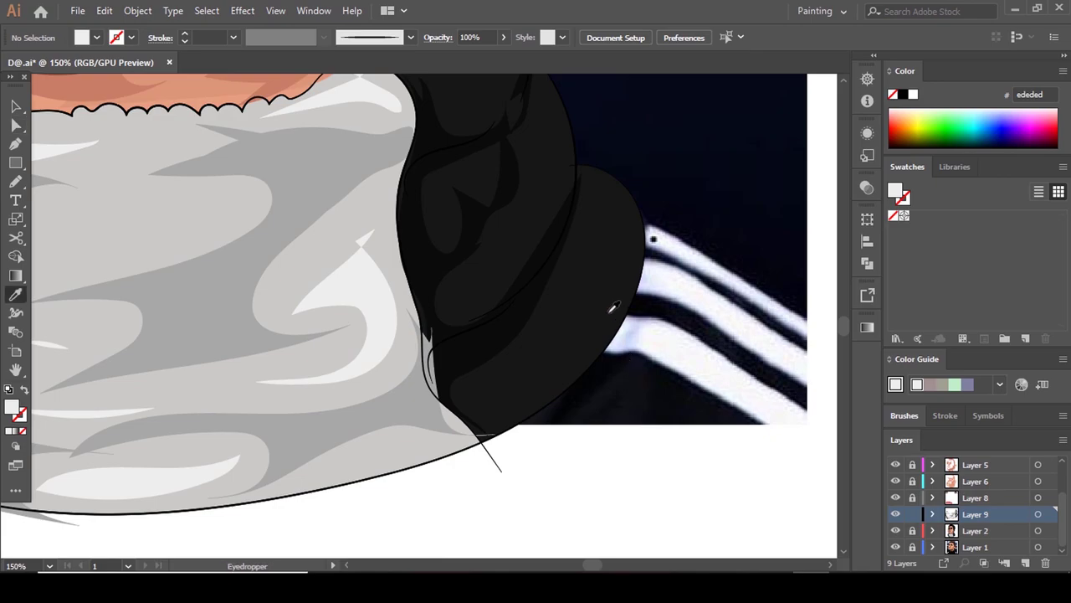
left_click(610, 309)
double_click(12, 410)
left_click_drag(504, 317, 493, 311)
left_click(877, 155)
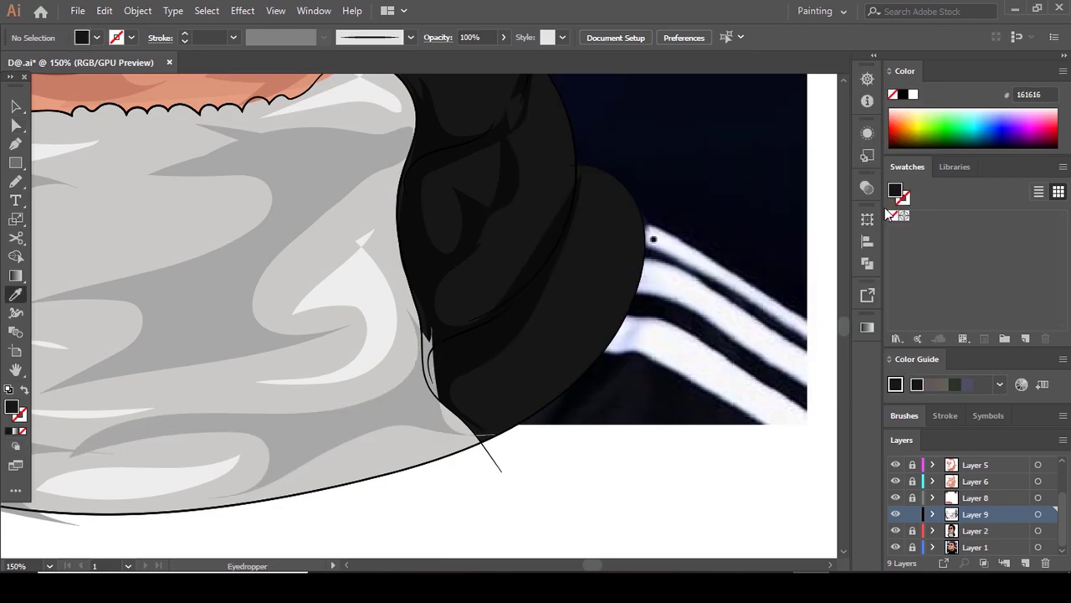
Hide Layer 2 and draw a long dark-gray highlight along the scarf's lowest outer fold on the right side.
left_click(895, 531)
scroll(746, 447, "up", 2)
key("n")
mouse_move(629, 275)
left_mouse_down()
mouse_move(565, 389)
mouse_move(620, 278)
left_mouse_up()
scroll(603, 310, "up", 2)
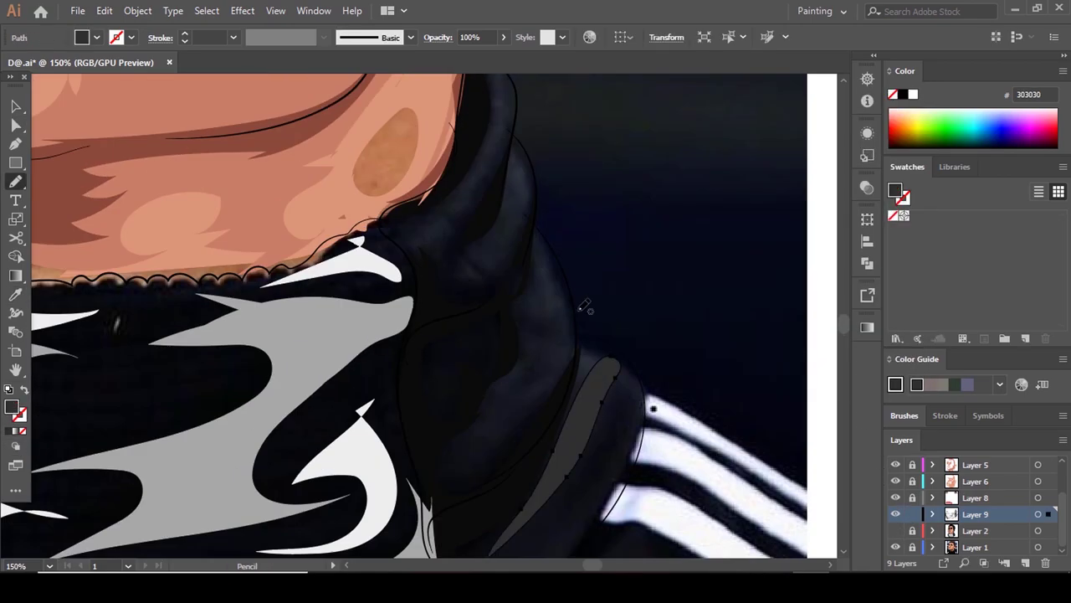
Draw dark-gray highlights along the middle and upper folds on the right side of the scarf.
left_click_drag(535, 253, 532, 402)
scroll(547, 284, "up", 3)
mouse_move(536, 232)
left_mouse_down()
mouse_move(575, 306)
mouse_move(509, 334)
mouse_move(514, 361)
mouse_move(524, 255)
left_mouse_up()
mouse_move(498, 188)
left_mouse_down()
mouse_move(499, 218)
mouse_move(446, 355)
mouse_move(499, 189)
left_mouse_up()
Draw dark-gray highlights in the middle folds on the left side of the scarf, filled with 303030.
scroll(504, 194, "down", 2, "alt")
scroll(338, 302, "up", 4, "alt")
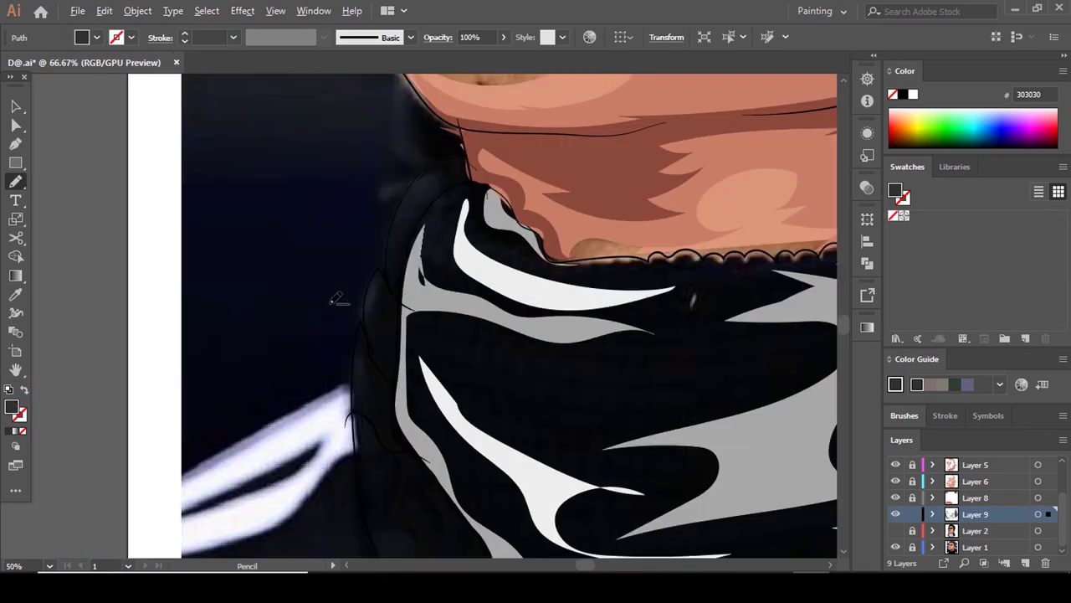
mouse_move(334, 278)
left_mouse_down()
mouse_move(366, 218)
mouse_move(316, 306)
left_mouse_up()
scroll(384, 213, "down", 1)
key("comma")
scroll(384, 213, "down", 4)
key("comma")
scroll(357, 228, "down", 12)
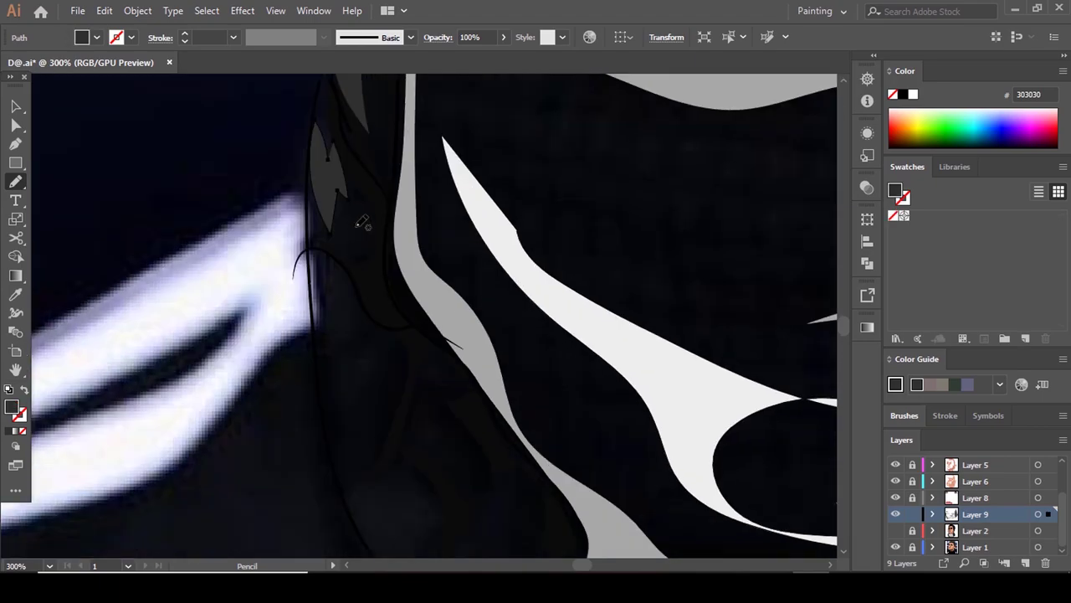
Draw dark-gray filled highlights in the lower folds on the left side of the scarf.
left_click_drag(339, 264, 339, 262)
key("comma")
scroll(376, 219, "down", 1)
scroll(376, 219, "down", 3)
mouse_move(506, 299)
left_mouse_down()
mouse_move(453, 342)
mouse_move(374, 304)
mouse_move(507, 301)
left_mouse_up()
Draw a long dark-gray highlight along the uppermost fold on the left side of the scarf, just below the jaw.
scroll(419, 312, "up", 4)
scroll(399, 314, "down", 2, "alt")
scroll(402, 312, "up", 8)
scroll(421, 244, "up", 2, "alt")
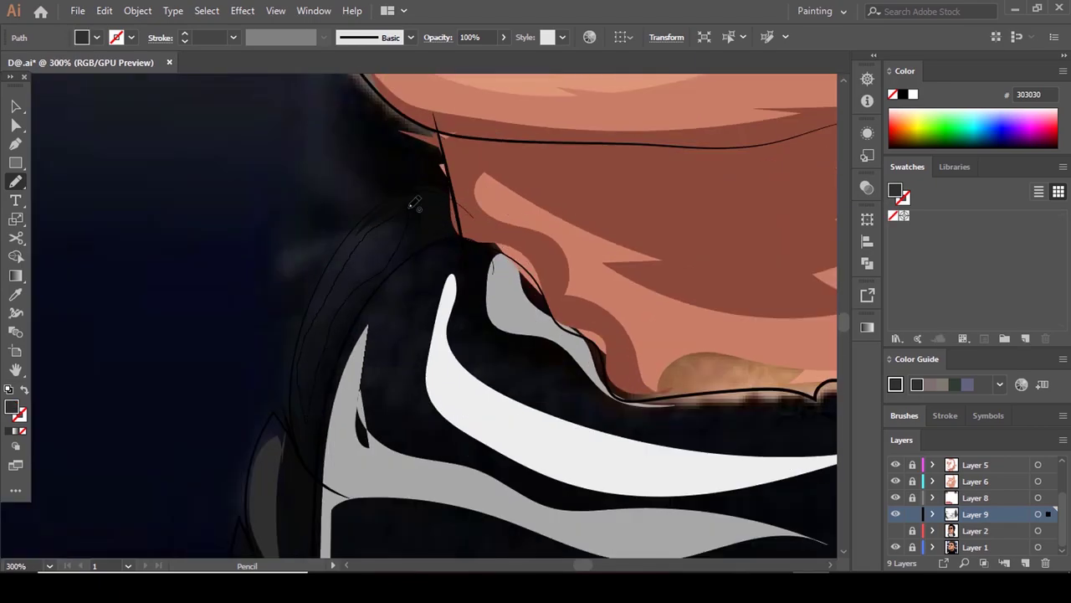
left_click_drag(410, 208, 421, 209)
scroll(435, 268, "up", 1)
Deselect the highlight, show Layer 2, and hide the photo on Layer 1.
key("a")
left_click(408, 326)
scroll(407, 326, "down", 6, "alt")
left_click(896, 530)
left_click(896, 546)
scroll(553, 385, "up", 1, "alt")
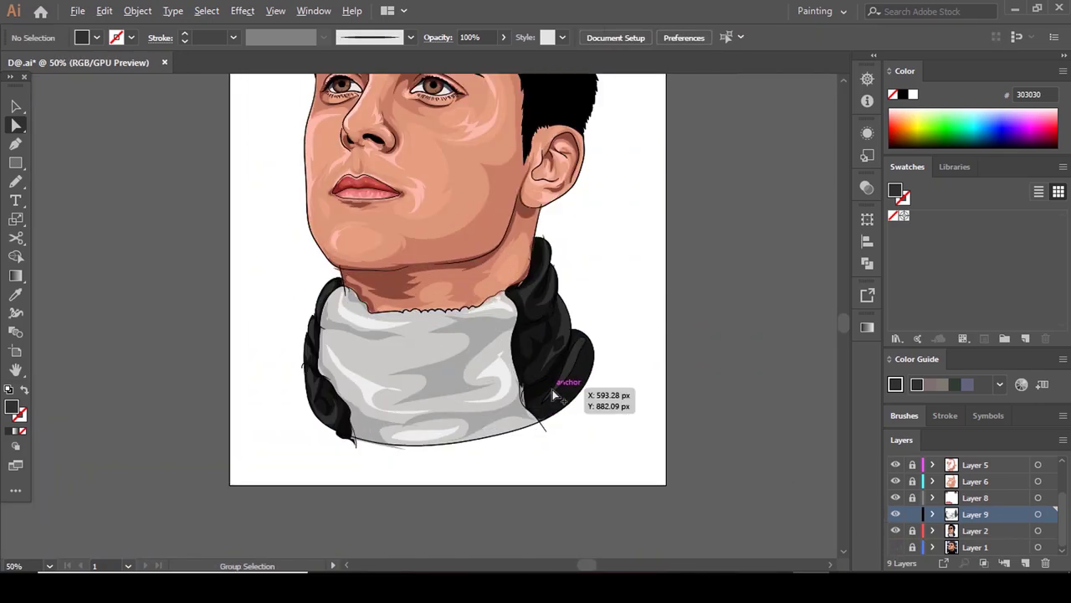
Examine the vector portrait's eyes, hair, ear and face shading without the photo behind it.
scroll(554, 395, "up", 4)
scroll(562, 390, "up", 2, "alt")
scroll(564, 390, "down", 3, "alt")
scroll(537, 303, "up", 4, "alt")
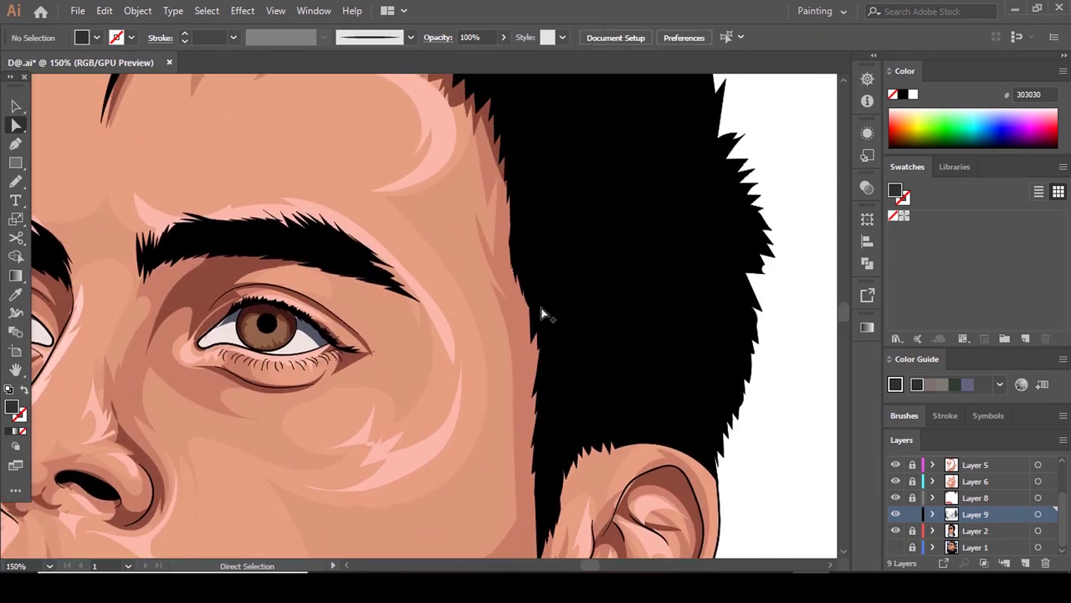
scroll(469, 335, "down", 2)
scroll(410, 352, "up", 2)
scroll(427, 356, "down", 3)
scroll(586, 393, "up", 1)
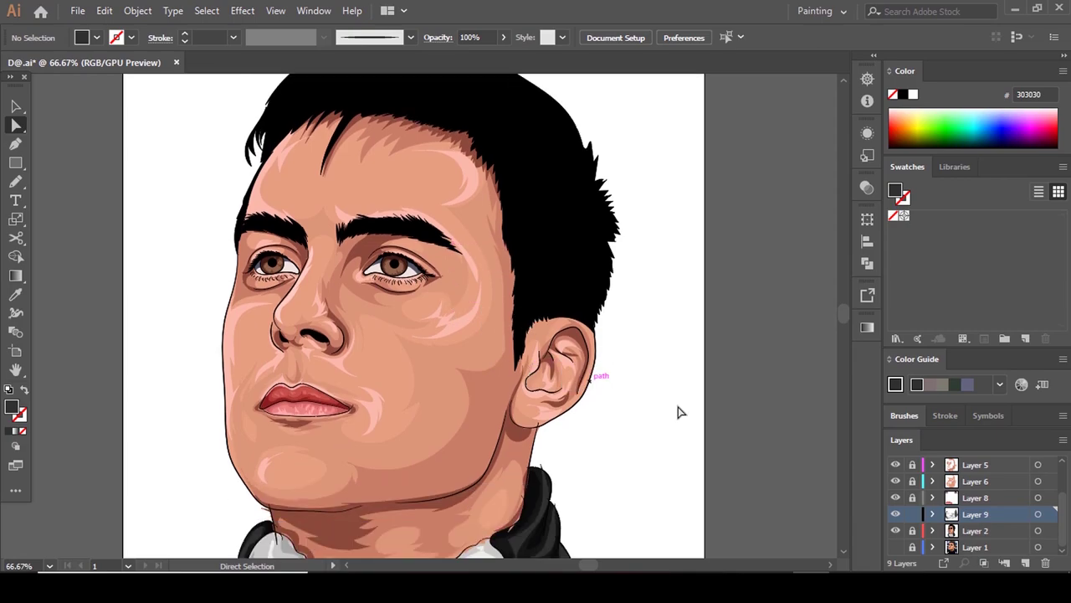
scroll(956, 513, "up", 3)
Add a new layer above the Layer 2 copy at the top of the layer stack.
left_click(1007, 467)
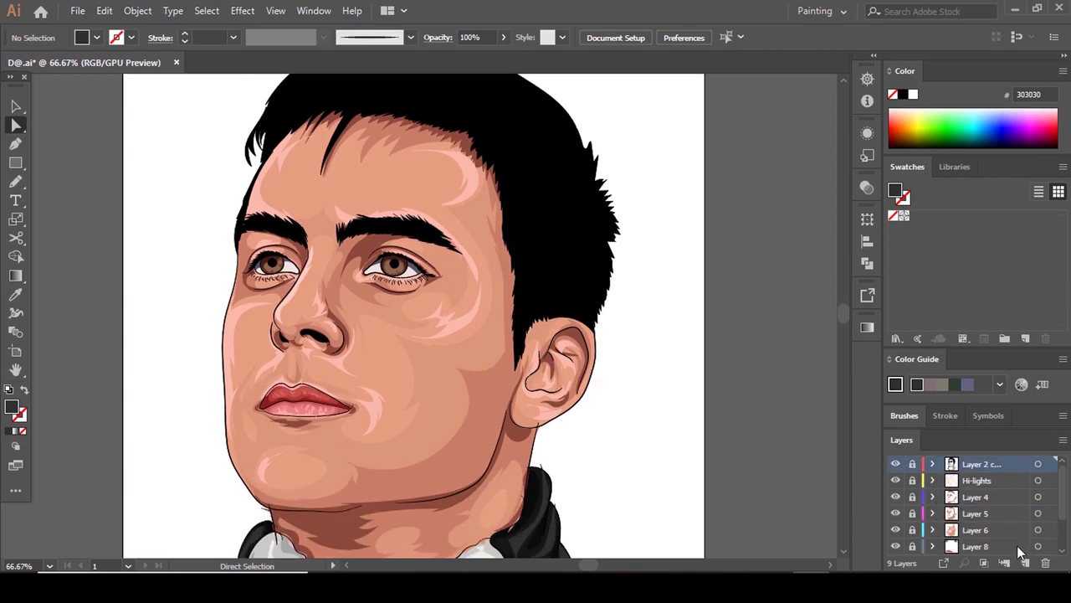
left_click(1026, 563)
scroll(586, 351, "down", 3)
scroll(611, 333, "up", 3)
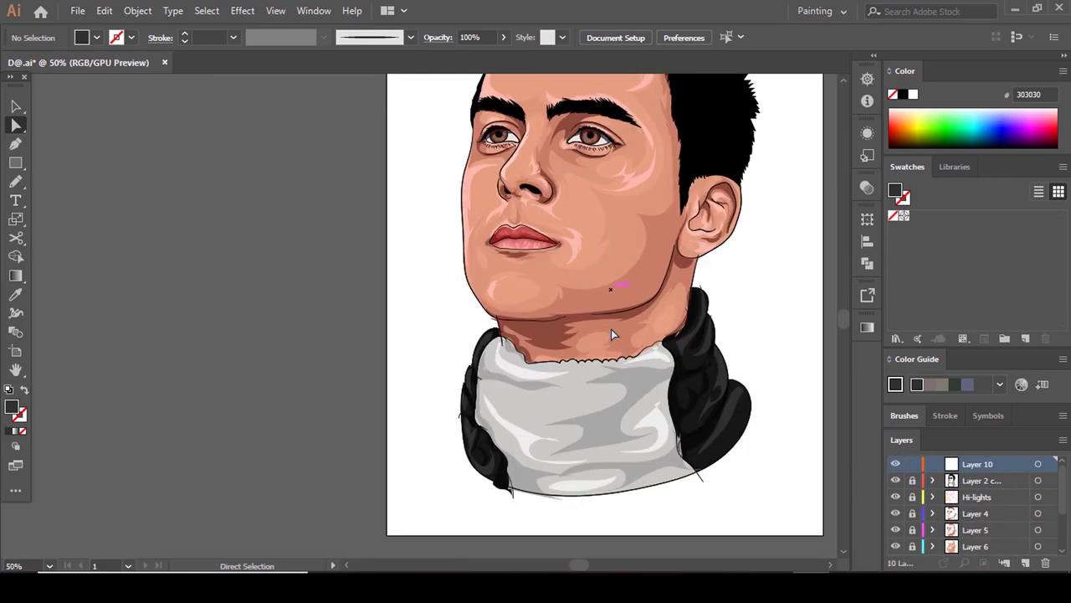
scroll(578, 251, "down", 1)
scroll(555, 210, "up", 3)
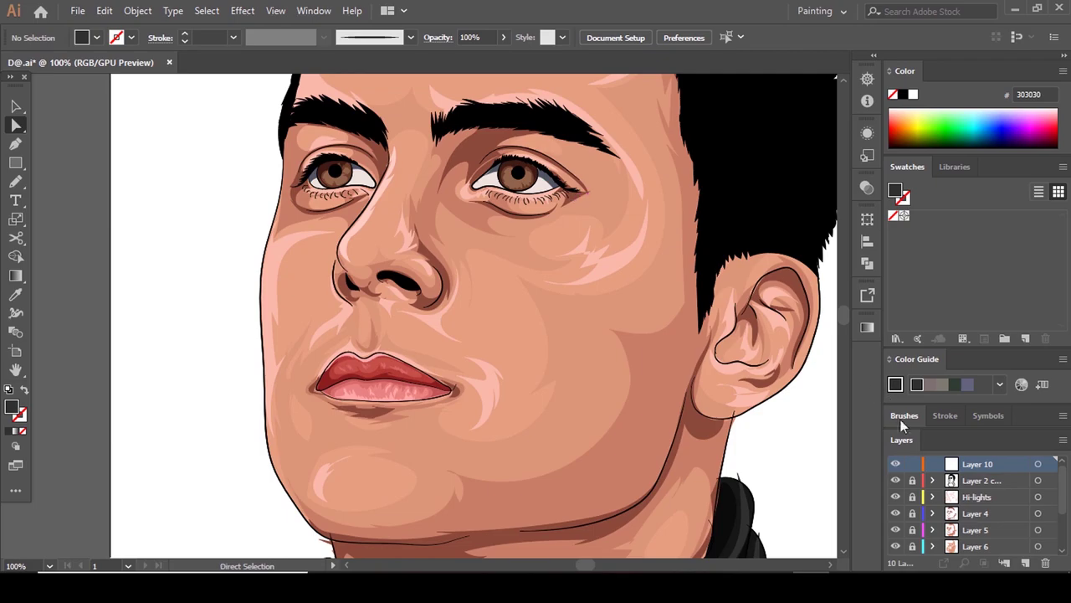
Hide all artwork layers, including the Layer 2 copy, and show the photo for tracing the eyes.
left_click_drag(896, 542, 893, 548)
left_click(895, 546)
scroll(943, 536, "up", 3)
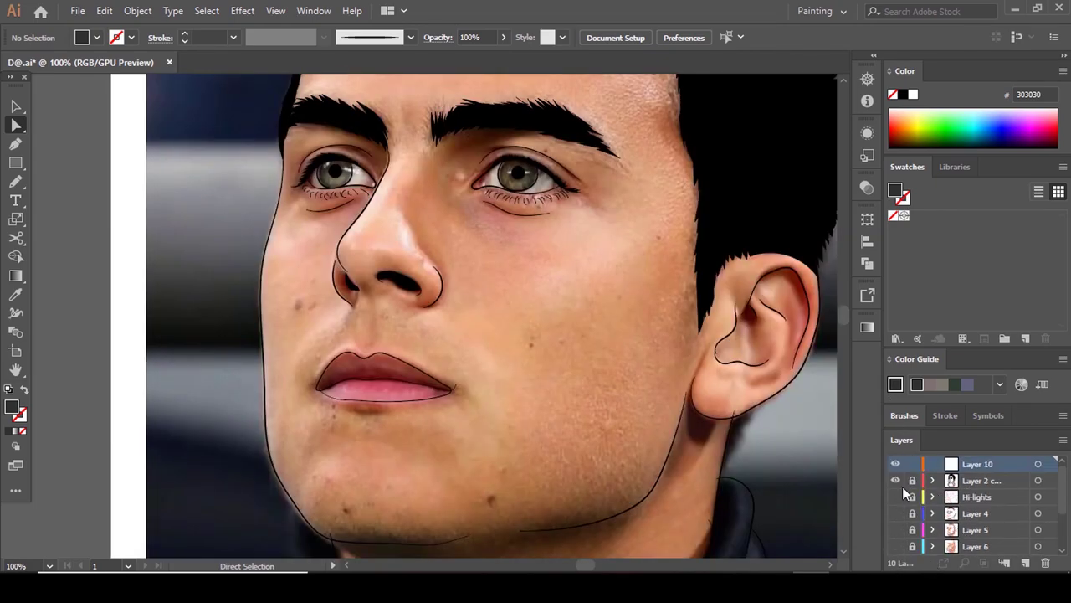
left_click(897, 480)
scroll(544, 192, "up", 4)
scroll(551, 216, "up", 2)
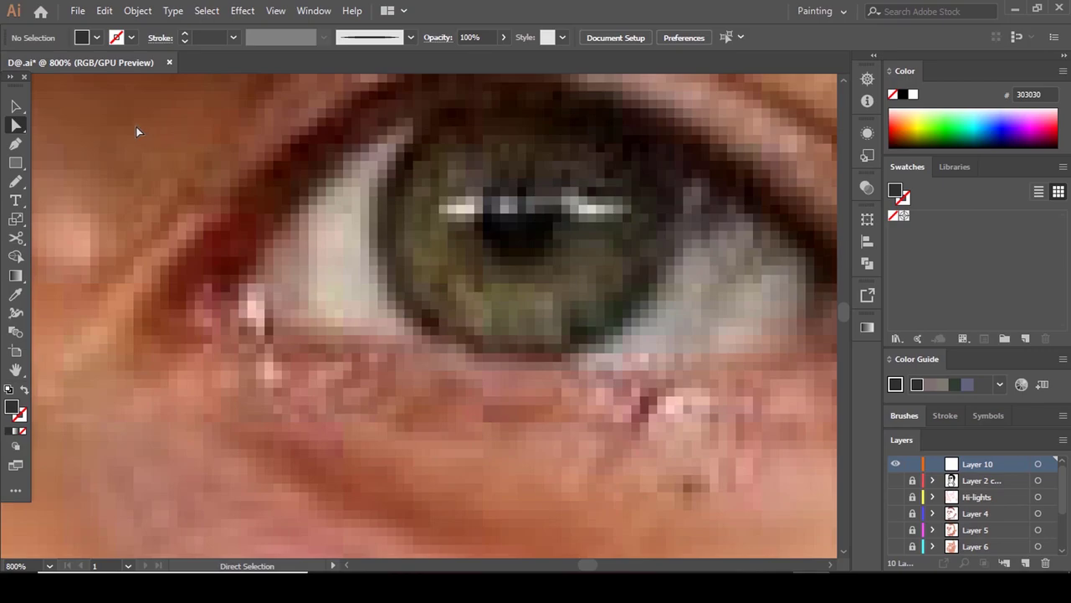
Draw a small jagged reflection freehand with the Pencil over the light spot beside the pupil of the right-hand eye.
left_click(17, 181)
scroll(670, 192, "up", 2)
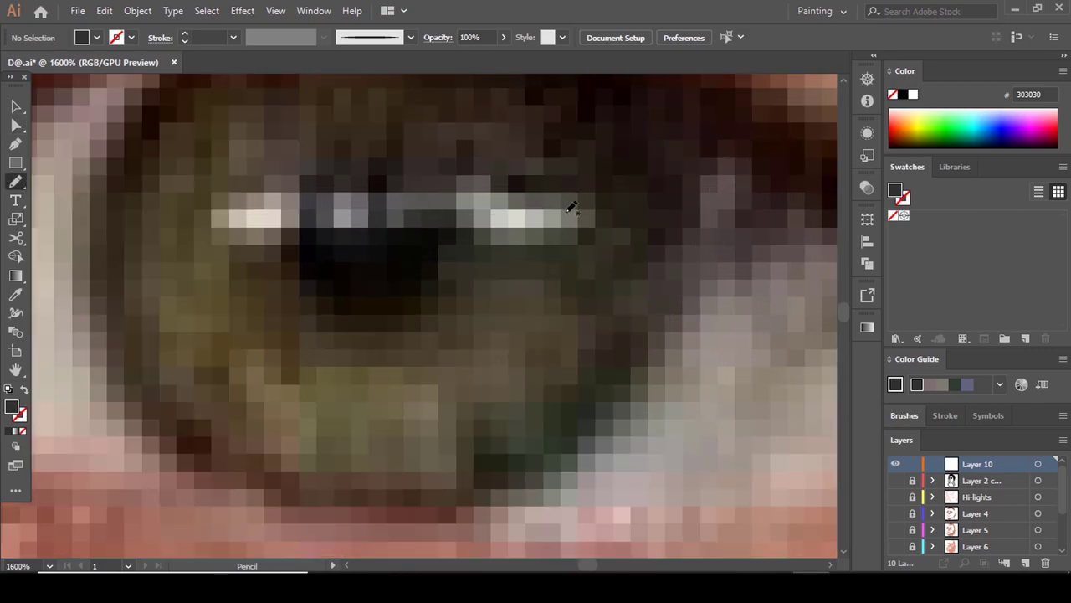
mouse_move(475, 192)
left_mouse_down()
mouse_move(496, 226)
mouse_move(548, 244)
mouse_move(564, 209)
left_mouse_up()
scroll(603, 219, "up", 3)
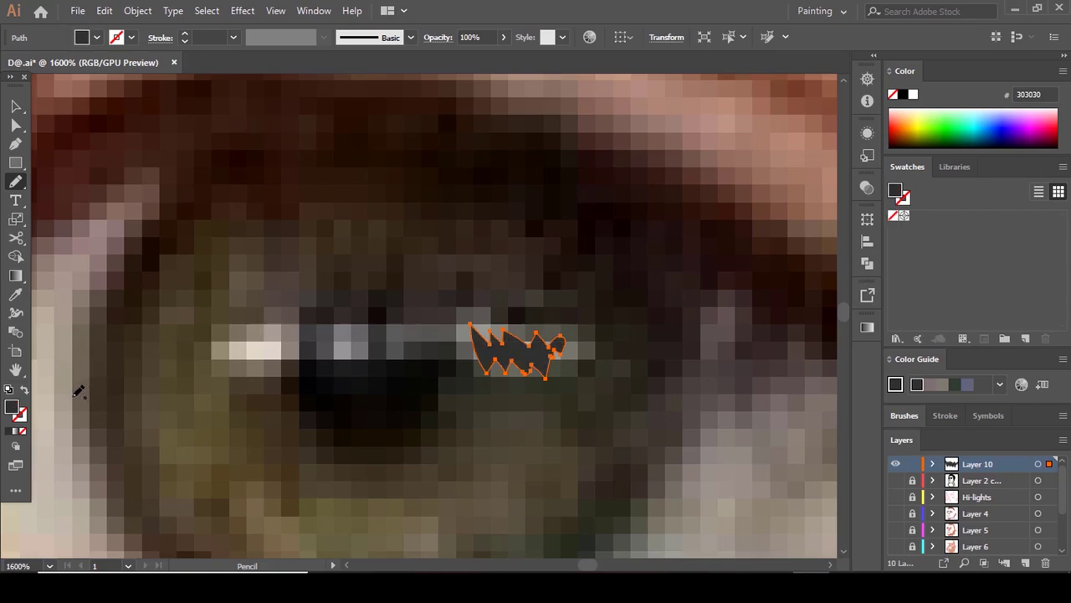
Set the eye reflection's fill color to white, ffffff.
double_click(17, 409)
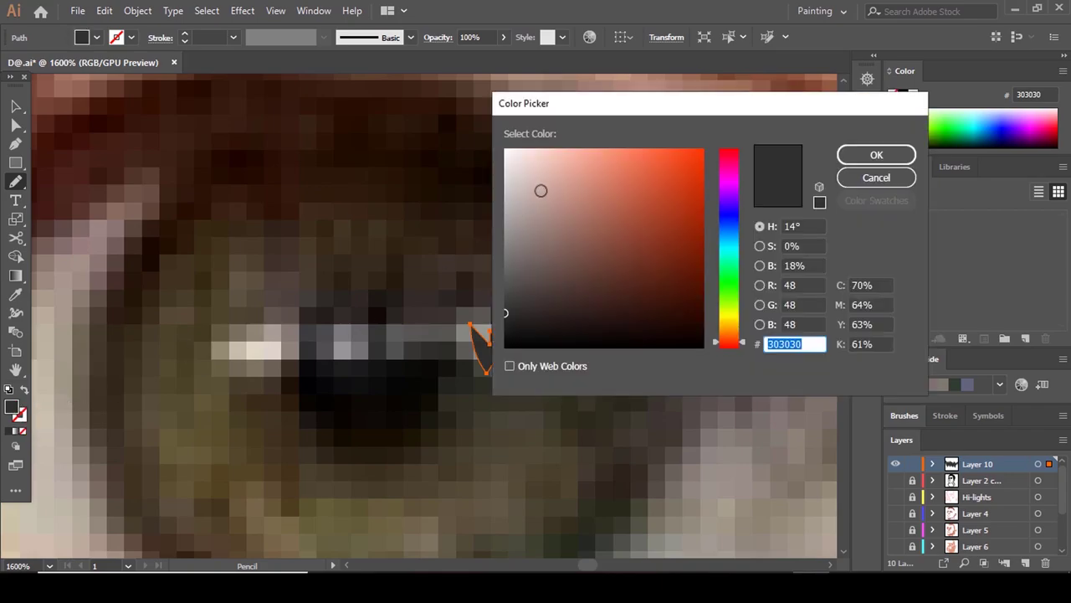
left_click_drag(541, 186, 504, 145)
left_click(877, 155)
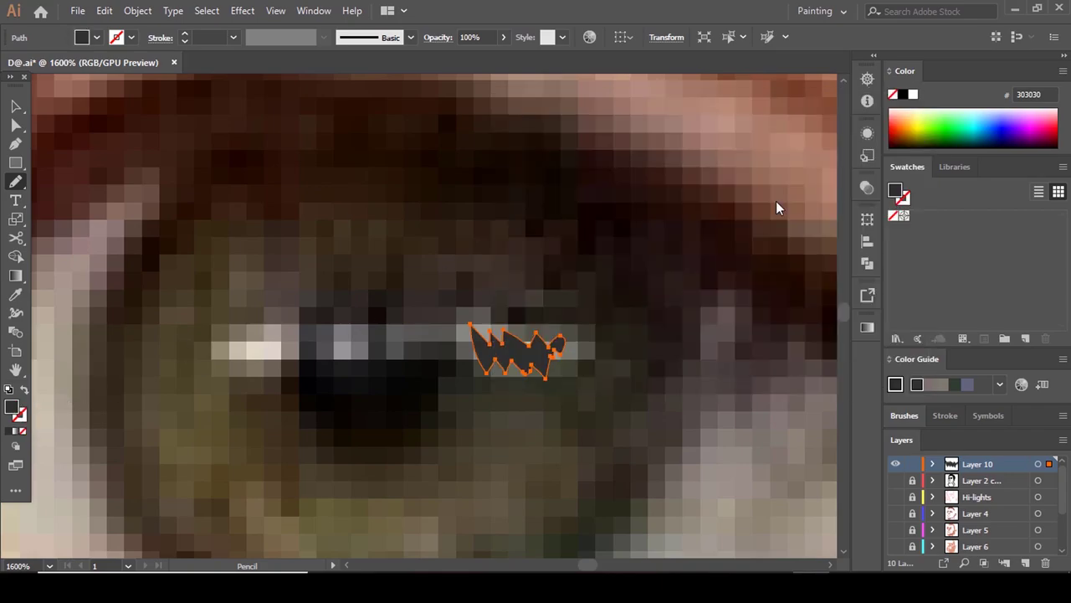
scroll(597, 264, "down", 8)
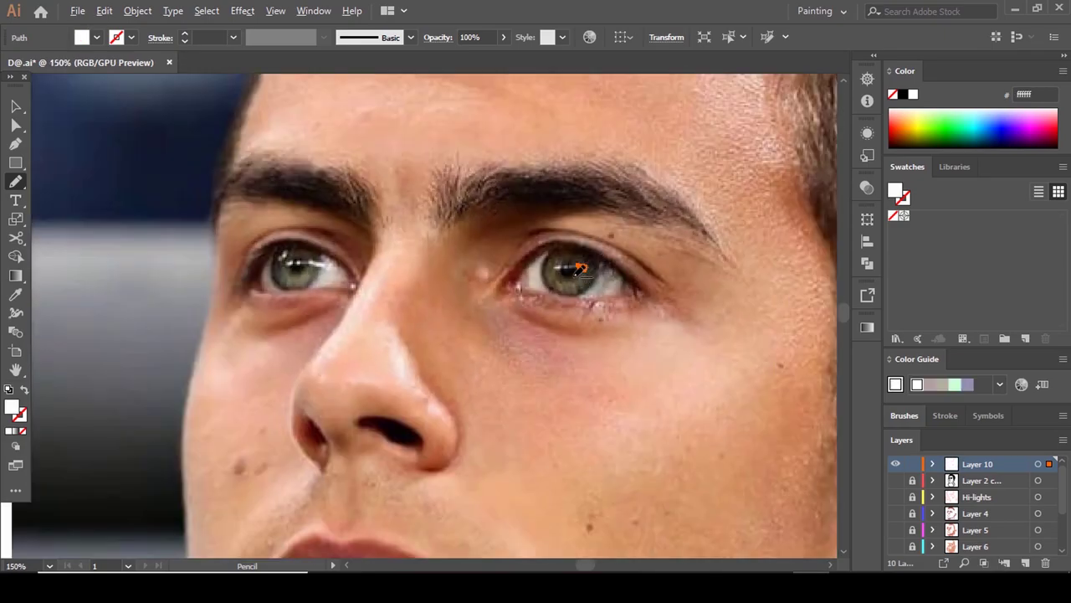
Draw white reflections over the remaining light spots on the pupils and irises of both eyes.
scroll(579, 268, "up", 5)
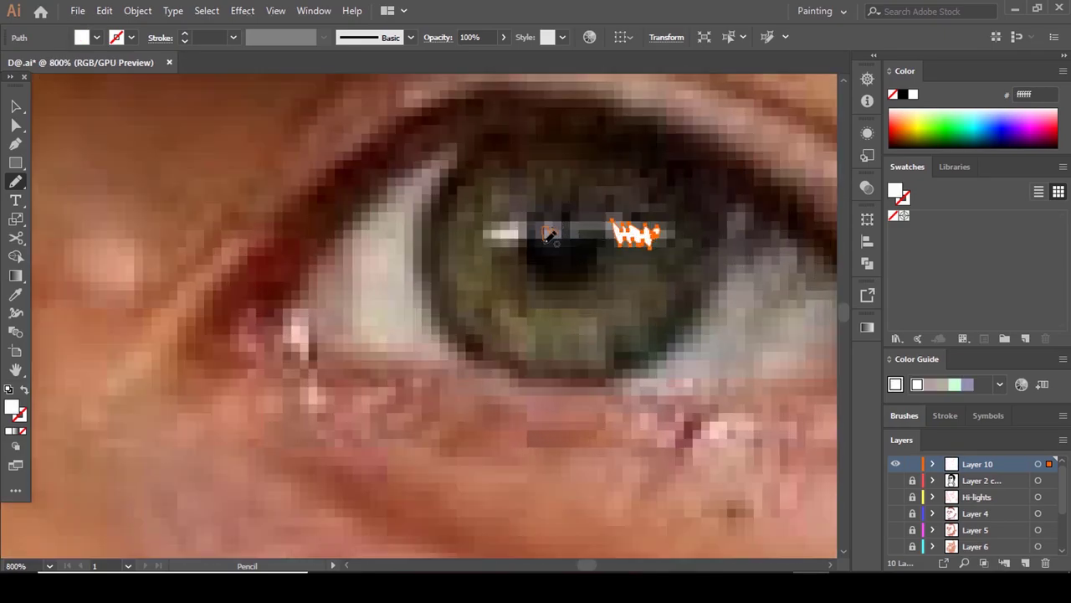
mouse_move(574, 221)
left_mouse_down()
mouse_move(555, 252)
mouse_move(493, 231)
mouse_move(496, 251)
mouse_move(526, 236)
mouse_move(426, 204)
mouse_move(426, 223)
mouse_move(465, 258)
mouse_move(522, 230)
left_mouse_up()
scroll(661, 250, "down", 5)
scroll(399, 241, "up", 6)
mouse_move(312, 203)
left_mouse_down()
mouse_move(257, 233)
mouse_move(253, 201)
left_mouse_up()
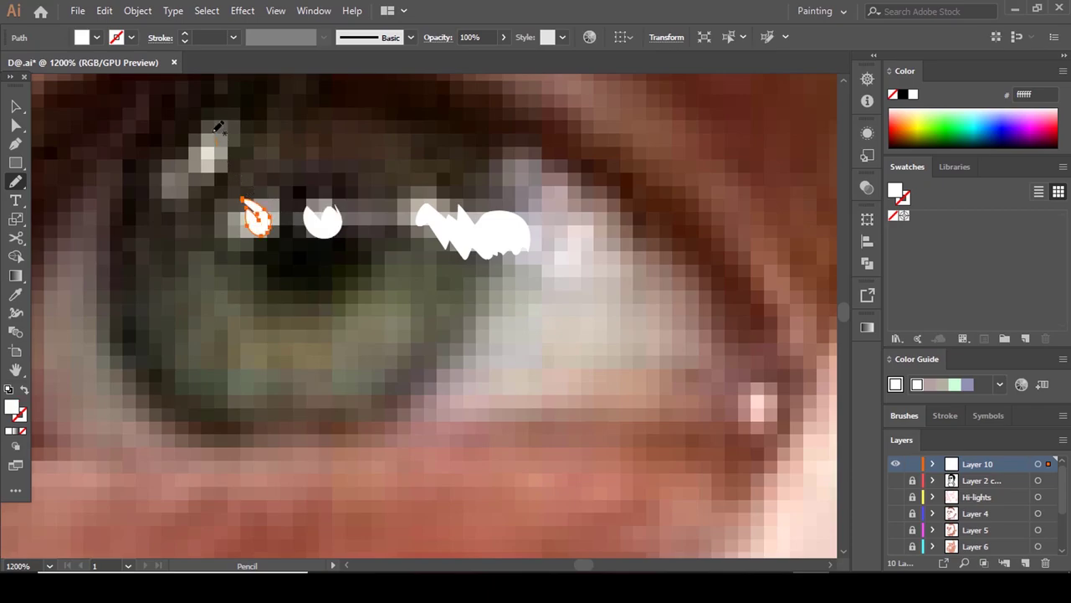
mouse_move(215, 126)
left_mouse_down()
mouse_move(196, 159)
mouse_move(220, 174)
mouse_move(237, 144)
mouse_move(210, 136)
left_mouse_up()
scroll(379, 190, "up", 3)
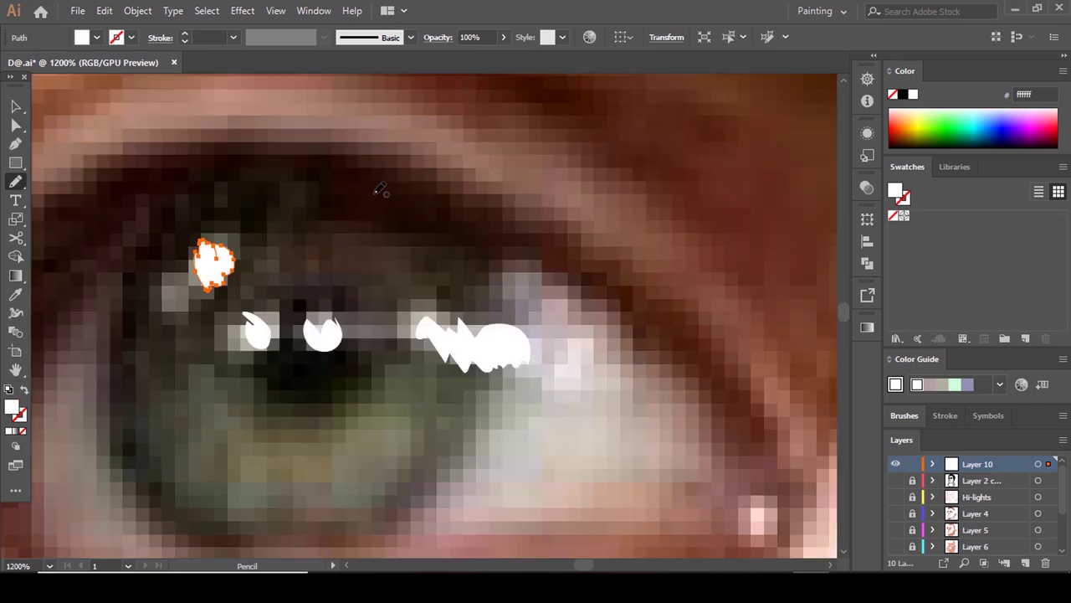
Deselect the reflection and make all the hidden artwork layers visible again.
key("a")
left_click(367, 271)
scroll(402, 281, "down", 8)
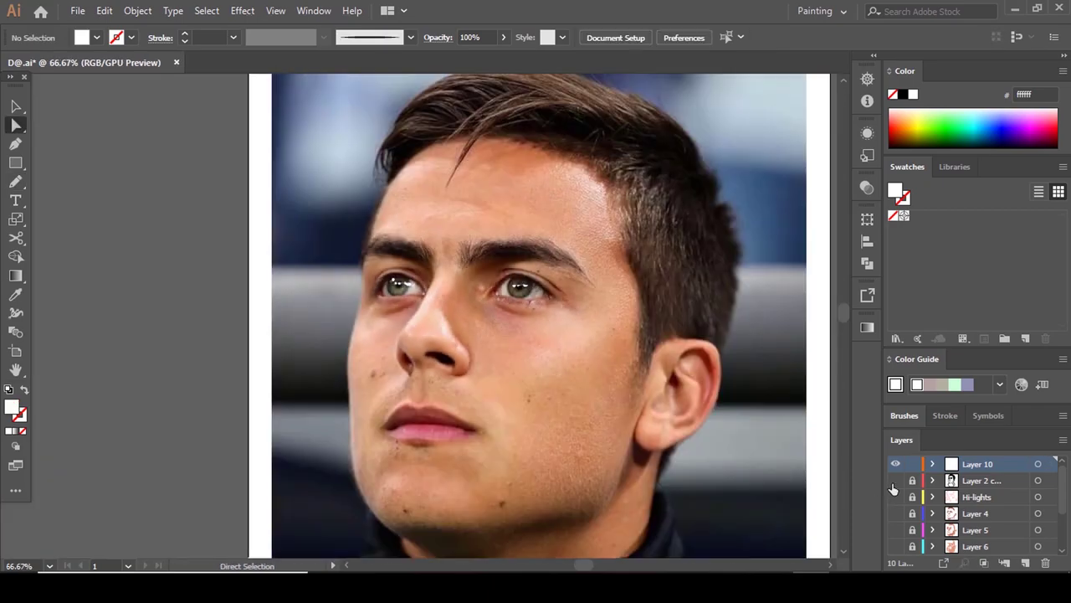
left_click_drag(893, 487, 902, 571)
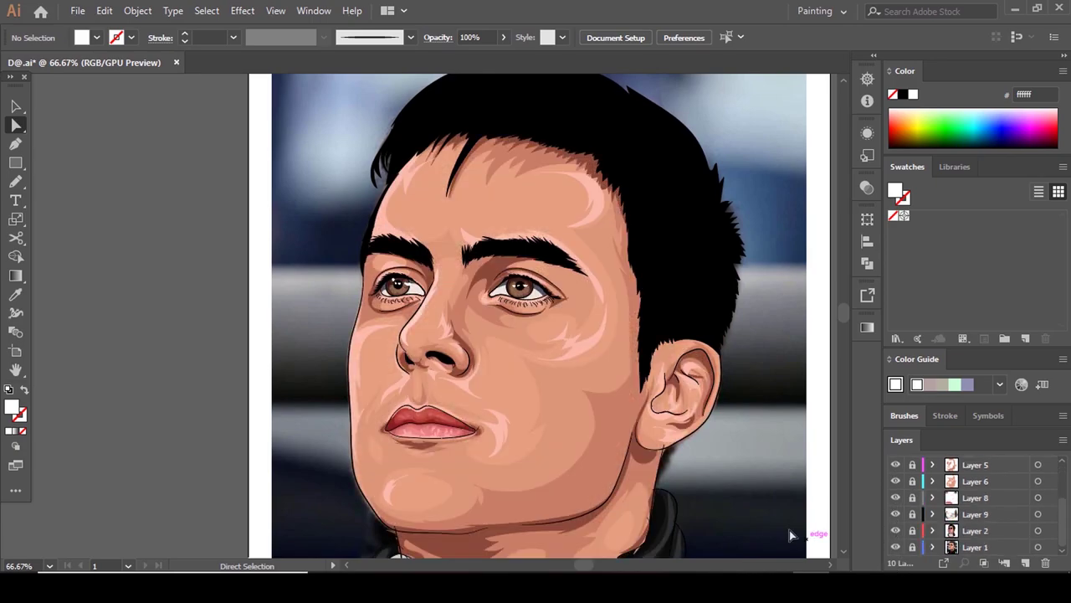
Narrow the wide white reflection in the left-hand eye so it stays inside the iris outline, and deselect the reflections.
scroll(406, 271, "up", 8)
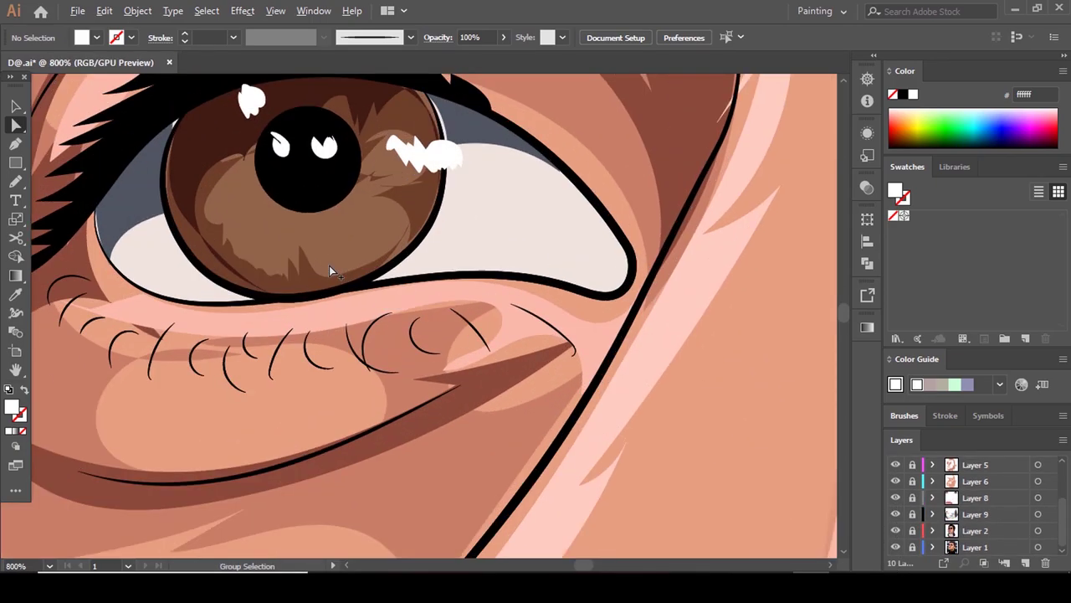
scroll(416, 191, "up", 1)
key("v")
left_click(484, 243)
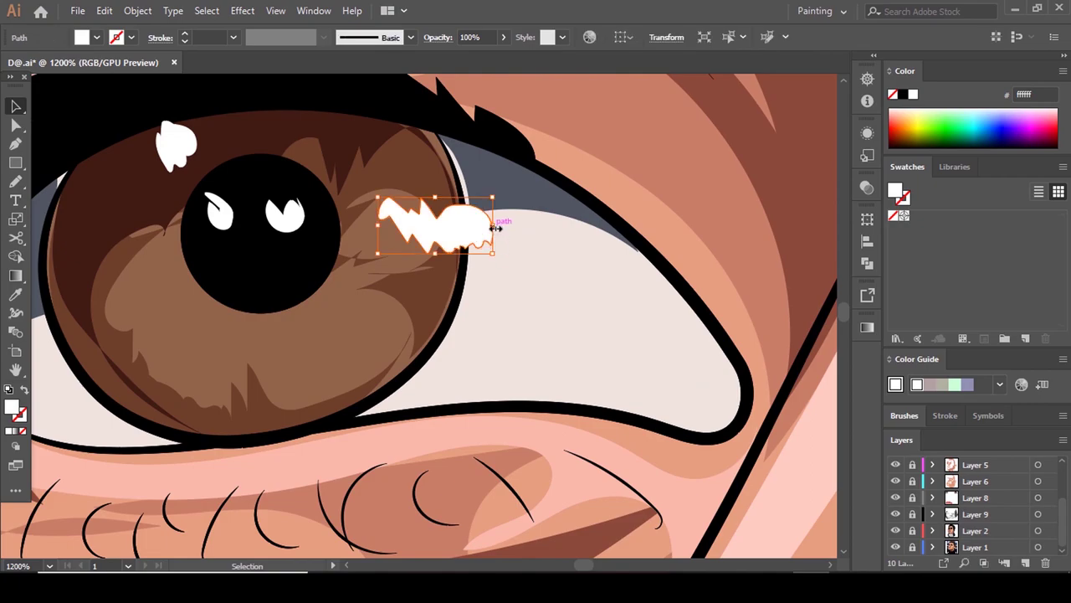
left_click_drag(494, 227, 466, 250)
scroll(469, 253, "down", 8)
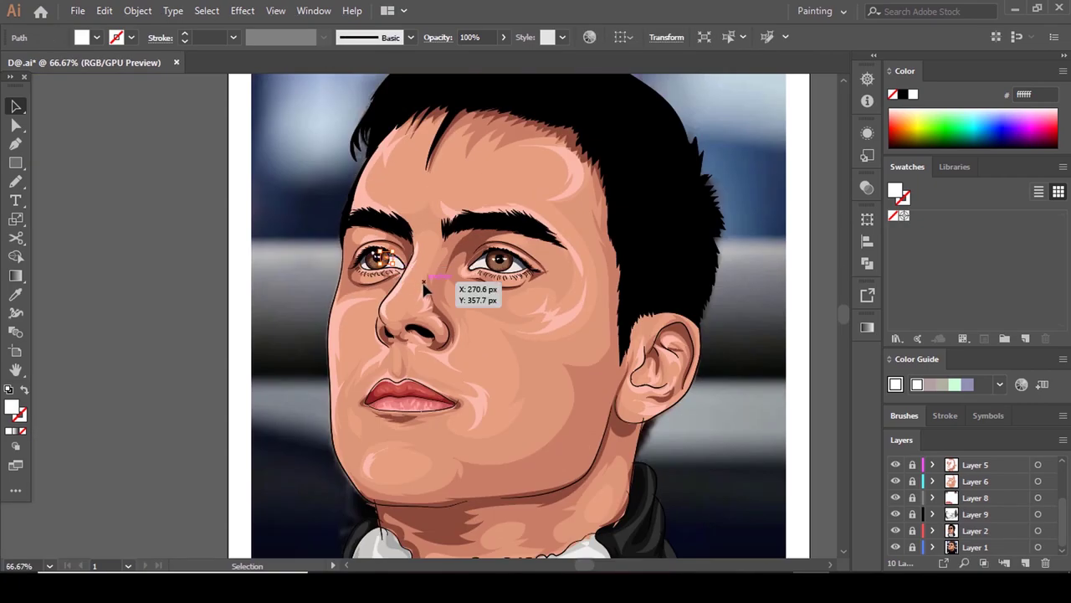
left_click(424, 291)
scroll(381, 253, "up", 8)
left_click(359, 300)
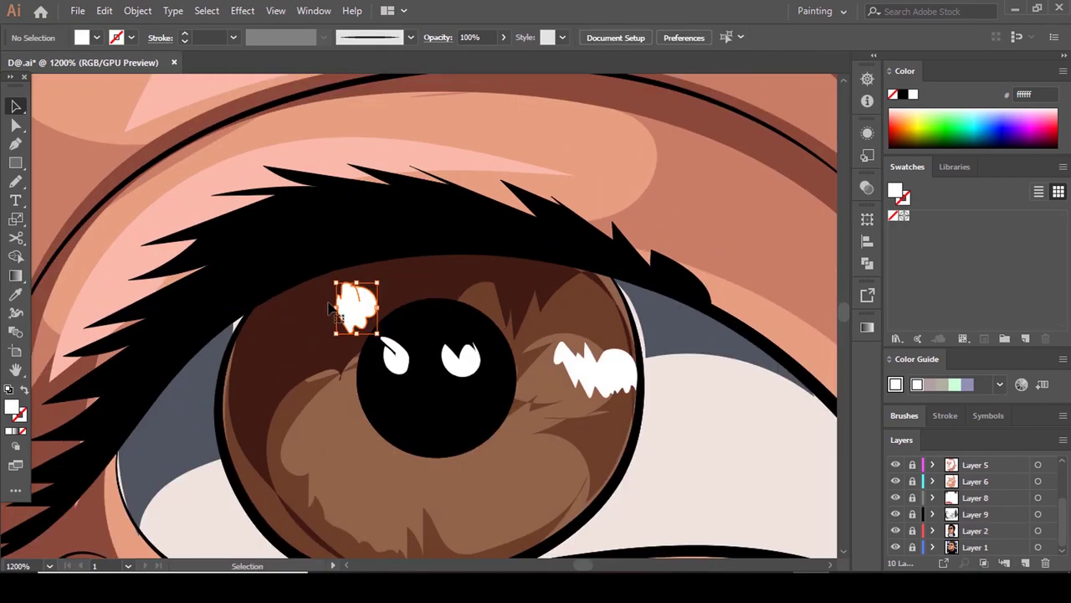
scroll(379, 302, "down", 8)
left_click(426, 310)
Lock the eye-reflection layer and add another new layer on top of it.
scroll(392, 326, "down", 1)
scroll(485, 321, "down", 2)
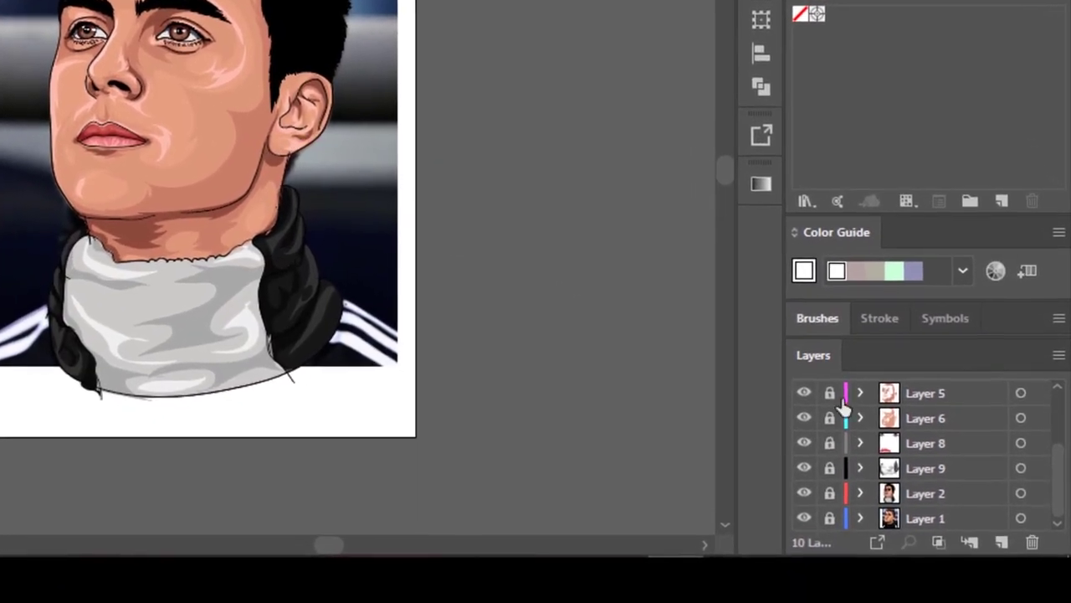
scroll(933, 497, "up", 3)
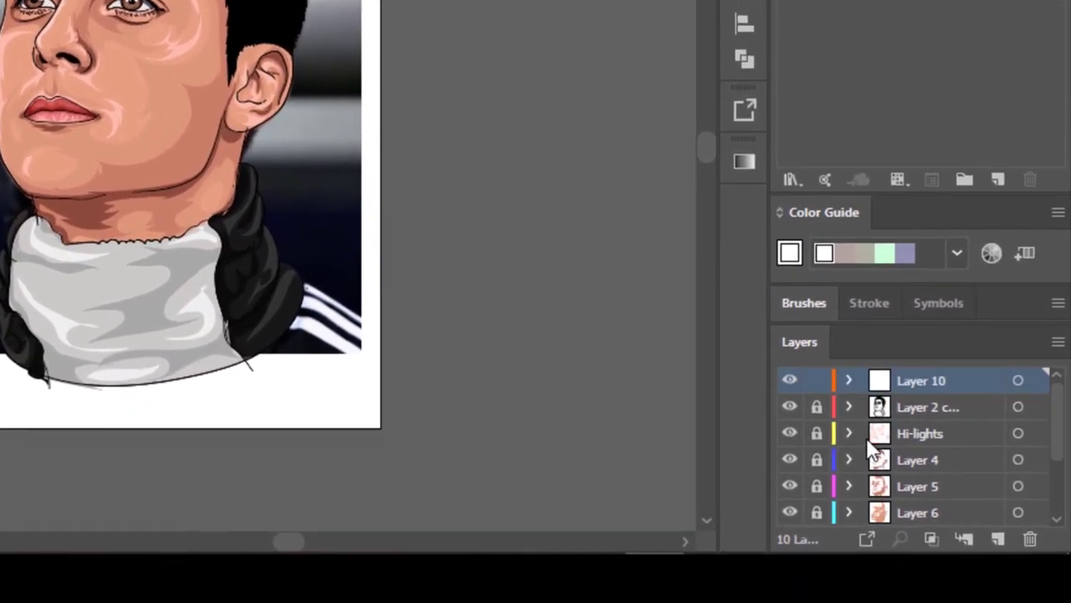
scroll(908, 431, "down", 4)
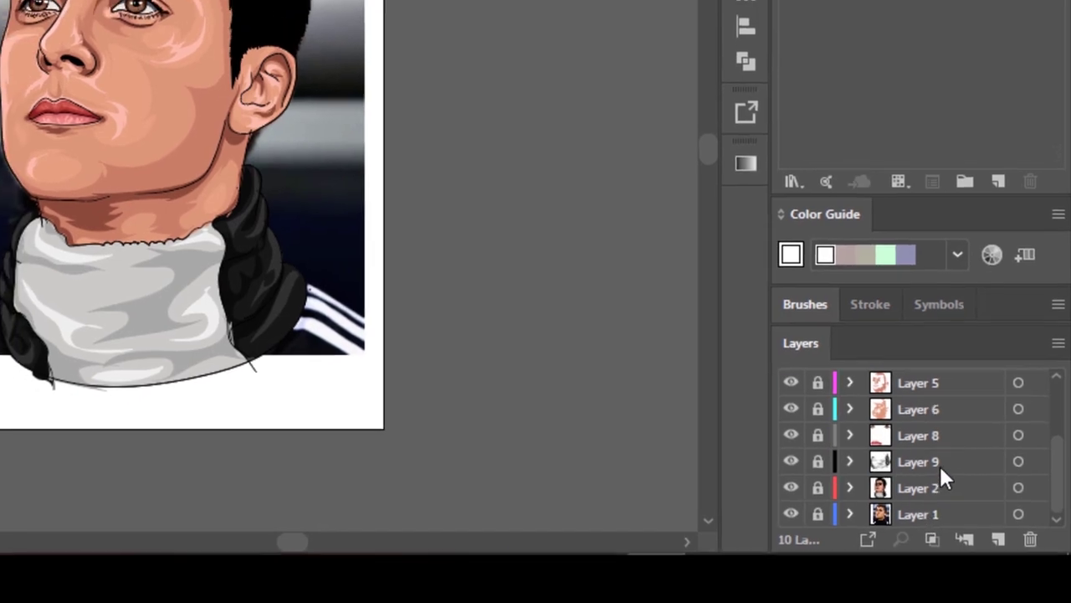
scroll(932, 427, "up", 4)
scroll(234, 159, "up", 2)
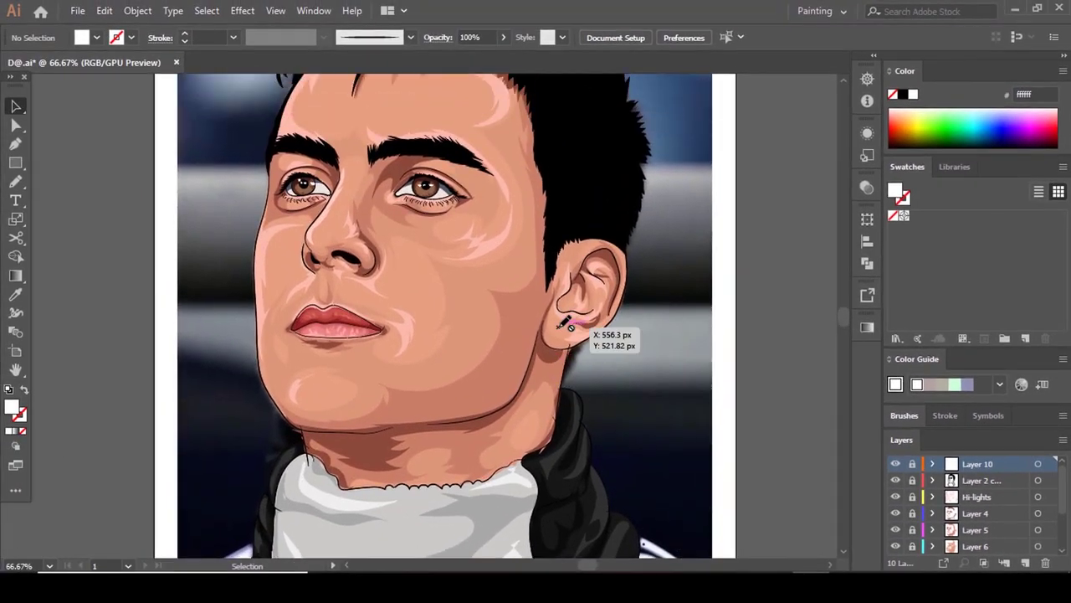
scroll(565, 323, "down", 1)
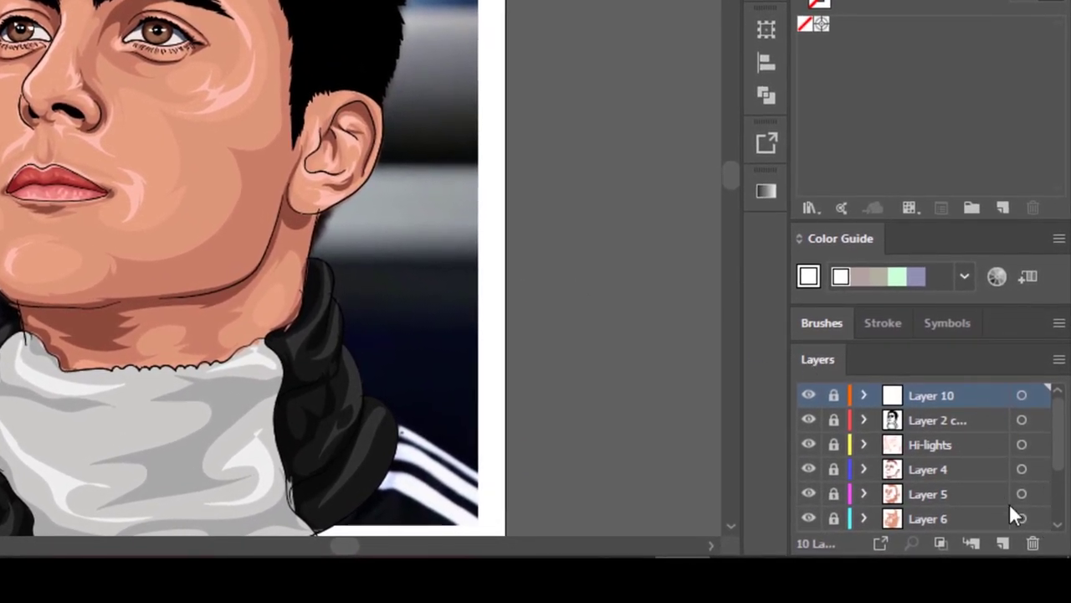
left_click(1004, 544)
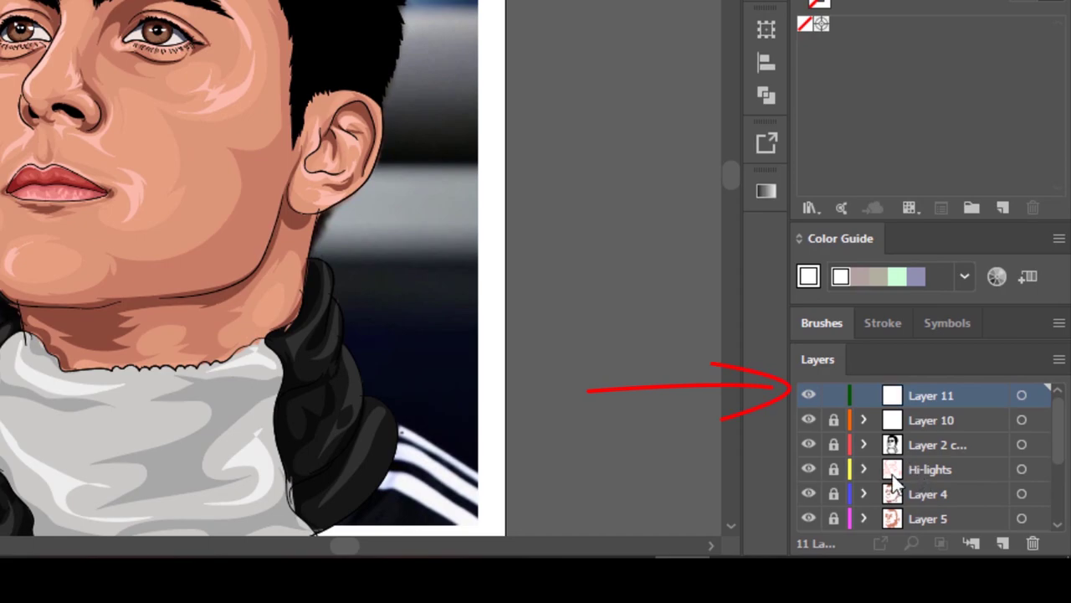
Hide the layers from Hi-lights down to Layer 2, leaving the line art visible over the photo on Layer 1.
scroll(912, 482, "down", 3)
scroll(904, 504, "up", 3)
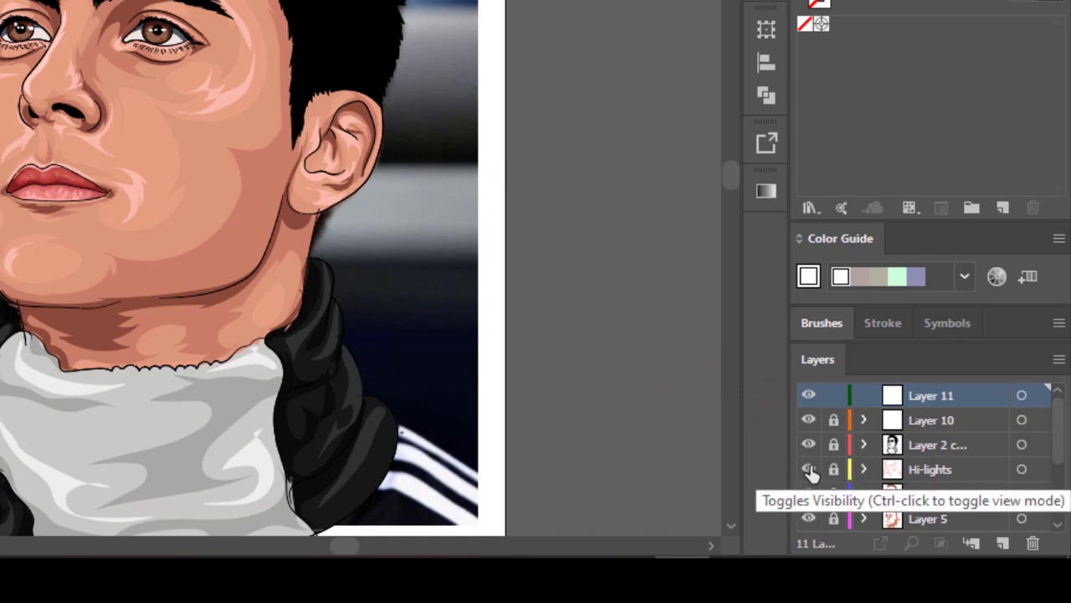
left_click_drag(808, 469, 833, 549)
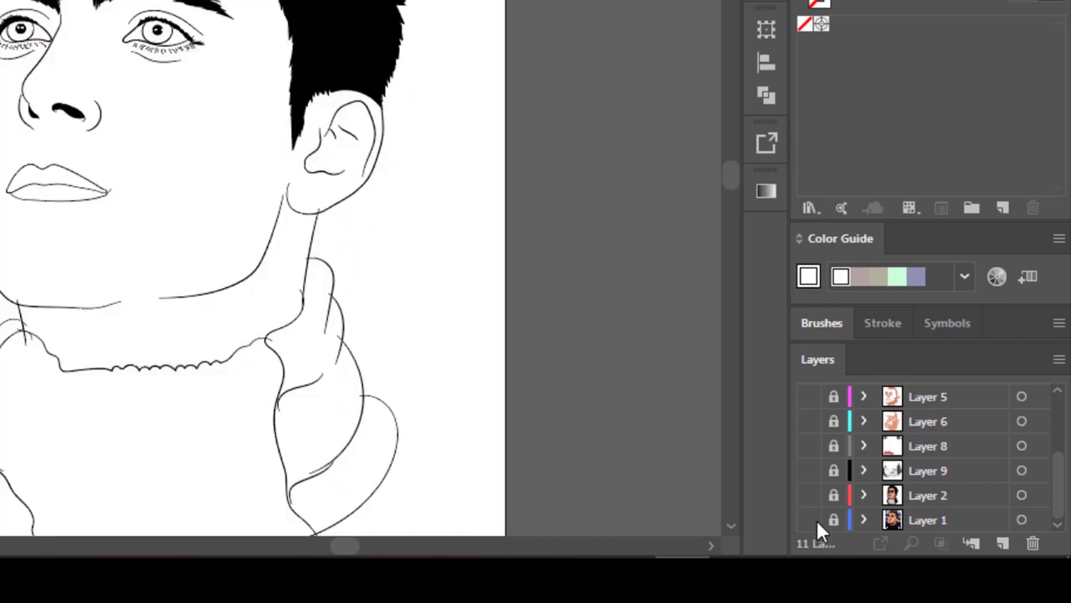
left_click(810, 520)
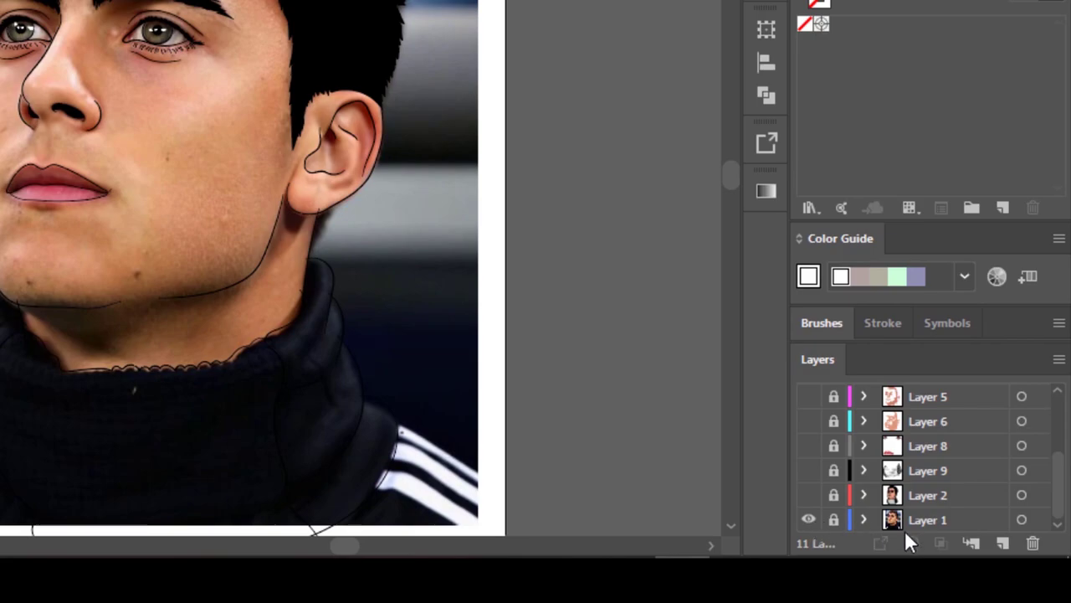
scroll(954, 477, "up", 5)
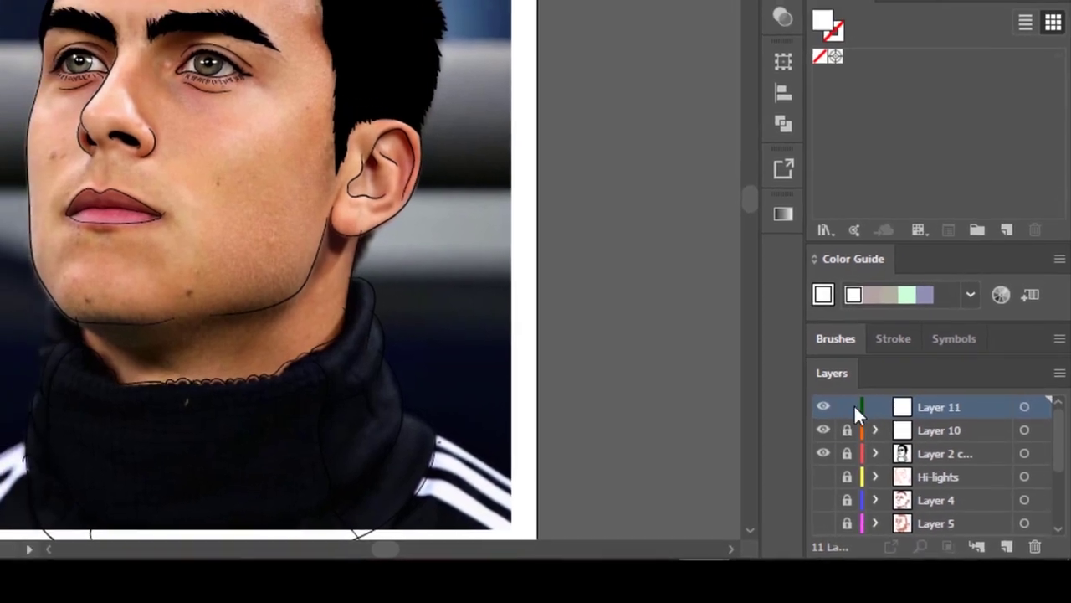
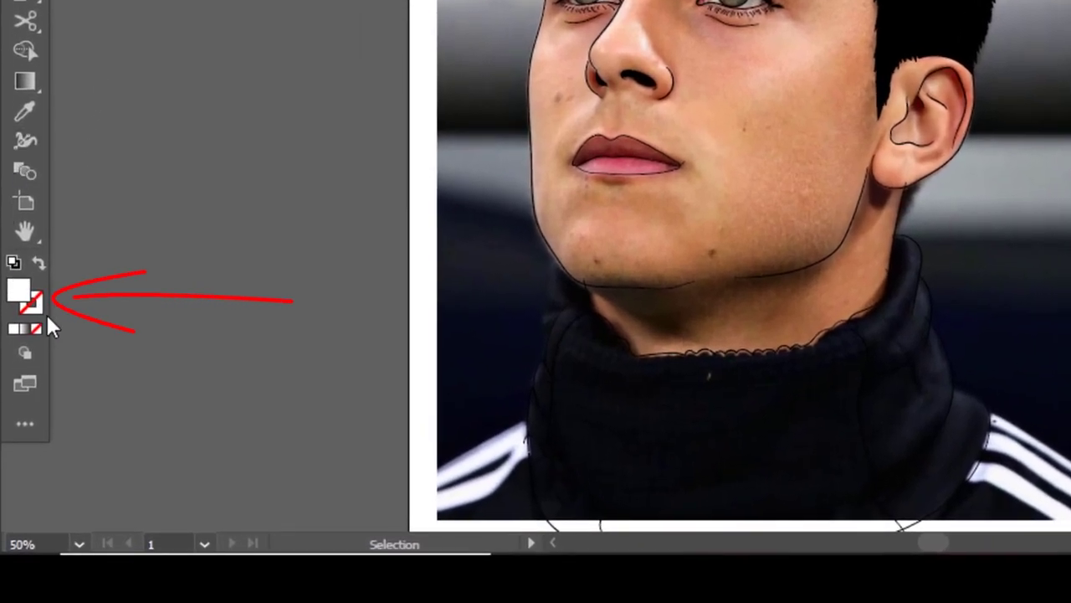
Set the fill to none and make the stroke the active colour.
left_click(38, 328)
left_click(37, 298)
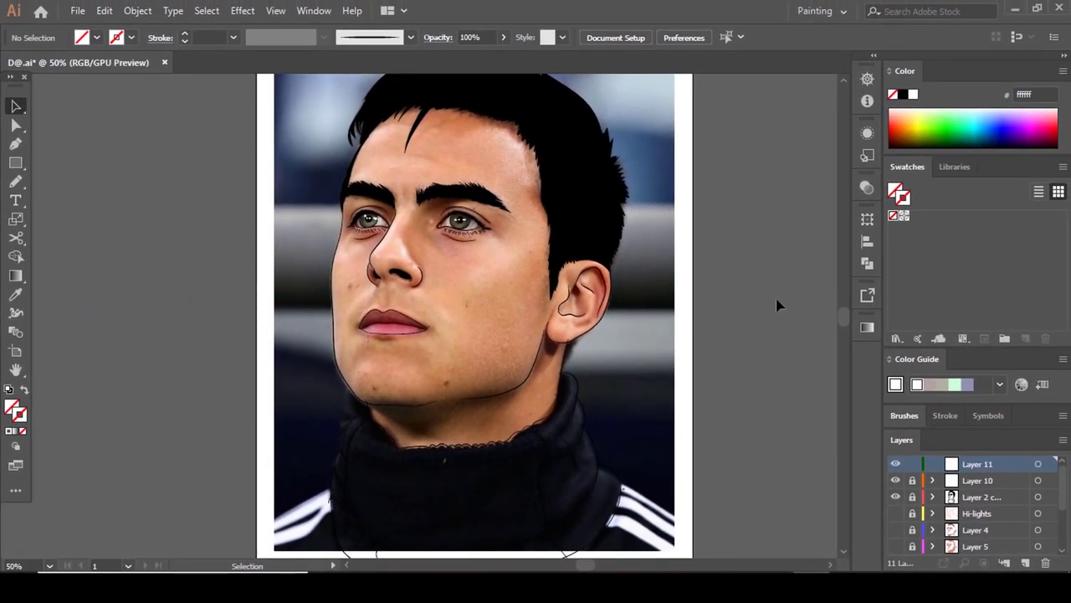
left_click(868, 328)
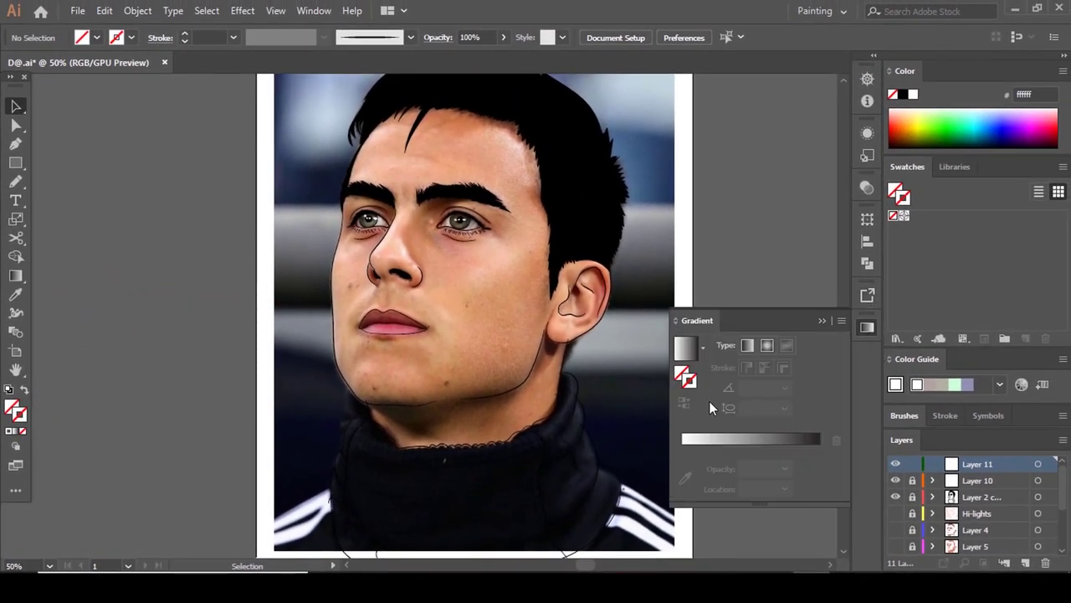
left_click(868, 327)
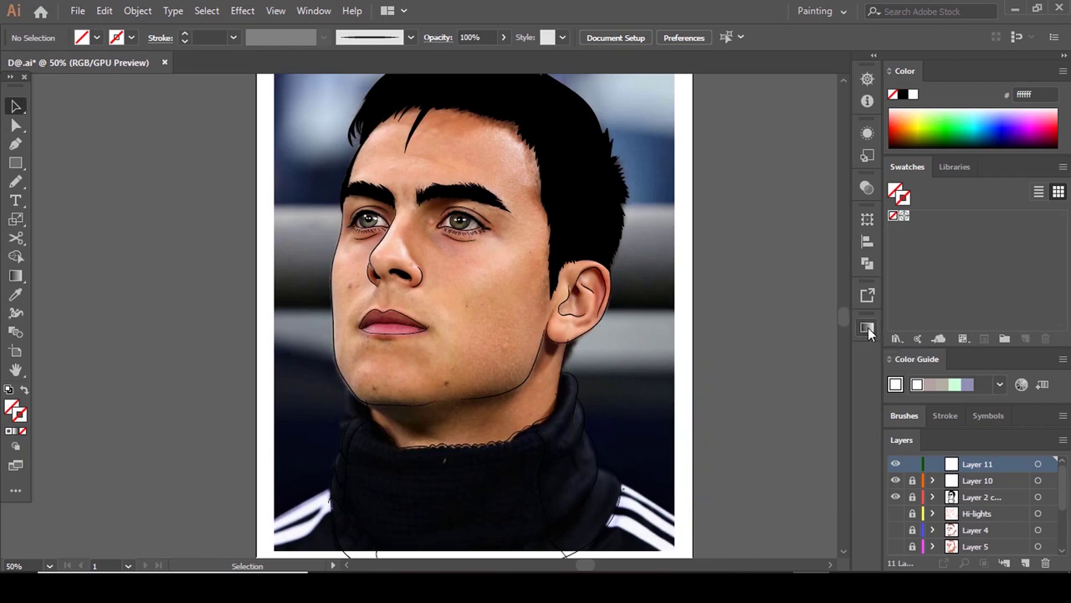
left_click(314, 10)
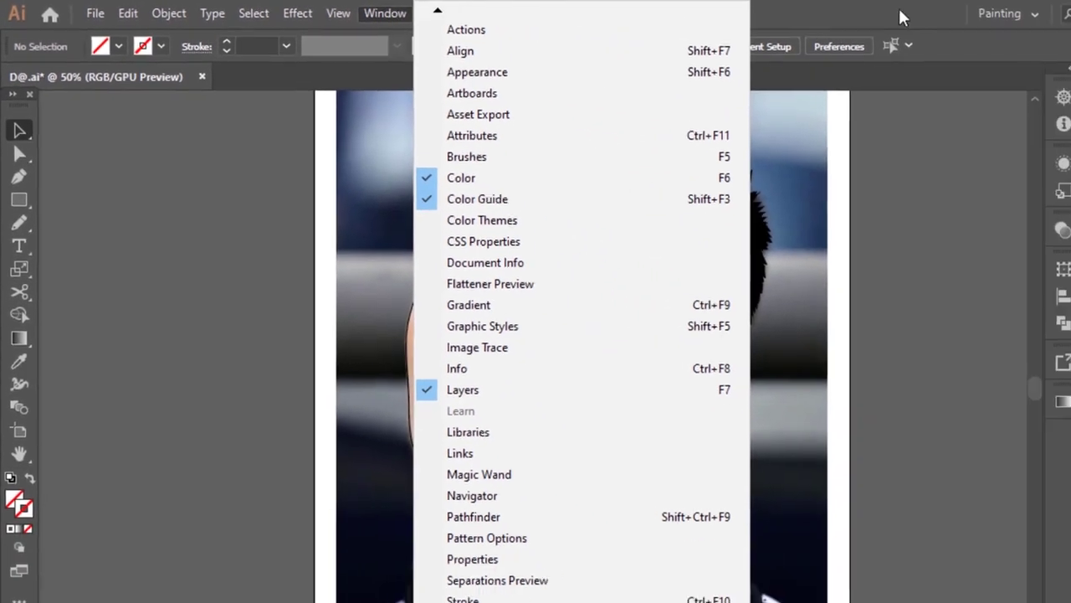
left_click(900, 10)
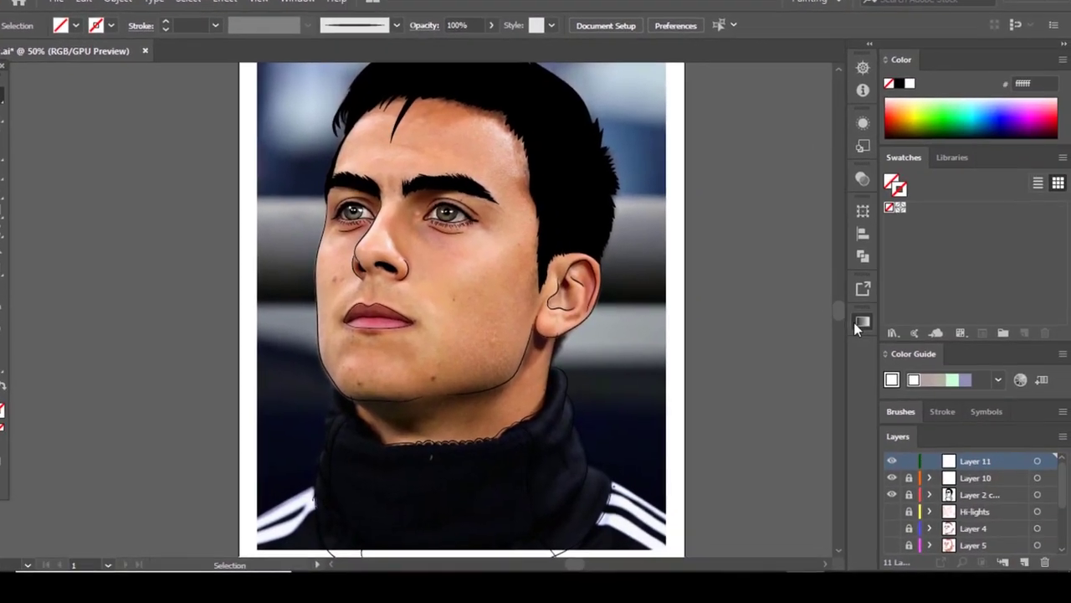
Apply a linear white-to-black gradient to the stroke and add a middle colour stop at 50% location.
left_click(885, 334)
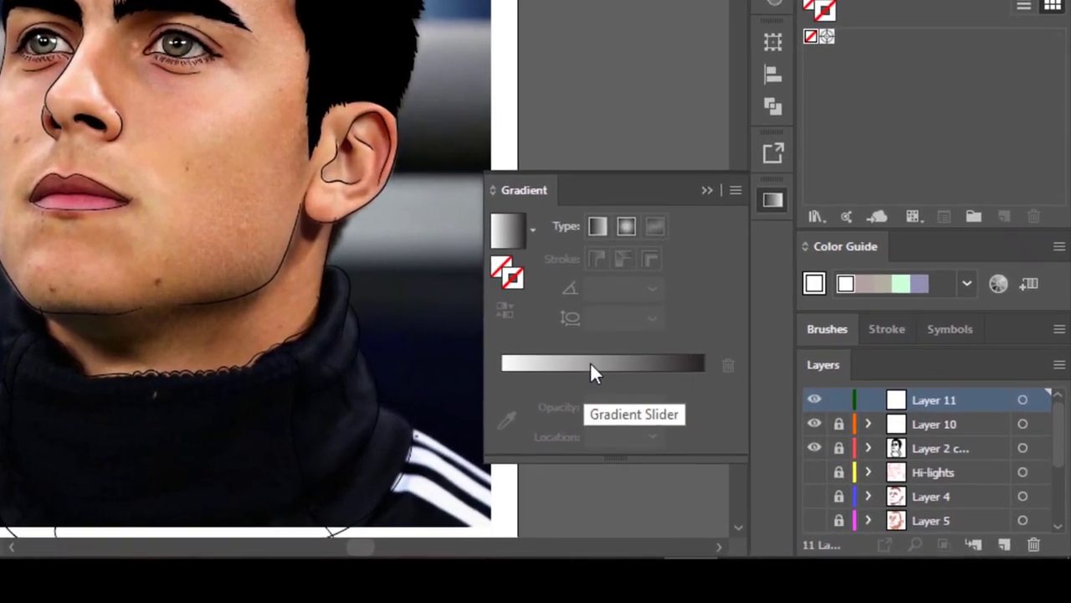
left_click(596, 365)
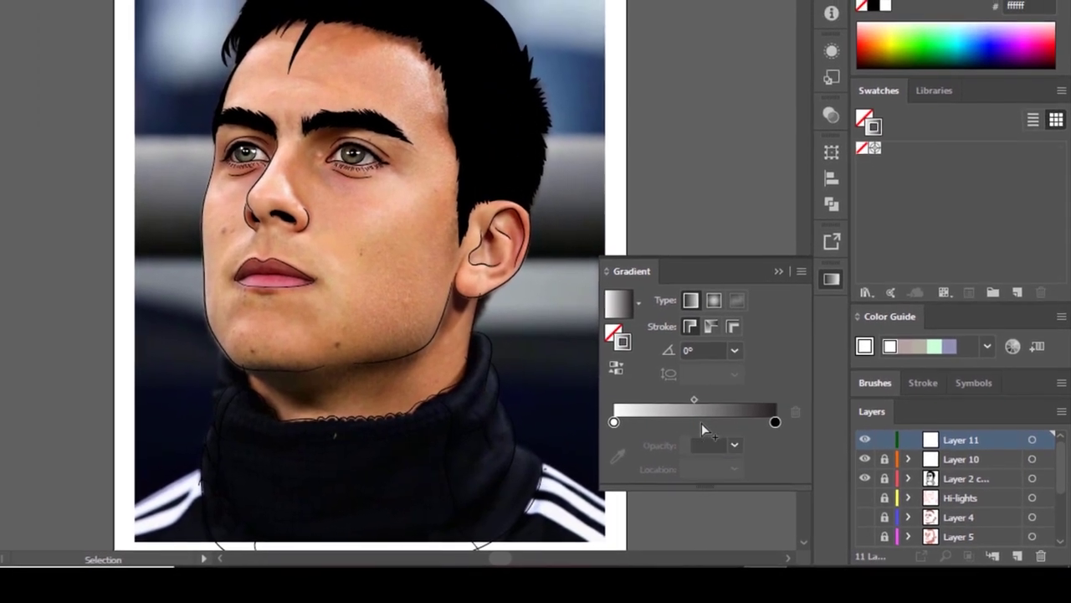
left_click(701, 423)
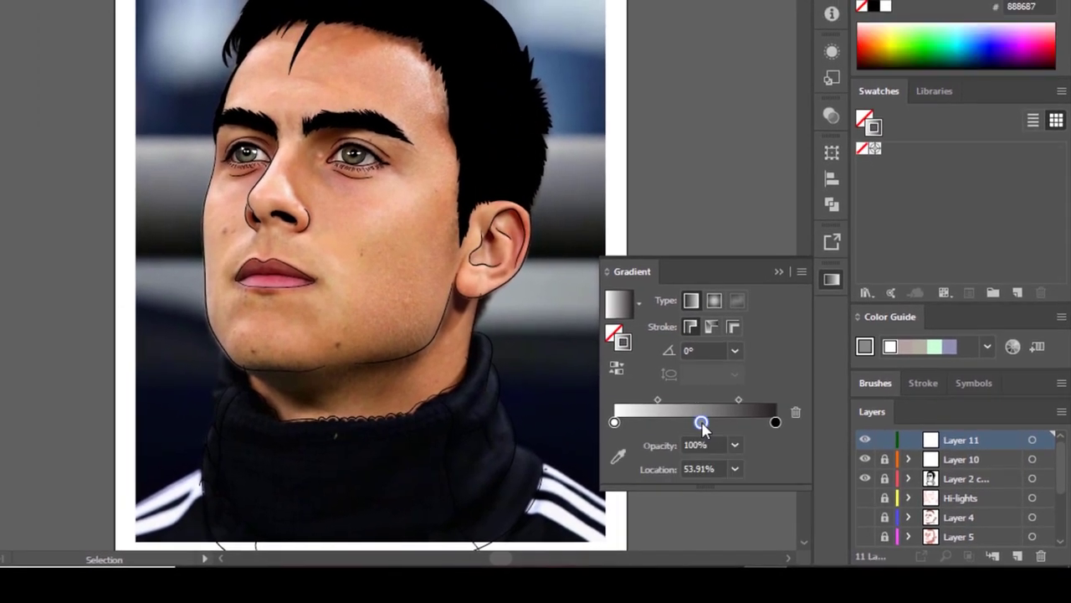
left_click(737, 470)
left_click(756, 353)
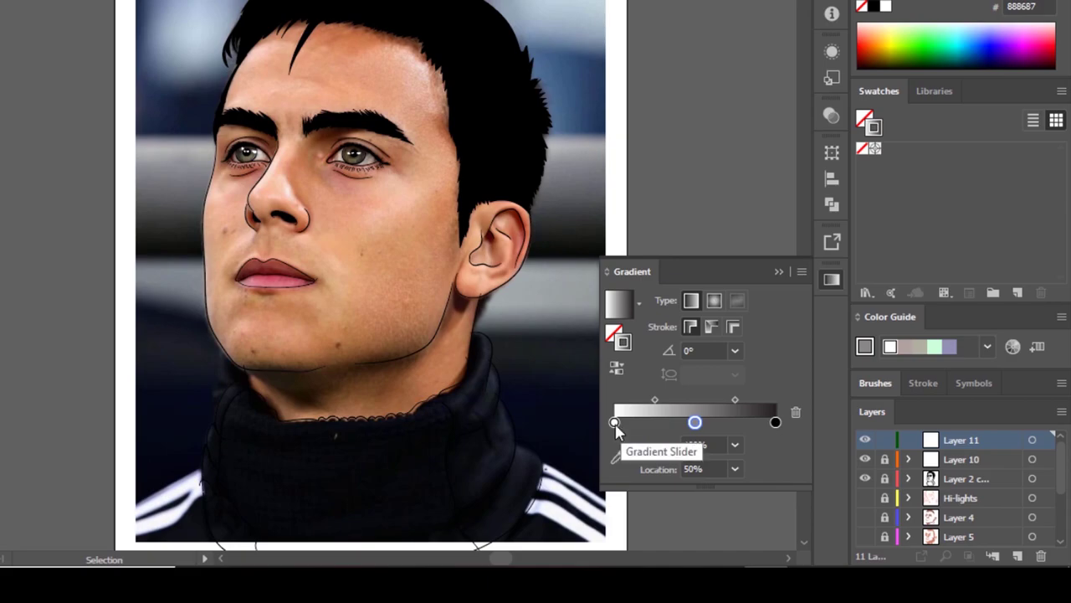
Recolour both end stops of the stroke gradient black by sampling the black hair shape.
left_click(614, 423)
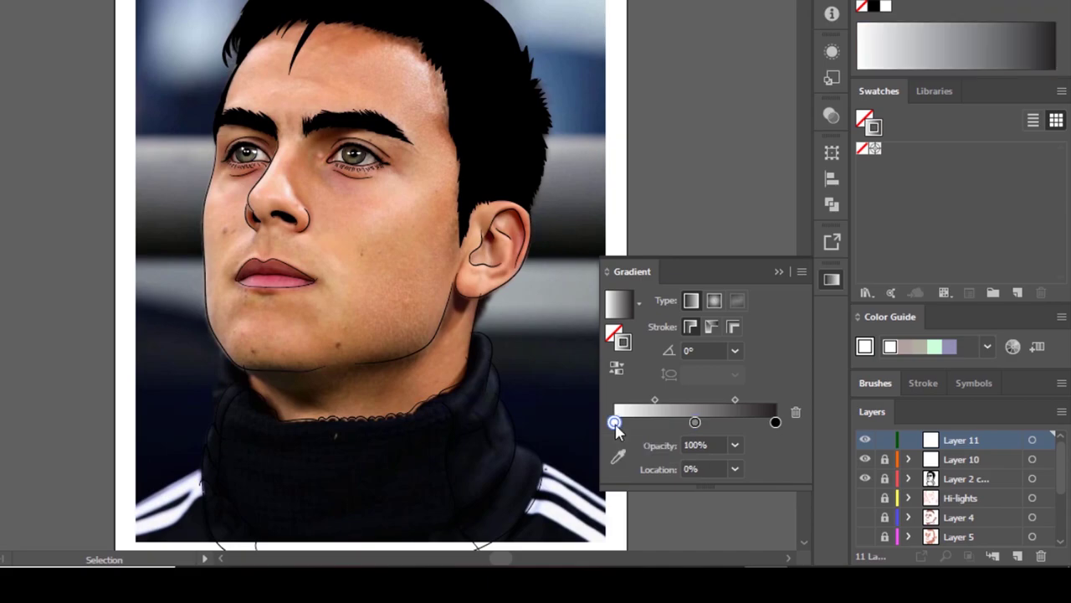
left_click(620, 465)
left_click(488, 37)
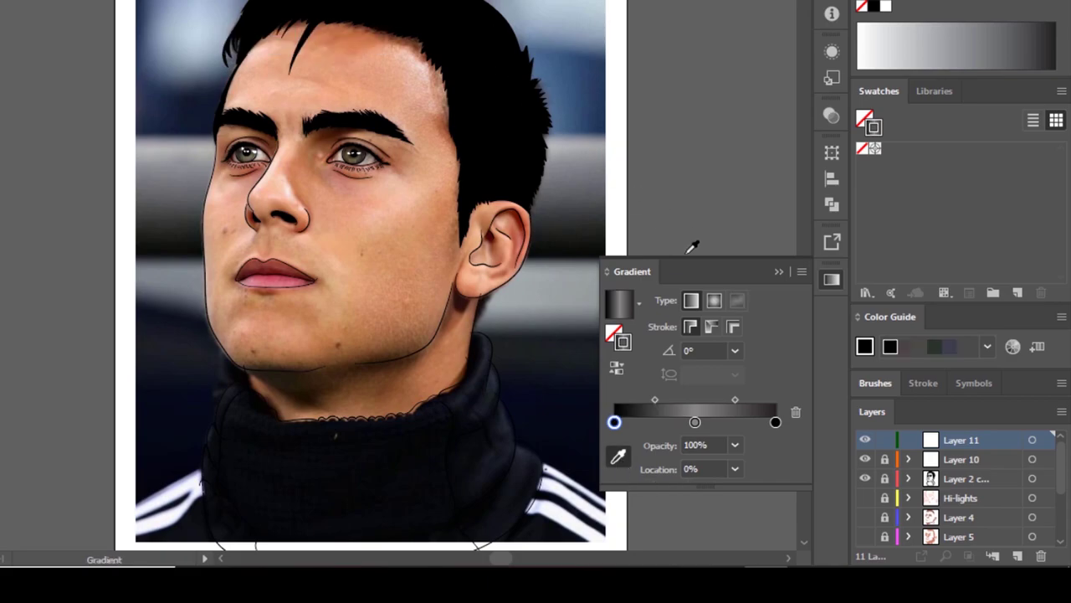
left_click(776, 422)
left_click(496, 122)
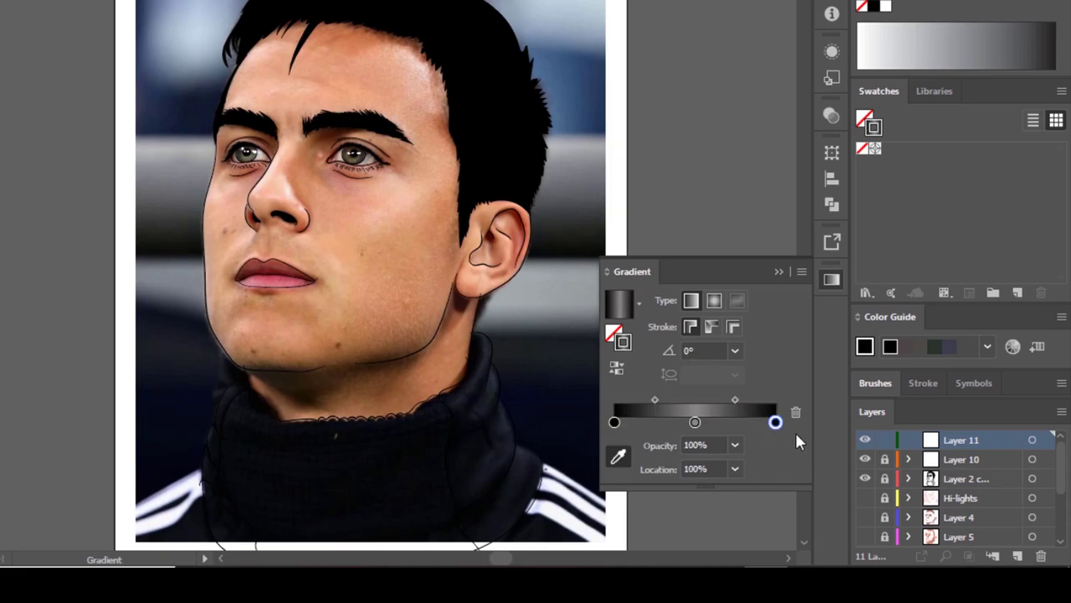
Give the gradient's middle stop the colour R 212, G 182, B 179 (d4b6b3) at 40% opacity.
left_click(694, 422)
double_click(695, 422)
left_click_drag(674, 254, 703, 281)
mouse_move(672, 315)
left_mouse_down()
mouse_move(708, 312)
mouse_move(689, 318)
left_mouse_up()
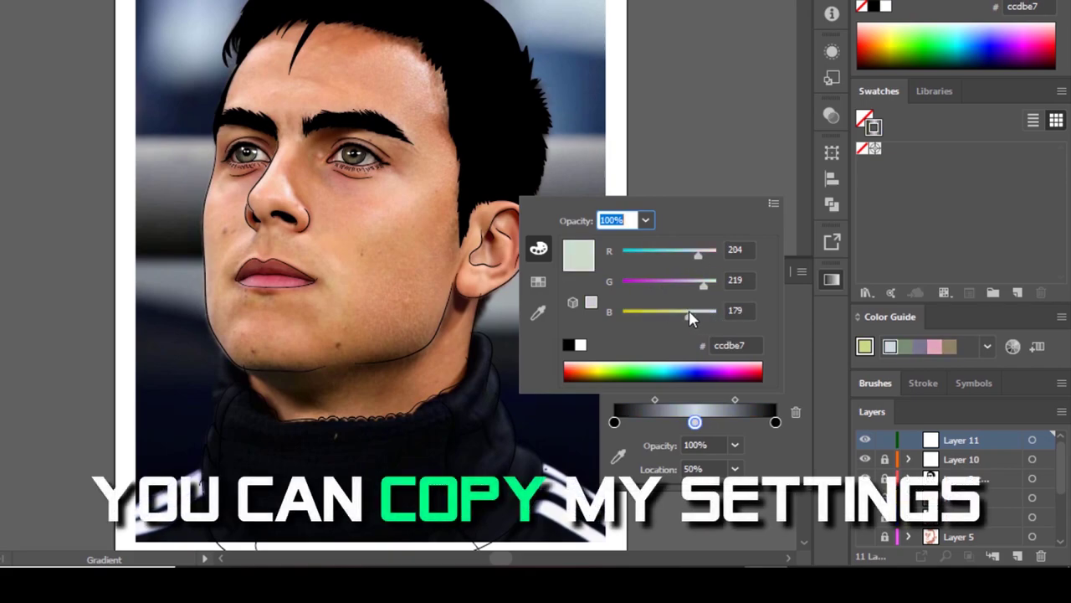
mouse_move(703, 282)
left_mouse_down()
mouse_move(691, 284)
mouse_move(693, 254)
mouse_move(703, 282)
mouse_move(705, 261)
mouse_move(691, 286)
left_mouse_up()
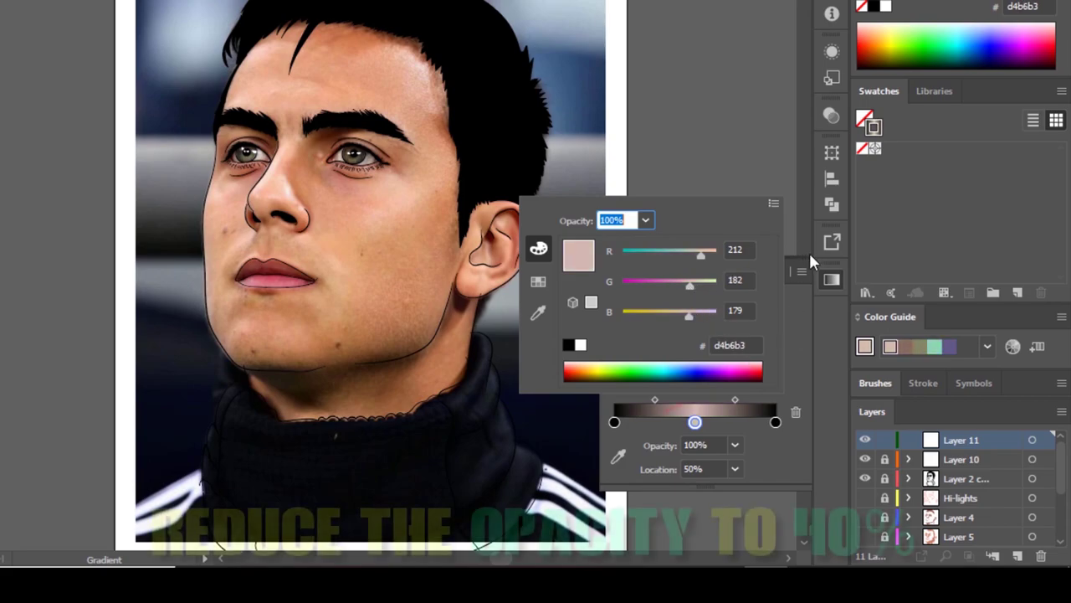
left_click(830, 283)
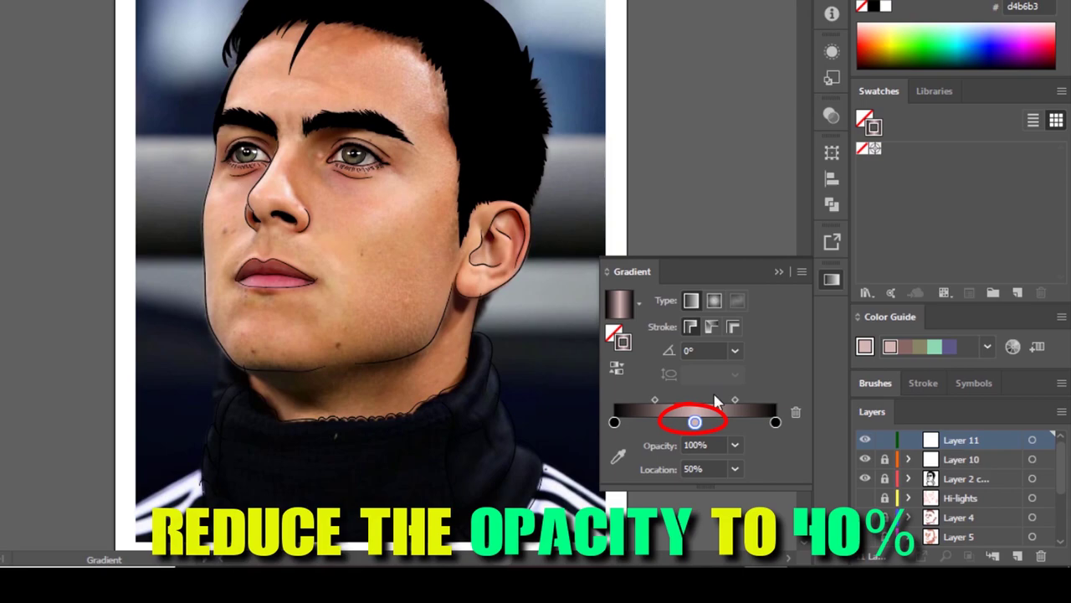
left_click(735, 444)
left_click(770, 308)
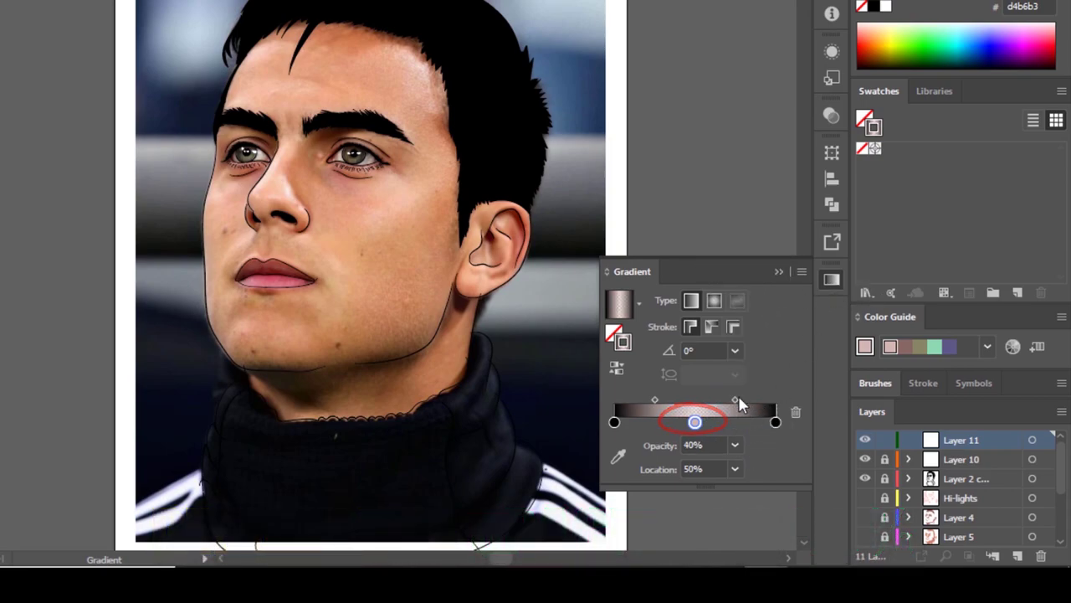
Move both gradient midpoints closer to the middle stop, with the first midpoint at about 73.46%.
left_click_drag(735, 400, 726, 403)
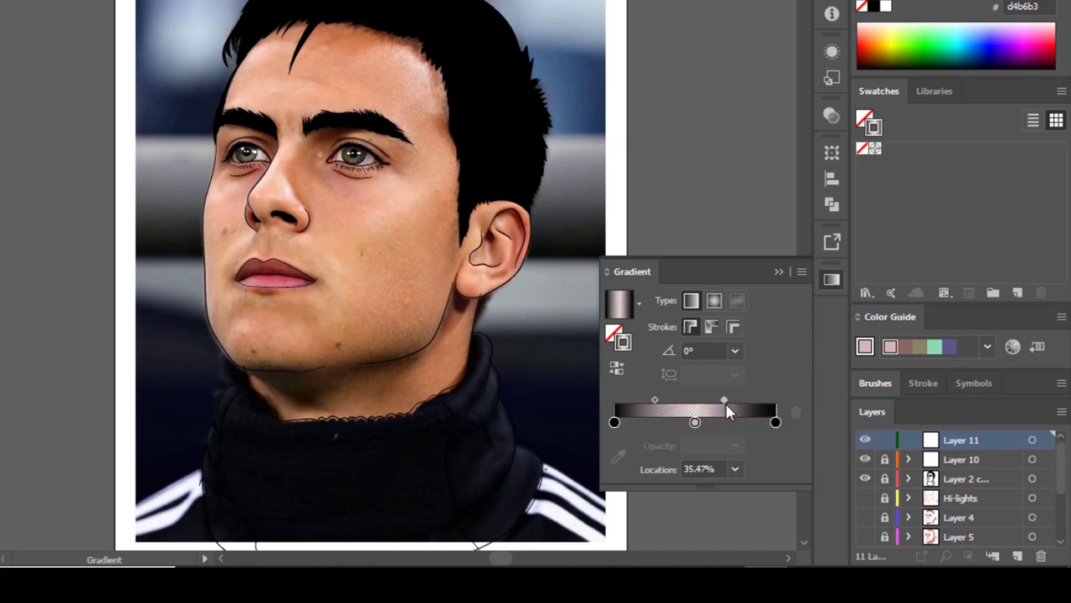
mouse_move(657, 402)
left_mouse_down()
mouse_move(724, 401)
mouse_move(672, 402)
left_mouse_up()
left_click(724, 400)
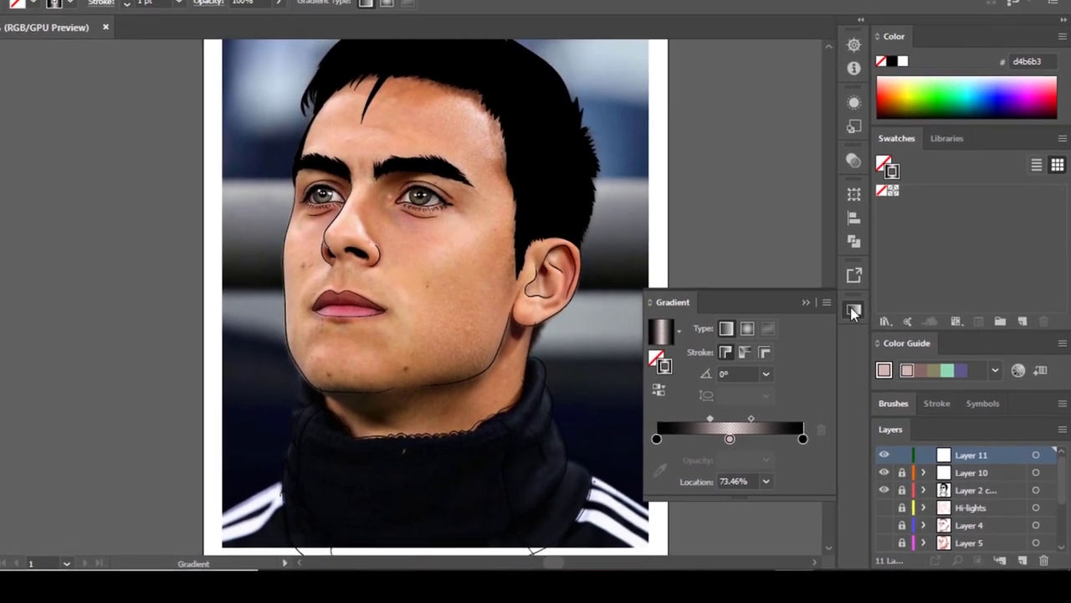
left_click(832, 280)
Choose the Pencil tool and hide the Layer 2 copy line art to expose the hair in the photo.
scroll(562, 310, "up", 2)
scroll(636, 356, "up", 2)
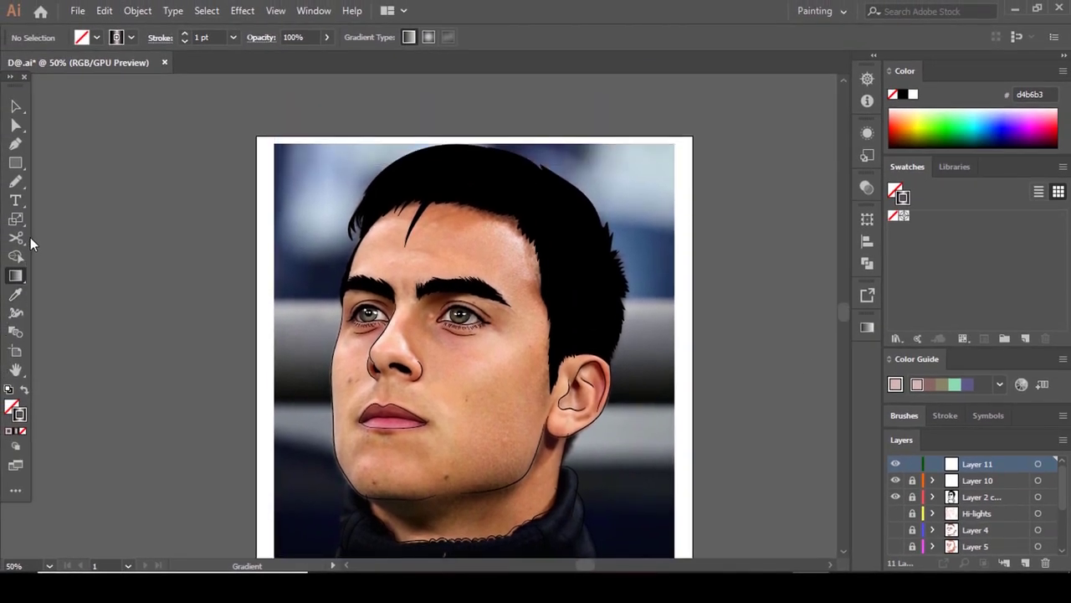
left_click(20, 185)
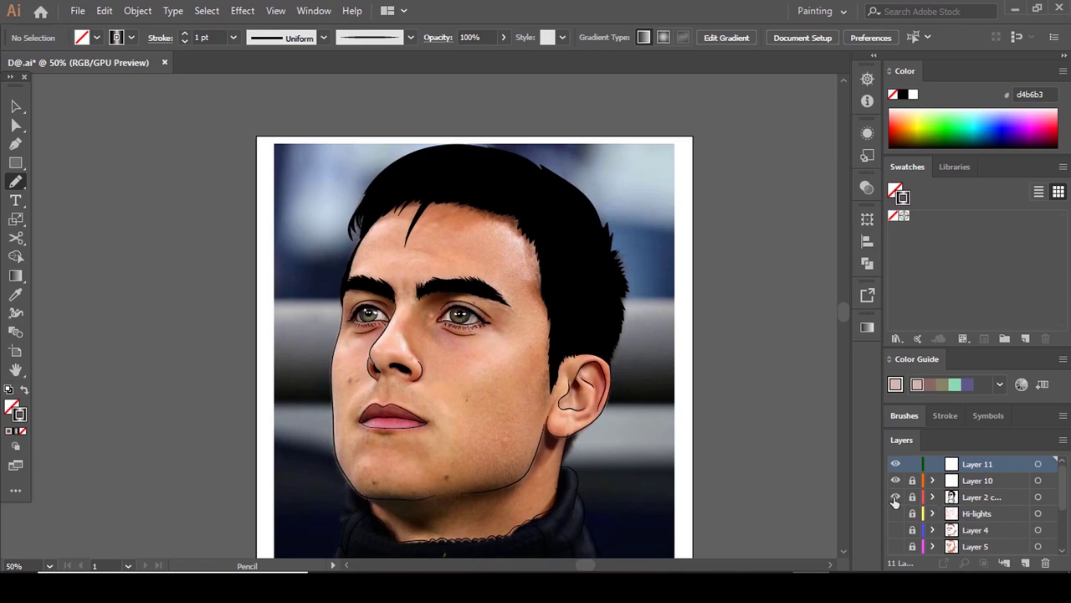
left_click(895, 497)
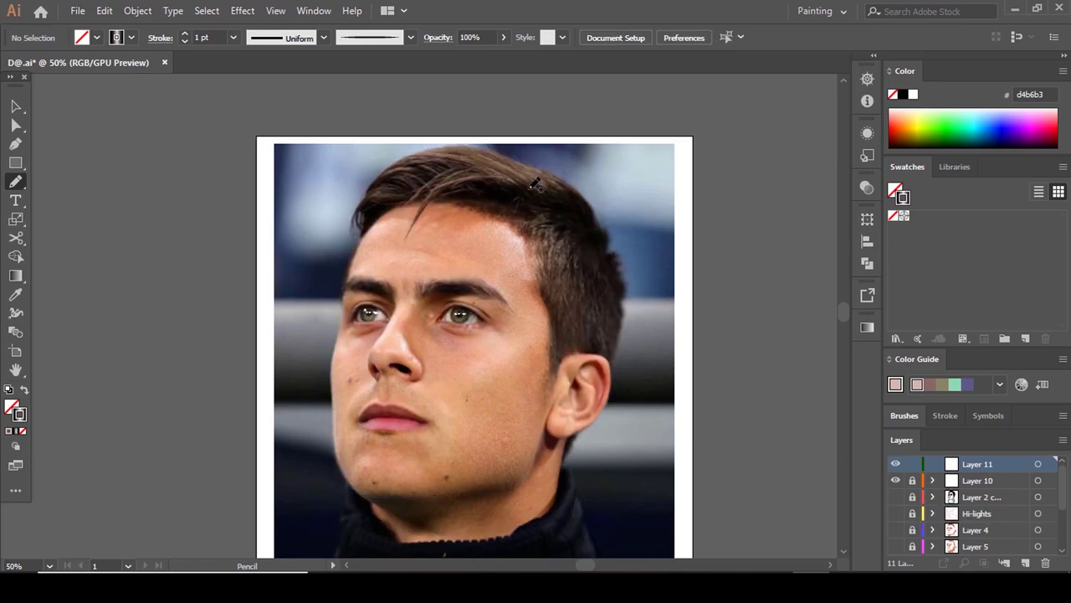
Draw four long Pencil strands on Layer 11 that follow the swept hair from the fringe across the crown.
scroll(527, 157, "up", 3)
scroll(469, 187, "down", 4)
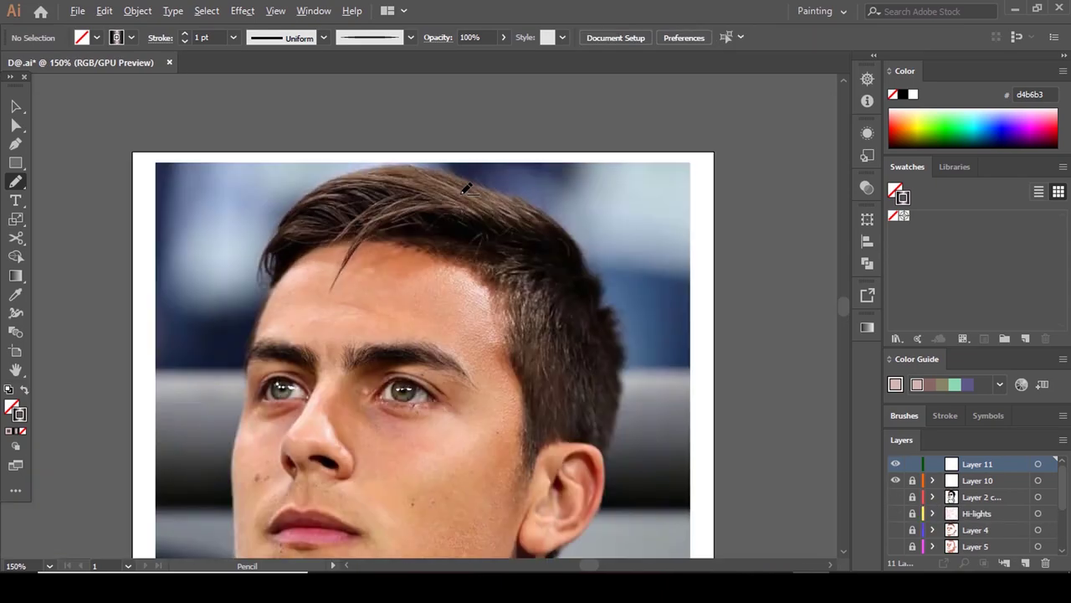
scroll(518, 195, "up", 4)
scroll(530, 223, "down", 4)
scroll(465, 254, "up", 3)
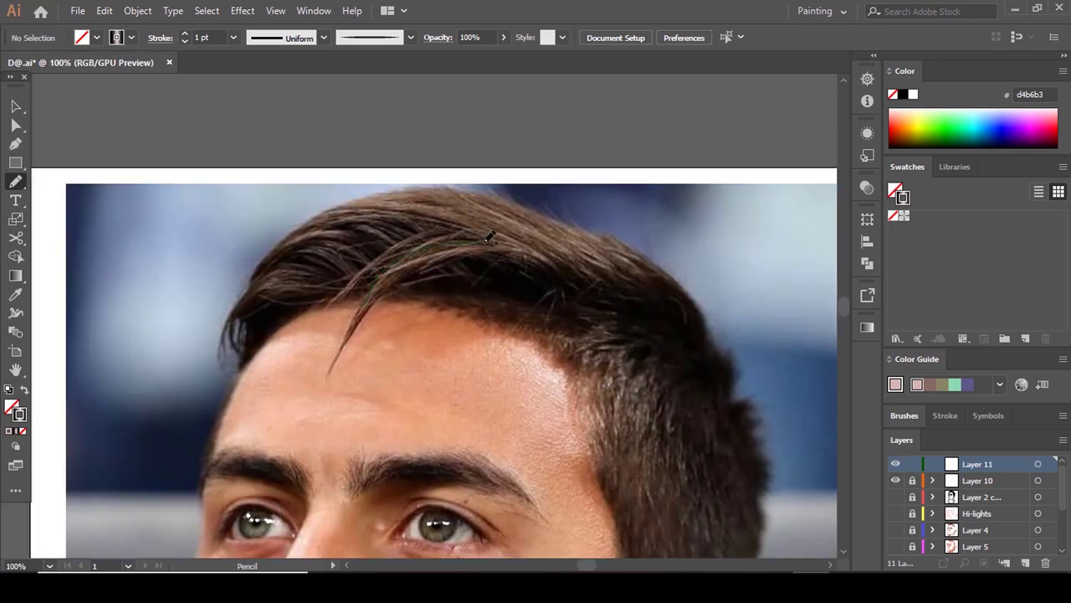
left_click_drag(625, 252, 626, 253)
scroll(628, 251, "up", 2)
left_click_drag(415, 190, 561, 236)
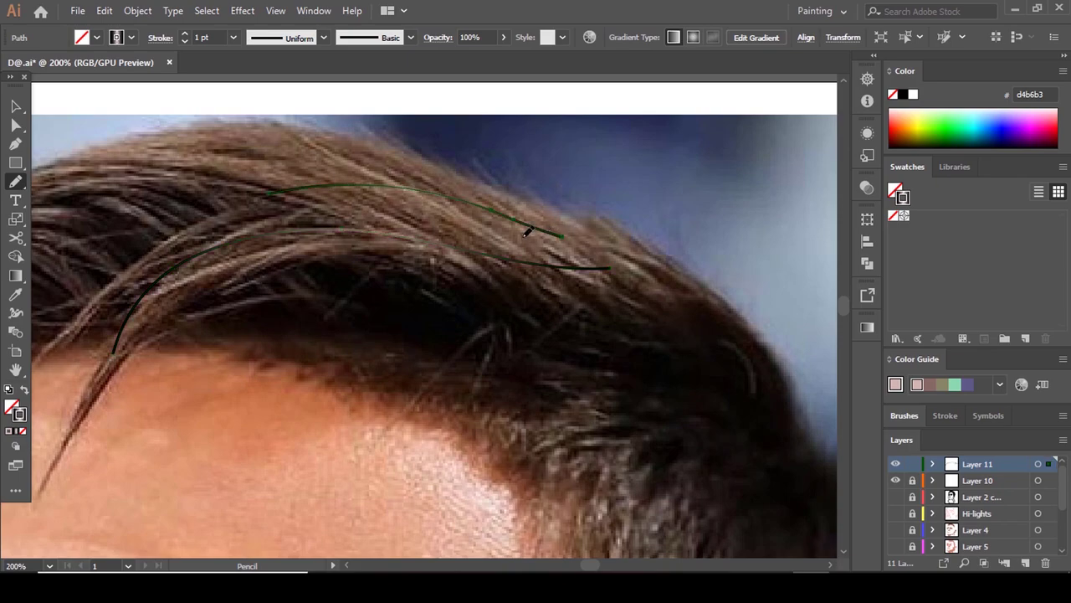
mouse_move(393, 211)
left_mouse_down()
mouse_move(492, 225)
mouse_move(666, 277)
left_mouse_up()
left_click_drag(363, 252, 605, 300)
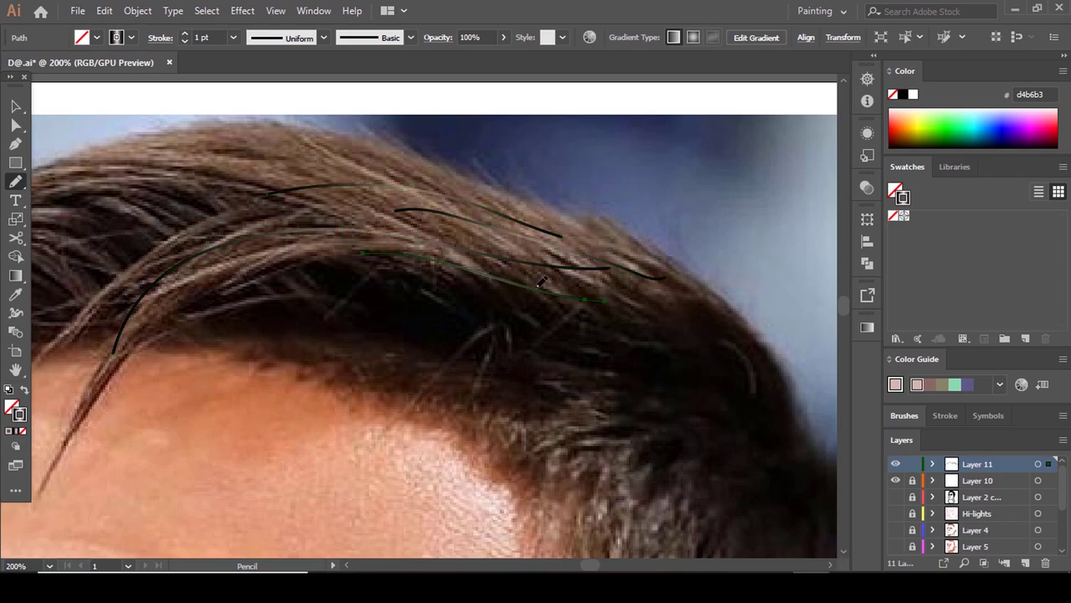
Check the Pencil tool options and spread the stroke gradient's midpoints outward, with the first midpoint at about 63.41%.
double_click(15, 181)
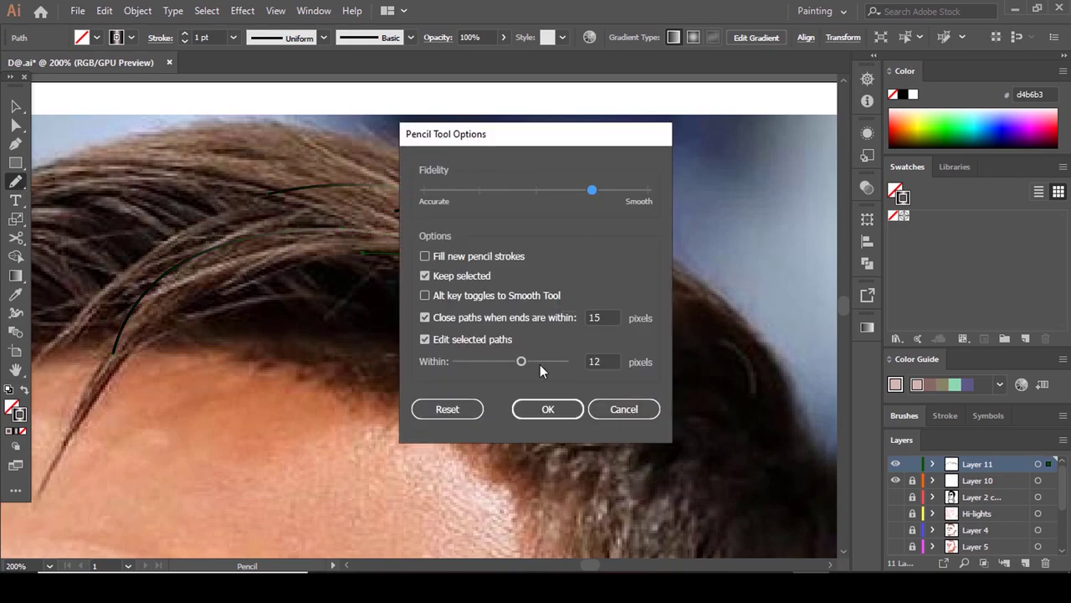
left_click(547, 408)
left_click(867, 327)
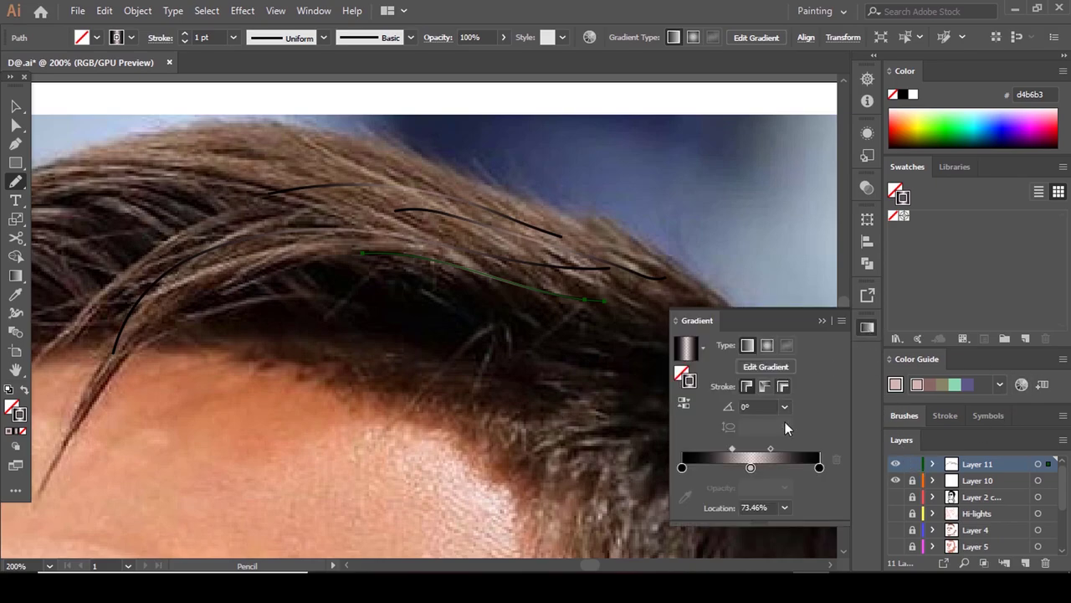
left_click_drag(733, 450, 728, 454)
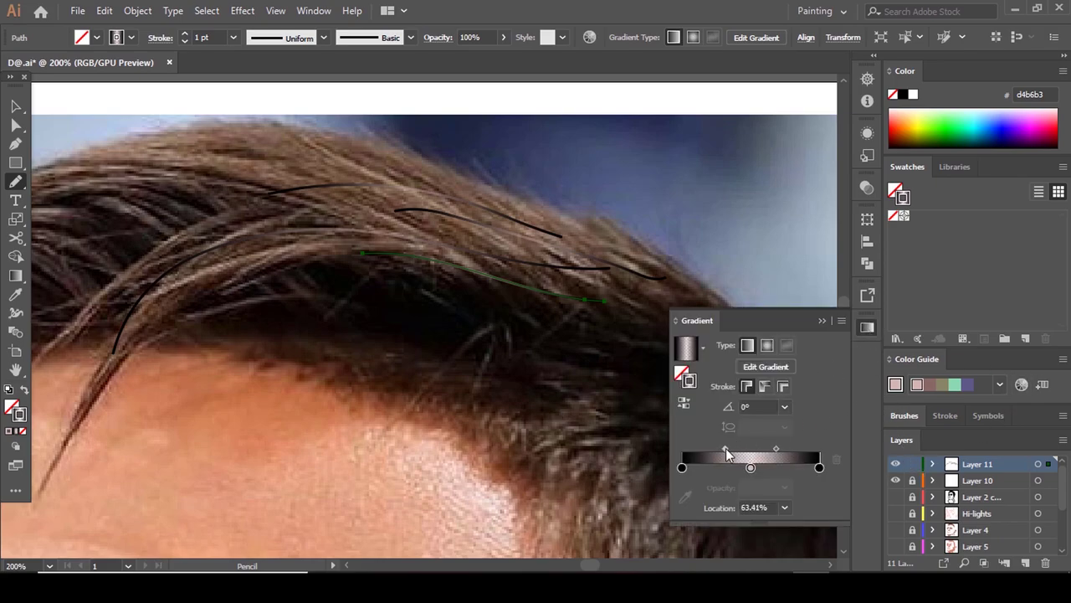
left_click(868, 329)
Draw eight Pencil strands on Layer 11 that follow the photo's hair from the front side up across the crown.
scroll(681, 241, "down", 3)
scroll(629, 297, "up", 3)
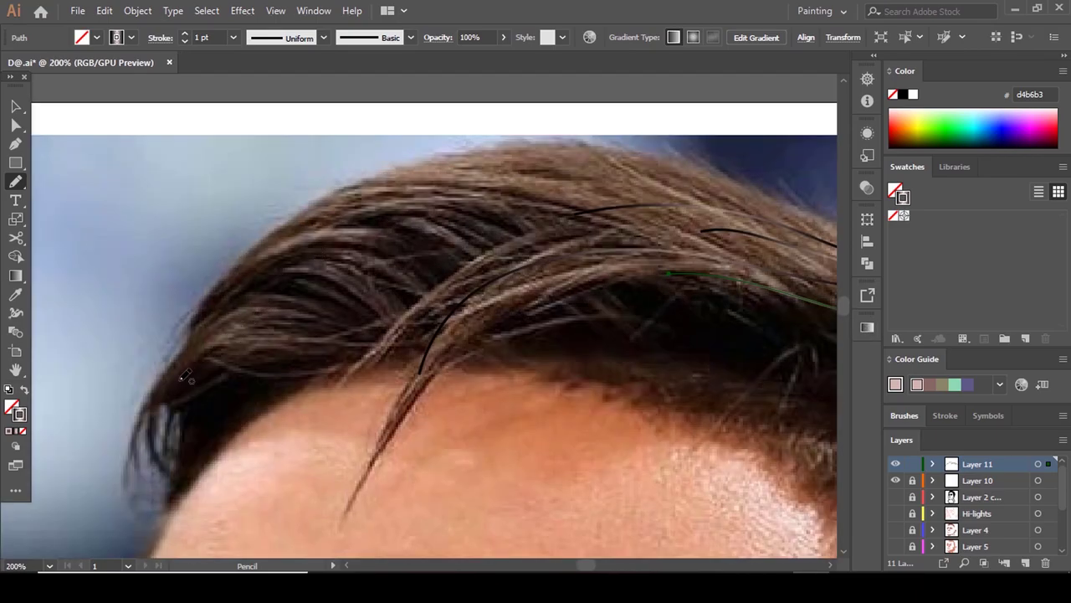
left_click_drag(185, 375, 332, 329)
left_click_drag(197, 344, 342, 320)
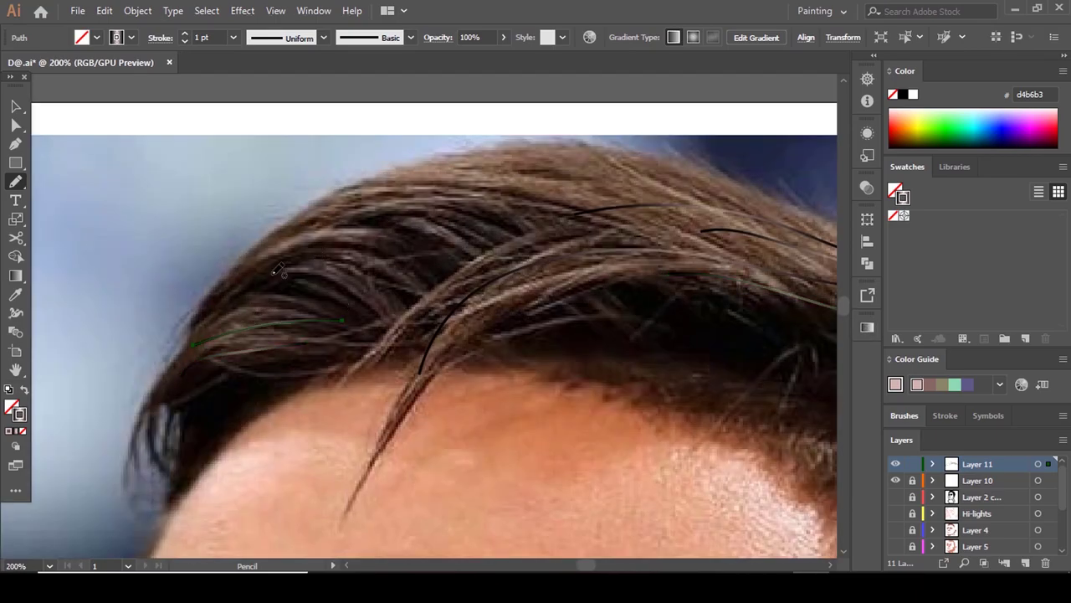
left_click_drag(276, 242, 424, 256)
left_click_drag(417, 197, 580, 198)
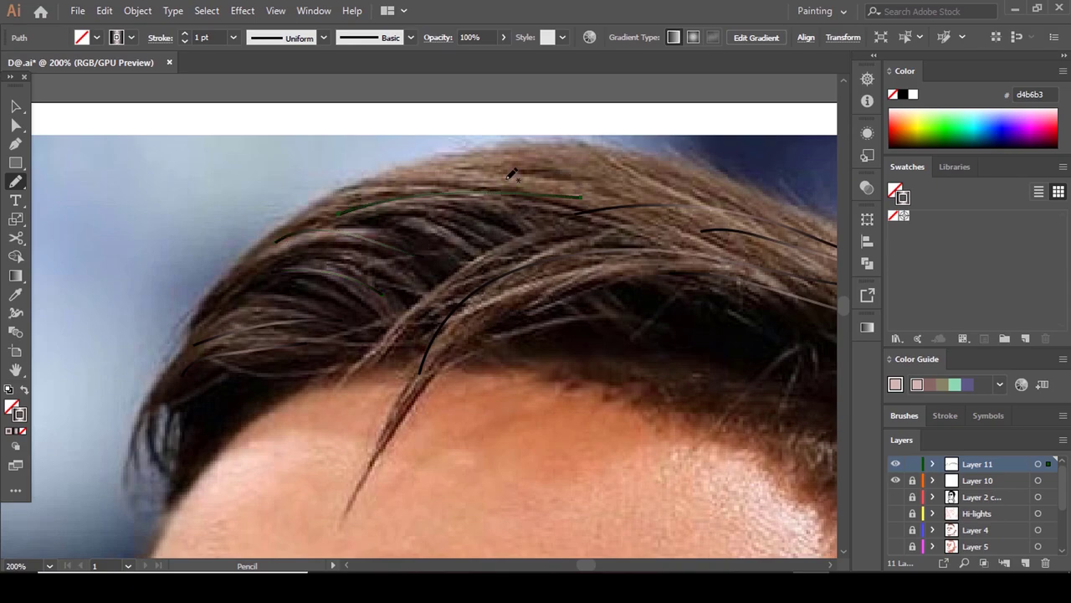
mouse_move(435, 178)
left_mouse_down()
mouse_move(603, 184)
mouse_move(655, 201)
left_mouse_up()
left_click_drag(562, 151, 726, 200)
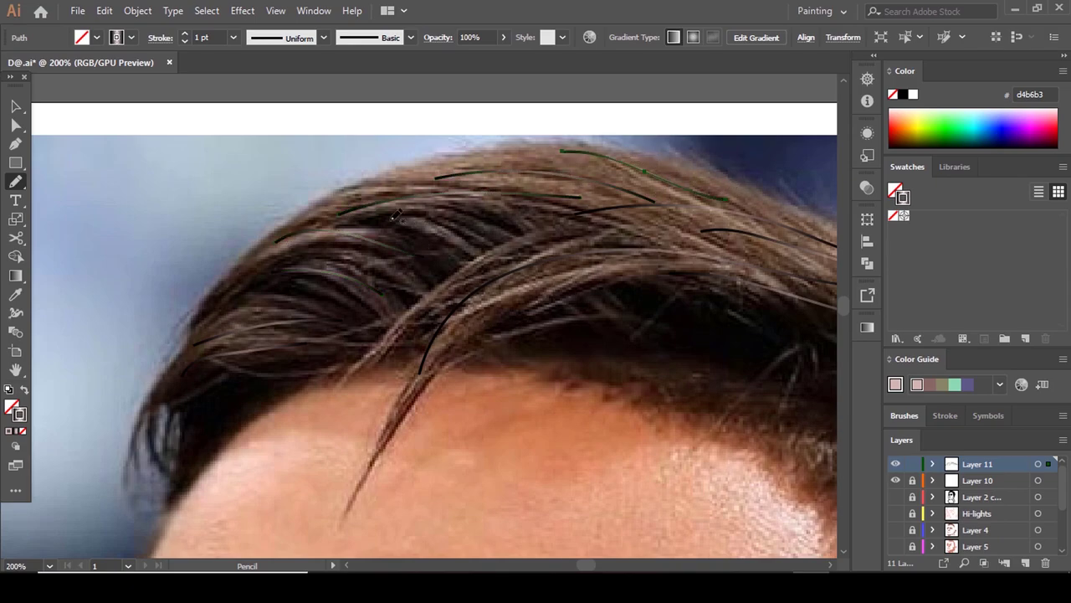
mouse_move(482, 200)
left_mouse_down()
mouse_move(461, 178)
mouse_move(532, 172)
mouse_move(631, 195)
left_mouse_up()
left_click_drag(448, 215, 531, 226)
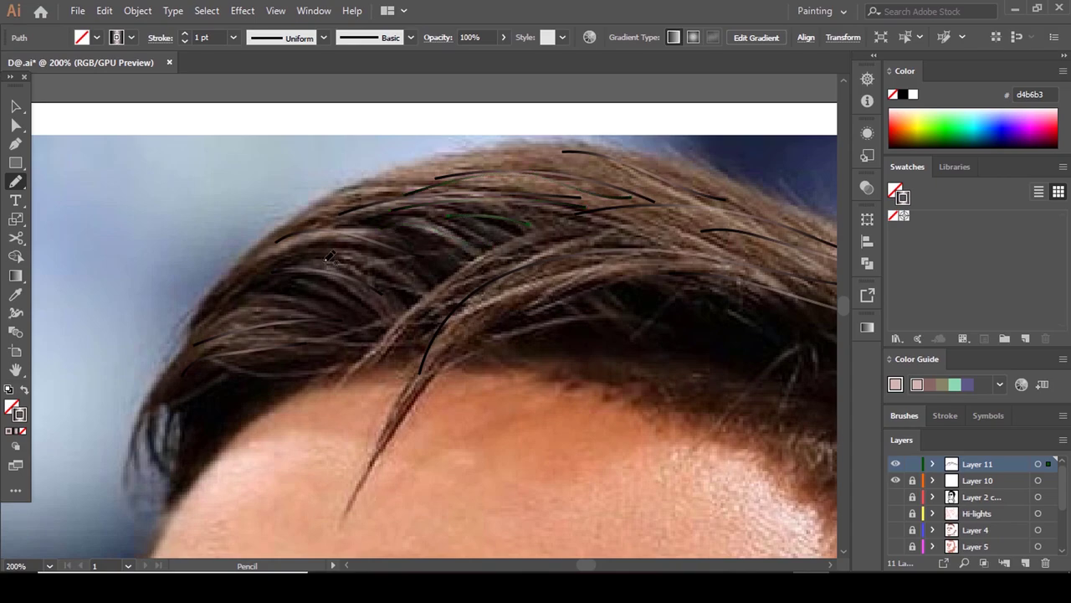
Add four curved Pencil strands to the front side of the hair, between the hairline and the crown.
mouse_move(219, 286)
left_mouse_down()
mouse_move(412, 260)
mouse_move(316, 262)
left_mouse_up()
left_click_drag(177, 407, 329, 353)
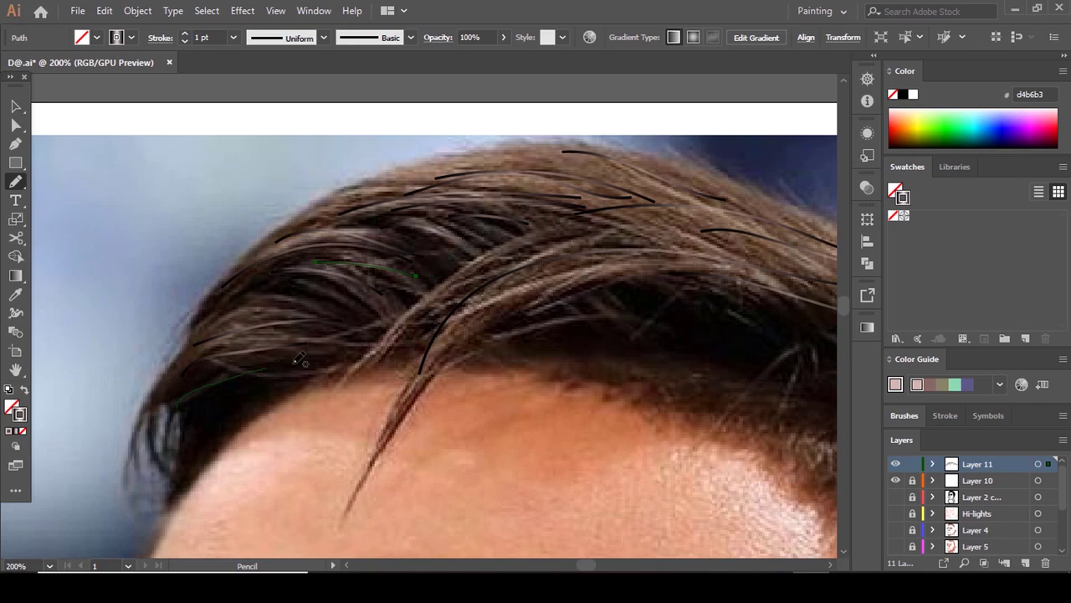
left_click_drag(203, 324, 365, 302)
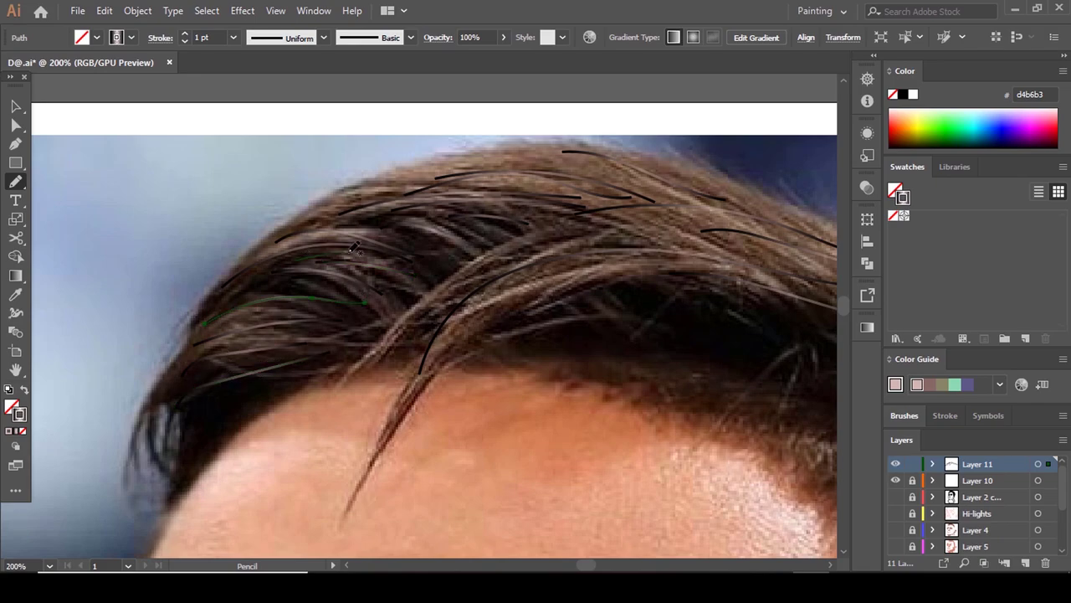
left_click_drag(296, 259, 475, 273)
scroll(368, 266, "down", 2)
scroll(548, 286, "up", 2)
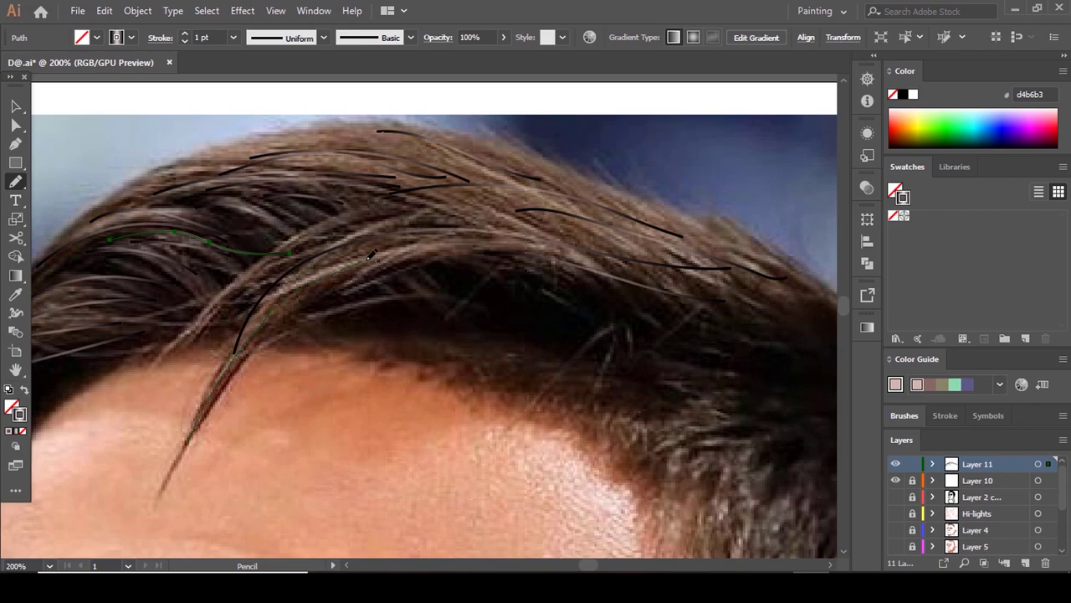
Draw long Pencil strands along the fringe lock and over the crown toward the back of the head, undoing a misdrawn stroke.
left_click_drag(576, 246, 678, 276)
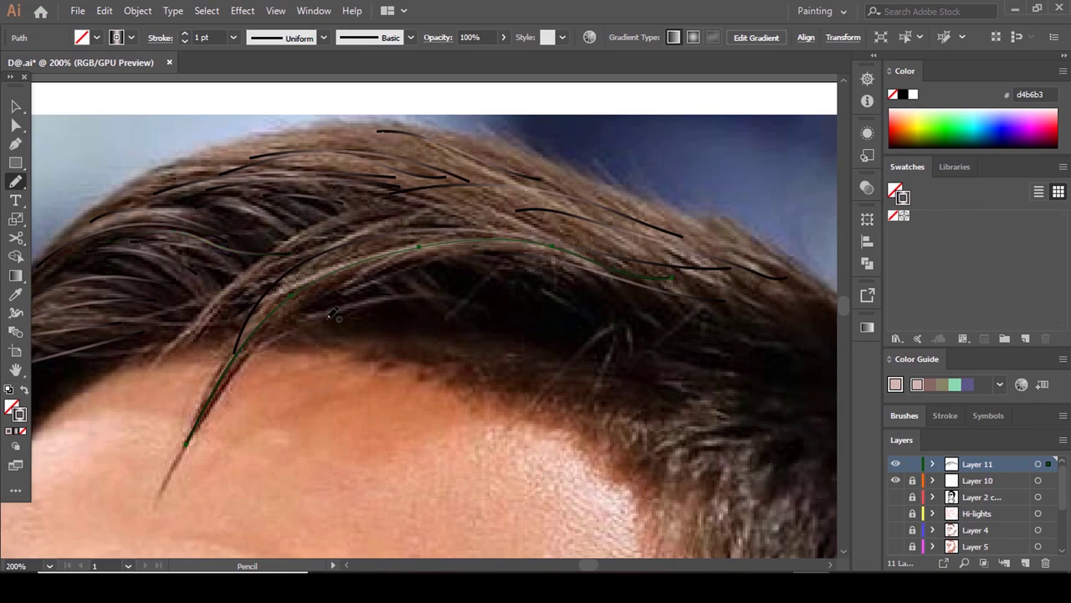
mouse_move(309, 310)
left_mouse_down()
mouse_move(442, 267)
mouse_move(520, 263)
mouse_move(660, 322)
left_mouse_up()
scroll(660, 323, "down", 2)
scroll(662, 309, "up", 2)
left_click_drag(346, 234, 645, 302)
key("ctrl+z")
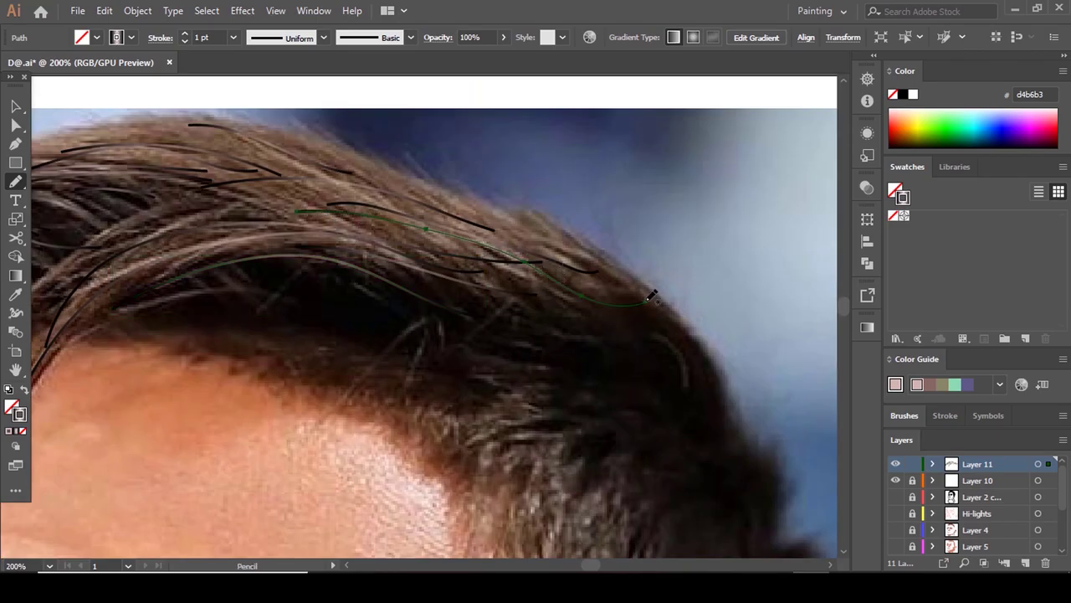
scroll(586, 270, "up", 1)
left_click_drag(350, 206, 643, 297)
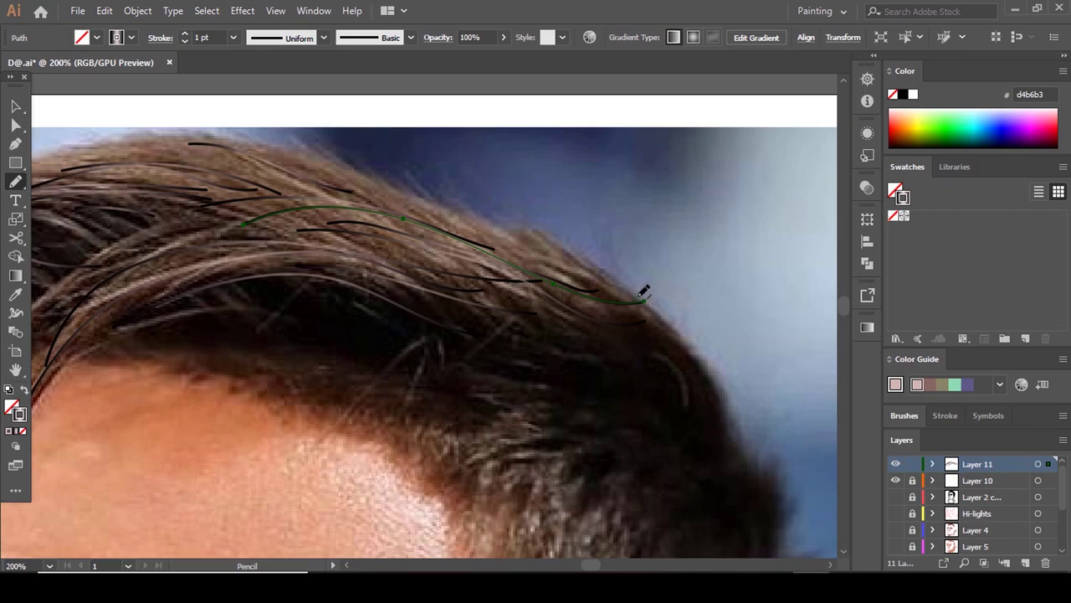
Compare the new strands with the line art by briefly showing Layer 2 copy and hiding it again.
scroll(642, 297, "down", 4)
left_click(896, 499)
left_click(896, 499)
scroll(544, 279, "up", 4)
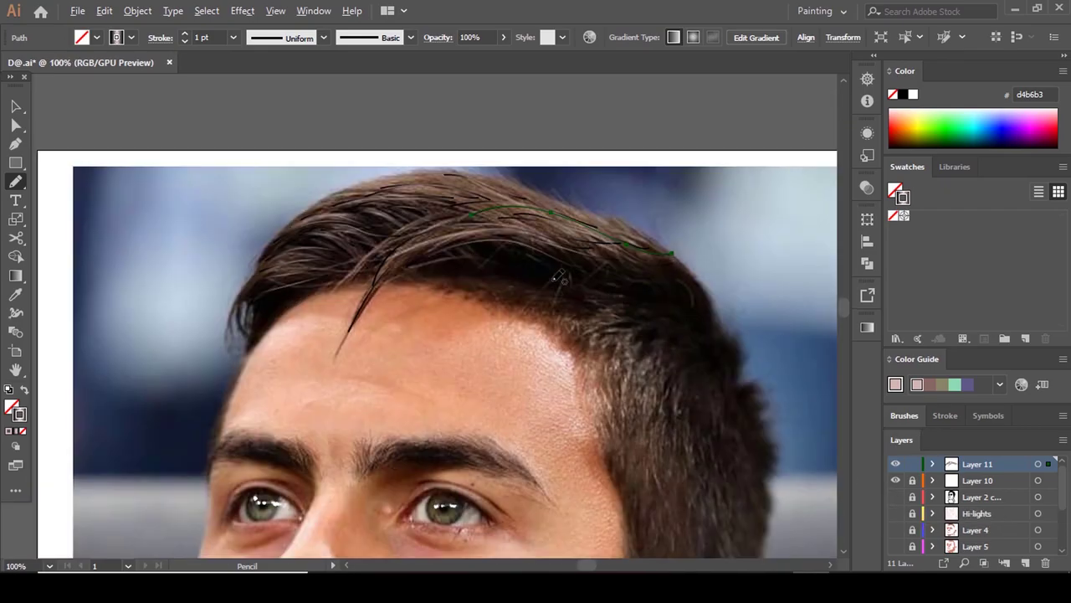
Draw eight short, upward-curving Pencil strands in the side hair behind the temple.
scroll(536, 280, "down", 3)
scroll(527, 279, "up", 3)
left_click_drag(424, 361, 450, 266)
left_click_drag(394, 353, 430, 232)
left_click_drag(369, 318, 425, 197)
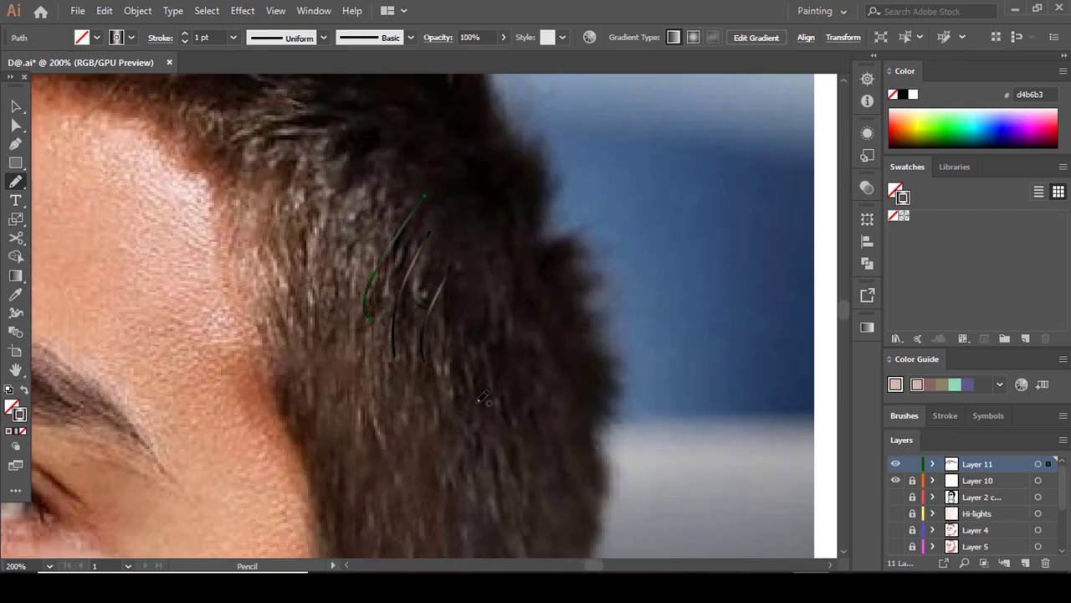
left_click_drag(477, 400, 482, 276)
left_click_drag(399, 424, 412, 337)
left_click_drag(352, 398, 359, 285)
left_click_drag(324, 293, 373, 162)
left_click_drag(370, 222, 428, 141)
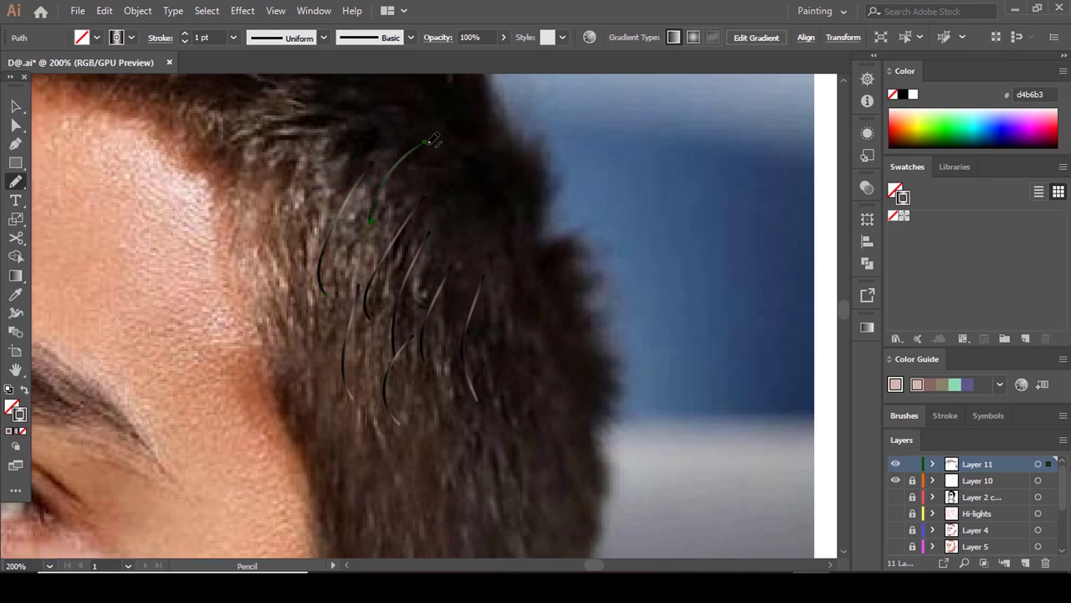
Draw five Pencil strands sweeping back from the hairline above the temple.
scroll(454, 253, "down", 3)
scroll(417, 220, "up", 4)
left_click_drag(372, 271, 459, 167)
left_click_drag(291, 235, 432, 160)
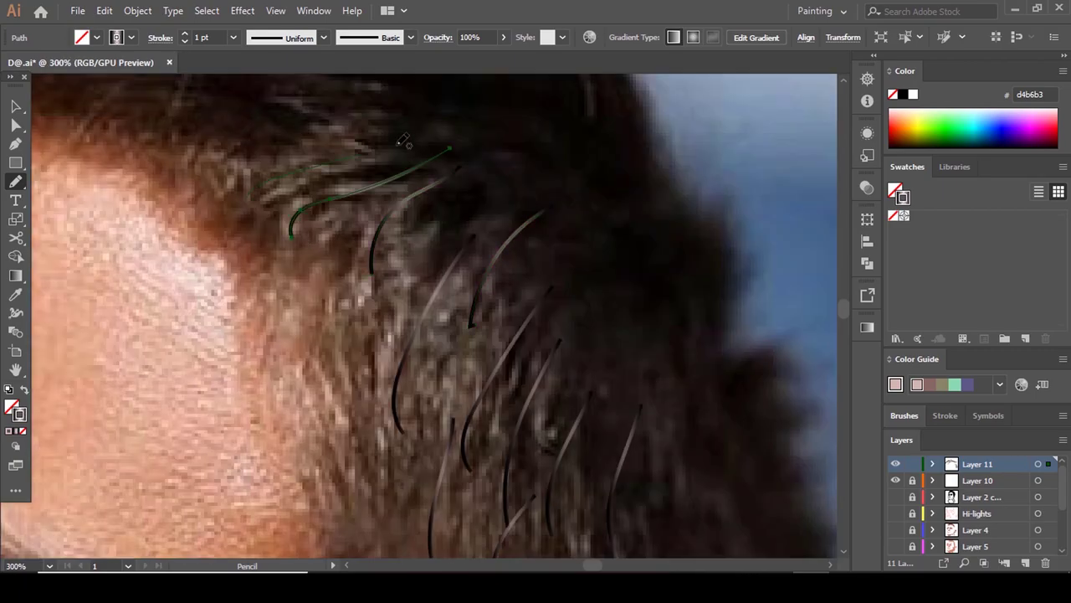
scroll(404, 144, "up", 3)
left_click_drag(246, 312, 430, 248)
left_click_drag(255, 243, 483, 180)
left_click_drag(284, 187, 462, 179)
Add three more curved Pencil strands between the existing ones in the side hair.
scroll(461, 191, "down", 5)
scroll(487, 255, "up", 5)
left_click_drag(576, 389, 613, 198)
left_click_drag(505, 289, 580, 151)
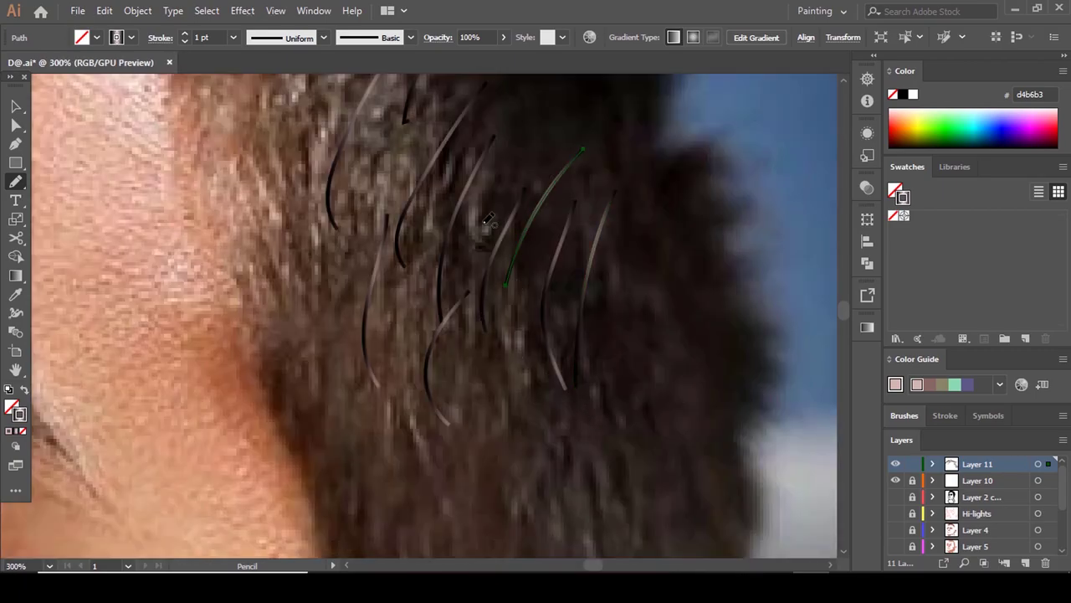
left_click_drag(470, 226, 522, 147)
Draw long Pencil strands along the upper edge of the crown, following the swept-back hair.
scroll(630, 203, "down", 4)
scroll(636, 198, "up", 3)
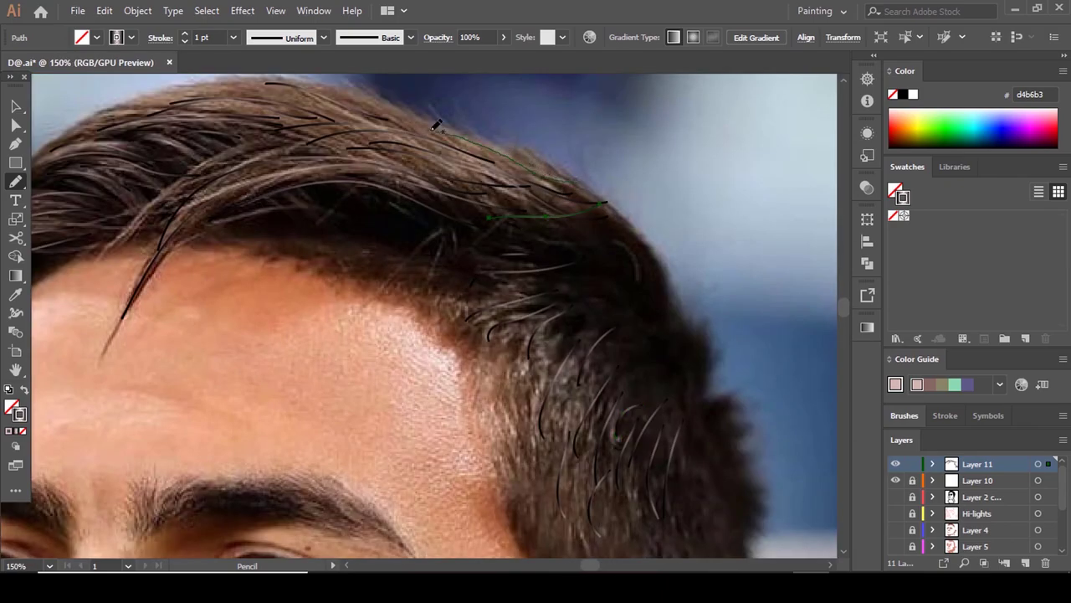
scroll(231, 158, "down", 2)
mouse_move(78, 194)
left_mouse_down()
mouse_move(333, 174)
mouse_move(551, 229)
left_mouse_up()
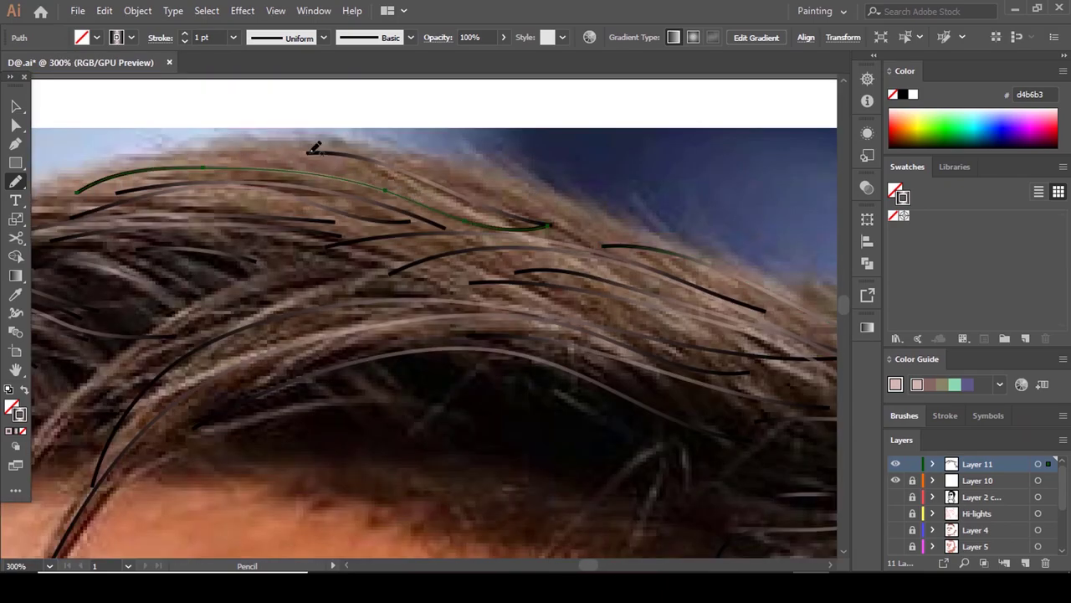
mouse_move(224, 157)
left_mouse_down()
mouse_move(515, 180)
mouse_move(679, 240)
left_mouse_up()
scroll(709, 204, "down", 3)
scroll(490, 213, "up", 3)
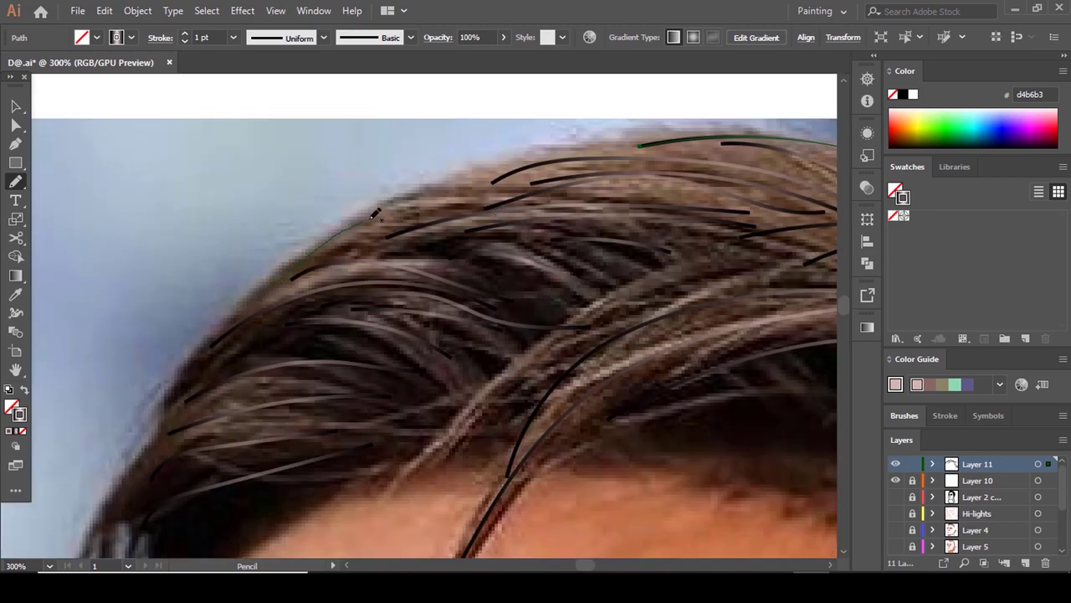
Draw five long Pencil strands along the outer front edge of the hair, curving inward from the hair outline.
scroll(251, 276, "down", 2)
left_click_drag(165, 332, 374, 227)
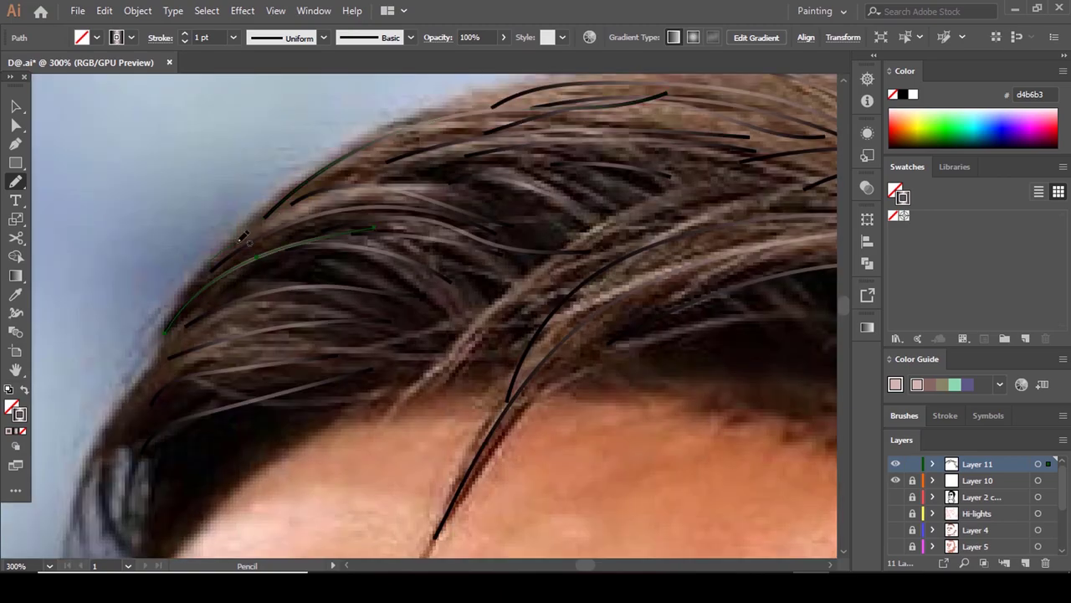
mouse_move(240, 241)
left_mouse_down()
mouse_move(343, 190)
mouse_move(569, 196)
left_mouse_up()
scroll(446, 206, "down", 2)
left_click_drag(115, 391, 390, 242)
left_click_drag(120, 326, 344, 234)
left_click_drag(159, 257, 471, 215)
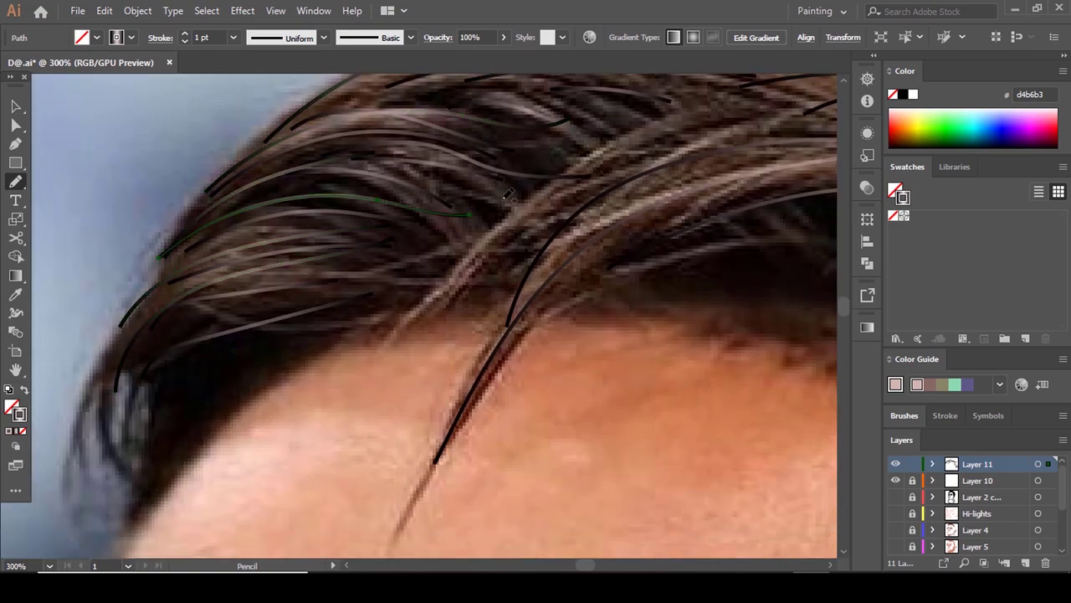
Draw a strand on the small front tuft and two long Pencil strands along the fringe lock.
scroll(519, 209, "up", 3)
scroll(502, 243, "down", 4)
scroll(502, 242, "left", 5)
left_click_drag(360, 245, 286, 424)
scroll(339, 383, "right", 8)
left_click_drag(624, 100, 335, 319)
left_click_drag(817, 110, 403, 281)
scroll(389, 327, "up", 3)
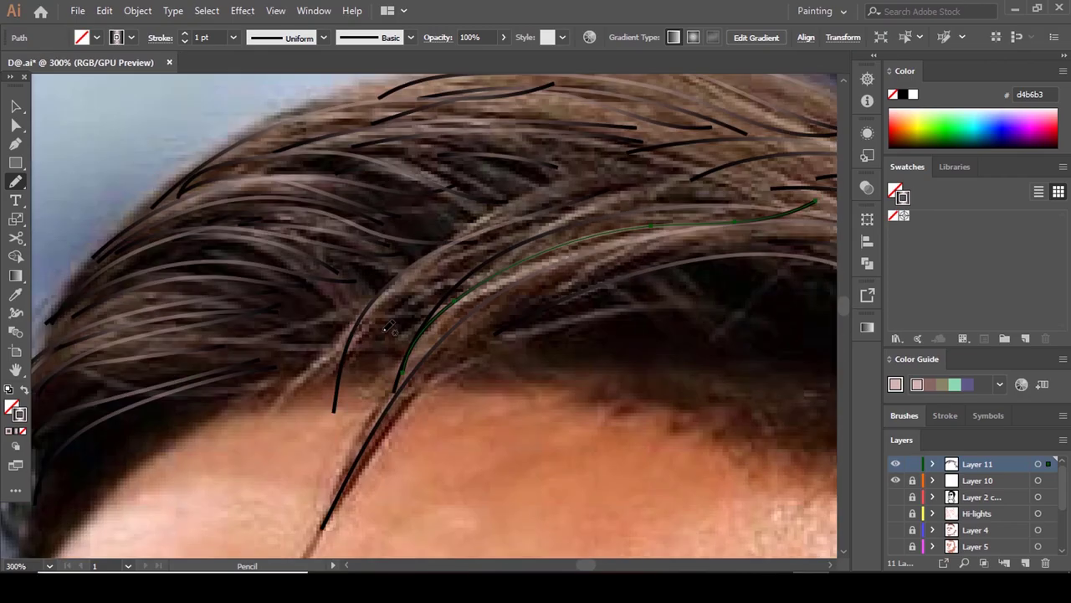
Add Pencil strands beside the fringe lock and across the dark hair beneath the crown.
scroll(390, 327, "down", 1)
scroll(335, 293, "right", 3)
left_click_drag(280, 256, 206, 317)
scroll(351, 210, "up", 1)
scroll(351, 210, "right", 5)
left_click_drag(306, 283, 612, 298)
scroll(444, 219, "down", 1)
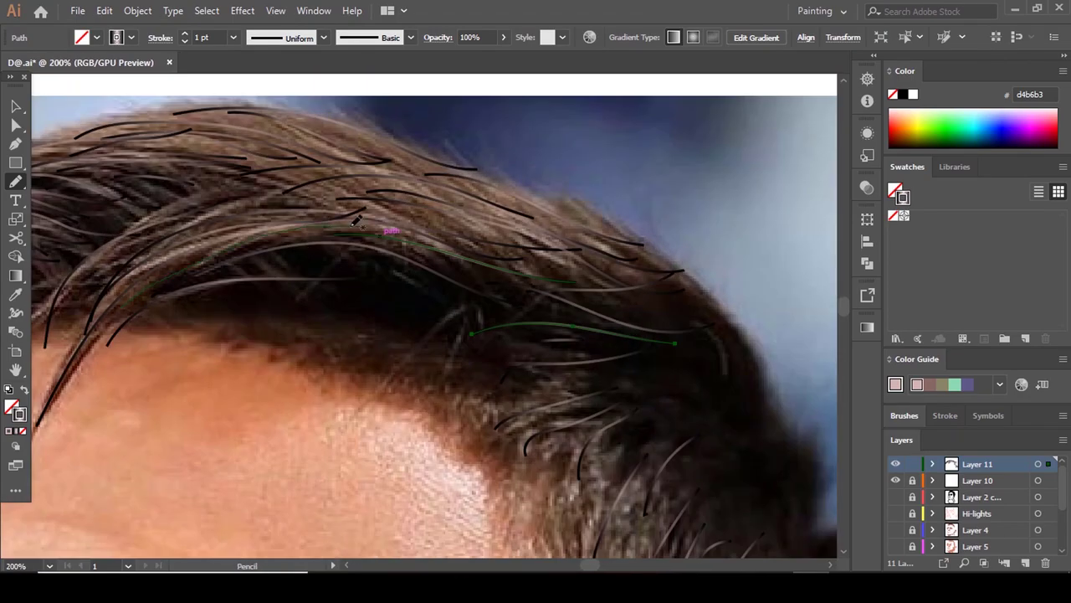
Toggle the Layer 2 copy line art on and off to see which hair areas still lack strands.
scroll(452, 221, "down", 3)
left_click(895, 496)
scroll(544, 193, "down", 2)
left_click(896, 496)
scroll(585, 272, "up", 5)
Draw six short Pencil strands in the bare areas at the side and back of the hair.
scroll(578, 305, "down", 2)
left_click_drag(496, 268, 531, 347)
left_click_drag(482, 316, 569, 423)
scroll(392, 306, "up", 3)
left_click_drag(322, 239, 333, 310)
left_click_drag(339, 298, 354, 364)
scroll(535, 287, "down", 3)
left_click_drag(461, 339, 475, 381)
left_click_drag(563, 276, 584, 322)
scroll(469, 334, "up", 8)
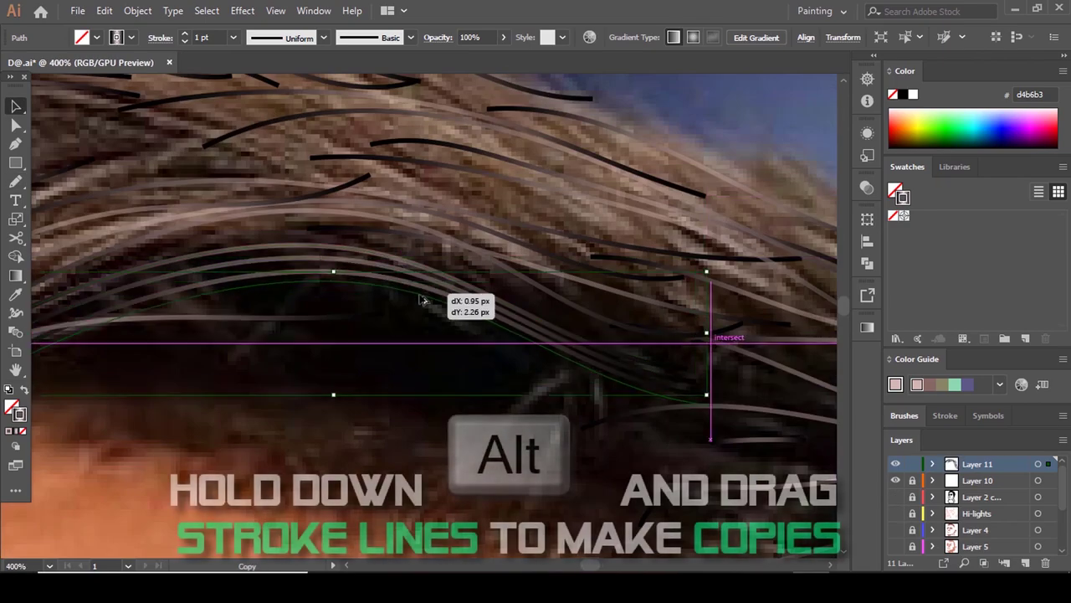
Duplicate the fringe and temple strands with small offsets to form dense bundles, with the Layer 2 copy line art visible.
left_click_drag(423, 299, 365, 301)
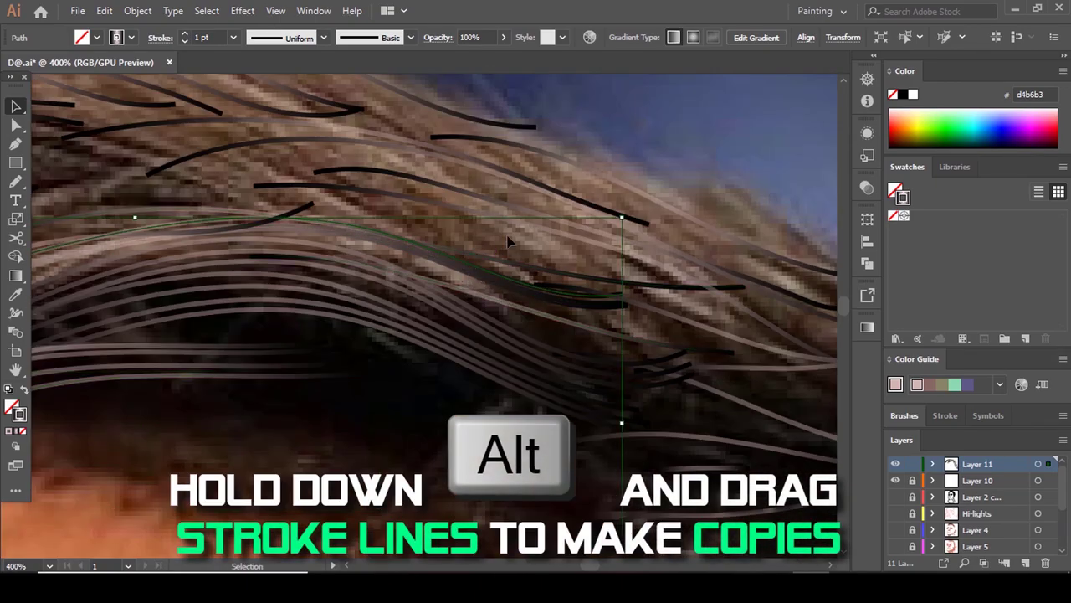
mouse_move(622, 426)
left_mouse_down()
mouse_move(514, 227)
mouse_move(573, 176)
left_mouse_up()
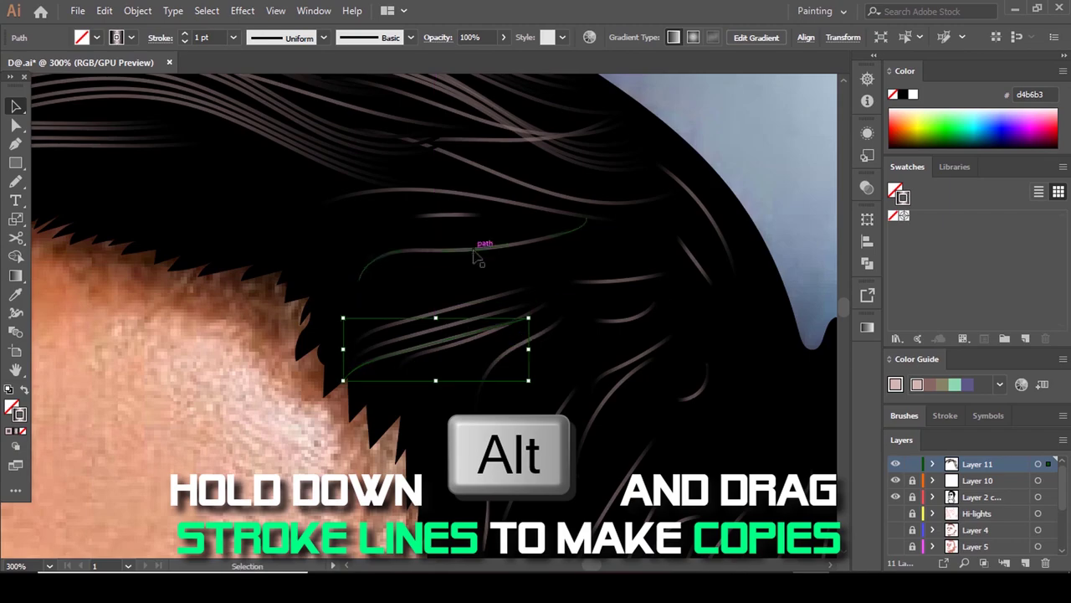
left_click(452, 227)
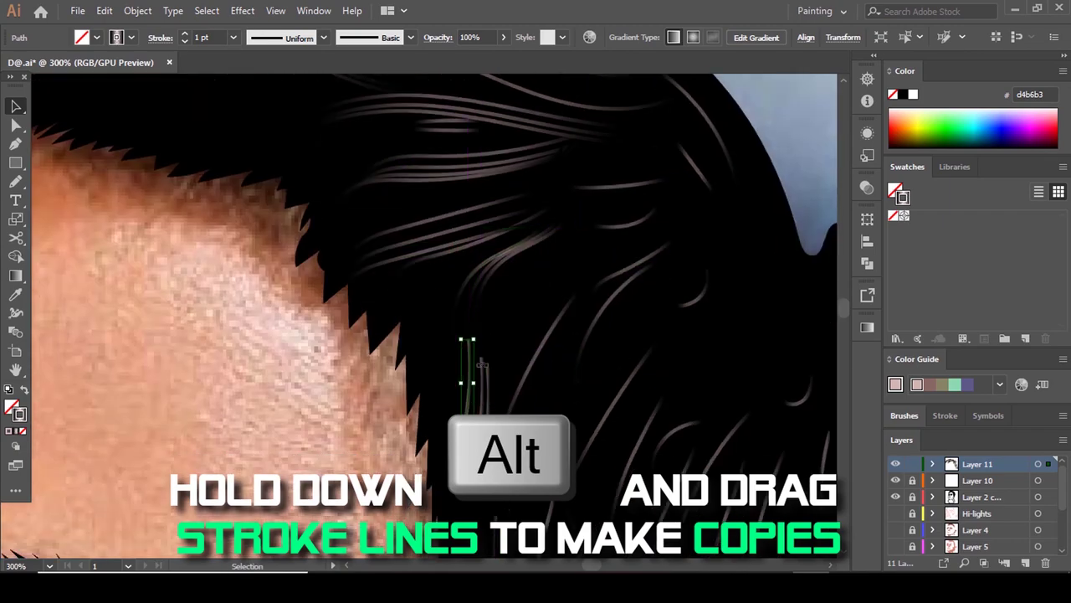
mouse_move(478, 359)
left_mouse_down()
mouse_move(658, 246)
mouse_move(646, 196)
left_mouse_up()
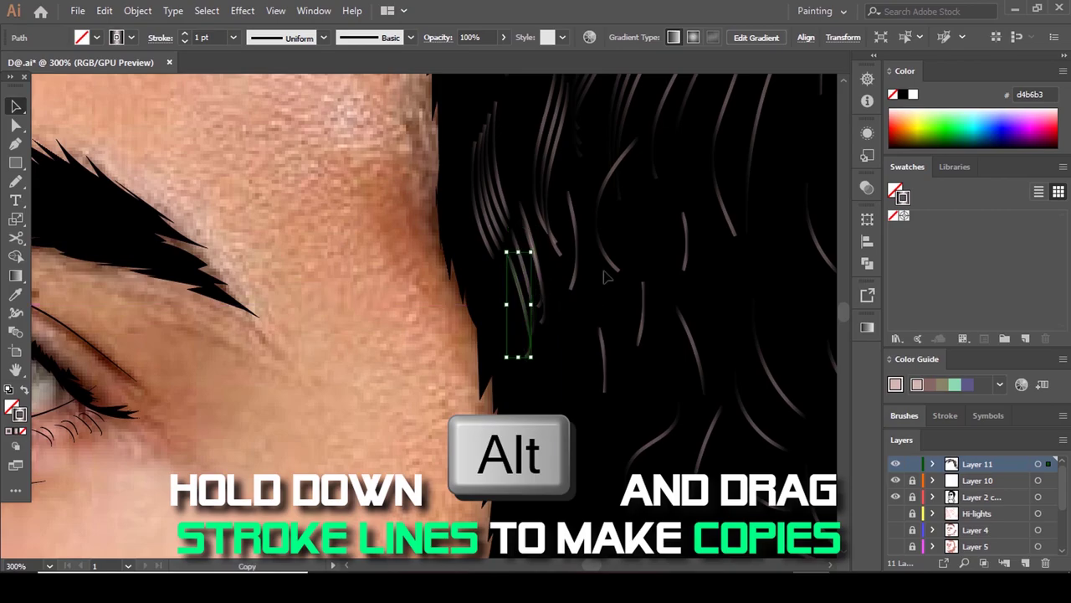
left_click_drag(515, 335, 615, 276)
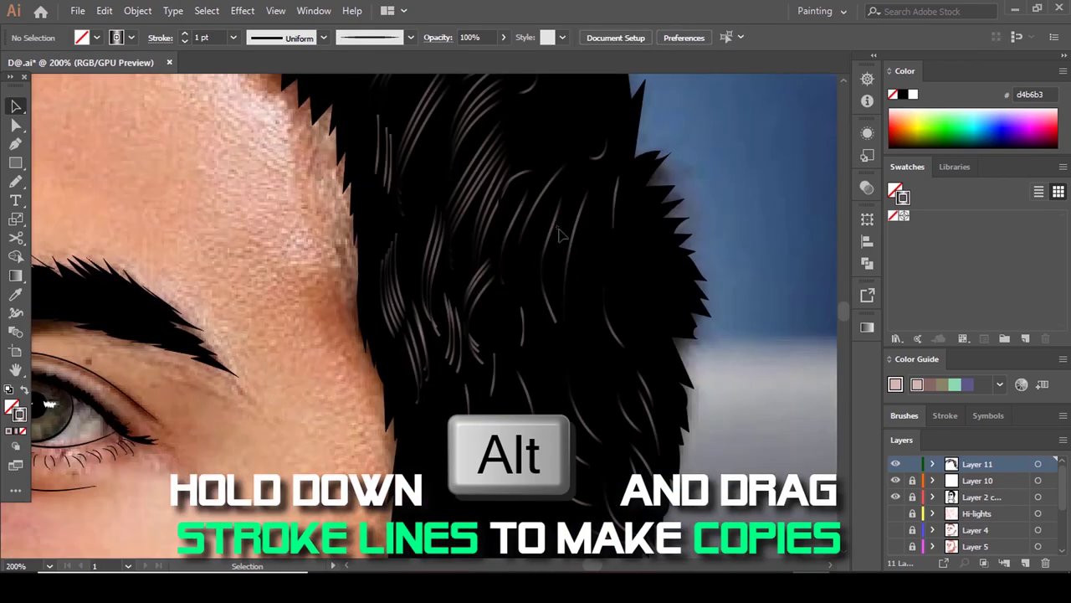
Duplicate the strands at the back of the head and above the ear, placing the copies close beside the originals.
left_click(609, 215)
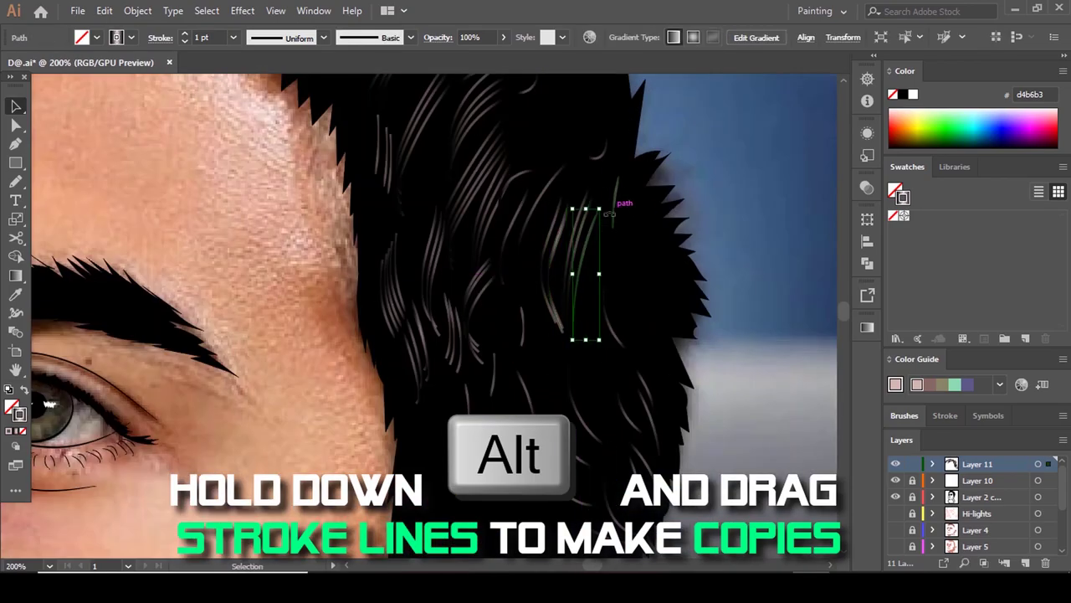
left_click_drag(577, 147, 627, 272)
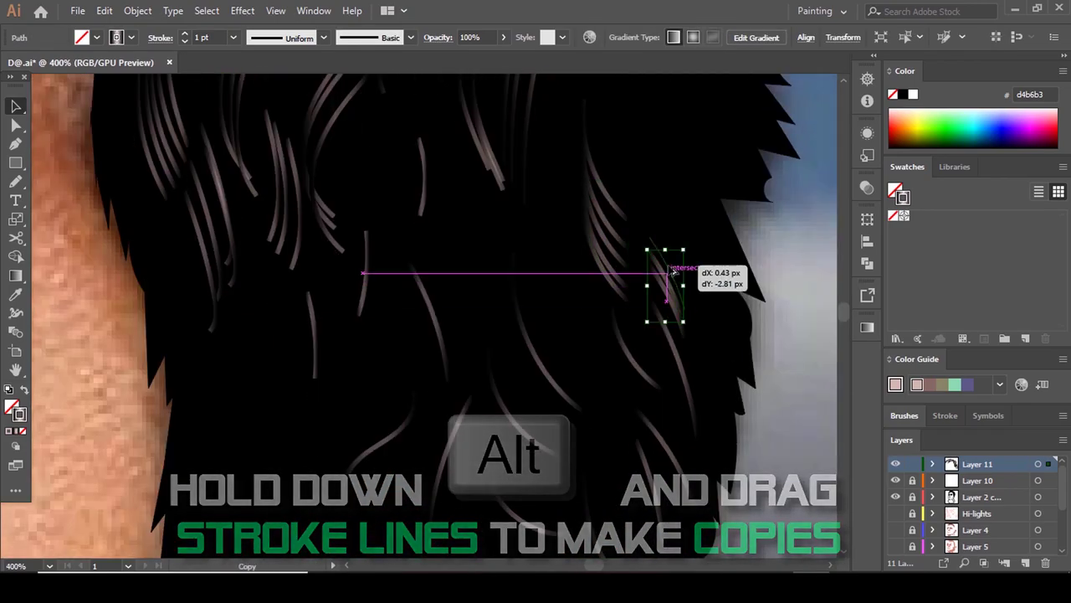
left_click_drag(672, 360, 672, 371)
left_click_drag(615, 394, 503, 411)
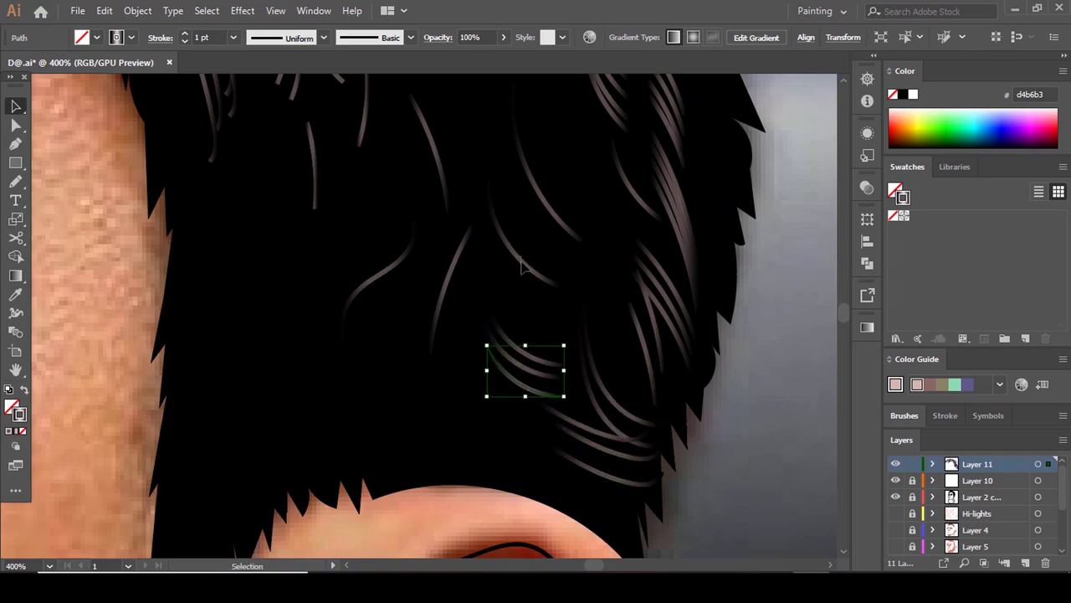
mouse_move(536, 162)
left_mouse_down()
mouse_move(541, 147)
mouse_move(444, 144)
left_mouse_up()
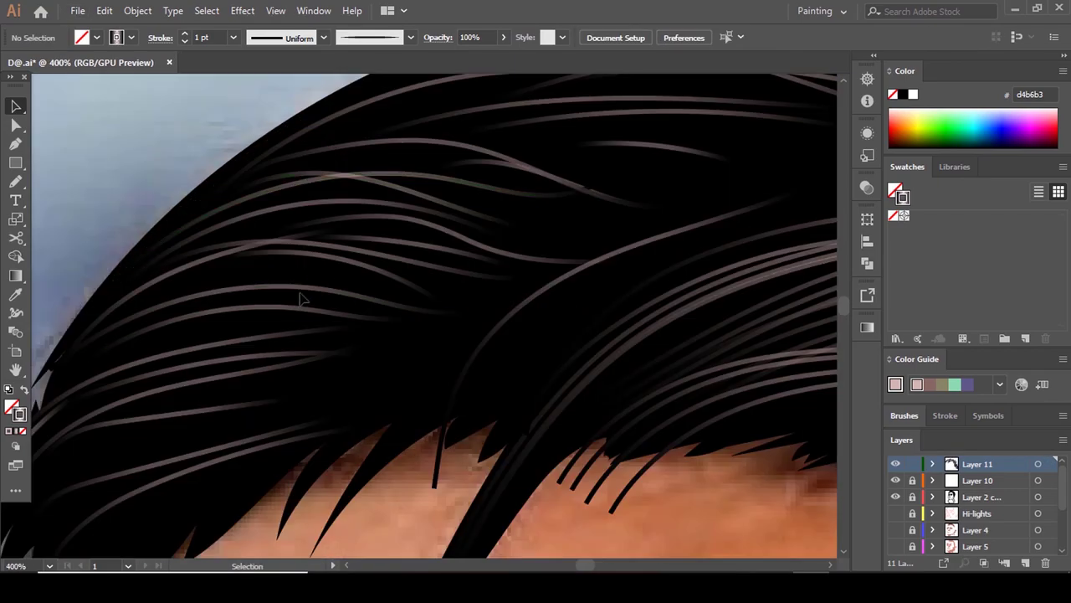
Duplicate the long strands on the front side and crown with slight offsets to thicken the swept hair.
left_click(303, 315)
left_click_drag(303, 315, 301, 335)
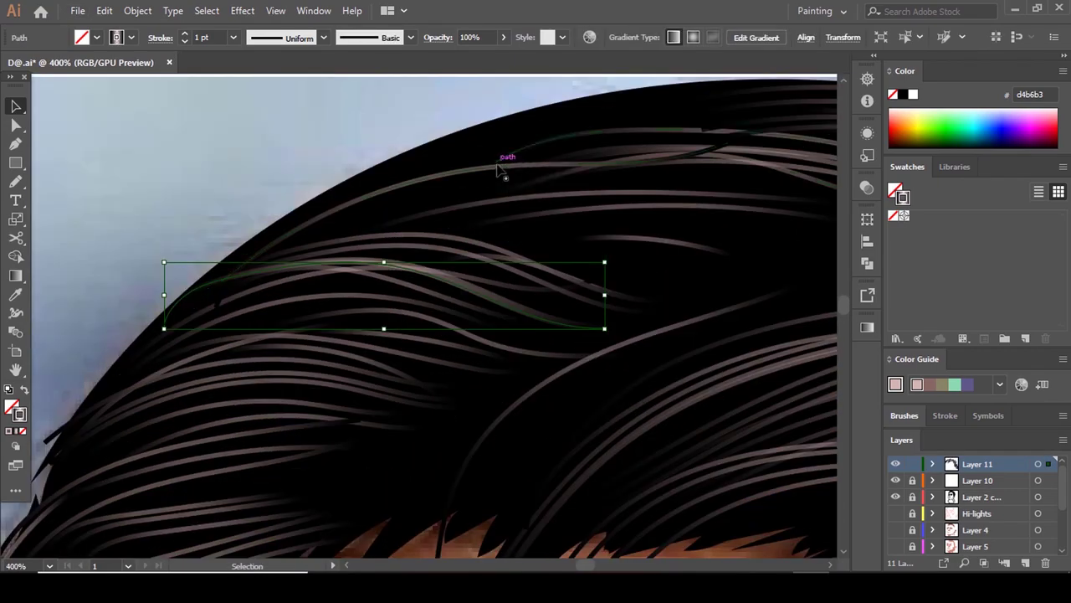
left_click(479, 147)
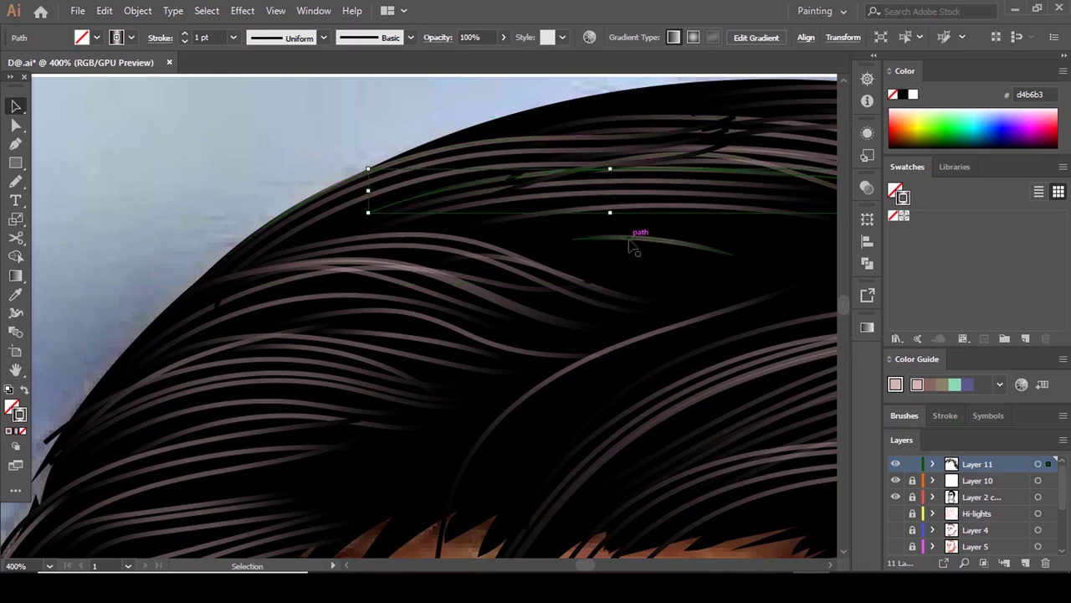
Duplicate the long strands across the crown and the swept front hair with small offsets to fill the remaining dark gaps.
left_click_drag(633, 232, 662, 223)
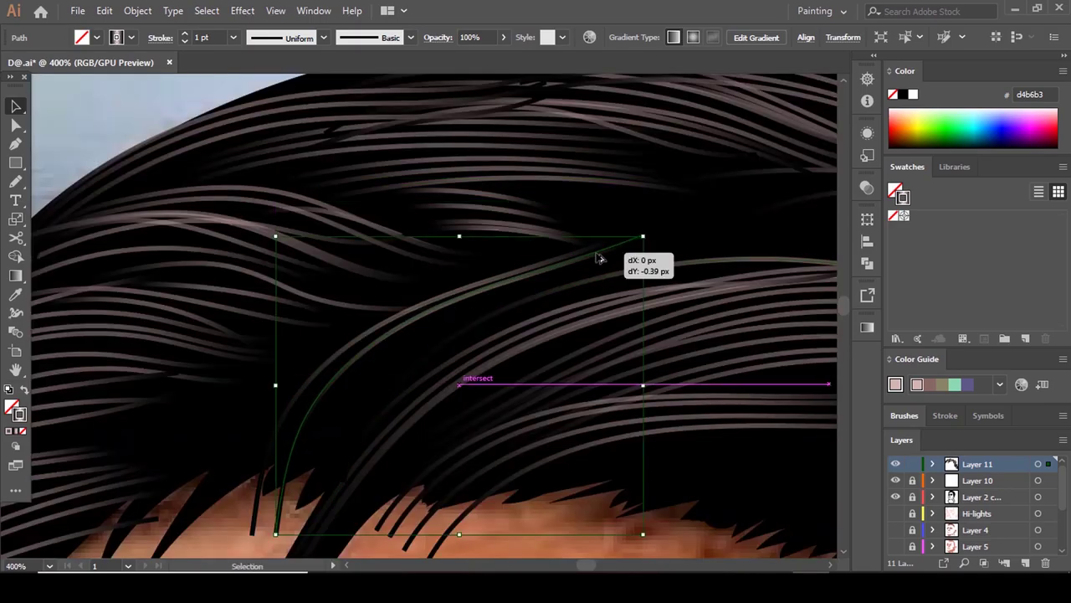
left_click(529, 332)
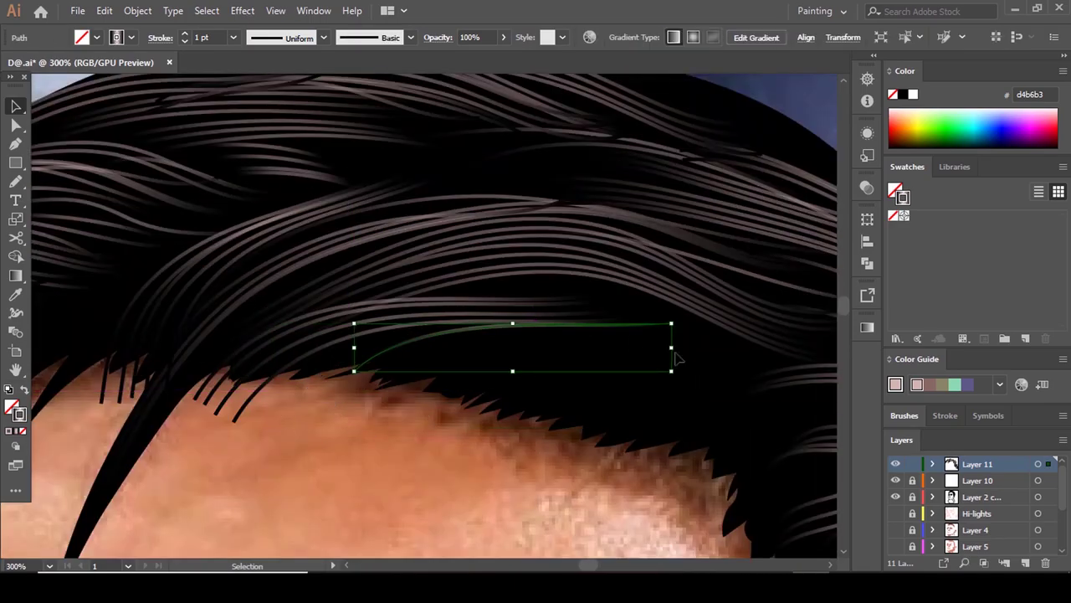
mouse_move(678, 358)
left_mouse_down()
mouse_move(581, 354)
mouse_move(660, 378)
left_mouse_up()
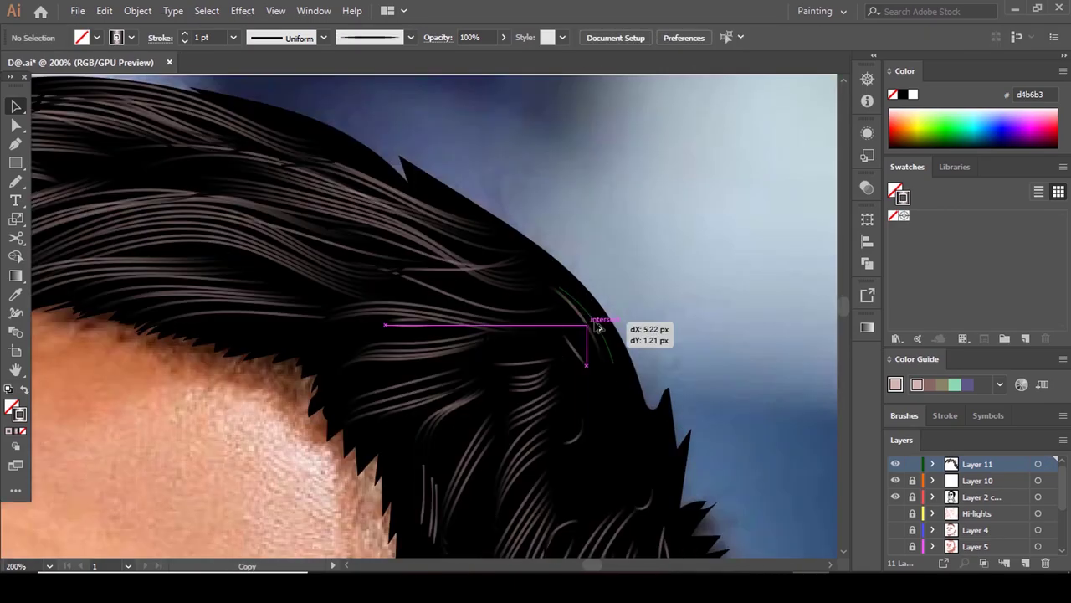
Duplicate the short strands at the back of the head and the long strands along the forelock, placing the copies side by side.
left_click_drag(593, 318, 553, 313)
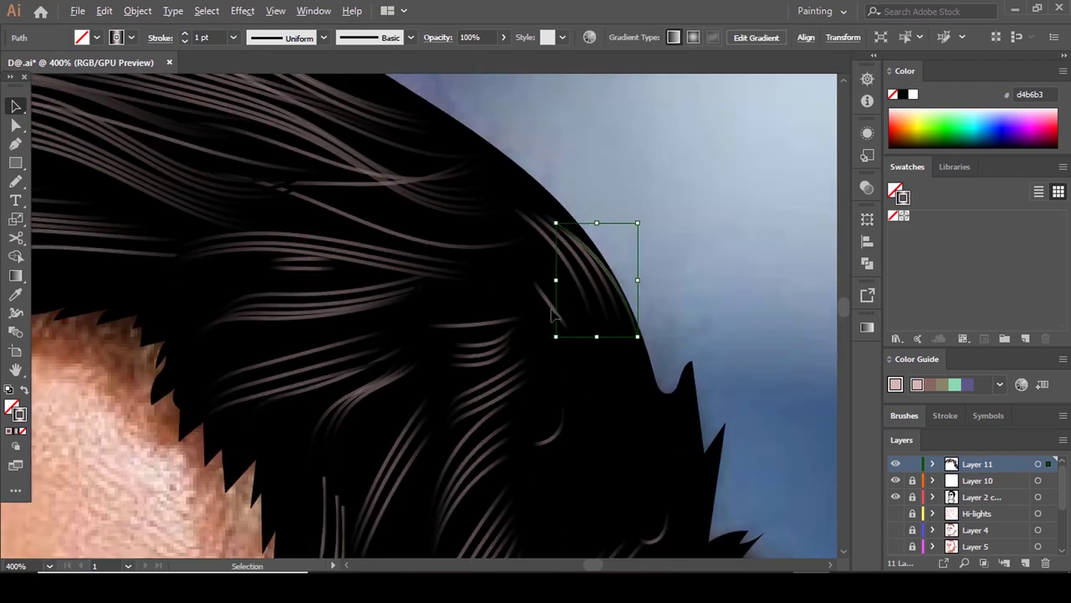
key("n")
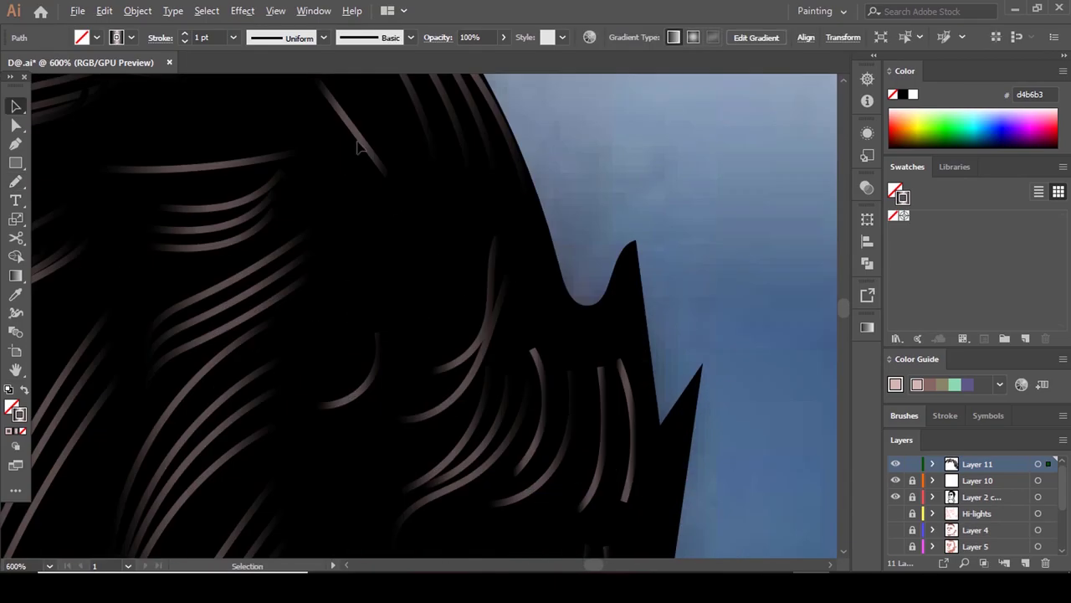
mouse_move(359, 143)
left_mouse_down()
mouse_move(383, 376)
mouse_move(578, 373)
left_mouse_up()
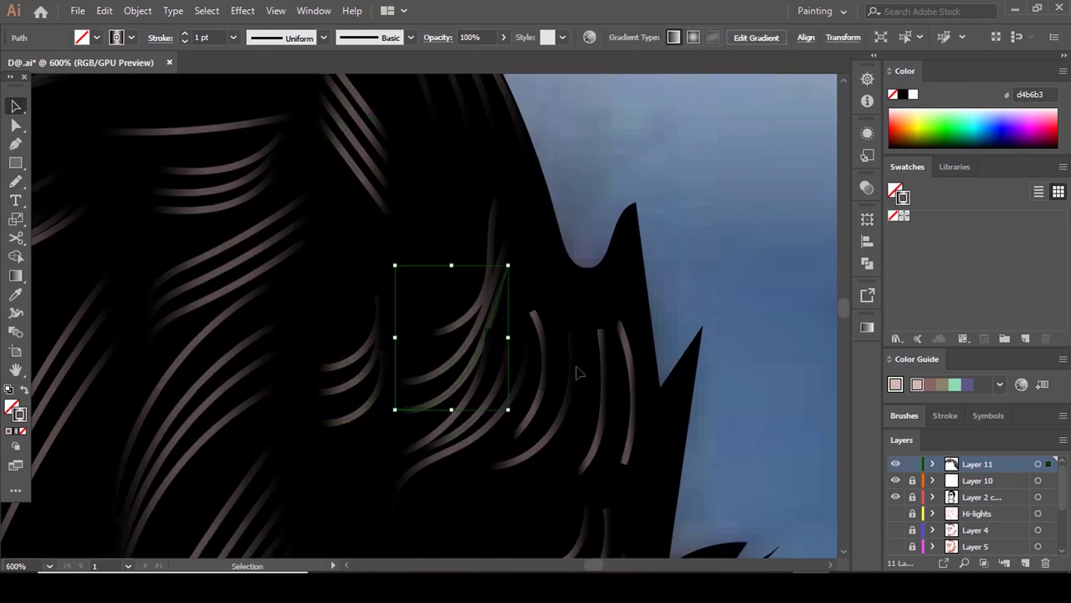
key("n")
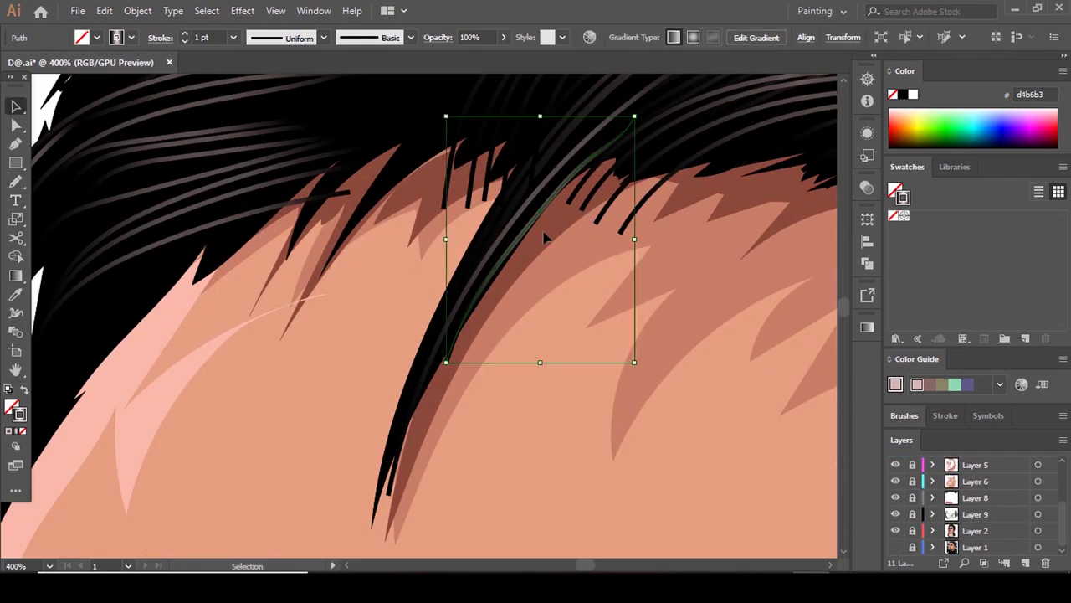
left_click_drag(507, 233, 505, 224)
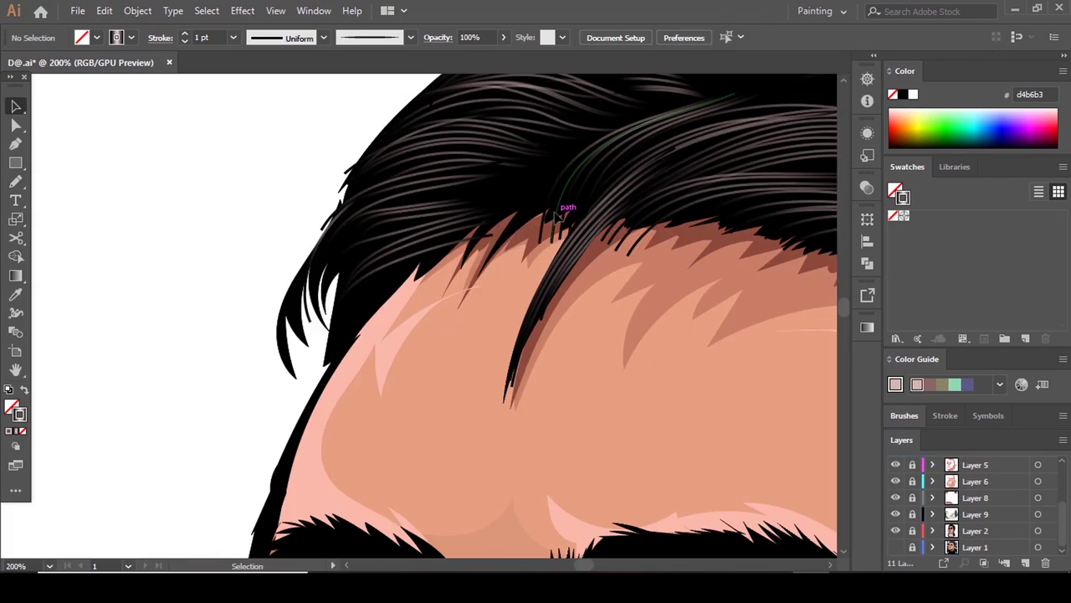
Draw short curved Pencil strands with the 1 pt gradient stroke along both eyebrows, following the direction of the hair.
key("n")
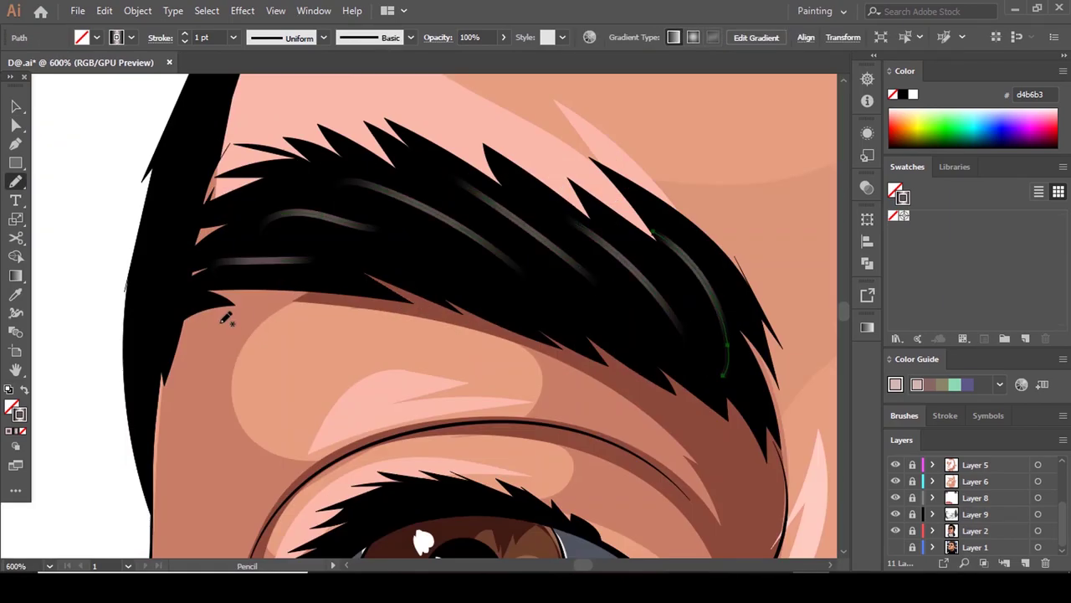
left_click_drag(373, 162, 574, 316)
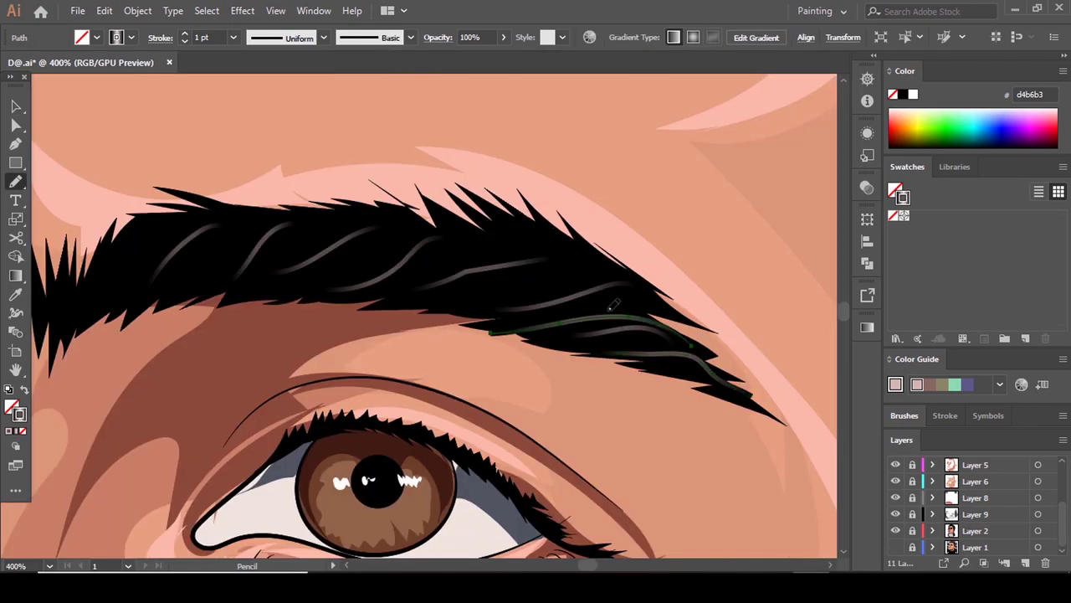
left_click_drag(584, 251, 393, 276)
left_click_drag(371, 226, 236, 276)
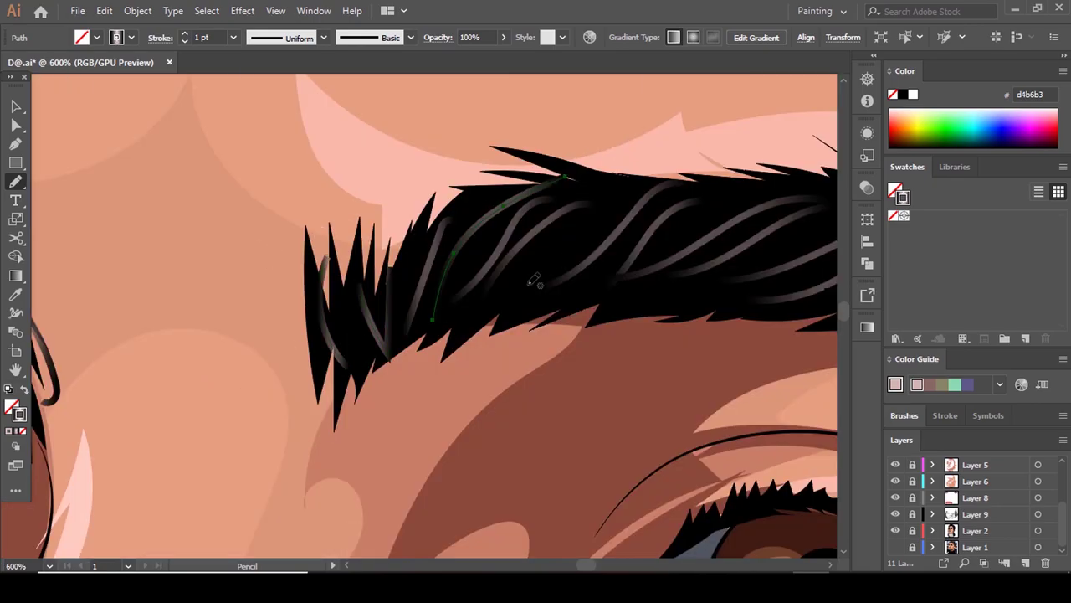
left_click_drag(255, 212, 386, 198)
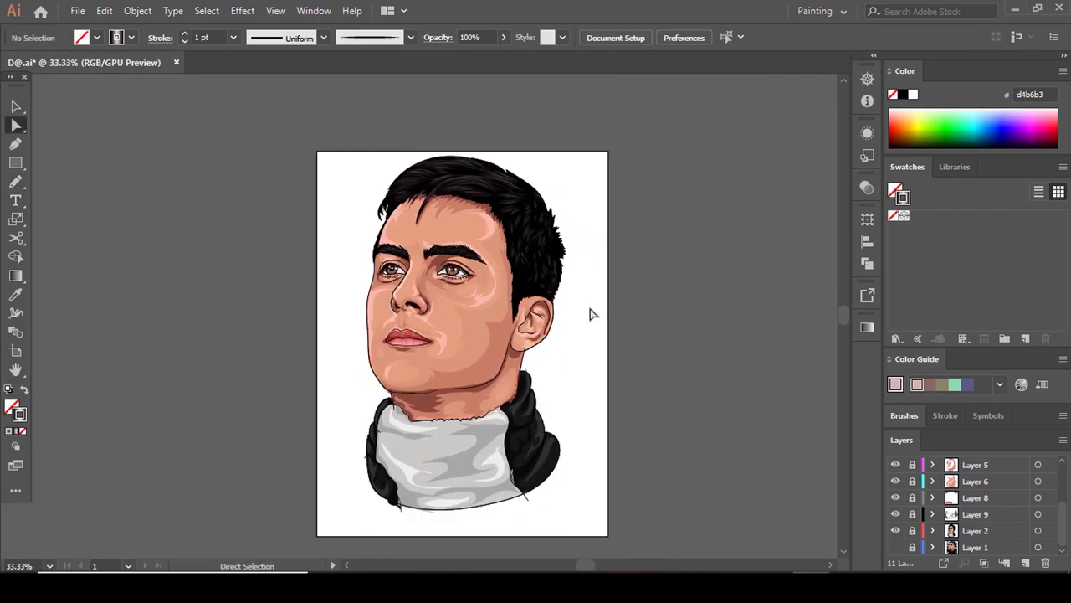
Review the hair and eyebrow detailing on the whole portrait, both close up and at full artboard view.
scroll(590, 311, "up", 1)
scroll(567, 247, "down", 2)
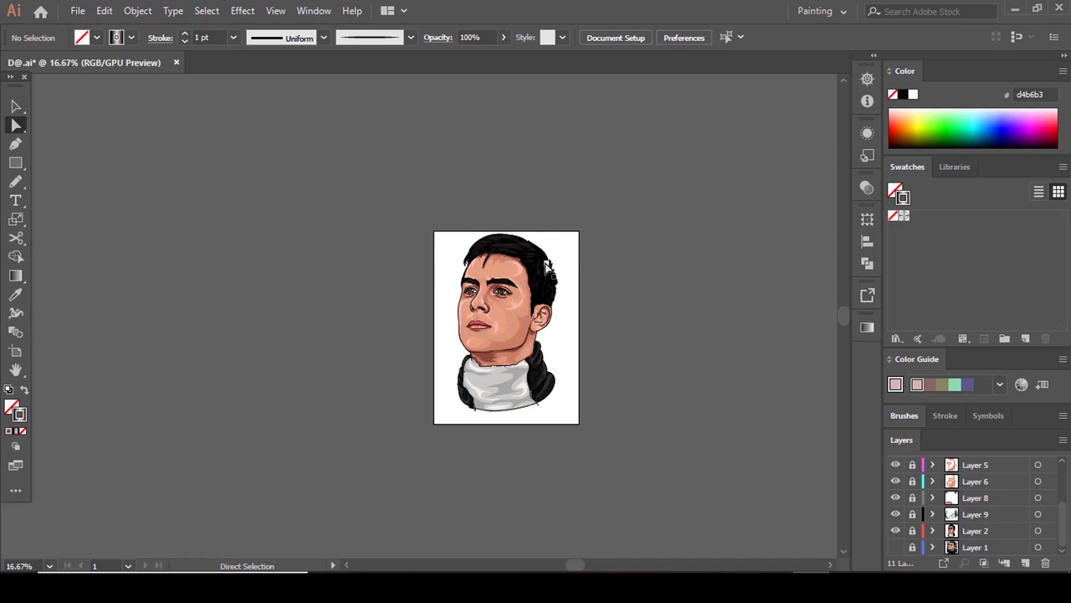
scroll(547, 276, "up", 4)
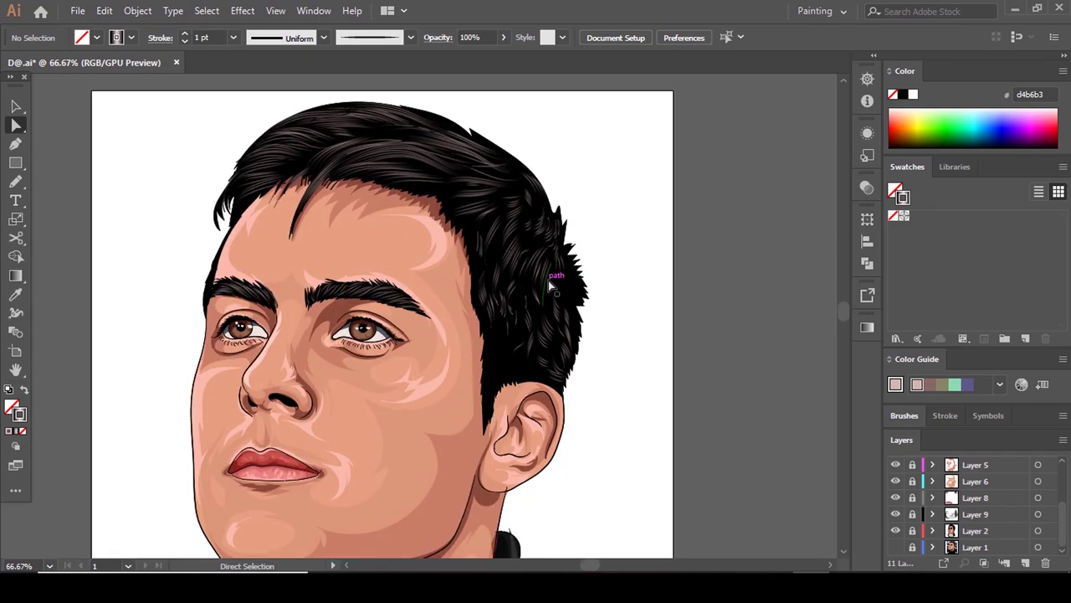
scroll(546, 242, "up", 2)
scroll(554, 251, "down", 4)
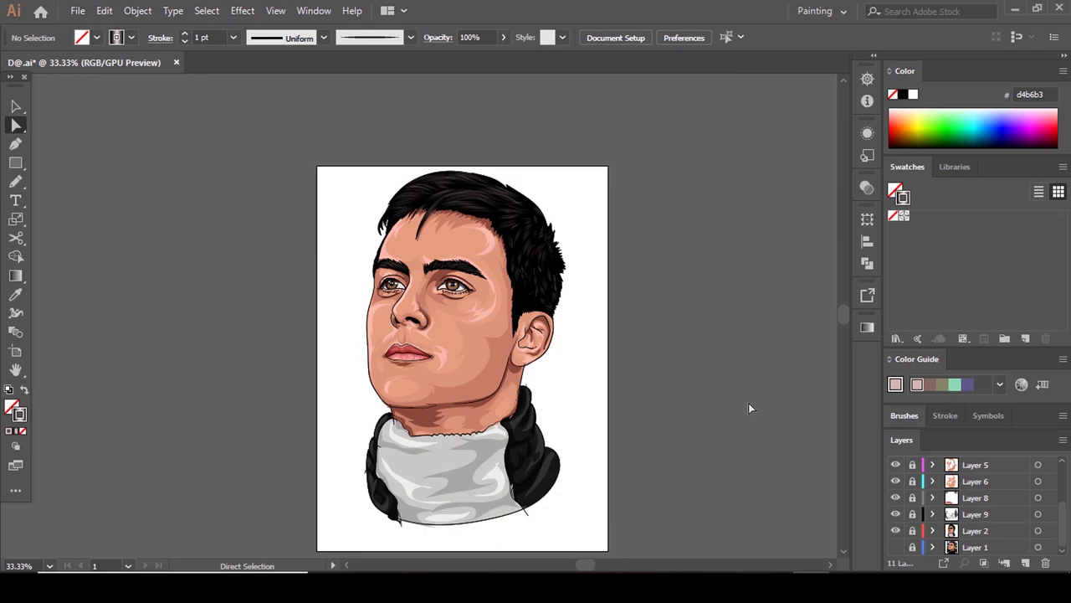
Create a new layer and place it beneath Layer 2, directly above the photo on Layer 1.
scroll(958, 496, "up", 3)
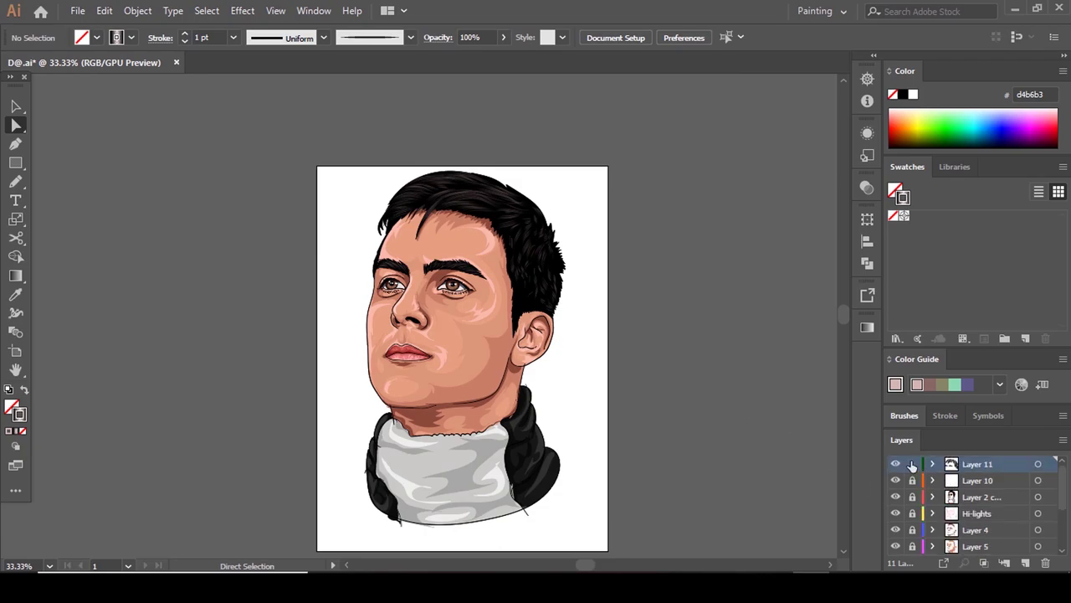
scroll(968, 524, "down", 3)
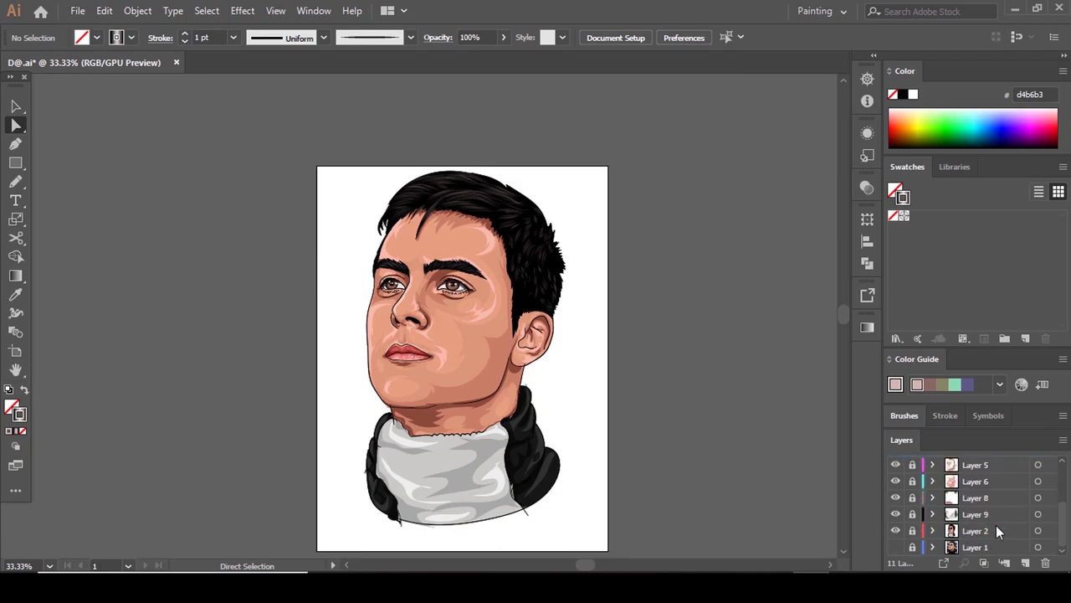
left_click(1001, 529)
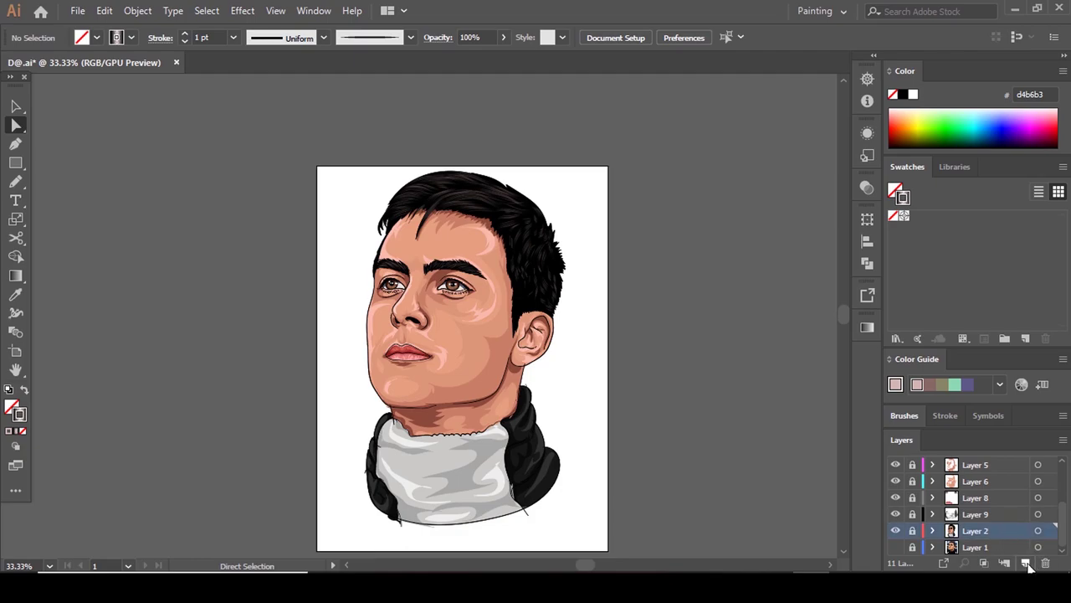
left_click(1027, 563)
left_click_drag(997, 529, 984, 554)
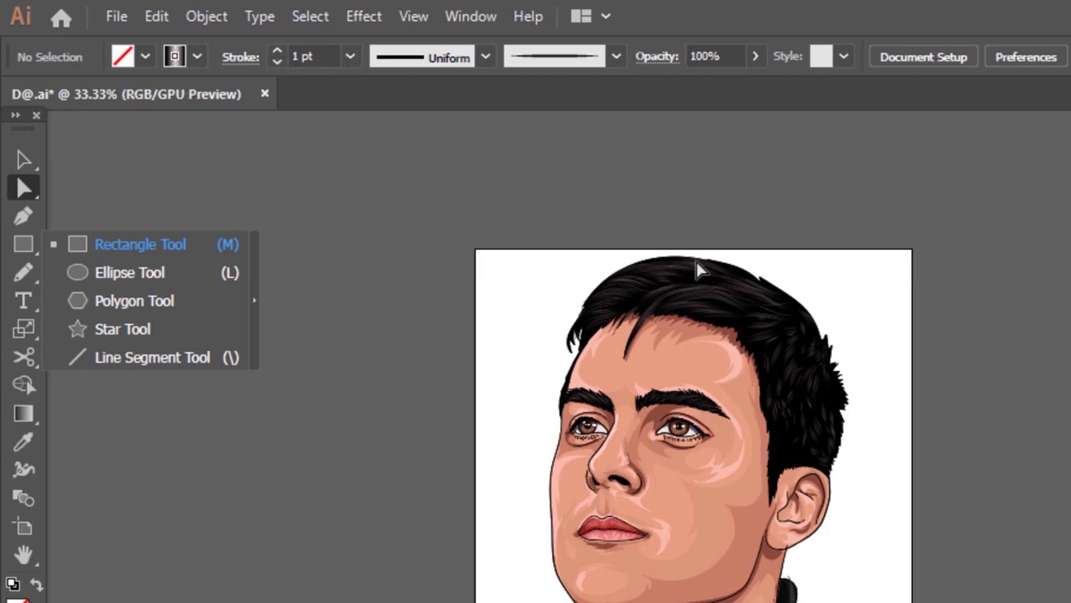
Draw a background rectangle without a stroke on Layer 12, extending slightly past the artboard on all sides.
left_click(23, 249)
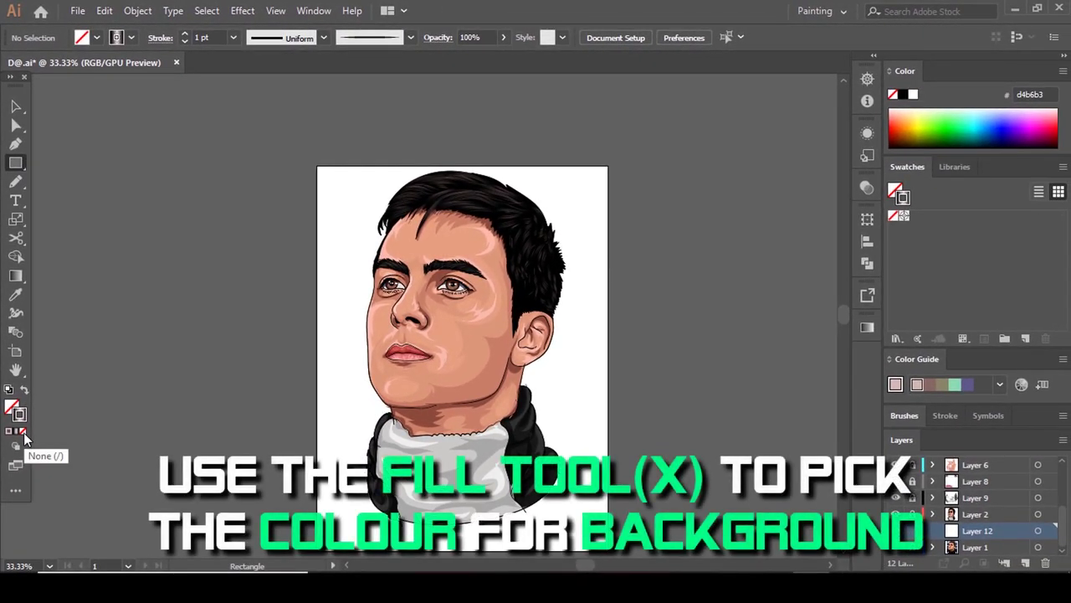
left_click(23, 432)
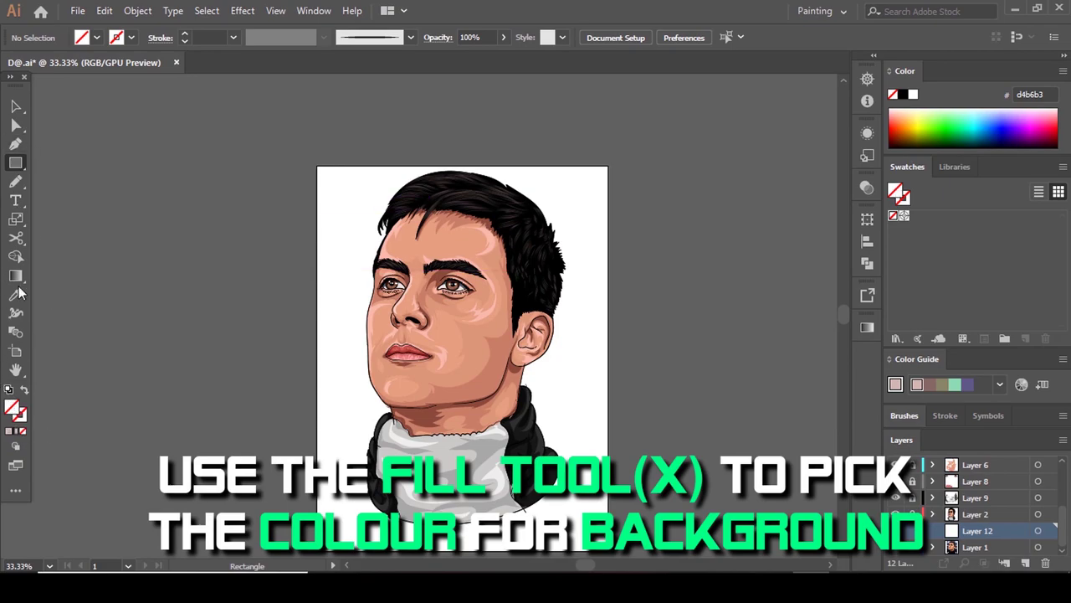
scroll(322, 171, "down", 2)
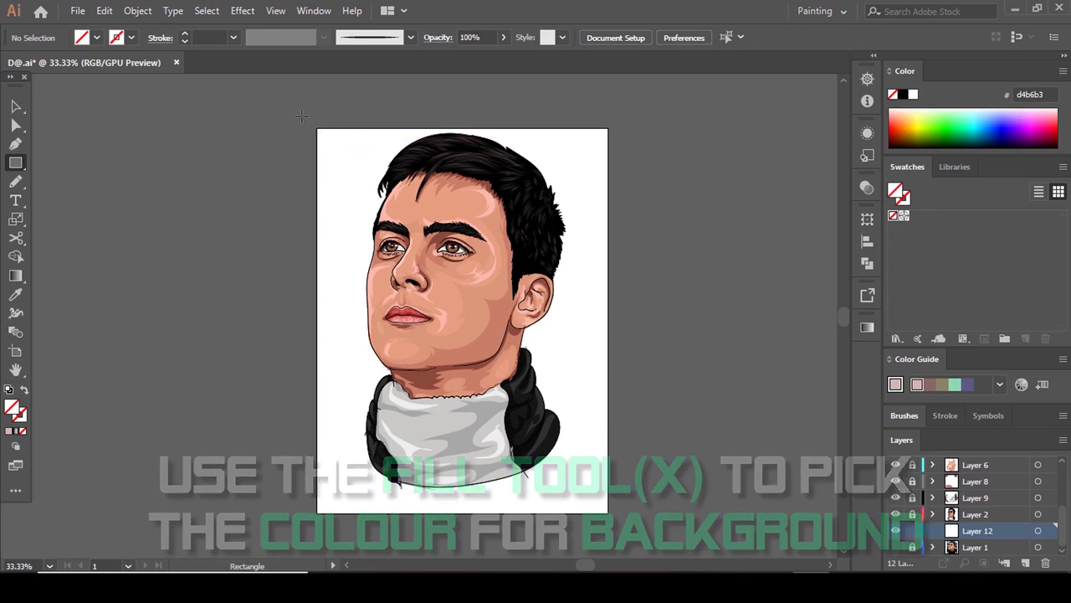
left_click_drag(307, 119, 640, 523)
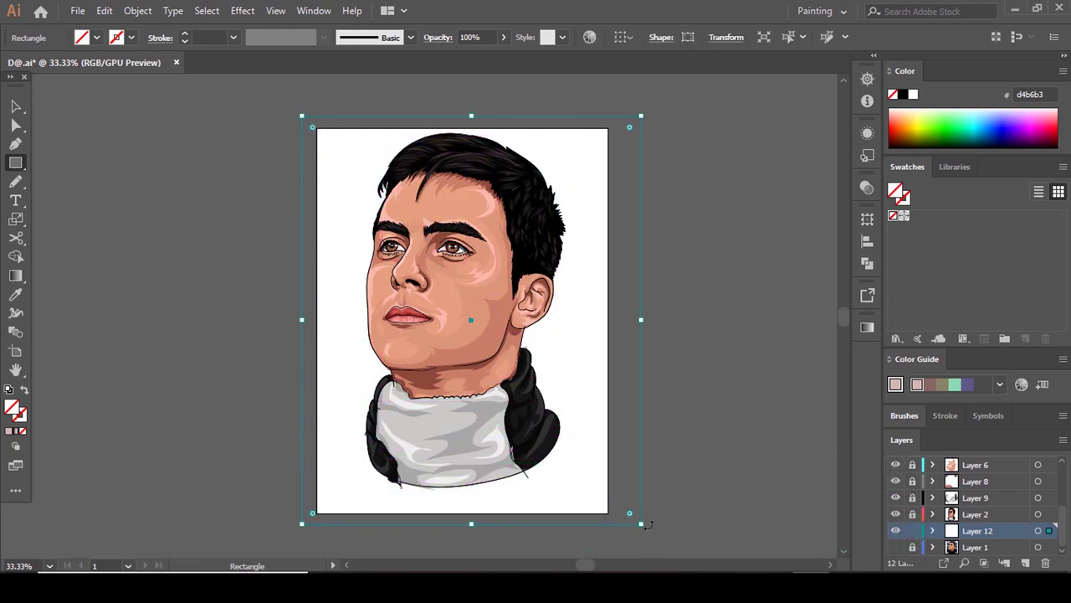
Fill the background rectangle with the purple colour 6732ba.
double_click(13, 409)
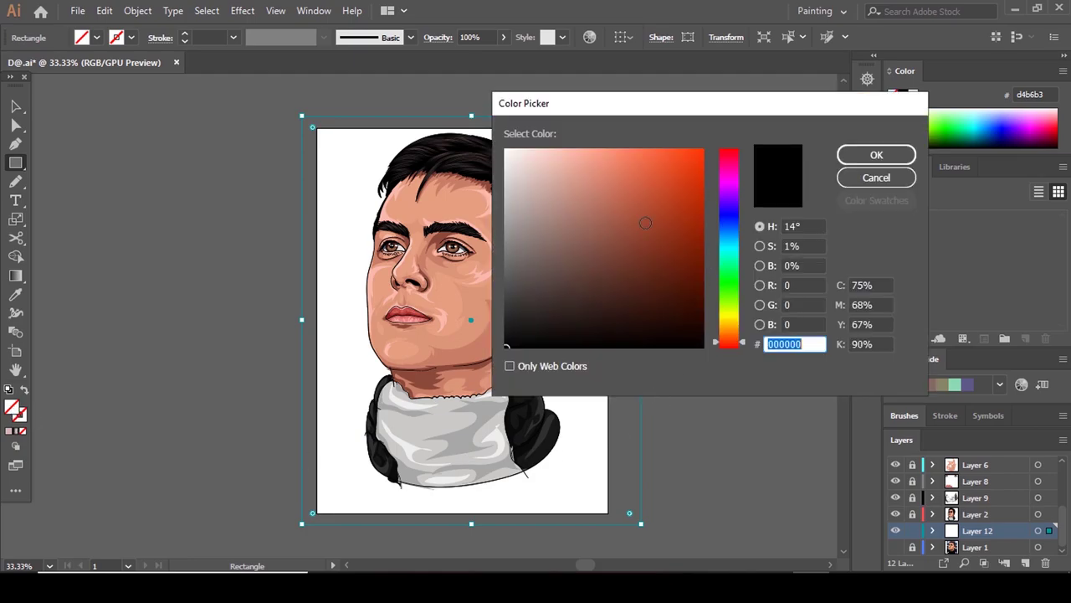
left_click(645, 223)
mouse_move(741, 250)
left_mouse_down()
mouse_move(740, 182)
mouse_move(729, 210)
left_mouse_up()
left_click(651, 201)
left_click(876, 155)
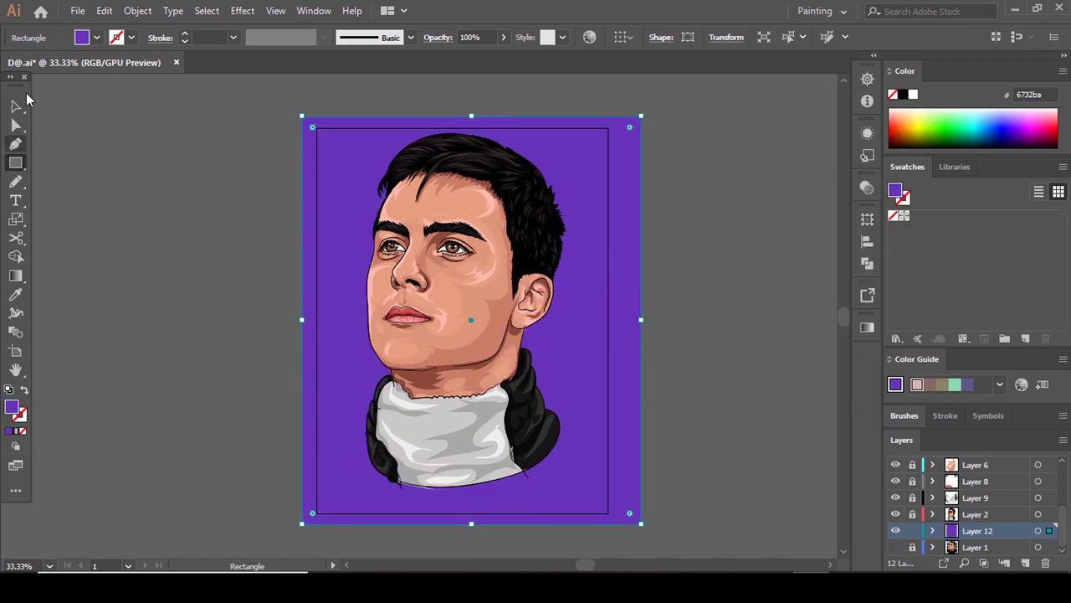
Deselect the background rectangle and lock Layer 12.
left_click(16, 107)
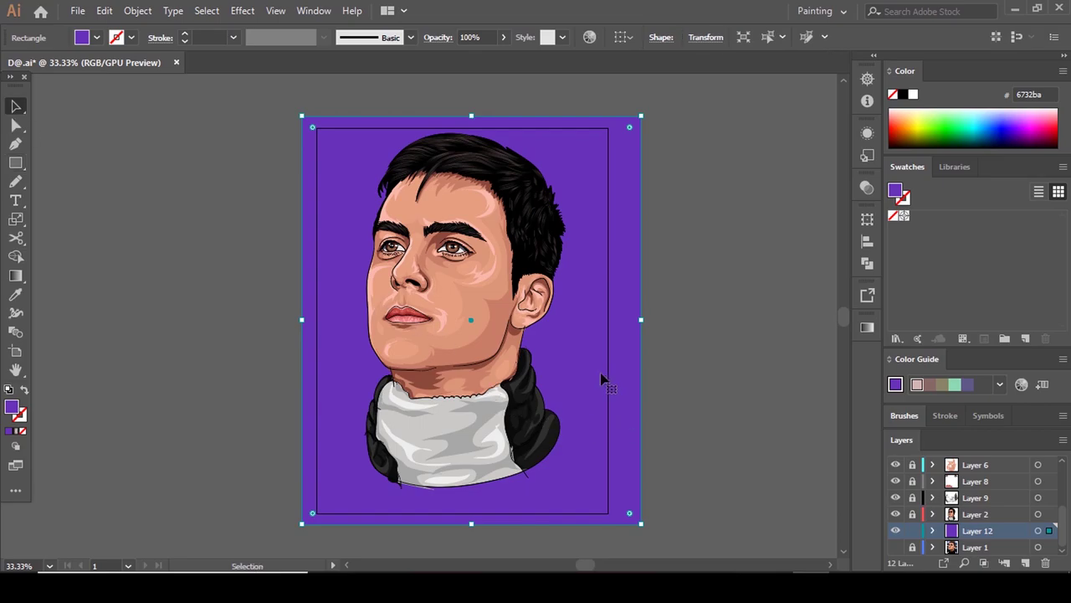
left_click(787, 457)
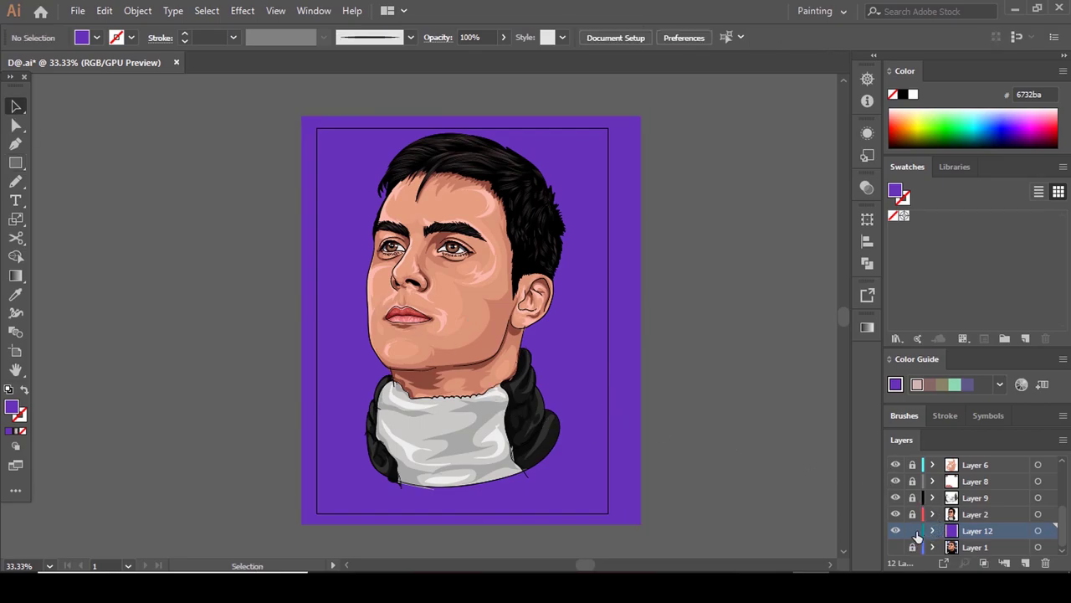
left_click(916, 536)
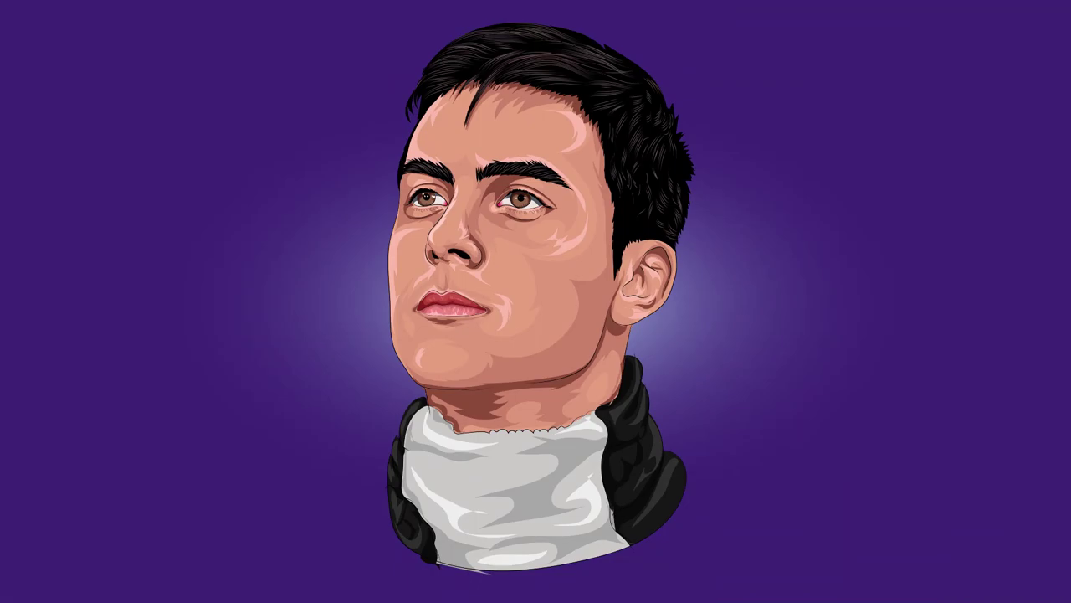